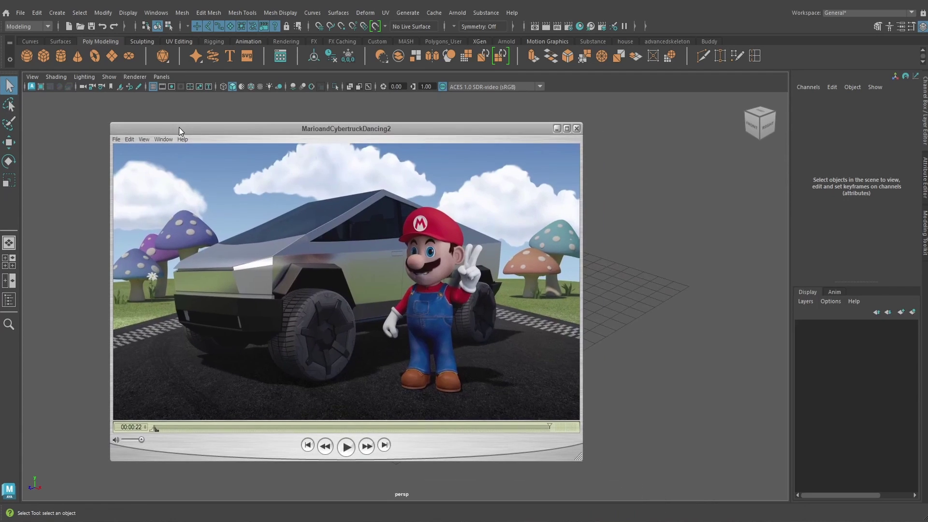
- Play the MarioandCybertruckDancing2 preview video
left_click(346, 446)
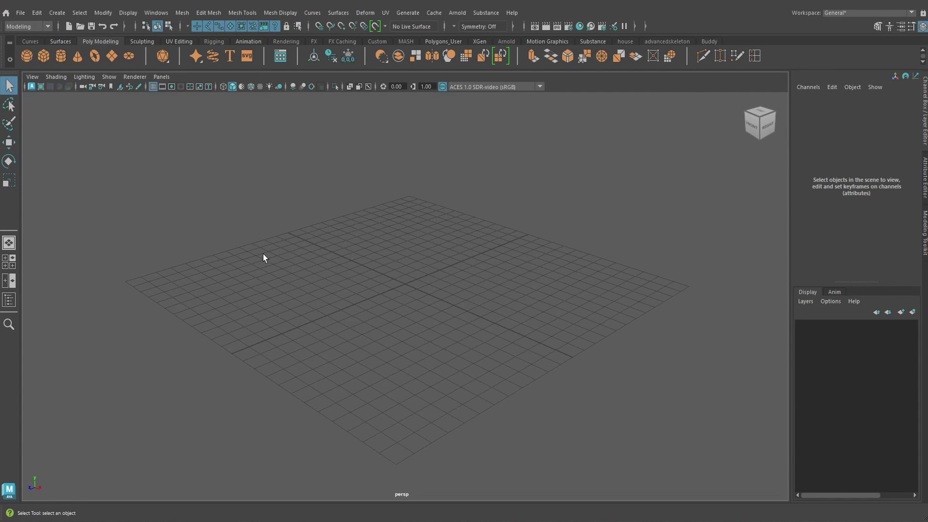
- Create a new project named Mario on the Desktop with the default project folders
left_click(21, 13)
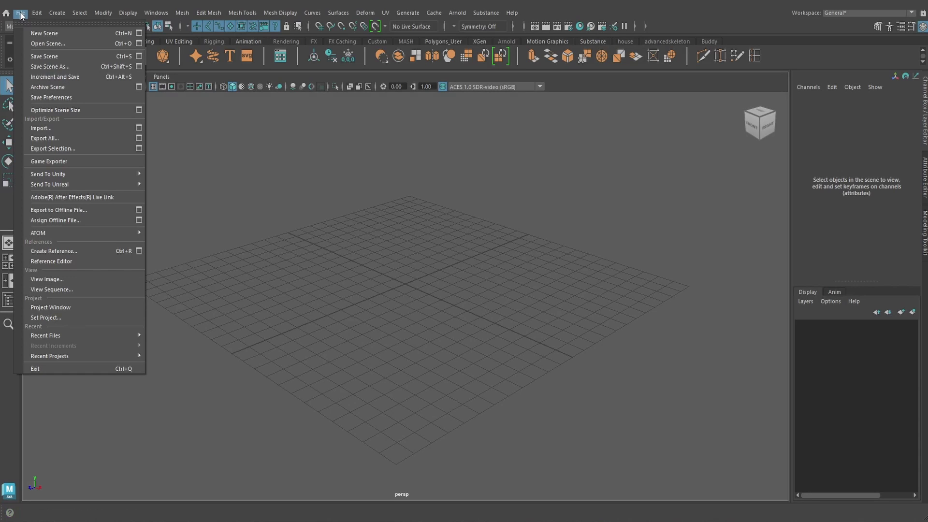
left_click(114, 308)
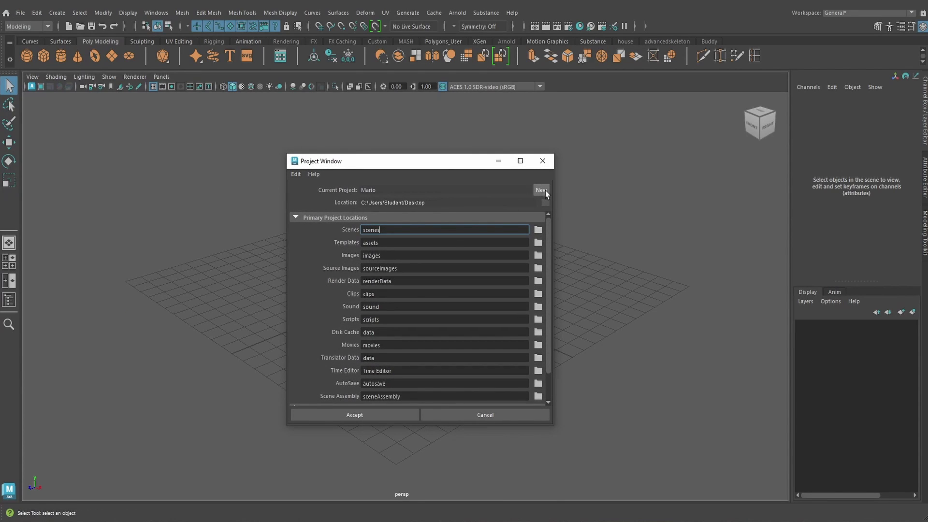
left_click(545, 193)
left_click_drag(394, 190, 354, 192)
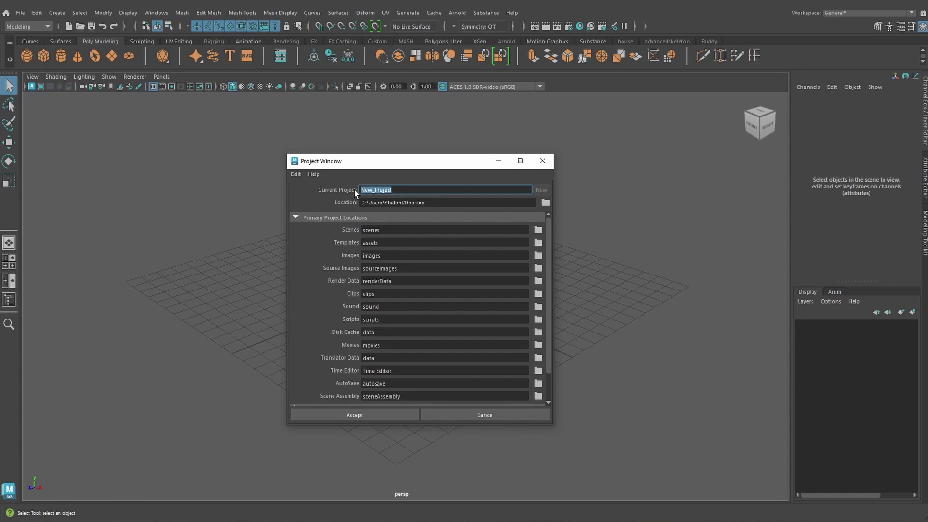
type("Mario")
left_click(376, 415)
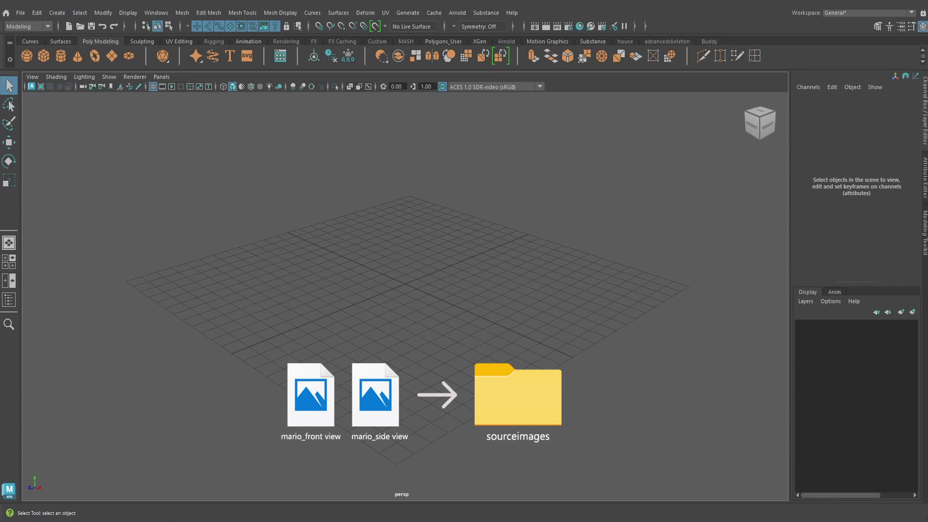
- Import Mario_Front_View.jpg as an image plane in the front view and raise it about 4.7 cm so the feet rest on the grid's centre line
key("space")
left_click(408, 288)
left_click(413, 316)
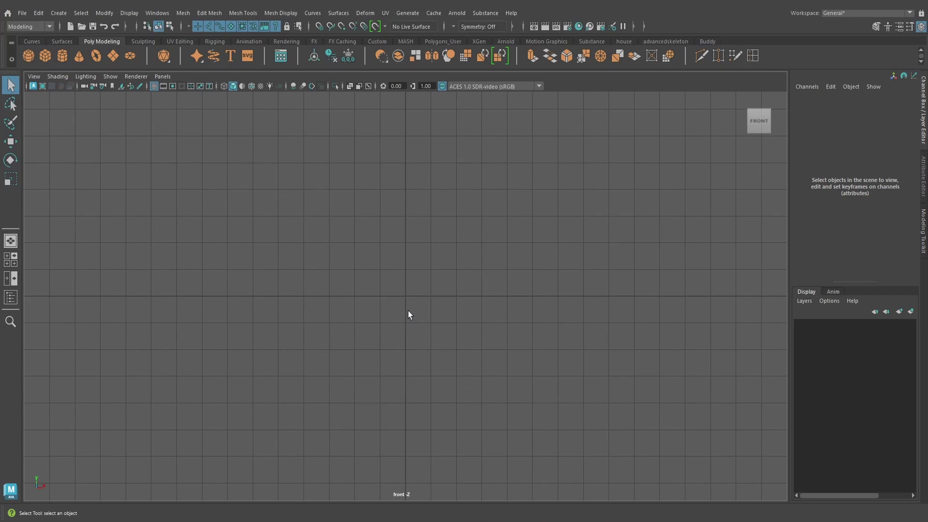
left_click(33, 77)
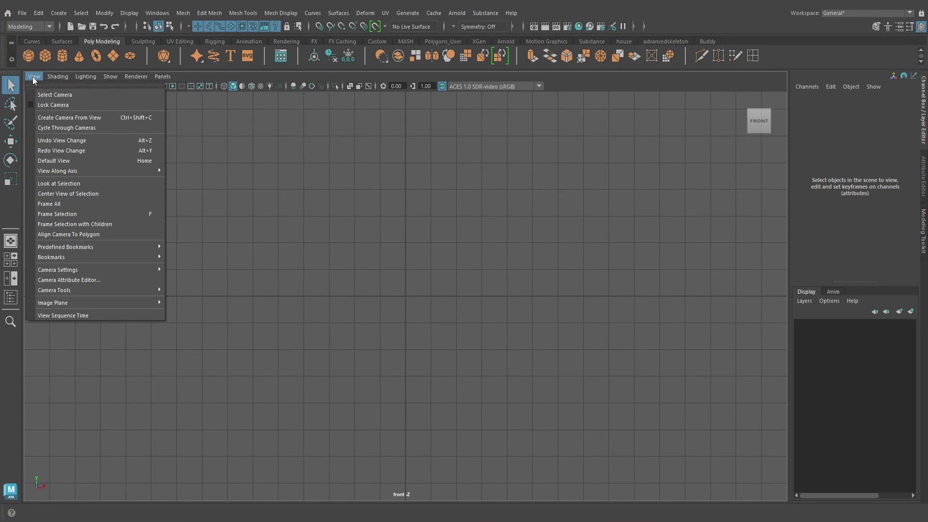
mouse_move(110, 301)
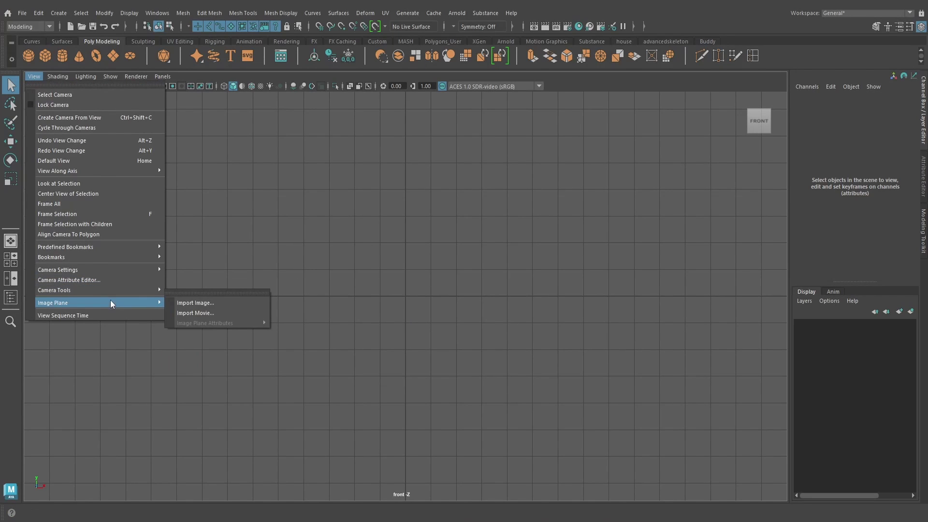
left_click(199, 304)
left_click(399, 170)
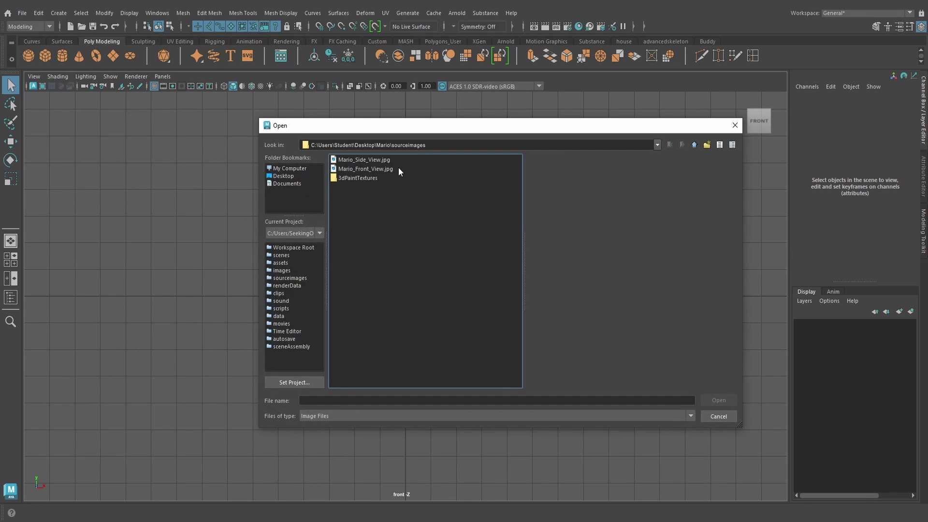
left_click(381, 169)
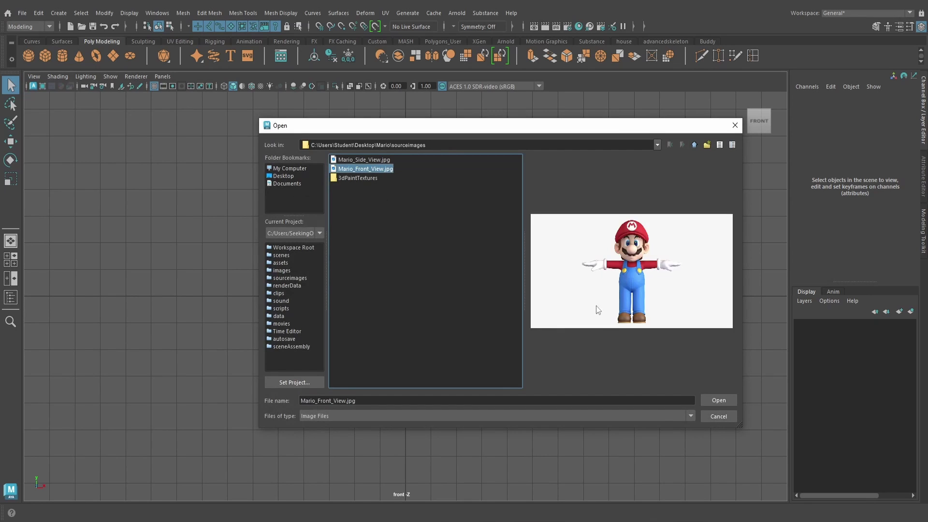
left_click(711, 400)
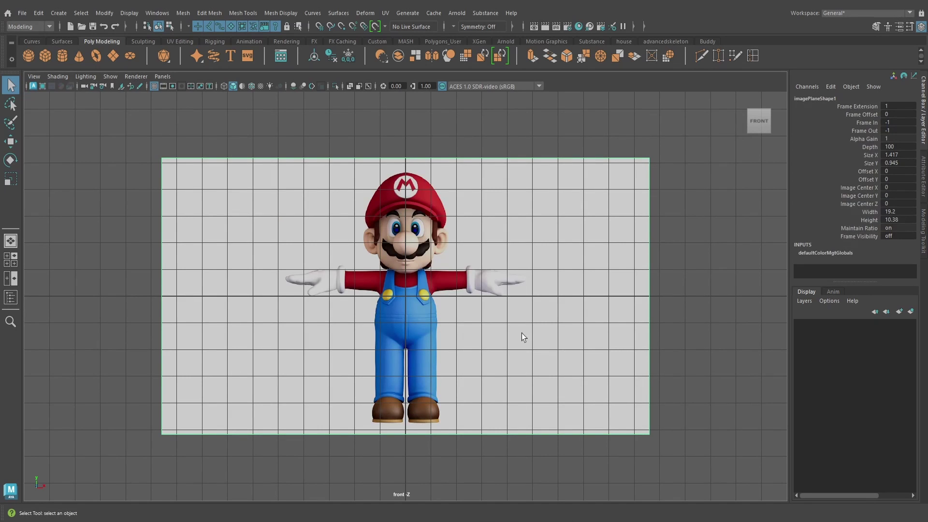
key("w")
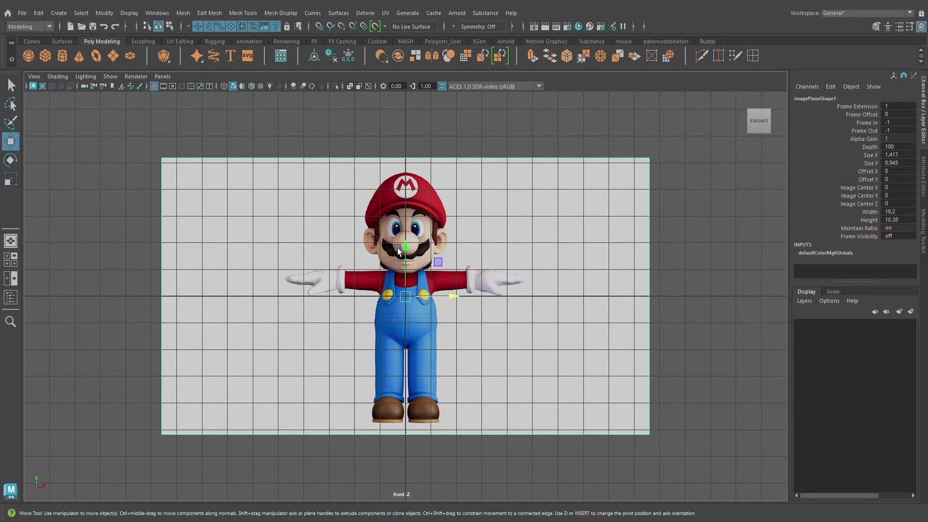
left_click_drag(405, 246, 389, 121)
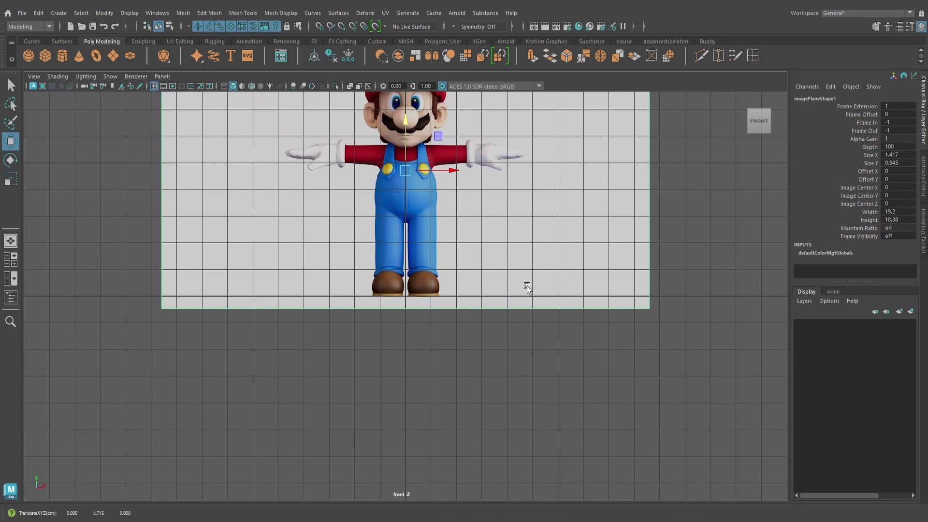
- Import Mario_Side_View.jpg as an image plane in the side view and raise it about 4.7 cm so the shoes rest on the centre line
key("space")
left_click_drag(482, 347, 523, 347)
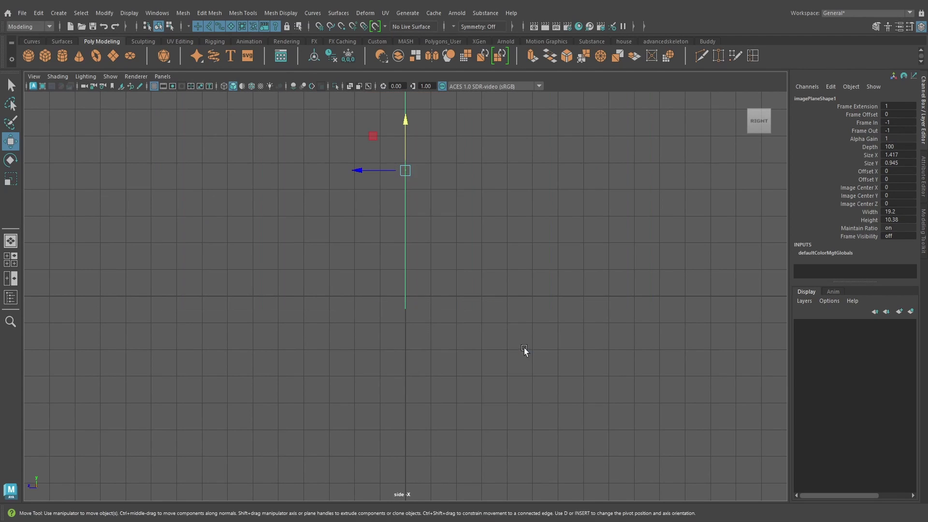
left_click(35, 76)
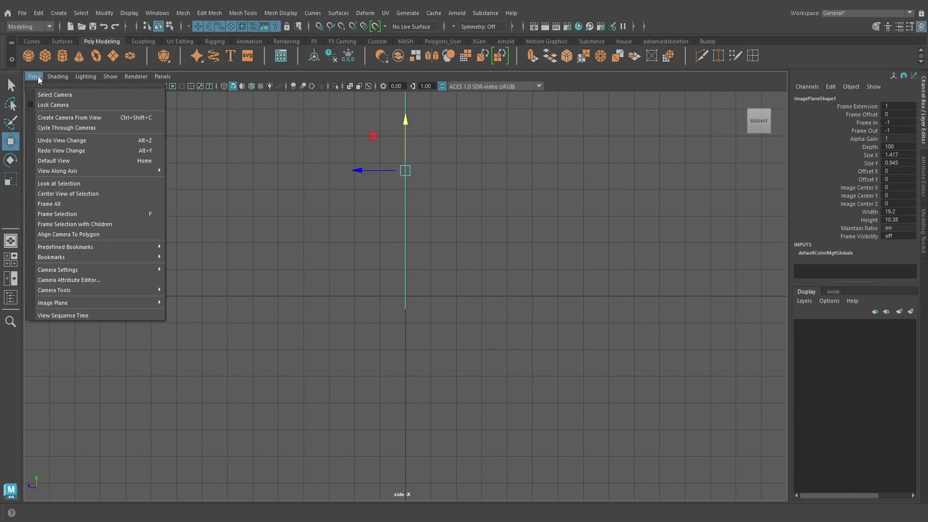
mouse_move(88, 308)
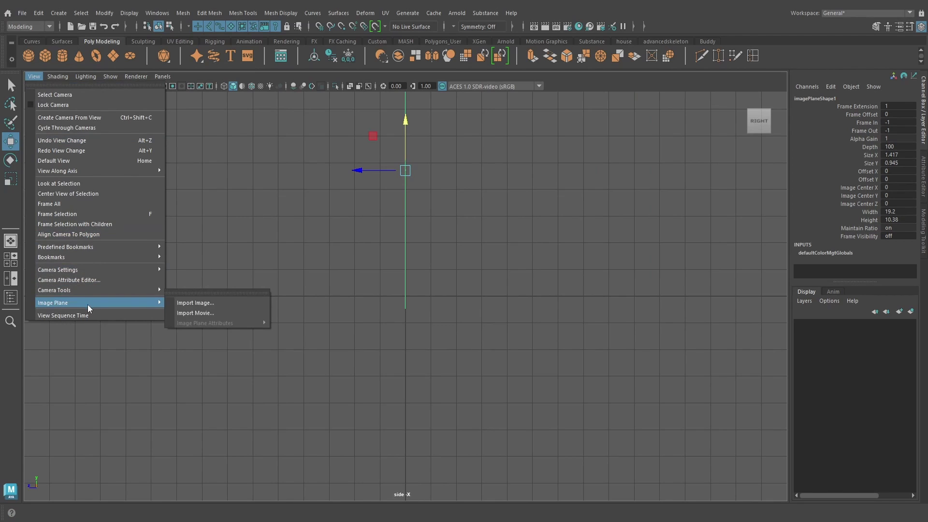
left_click(202, 303)
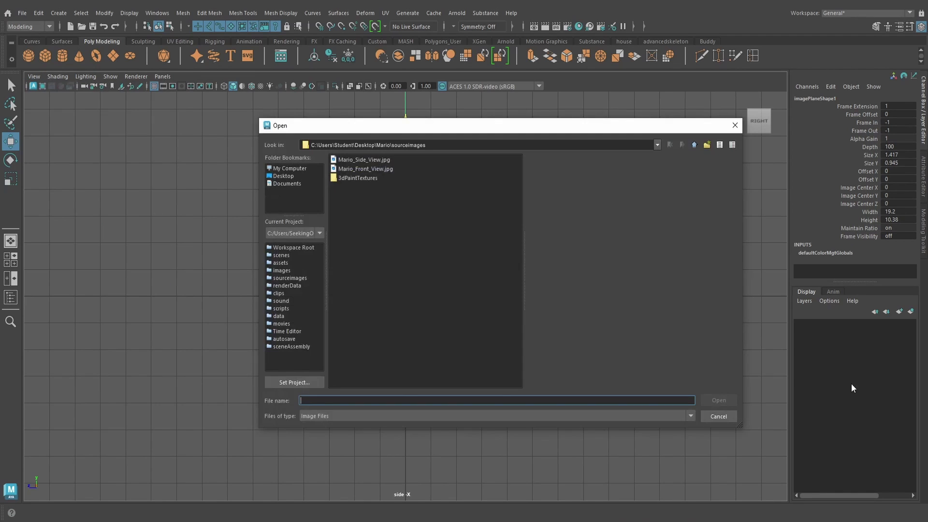
left_click(391, 163)
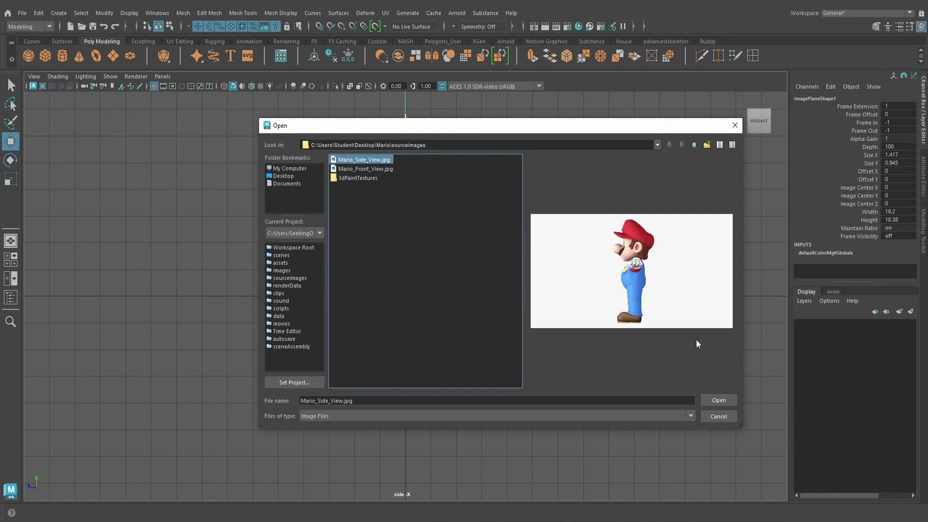
left_click(726, 401)
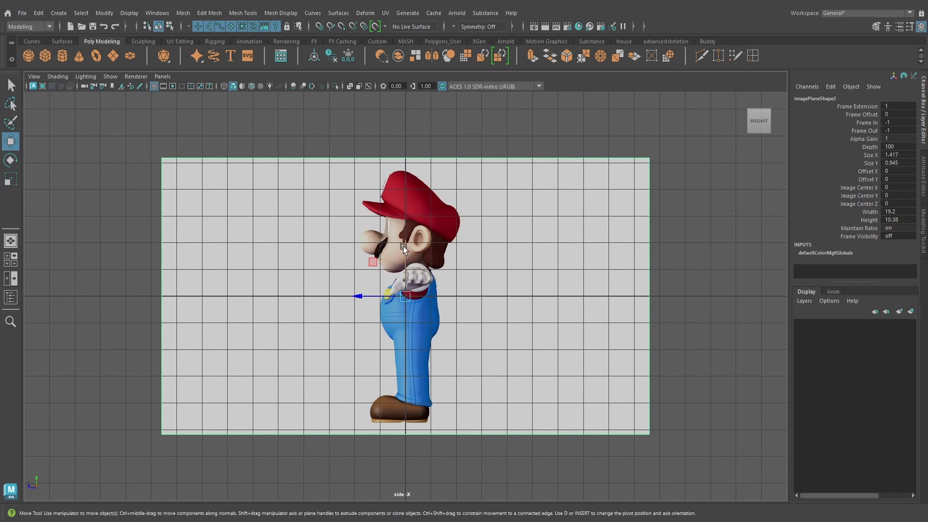
left_click_drag(403, 247, 404, 119)
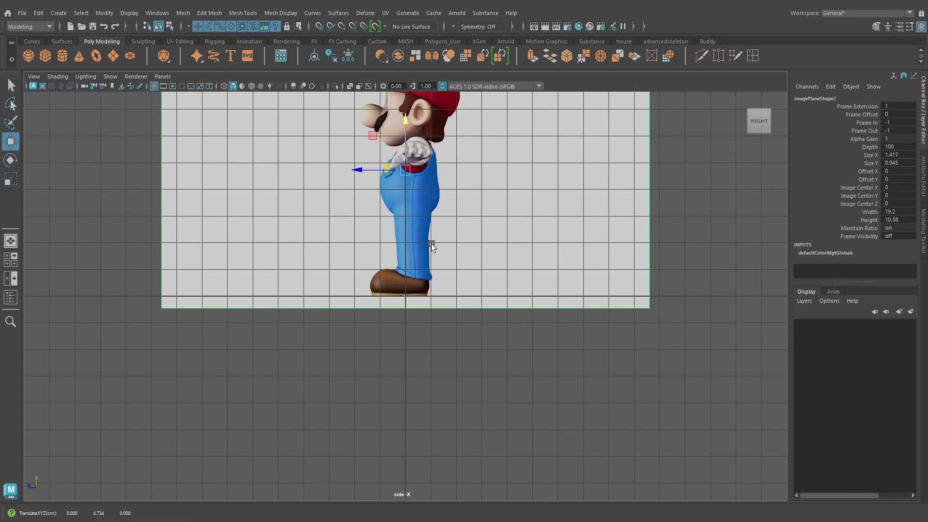
- In the perspective view, move the side image plane to about -14 cm in X and the front image plane back behind the grid
key("space")
left_click_drag(432, 245, 435, 200)
scroll(435, 240, "down", 4)
left_click_drag(456, 273, 445, 294, "alt")
left_click_drag(422, 258, 352, 190, "alt")
key("ctrl+z")
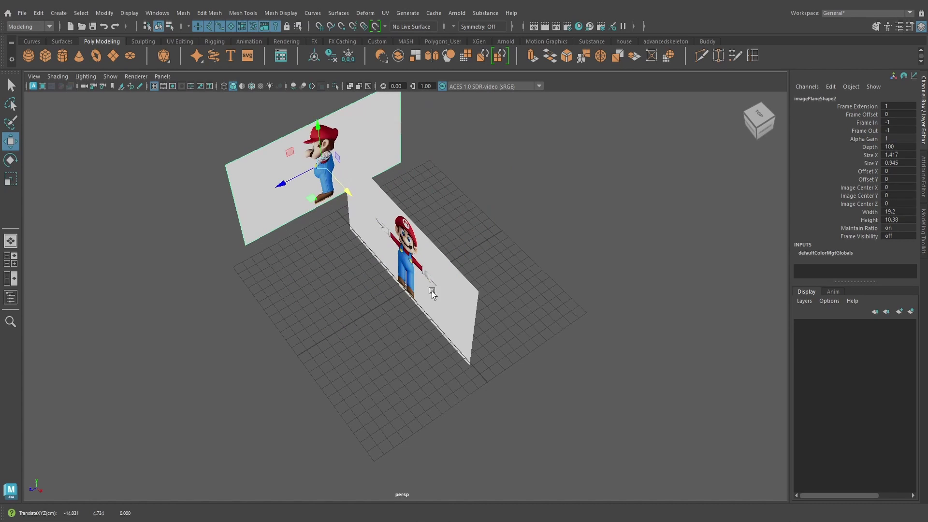
left_click(406, 269)
left_click_drag(406, 270, 413, 290, "alt")
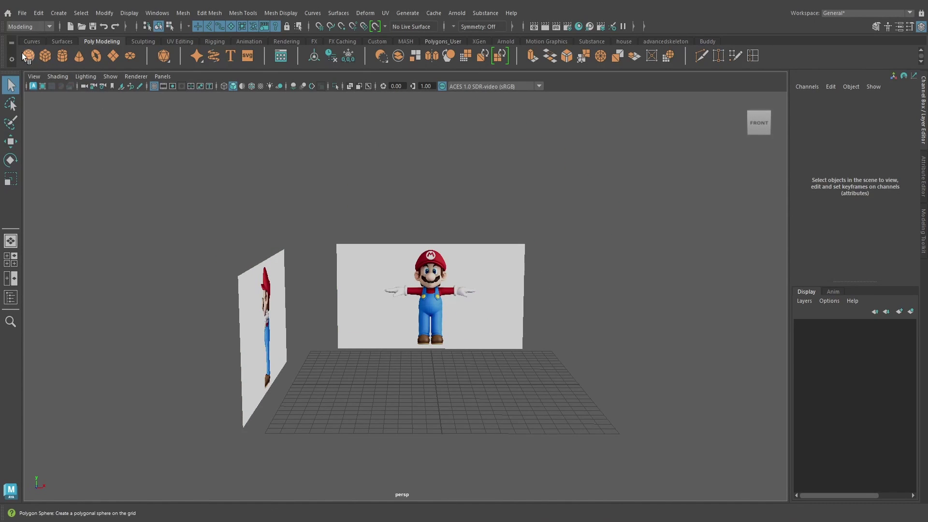
- Create a polygon sphere at the origin and raise it to about 8.17 cm in Y, near the character's head height
left_click(28, 56)
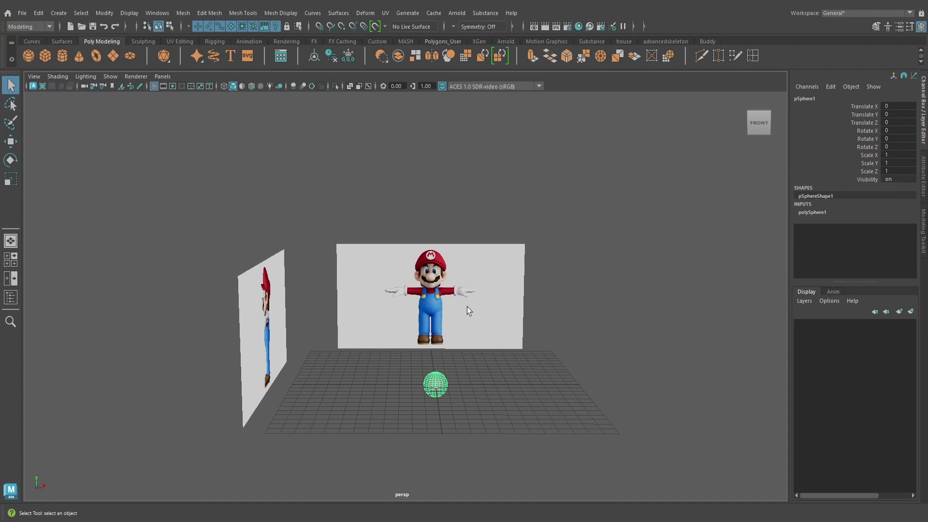
key("w")
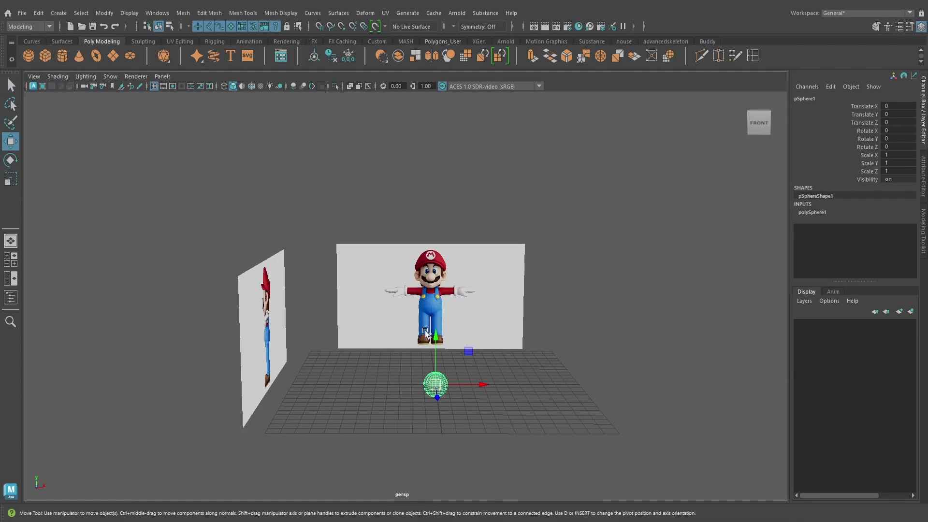
left_click_drag(434, 291, 437, 236)
scroll(460, 293, "up", 3)
scroll(461, 292, "up", 4)
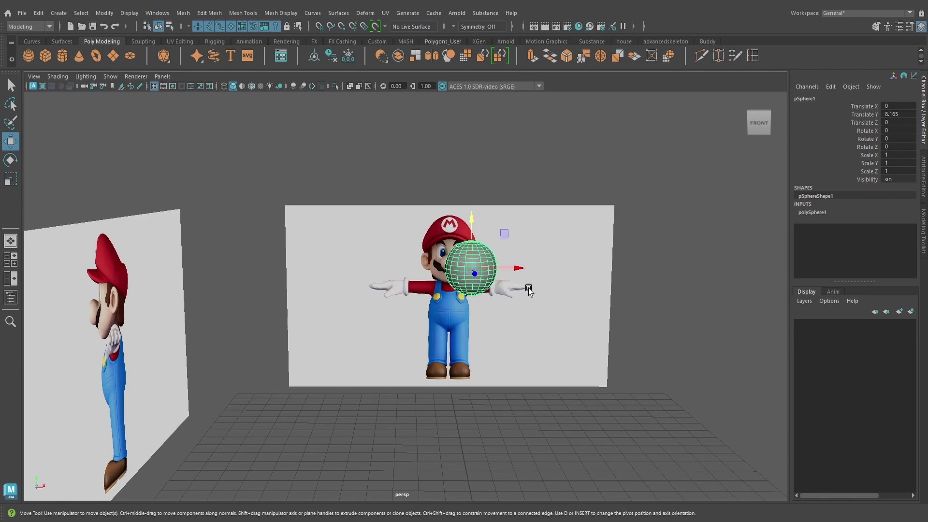
- Set the sphere's axis subdivisions to 12 and its height subdivisions to 7
left_click_drag(520, 301, 744, 249, "alt")
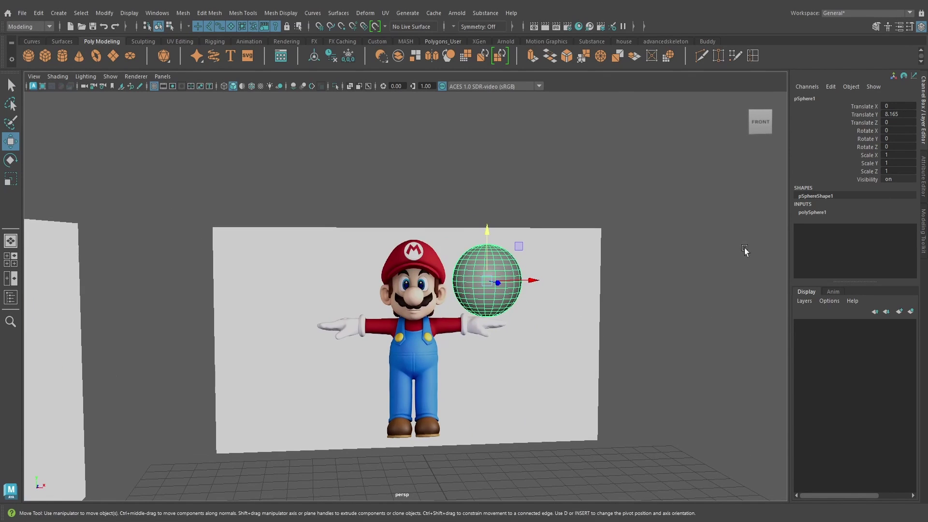
left_click(812, 212)
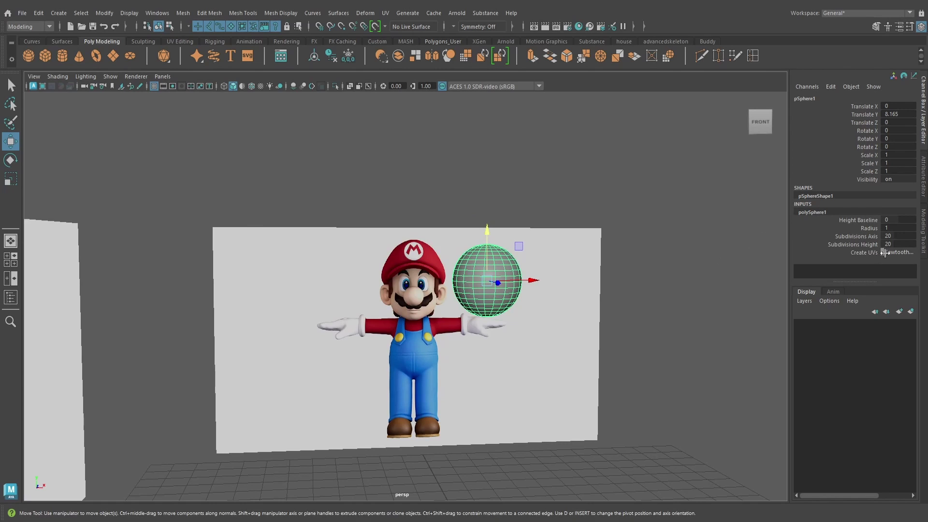
left_click_drag(655, 281, 644, 275, "alt")
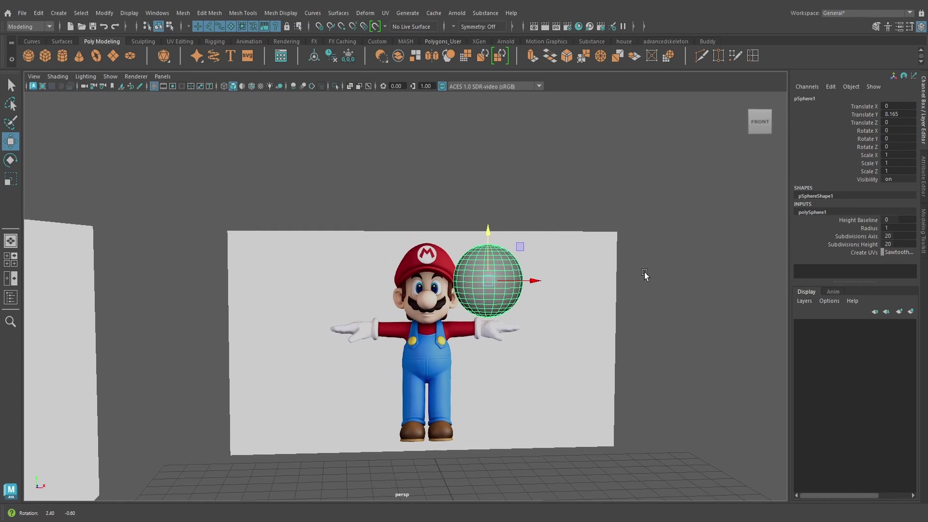
left_click(896, 236)
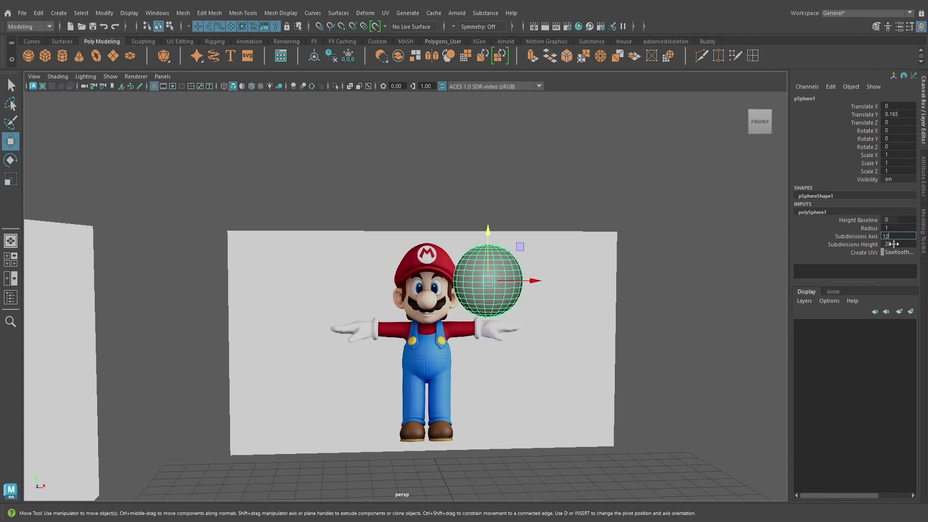
type("12")
left_click(894, 244)
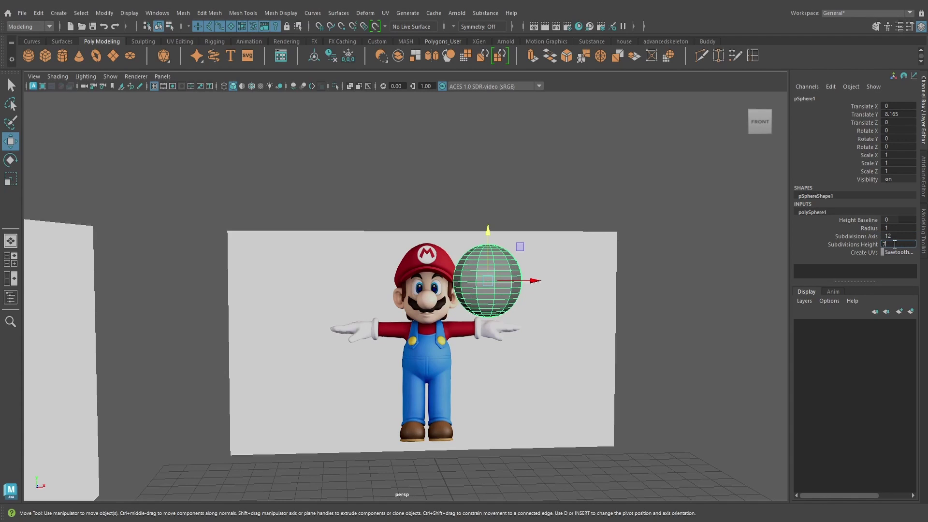
key("Return")
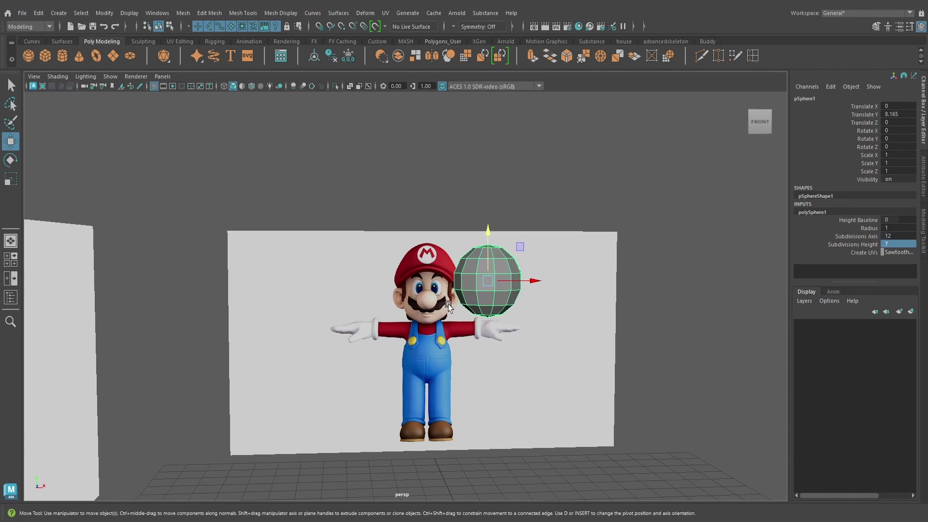
- In the front view, lower the sphere to about 6.98 cm in Y so it sits over Mario's face
left_click_drag(575, 322, 567, 305, "alt")
key("space")
left_click(567, 307)
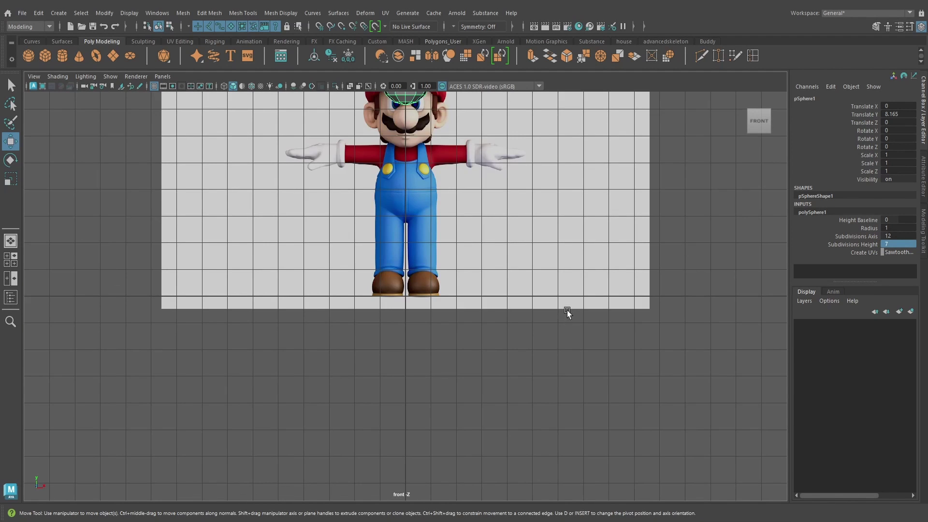
middle_click_drag(508, 176, 526, 307, "alt")
scroll(495, 265, "up", 4)
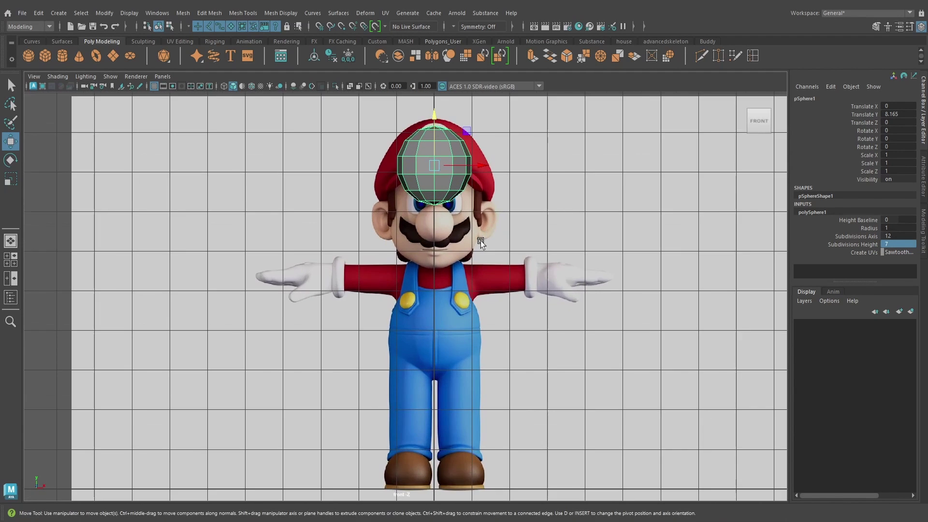
middle_click_drag(469, 202, 459, 272, "alt")
left_click_drag(422, 185, 430, 230)
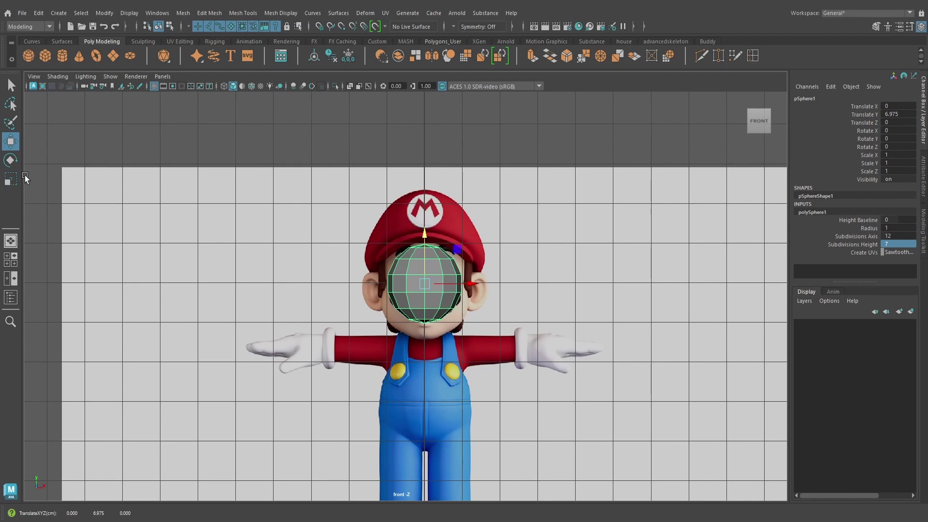
- Scale the sphere uniformly to about 1.39 to match Mario's head and display it in wireframe
left_click(11, 179)
left_click_drag(400, 287, 430, 280)
key("4")
scroll(438, 285, "up", 2)
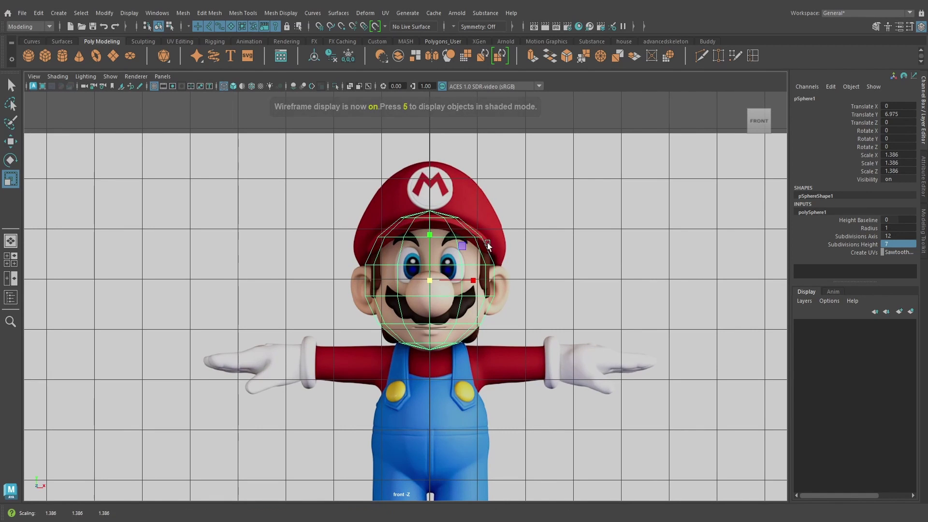
- Refine the sphere's uniform scale to about 1.392 so it fits Mario's head in the front view
middle_click_drag(485, 242, 488, 252, "alt")
left_click_drag(436, 292, 438, 290)
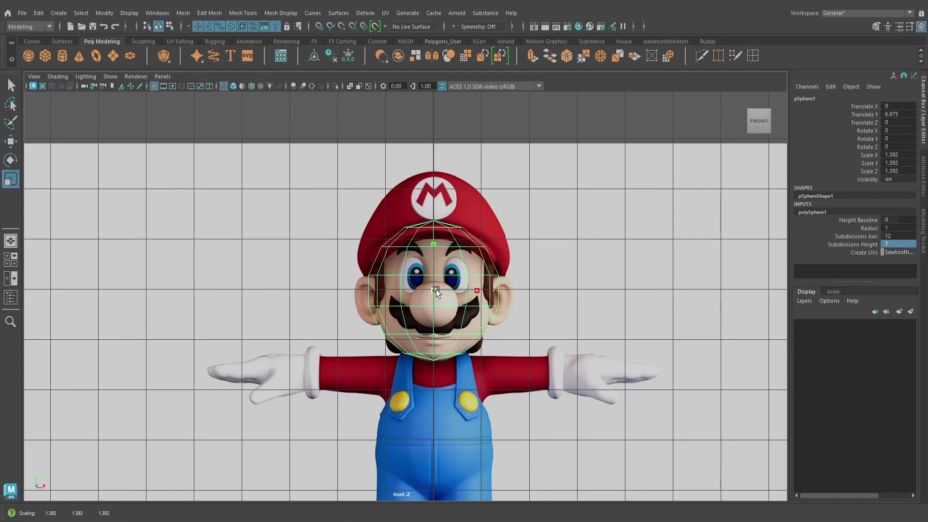
middle_click_drag(517, 265, 510, 220, "alt")
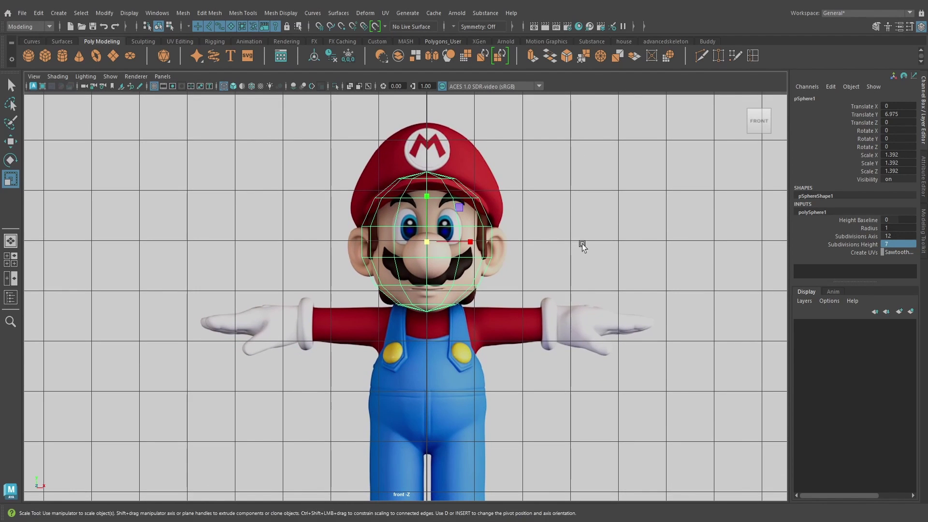
- Display the sphere in shaded mode in the perspective view and show its upper pole from above
key("space")
left_click_drag(583, 244, 583, 221)
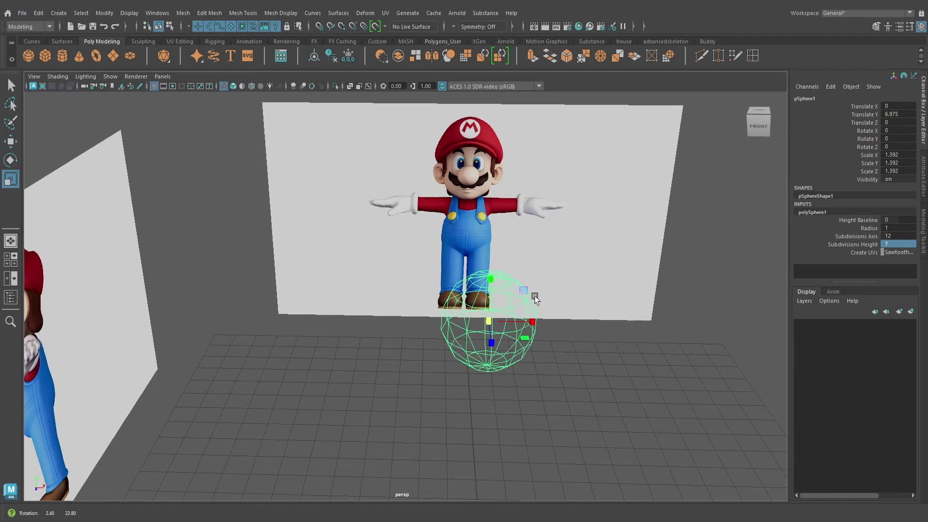
key("5")
scroll(537, 291, "up", 4)
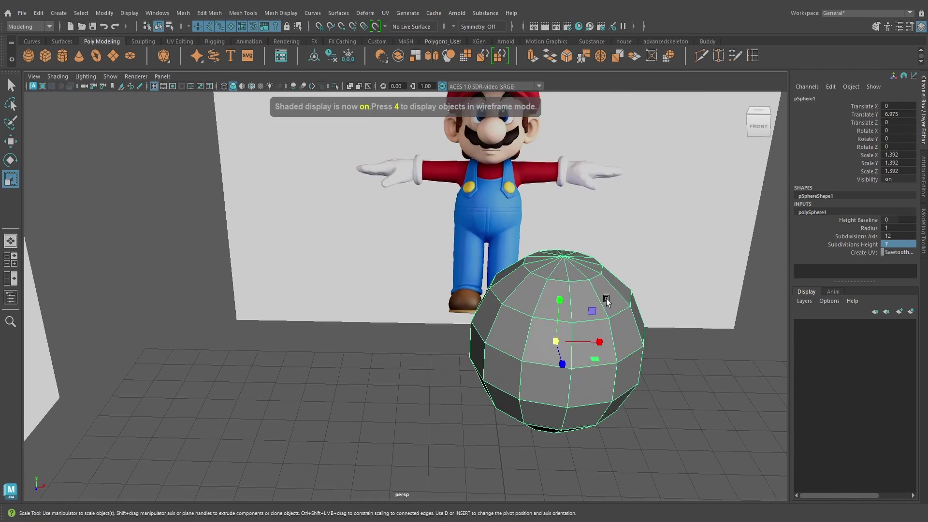
left_click_drag(606, 299, 599, 300, "alt")
middle_click_drag(599, 299, 488, 281, "alt")
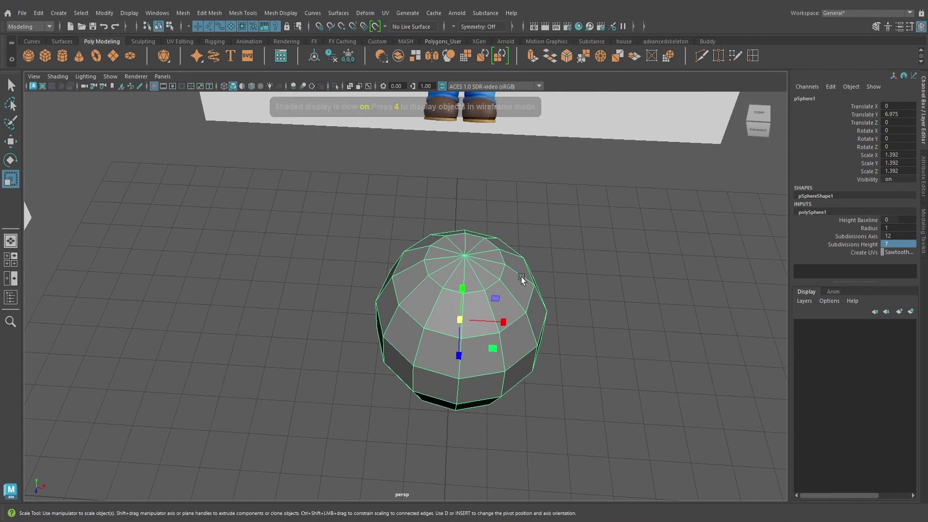
scroll(521, 277, "up", 2)
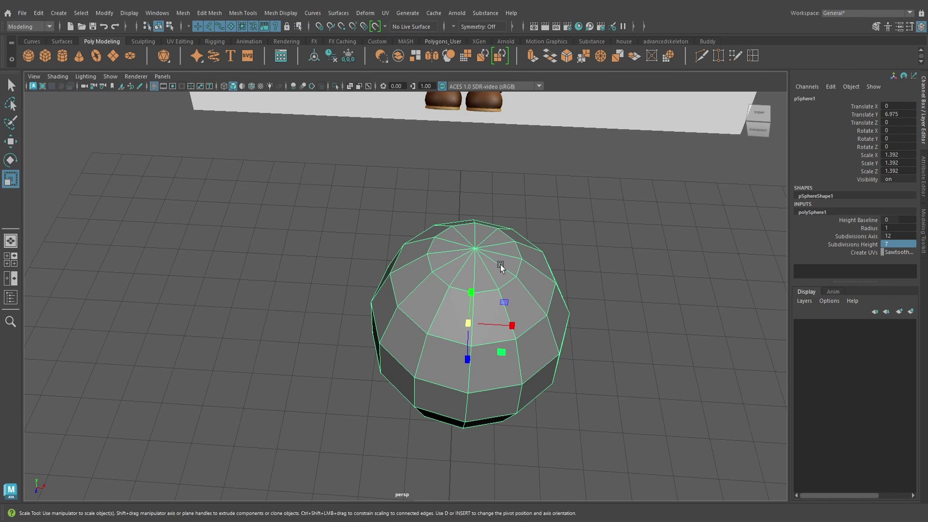
- Delete alternate edges radiating from the sphere's pole to merge the cap triangles into four-sided faces
right_click_drag(500, 264, 500, 209)
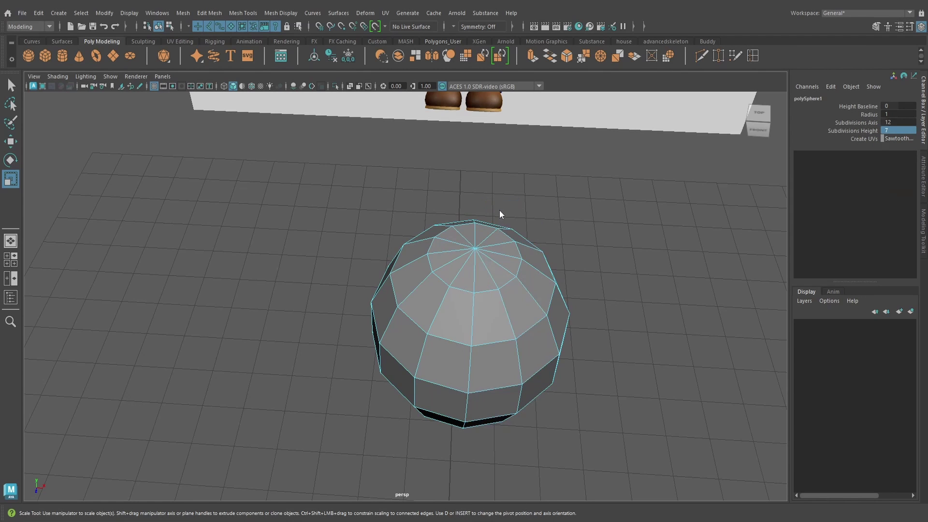
left_click(485, 269)
left_click_drag(538, 281, 529, 285, "alt")
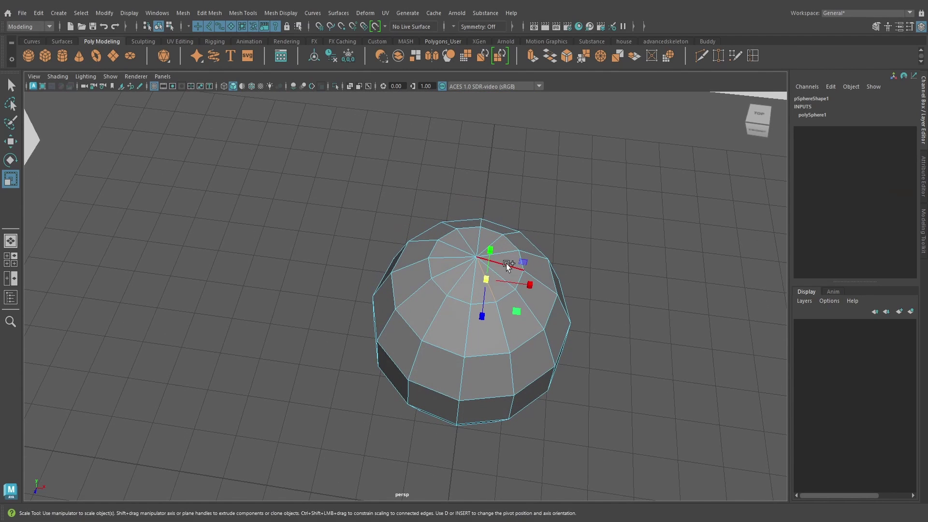
left_click(506, 265, "shift")
left_click_drag(506, 251, 562, 247, "alt")
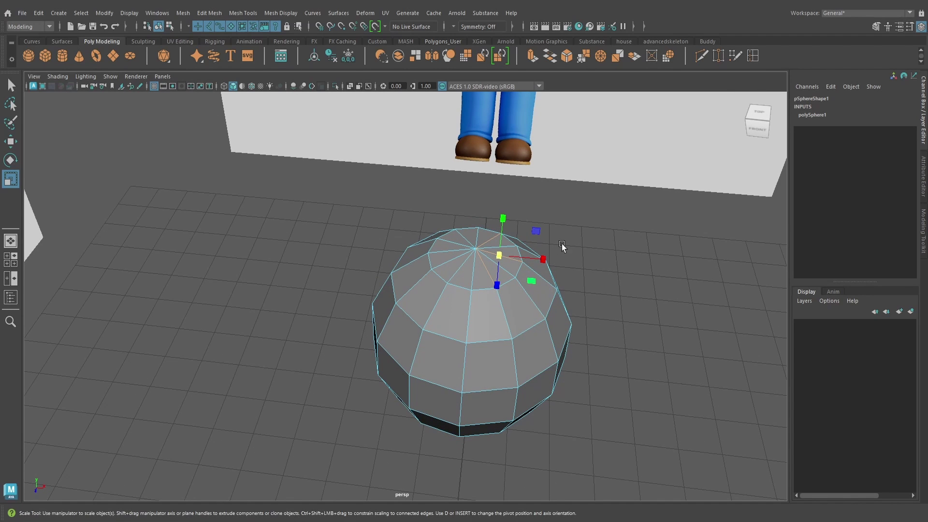
left_click(562, 246)
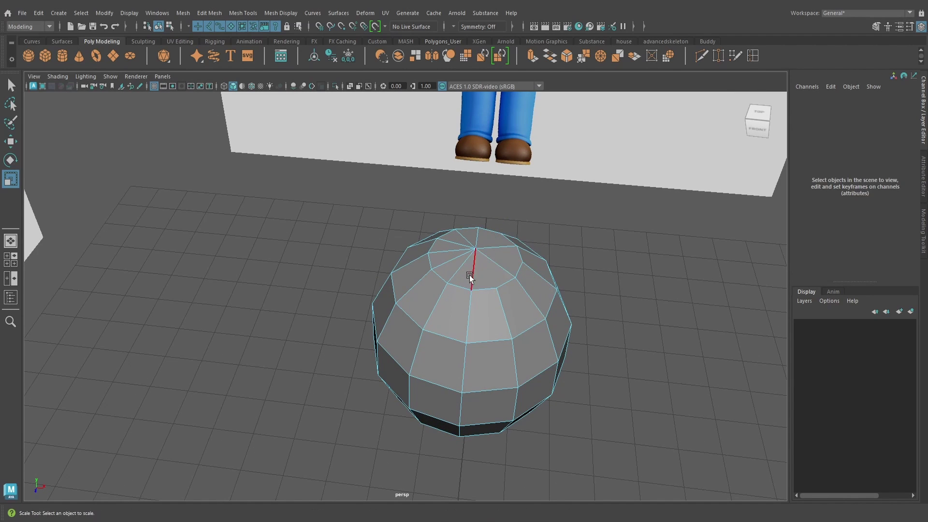
- In the front view, delete all faces on the sphere's negative X side, keeping the other half
left_click_drag(457, 276, 482, 283, "alt")
right_click_drag(489, 286, 491, 266)
left_click_drag(508, 294, 492, 323, "alt")
key("space")
left_click_drag(315, 119, 424, 356)
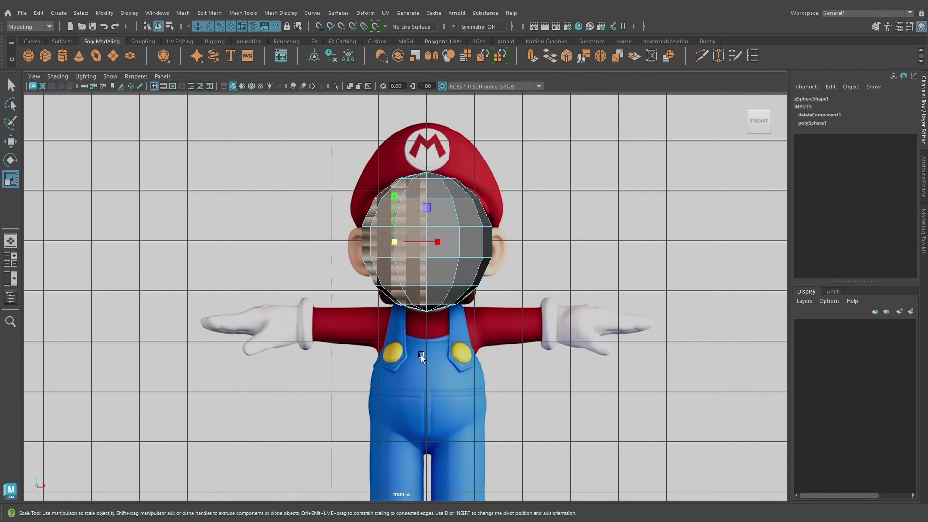
key("Delete")
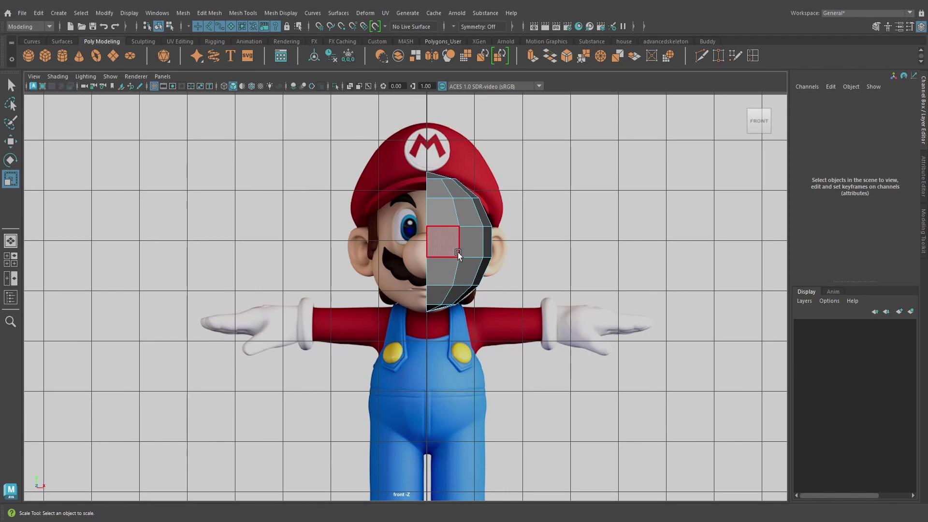
- Mirror the half-sphere with Duplicate Special as an instance, using a scale of -1 in X
right_click_drag(456, 220, 481, 205)
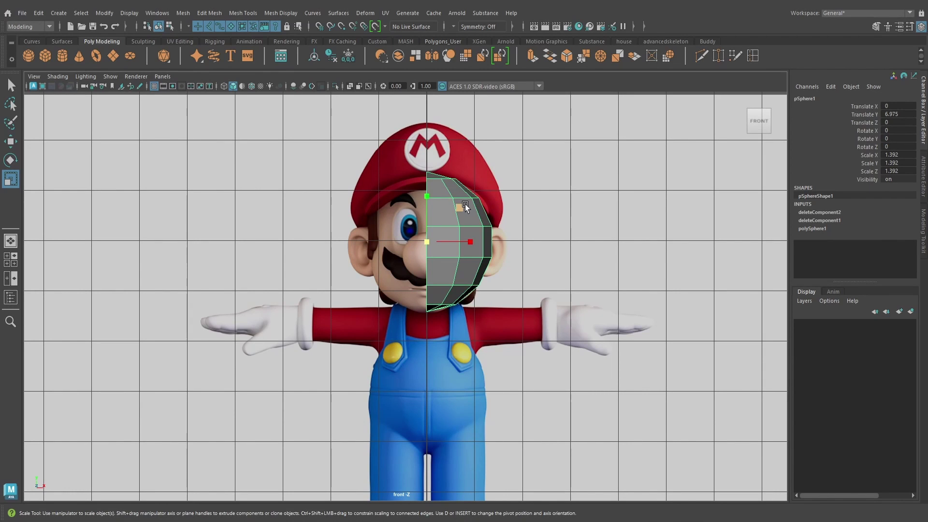
key("w")
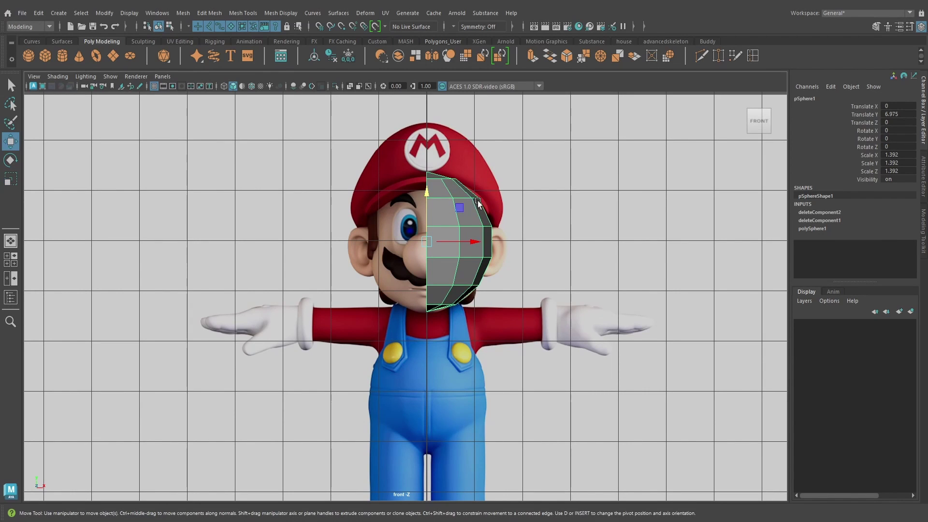
left_click(39, 13)
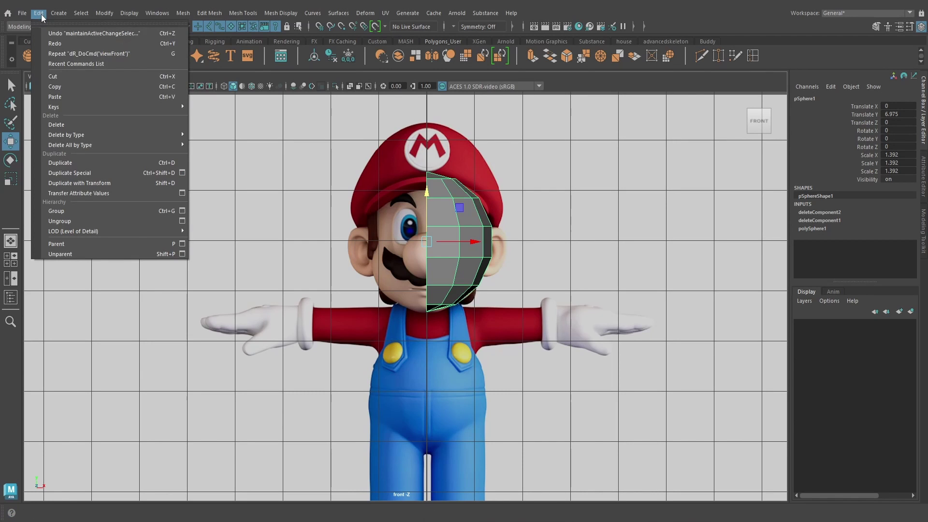
left_click(182, 173)
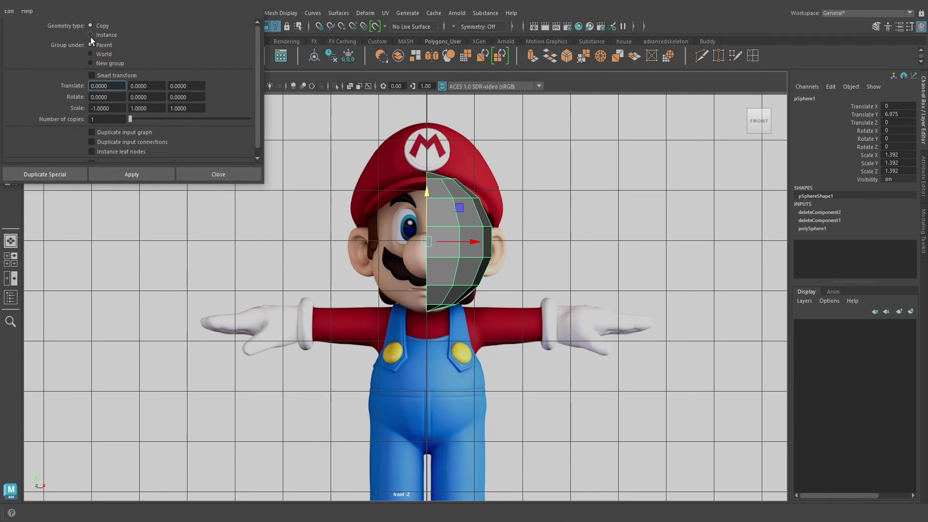
left_click(90, 36)
left_click_drag(108, 5, 122, 54)
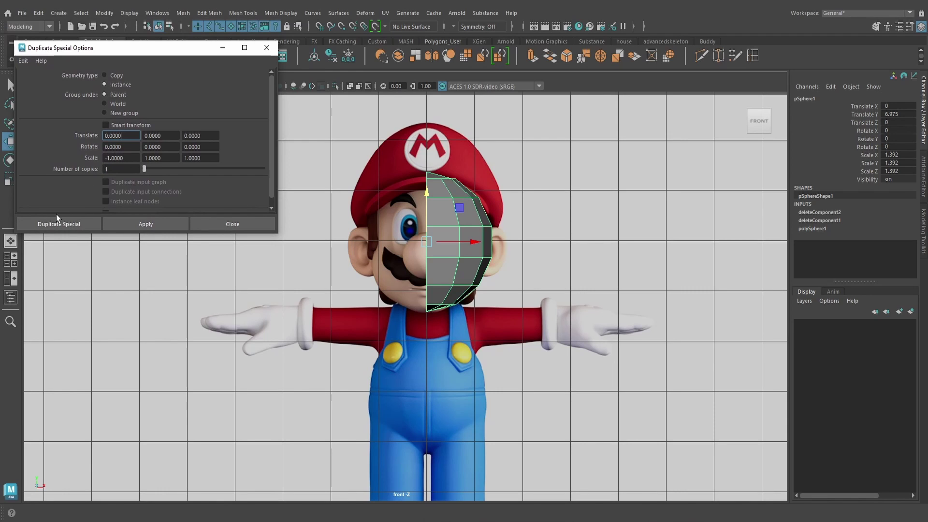
left_click(141, 157)
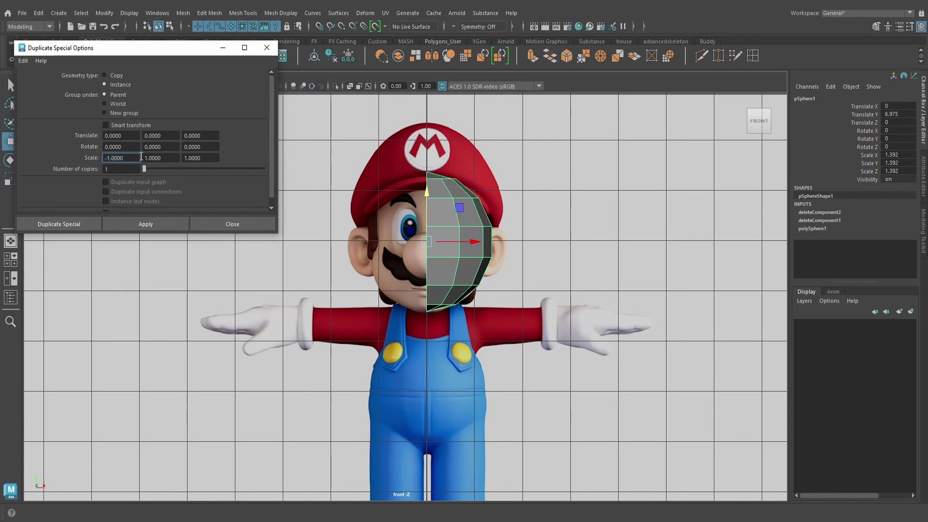
left_click(69, 223)
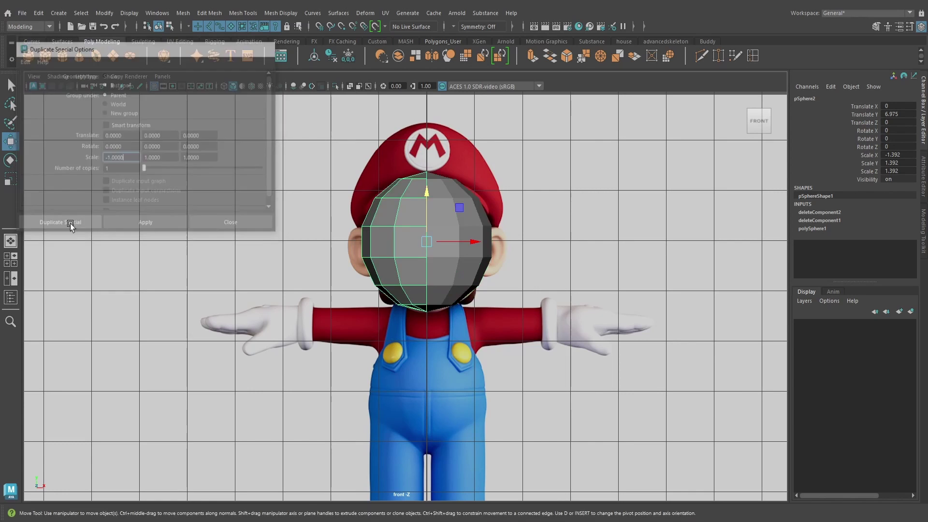
- Select an upper side vertex on the original half and examine its mirrored counterpart in the front and perspective views
left_click(471, 236)
left_click(476, 213)
right_click_drag(476, 213, 453, 213)
left_click(479, 198)
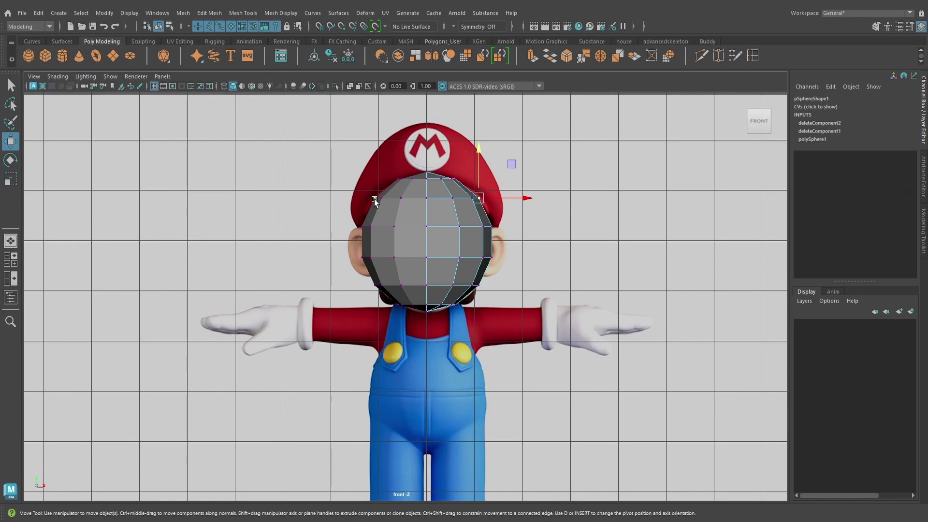
scroll(491, 231, "down", 1)
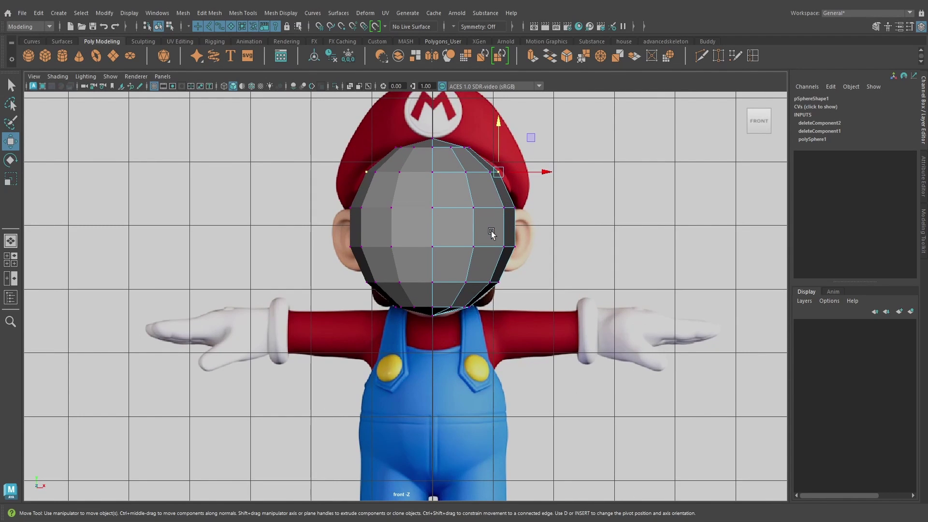
scroll(491, 231, "down", 2)
key("space")
left_click_drag(491, 233, 491, 199)
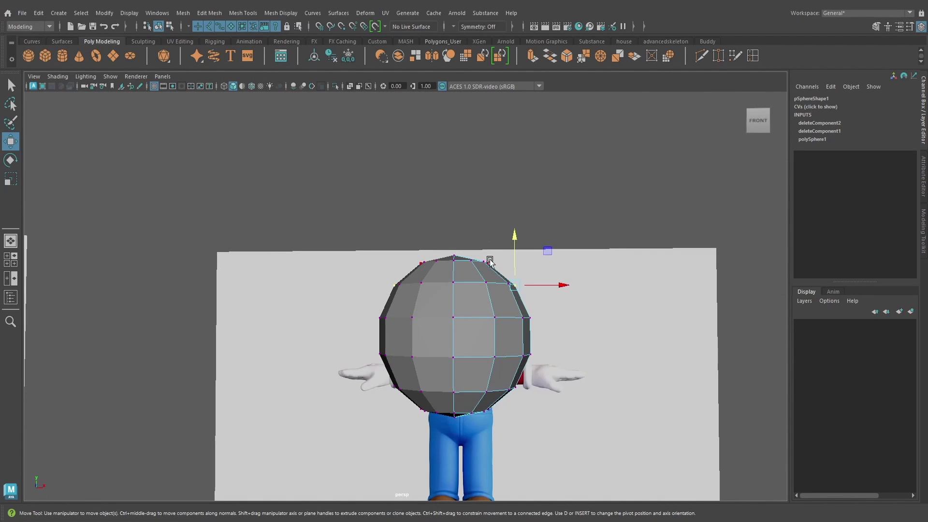
left_click_drag(489, 261, 501, 286, "alt")
key("space")
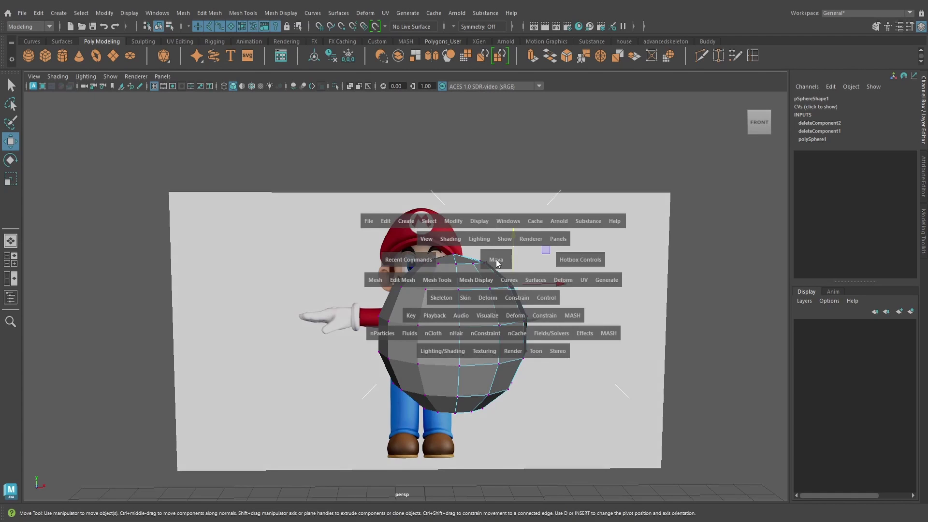
left_click(500, 286)
scroll(480, 264, "up", 3)
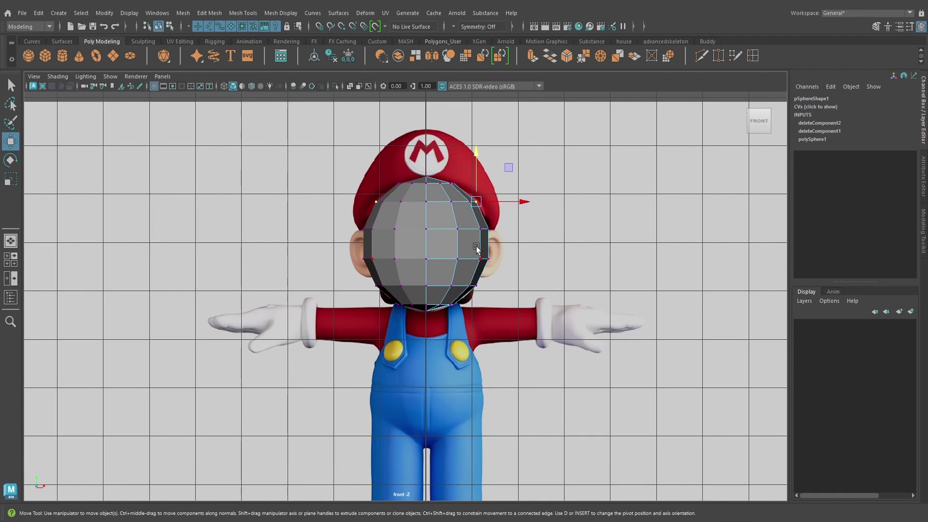
middle_click_drag(476, 249, 469, 257, "alt")
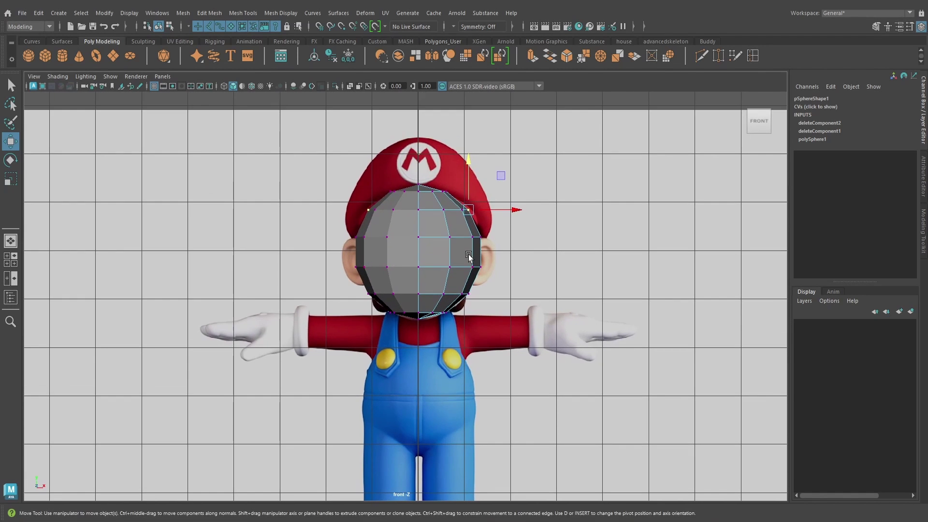
- Switch to wireframe, select both sphere halves and, in the side view, move them to about -0.261 cm in Z
left_click(582, 243)
key("4")
scroll(543, 220, "up", 3)
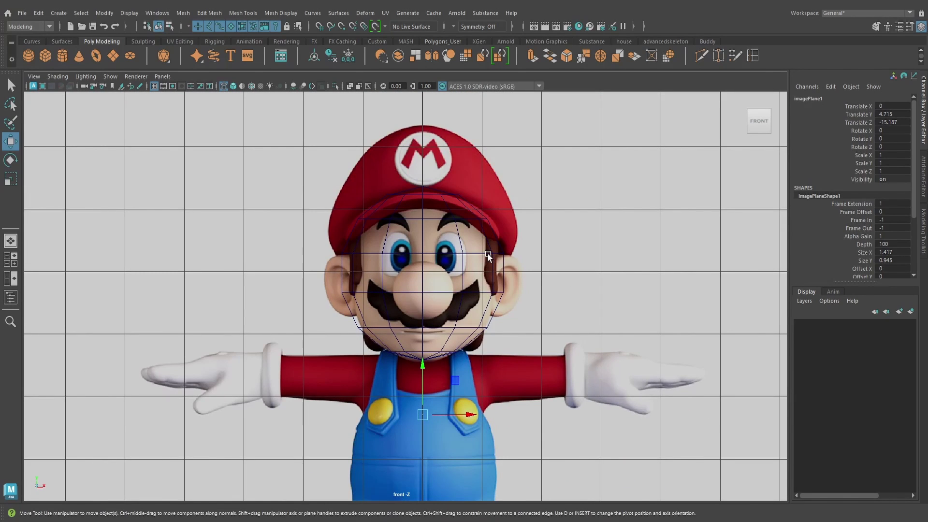
left_click(488, 254)
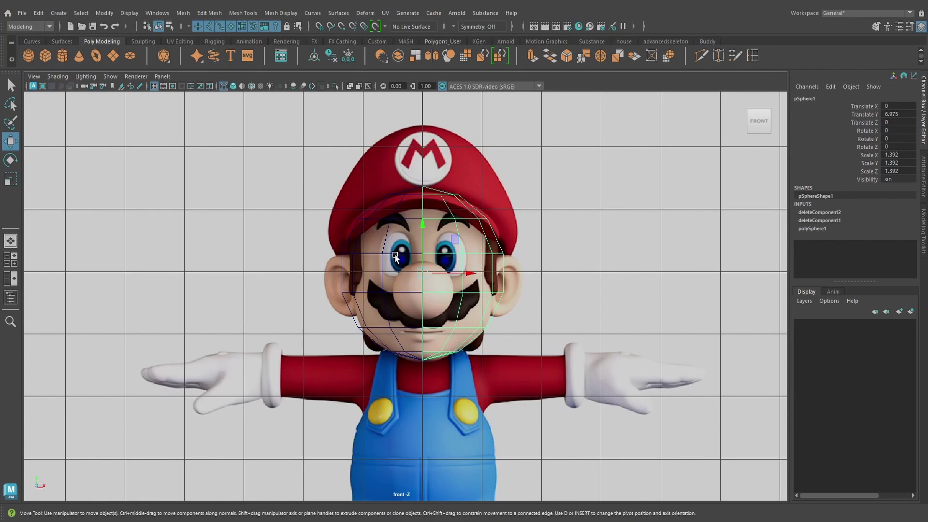
key("ctrl+shift+d")
key("space")
left_click_drag(431, 254, 489, 257)
left_click_drag(416, 244, 458, 245)
- In the front view, raise the head's upper vertex rows along Y to extend the top of the head into Mario's cap
key("space")
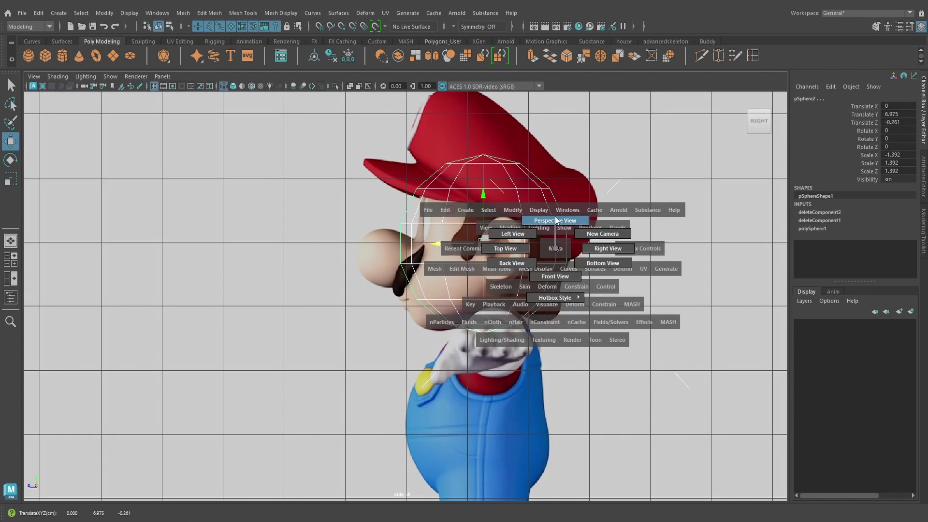
left_click_drag(556, 253, 550, 269)
scroll(550, 268, "up", 5)
left_click(511, 209)
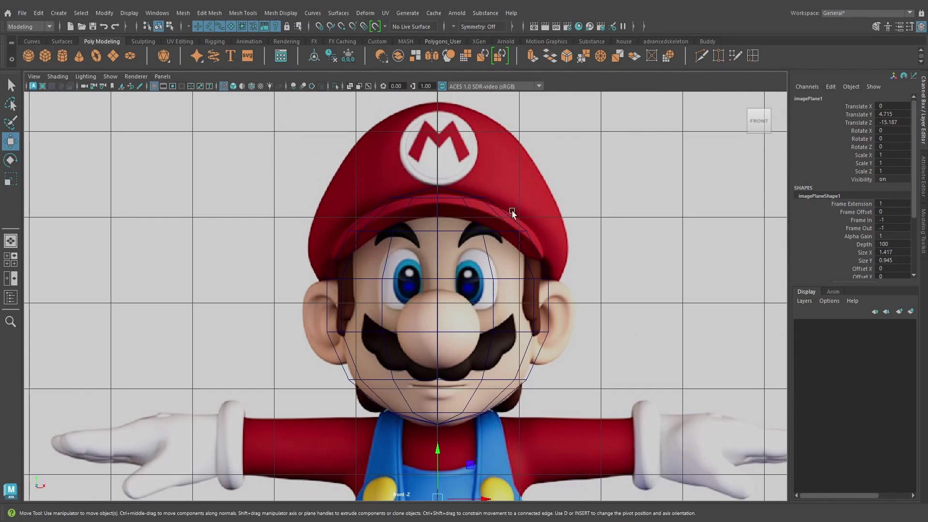
left_click(497, 208)
right_click_drag(497, 207, 450, 206)
left_click_drag(367, 168, 521, 208)
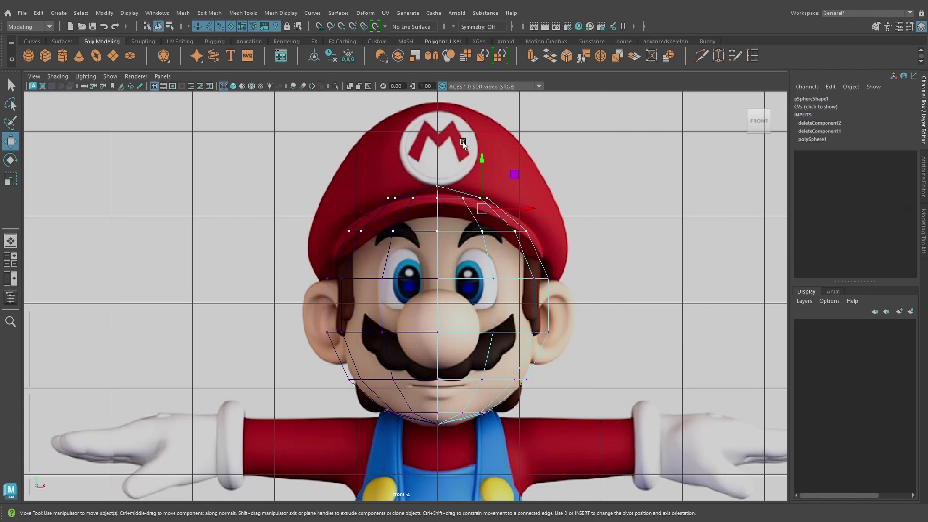
left_click_drag(480, 159, 480, 146)
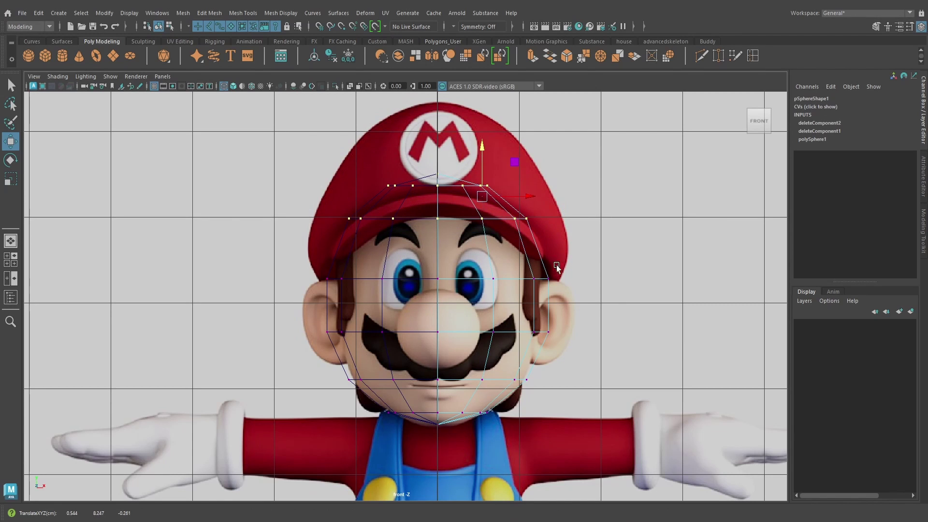
- Pull the outer vertices of the eye, nose and mouth rows inward to match the width of Mario's face
left_click_drag(479, 261, 563, 283)
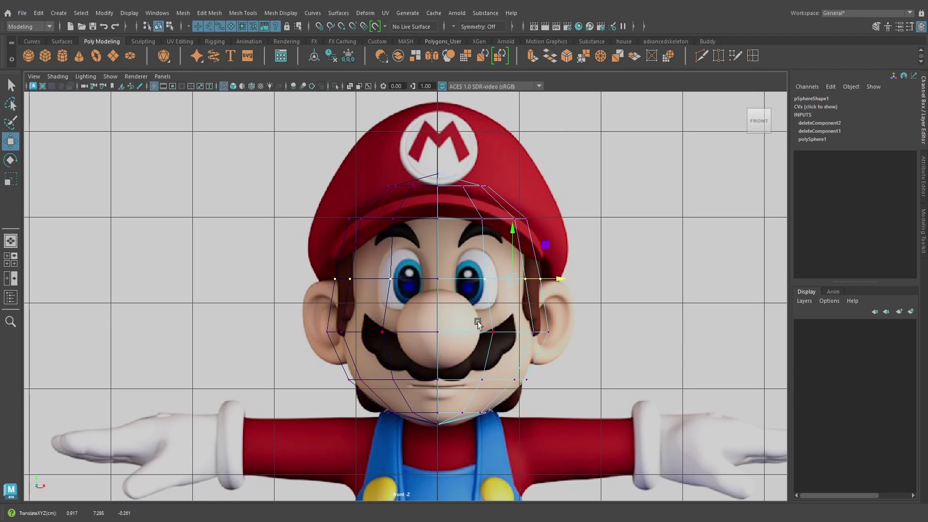
left_click_drag(478, 319, 559, 331)
left_click_drag(475, 365, 548, 381)
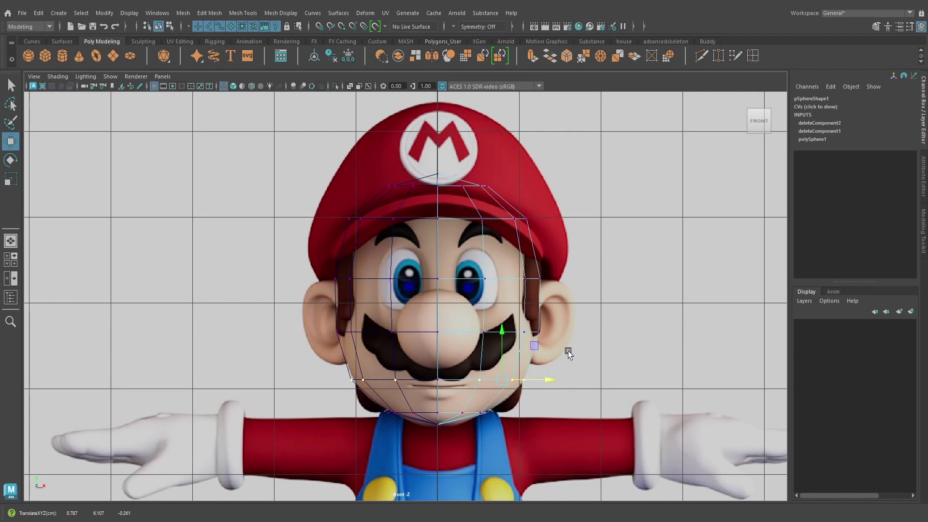
- In the side view, shift the front vertices of the eye, nose, mouth and chin rows along Z to follow Mario's face profile
key("space")
left_click(630, 354)
scroll(406, 190, "up", 4)
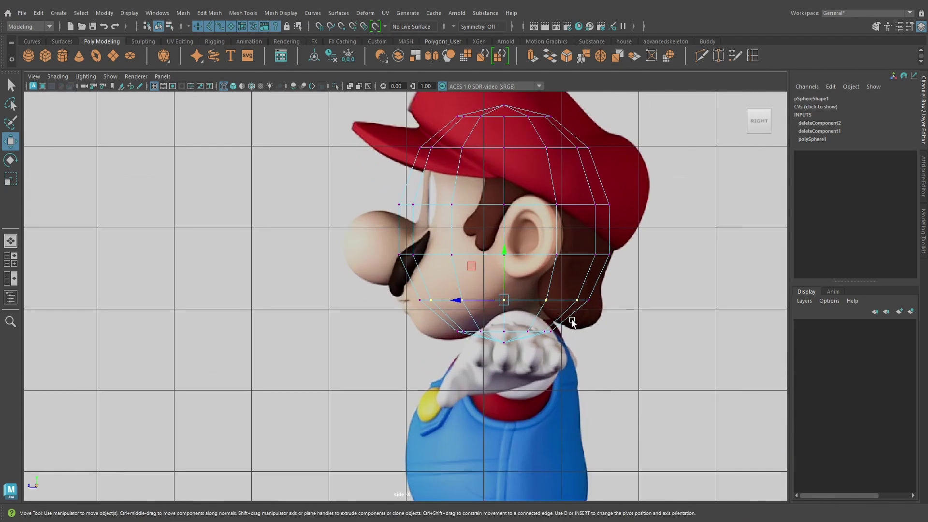
left_click_drag(428, 213, 405, 201)
left_click_drag(408, 117, 486, 159)
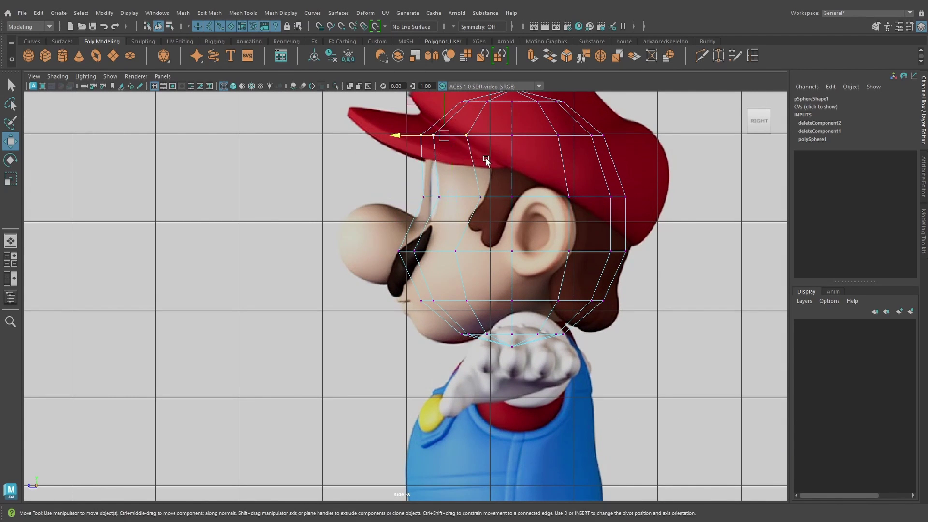
left_click_drag(379, 234, 471, 274)
left_click_drag(387, 252, 482, 313)
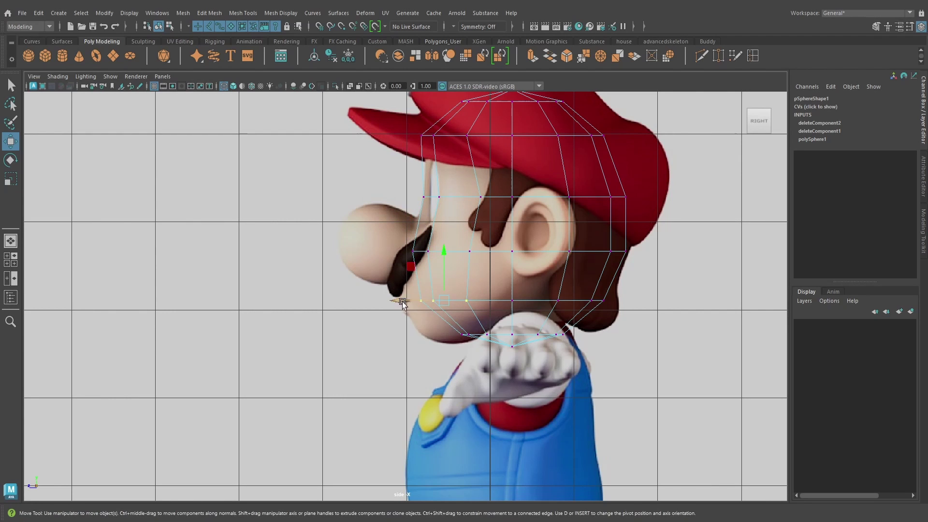
left_click_drag(401, 300, 380, 301)
left_click_drag(435, 326, 384, 335)
- Push the rear vertices of the nose, eye and upper cap rows backward along Z to fill out the back of the head
left_click_drag(554, 235, 639, 263)
left_click_drag(565, 251, 569, 251)
left_click_drag(543, 159, 648, 216)
left_click_drag(547, 199, 565, 198)
left_click_drag(545, 116, 616, 150)
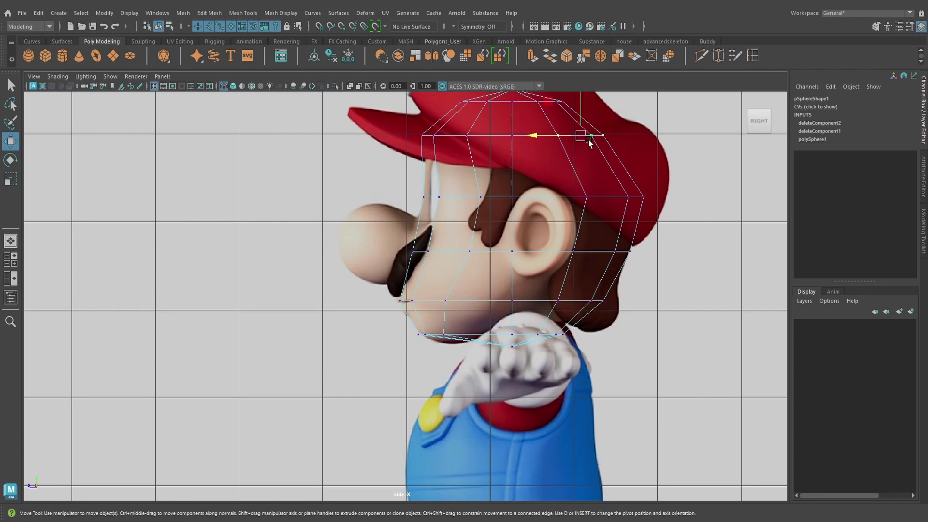
left_click_drag(555, 136, 576, 137)
middle_click_drag(616, 166, 602, 246, "alt")
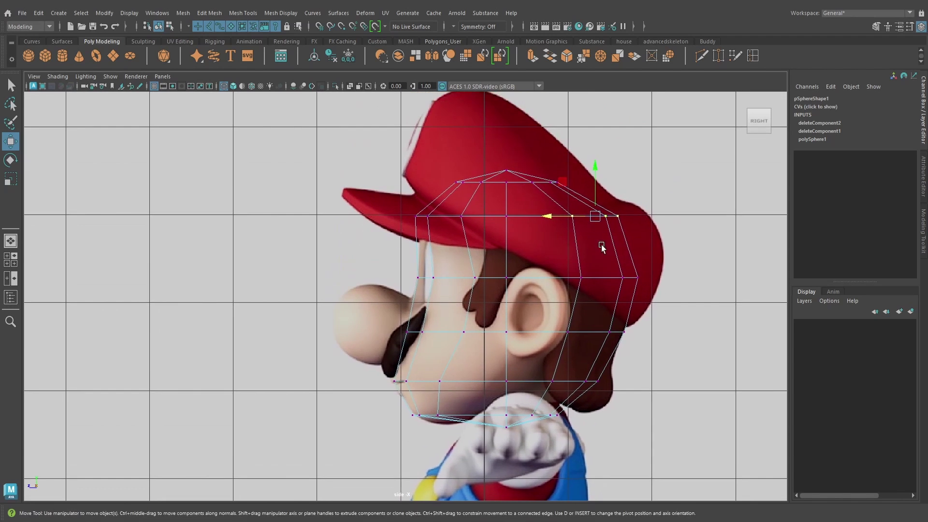
left_click_drag(566, 189, 572, 192)
- Move the entire middle vertex column of the head slightly backward along Z in the side view
left_click_drag(517, 182, 506, 447)
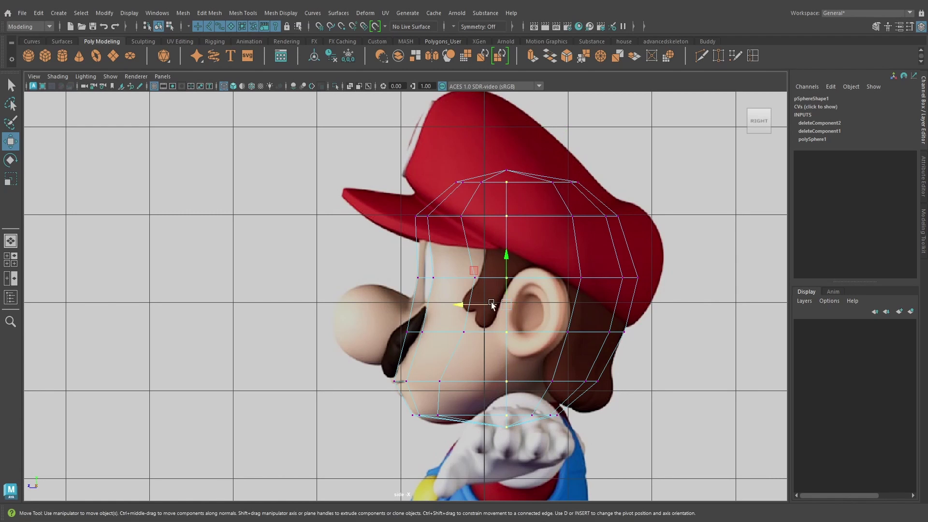
left_click_drag(460, 305, 465, 306)
left_click(740, 361)
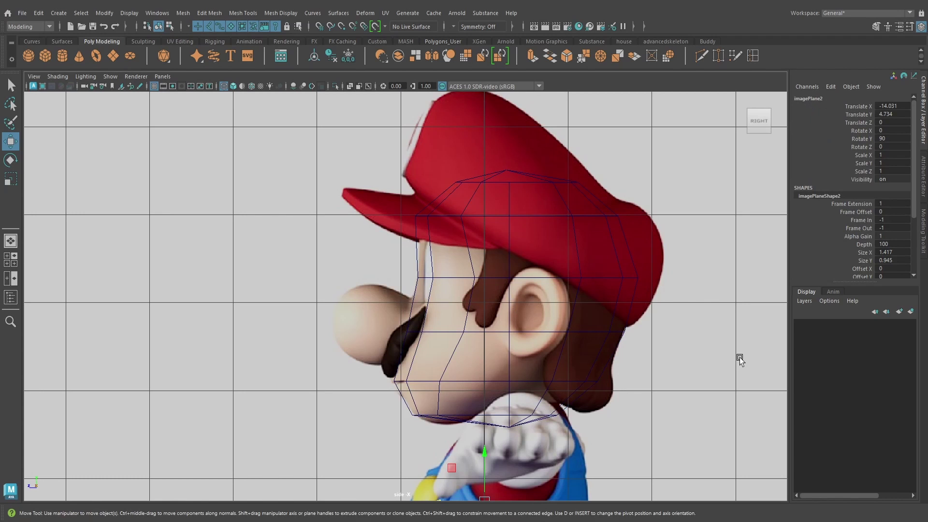
- Examine the head's form in the shaded perspective view, with and without smooth preview
scroll(496, 315, "down", 3)
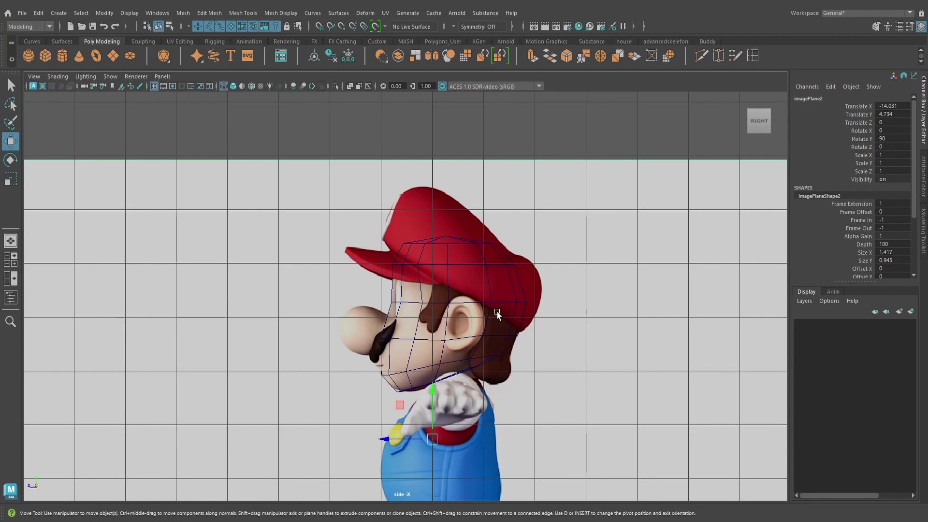
left_click(517, 304)
key("space")
left_click_drag(520, 301, 515, 272)
mouse_move(482, 323)
left_mouse_down("alt")
mouse_move(489, 312)
mouse_move(481, 329)
mouse_move(405, 287)
mouse_move(499, 336)
mouse_move(491, 330)
left_mouse_up("alt")
key("5")
key("3")
key("1")
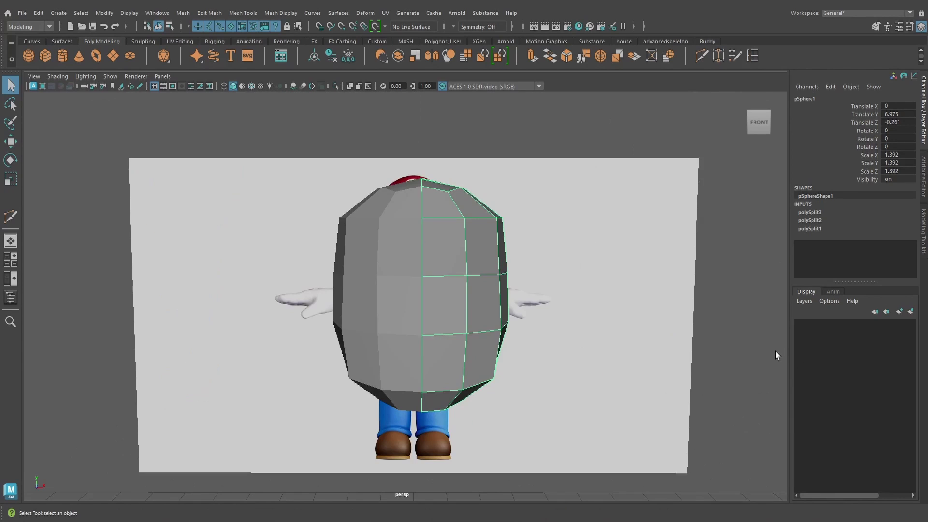
- Pull the inner-column vertices of the cap, eye and nose rows inward along X to about 0.467 cm in the front view
scroll(479, 309, "up", 2)
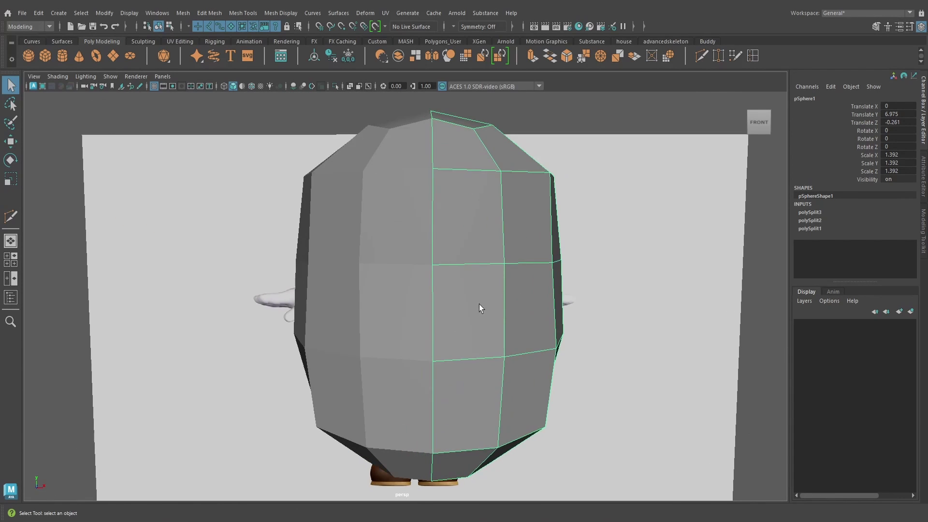
right_click_drag(537, 211, 495, 212)
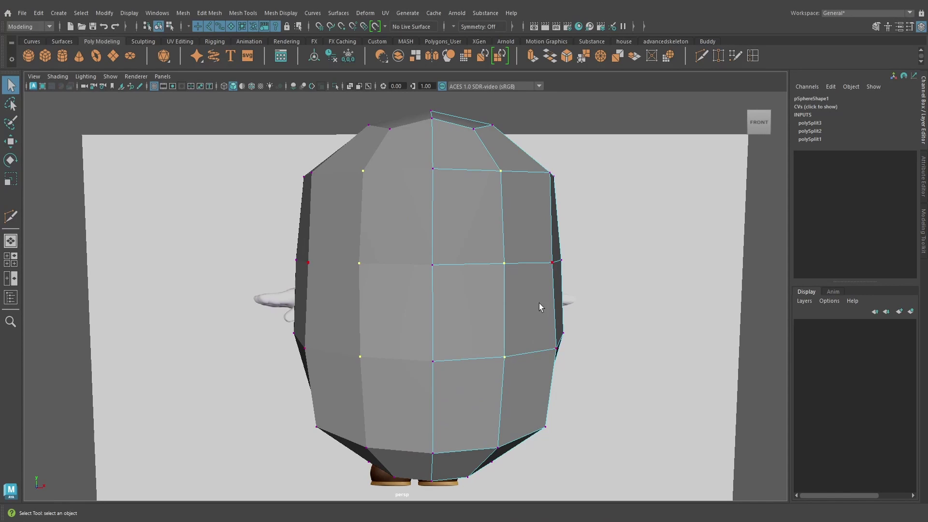
key("space")
left_click_drag(537, 312, 537, 330)
key("4")
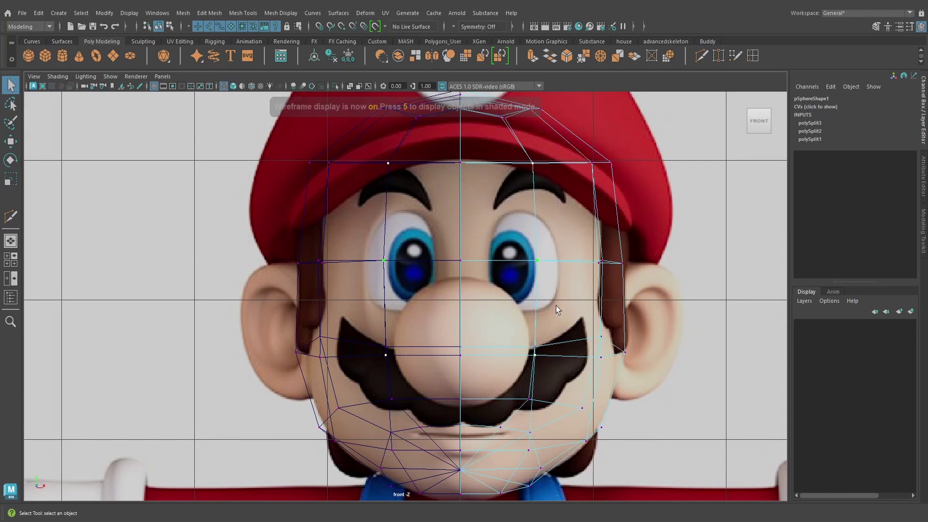
left_click(12, 143)
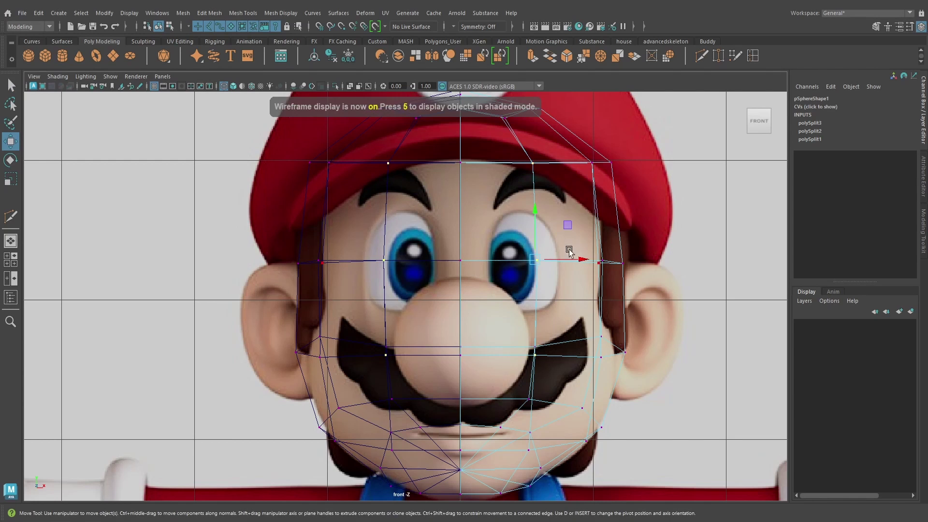
left_click_drag(582, 259, 570, 257)
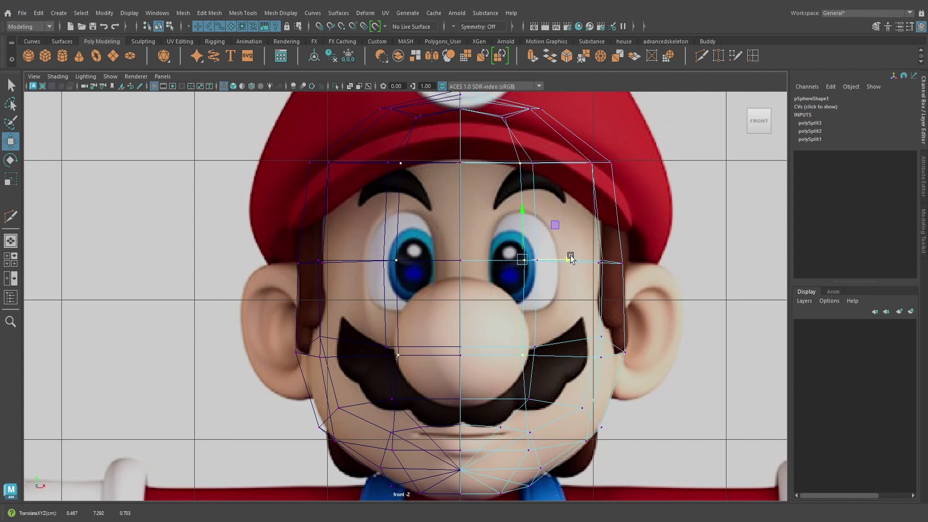
- With Multi-Cut in the side view, insert two horizontal edge loops, one under the cap brim and one at the nose bridge
key("space")
left_click_drag(572, 334, 596, 333)
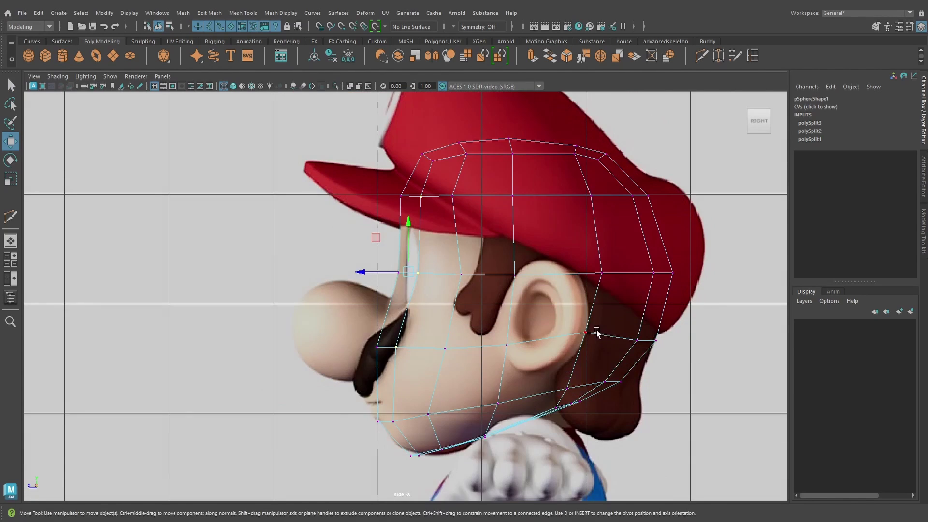
left_click(701, 56)
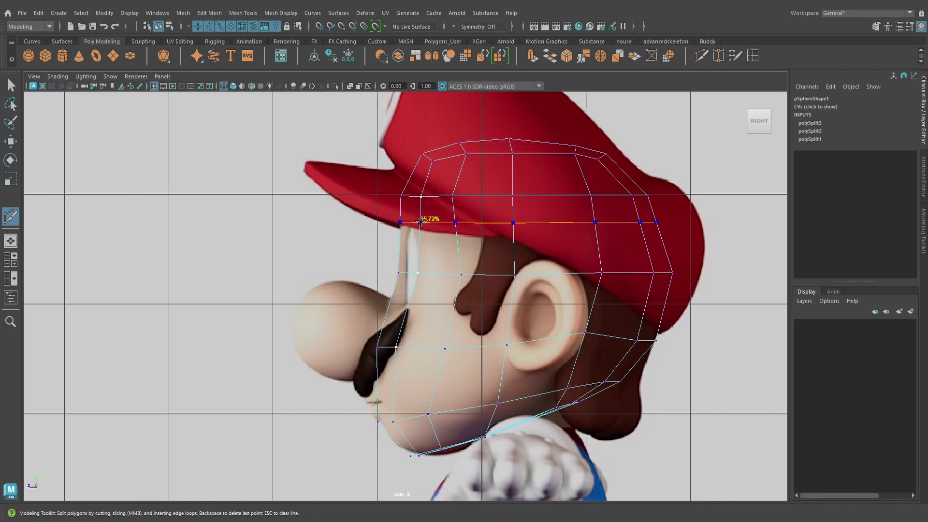
left_click(420, 225, "ctrl")
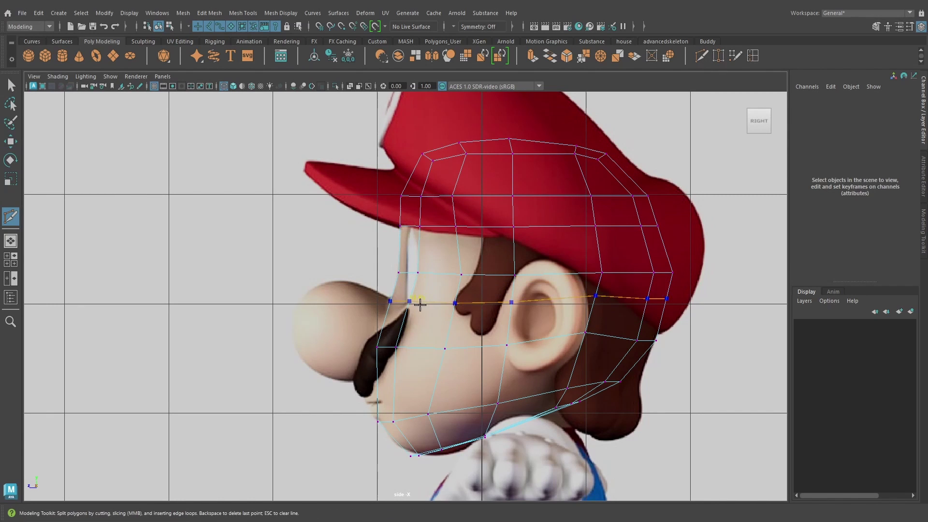
left_click(420, 305, "ctrl")
- Push the two rear vertices of the edge loop under the cap brim backward along Z to round the back of the head
right_click_drag(428, 305, 440, 304, "alt")
middle_click_drag(428, 293, 441, 308, "alt")
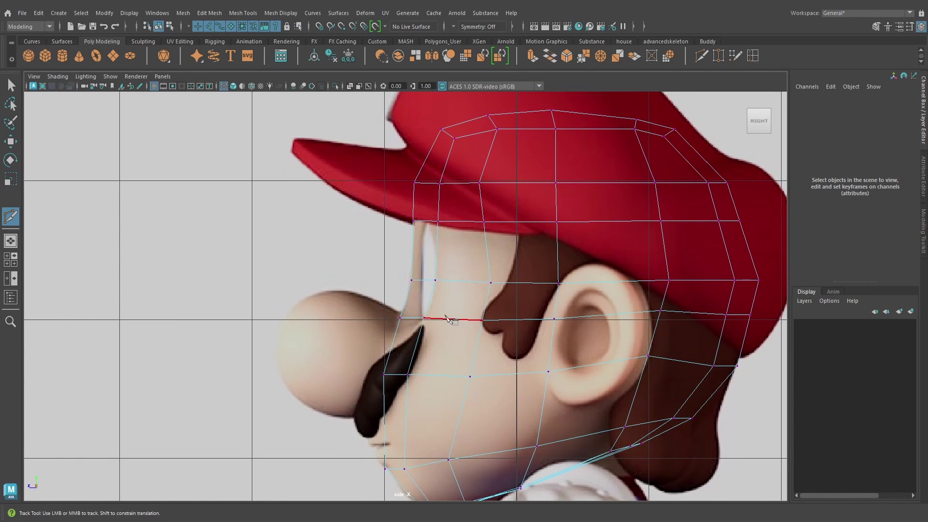
key("w")
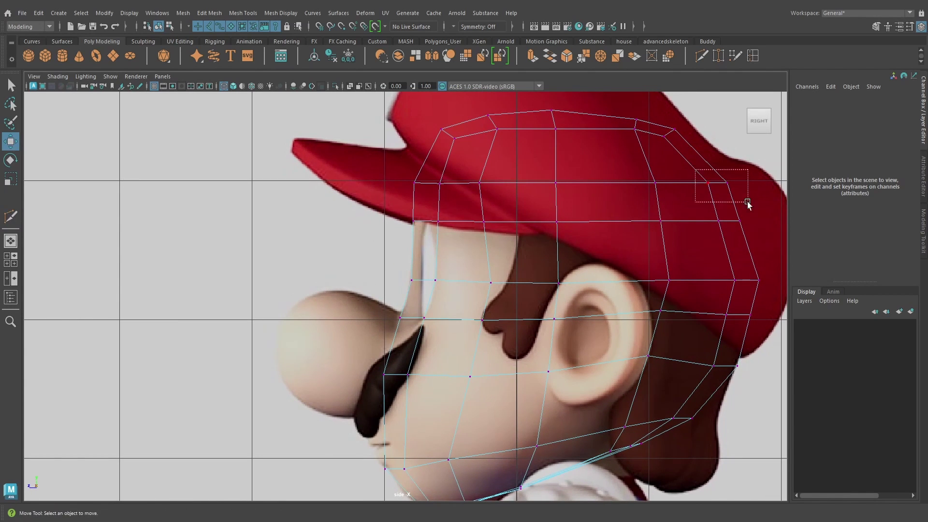
left_click_drag(747, 202, 748, 202)
middle_click_drag(715, 209, 644, 220, "alt")
left_click_drag(629, 214, 689, 237)
middle_click_drag(600, 328, 589, 254, "alt")
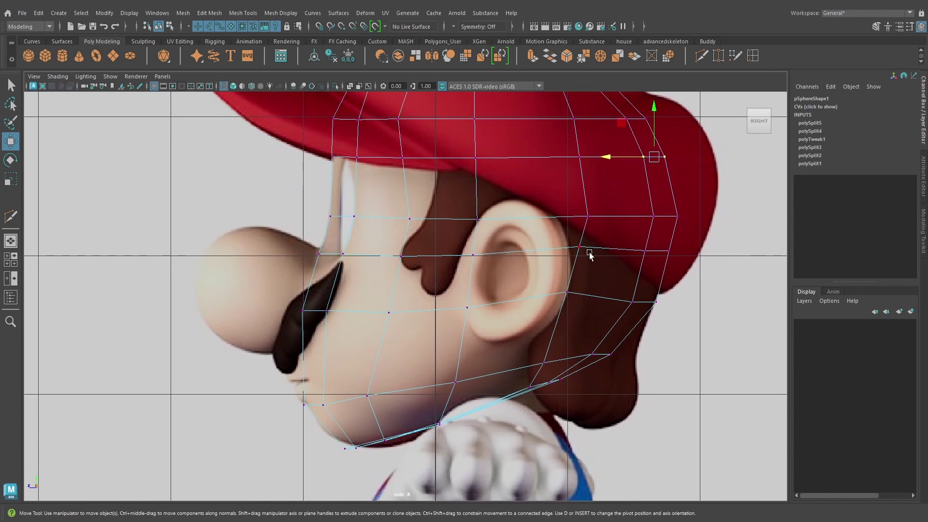
- Lower the two vertices behind the ear to level their rows and push the rear vertices of the nose-bridge loop backward
left_click_drag(590, 269, 590, 267)
left_click_drag(580, 217, 580, 223)
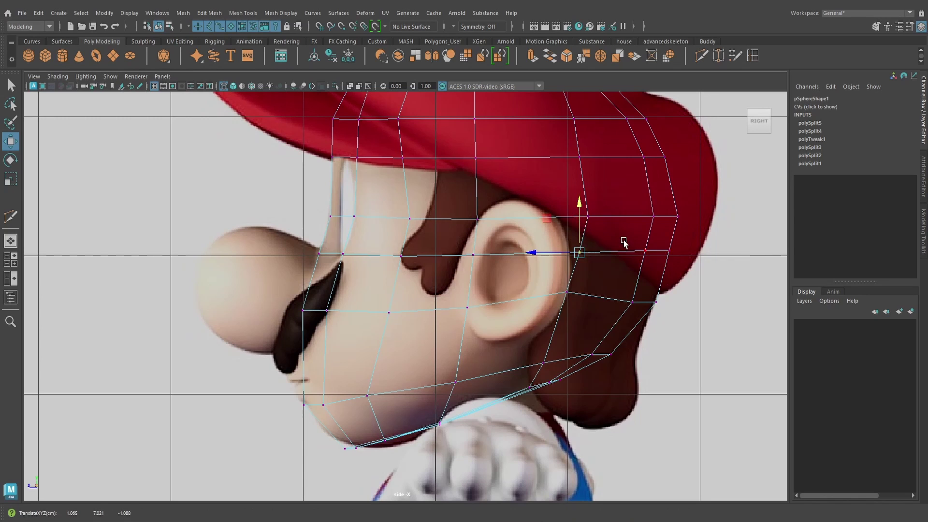
left_click_drag(624, 242, 674, 262)
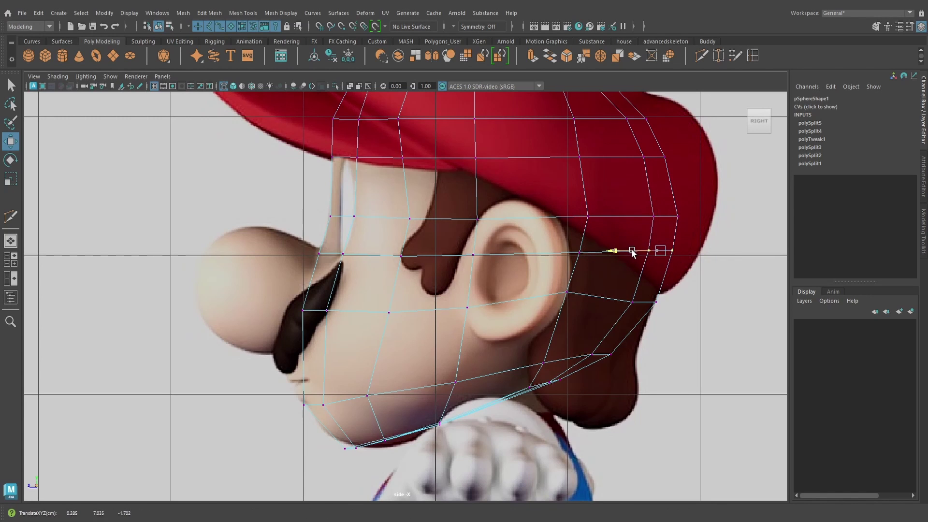
left_click(566, 292)
left_click_drag(565, 253, 565, 261)
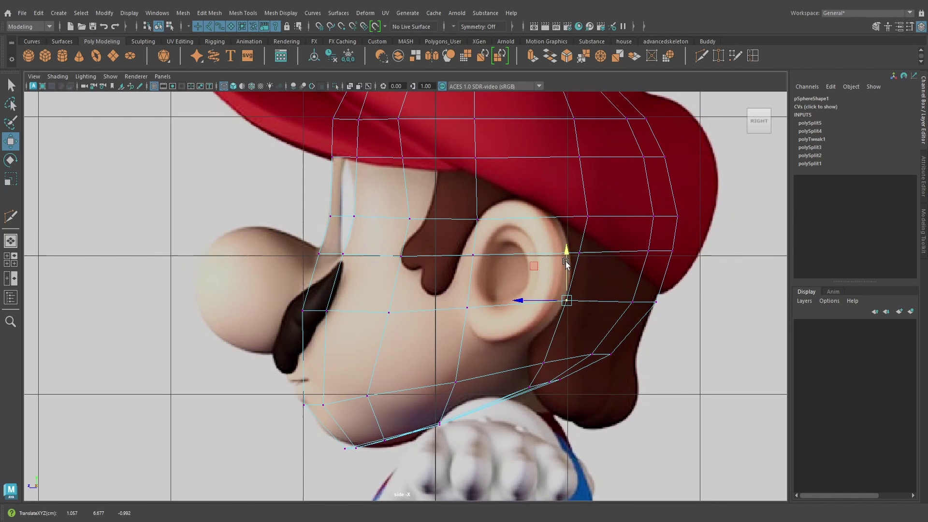
middle_click_drag(542, 314, 626, 341, "alt")
- In the shaded front view, cut a diamond of edges around the eye vertex with Multi-Cut, spanning the rows above and below it
key("space")
left_click_drag(552, 287, 550, 310)
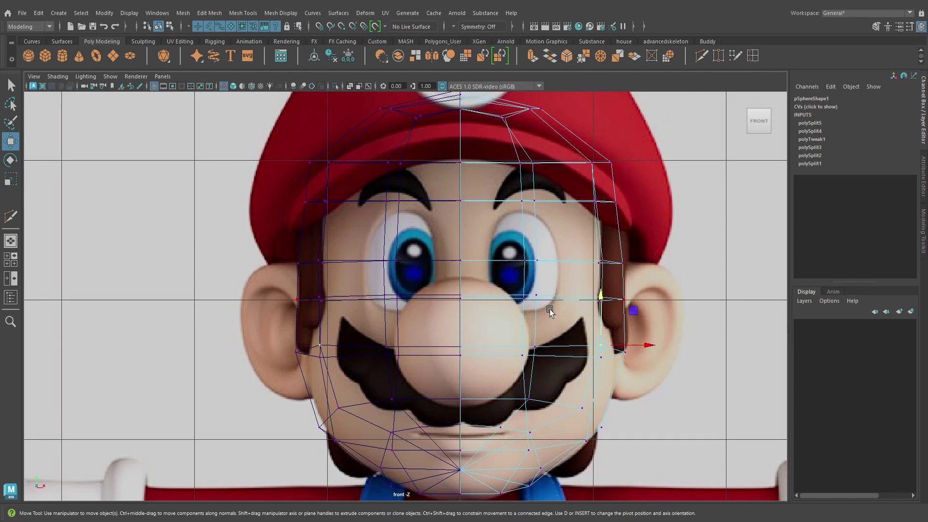
key("5")
scroll(549, 307, "down", 3)
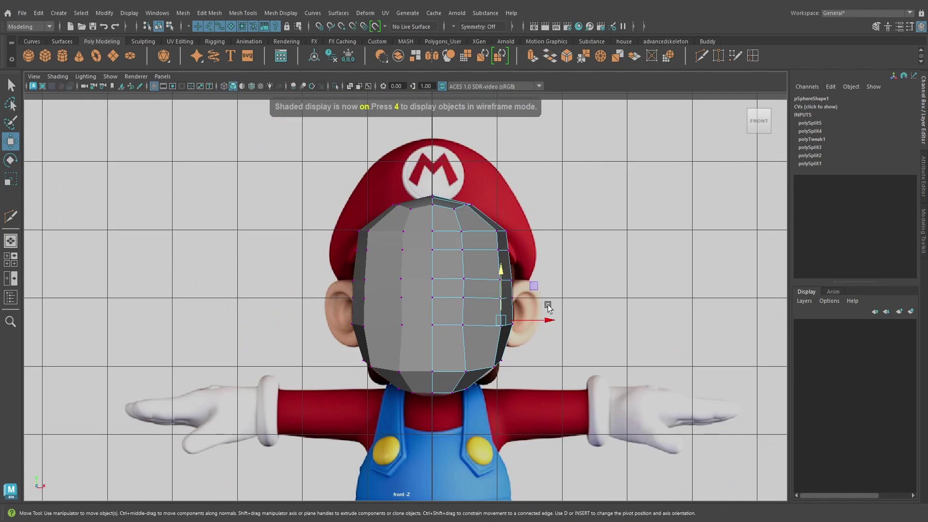
scroll(537, 303, "up", 4)
middle_click_drag(530, 285, 499, 310, "alt")
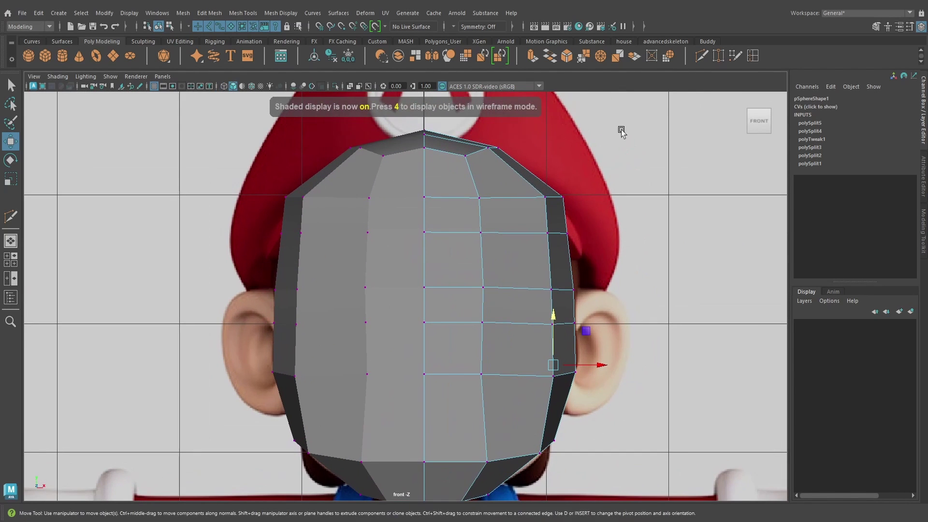
left_click(701, 55)
scroll(561, 201, "up", 3)
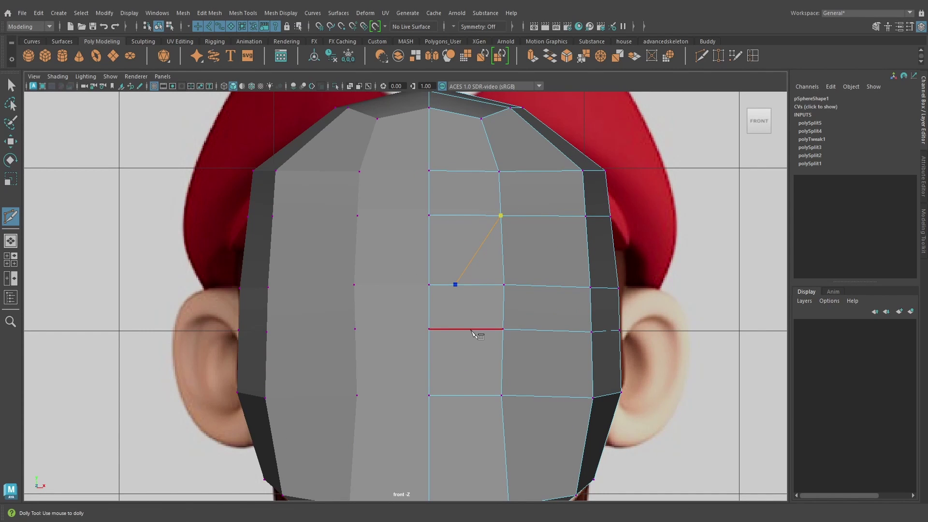
left_click(495, 329)
left_click(543, 285)
left_click(501, 216)
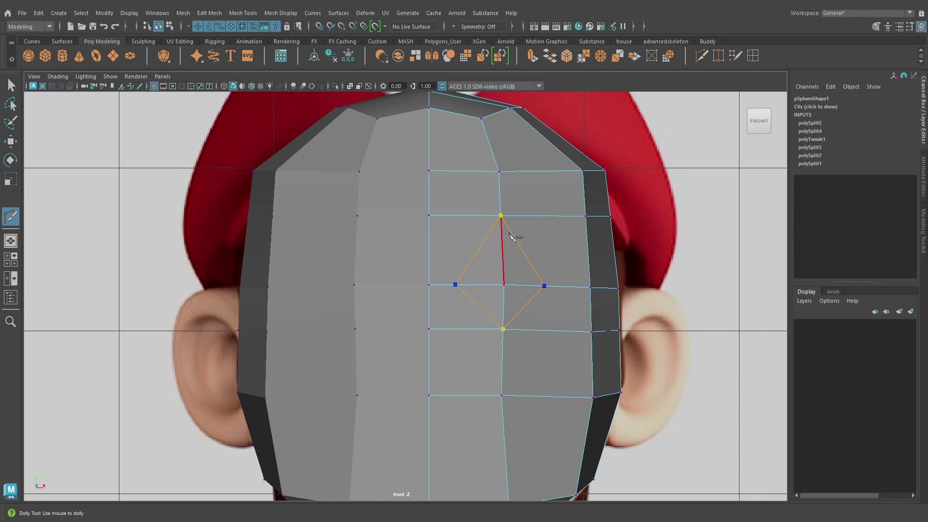
key("Return")
- Switch to wireframe and lower the brow vertex row, on top of the eye diamond, to about 7.655 cm in Y
left_click(12, 85)
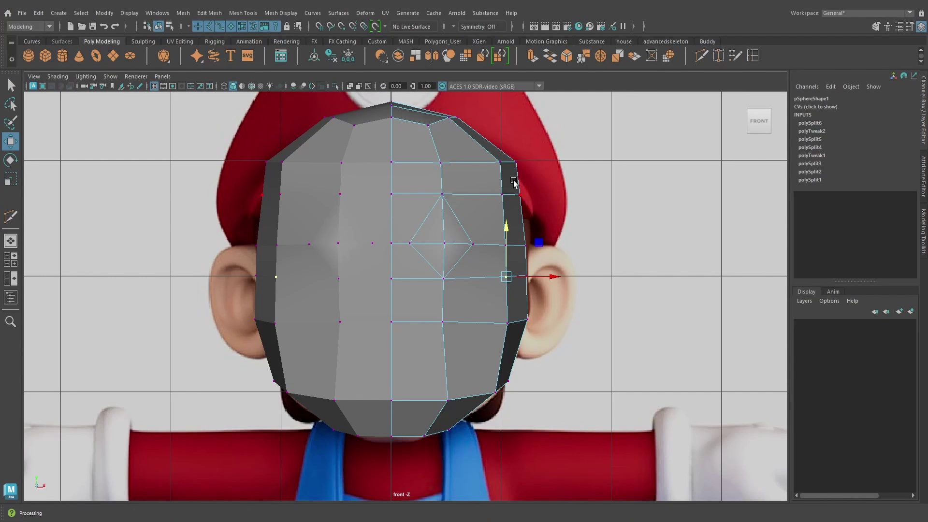
scroll(465, 211, "down", 4)
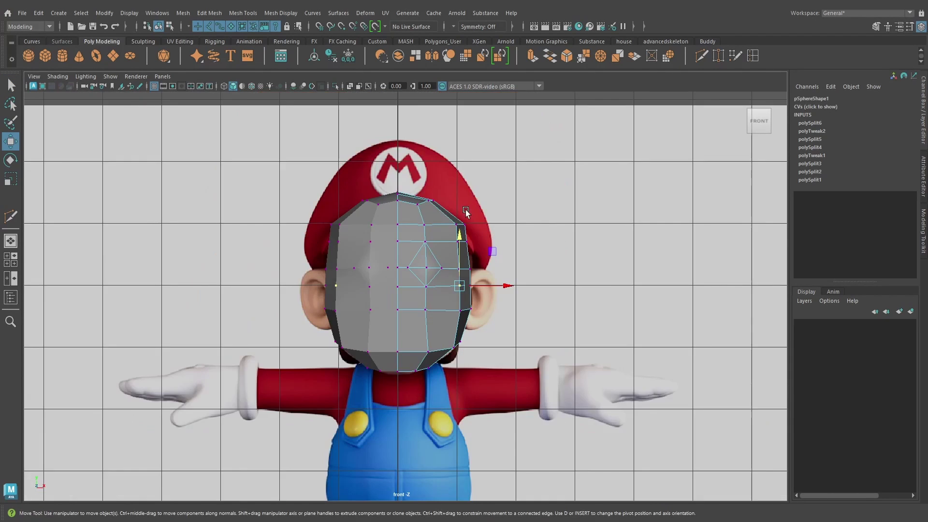
scroll(466, 211, "up", 5)
middle_click_drag(459, 203, 476, 216, "alt")
key("4")
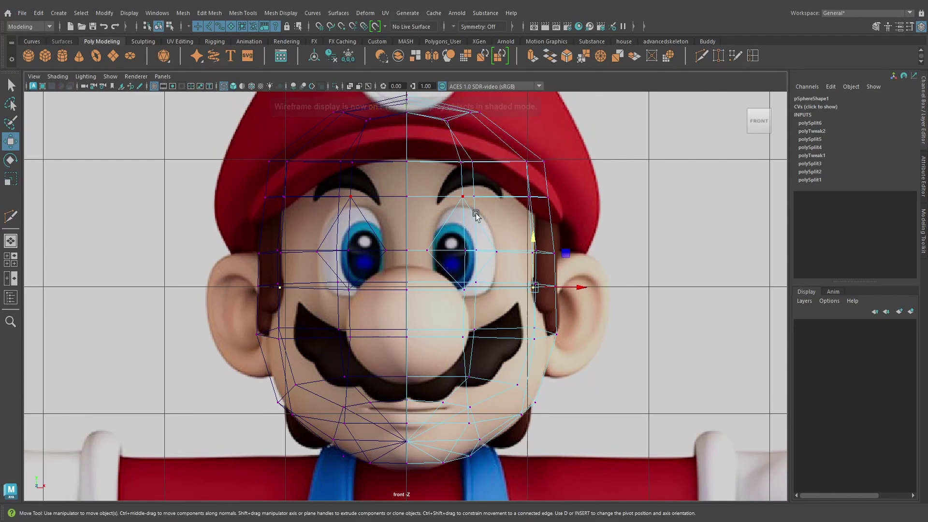
left_click_drag(389, 187, 571, 202)
left_click_drag(476, 152, 477, 155)
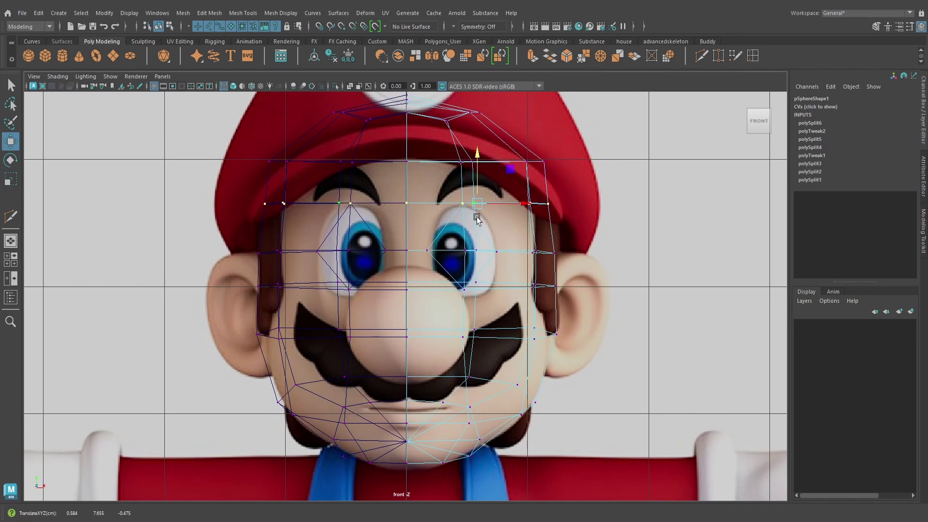
- Move the eye diamond's inner vertex to about 0.190 cm in X and lower the vertex row beneath the eyes
scroll(425, 234, "up", 2)
left_click(433, 243)
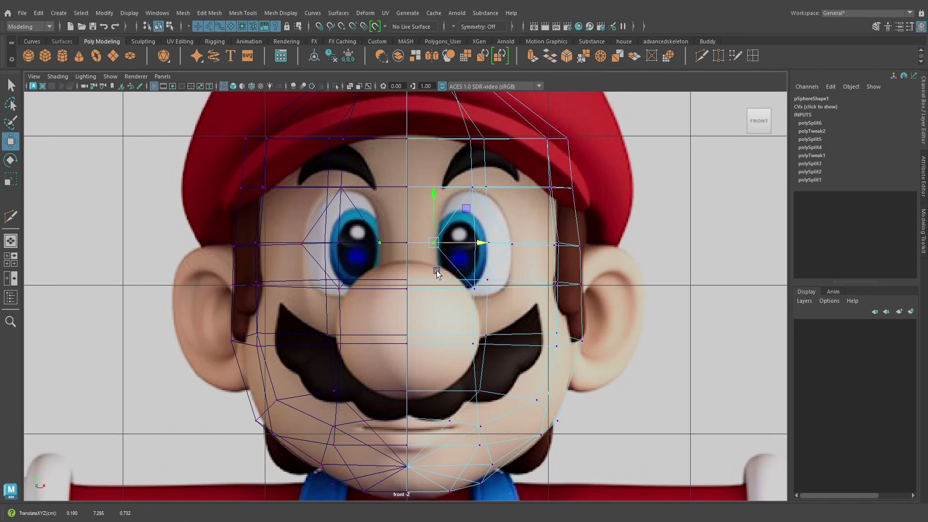
left_click_drag(448, 266, 509, 296)
left_click_drag(377, 266, 606, 295)
left_click_drag(491, 236, 511, 210)
left_click(494, 248)
left_click(511, 240)
- Inspect the shaded head with its eye diamonds in the perspective and front views
key("space")
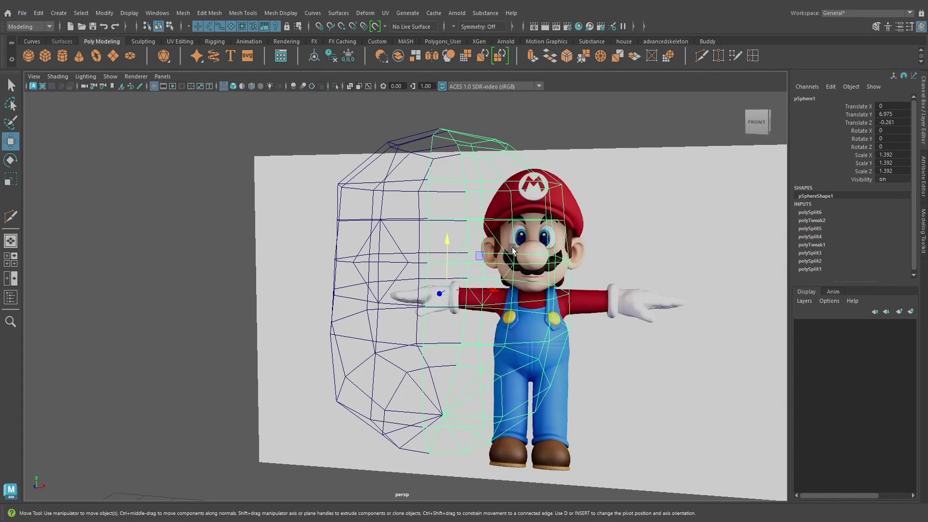
key("5")
mouse_move(516, 250)
left_mouse_down("alt")
mouse_move(503, 257)
mouse_move(505, 289)
left_mouse_up("alt")
key("space")
mouse_move(522, 321)
middle_mouse_down("alt")
mouse_move(523, 331)
mouse_move(522, 323)
middle_mouse_up("alt")
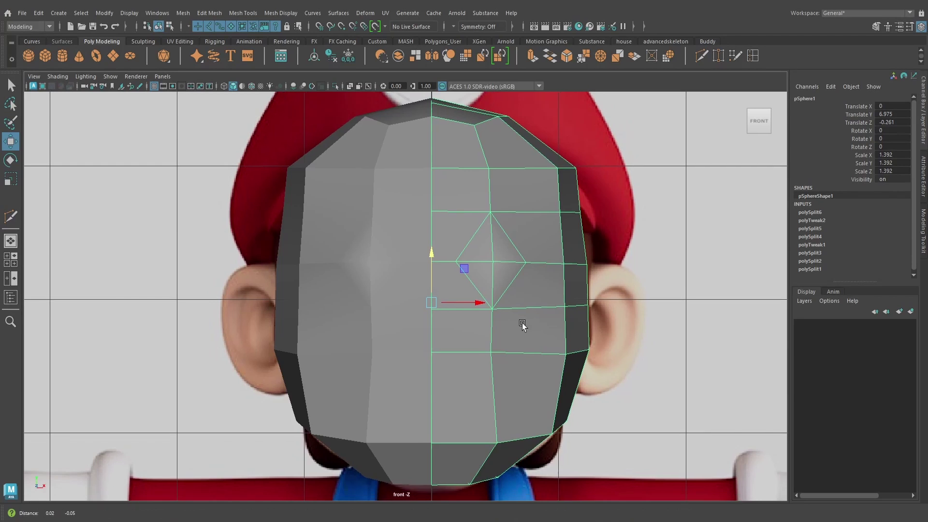
- In the front wireframe view, adjust the outer side vertices of the eye, brow and forehead rows, nudging the eye row slightly inward
key("4")
right_click_drag(564, 232, 513, 231)
left_click_drag(553, 290, 607, 304)
left_click_drag(554, 251, 593, 276)
left_click_drag(605, 262, 596, 262)
left_click_drag(547, 194, 609, 211)
left_click_drag(548, 151, 598, 170)
key("space")
left_click_drag(589, 290, 588, 243)
key("5")
left_click_drag(571, 310, 591, 314, "alt")
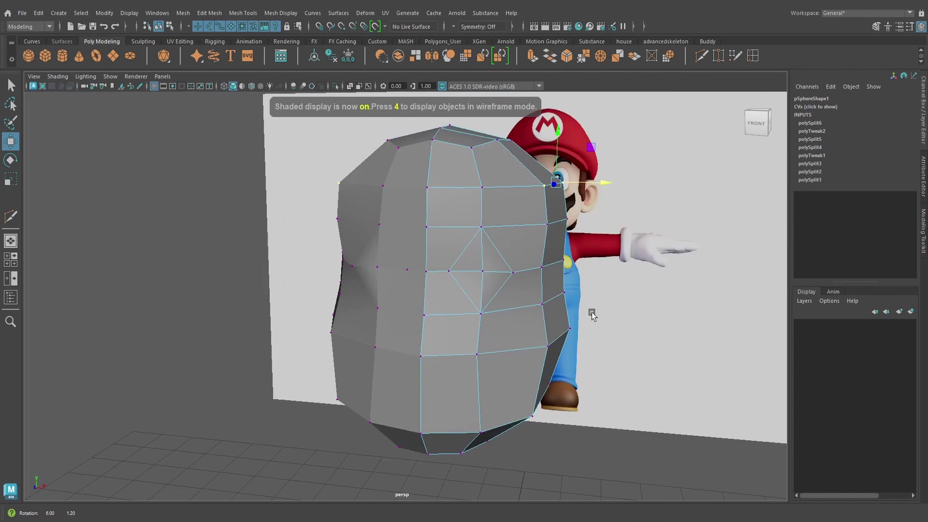
- In the side wireframe view, move the eye diamond's top vertex forward to about 0.667 cm in Z and adjust its outer vertex
scroll(542, 296, "up", 3)
left_click_drag(542, 297, 553, 297, "alt")
scroll(554, 294, "down", 4)
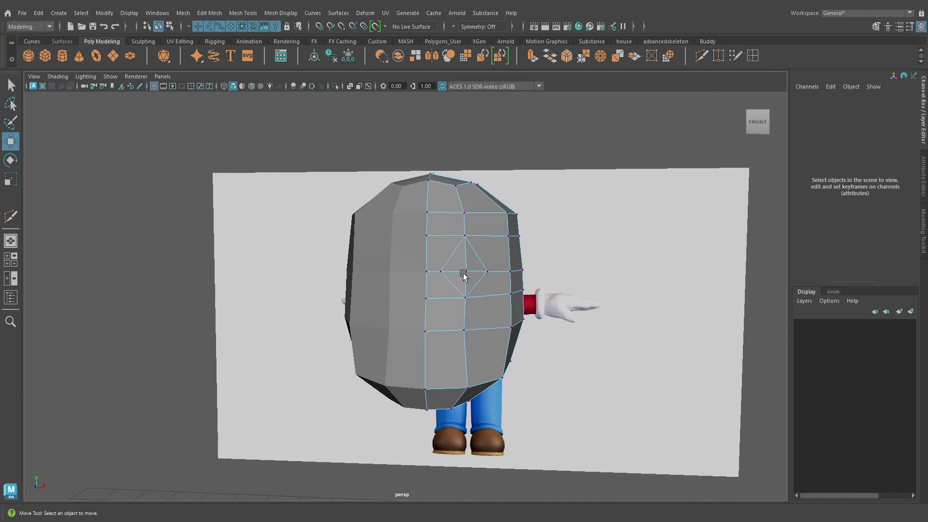
left_click_drag(463, 274, 506, 266, "alt")
key("space")
scroll(506, 265, "up", 1)
key("4")
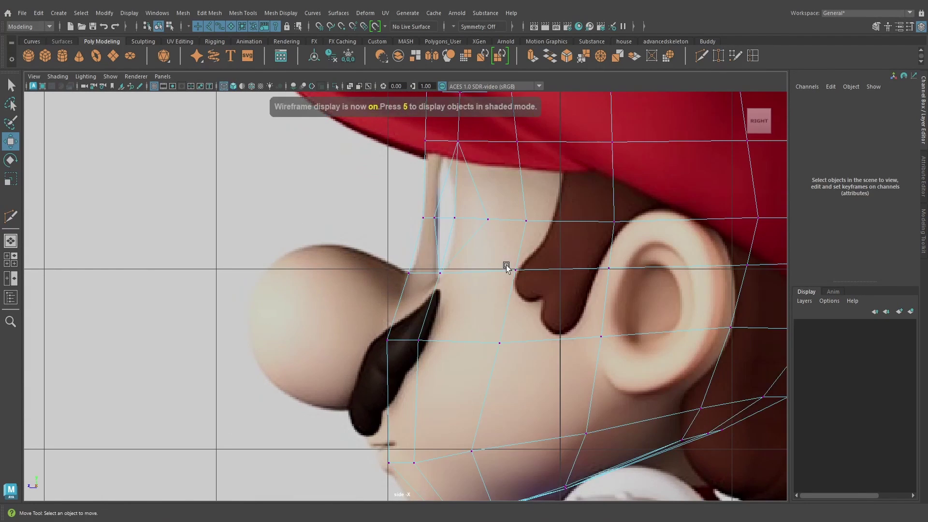
middle_click_drag(506, 267, 508, 306, "alt")
mouse_move(452, 179)
left_mouse_down()
mouse_move(487, 191)
mouse_move(437, 186)
left_mouse_up()
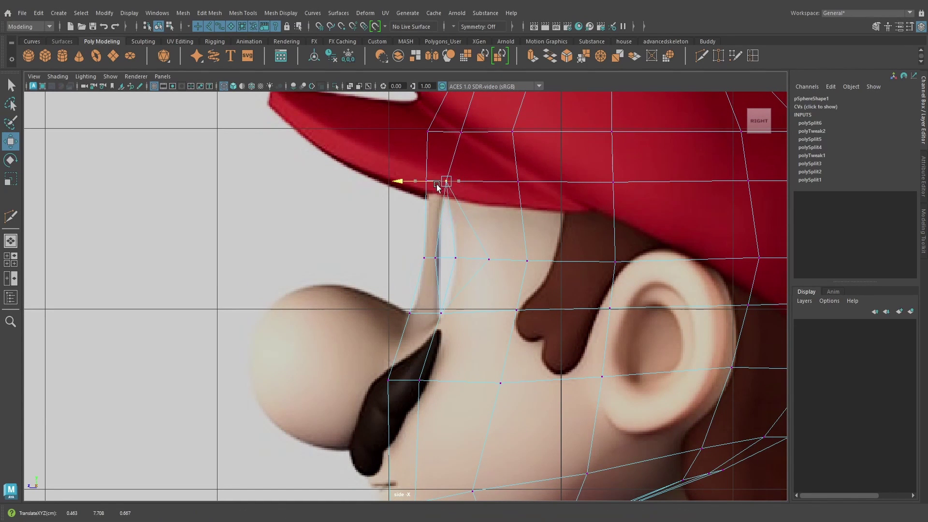
left_click(455, 259)
left_click_drag(455, 260, 488, 263)
- In the shaded perspective view, insert a vertical edge loop with Multi-Cut between the eye diamond and the side of the head
key("space")
key("space")
key("5")
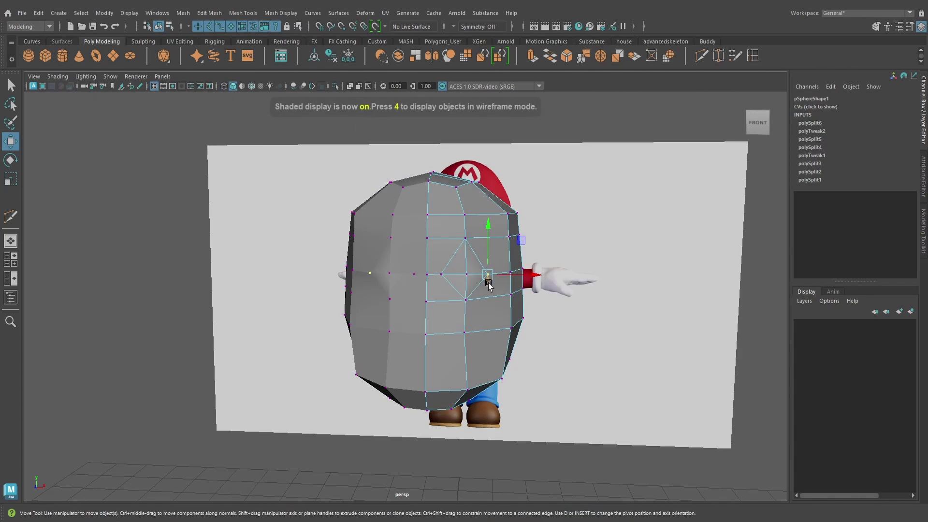
scroll(498, 280, "up", 6)
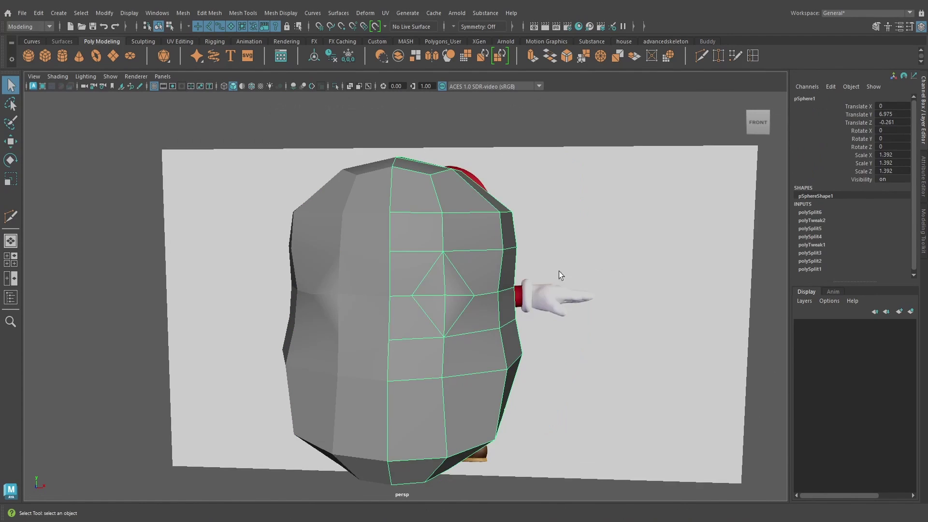
left_click_drag(559, 272, 537, 265, "alt")
left_click(701, 56)
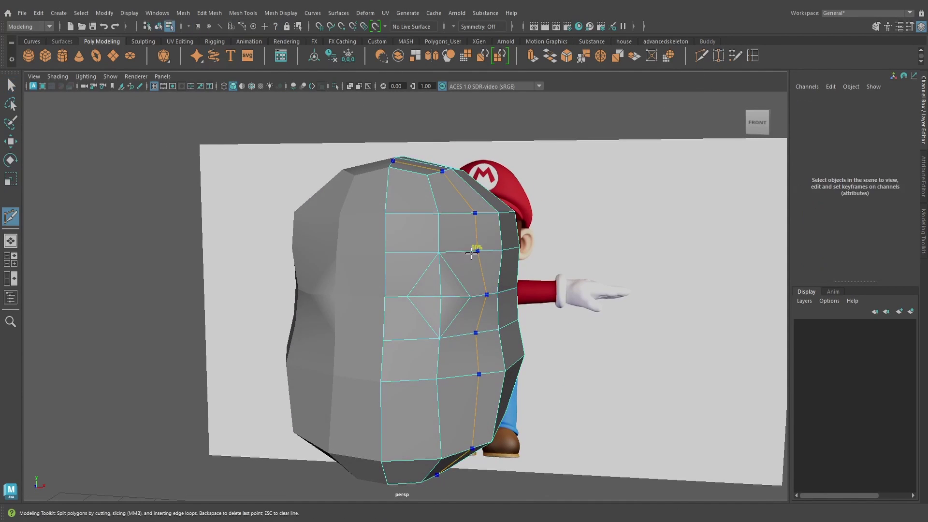
left_click(471, 248, "ctrl")
left_click_drag(471, 247, 507, 321, "alt")
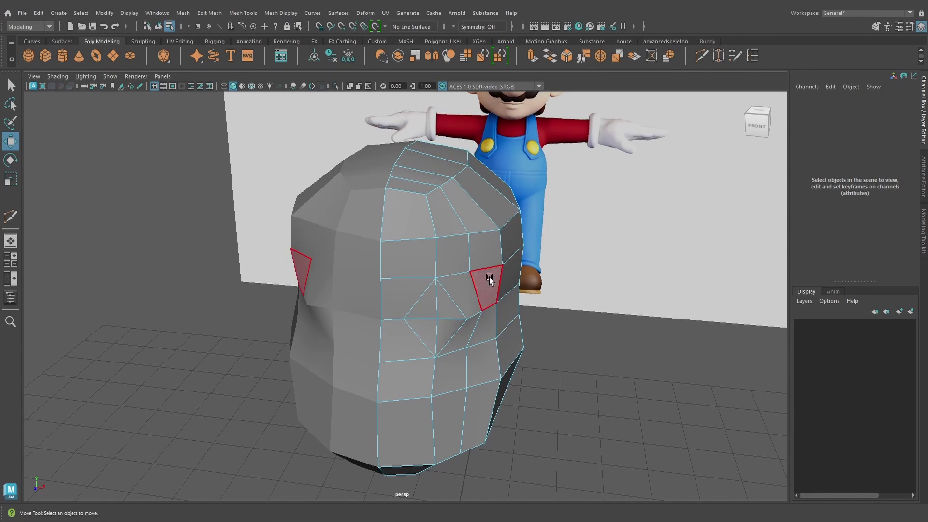
- Reposition the new loop's brow, forehead and eye-level vertices to round the upper side of the face
right_click_drag(468, 249, 464, 262)
left_click(470, 272)
key("w")
left_click_drag(470, 272, 474, 312, "alt")
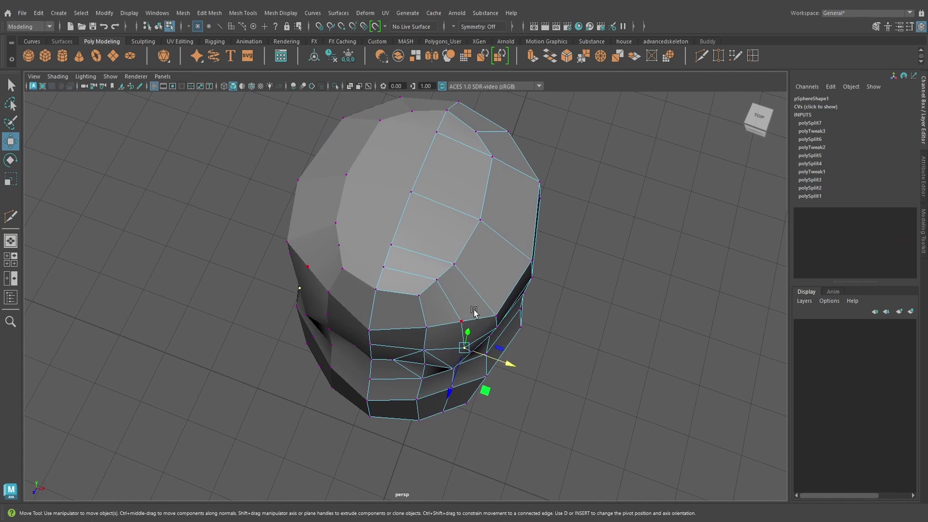
left_click(461, 323)
left_click_drag(455, 348, 415, 368)
left_click(425, 331)
left_click_drag(486, 323, 492, 362, "alt")
left_click(480, 278)
left_click_drag(514, 331, 456, 278, "alt")
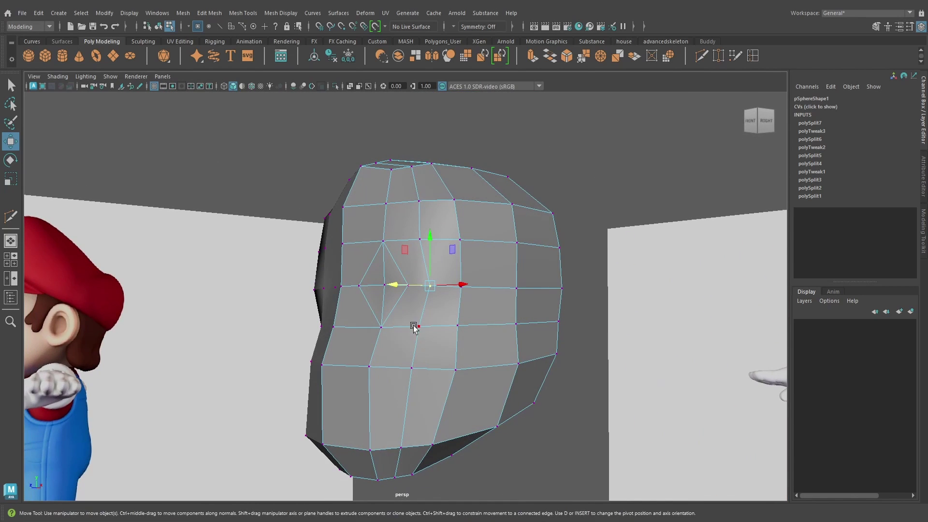
- Move the new loop's cheek vertex to about 0.650 cm in Z and adjust its jaw vertex in depth to round the lower face
left_click_drag(451, 318, 477, 411, "alt")
left_click(473, 384)
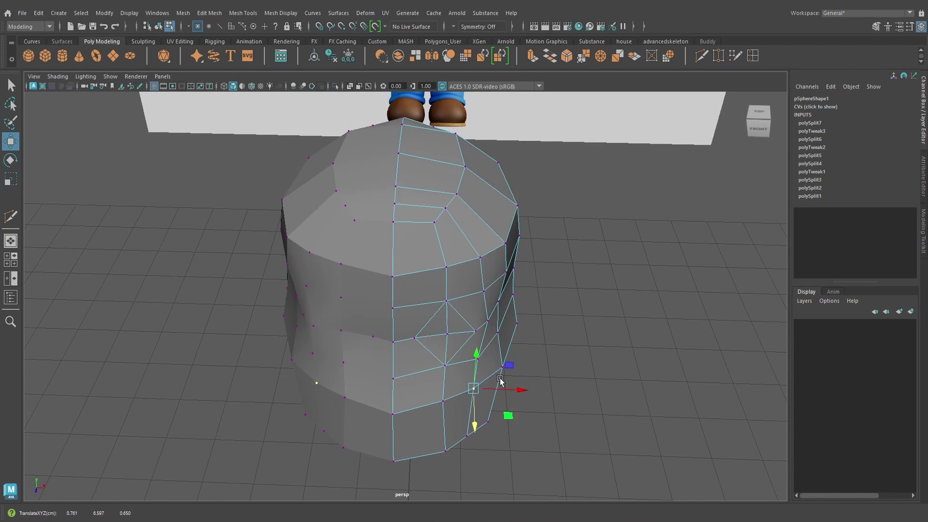
left_click_drag(500, 382, 508, 435, "alt")
left_click(486, 422)
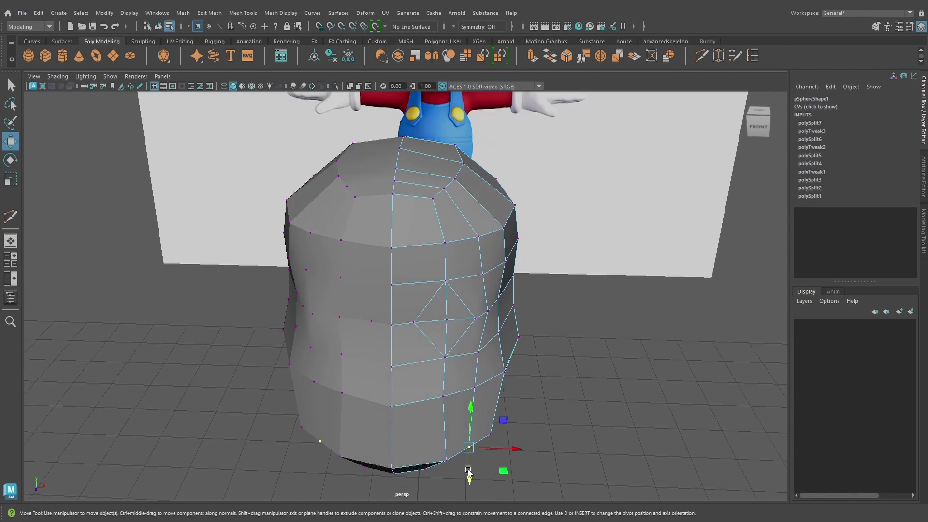
left_click_drag(469, 478, 497, 395)
- Refine the sideways and depth position of the new loop's jaw vertex and its vertex just below eye level
left_click(467, 394)
left_click_drag(501, 398, 472, 323, "alt")
left_click(459, 364)
left_click_drag(462, 367, 490, 429, "alt")
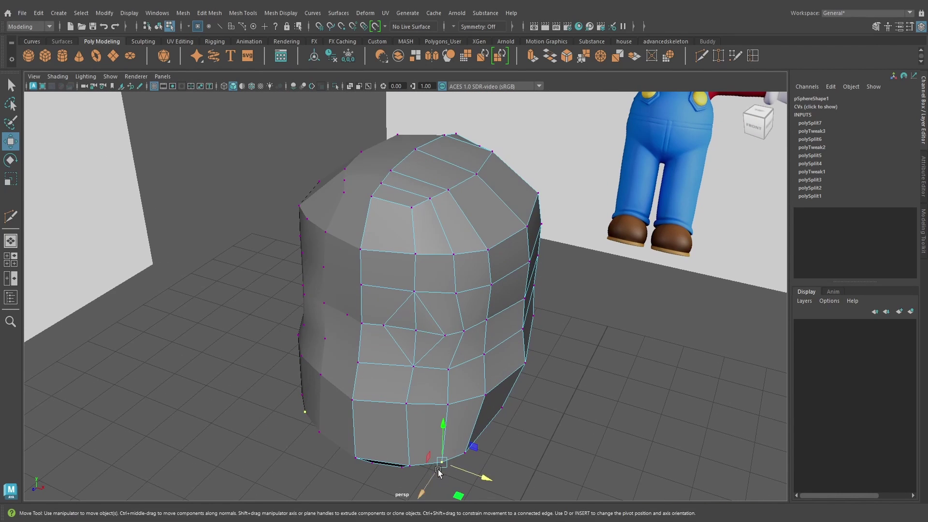
left_click_drag(438, 473, 478, 475)
left_click_drag(477, 414, 492, 397, "alt")
left_click(469, 360)
left_click_drag(490, 364, 519, 360, "alt")
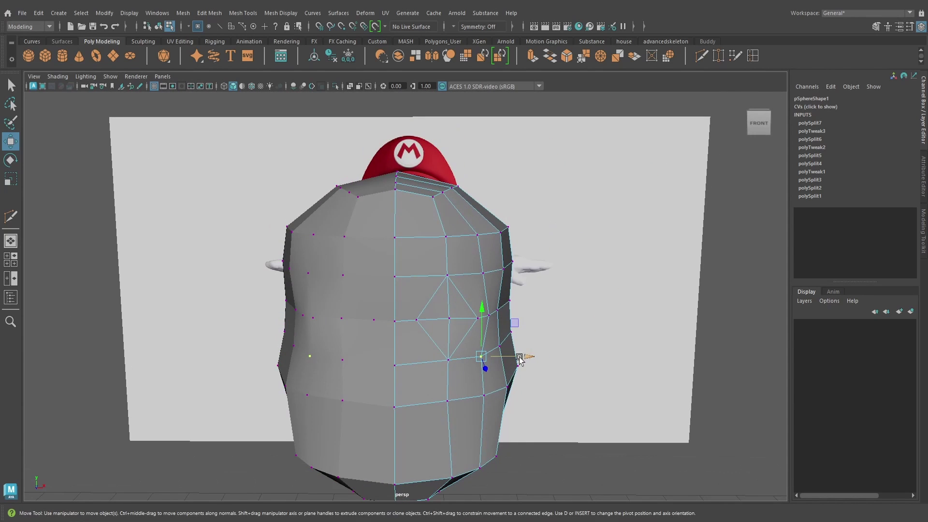
- Return the head to object mode and delete its construction history
right_click_drag(482, 256, 500, 220)
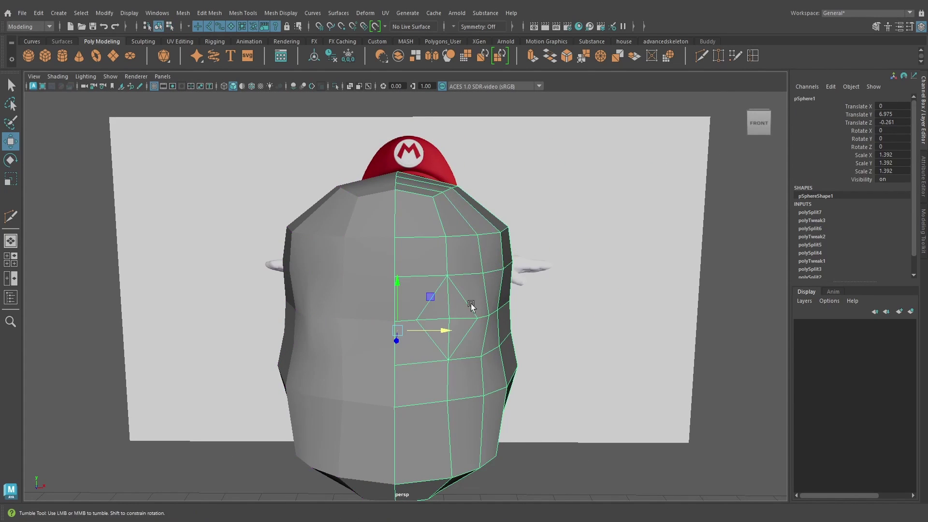
left_click_drag(470, 303, 468, 301, "alt")
left_click(331, 56)
left_click_drag(577, 343, 572, 340, "alt")
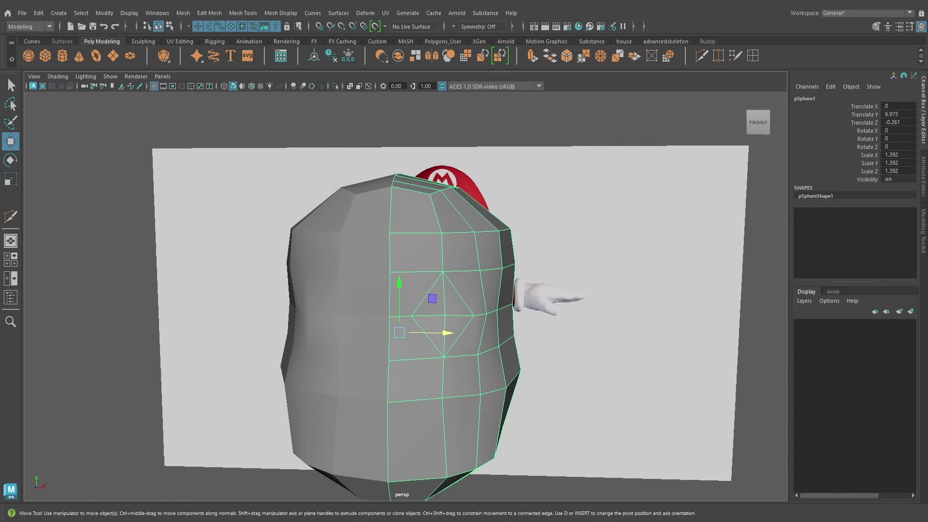
- With Multi-Cut, cut from the midpoints of the eye diamond's two upper edges to the neighbouring vertices of the brow row
scroll(464, 215, "up", 5)
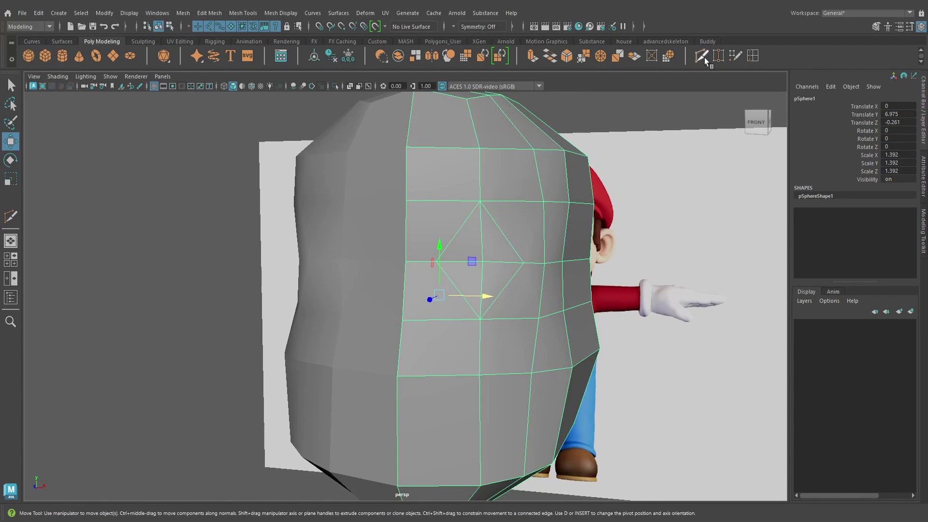
left_click(701, 55)
scroll(463, 242, "up", 3)
left_click(480, 205)
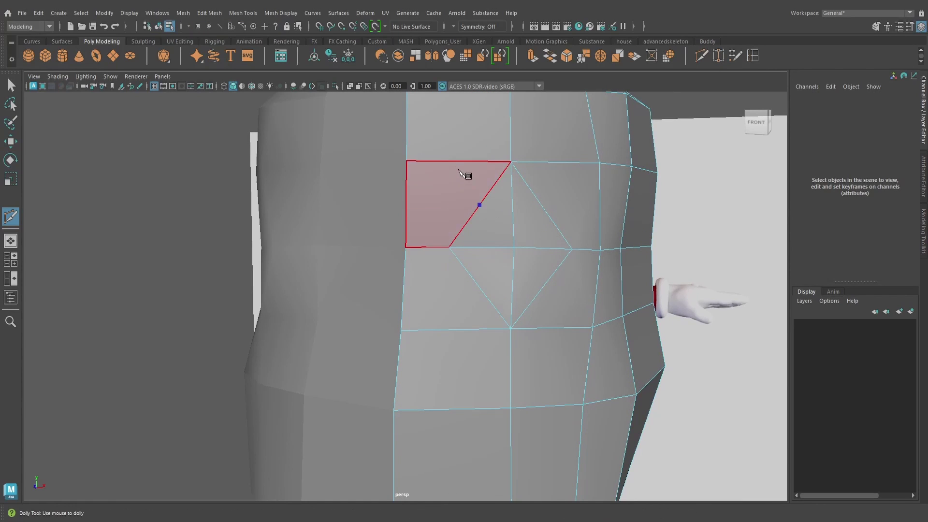
left_click(548, 212)
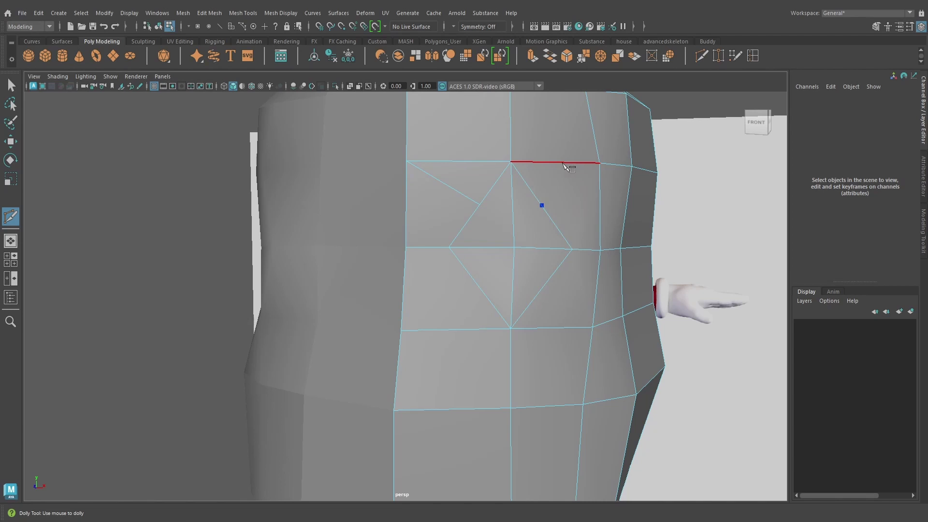
left_click(612, 181)
key("Return")
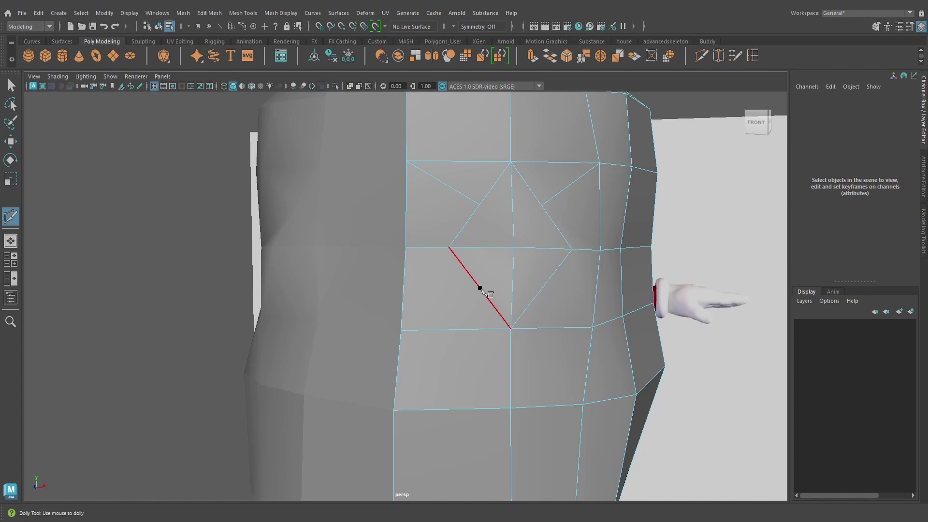
- Cut from the midpoints of the eye diamond's two lower edges to the neighbouring vertices of the row beneath the eye
left_click(479, 288)
left_click(547, 281)
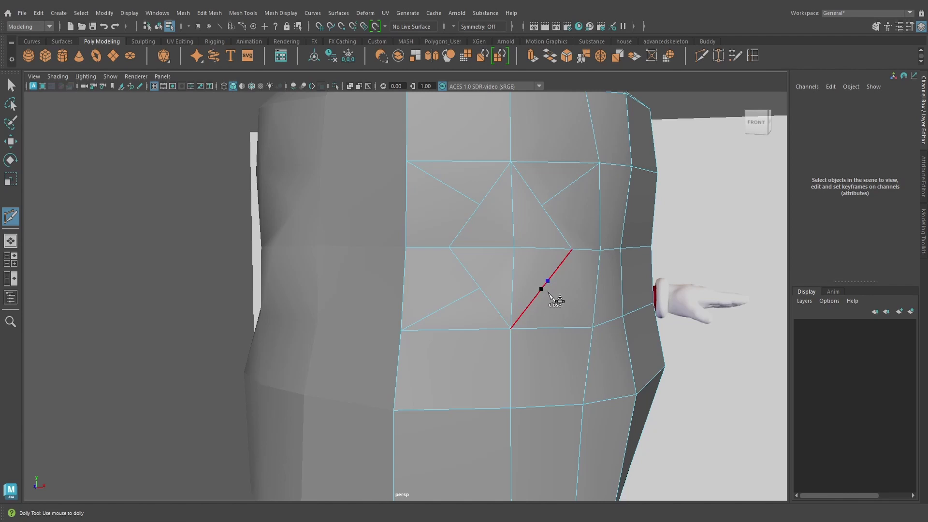
left_click(542, 289)
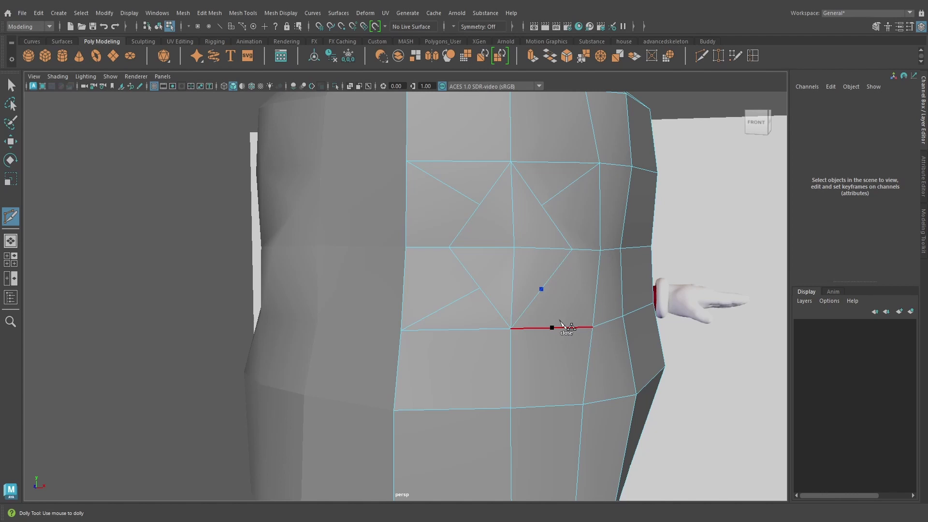
left_click(593, 327)
right_click(624, 310)
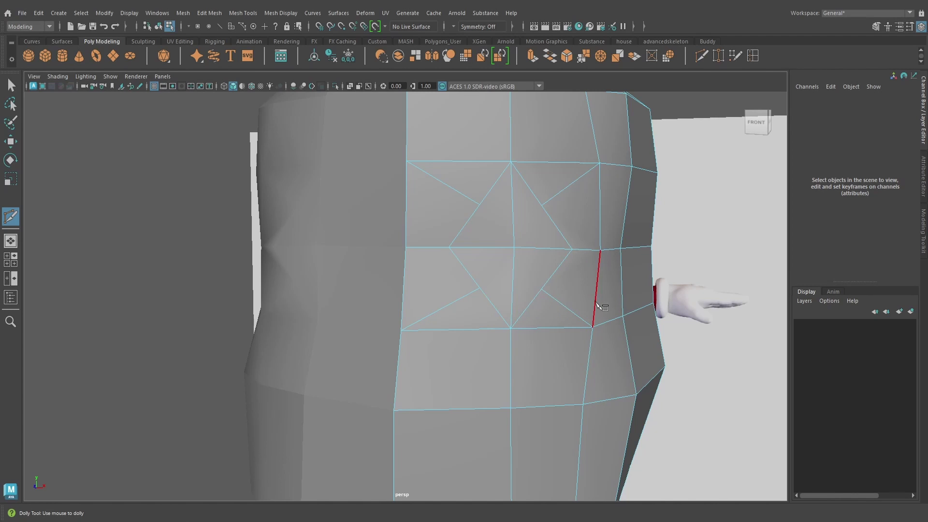
- In the front wireframe, move the new upper eye vertices onto the eye outline: inner about X 0.272, Y 7.541 cm; outer about X 0.664, Y 7.528 cm
key("w")
right_click_drag(578, 277, 537, 234)
left_click_drag(537, 232, 533, 285, "alt")
key("space")
key("4")
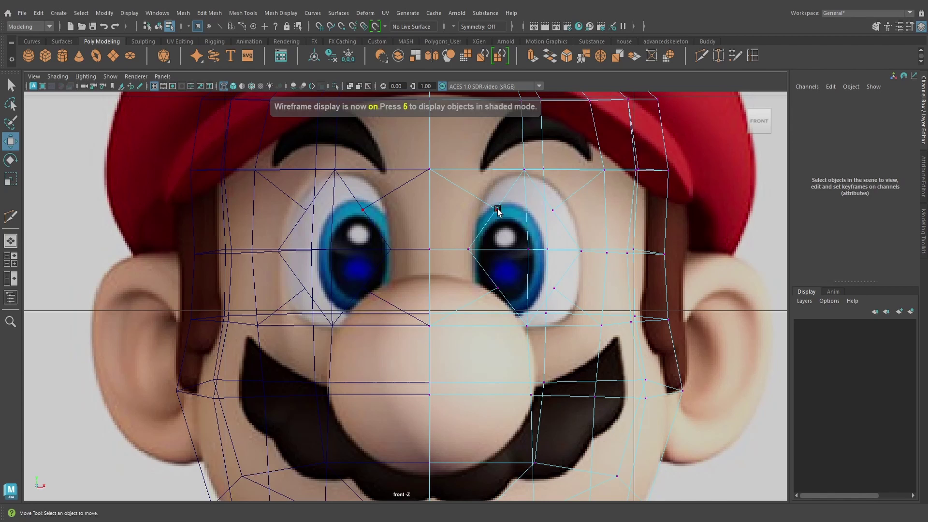
left_click(497, 210)
left_click_drag(497, 211, 485, 194)
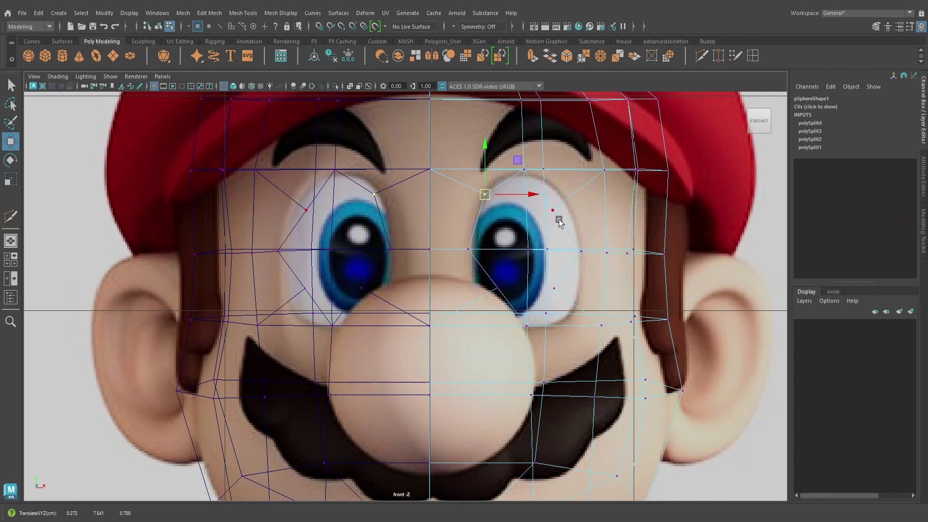
left_click(552, 210)
left_click_drag(552, 210, 566, 198)
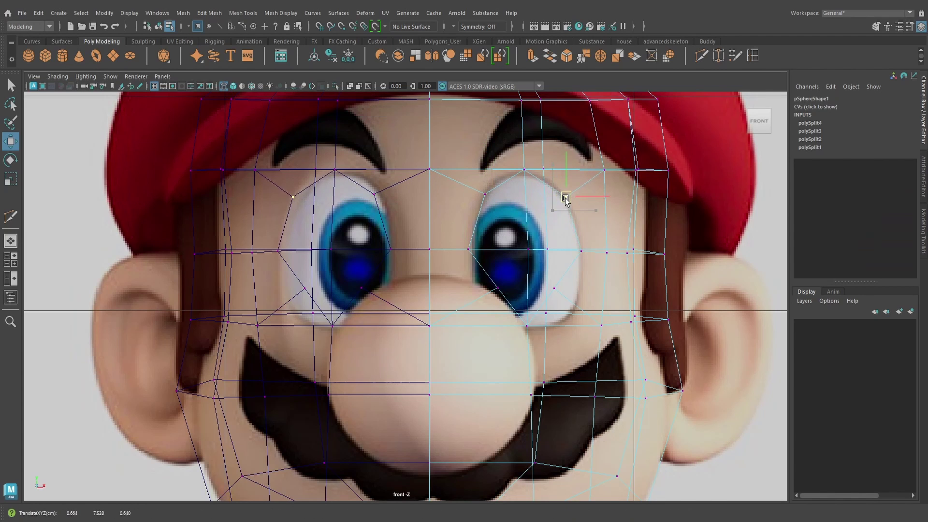
- Move the new lower inner eye vertex to about X 0.262, Y 7.021 cm and fit the lower outer vertex to the eye outline
left_click(498, 287)
left_click_drag(498, 288, 483, 304)
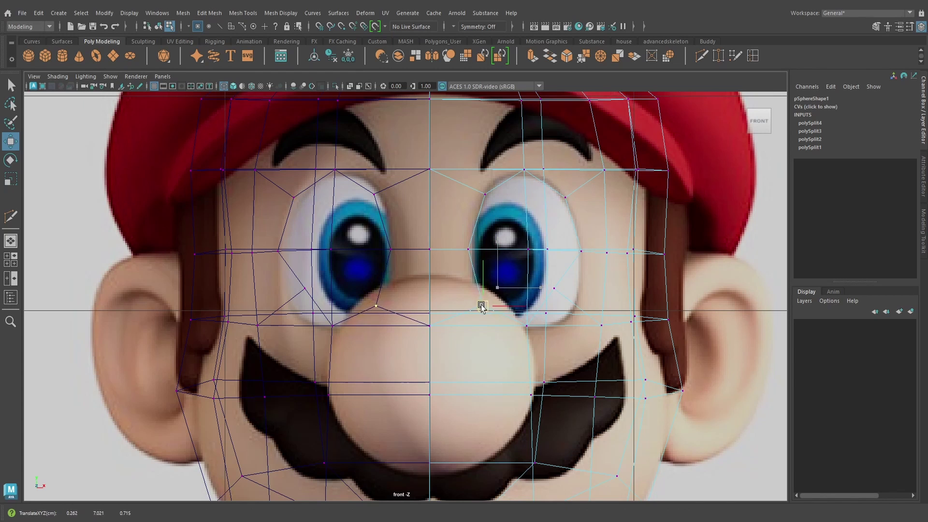
mouse_move(555, 292)
left_mouse_down()
mouse_move(575, 310)
mouse_move(583, 268)
mouse_move(548, 288)
left_mouse_up()
key("space")
key("5")
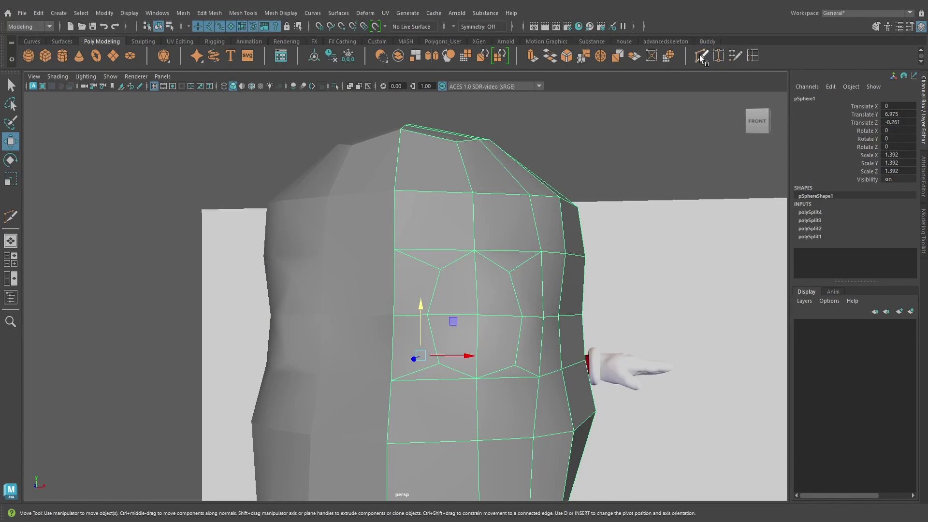
- Cut an arched edge above the eye with Multi-Cut, from the centre line's brow vertex over to the outer brow vertex
left_click(701, 56)
scroll(425, 253, "up", 3)
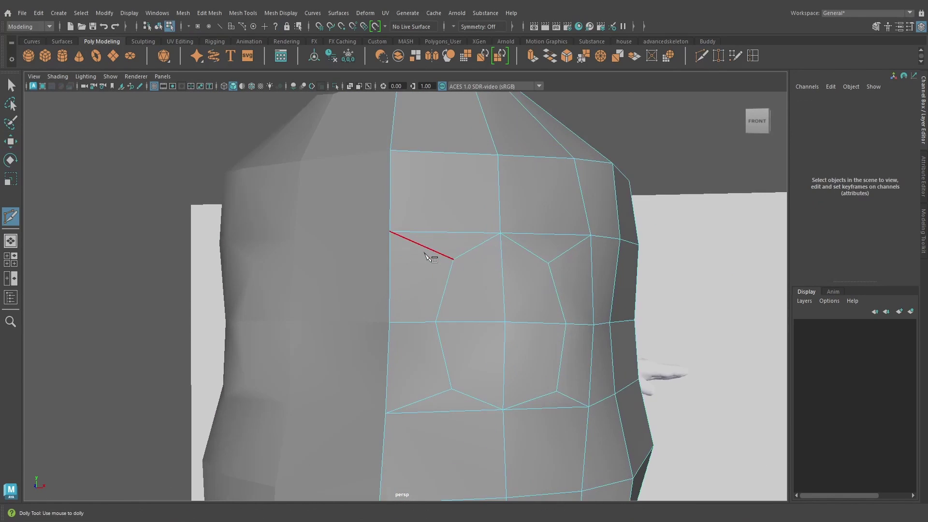
left_click(390, 231)
middle_click_drag(466, 414, 441, 387, "alt")
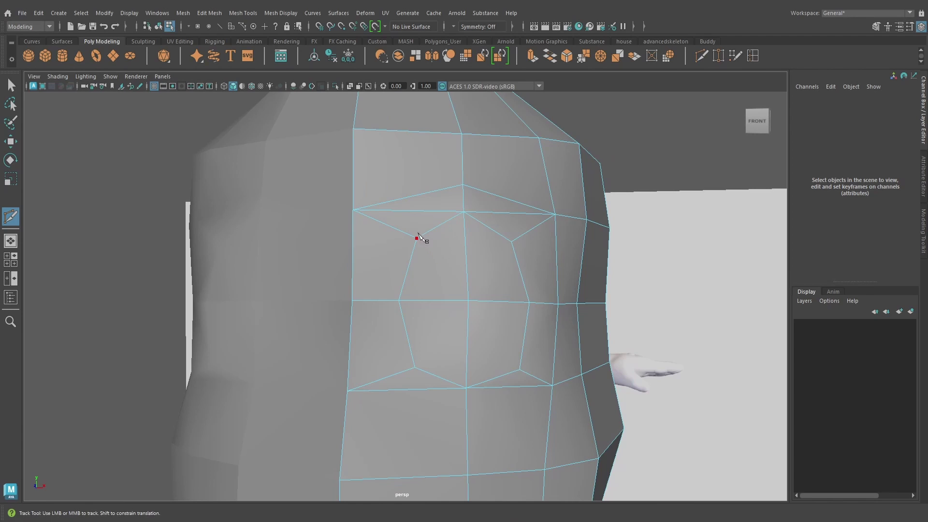
- Delete the two straight brow-row edges between the new arch and the top of the eye ring
key("w")
right_click_drag(420, 218, 420, 186)
left_click(418, 209)
left_click(514, 213)
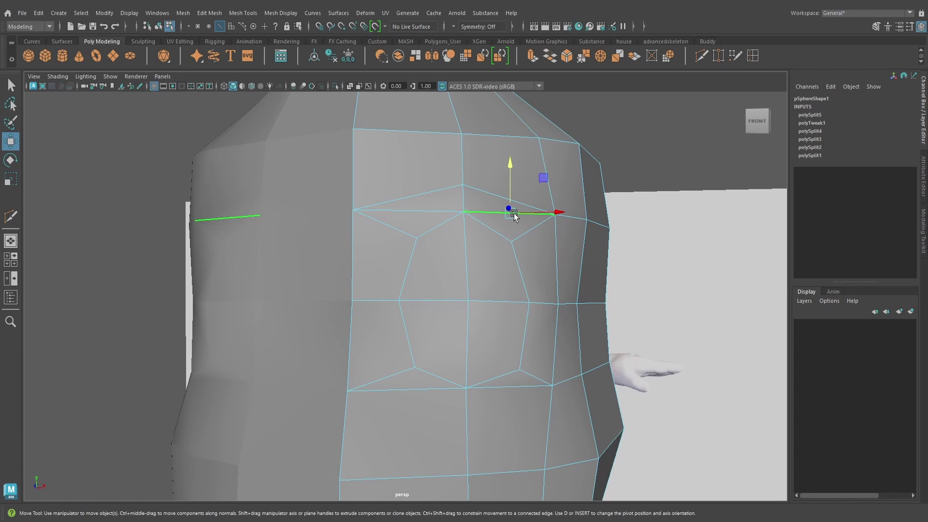
key("Delete")
left_click(444, 211)
key("ctrl+Delete")
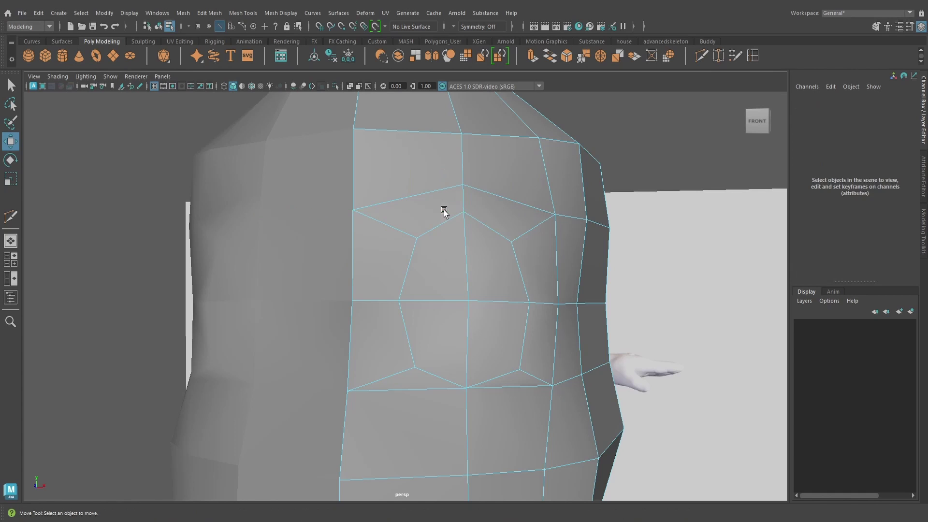
- Cut a downward-arched edge beneath the eye with Multi-Cut, from the centre-line vertex to the outer vertex of the row below the eye
left_click_drag(444, 210, 593, 260, "alt")
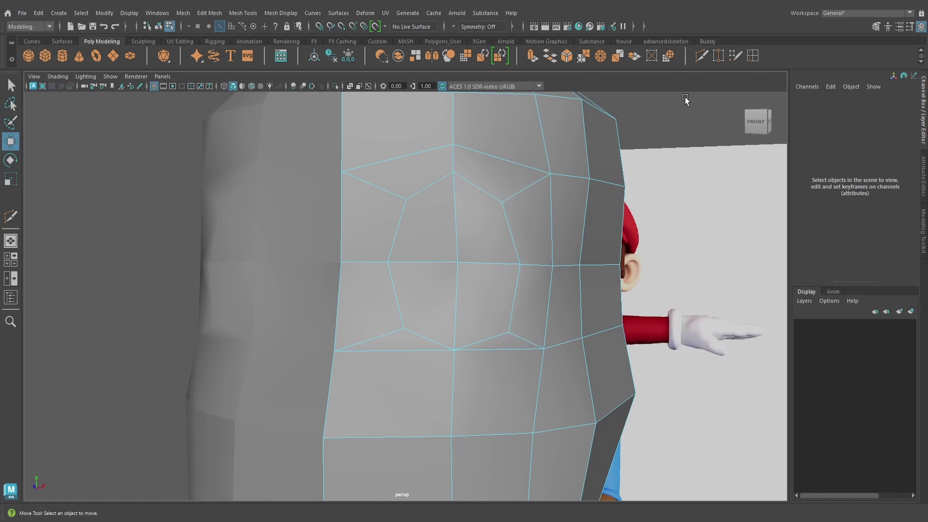
left_click(701, 55)
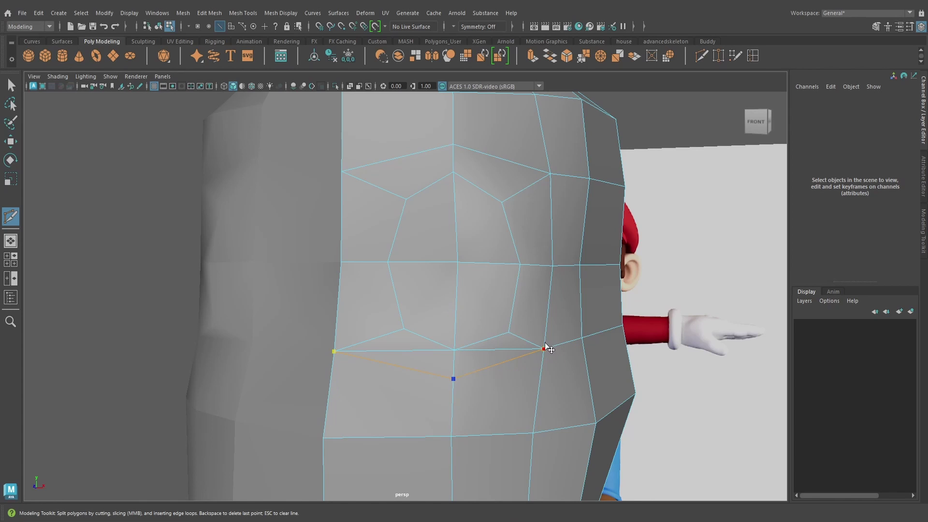
key("w")
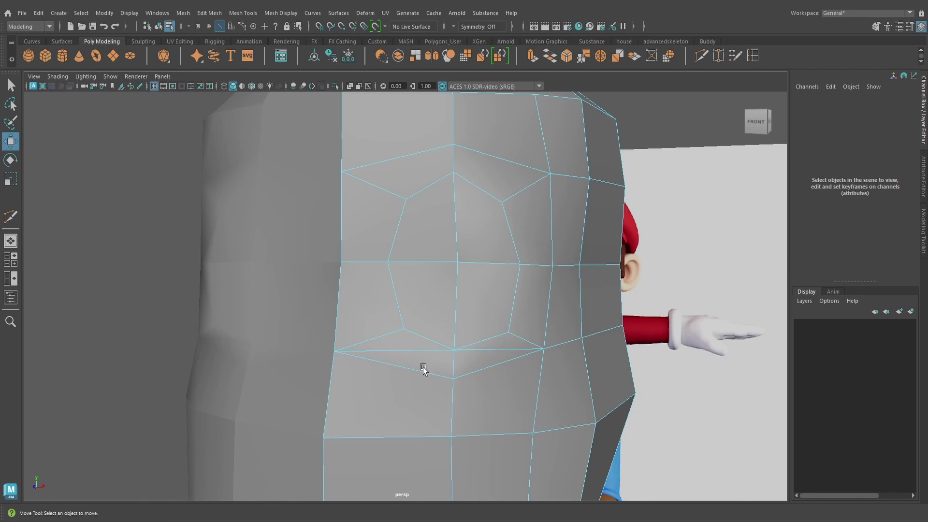
- Delete the two straight edges beneath the eye, between the eye ring and the new lower arch
right_click_drag(424, 232, 422, 215)
left_click(407, 349)
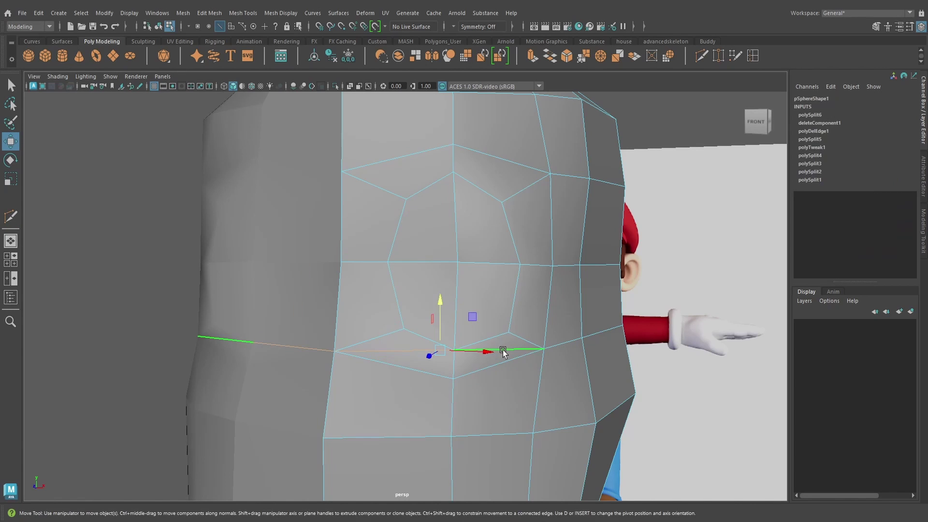
key("ctrl+Delete")
- Delete the four faces inside the eye ring to open the eye socket, and switch the head to smooth preview
left_click_drag(503, 351, 485, 253, "alt")
right_click_drag(468, 234, 468, 251)
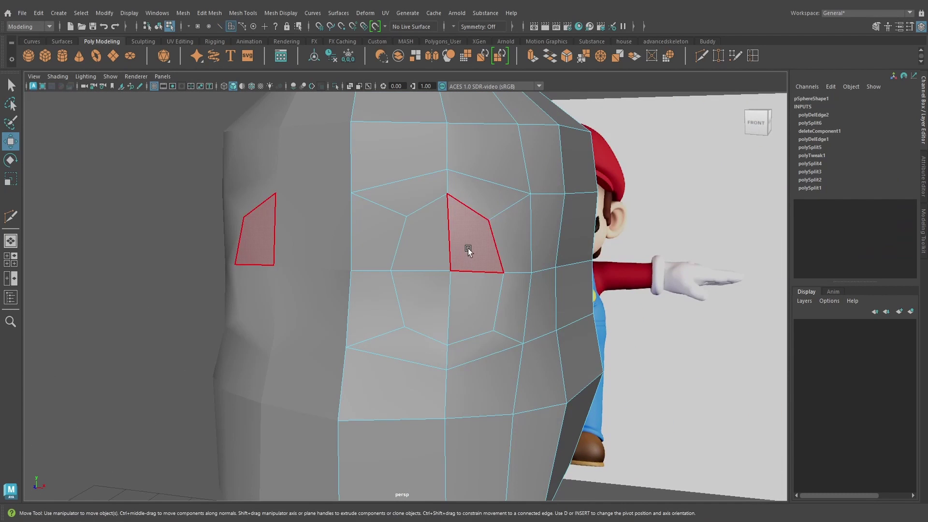
left_click(424, 259)
left_click_drag(471, 303, 524, 297, "alt")
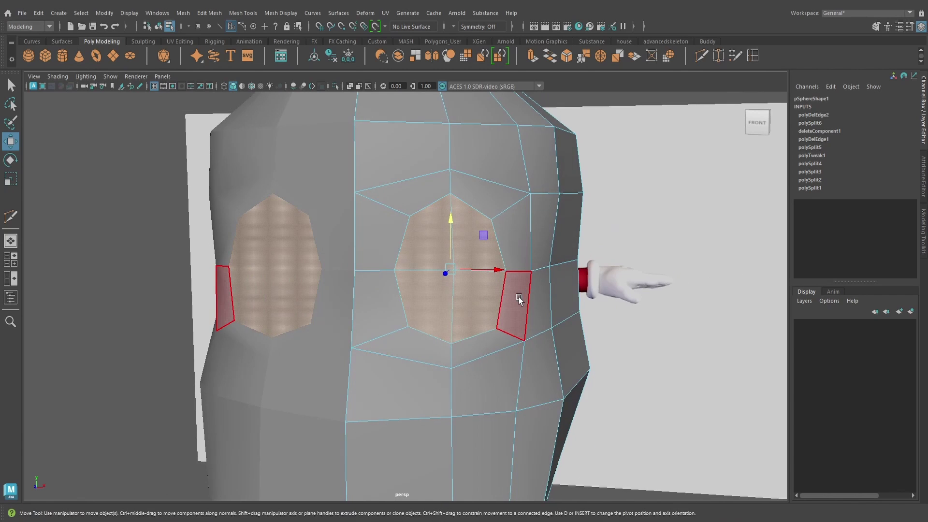
key("Delete")
key("3")
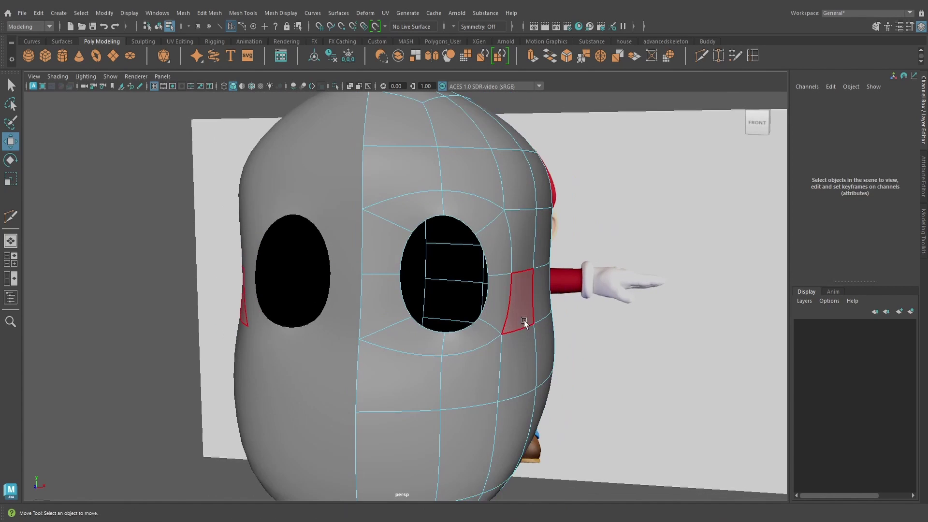
- Delete the head's construction history in object mode and compare its unsmoothed and smoothed display
right_click_drag(497, 220, 541, 205)
scroll(553, 335, "down", 4)
mouse_move(544, 338)
left_mouse_down("alt")
mouse_move(474, 331)
mouse_move(536, 333)
left_mouse_up("alt")
scroll(534, 332, "up", 2)
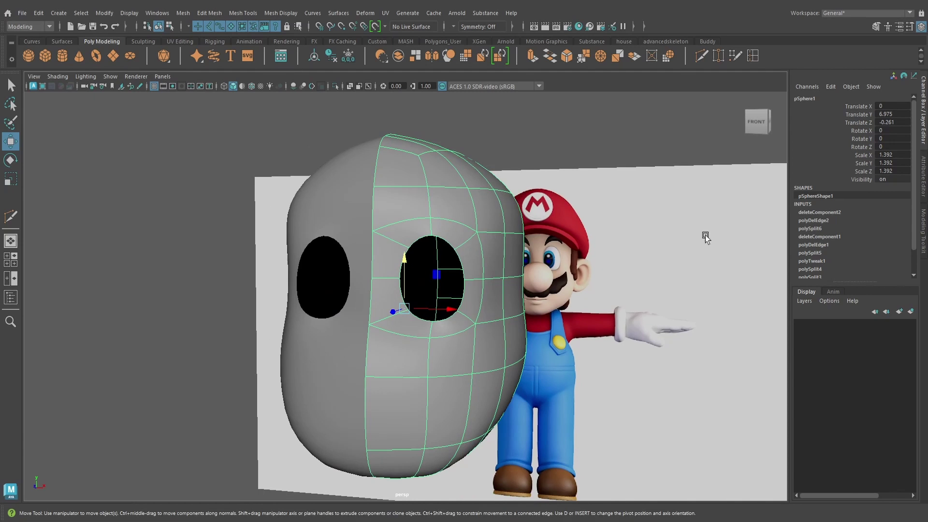
left_click(331, 55)
mouse_move(503, 333)
left_mouse_down("alt")
mouse_move(516, 307)
mouse_move(434, 336)
mouse_move(488, 337)
left_mouse_up("alt")
scroll(496, 329, "up", 2)
scroll(495, 333, "down", 3)
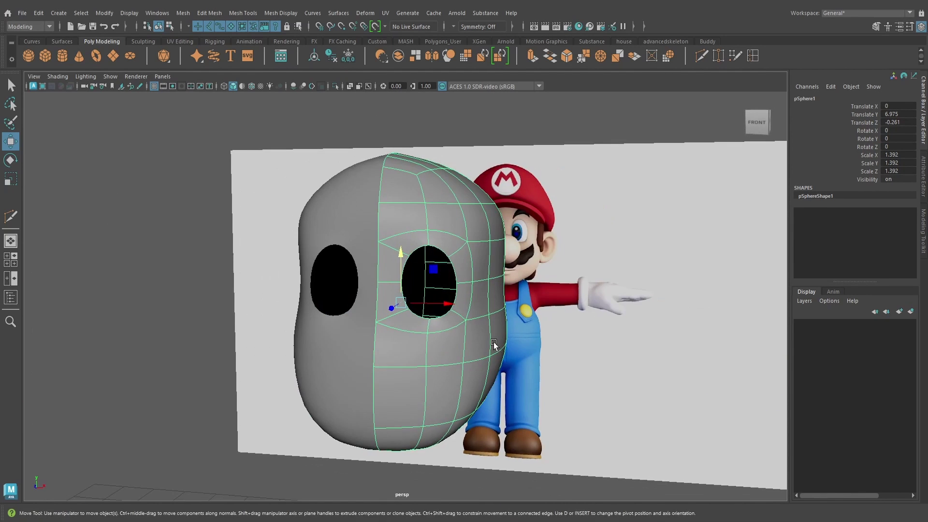
key("1")
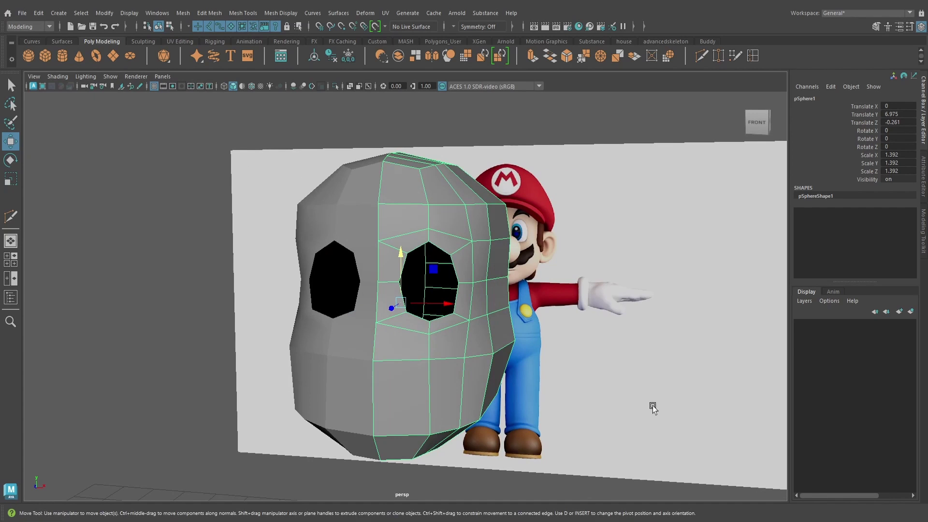
left_click_drag(488, 337, 573, 338, "alt")
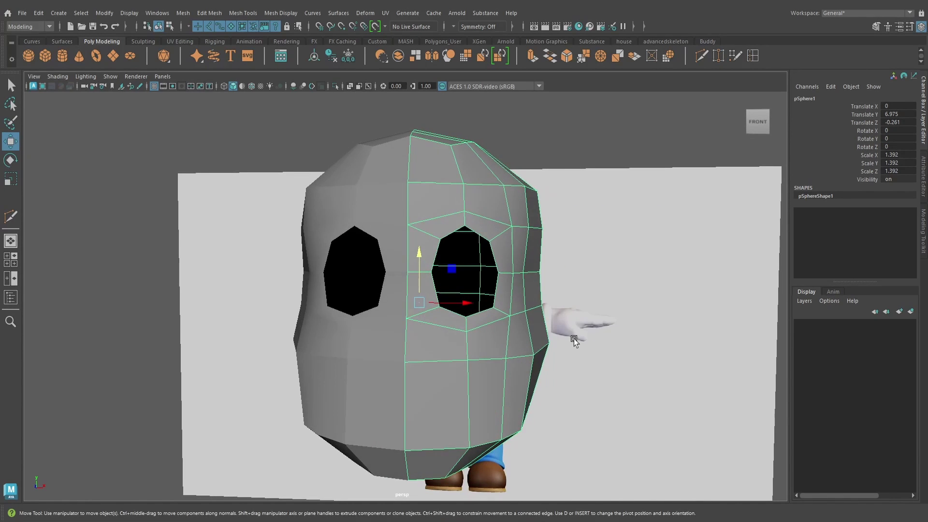
key("3")
- Push the outer cheek vertices outward in the front view to match the reference's wide lower face
right_click_drag(530, 234, 474, 236)
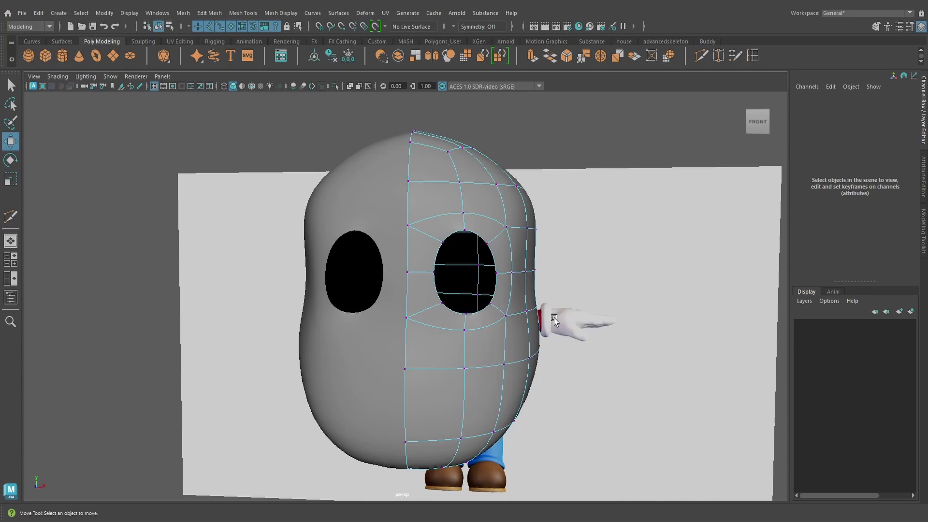
key("space")
left_click_drag(554, 318, 552, 345)
left_click_drag(534, 278, 568, 315)
key("4")
key("5")
left_click_drag(603, 286, 607, 287)
mouse_move(520, 341)
left_mouse_down()
mouse_move(542, 373)
mouse_move(595, 370)
mouse_move(565, 377)
left_mouse_up()
key("4")
key("5")
left_click(501, 373)
key("space")
left_click_drag(569, 303, 568, 273)
- In the side view, raise the two front cheek-row vertices and slightly lower the one beside the ear for a smoother flow
scroll(568, 302, "down", 3)
left_click_drag(610, 393, 551, 405, "alt")
left_click(522, 359)
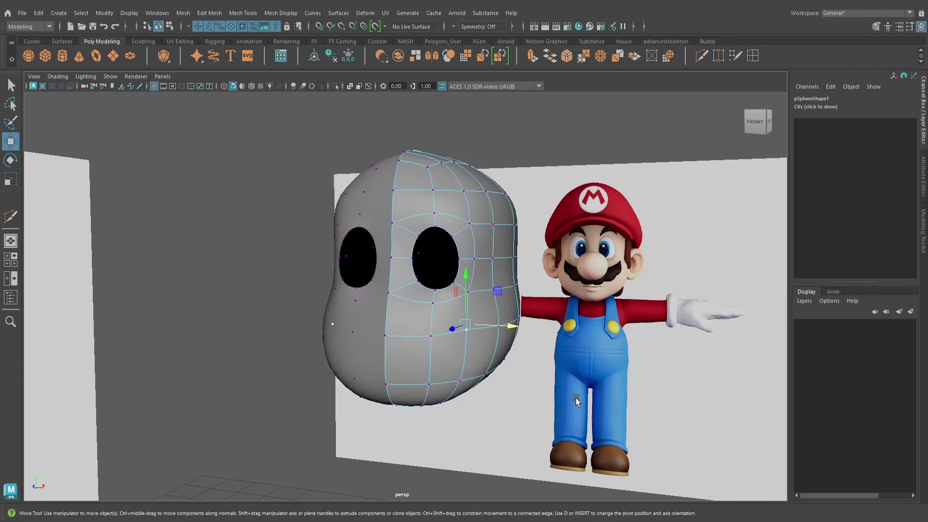
left_click_drag(569, 356, 545, 341, "alt")
key("space")
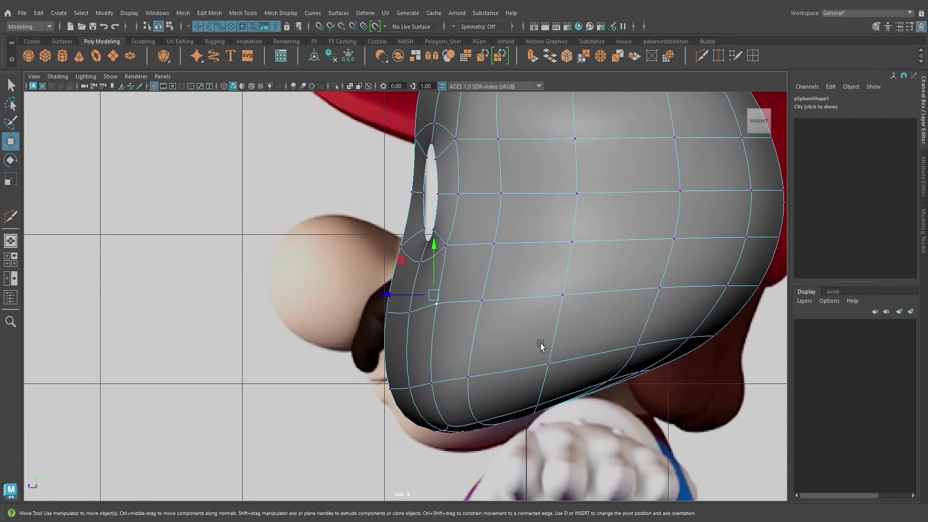
mouse_move(434, 247)
left_mouse_down()
mouse_move(432, 260)
mouse_move(477, 219)
mouse_move(478, 239)
mouse_move(434, 244)
left_mouse_up()
left_click(483, 302)
key("4")
left_click(437, 307)
left_click(483, 286)
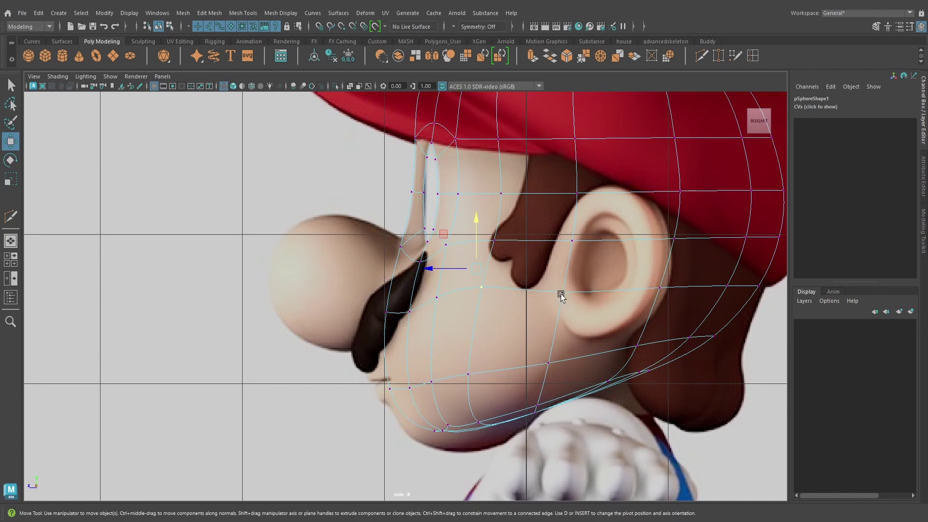
left_click(561, 292)
left_click_drag(561, 247, 559, 263)
- Lower the front vertices at the moustache, mouth and chin to follow the side reference's face profile
left_click_drag(373, 300, 380, 306)
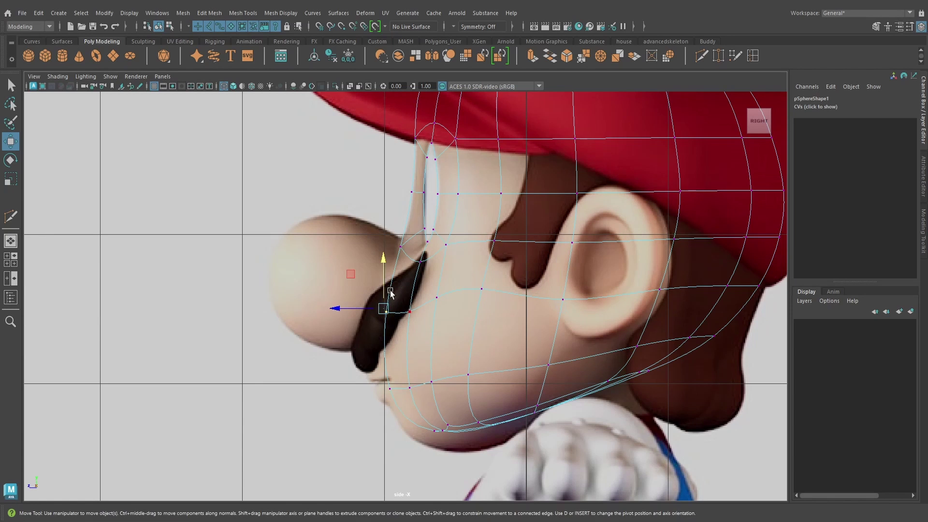
left_click_drag(411, 392, 411, 393)
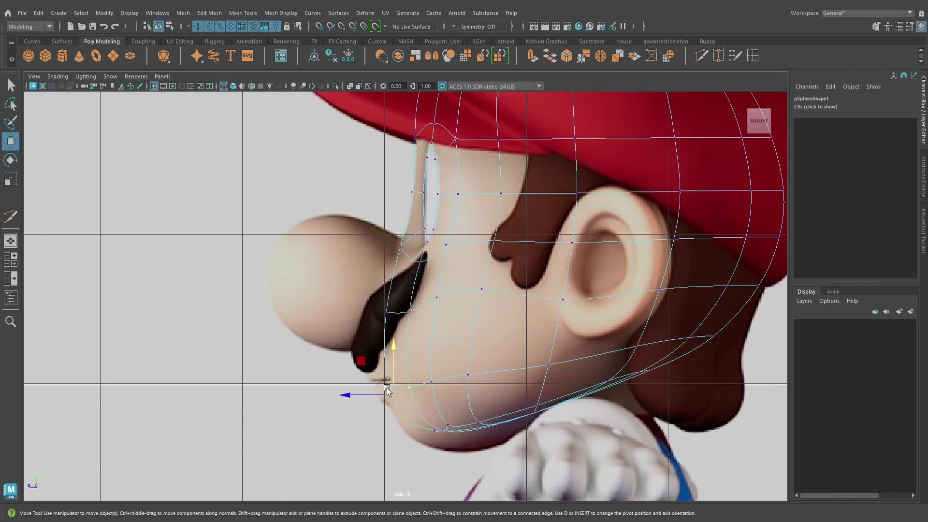
left_click_drag(393, 349, 395, 360)
left_click(456, 415)
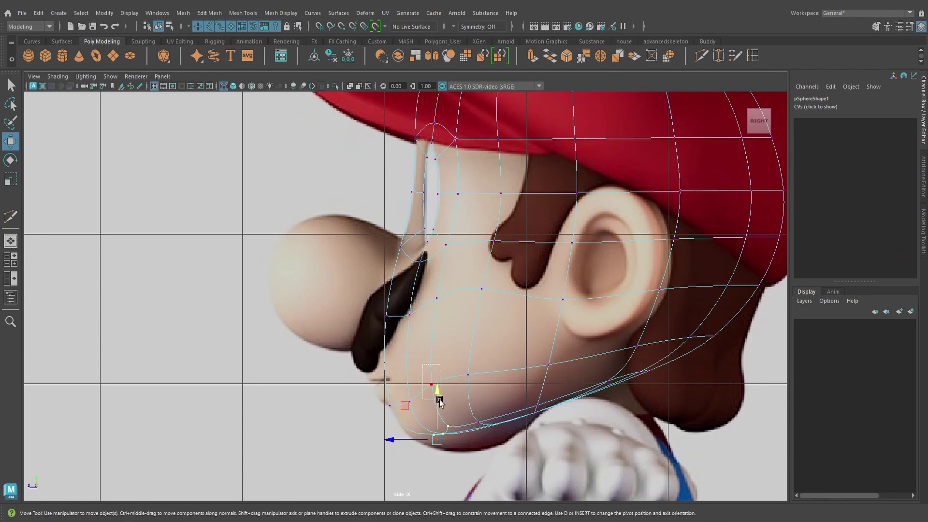
left_click_drag(439, 400, 440, 400)
left_click_drag(429, 338, 429, 363)
- Pull the lower jaw and underside chin vertices down to the side reference's jawline
left_click(474, 382)
left_click_drag(454, 333, 461, 353)
left_click_drag(424, 446, 381, 394)
left_click_drag(393, 371, 398, 390)
left_click_drag(354, 431, 406, 414)
left_click(430, 405)
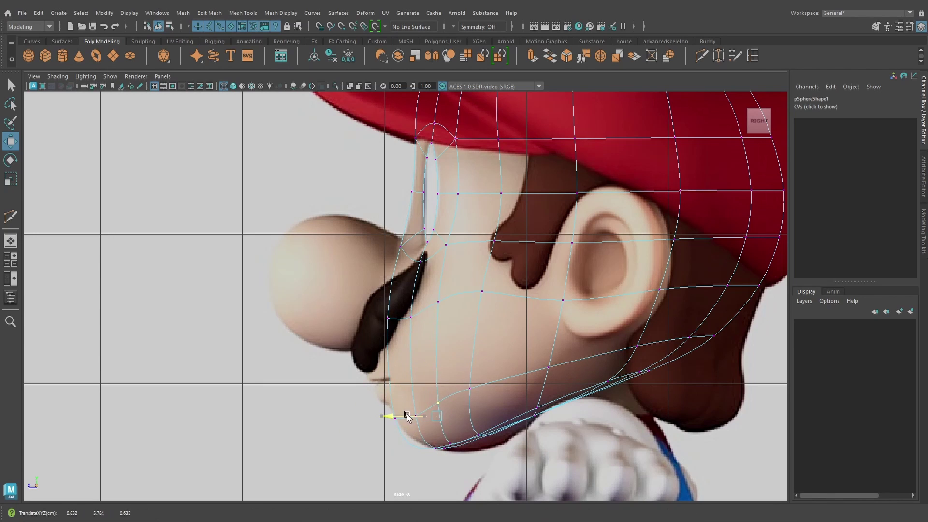
left_click_drag(435, 375, 439, 382)
left_click(468, 389, "shift")
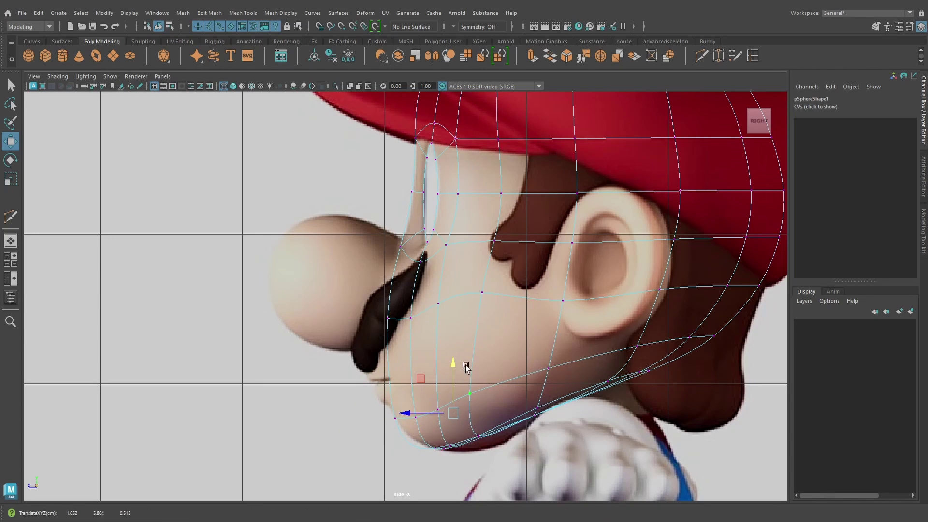
- Move the outer cheek vertices outward in the perspective view and nudge the front cheek vertex slightly back to round the cheek
key("space")
mouse_move(498, 373)
left_mouse_down()
mouse_move(499, 344)
mouse_move(498, 361)
mouse_move(474, 329)
mouse_move(529, 333)
mouse_move(533, 301)
mouse_move(560, 315)
mouse_move(555, 305)
mouse_move(555, 316)
left_mouse_up()
key("5")
left_click(468, 337)
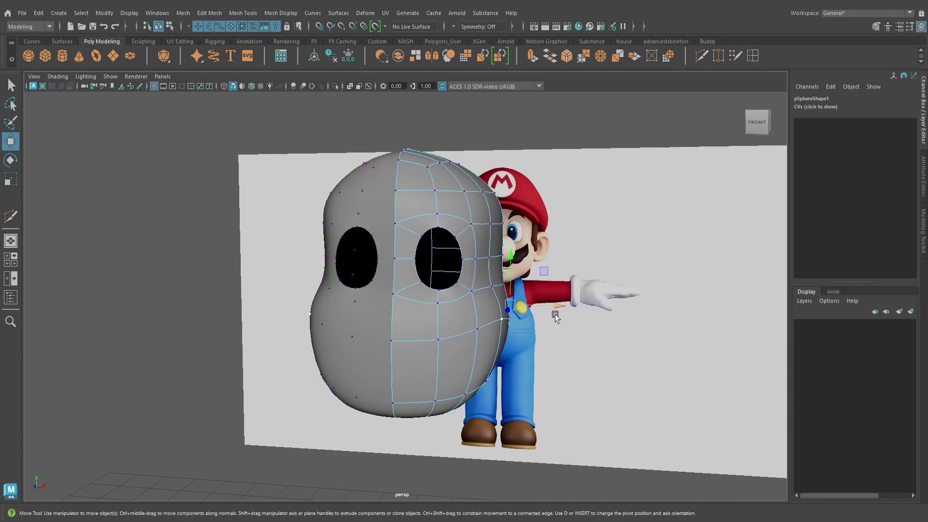
left_click_drag(533, 274, 537, 369, "alt")
left_click(515, 366)
left_click_drag(559, 381, 458, 398)
left_click(443, 376)
left_click_drag(406, 395, 417, 393)
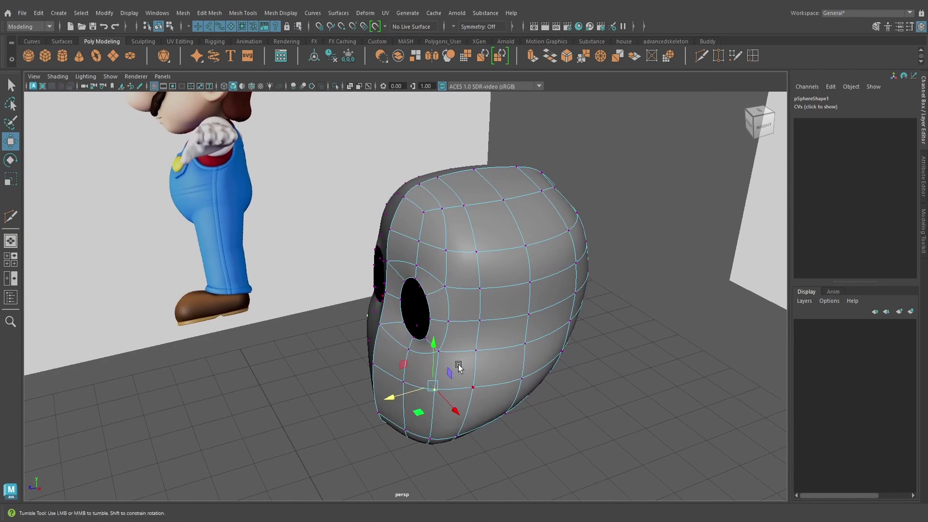
- Return the head to object mode and clear the selection
left_click_drag(458, 367, 498, 361, "alt")
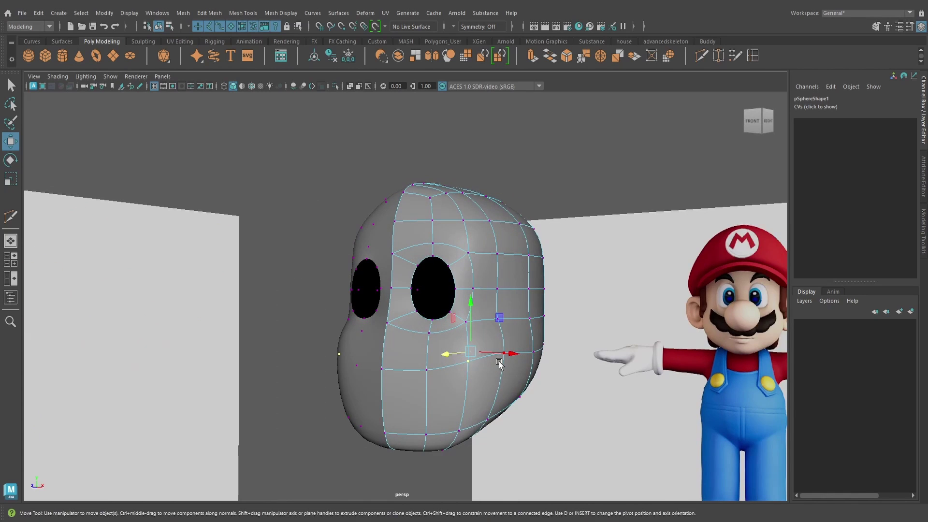
right_click_drag(496, 355, 586, 237)
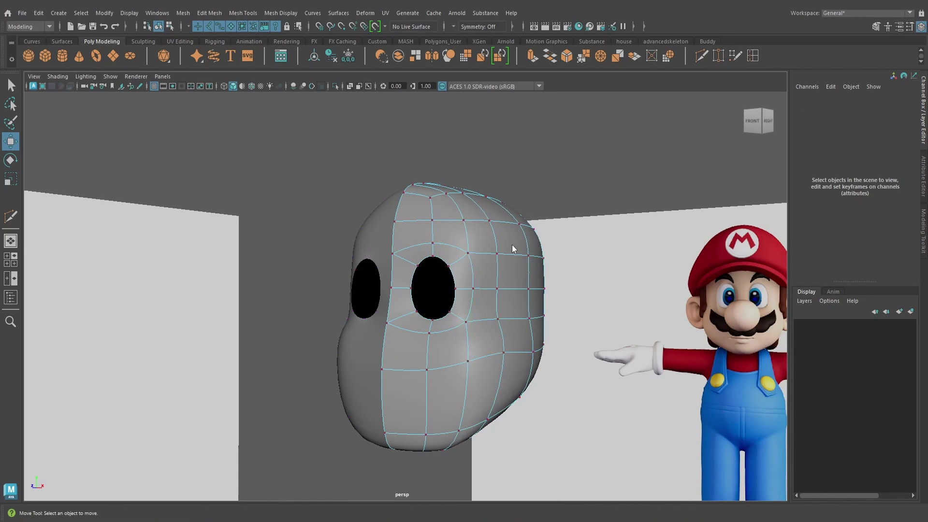
right_click_drag(513, 246, 559, 218)
left_click_drag(389, 378, 407, 378, "alt")
left_click(301, 402)
key("q")
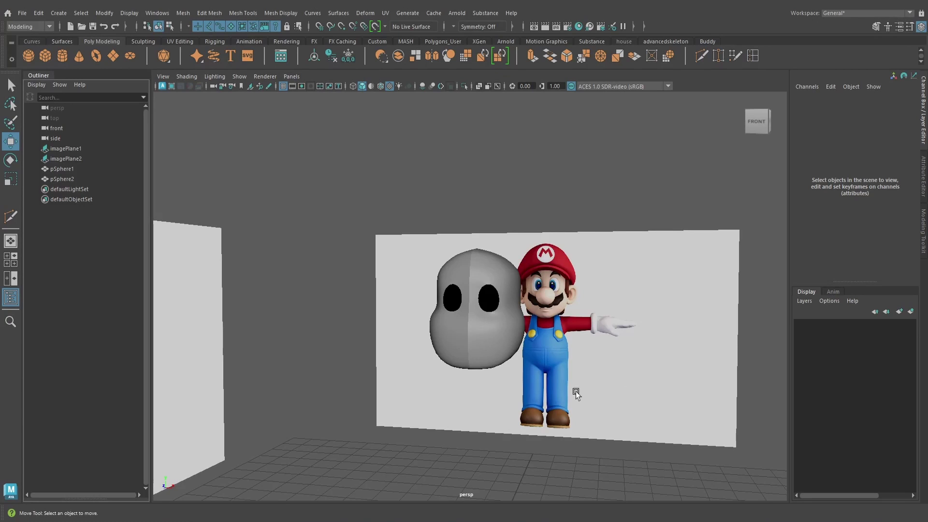
- Import the eyeball model Mario_Eyeball1.ma from the Desktop into the scene
middle_click_drag(502, 367, 468, 359, "alt")
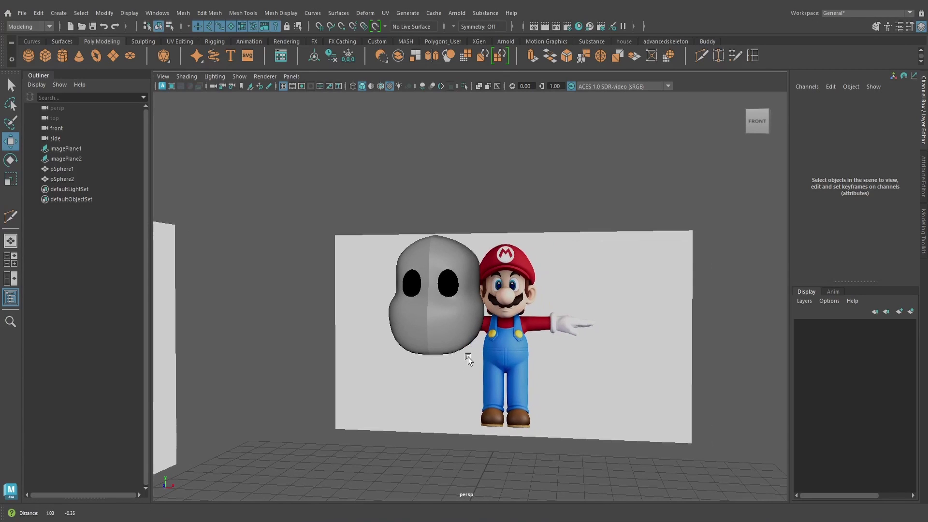
left_click(22, 13)
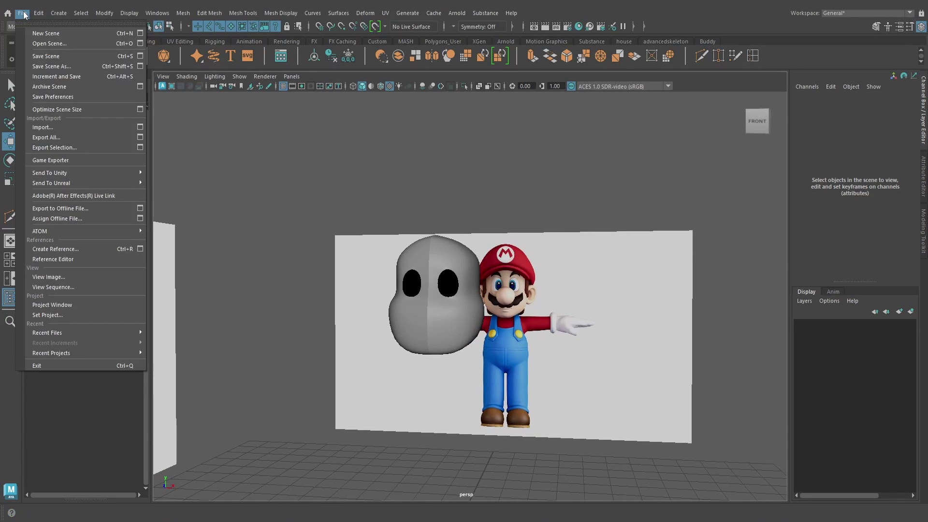
left_click(140, 127)
left_click(62, 223)
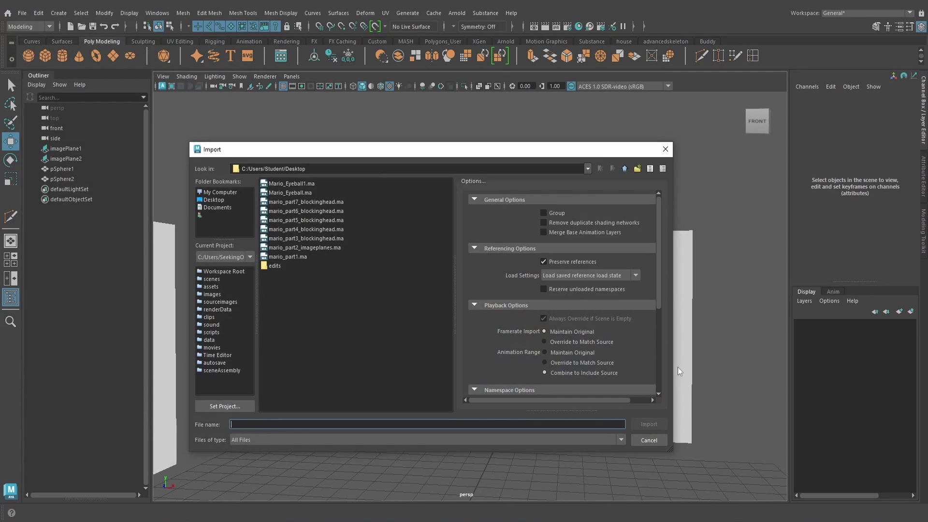
left_click(290, 183)
left_click(648, 424)
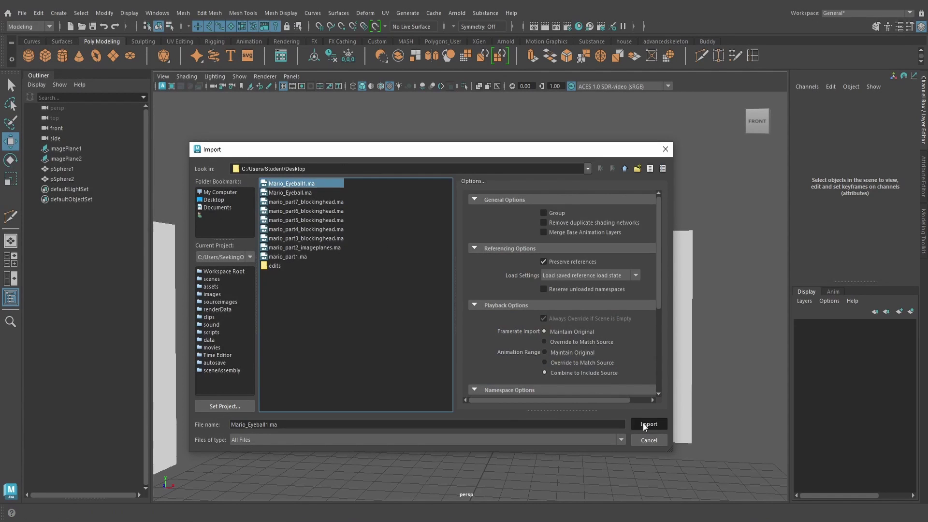
- Move the imported eye group into the open eye socket, at Translate X 0.43, Y -1.277, Z 0.426
left_click_drag(636, 402, 559, 387, "alt")
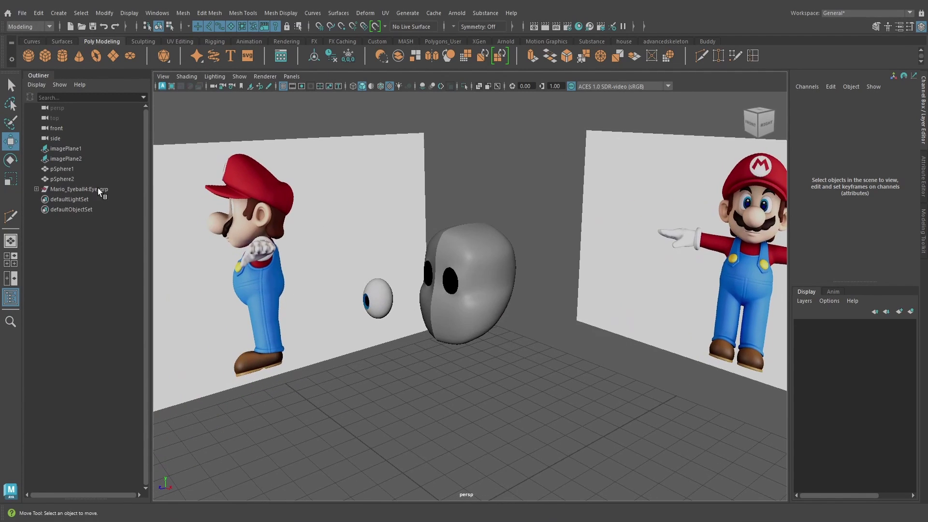
left_click(79, 189)
scroll(489, 360, "up", 3)
left_click_drag(258, 310, 413, 265)
left_click_drag(542, 290, 502, 285, "alt")
- Flatten the eyeball front to back with the Scale tool in the wireframe side view
key("space")
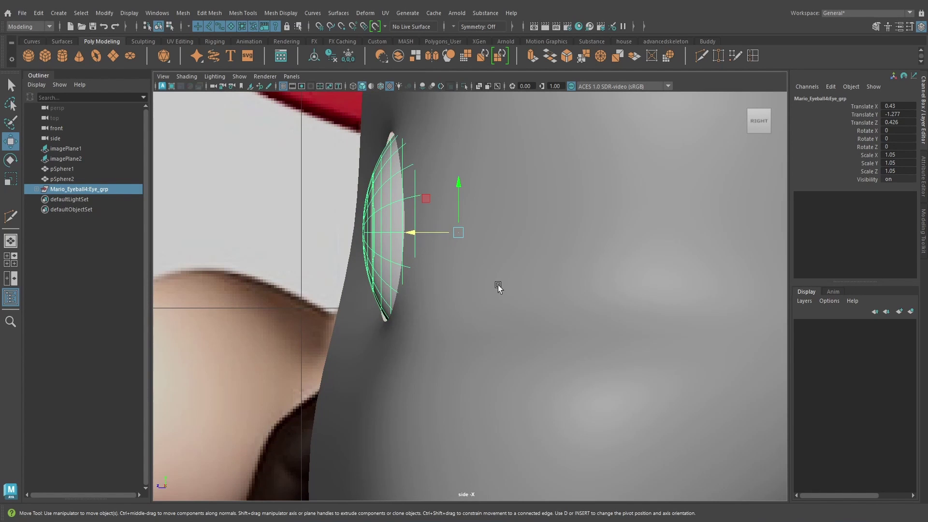
key("4")
scroll(498, 288, "down", 8)
scroll(472, 297, "up", 5)
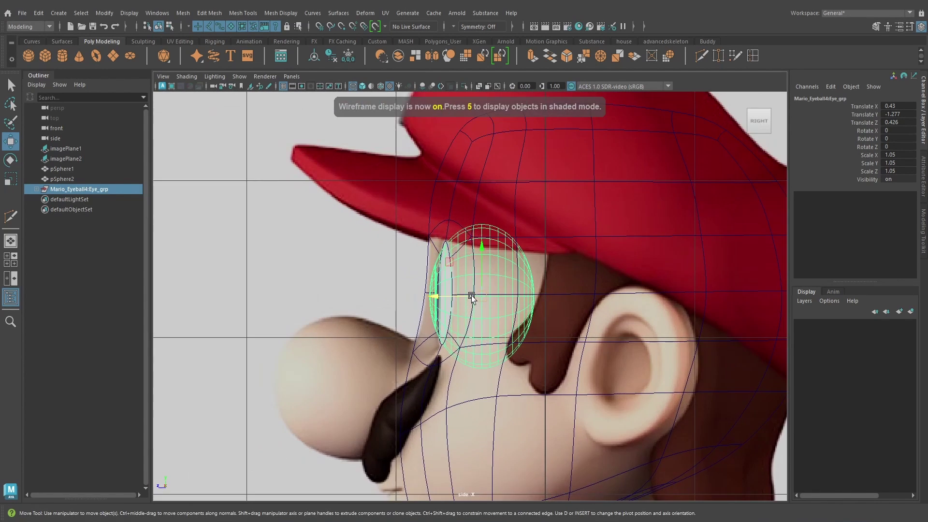
scroll(471, 297, "up", 4)
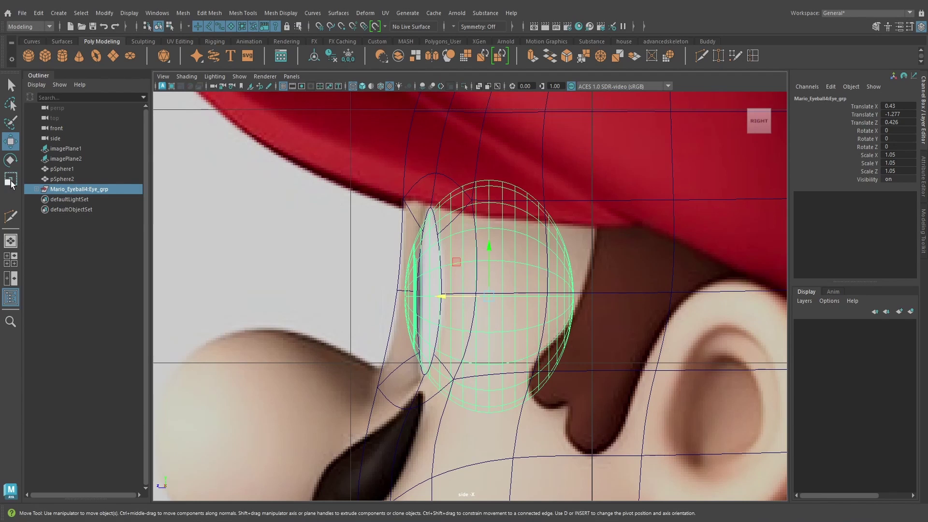
left_click(9, 183)
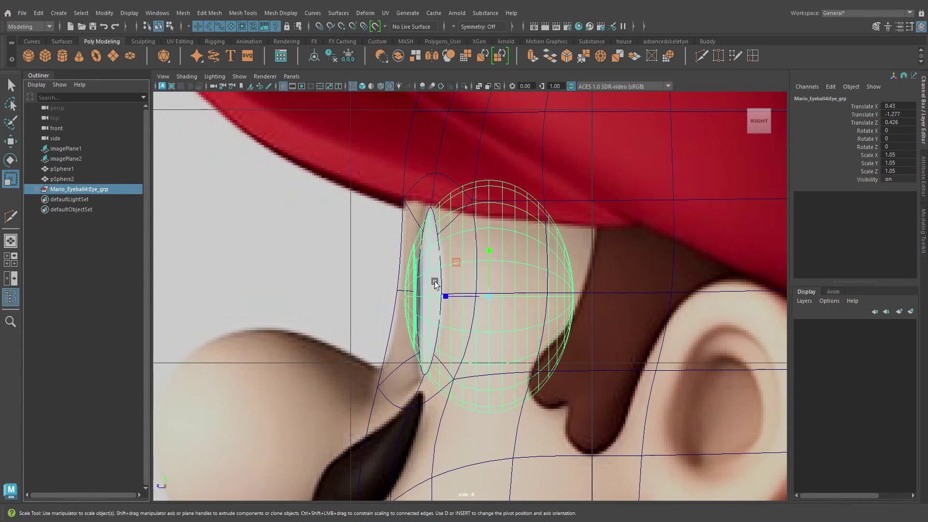
left_click_drag(447, 295, 455, 297)
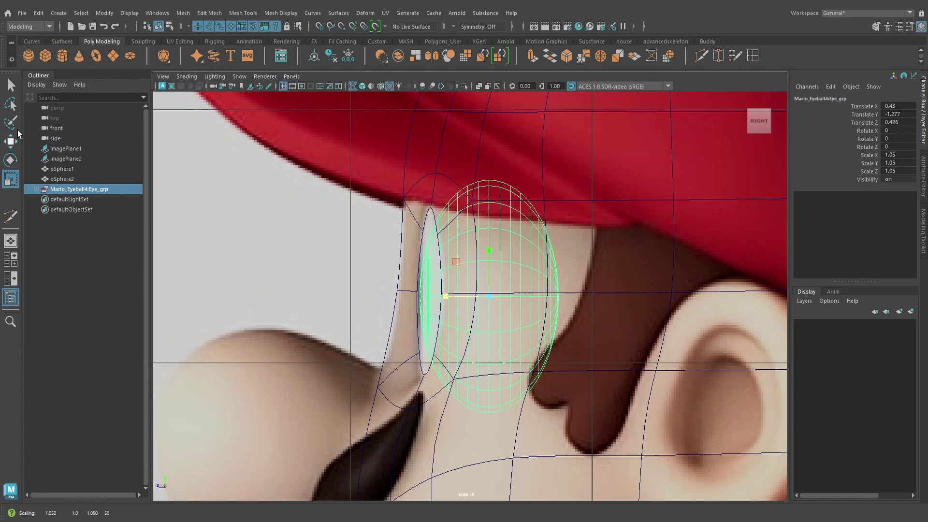
- Move the eyeball forward to Translate Z 0.494 and flatten its depth a little more to fit the socket
left_click(13, 144)
mouse_move(427, 289)
left_mouse_down()
mouse_move(436, 292)
mouse_move(430, 297)
left_mouse_up()
left_click(10, 180)
left_click(11, 143)
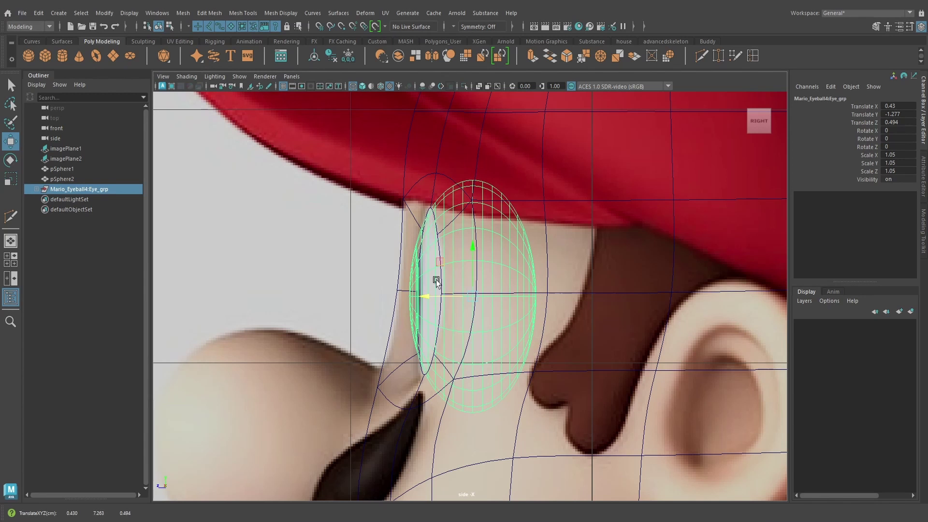
- Inspect the eyeball's fit in the socket from the front and side in textured perspective display
key("space")
left_click_drag(490, 290, 493, 263)
mouse_move(494, 290)
left_mouse_down("alt")
mouse_move(528, 300)
mouse_move(475, 320)
mouse_move(474, 388)
left_mouse_up("alt")
key("6")
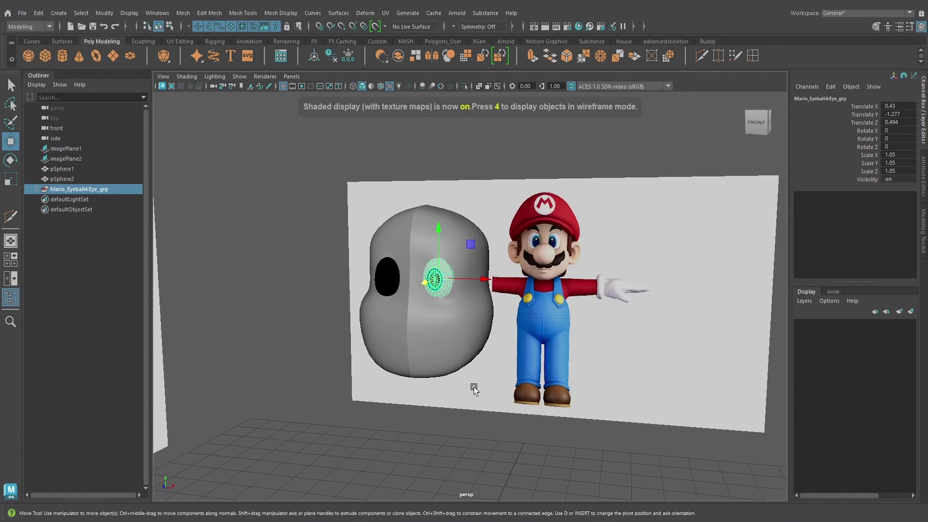
scroll(461, 391, "up", 2)
left_click(448, 382)
left_click_drag(436, 420, 472, 375, "alt")
left_click(450, 421)
scroll(447, 426, "up", 3)
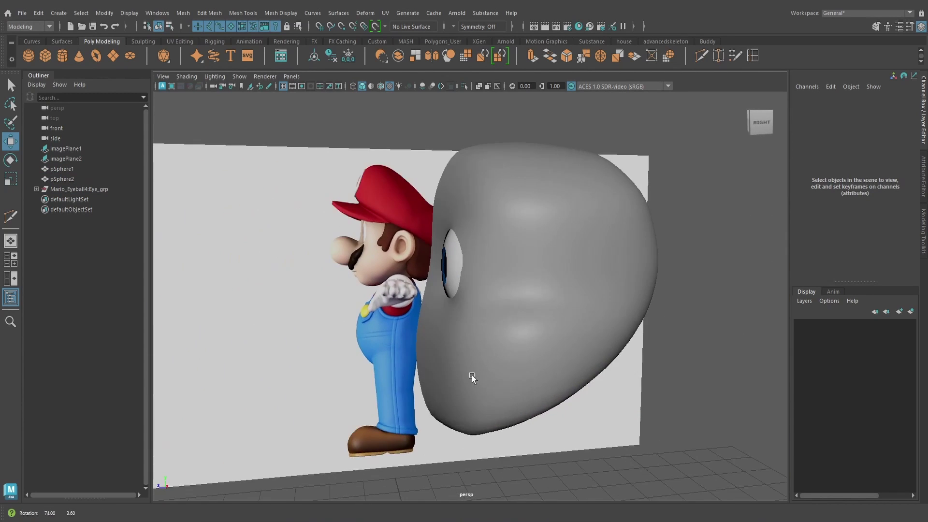
- Move the eyeball group slightly forward in the wireframe side view and flatten its depth a little more
scroll(468, 375, "up", 3)
key("space")
left_click_drag(467, 274, 520, 276)
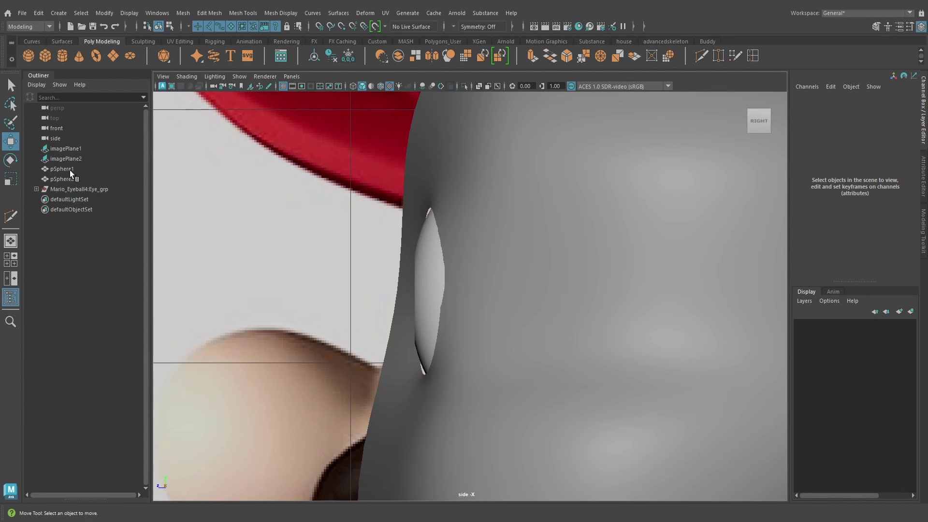
left_click(67, 190)
key("4")
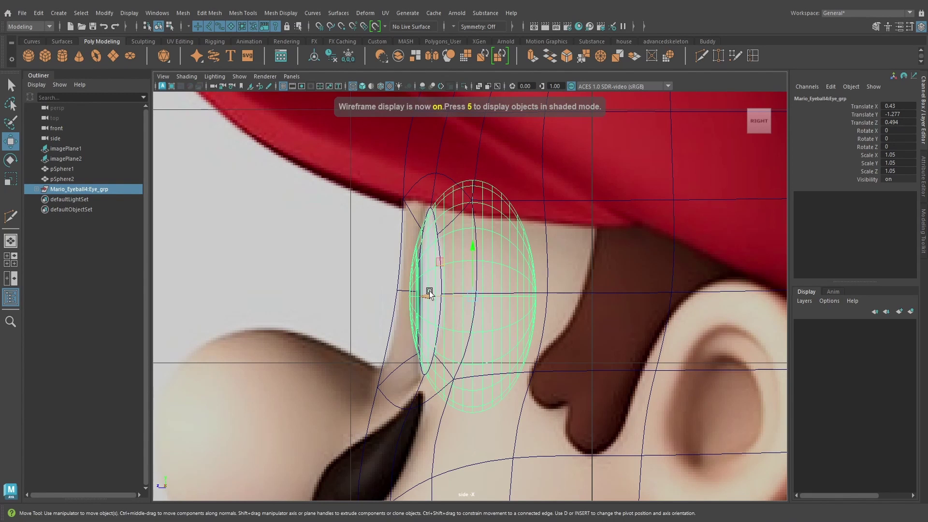
left_click_drag(426, 297, 422, 295)
left_click(10, 179)
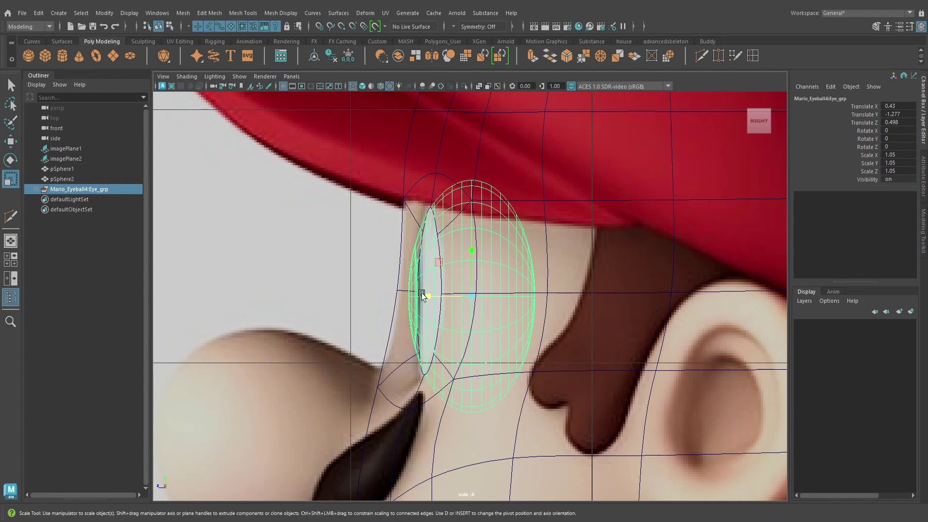
key("w")
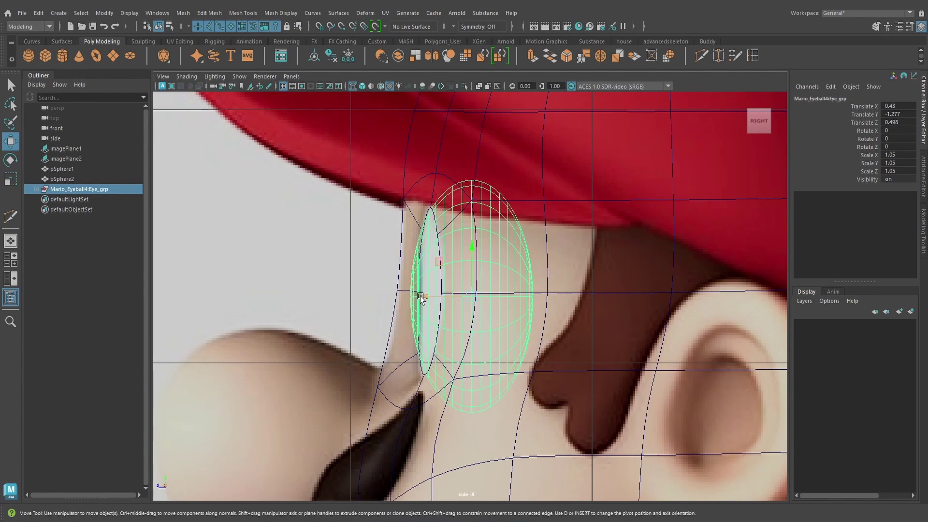
mouse_move(420, 295)
left_mouse_down()
mouse_move(459, 264)
mouse_move(523, 303)
mouse_move(556, 309)
left_mouse_up()
- Check the repositioned eyeball against the smoothed head from several angles in textured perspective display
key("space")
key("6")
scroll(522, 303, "down", 3)
left_click(188, 319)
mouse_move(505, 322)
left_mouse_down("alt")
mouse_move(557, 331)
mouse_move(494, 346)
left_mouse_up("alt")
scroll(554, 326, "down", 3)
left_click(494, 345)
right_click_drag(493, 346, 535, 339, "alt")
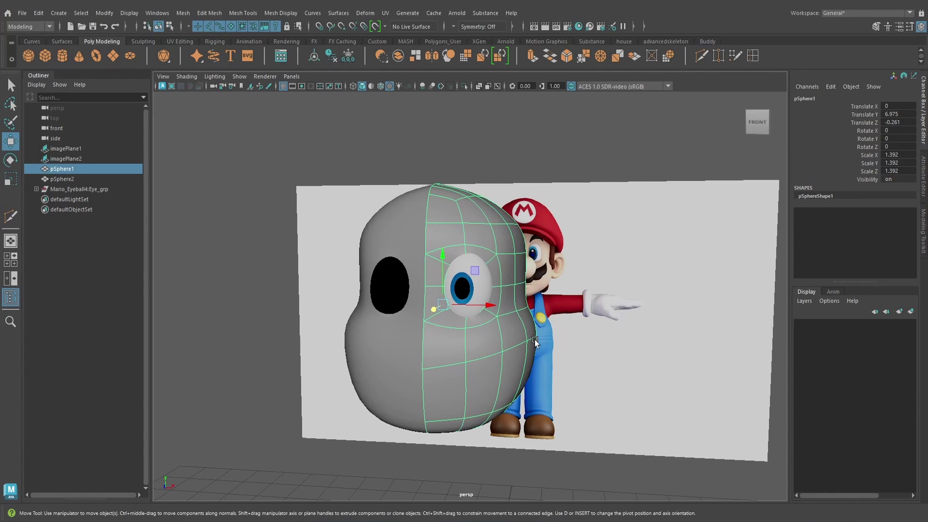
- Turn off smooth preview on the head half with the eyeball and reposition the vertex at the top of its socket rim
key("1")
left_click_drag(564, 338, 536, 333, "alt")
scroll(537, 332, "up", 5)
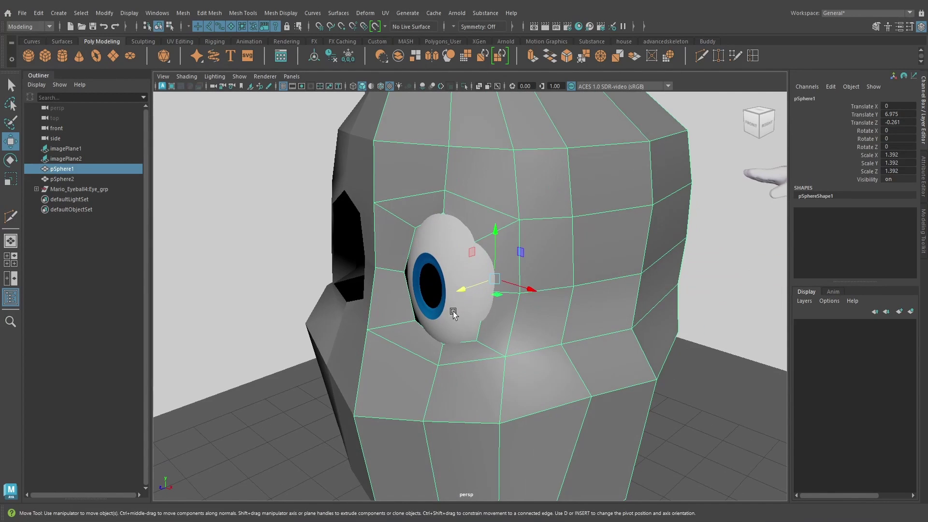
scroll(453, 311, "down", 2)
key("4")
right_click_drag(503, 222, 461, 248)
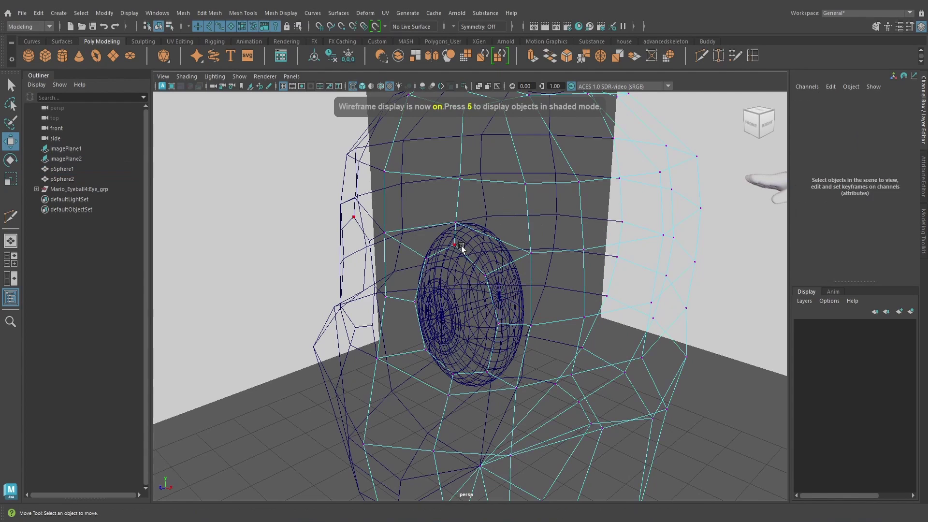
left_click(460, 246)
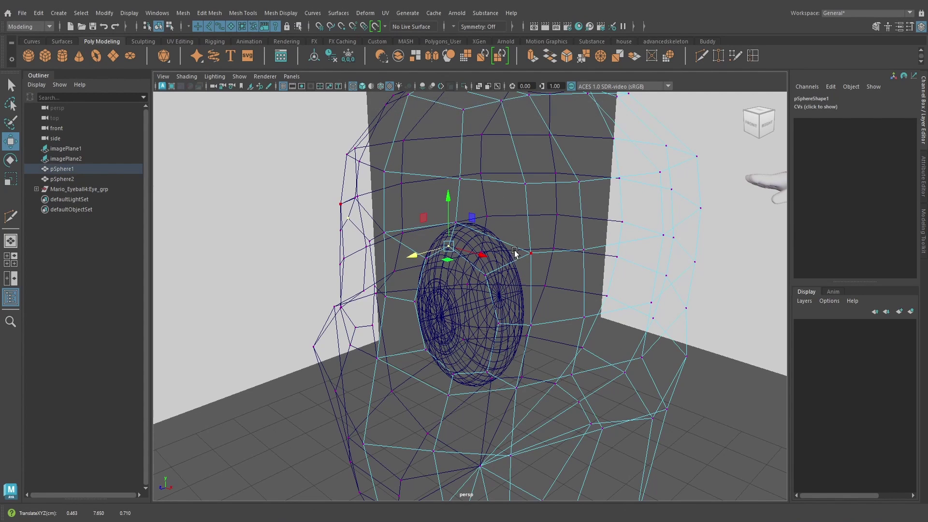
- Move the outer socket rim vertices so the rim surrounds the eyeball cleanly
key("5")
key("6")
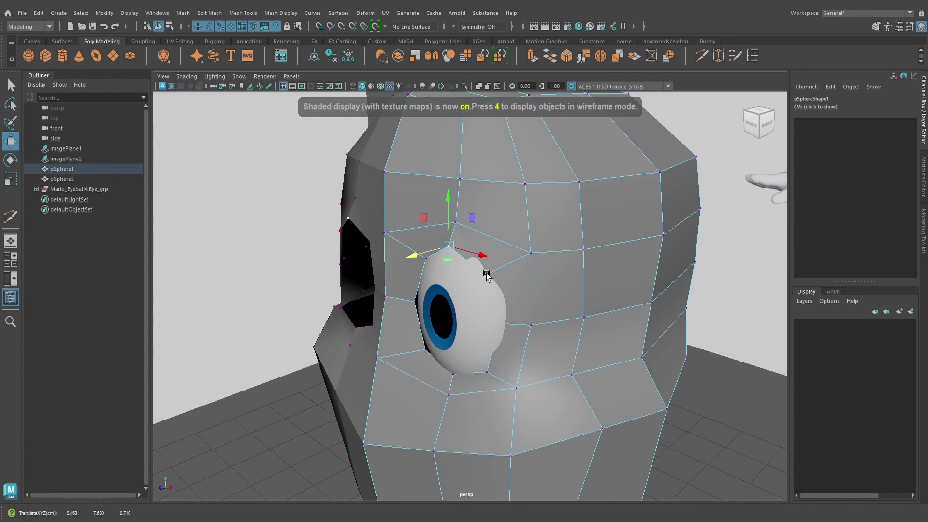
mouse_move(486, 275)
middle_mouse_down()
mouse_move(527, 308)
mouse_move(543, 347)
middle_mouse_up()
key("4")
key("6")
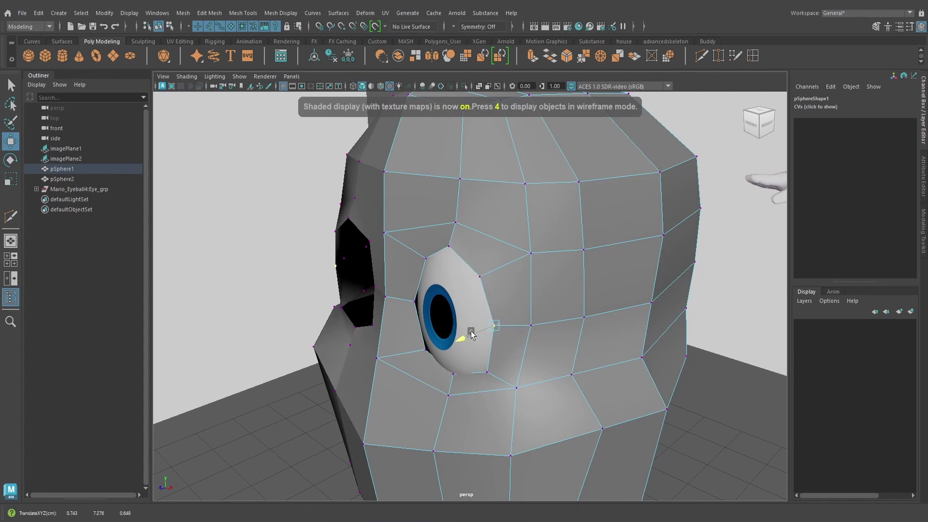
left_click_drag(491, 325, 435, 386, "alt")
- Compare the adjusted socket rim with smooth preview on and off, and return the head to object mode
key("3")
key("1")
key("3")
left_click_drag(503, 352, 528, 230, "alt")
left_click(446, 225)
scroll(536, 241, "down", 1)
right_click_drag(530, 233, 578, 217)
scroll(548, 251, "down", 2)
left_click(541, 224)
left_click_drag(541, 224, 510, 353, "alt")
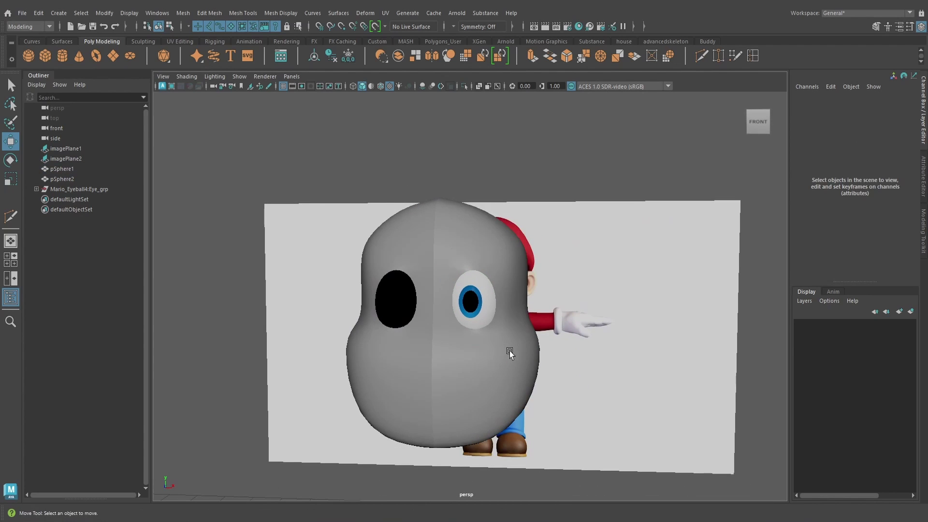
left_click_drag(565, 314, 517, 309, "alt")
scroll(517, 308, "up", 2)
- Select the border edges around the eyeball's socket on the unsmoothed head half
left_click(517, 309)
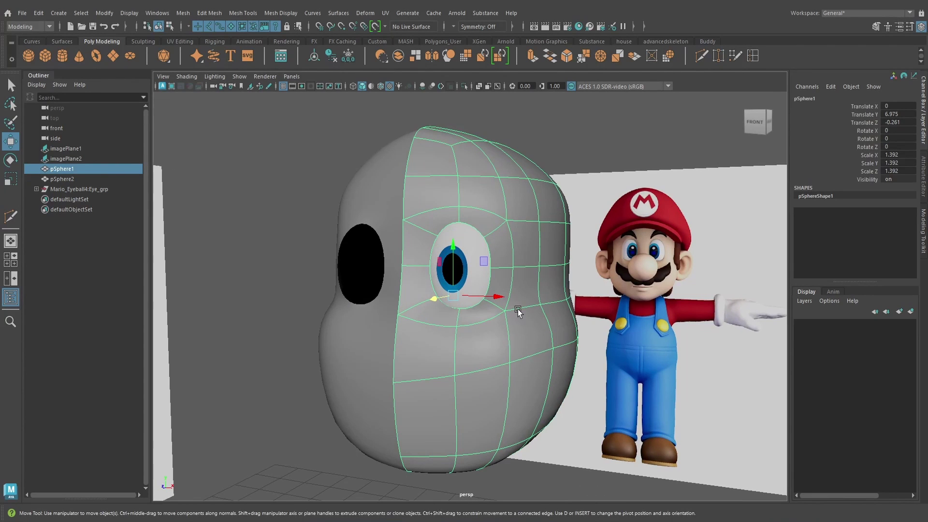
key("1")
scroll(503, 319, "up", 6)
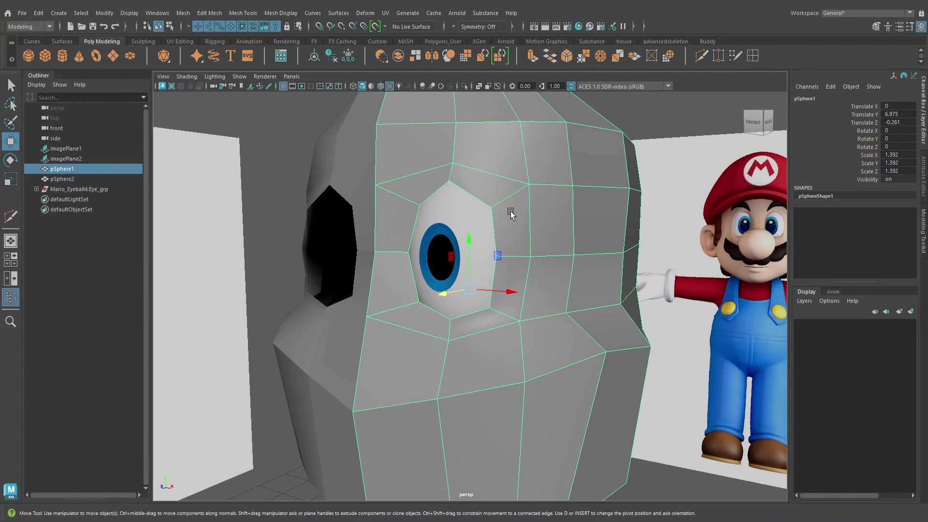
right_click_drag(511, 212, 510, 179)
left_click(479, 196)
left_click_drag(478, 196, 522, 233, "alt")
left_click(504, 232)
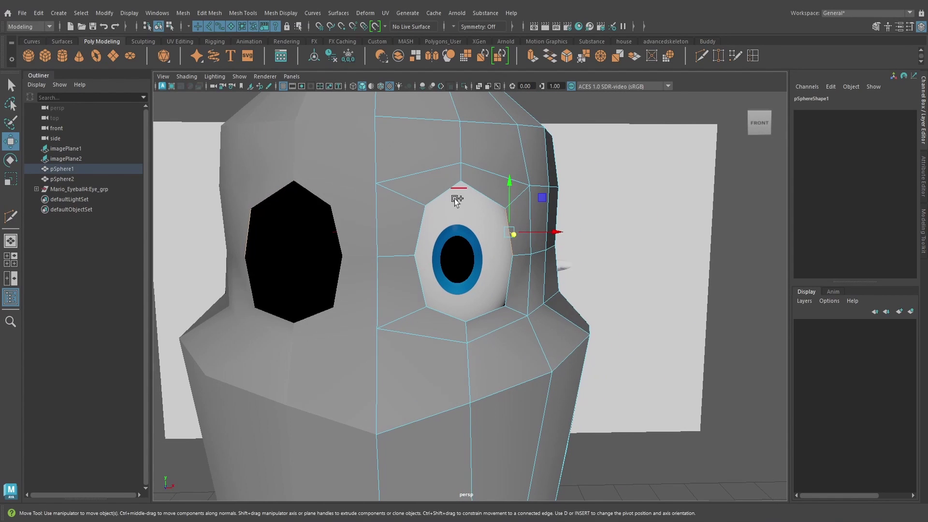
left_click(439, 192, "shift")
left_click(420, 223, "shift")
left_click(424, 280, "shift")
left_click(440, 314, "shift")
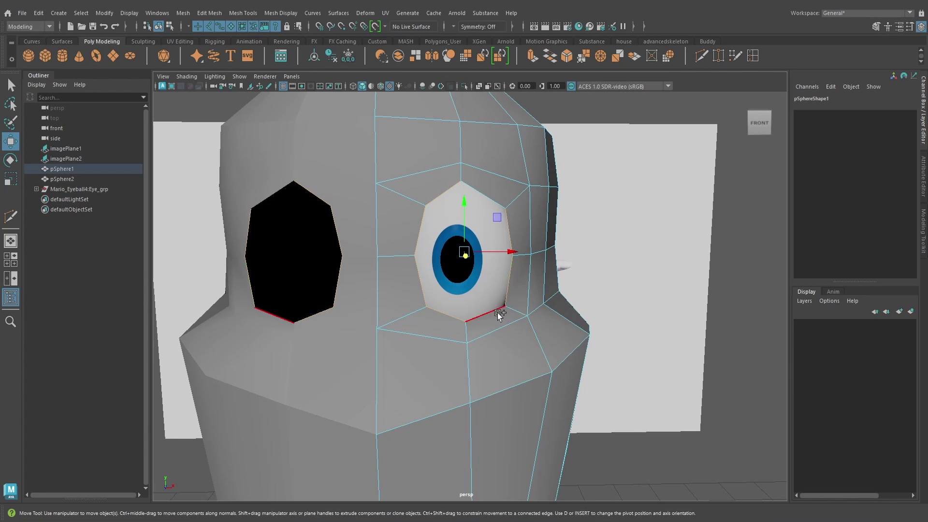
- Extrude the selected socket border edges into the head with a Local Translate Z of about -0.045
left_click_drag(538, 300, 467, 172, "alt")
key("q")
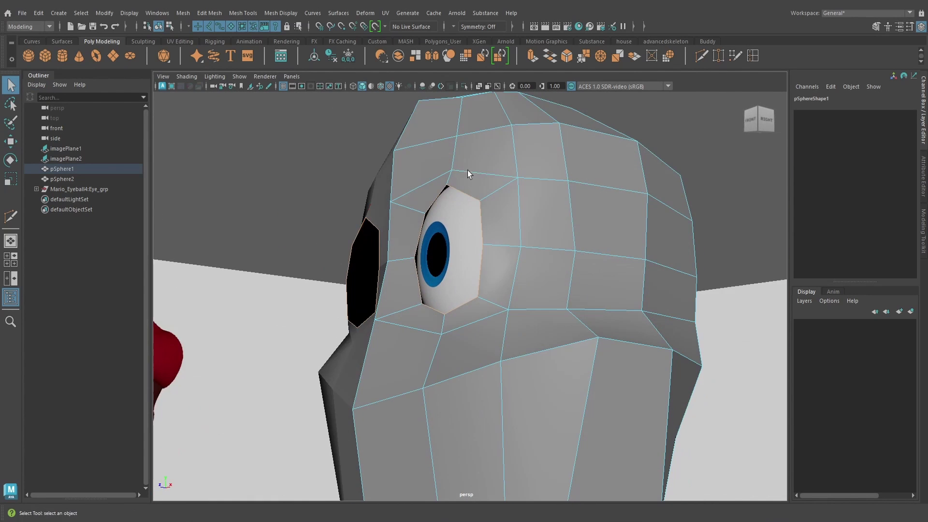
key("ctrl+e")
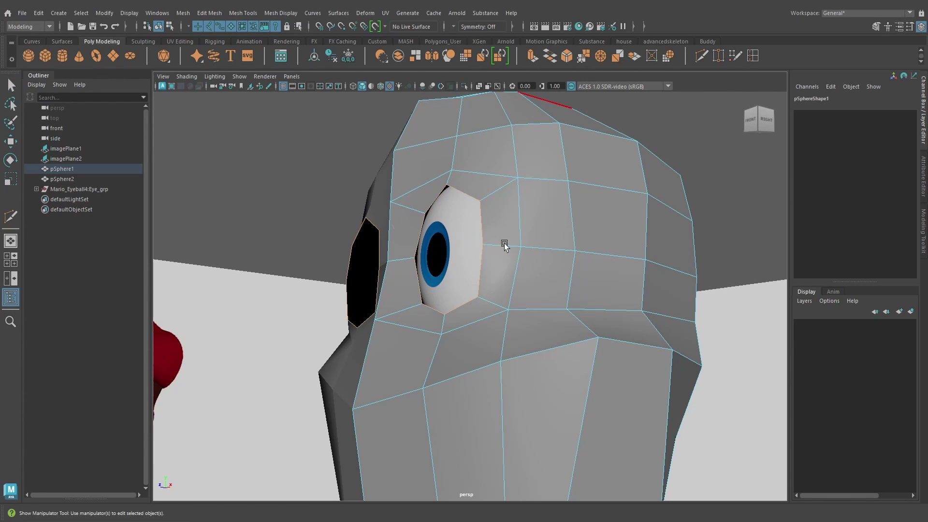
left_click_drag(504, 242, 418, 219, "alt")
left_click_drag(431, 228, 573, 248, "alt")
key("ctrl+z")
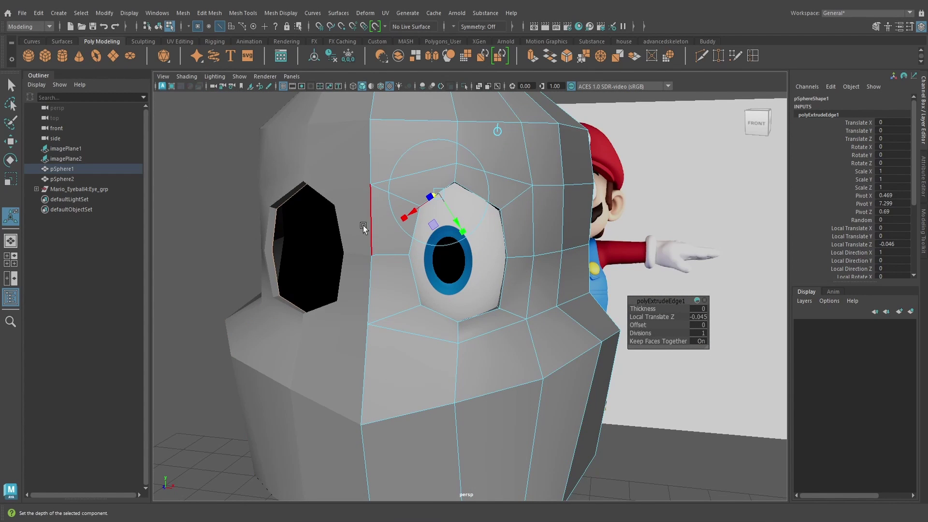
- Inspect the extruded socket rim around the eyeball up close in smooth preview
key("3")
right_click_drag(526, 352, 556, 191, "alt")
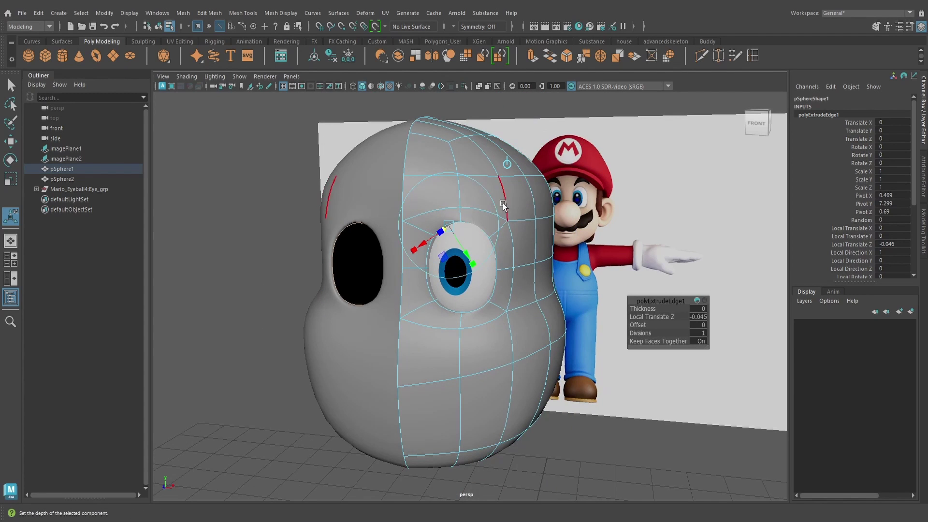
right_click(484, 192)
left_click(248, 263)
scroll(492, 319, "up", 5)
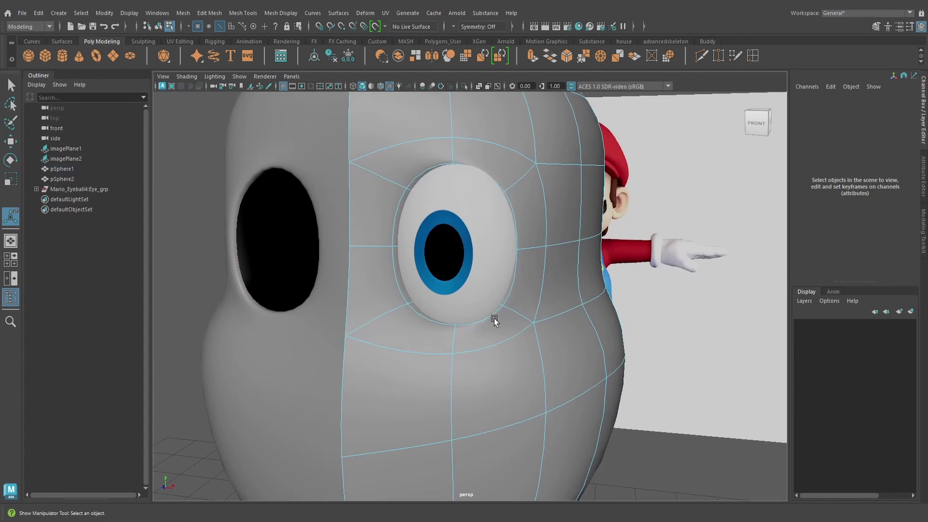
left_click(546, 318)
right_click_drag(532, 232, 583, 217)
left_click_drag(524, 243, 531, 192, "alt")
middle_click_drag(530, 192, 532, 228, "alt")
key("1")
left_click_drag(533, 228, 563, 207, "alt")
key("3")
- Reposition the top and upper outer vertices of the extruded socket rim to fit closely around the eyeball
right_click_drag(506, 146, 499, 147)
left_click(475, 157)
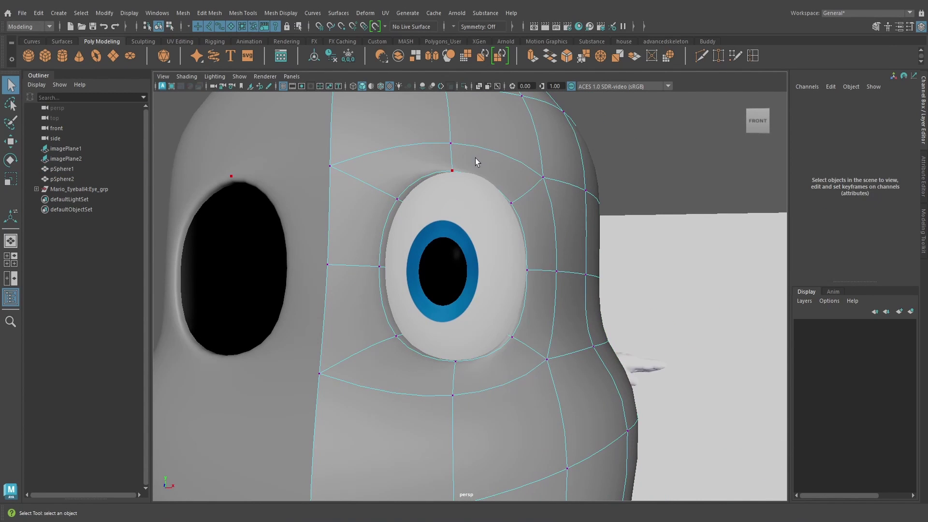
key("1")
key("4")
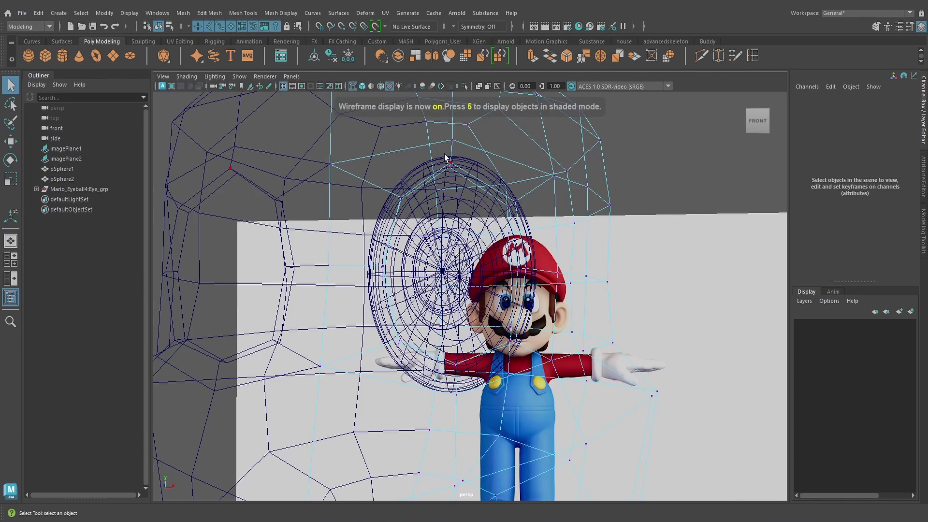
left_click(445, 158)
key("f")
key("5")
key("6")
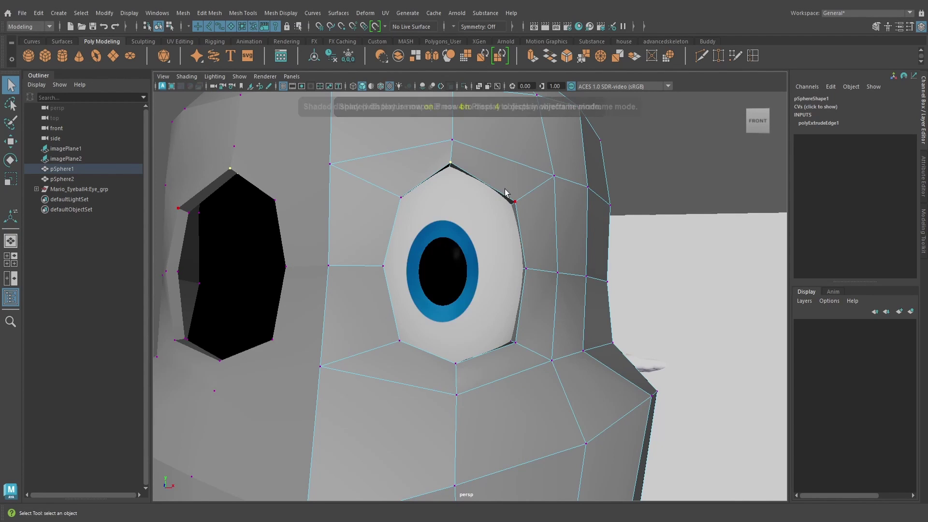
scroll(505, 193, "down", 3)
key("3")
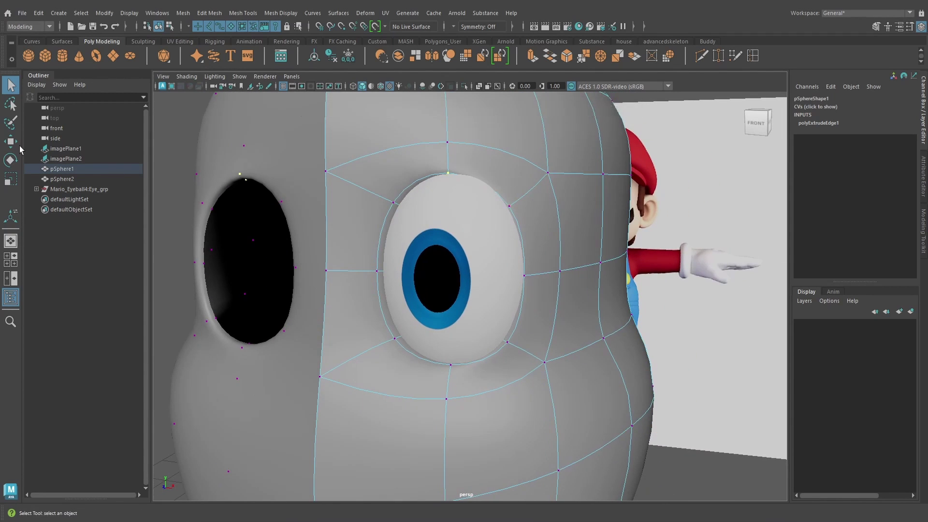
left_click(13, 143)
left_click_drag(505, 150, 504, 221, "alt")
key("4")
mouse_move(563, 206)
left_mouse_down("alt")
mouse_move(520, 206)
mouse_move(606, 195)
left_mouse_up("alt")
key("6")
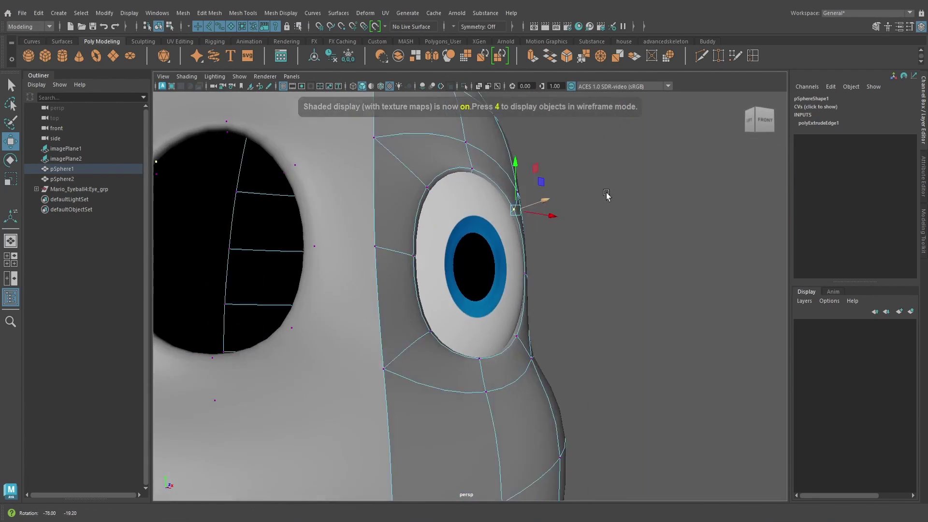
- Adjust further vertices around the eye socket and on the forehead above it to refine the surface
mouse_move(549, 207)
left_mouse_down("alt")
mouse_move(486, 260)
mouse_move(462, 266)
mouse_move(502, 273)
mouse_move(527, 265)
mouse_move(472, 300)
mouse_move(584, 276)
mouse_move(561, 276)
left_mouse_up("alt")
key("4")
key("5")
key("6")
left_click_drag(588, 304, 568, 333, "alt")
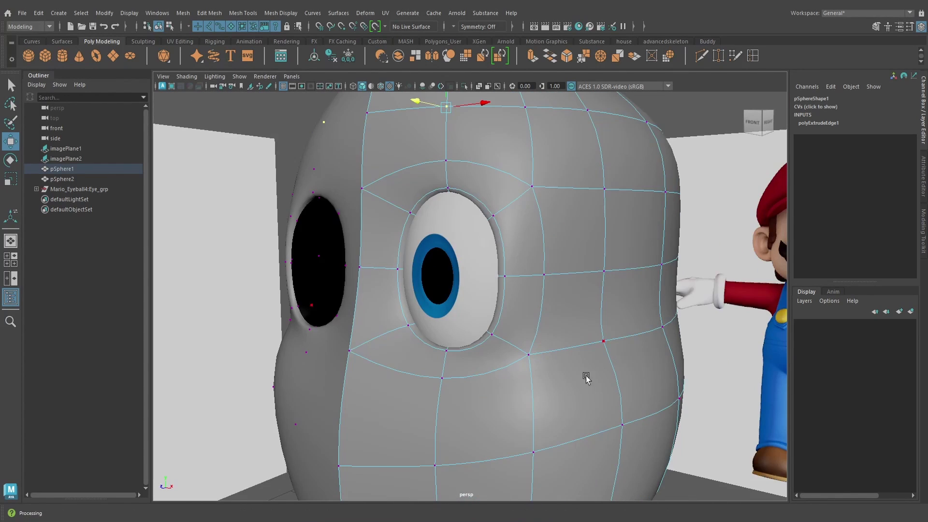
- Return the head to object mode, deselect it and review the overall shape with the fitted eyeball
right_click_drag(586, 377, 521, 360, "alt")
left_click_drag(522, 360, 530, 356, "alt")
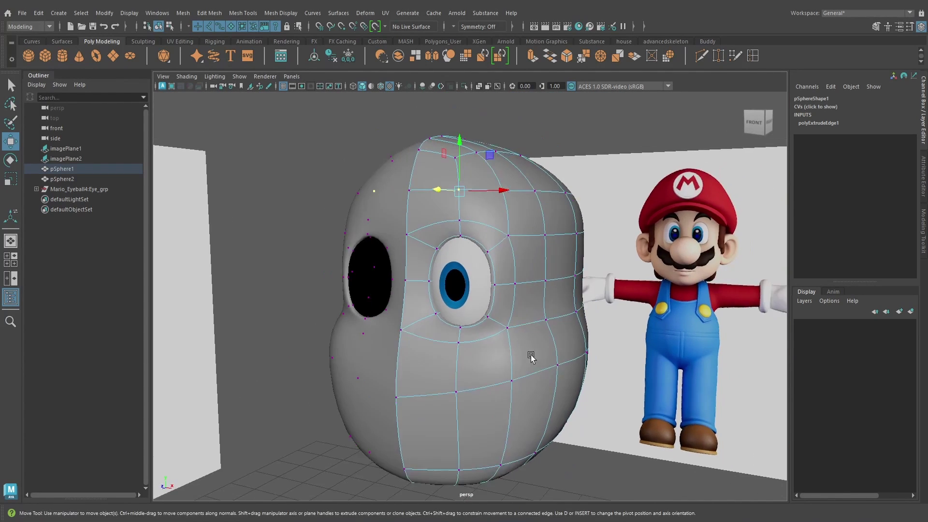
right_click_drag(530, 356, 504, 338, "alt")
right_click_drag(504, 297, 552, 217)
left_click_drag(440, 398, 512, 366, "alt")
left_click(294, 404)
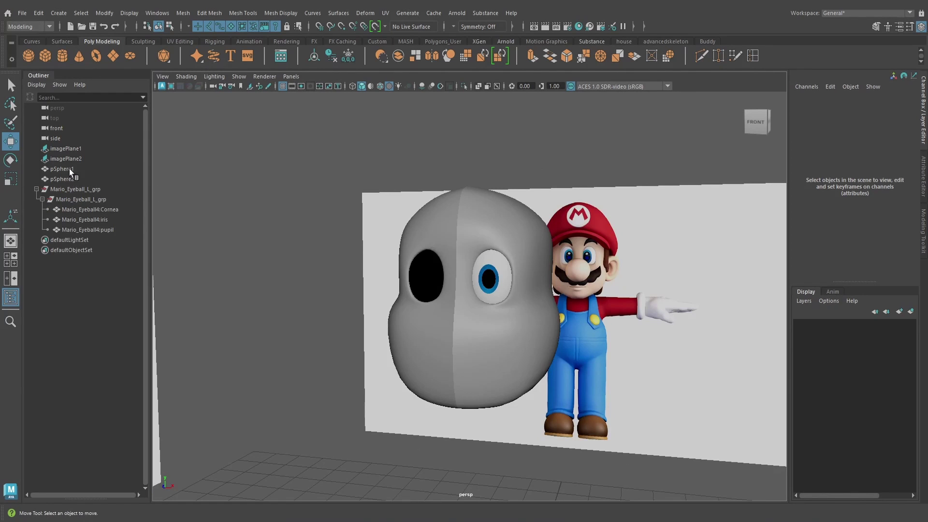
- Move the pivot of Mario_Eyeball_L_grp to the head's center line at X 0 in the front view
left_click(74, 189)
scroll(477, 305, "up", 5)
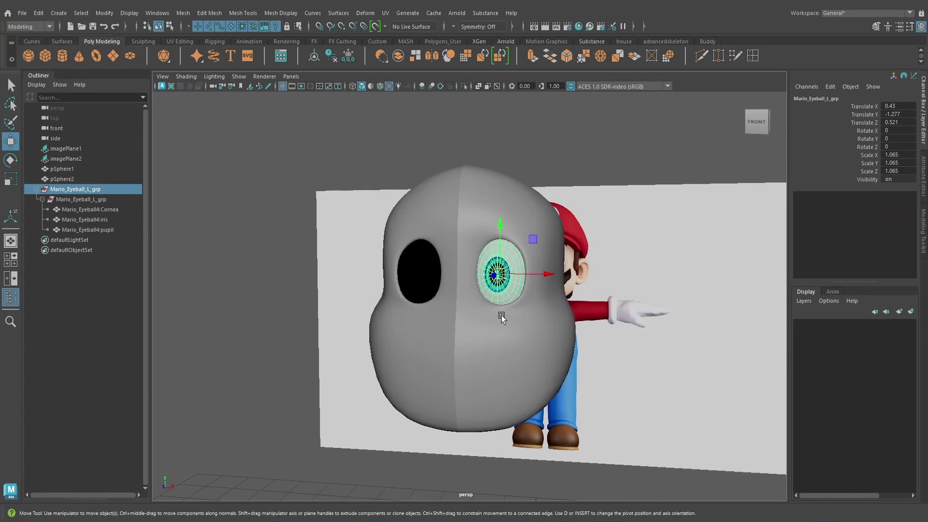
key("space")
left_click_drag(505, 315, 503, 337)
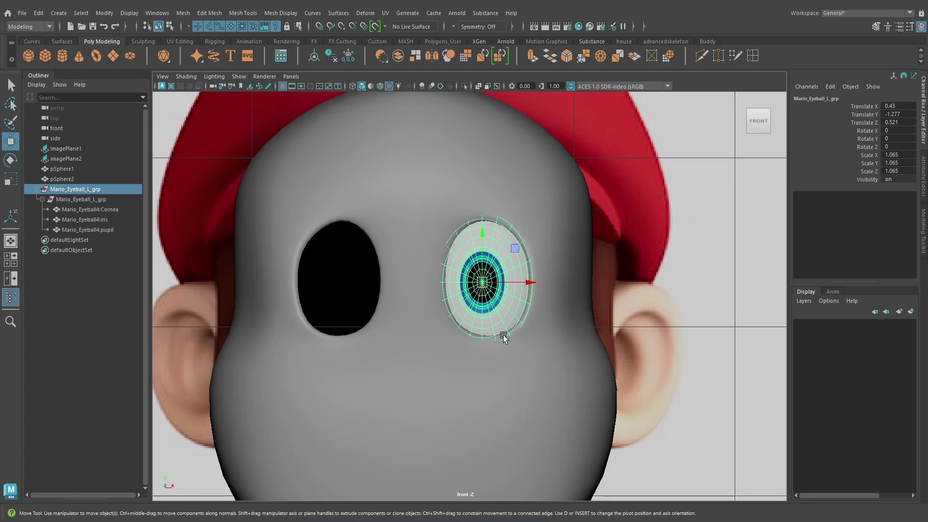
key("d")
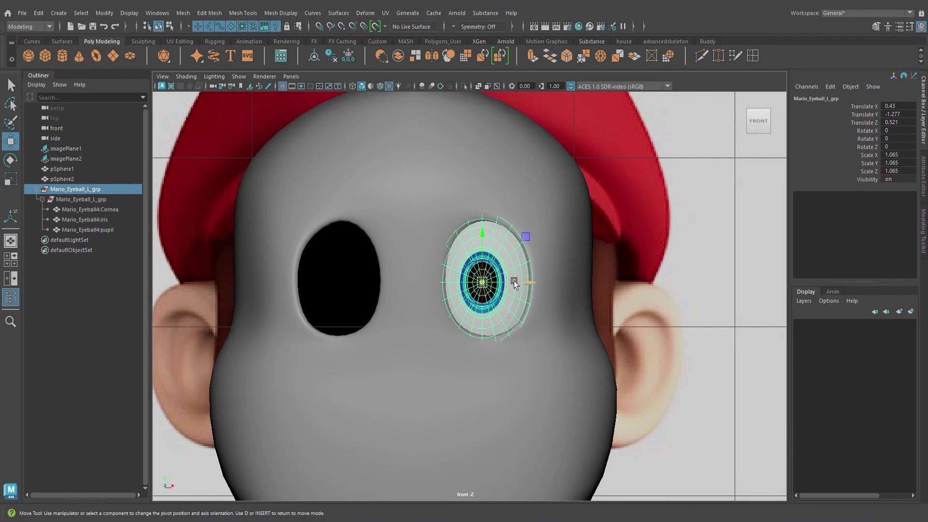
left_click_drag(513, 280, 437, 279)
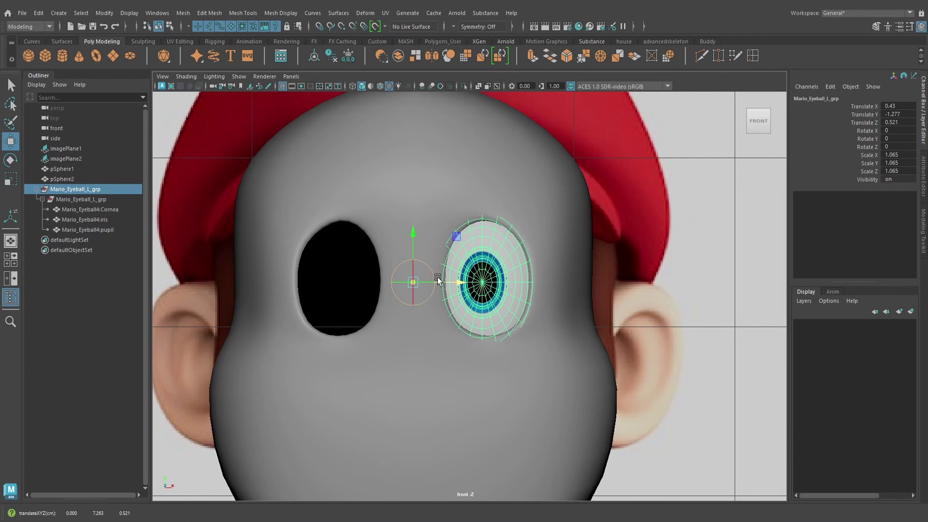
key("4")
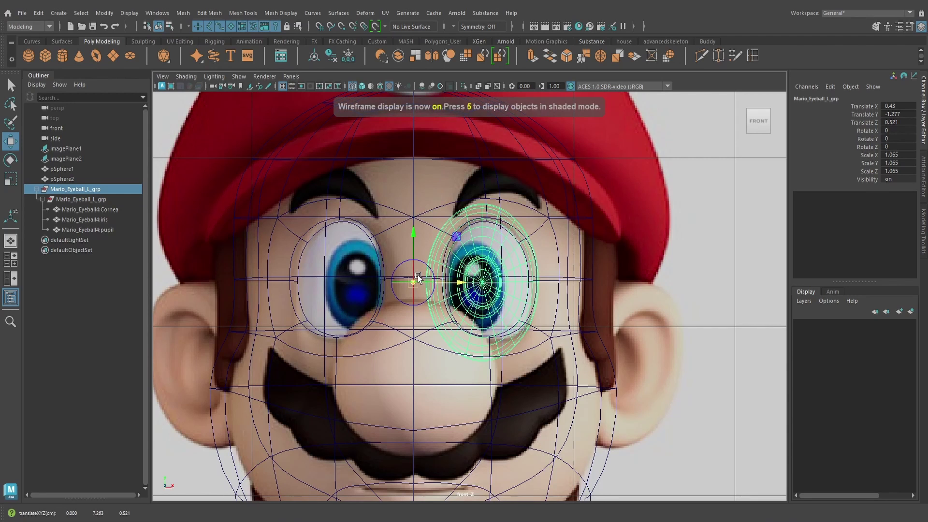
key("d")
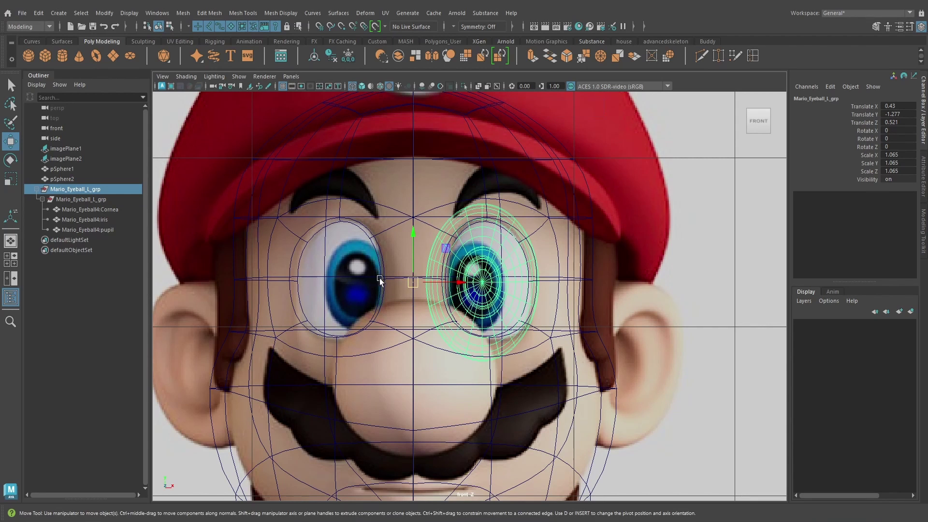
- Duplicate Mario_Eyeball_L_grp with Duplicate Special as a mirrored copy, with X scale -1, and show it textured in perspective
left_click(38, 13)
left_click(160, 173)
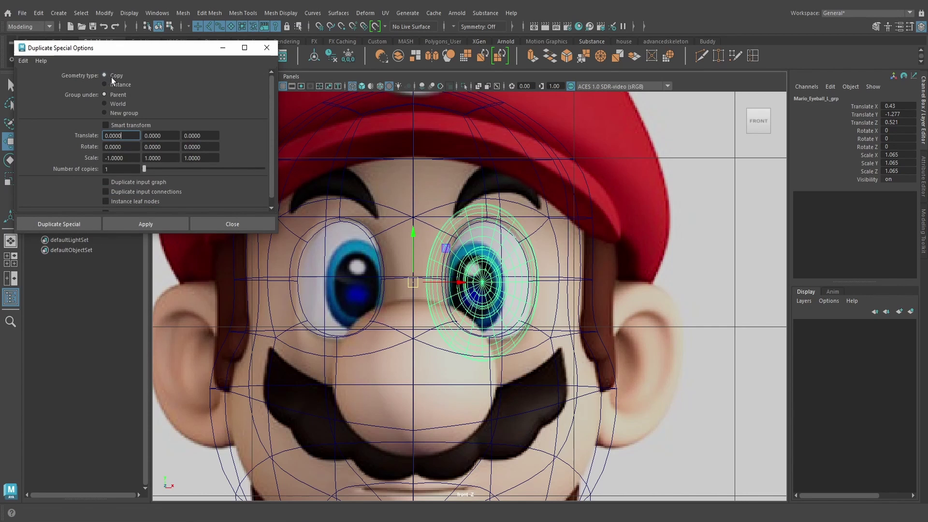
left_click(77, 225)
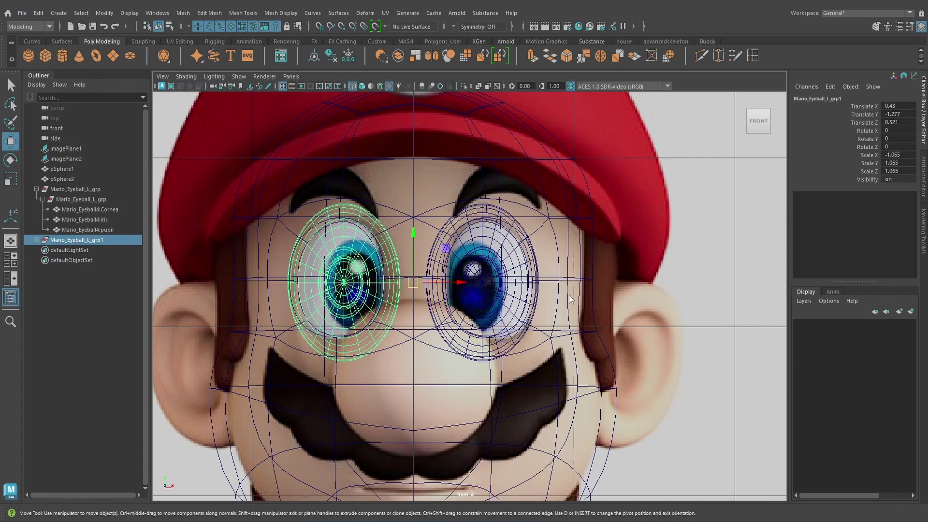
key("space")
mouse_move(569, 294)
left_mouse_down()
mouse_move(564, 261)
mouse_move(561, 293)
mouse_move(536, 310)
left_mouse_up()
key("6")
left_click(230, 301)
- Rename the duplicated eyeball group as Mario_Eyeball_R_grp
left_click(92, 243)
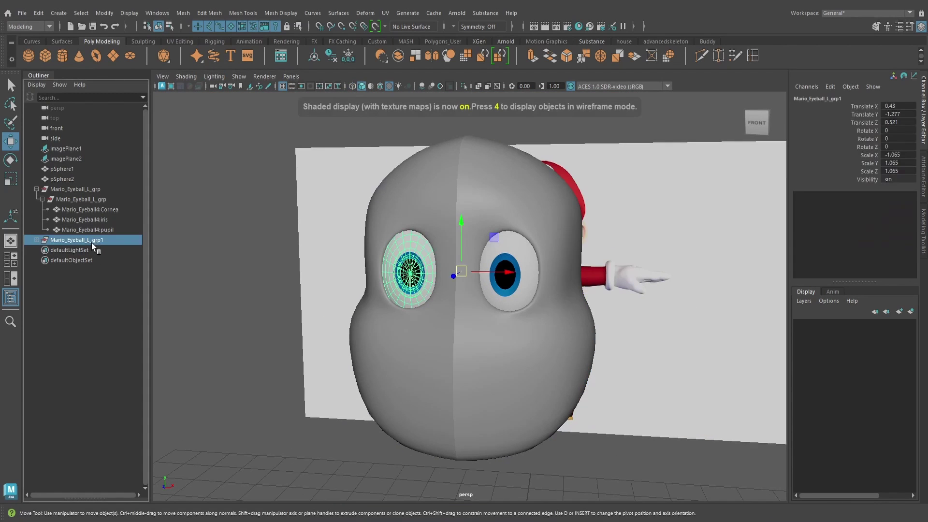
double_click(92, 240)
left_click_drag(88, 240, 132, 241)
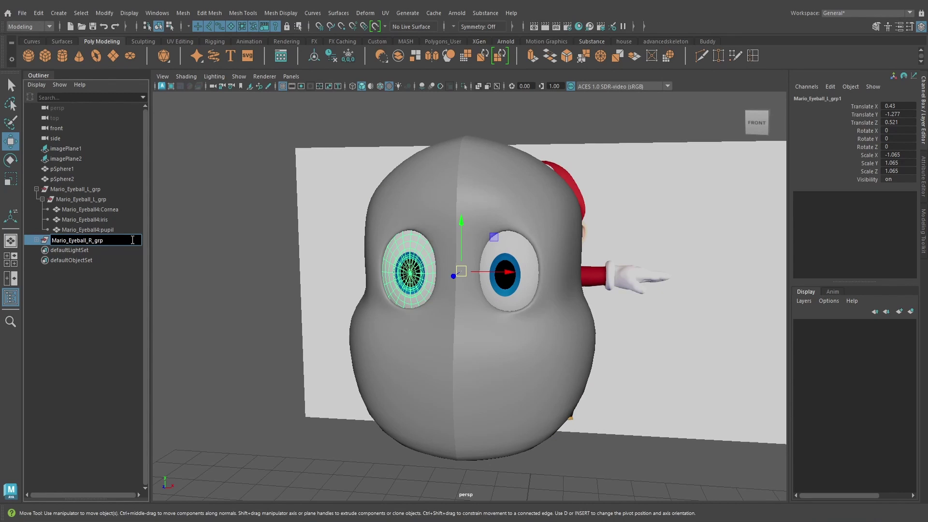
type("R_grp")
key("Return")
left_click(283, 300)
- Insert a horizontal edge loop around the lower face of pSphere1 at mouth height with Multi-Cut in the side view
left_click_drag(284, 300, 502, 336, "alt")
left_click(472, 340)
key("1")
key("space")
left_click(700, 55)
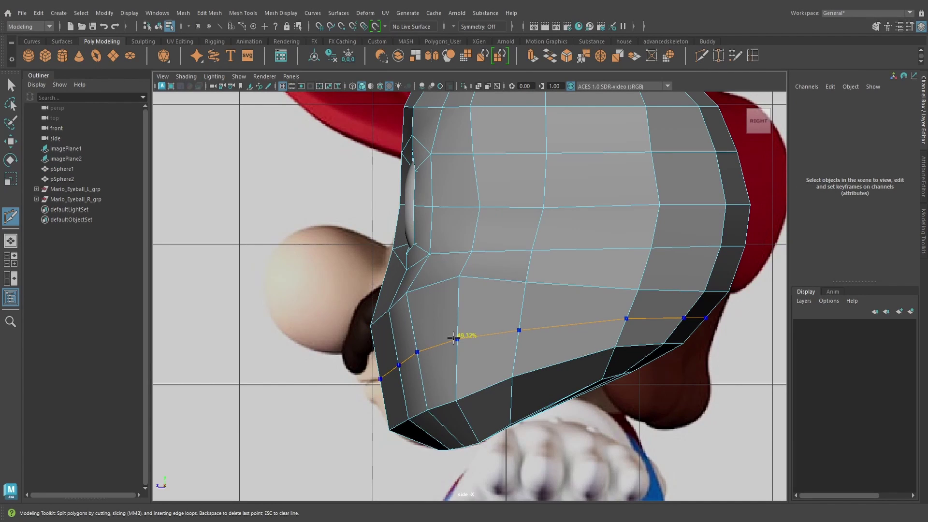
left_click(455, 342)
key("4")
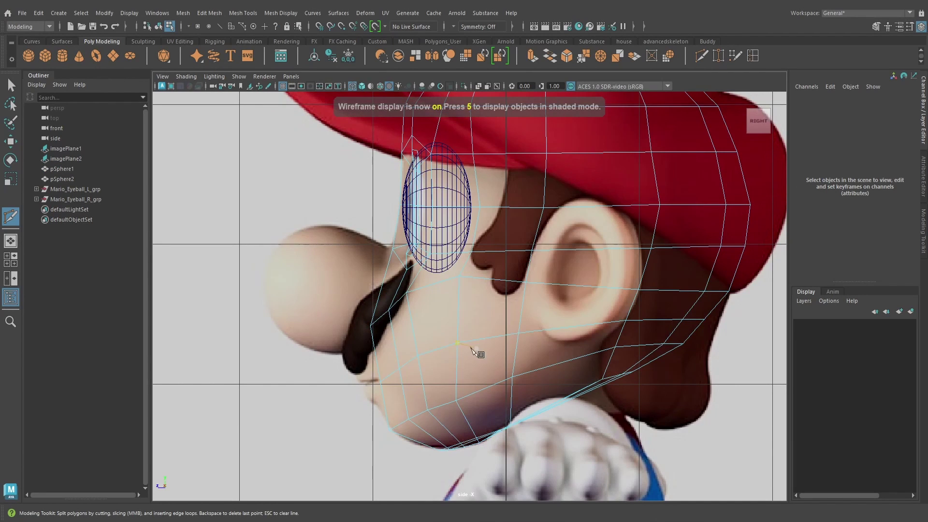
- Reposition the vertices along the new mouth-height loop and the jaw to match the face profile in the side reference
key("w")
right_click_drag(419, 355, 377, 231)
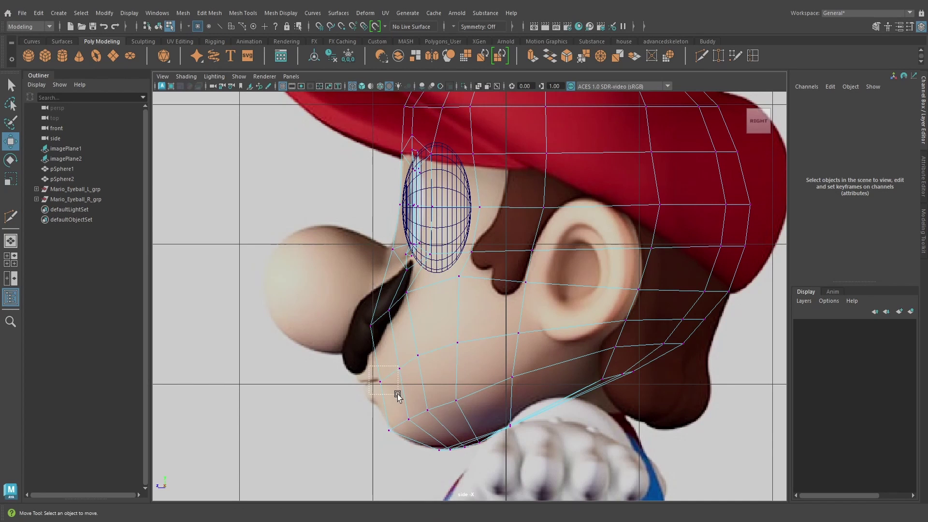
left_click_drag(397, 393, 399, 369)
left_click_drag(443, 325, 453, 346)
left_click_drag(502, 314, 514, 336)
left_click_drag(606, 335, 620, 364)
left_click_drag(614, 307, 613, 312)
left_click_drag(501, 395, 519, 369)
left_click_drag(513, 331, 513, 334)
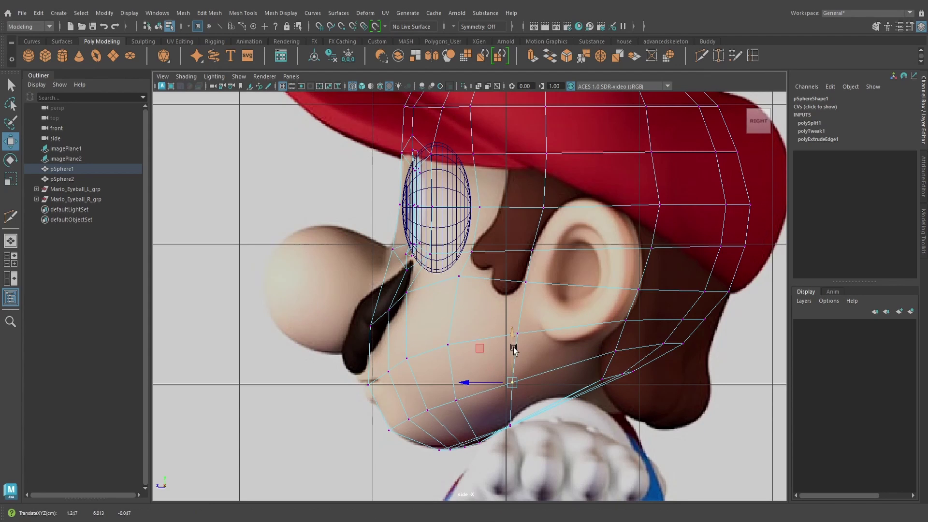
middle_click_drag(479, 395, 491, 385, "alt")
- Examine the smoothed, textured head in perspective with both eyeballs in place
key("space")
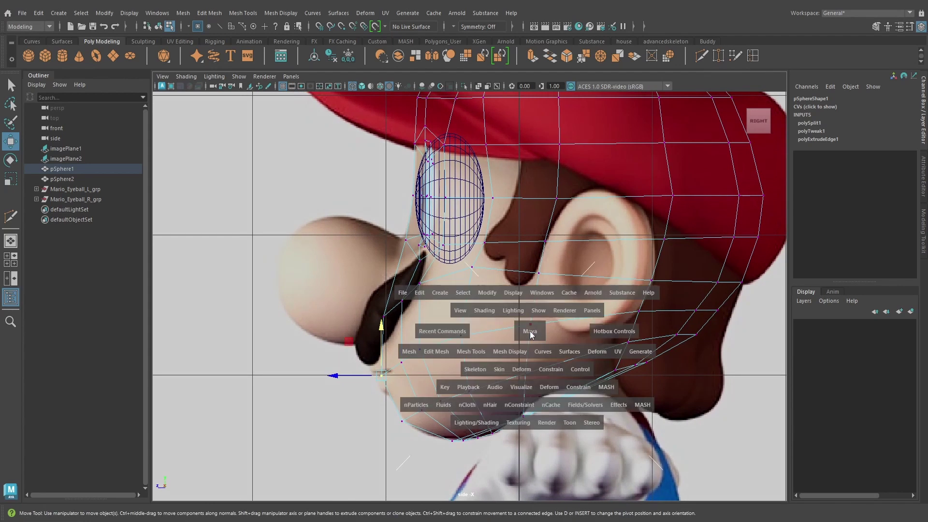
left_click(529, 331)
left_click_drag(515, 363, 531, 338, "alt")
key("5")
key("4")
key("6")
key("3")
key("F8")
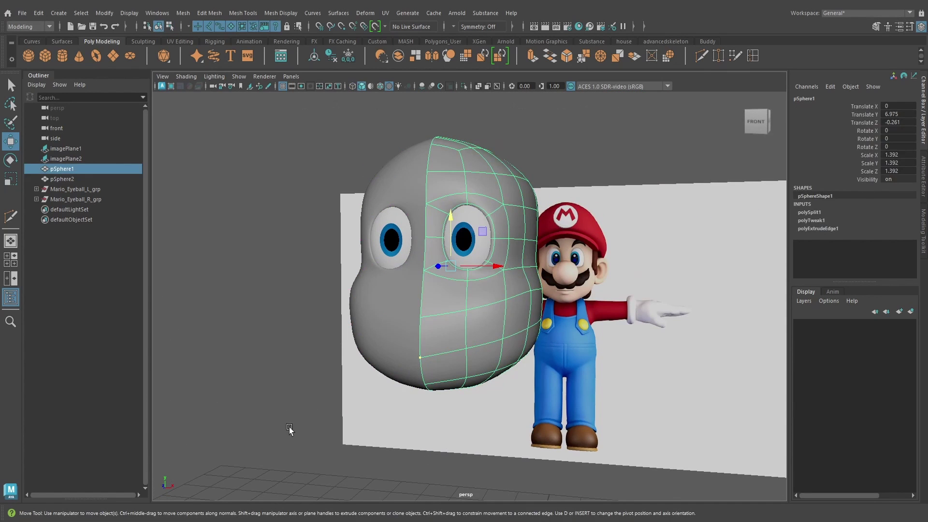
left_click(290, 429)
- Delete the rear triangular faces around the pole on the underside of pSphere1 to open a hole for the neck
left_click_drag(542, 314, 482, 312, "alt")
left_click(477, 370)
key("1")
scroll(482, 312, "up", 4)
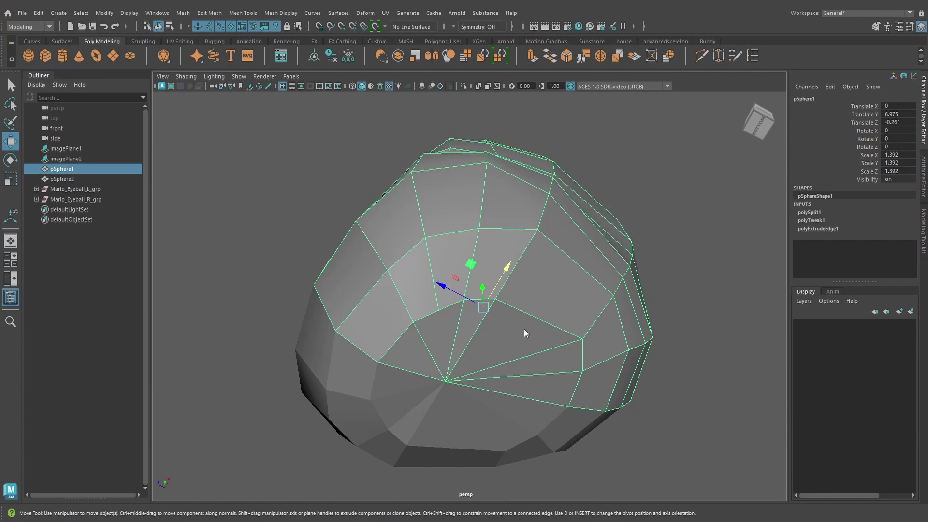
right_click_drag(524, 329, 519, 260)
left_click(507, 343)
key("q")
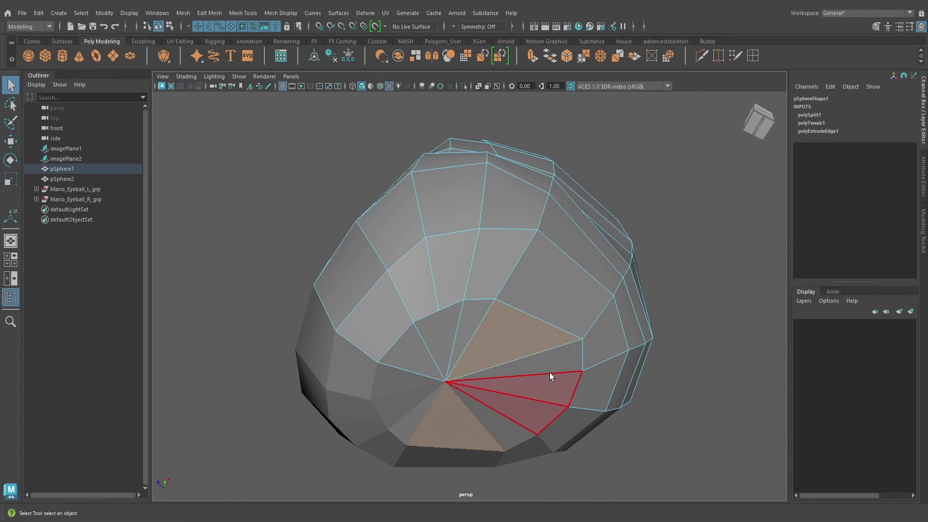
left_click(547, 367, "shift")
left_click(538, 386, "shift")
key("Delete")
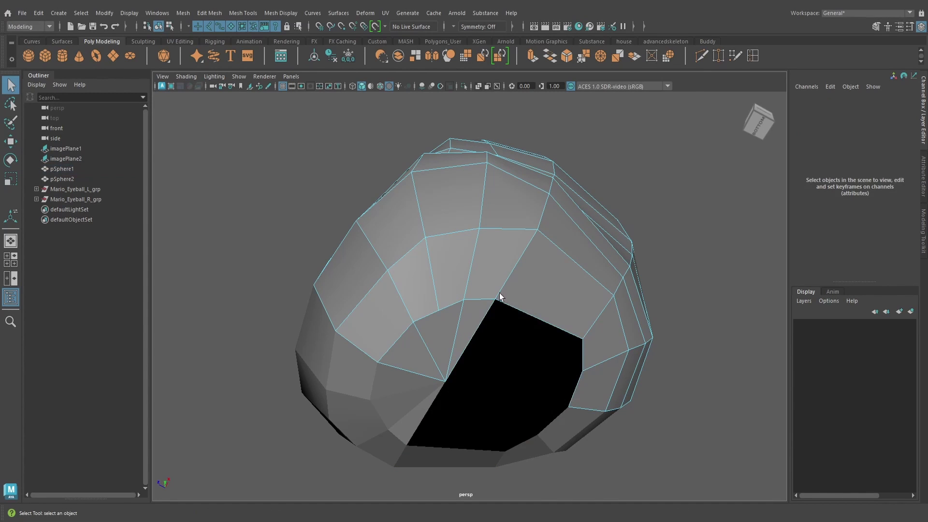
- Delete the remaining edges that fan out from the pole under the chin
left_click_drag(500, 296, 445, 378, "alt")
right_click_drag(427, 232, 427, 387)
right_click_drag(426, 214, 425, 213)
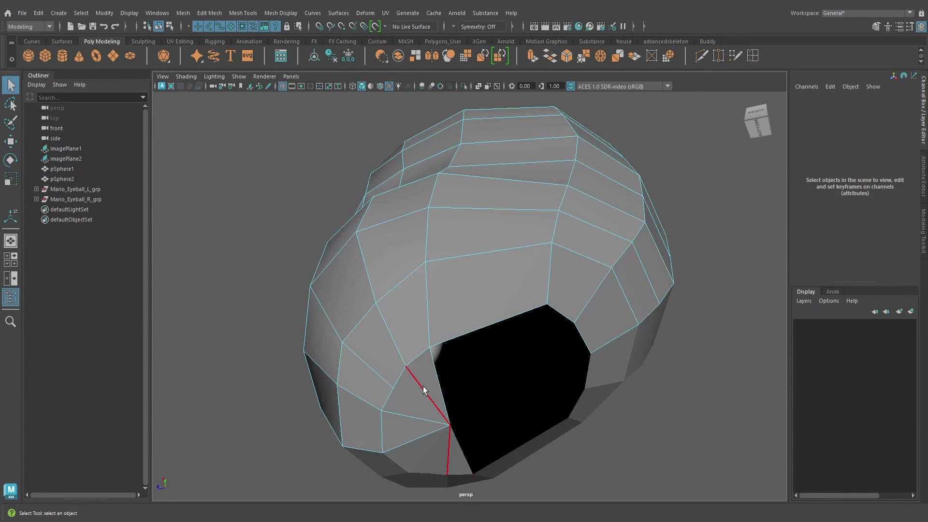
left_click(422, 387)
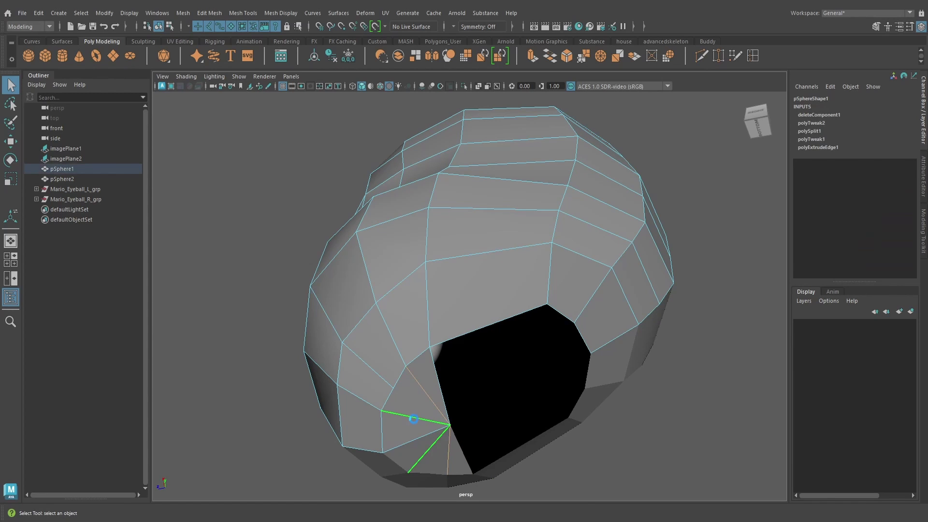
key("Delete")
key("w")
left_click(413, 419)
- Cut two new edges across the under-chin face with Multi-Cut, from the outer loop vertices to the center line
left_click_drag(413, 419, 422, 405, "alt")
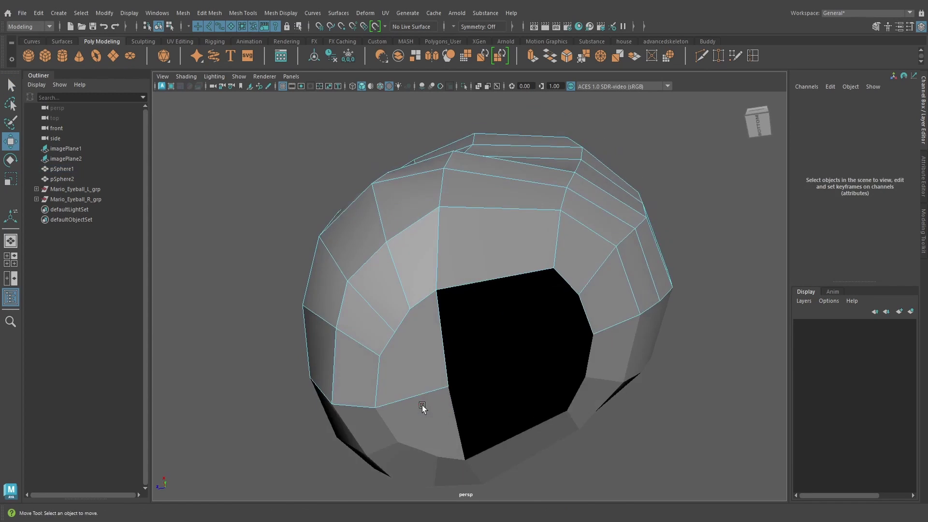
scroll(423, 402, "up", 2)
middle_click_drag(424, 398, 481, 365, "alt")
left_click(700, 56)
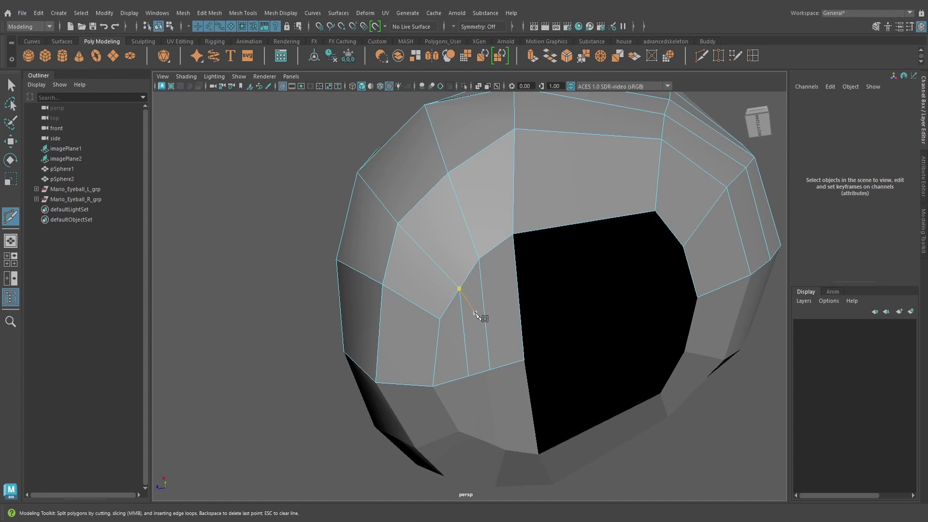
key("q")
key("w")
- Reposition the center and side vertices of the neck opening to even out its outline
right_click_drag(515, 338, 468, 232)
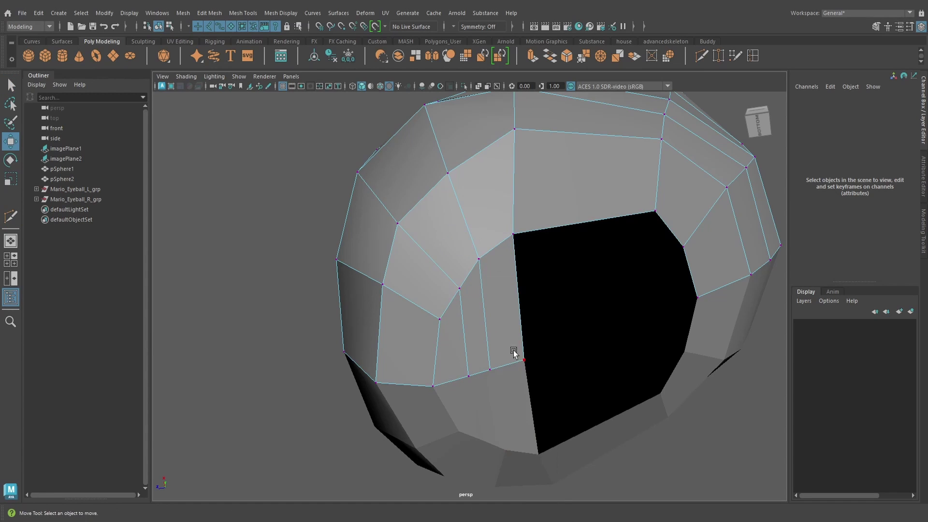
left_click(525, 360)
left_click_drag(510, 366, 559, 223)
left_click(512, 133)
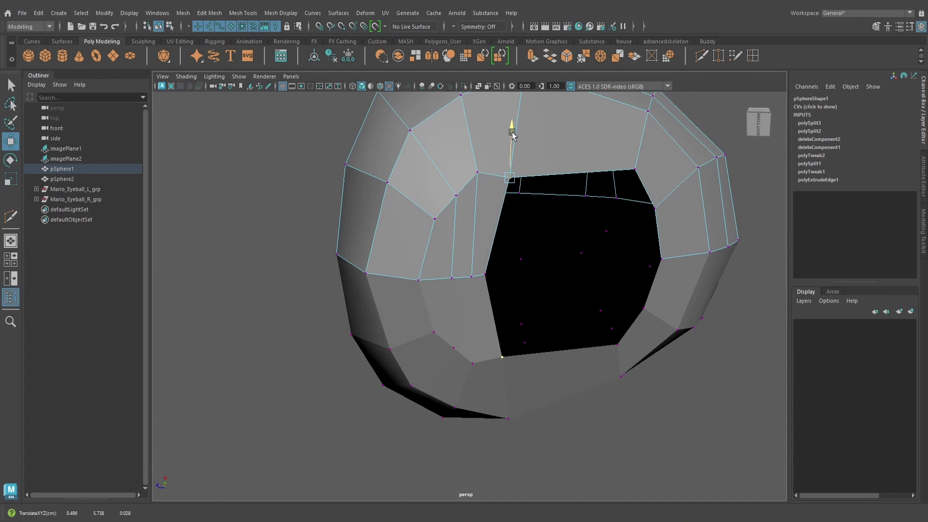
left_click_drag(513, 133, 512, 141)
left_click(633, 171)
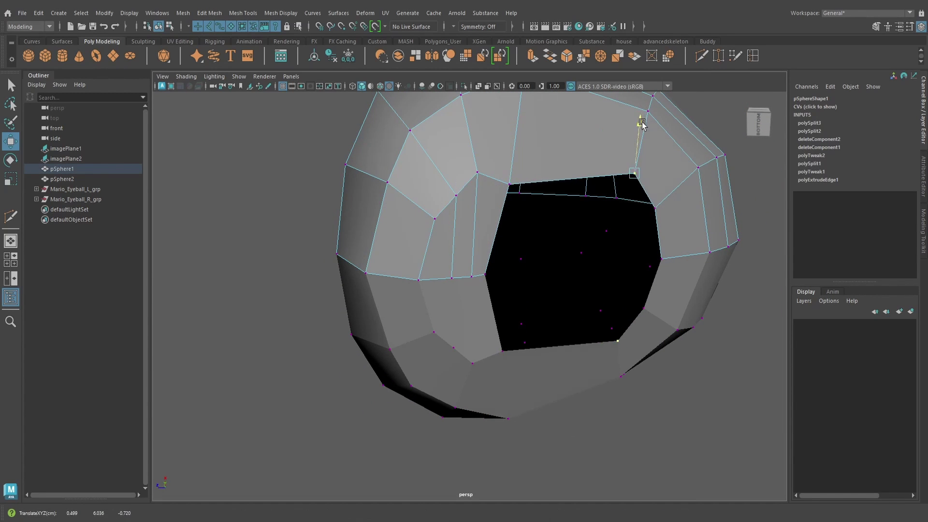
left_click(655, 208)
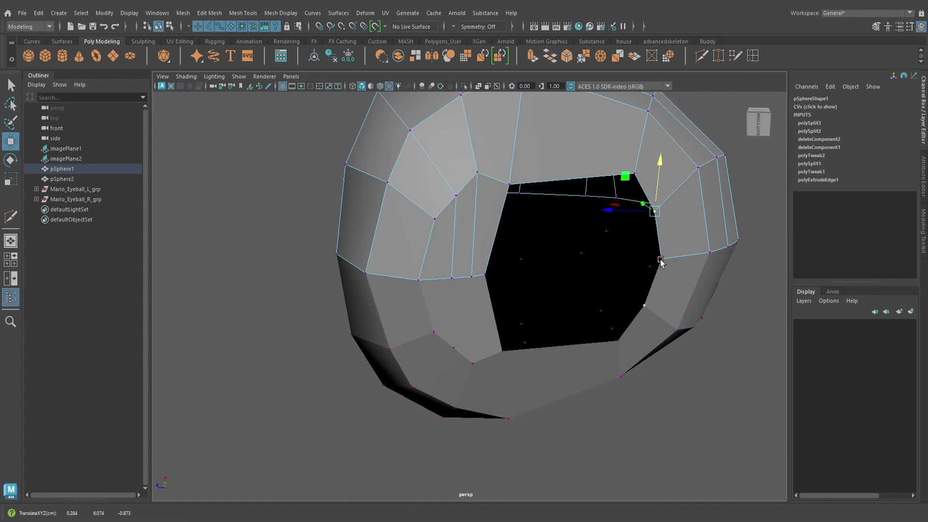
left_click_drag(661, 261, 620, 194, "alt")
- Fine-tune the rear and front side vertices of the neck opening in smooth preview to round it
left_click(591, 150)
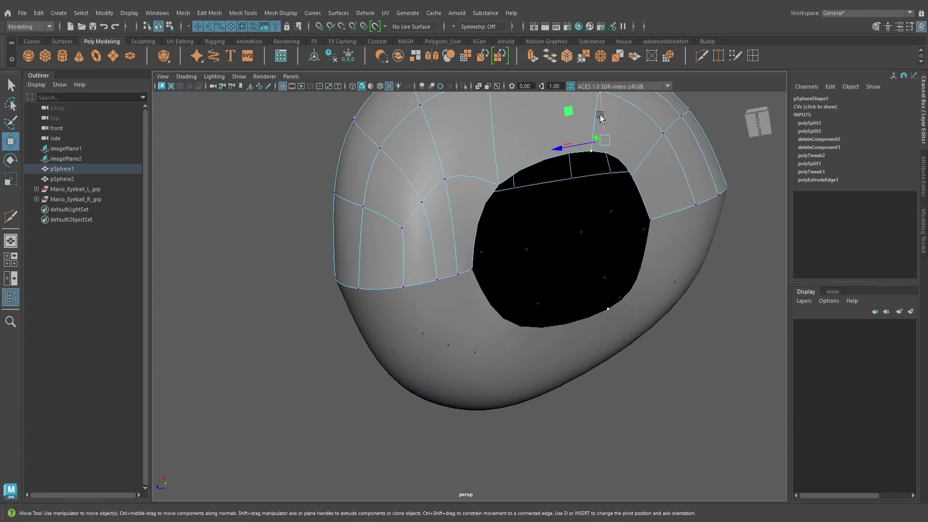
left_click_drag(599, 112, 600, 115)
left_click(500, 184)
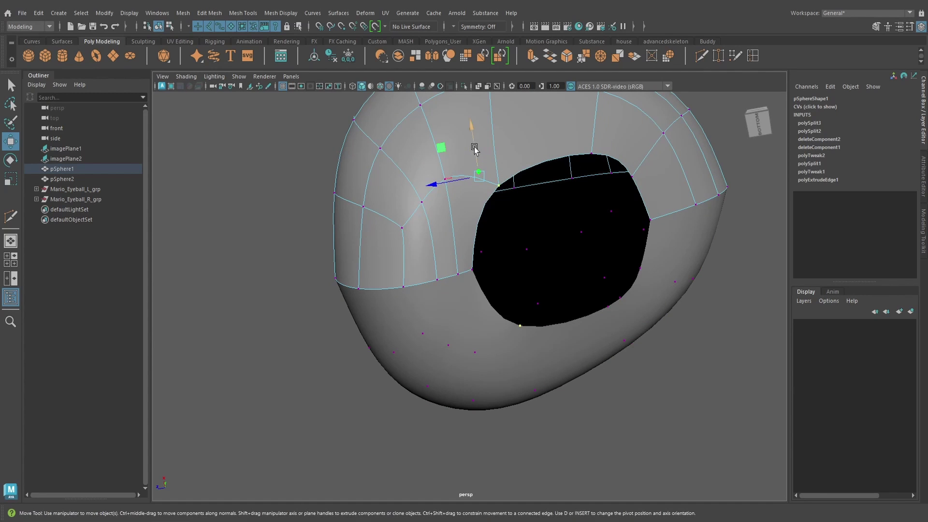
left_click_drag(474, 150, 564, 160, "alt")
- Extrude the border edges of the neck opening downward to form a short neck
left_click(577, 161)
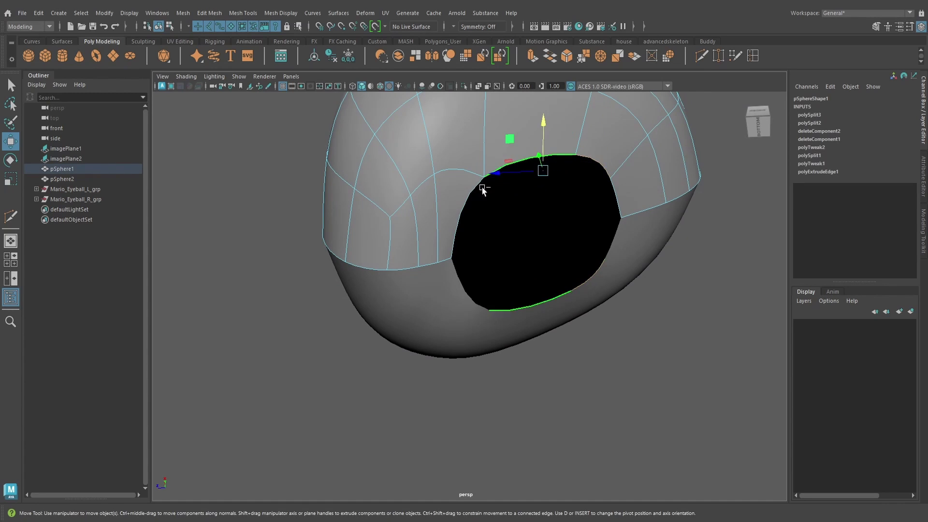
left_click(462, 208, "shift")
key("1")
left_click_drag(623, 190, 653, 236, "alt")
left_click(532, 60)
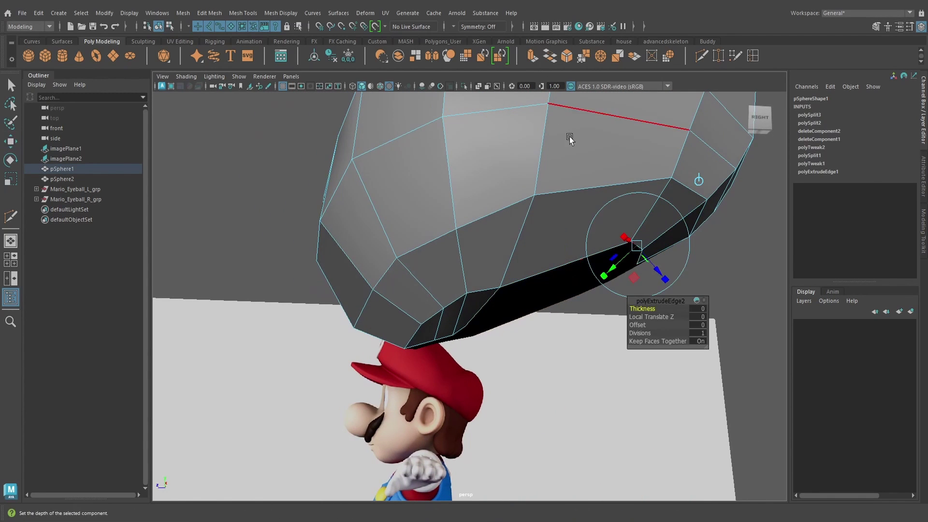
key("w")
left_click_drag(566, 232, 560, 334)
key("3")
- Review the smoothed head and extruded neck in object mode and undo the last few actions
right_click_drag(484, 232, 532, 217)
left_click_drag(425, 265, 710, 370, "alt")
left_click(677, 369)
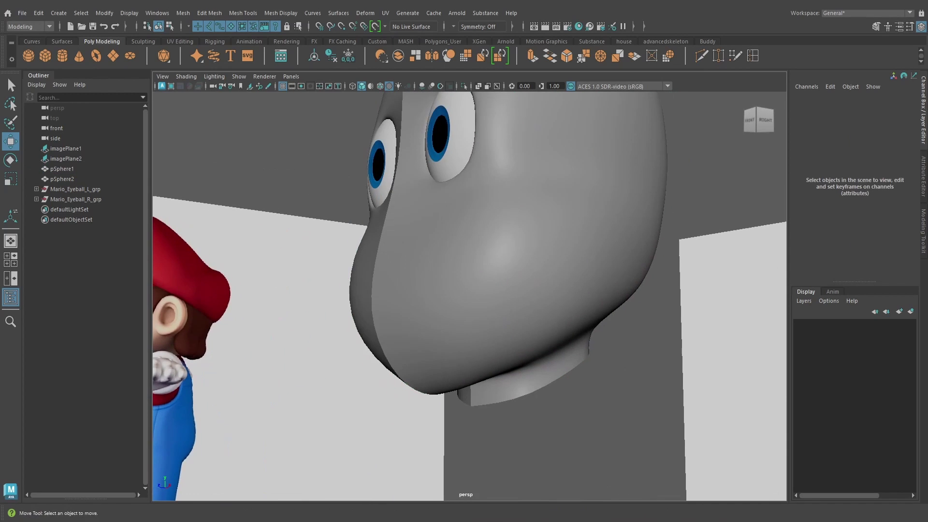
key("ctrl+z")
key("ctrl+z")
key("ctrl+z")
key("ctrl+z")
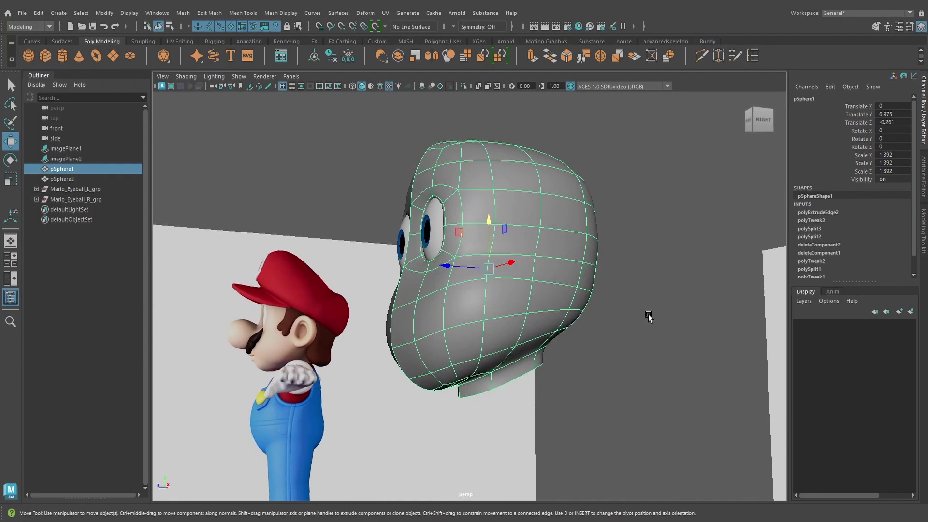
- Shift the lower back-of-head vertices slightly forward in the wireframe side view
key("1")
left_click_drag(642, 303, 598, 289, "alt")
key("space")
left_click_drag(598, 289, 624, 289)
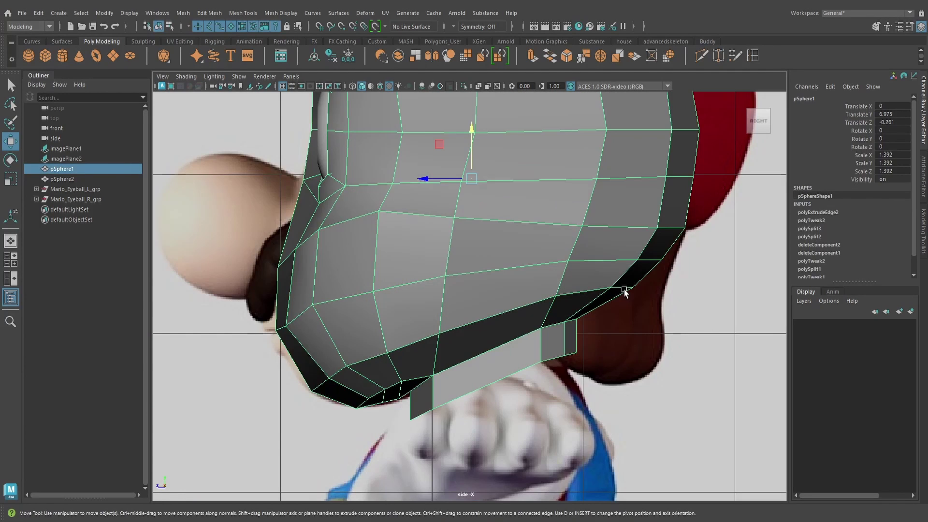
key("4")
right_click_drag(625, 238, 628, 227)
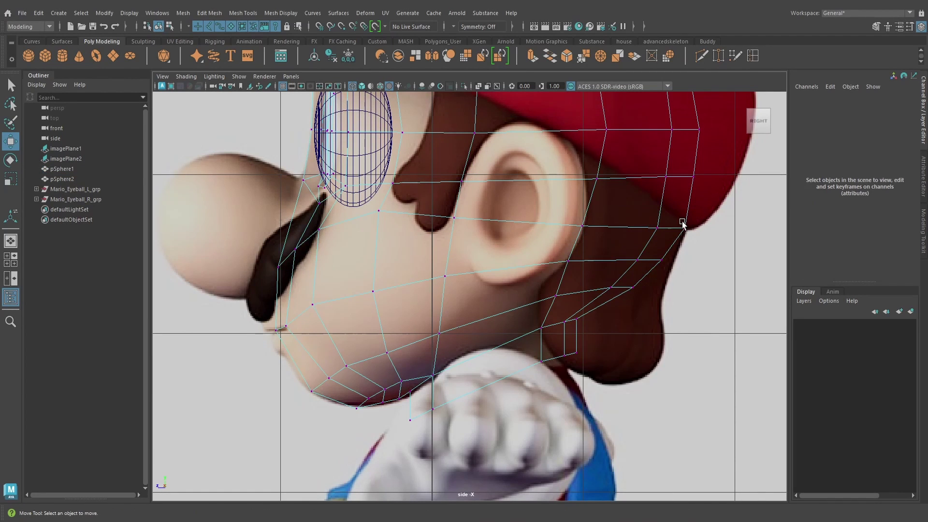
left_click_drag(694, 237, 696, 239)
left_click_drag(652, 227, 653, 306)
left_click_drag(601, 288, 599, 288)
- Move the rear vertices of the neck's upper and lower borders forward and slightly down to follow the neck in the side reference
middle_click_drag(588, 348, 640, 332, "alt")
scroll(636, 329, "up", 1)
left_click_drag(596, 291, 677, 322)
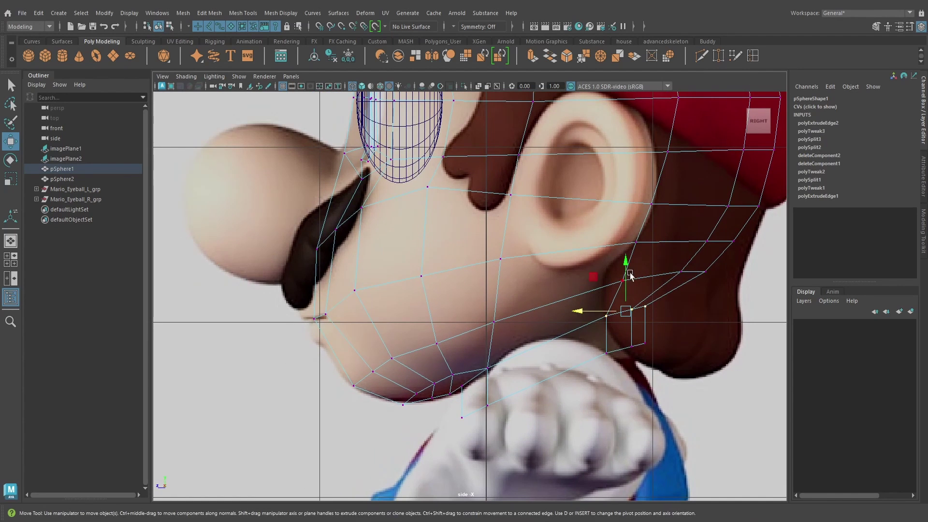
left_click_drag(627, 271, 627, 276)
left_click_drag(614, 315, 618, 356)
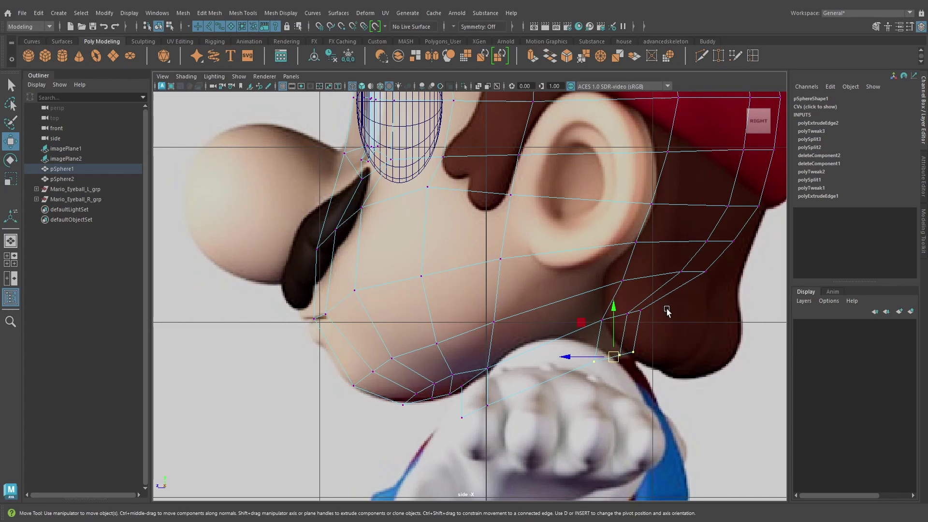
left_click(615, 302)
left_click(606, 311)
right_click_drag(606, 310, 583, 308)
mouse_move(594, 303)
left_mouse_down()
mouse_move(641, 329)
mouse_move(594, 317)
left_mouse_up()
left_click_drag(616, 281, 616, 283)
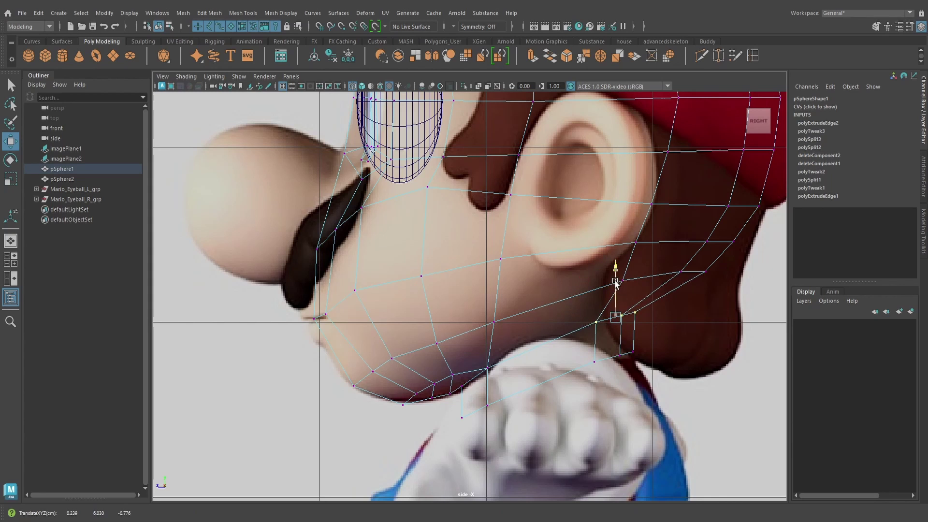
left_click_drag(599, 317, 589, 322)
- Move the vertices behind the jaw and on the lower back of the head slightly forward to smooth the contour
left_click(630, 285)
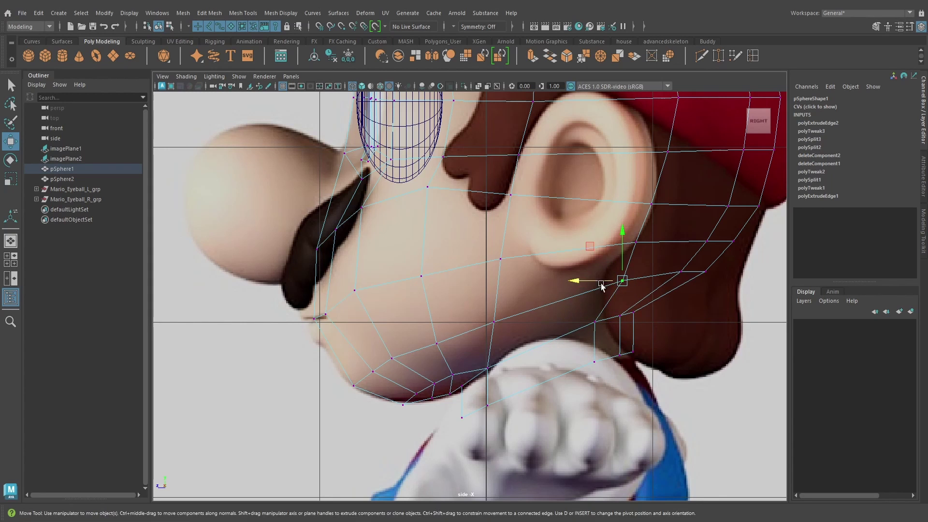
left_click_drag(600, 285, 596, 284)
mouse_move(661, 261)
left_mouse_down()
mouse_move(711, 293)
mouse_move(674, 271)
left_mouse_up()
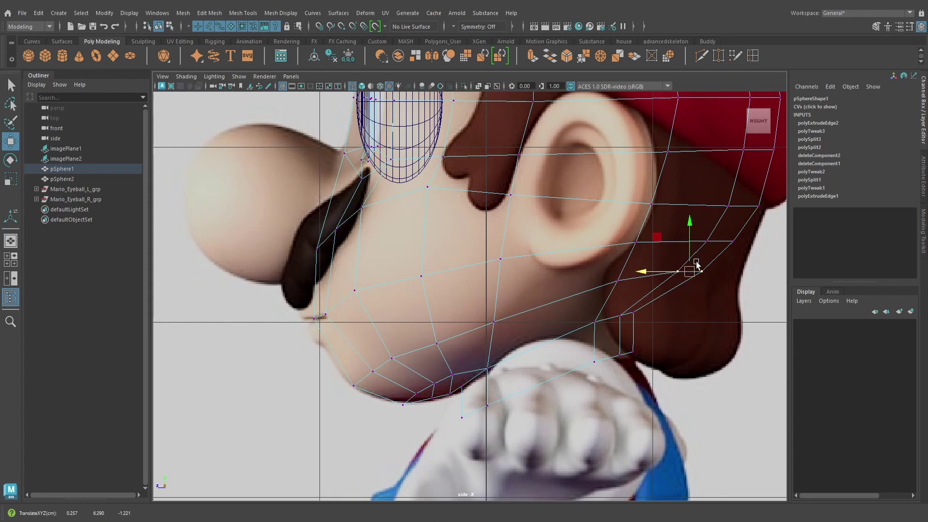
middle_click_drag(696, 265, 666, 322, "alt")
left_click_drag(683, 242, 752, 274)
left_click_drag(689, 263, 686, 264)
middle_click_drag(706, 261, 685, 311, "alt")
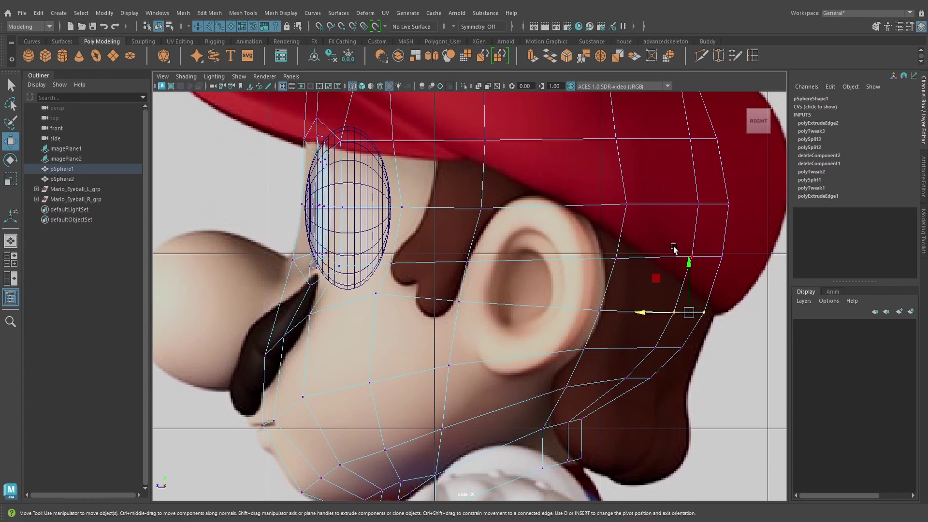
- Lower the vertices along the underside of the chin slightly to follow the jaw contour in the side reference
left_click_drag(671, 243, 736, 283)
scroll(625, 319, "up", 2)
middle_click_drag(571, 432, 634, 284, "alt")
middle_click_drag(537, 323, 619, 286, "alt")
scroll(602, 304, "up", 2)
left_click_drag(514, 293, 532, 307)
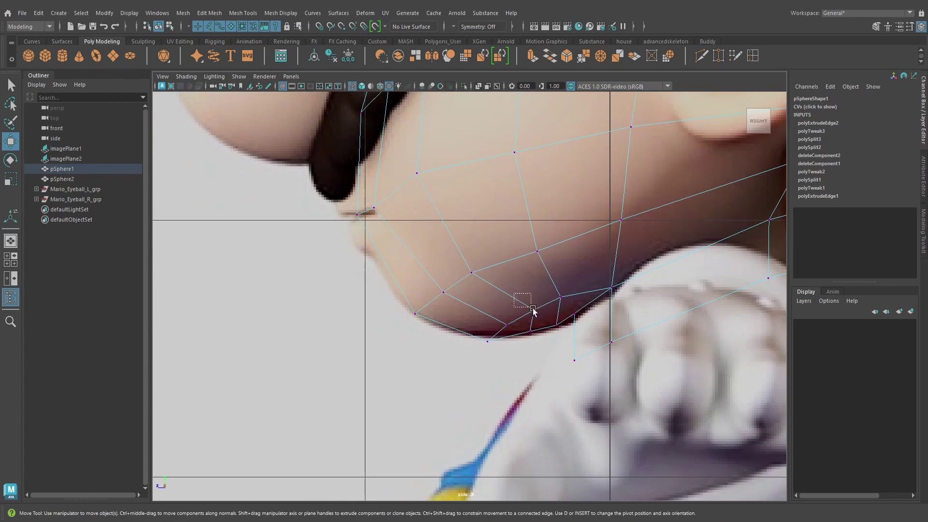
left_click_drag(534, 270, 567, 258)
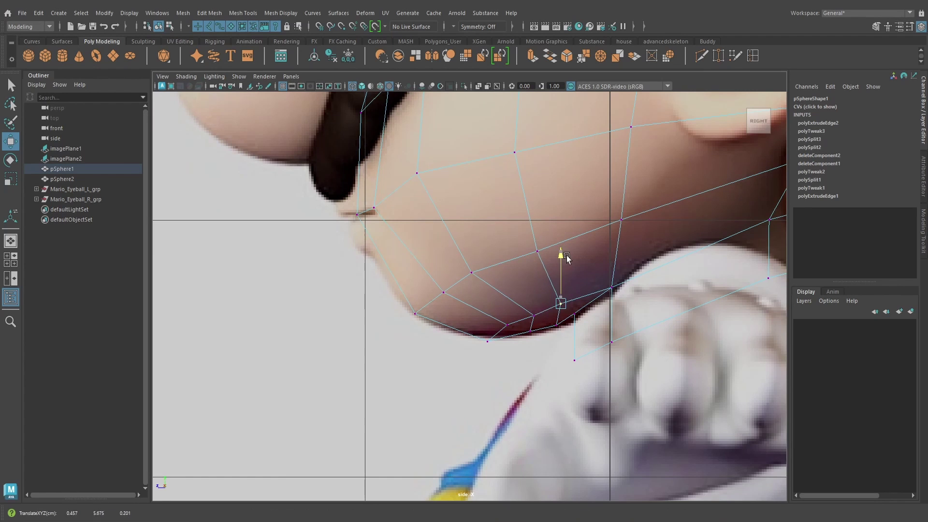
left_click_drag(494, 331, 515, 315)
left_click_drag(508, 279, 507, 284)
- Move the vertex where the jaw meets the neck slightly down to match the side reference
middle_click_drag(606, 319, 555, 338, "alt")
left_click_drag(521, 324, 531, 340)
left_click(563, 297)
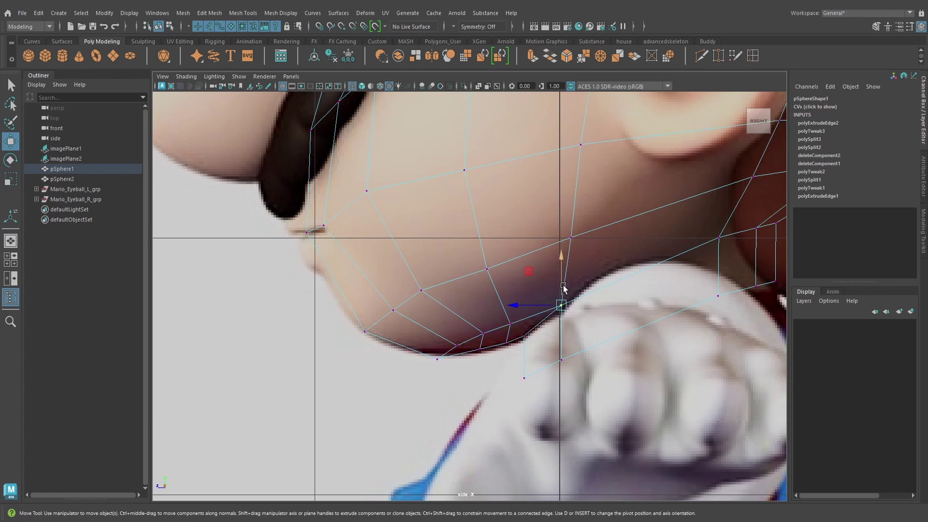
left_click_drag(562, 271, 562, 276)
middle_click_drag(620, 289, 595, 278, "alt")
scroll(596, 280, "down", 6)
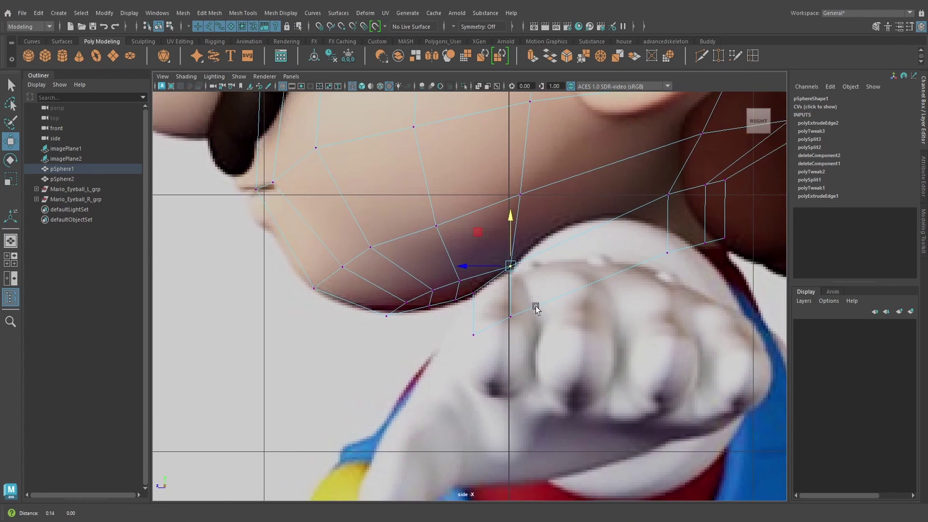
scroll(521, 298, "up", 2)
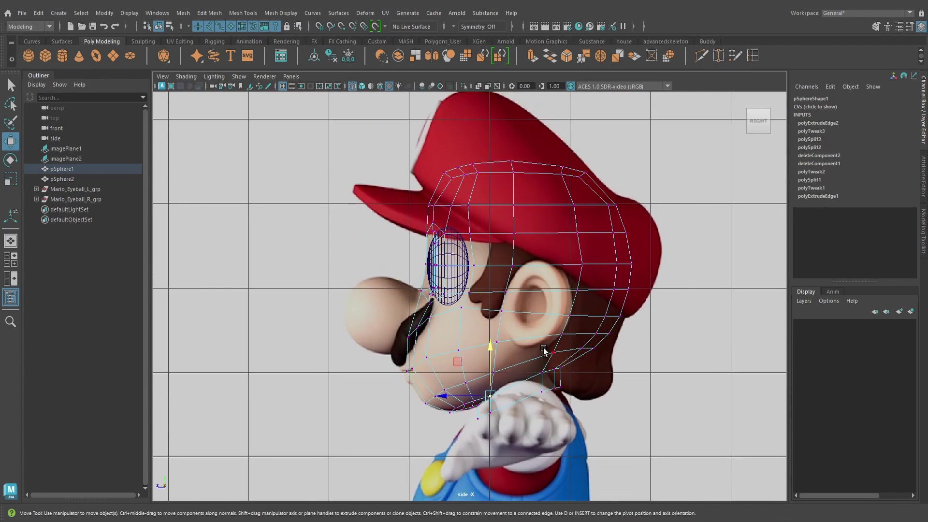
- Review the head in perspective in object mode, with smooth preview and textured shading
key("space")
left_click_drag(543, 309, 544, 282)
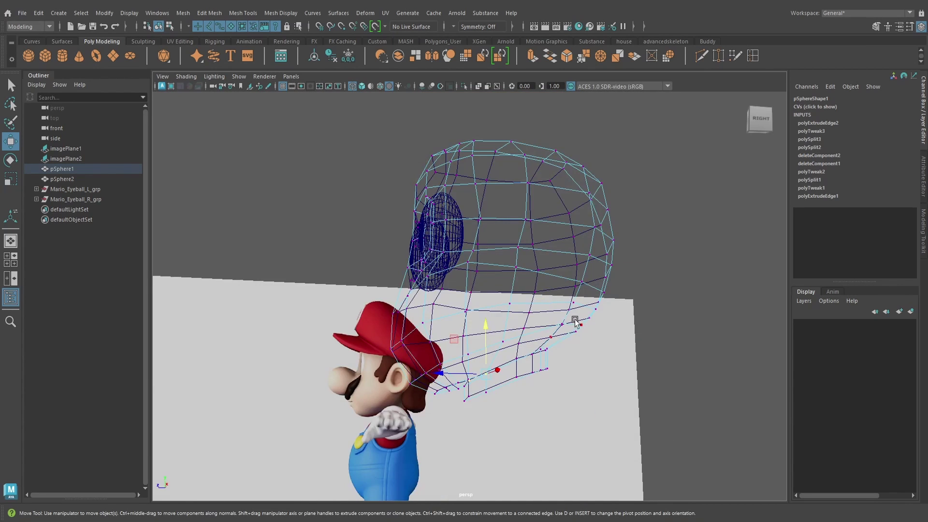
key("5")
left_click_drag(569, 315, 548, 283, "alt")
right_click_drag(548, 282, 594, 259)
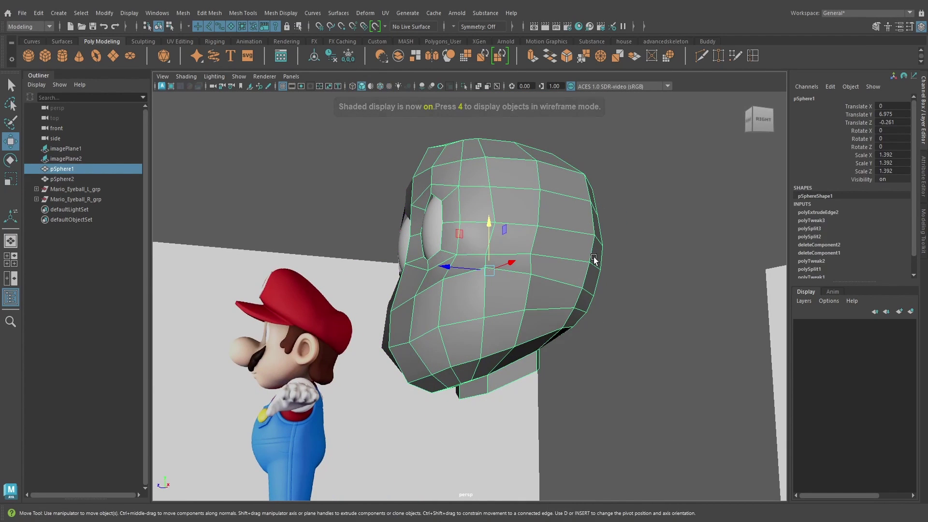
key("3")
key("6")
left_click(632, 268)
mouse_move(556, 339)
left_mouse_down("alt")
mouse_move(629, 352)
mouse_move(514, 361)
mouse_move(554, 364)
left_mouse_up("alt")
scroll(598, 354, "down", 3)
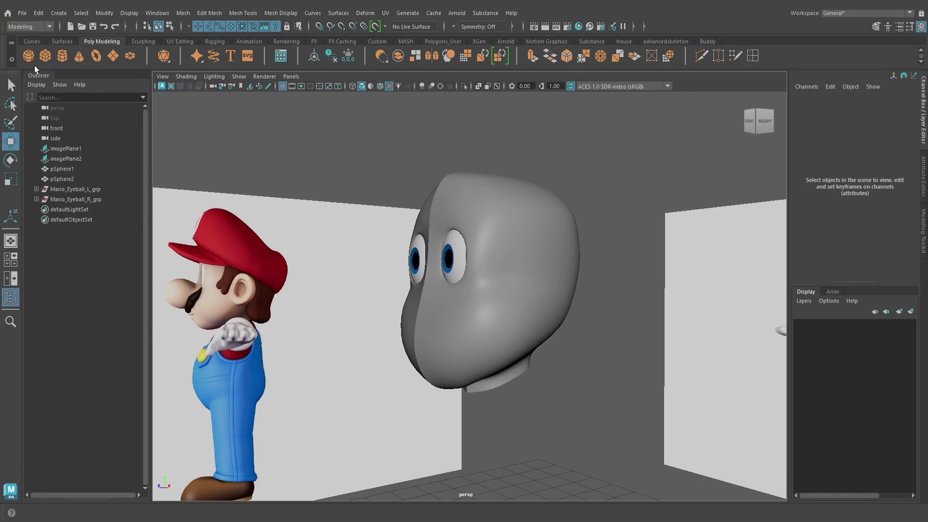
- Create a polygon sphere and place it in front of the face at Translate Y 6.749 and Translate Z 2.655
key("g")
scroll(493, 389, "down", 6)
left_click_drag(468, 413, 468, 265)
left_click_drag(464, 308, 415, 268)
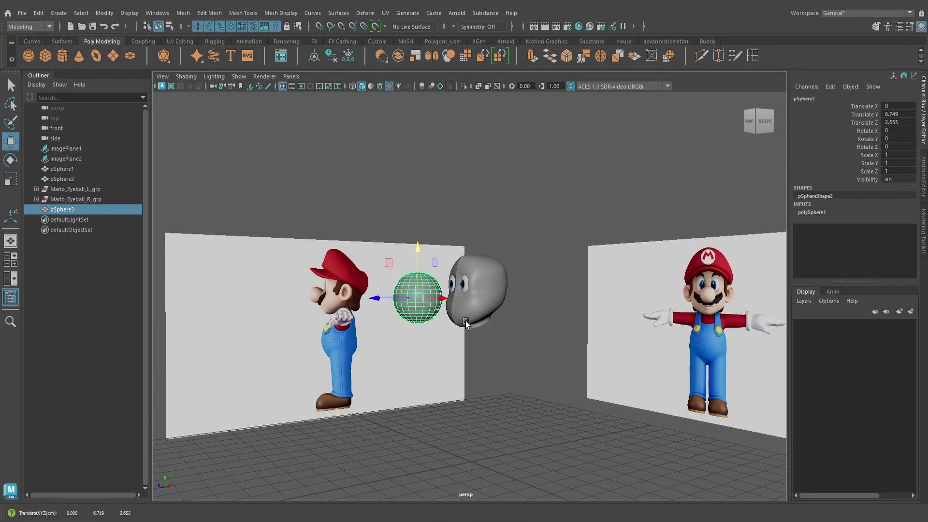
scroll(425, 324, "up", 5)
middle_click_drag(425, 323, 480, 360, "alt")
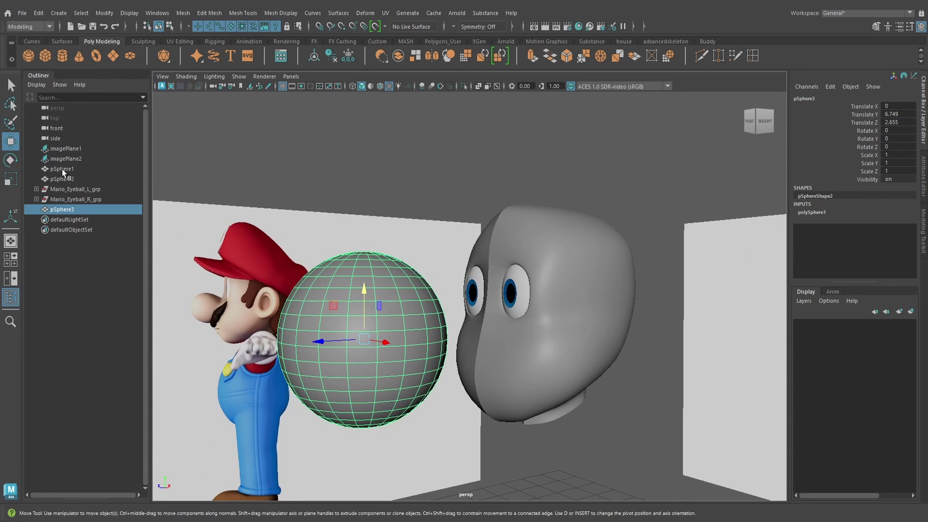
- Rotate the new sphere 90 degrees around X so its pole points forward
left_click(10, 161)
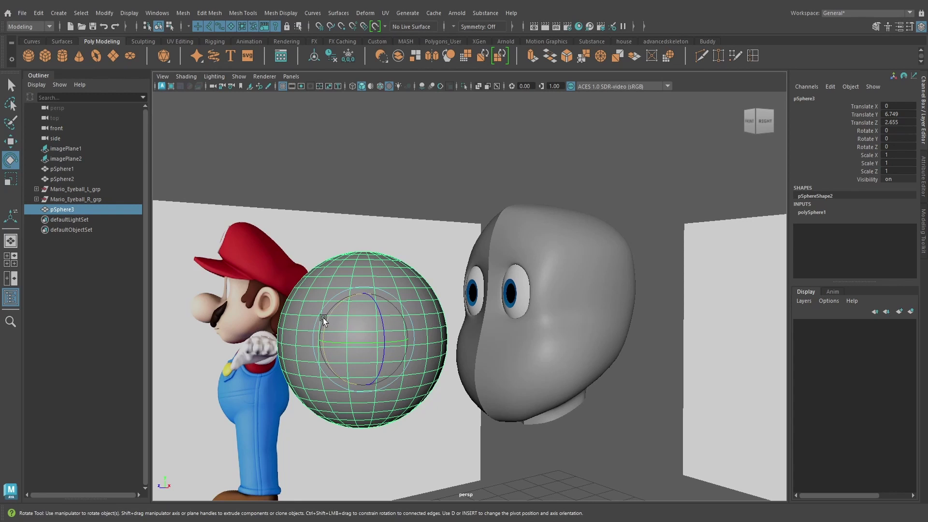
left_click_drag(333, 313, 331, 375)
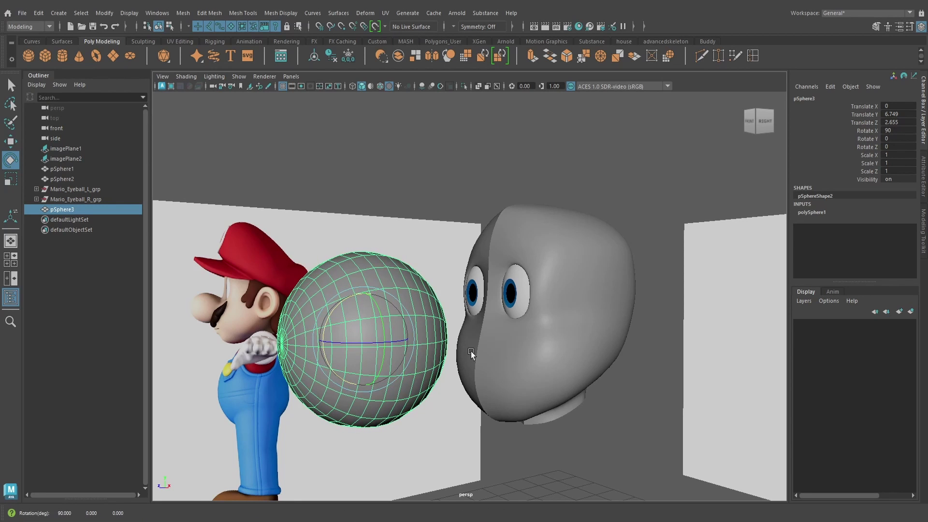
left_click_drag(446, 354, 483, 344, "alt")
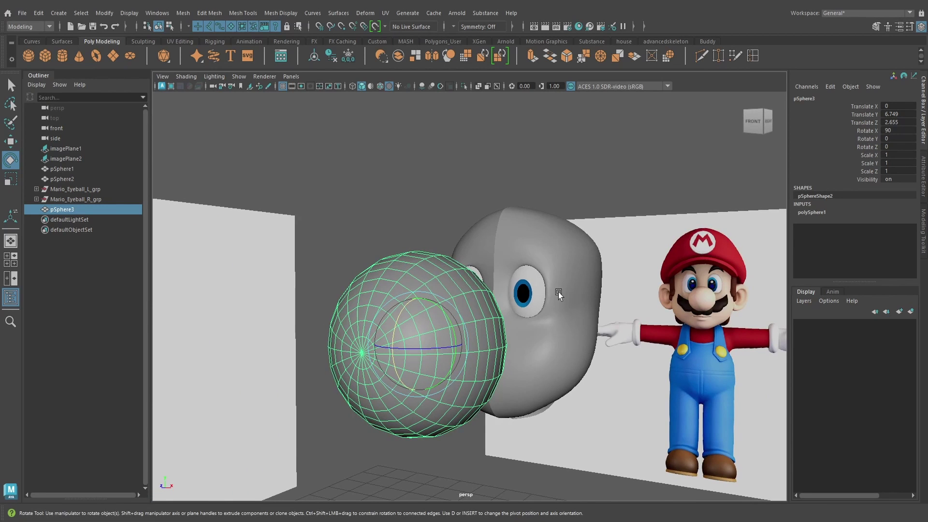
left_click_drag(558, 293, 386, 336, "alt")
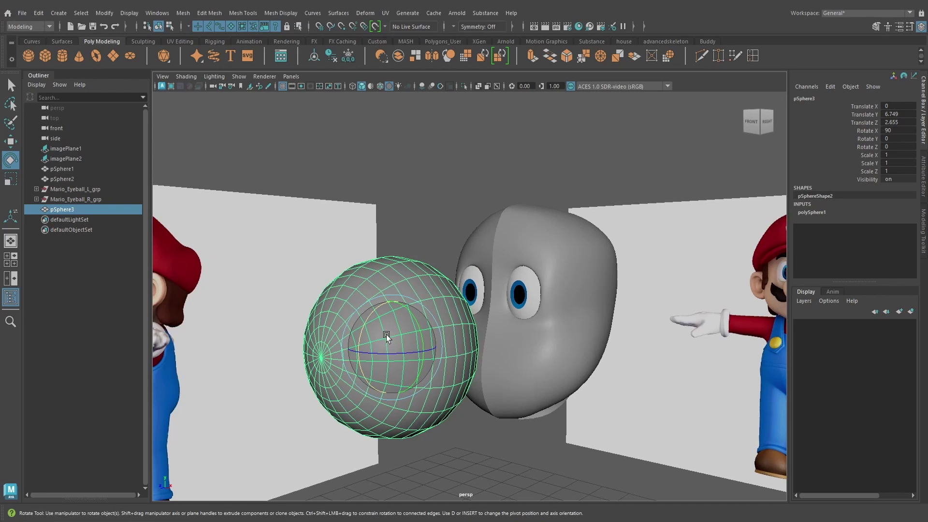
- Set the nose sphere's Subdivisions Axis to 8 and Subdivisions Height to 5
left_click(816, 213)
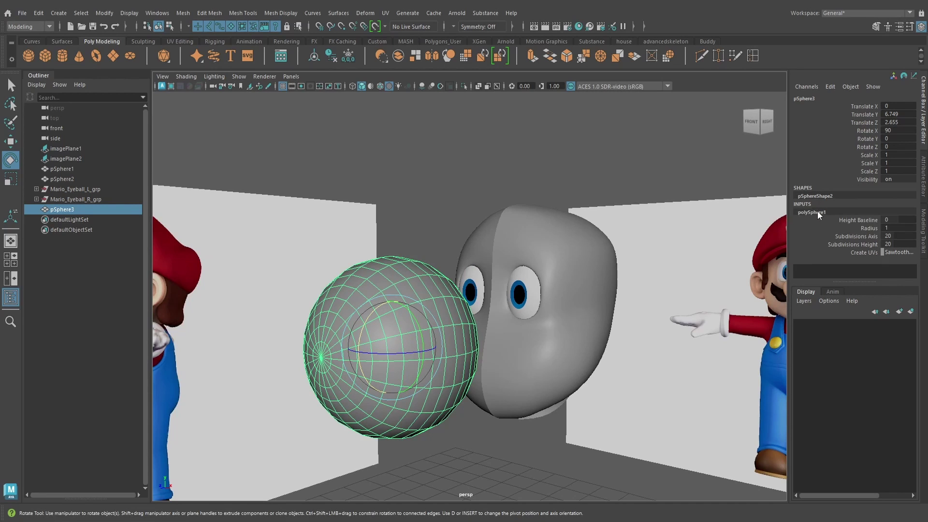
left_click(892, 235)
type("8")
key("Return")
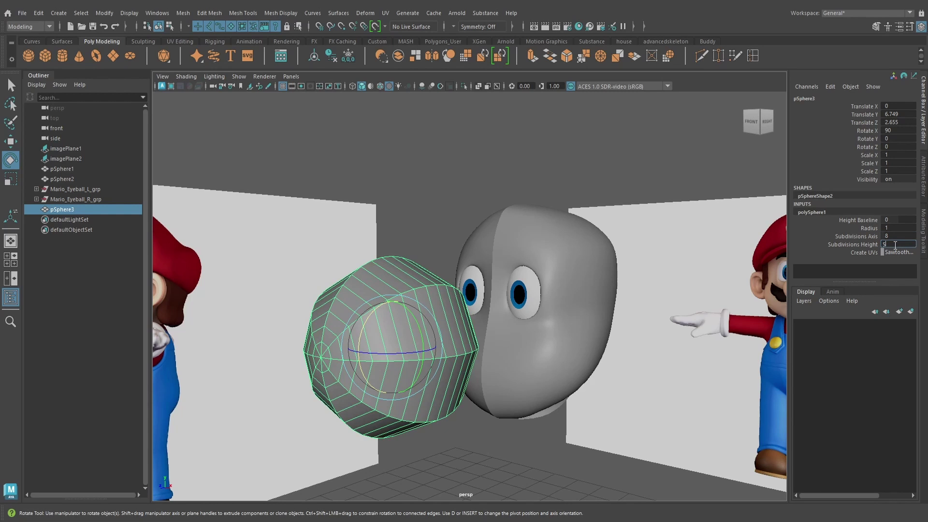
key("Return")
left_click_drag(666, 324, 454, 315, "alt")
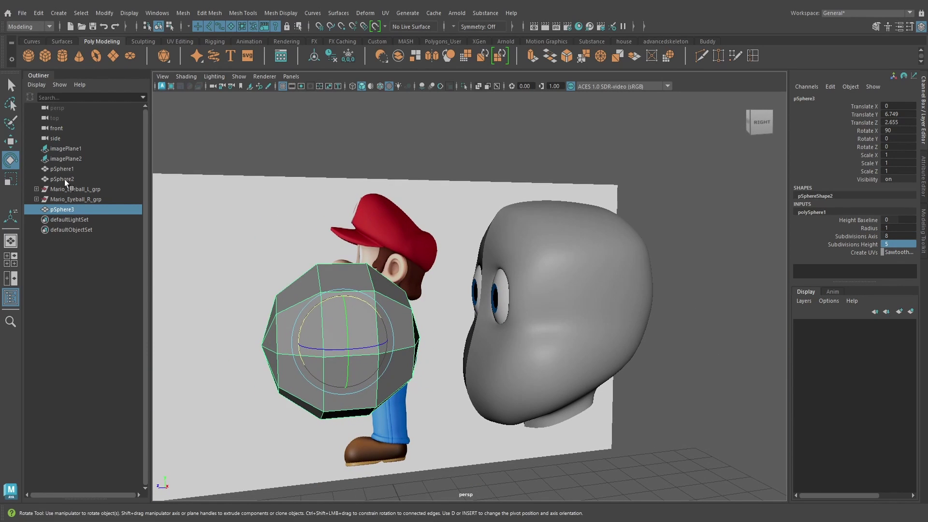
- Scale the sphere uniformly to 0.499 and move it onto the nose in the side reference at Translate Z 1.55
left_click(11, 179)
left_click_drag(366, 263, 357, 262, "alt")
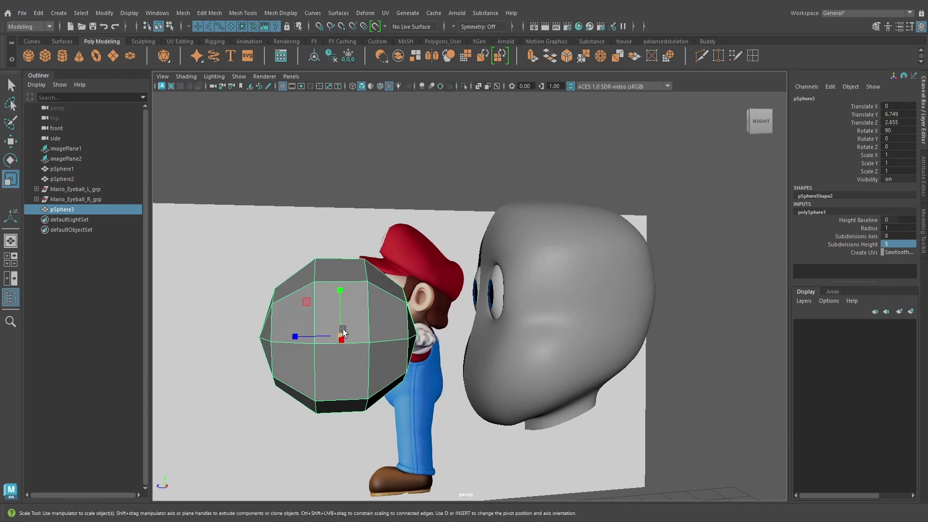
left_click_drag(342, 329, 381, 334)
key("w")
key("space")
left_click_drag(468, 330, 513, 332)
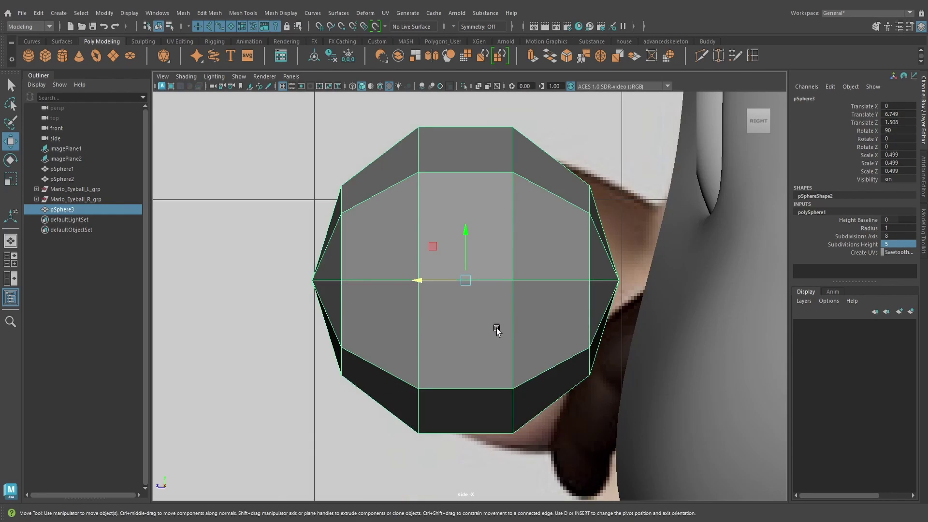
key("4")
scroll(496, 328, "down", 5)
scroll(495, 324, "up", 2)
mouse_move(416, 289)
left_mouse_down()
mouse_move(425, 288)
mouse_move(414, 290)
left_mouse_up()
- Delete every other edge radiating from the front pole of the nose sphere to turn the triangles into quads
key("space")
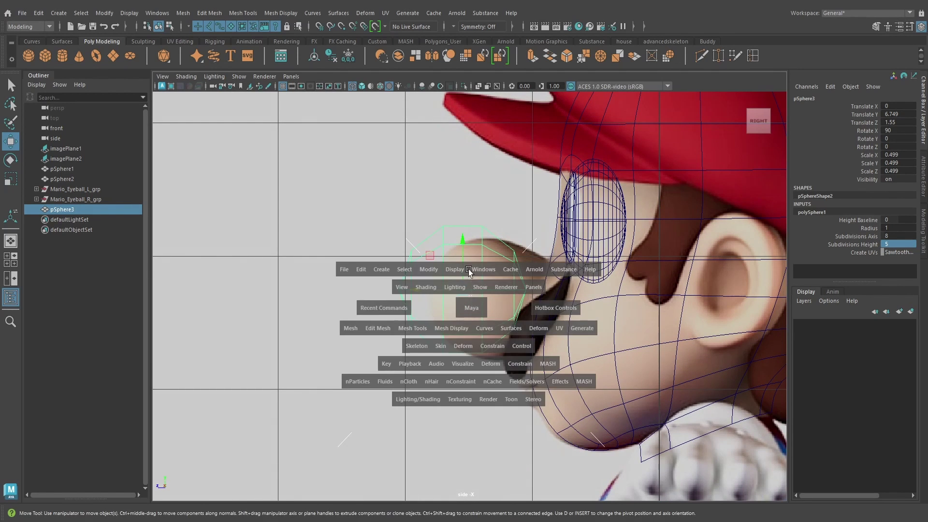
key("3")
key("space")
left_click_drag(467, 279, 467, 252)
mouse_move(437, 315)
left_mouse_down("alt")
mouse_move(469, 319)
mouse_move(439, 332)
mouse_move(471, 324)
left_mouse_up("alt")
key("6")
left_click(411, 294)
scroll(434, 354, "up", 2)
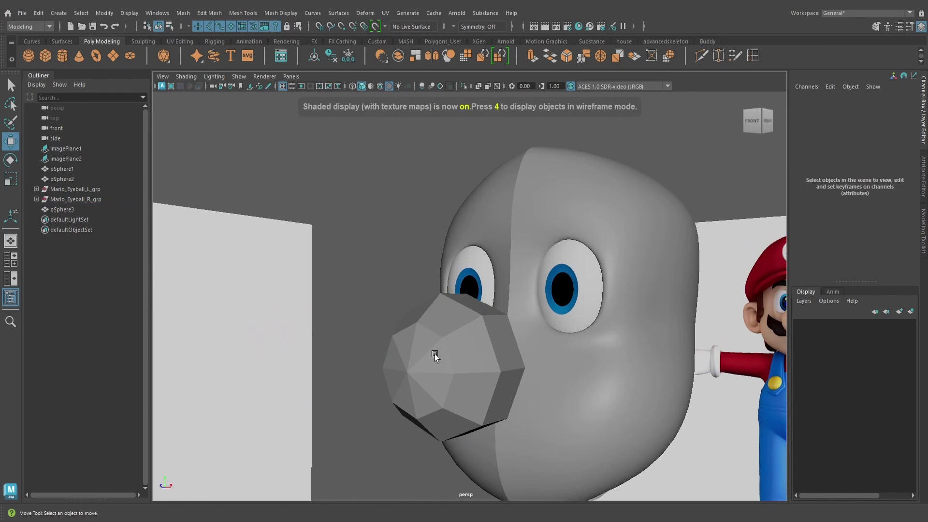
left_click(433, 354)
right_click_drag(442, 357, 440, 204)
left_click(440, 344)
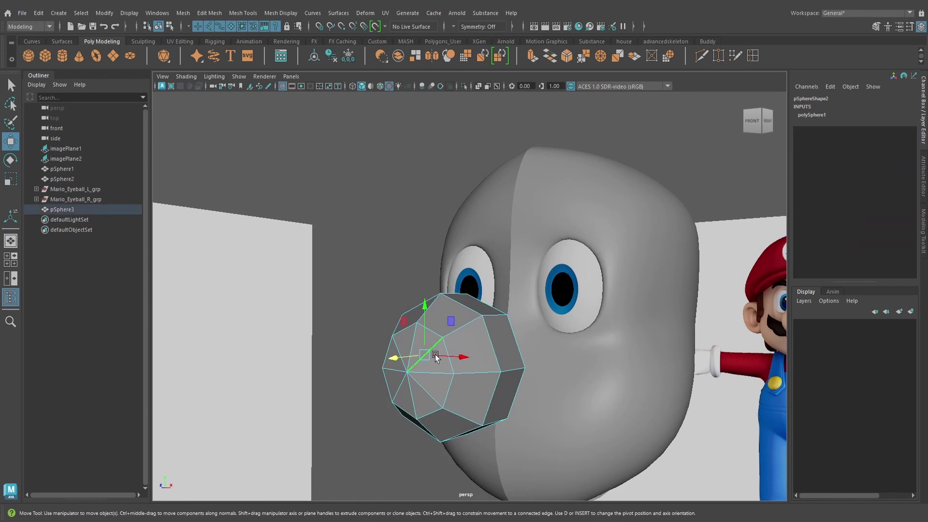
left_click(398, 393, "shift")
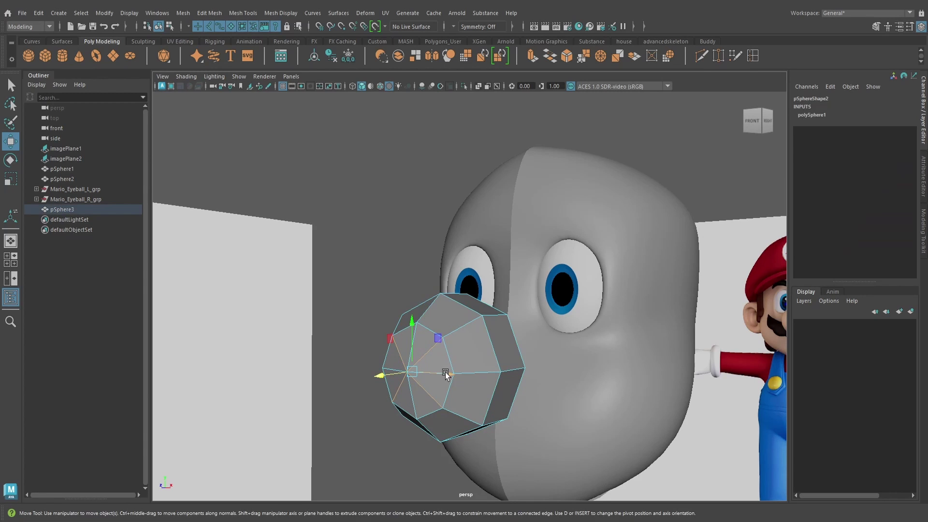
left_click(437, 374)
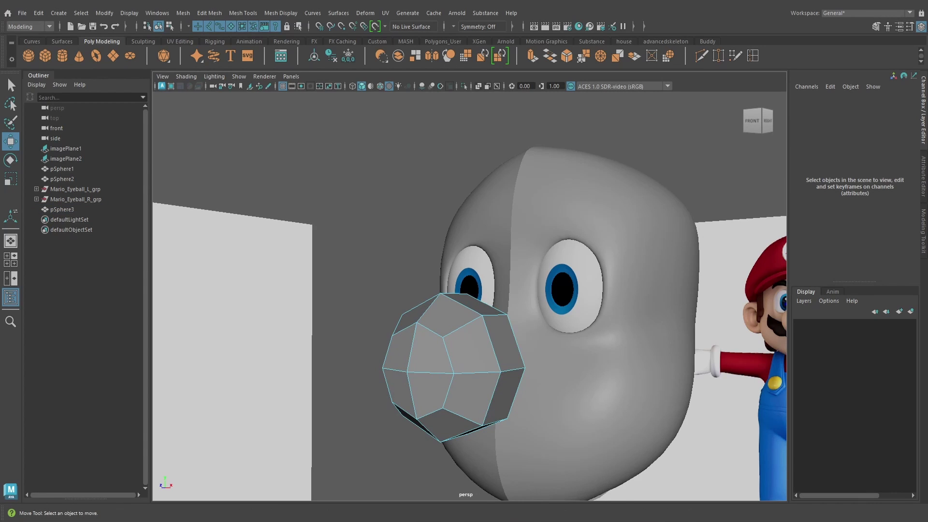
- Delete the triangular faces around the rear pole of the nose sphere facing the head
left_click_drag(503, 369, 424, 352, "alt")
right_click_drag(427, 342, 425, 264)
scroll(450, 340, "up", 4)
left_click(409, 373)
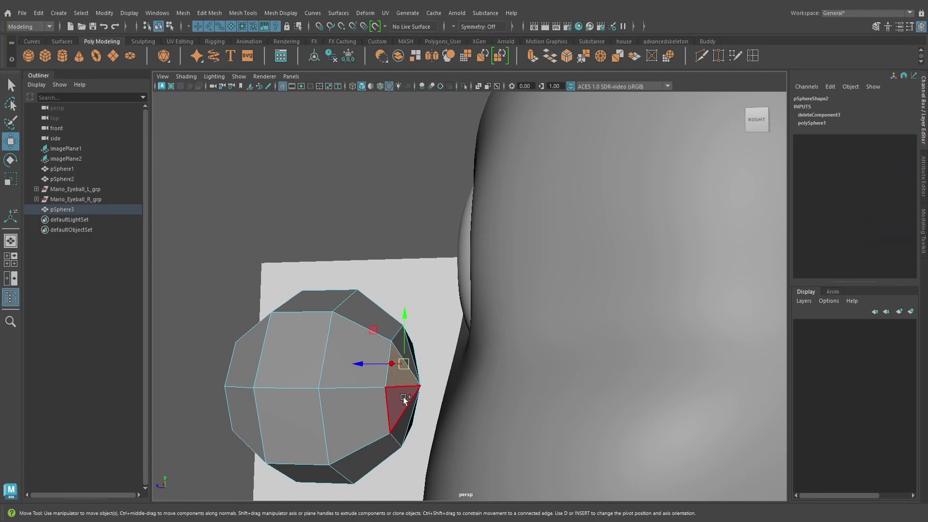
left_click(404, 397, "shift")
left_click_drag(403, 397, 222, 367, "alt")
left_click(416, 391, "shift")
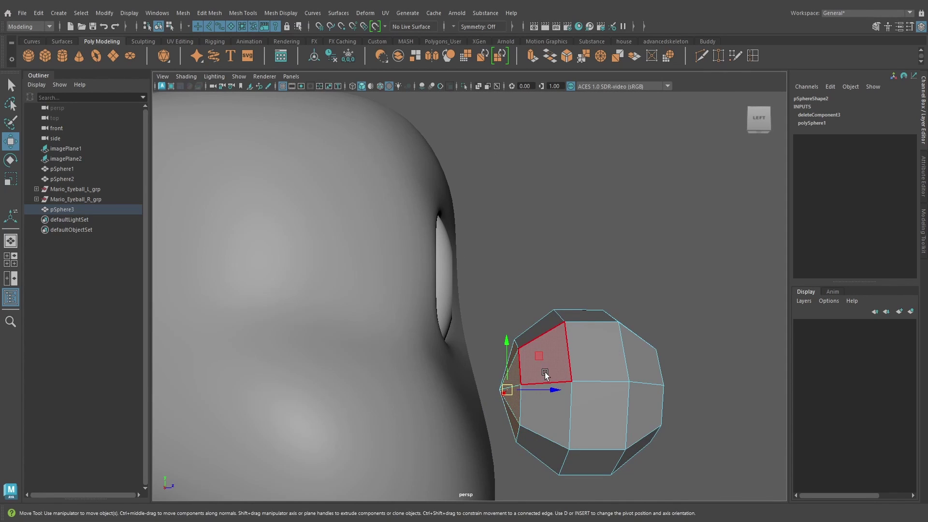
key("Delete")
- Delete the faces on the character's right half of the nose sphere
left_click_drag(598, 389, 535, 394, "alt")
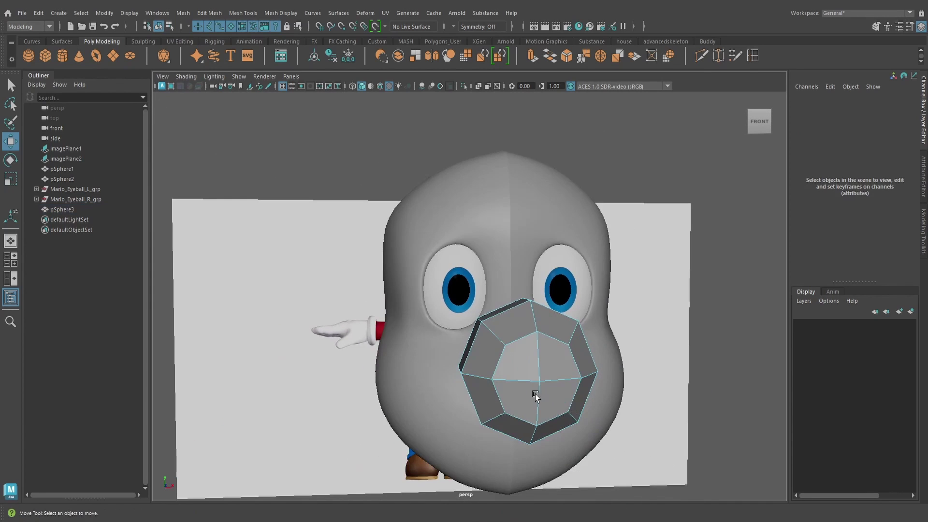
right_click_drag(535, 393, 508, 370, "alt")
left_click_drag(474, 370, 511, 368)
right_click_drag(512, 367, 558, 346, "alt")
key("Delete")
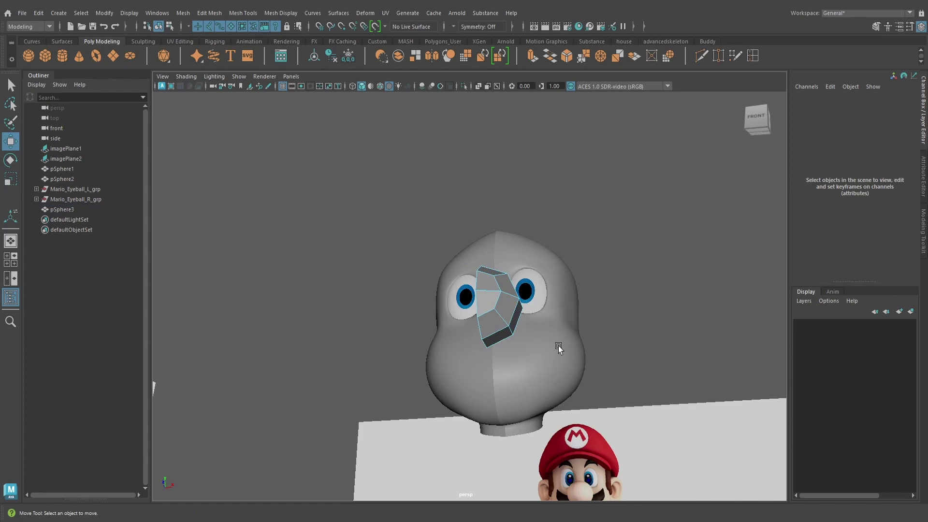
- Move the half nose toward the face in the wireframe side view, to Translate Y 6.743 and Translate Z 1.355
left_click_drag(558, 346, 487, 358, "alt")
left_click(413, 311)
right_click_drag(428, 316, 472, 213)
left_click_drag(442, 346, 425, 392, "alt")
right_click_drag(425, 392, 436, 360, "alt")
key("space")
left_click_drag(436, 361, 476, 364)
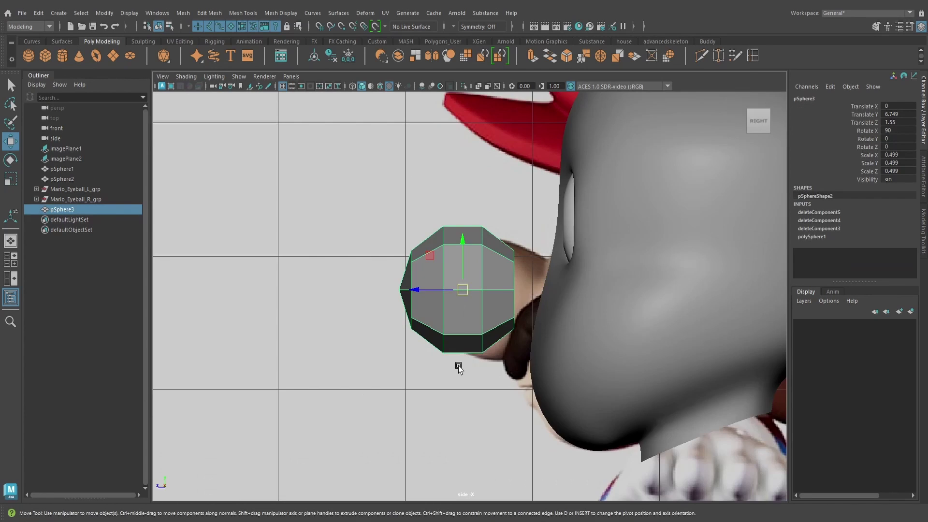
scroll(459, 365, "up", 2)
key("4")
left_click_drag(413, 284, 445, 286)
middle_click_drag(517, 235, 508, 211, "alt")
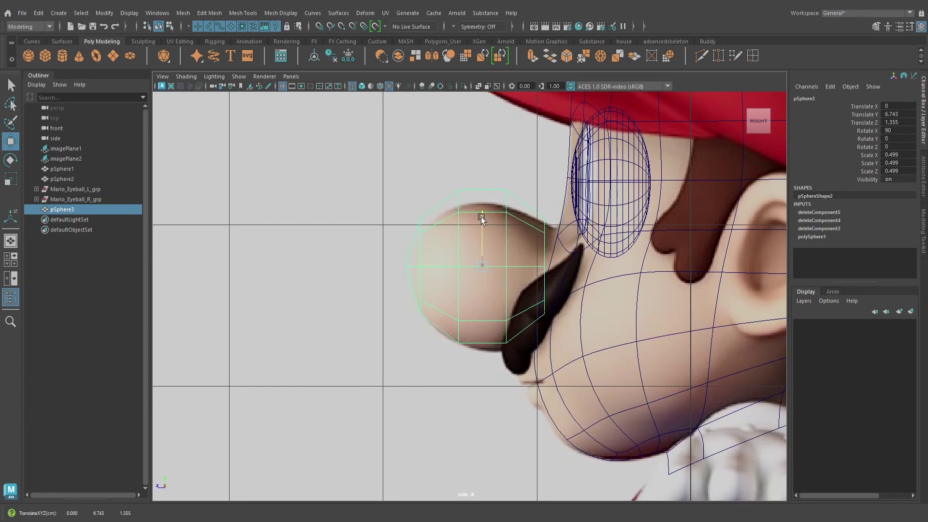
- Lower the upper rows of nose vertices to fit the top outline of the nose in the side reference
right_click_drag(481, 215, 487, 203)
left_click_drag(470, 234, 470, 235)
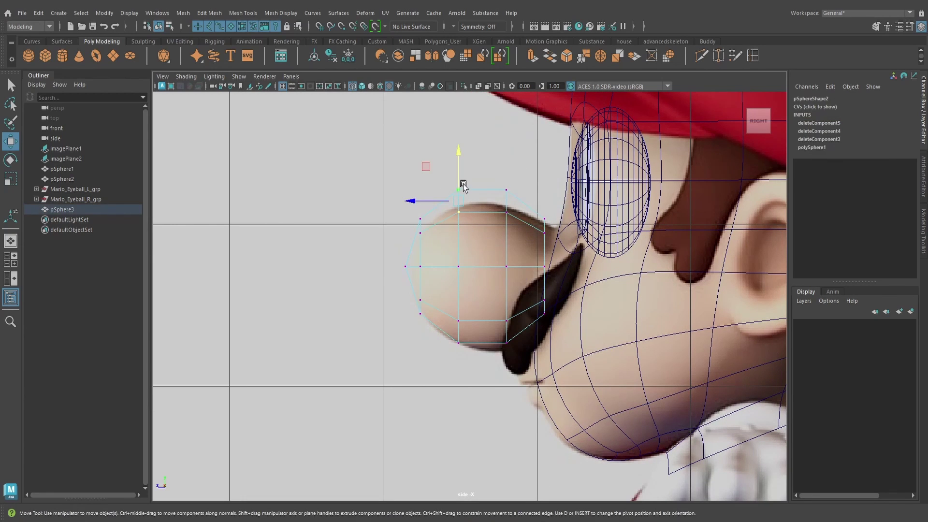
left_click_drag(548, 248, 548, 248)
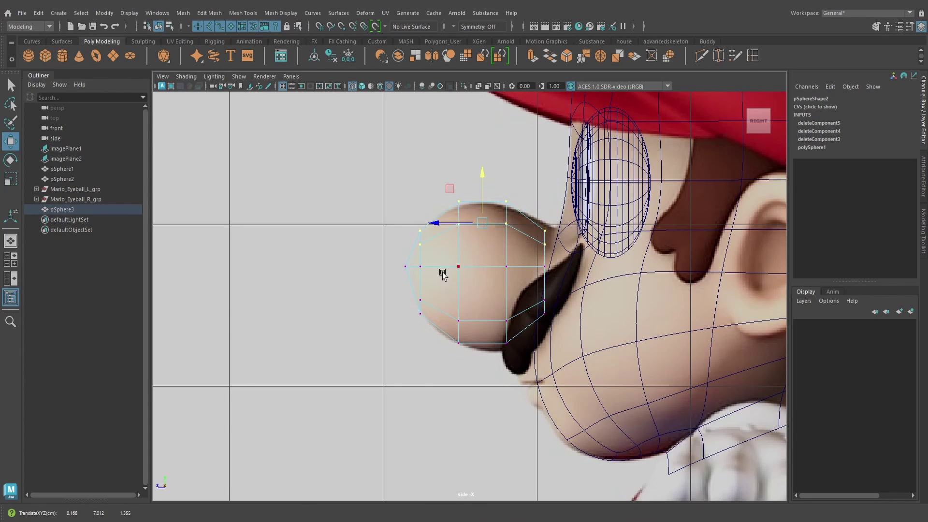
- Move the rear nose vertices back toward the face and the front vertices forward to fit the side reference's nose outline
left_click_drag(531, 293, 556, 321)
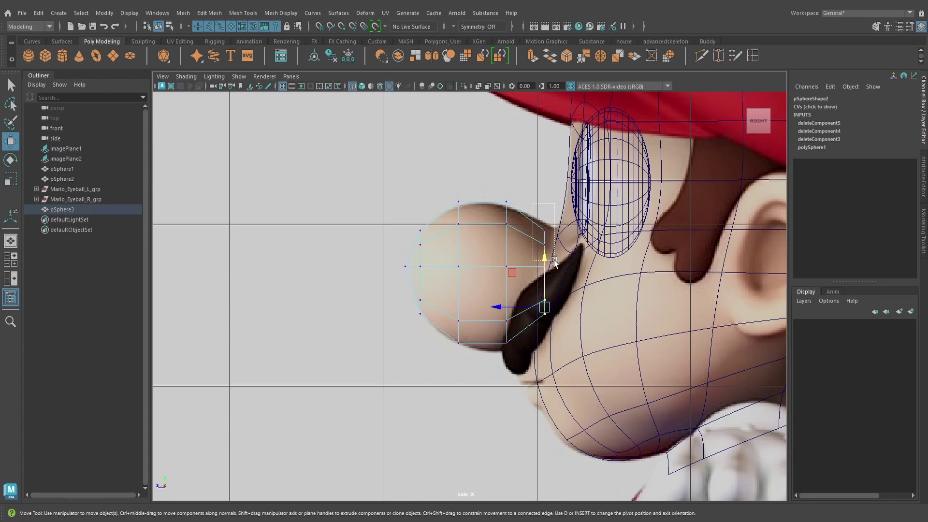
left_click_drag(554, 261, 555, 261)
left_click_drag(496, 239, 503, 240)
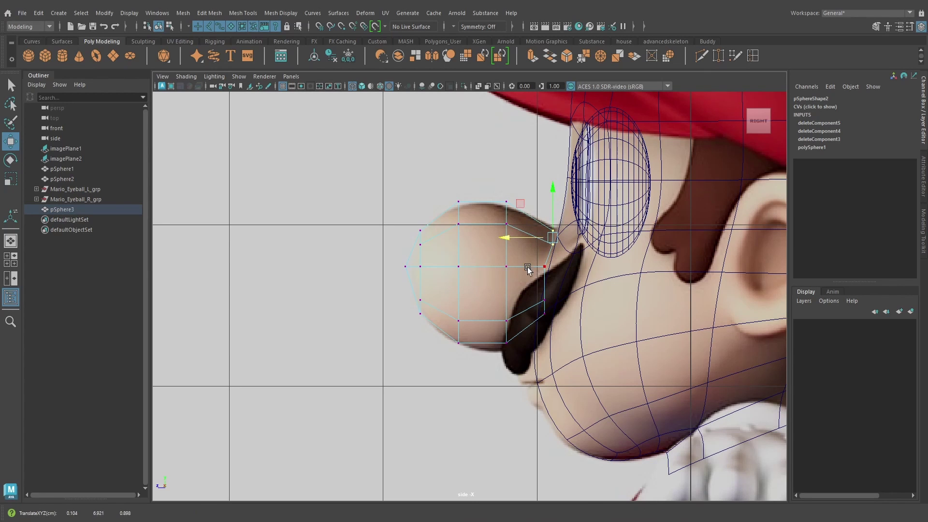
scroll(540, 248, "up", 1)
left_click_drag(506, 263, 511, 263)
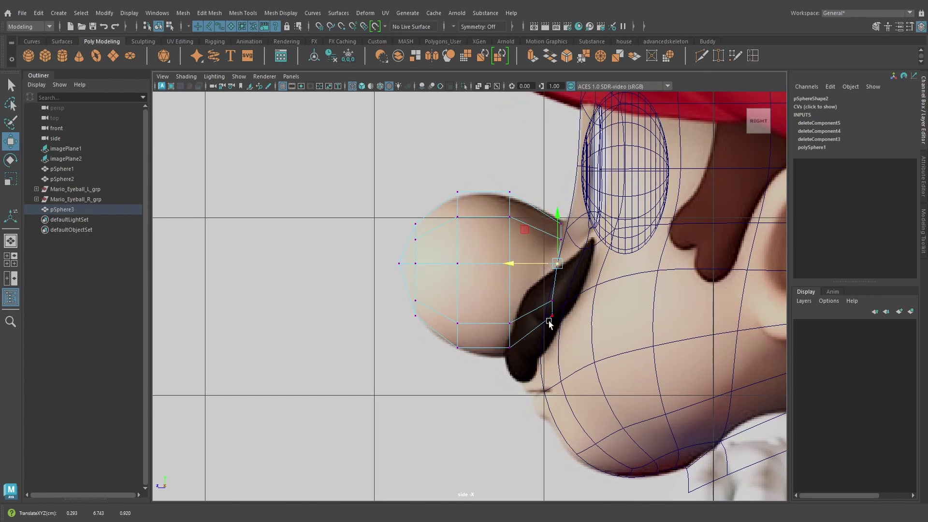
left_click_drag(563, 320, 527, 314)
scroll(474, 303, "up", 2)
mouse_move(368, 240)
left_mouse_down()
mouse_move(377, 257)
mouse_move(368, 257)
left_mouse_up()
- Examine the half nose with smooth preview and textured shading in perspective, checking its shape against the face
key("space")
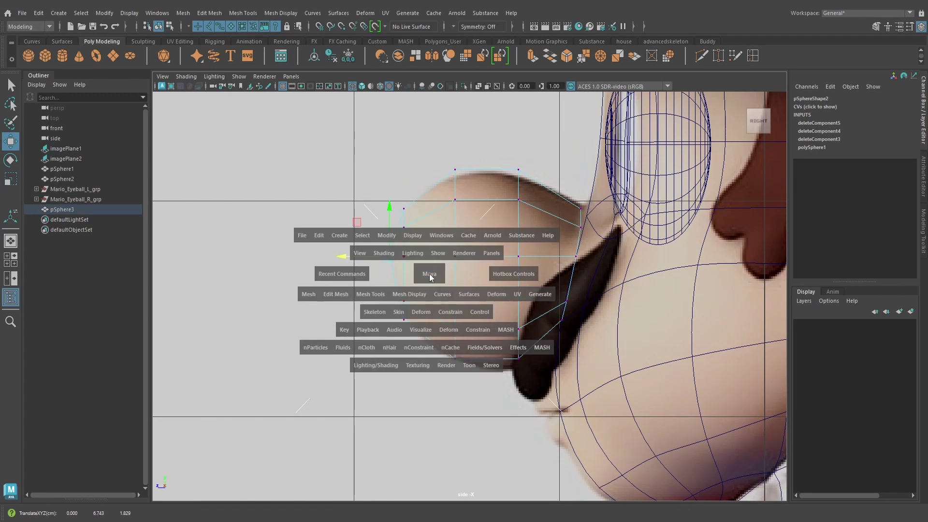
mouse_move(429, 273)
left_mouse_down()
mouse_move(476, 308)
mouse_move(543, 297)
mouse_move(552, 309)
left_mouse_up()
key("5")
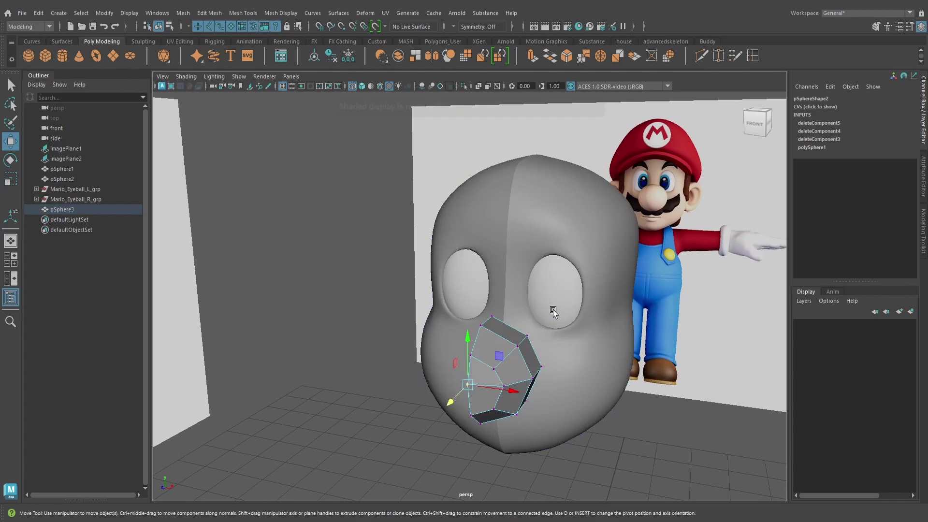
right_click_drag(551, 309, 554, 365, "alt")
key("6")
scroll(552, 364, "down", 2)
mouse_move(553, 364)
left_mouse_down("alt")
mouse_move(466, 384)
mouse_move(434, 337)
left_mouse_up("alt")
key("3")
right_click_drag(435, 338, 476, 217)
left_click_drag(386, 304, 471, 333, "alt")
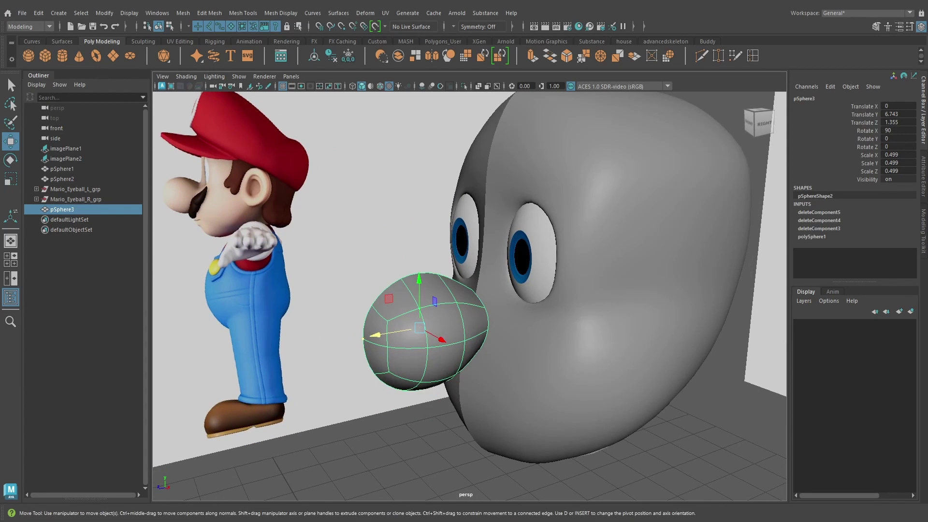
scroll(446, 309, "down", 2)
left_click_drag(445, 304, 505, 356, "alt")
scroll(478, 329, "up", 4)
- Raise the upper outer nose vertices and shift them slightly outward to follow the nose outline in the front reference
key("space")
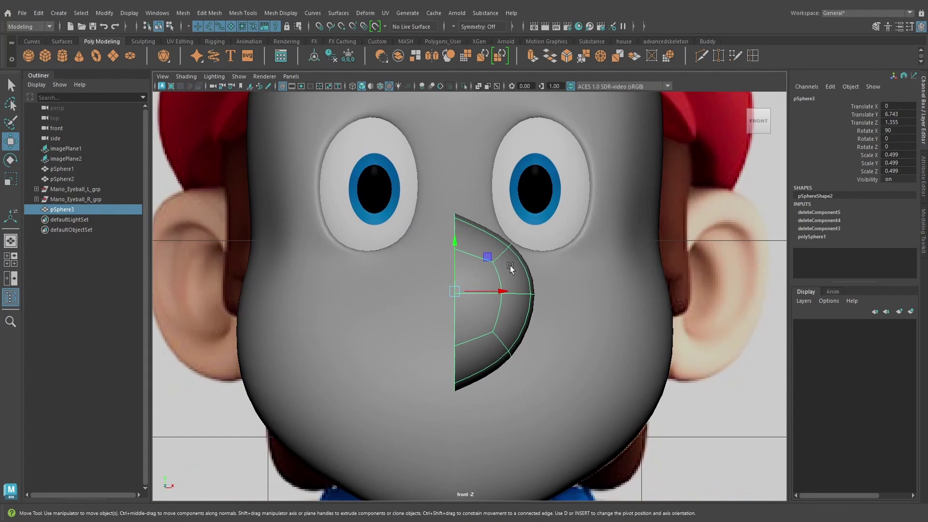
right_click_drag(510, 266, 470, 233)
key("space")
left_click_drag(528, 262, 527, 235)
left_click_drag(504, 285, 423, 373, "alt")
left_click(366, 366, "shift")
left_click(321, 386, "shift")
key("space")
key("4")
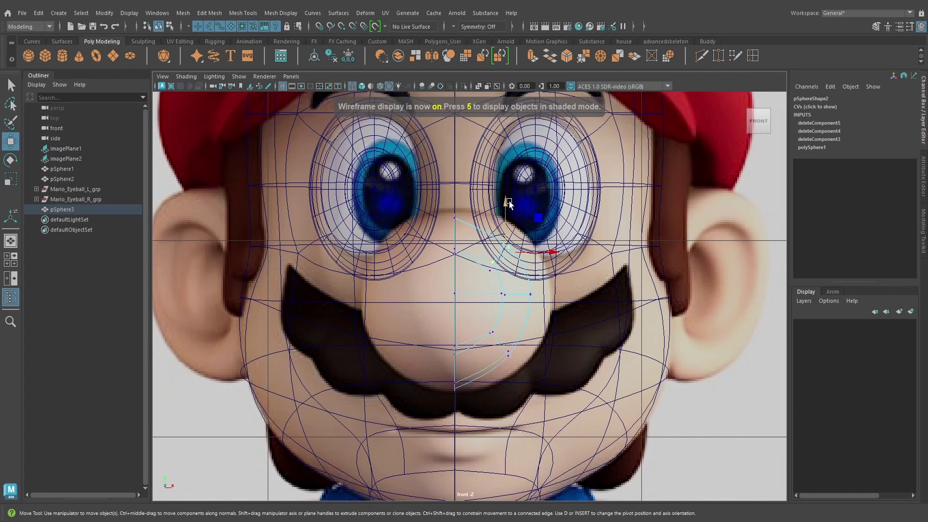
left_click_drag(505, 201, 508, 189)
left_click_drag(543, 225, 550, 227)
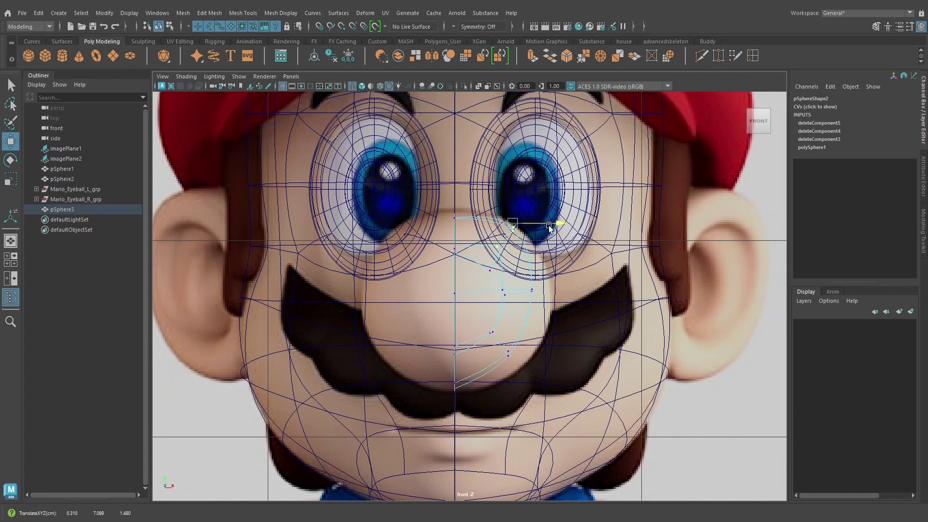
- Move the middle outer nose vertices outward to reach the side of the nose in the front reference
key("space")
left_click(553, 293)
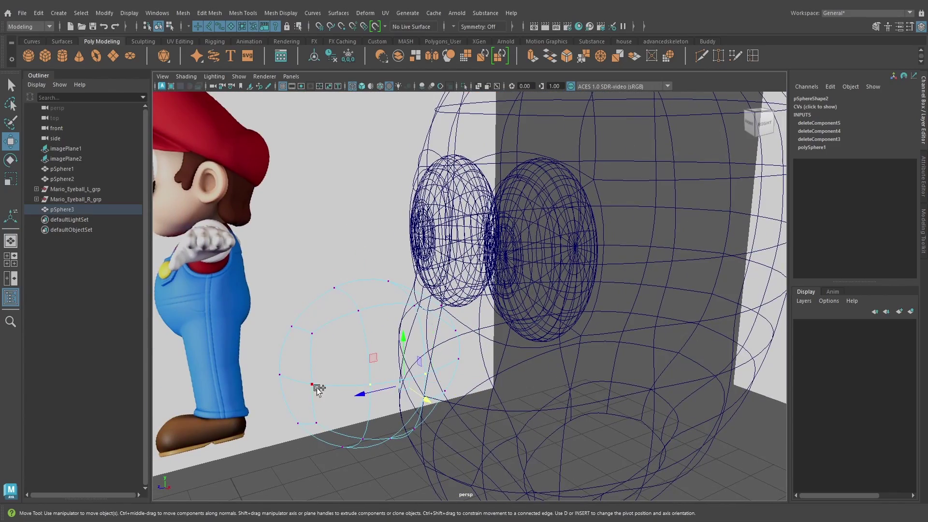
left_click_drag(325, 385, 410, 408, "alt")
key("space")
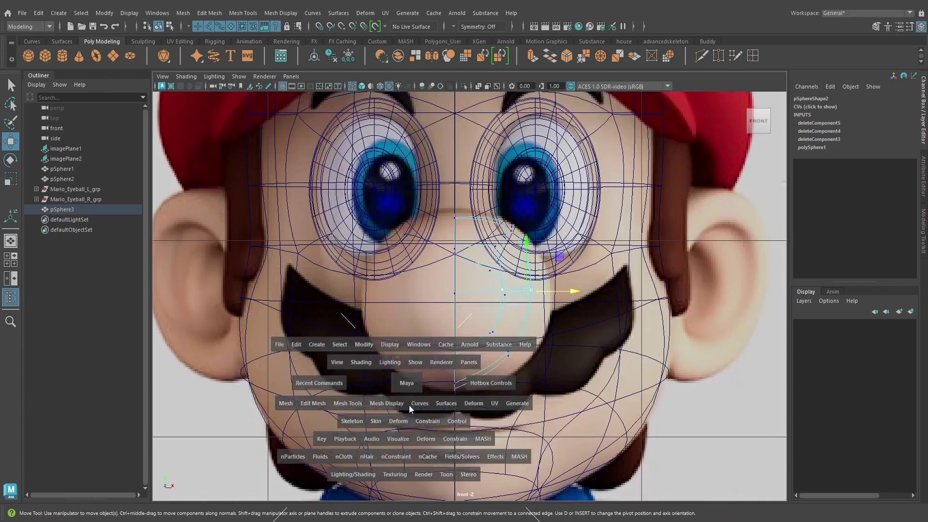
left_click_drag(572, 290, 525, 332)
- Move the lower outer nose vertices down and outward to match the nose's lower contour in the front reference
key("space")
left_click_drag(362, 332, 454, 356, "alt")
key("space")
left_click_drag(454, 356, 457, 382)
left_click_drag(549, 352, 556, 354)
left_click_drag(526, 319, 545, 317)
middle_click_drag(544, 317, 548, 347, "alt")
- Raise the top centre-line nose vertices to the top of the nose in the front reference
key("space")
left_click_drag(485, 281, 329, 257)
left_click_drag(404, 280, 405, 281)
left_click_drag(404, 282, 487, 311, "alt")
key("space")
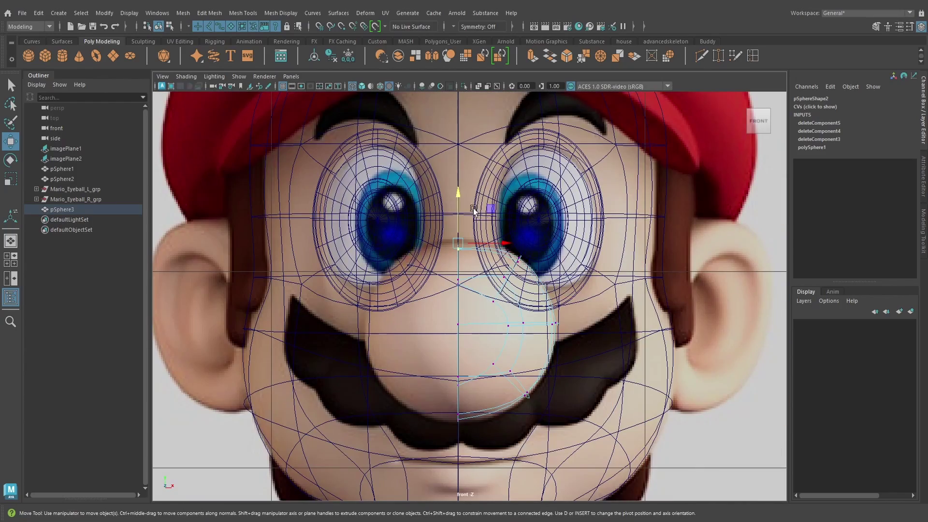
left_click(457, 196)
- Examine the reshaped nose together with the head in textured perspective view, with nothing selected, from several angles
key("space")
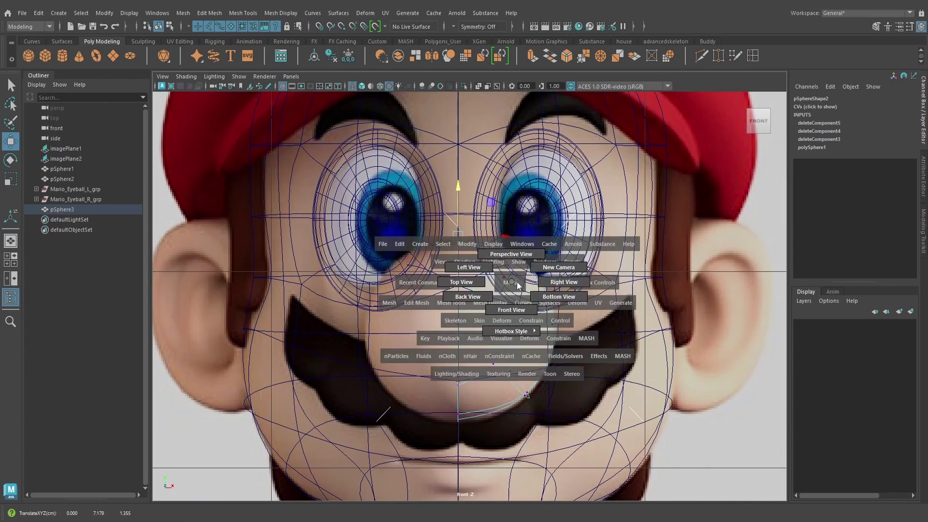
mouse_move(509, 279)
left_mouse_down()
mouse_move(548, 341)
mouse_move(491, 353)
mouse_move(462, 341)
mouse_move(531, 336)
mouse_move(516, 356)
mouse_move(499, 357)
mouse_move(500, 373)
mouse_move(504, 333)
left_mouse_up()
key("5")
key("space")
key("4")
key("space")
left_click_drag(566, 356, 529, 370, "alt")
key("6")
right_click_drag(529, 369, 473, 341, "alt")
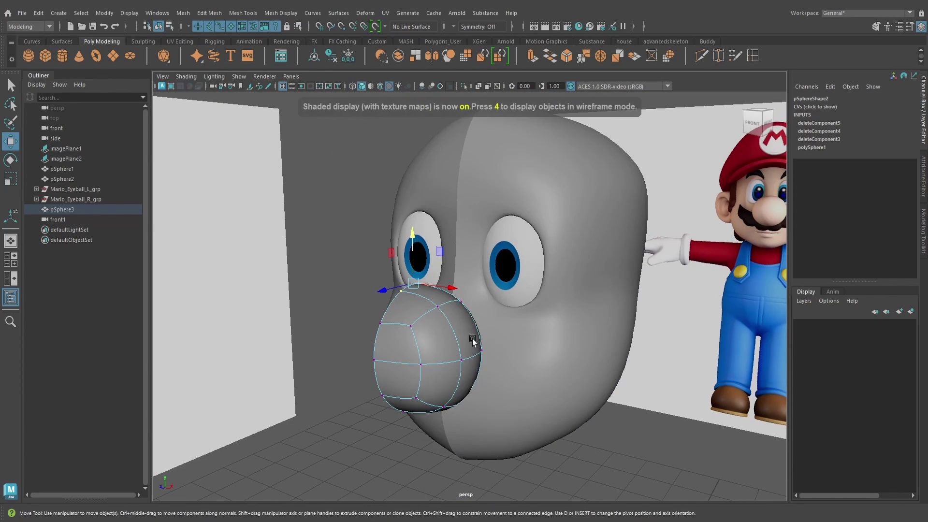
right_click_drag(437, 233, 478, 198)
scroll(490, 407, "down", 5)
left_click(490, 407)
left_click_drag(502, 406, 479, 402, "alt")
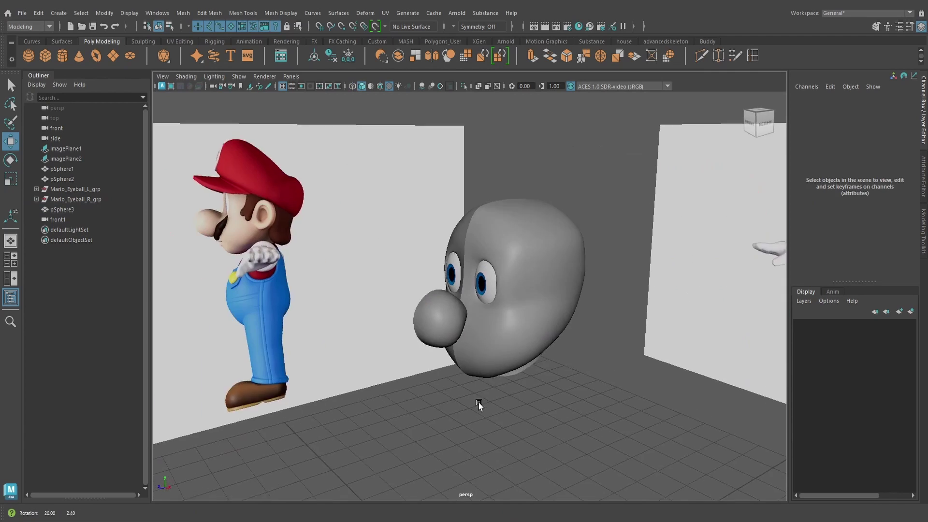
right_click_drag(478, 402, 548, 405, "alt")
left_click_drag(547, 405, 427, 310, "alt")
- Delete the construction history of the half head and of the nose
key("q")
left_click(521, 319)
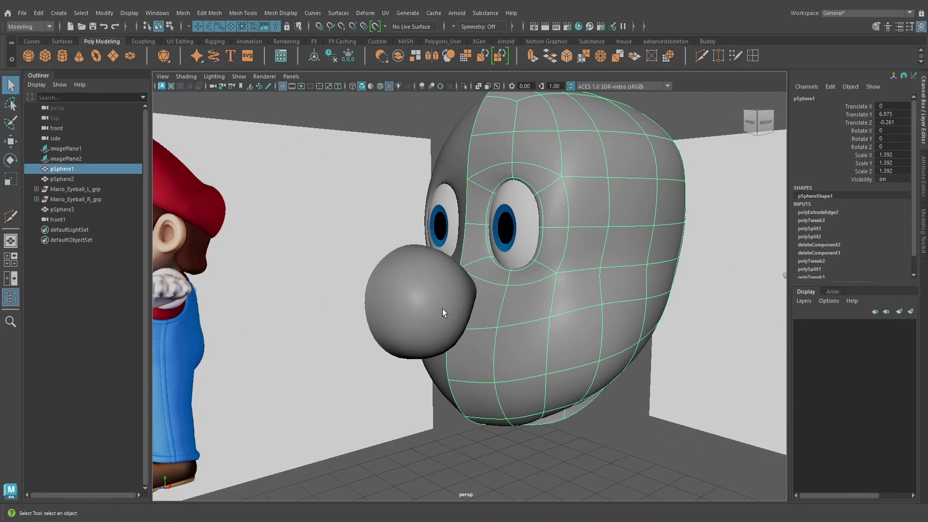
left_click(331, 54)
left_click(437, 321)
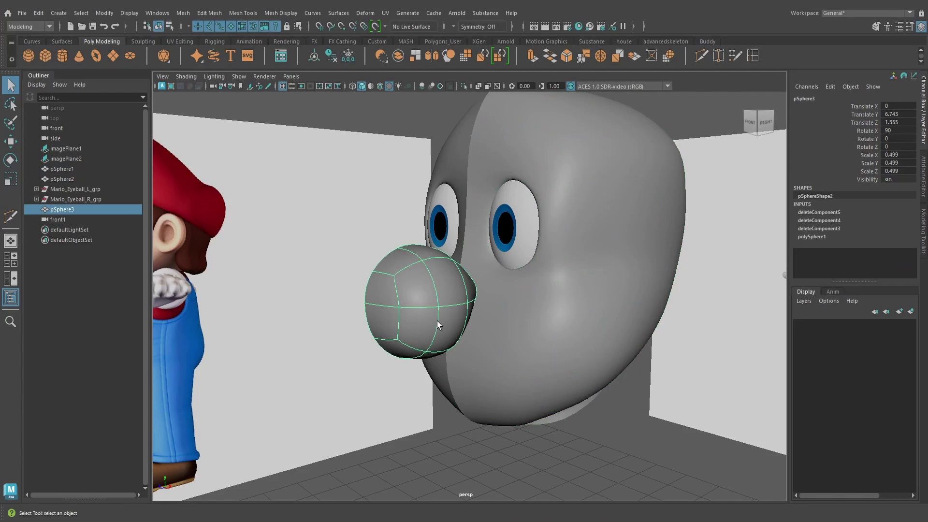
left_click(334, 57)
- Turn off smooth preview on the half head and nose, and combine both into one mesh
left_click(557, 305)
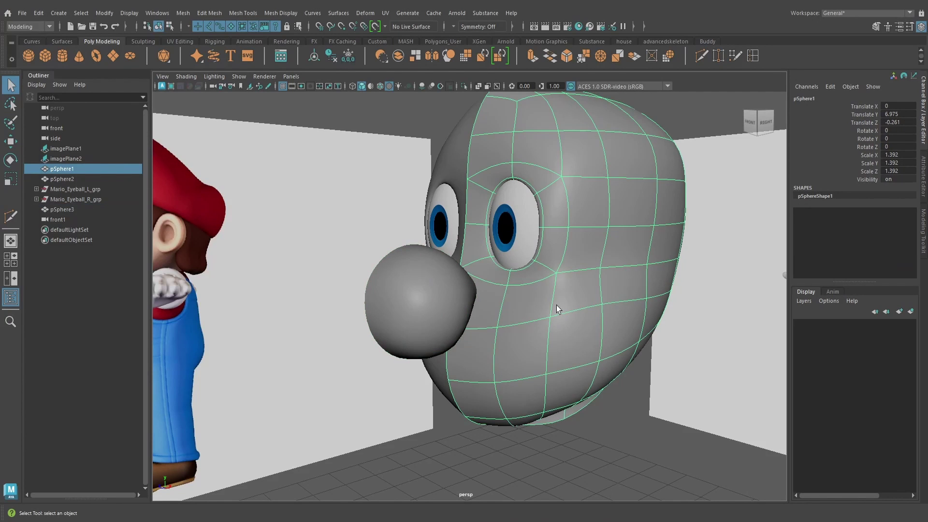
key("1")
left_click(422, 326)
key("1")
left_click(469, 323, "shift")
left_click_drag(470, 323, 487, 303, "alt")
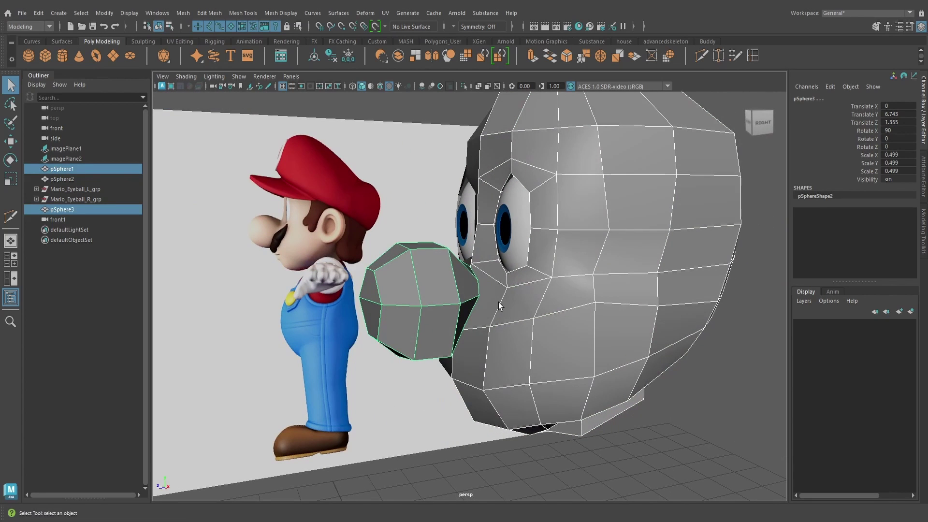
left_click(182, 15)
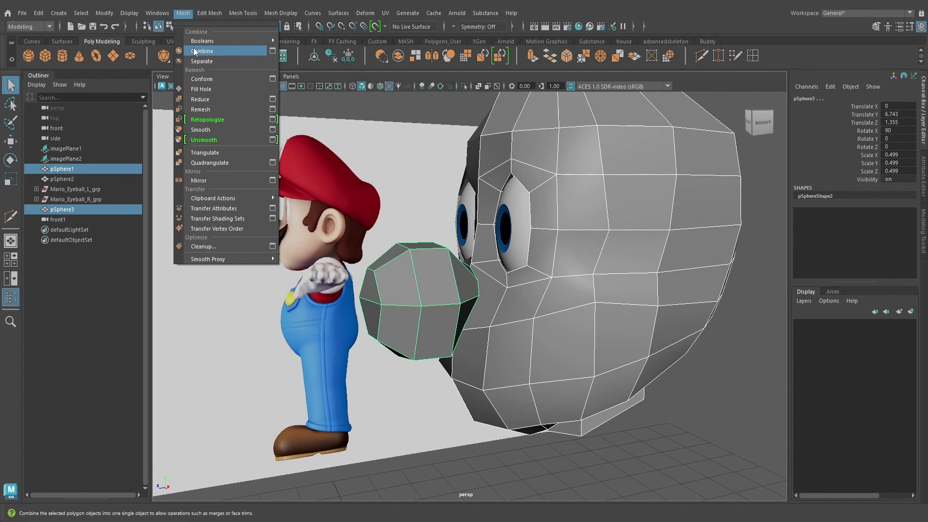
left_click(195, 52)
- Cut an edge with Multi-Cut across the head face behind the nose, from its upper centre-line corner to its lower edge
scroll(541, 243, "up", 5)
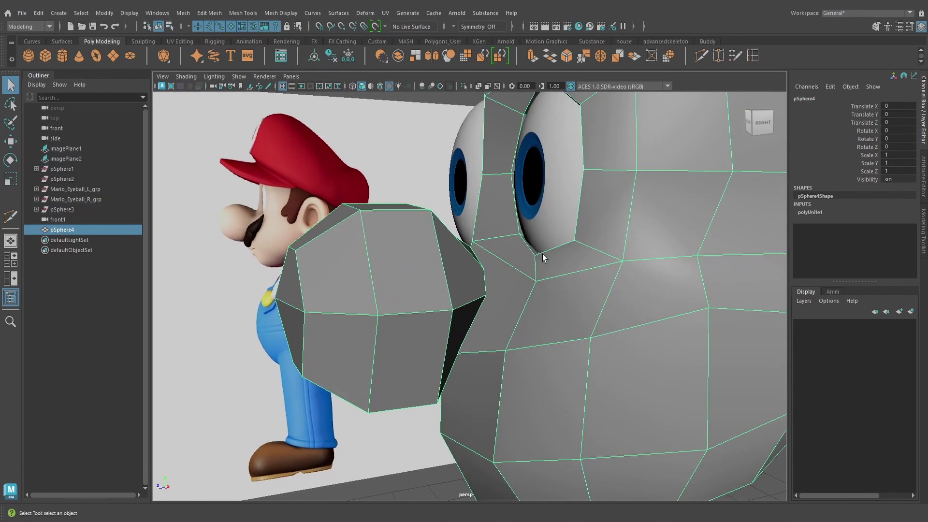
left_click(696, 57)
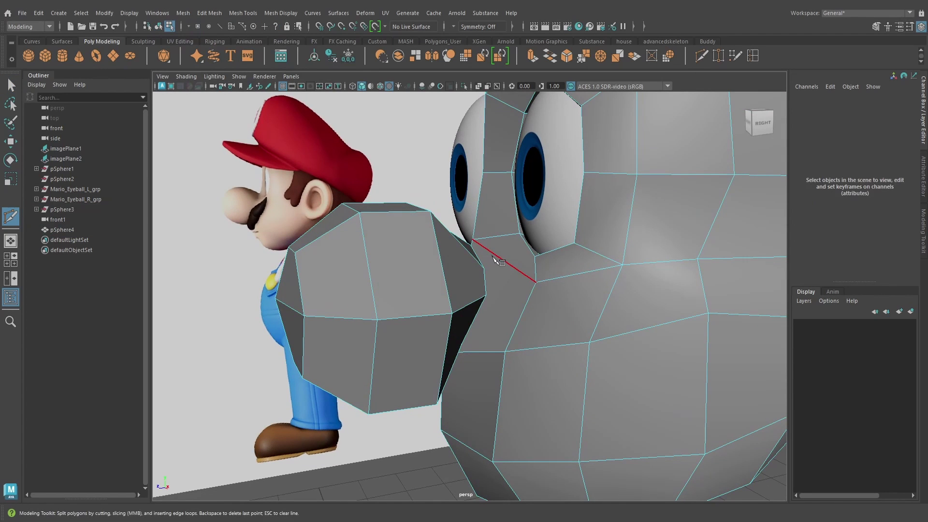
left_click_drag(442, 222, 501, 331, "alt")
left_click(477, 348)
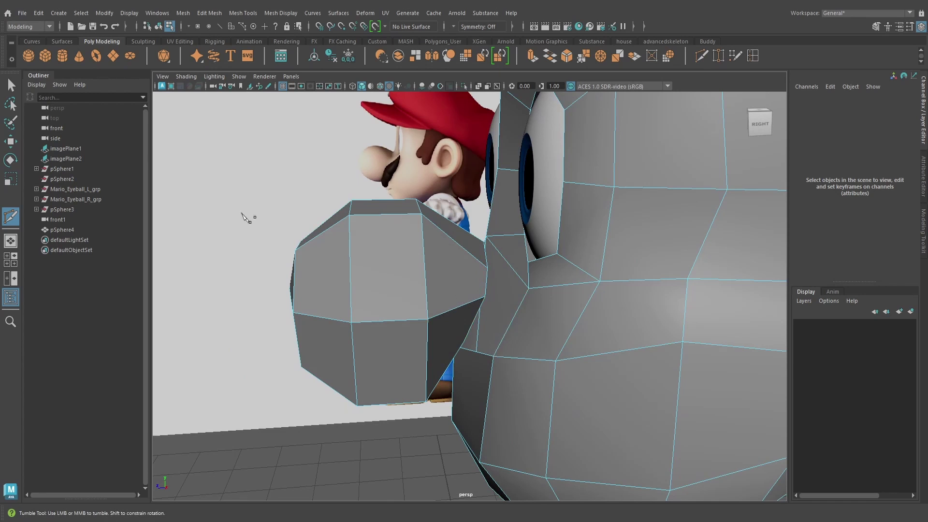
left_click(11, 85)
left_click_drag(479, 266, 594, 266, "alt")
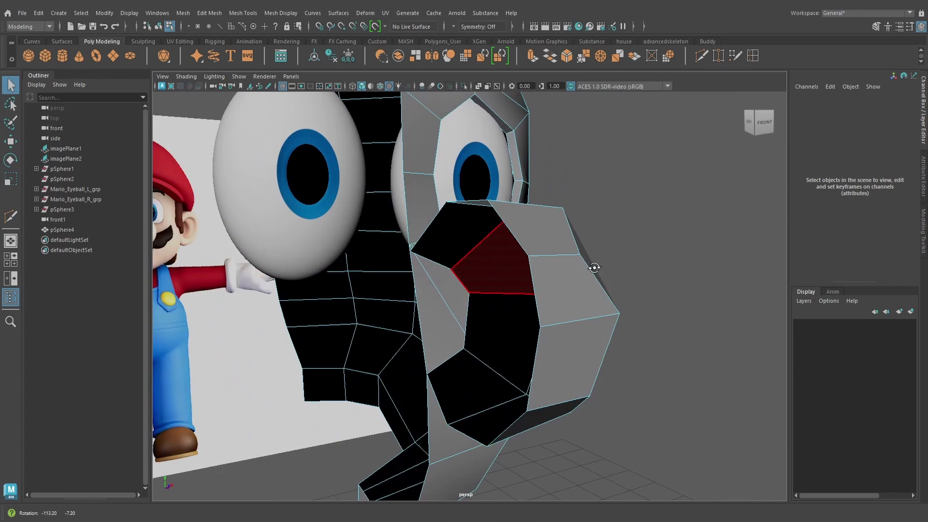
- Insert two vertices with Multi-Cut along the new diagonal edge behind the nose
left_click(700, 56)
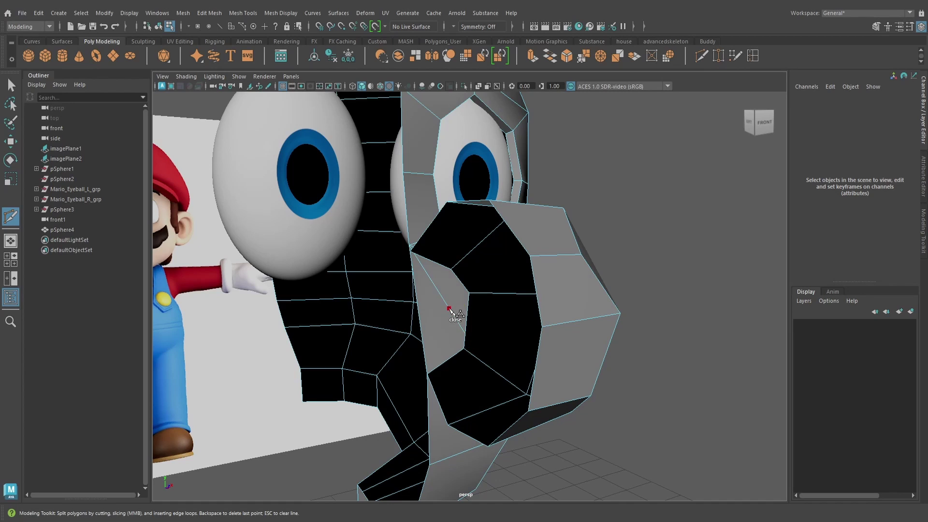
left_click(469, 293)
key("w")
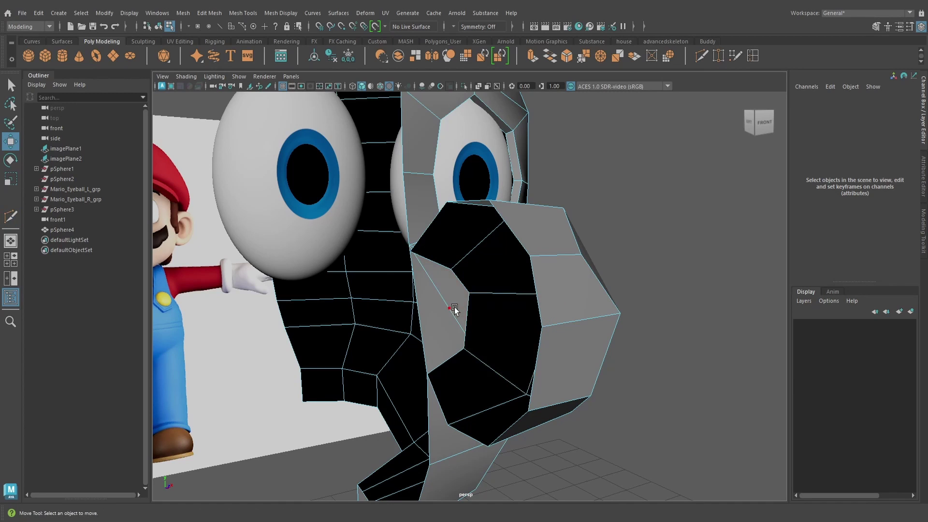
- Move the vertices of the new cut edge on the head onto the matching vertices of the nose's rear rim
right_click_drag(454, 308, 417, 235)
left_click(440, 285)
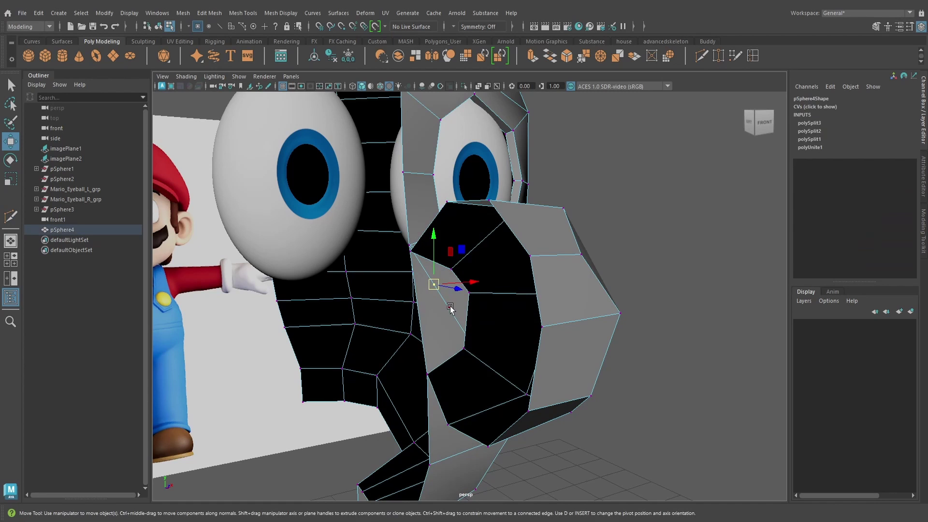
left_click_drag(476, 316, 445, 277, "alt")
left_click(449, 309)
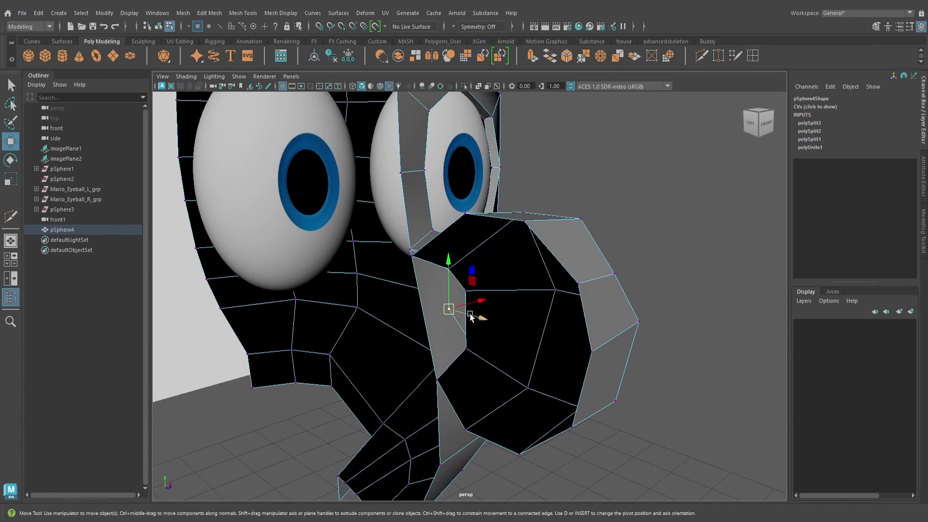
mouse_move(460, 310)
left_mouse_down()
mouse_move(467, 293)
mouse_move(539, 290)
mouse_move(487, 315)
mouse_move(471, 307)
left_mouse_up()
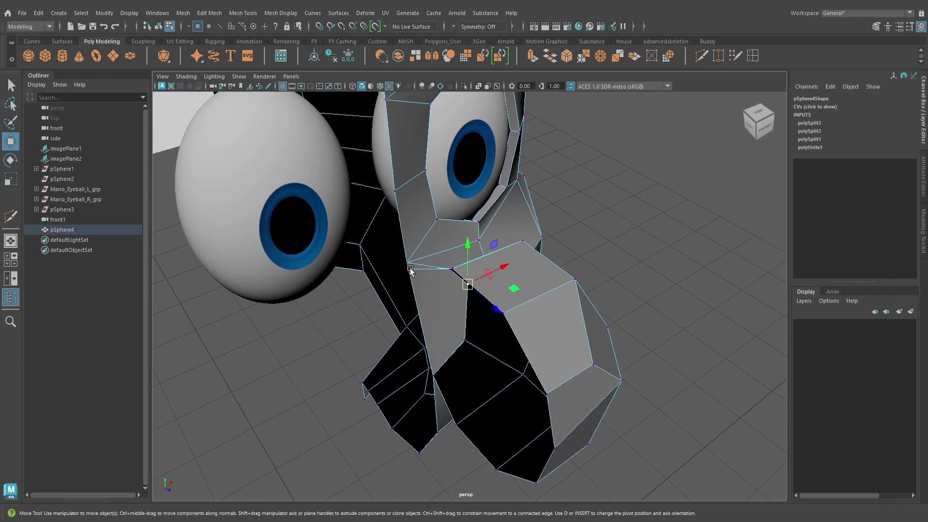
left_click(410, 269)
mouse_move(410, 271)
left_mouse_down("alt")
mouse_move(441, 273)
mouse_move(411, 266)
left_mouse_up("alt")
left_click_drag(559, 337, 589, 347, "alt")
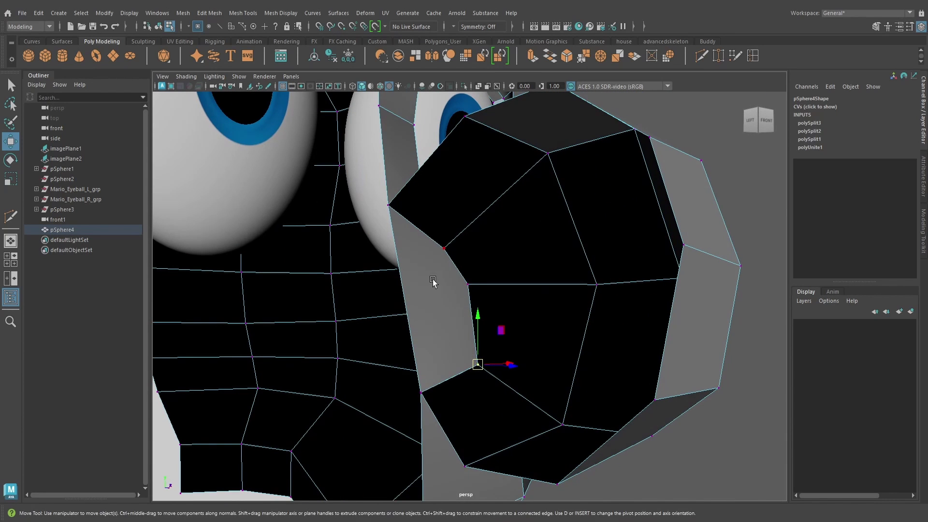
- Delete the head face enclosed by the nose's rear opening
right_click_drag(433, 279, 428, 307)
left_click(427, 306)
left_click_drag(430, 309, 390, 231, "alt")
key("Delete")
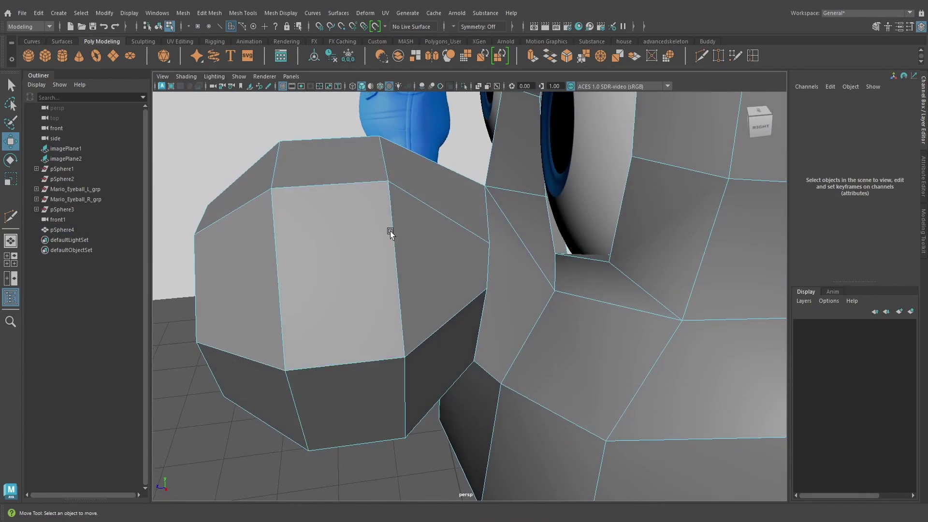
- Merge the three upper overlapping vertex pairs where the nose's rear rim meets the head
right_click_drag(508, 188, 466, 189)
left_click_drag(502, 188, 497, 194, "alt")
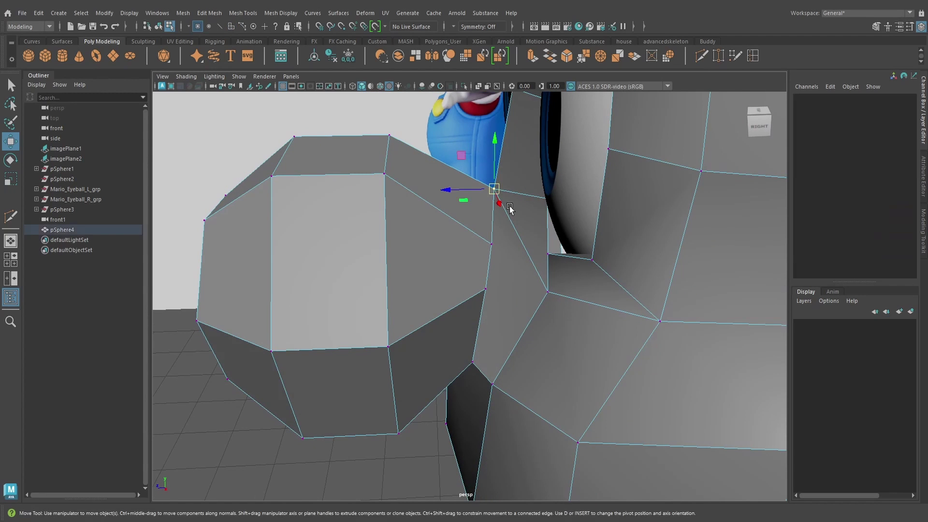
left_click(585, 57)
key("4")
left_click_drag(503, 262, 482, 314, "alt")
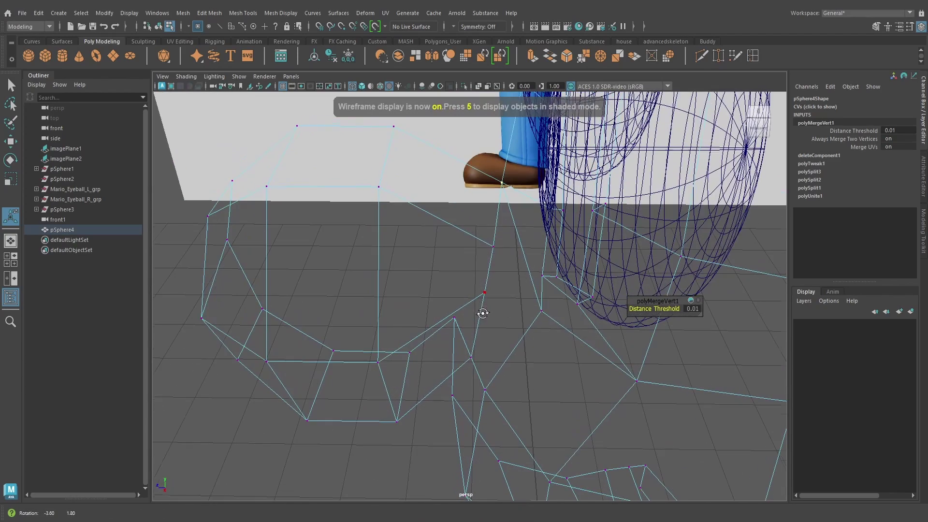
left_click(493, 247)
left_click(583, 57)
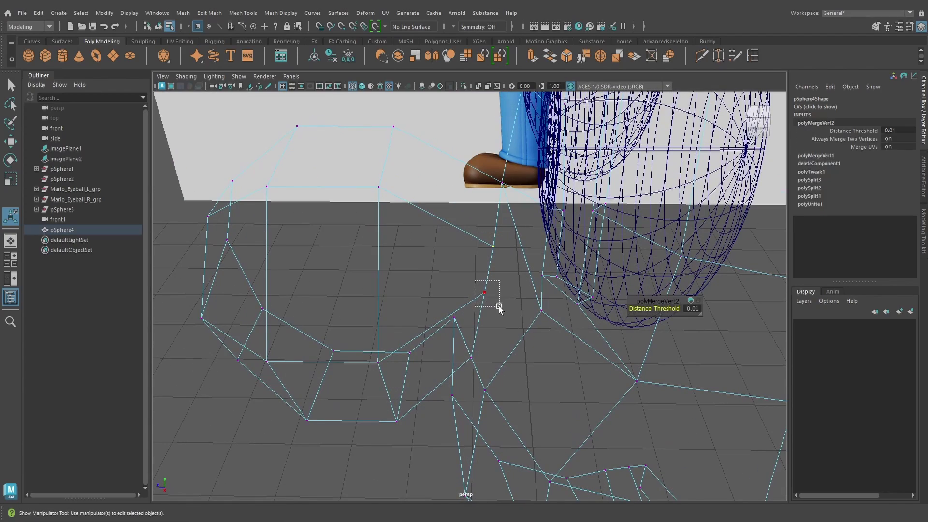
left_click_drag(498, 307, 499, 307)
left_click(583, 57)
- Merge the remaining lower vertex pairs along the seam between the nose's rear rim and the head
mouse_move(488, 375)
left_mouse_down("alt")
mouse_move(483, 328)
mouse_move(483, 372)
left_mouse_up("alt")
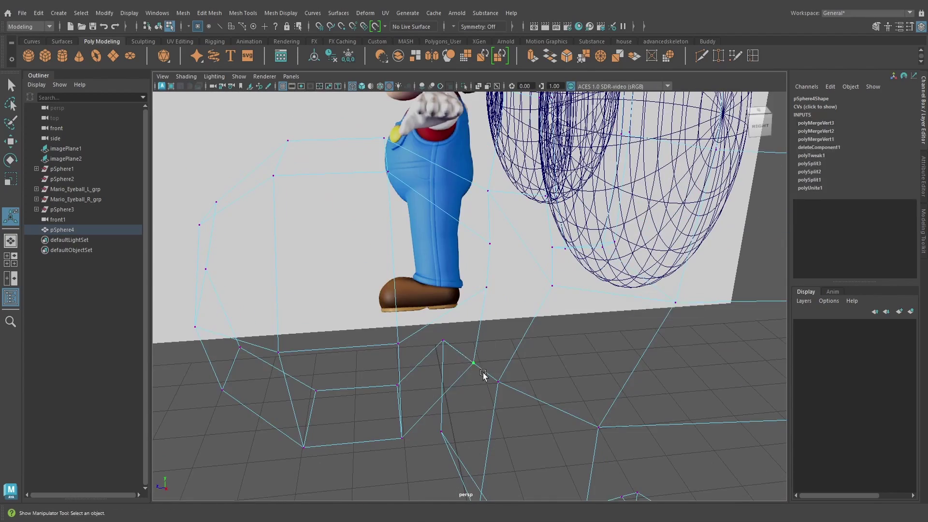
left_click(582, 57)
left_click(451, 352)
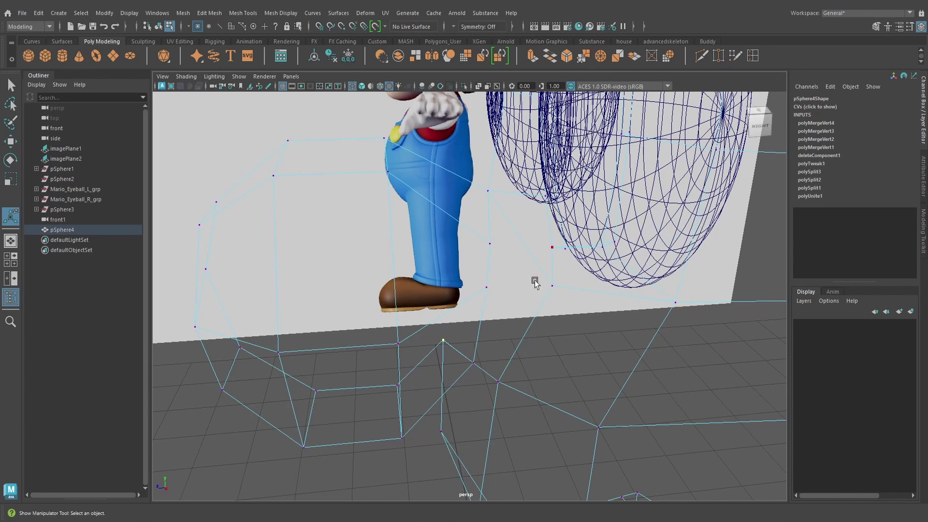
key("g")
- Examine the joined nose and head in textured, smoothed display from several angles
mouse_move(459, 387)
left_mouse_down("alt")
mouse_move(509, 376)
mouse_move(534, 286)
mouse_move(655, 294)
mouse_move(526, 293)
left_mouse_up("alt")
key("5")
key("3")
middle_click_drag(527, 292, 512, 403, "alt")
scroll(543, 352, "down", 5)
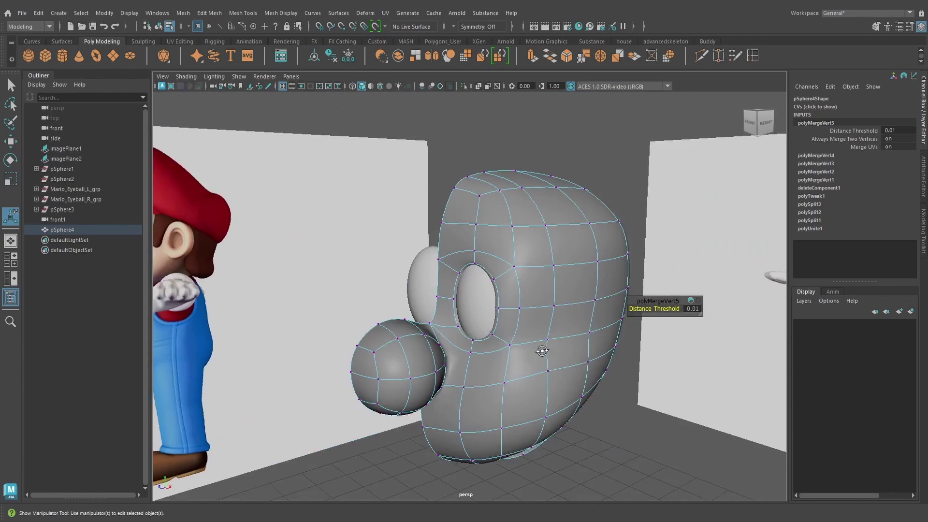
left_click_drag(542, 352, 548, 345, "alt")
key("6")
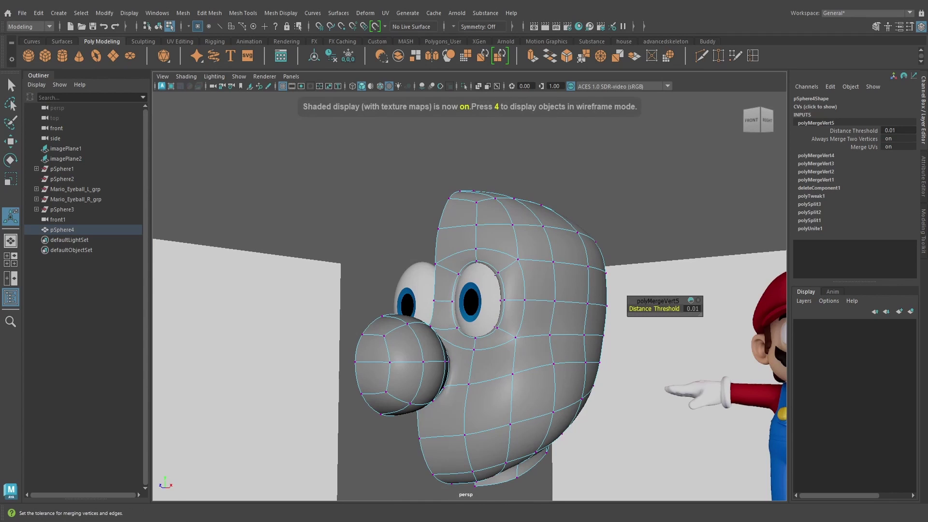
key("q")
left_click_drag(648, 362, 575, 368, "alt")
right_click_drag(543, 233, 588, 218)
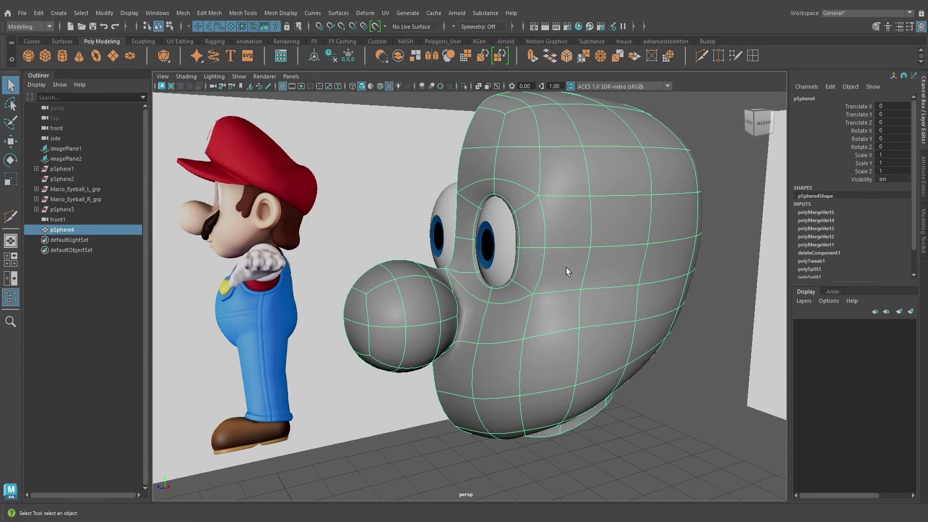
- Cut new edges with Multi-Cut from the nose rim's upper side vertex to the nose's top edge and to the head vertex below the eye
scroll(566, 268, "up", 4)
left_click_drag(518, 288, 494, 317, "alt")
key("1")
scroll(484, 299, "up", 2)
left_click_drag(461, 278, 463, 295, "alt")
left_click(699, 57)
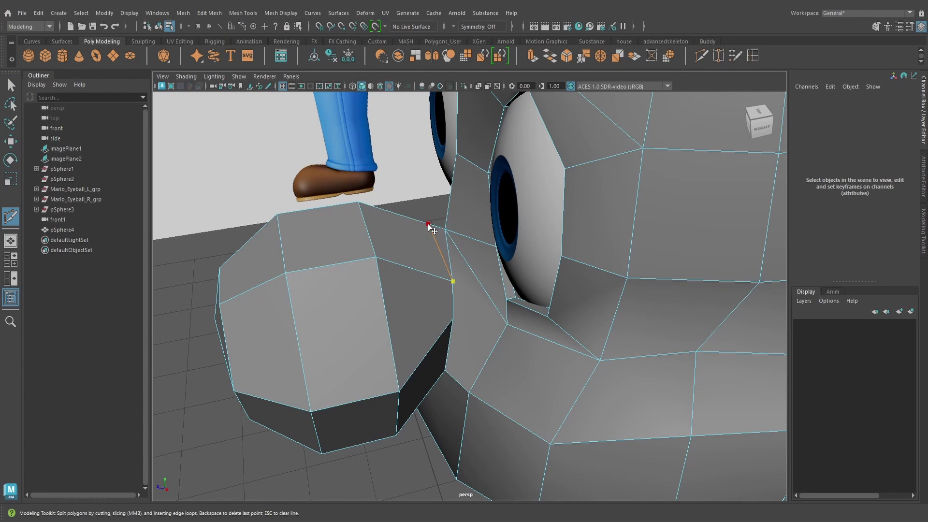
left_click_drag(459, 288, 453, 307, "alt")
left_click_drag(455, 275, 502, 324, "alt")
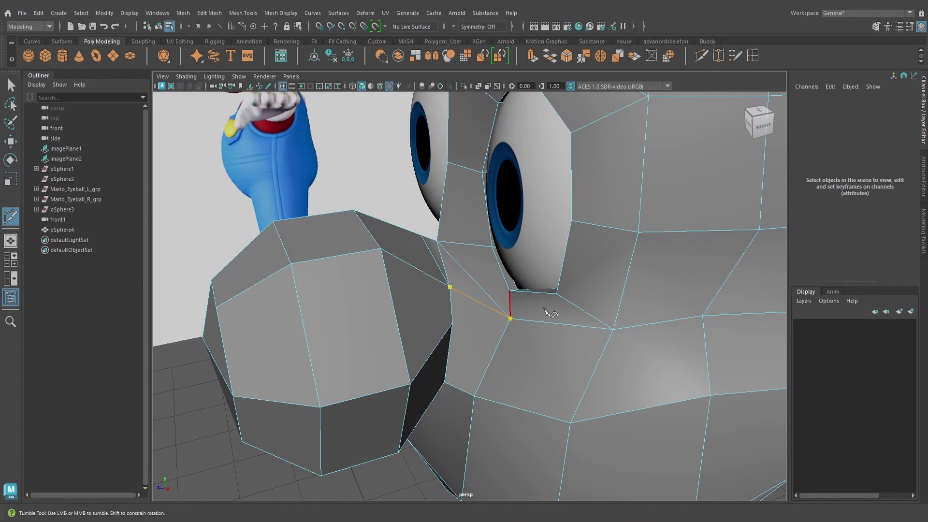
- Delete the old diagonal edge between the nose bridge and the head vertex below the eye
key("q")
left_click(445, 273)
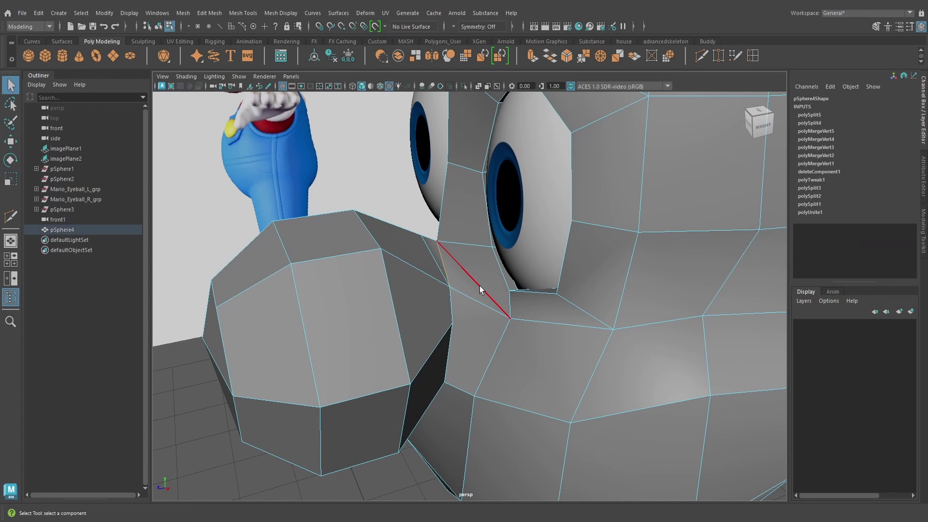
left_click(479, 285)
left_click_drag(480, 285, 446, 248, "alt")
key("3")
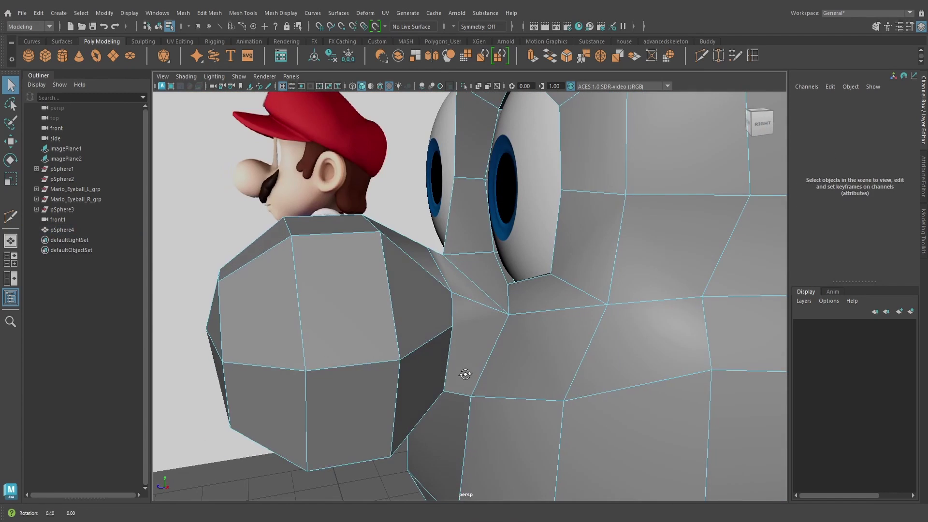
left_click_drag(469, 372, 468, 281, "alt")
key("1")
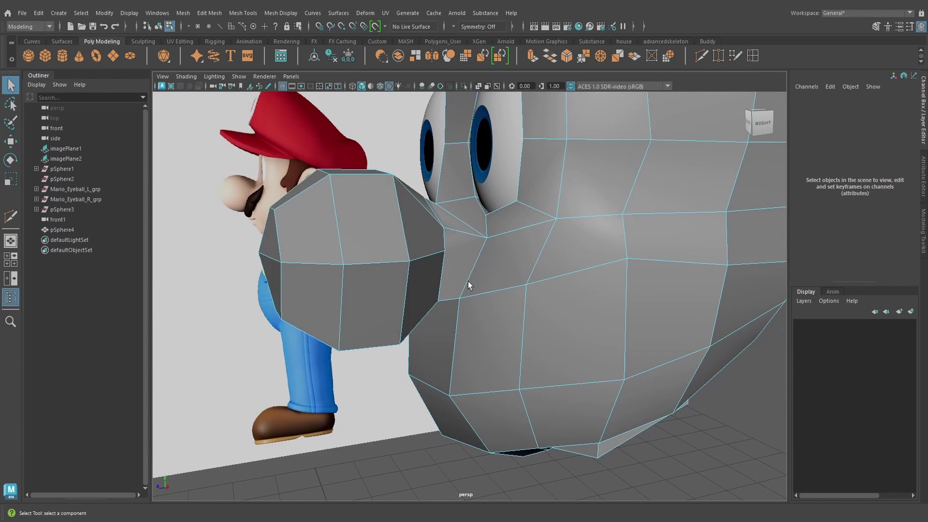
- Insert an edge loop with Multi-Cut around the head through the narrow cheek band below the eye
left_click(700, 59)
left_click_drag(534, 264, 542, 271, "alt")
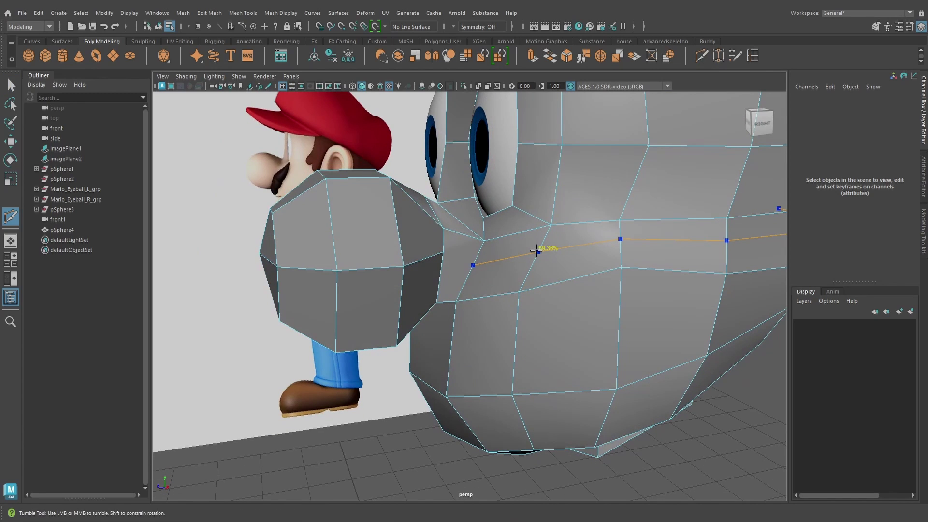
left_click(533, 254)
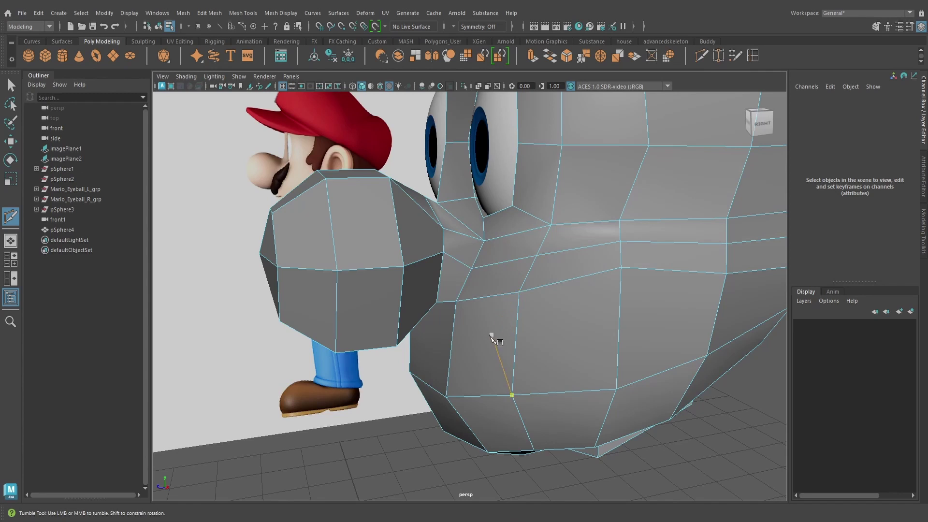
- Cut an extra vertical edge with Multi-Cut between the nose's lower rim corner and the underside of the chin
left_click_drag(491, 334, 466, 274, "alt")
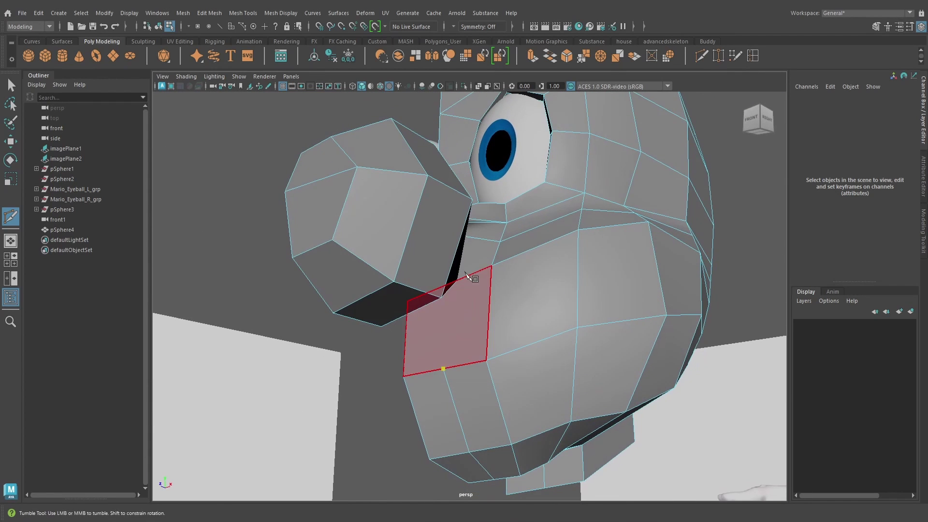
left_click_drag(454, 305, 527, 327, "alt")
key("q")
left_click_drag(543, 291, 544, 298, "alt")
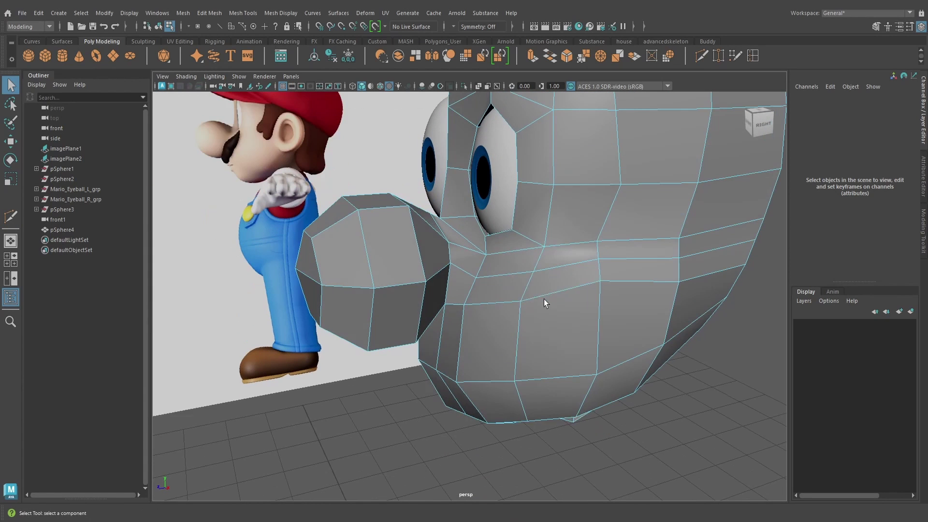
- Center the head mesh's pivot and preview the mesh smoothed before returning to the low-poly display
right_click_drag(544, 299, 576, 201)
left_click_drag(575, 253, 532, 320, "alt")
left_click(331, 56)
key("3")
scroll(521, 285, "down", 3)
scroll(532, 285, "up", 4)
key("1")
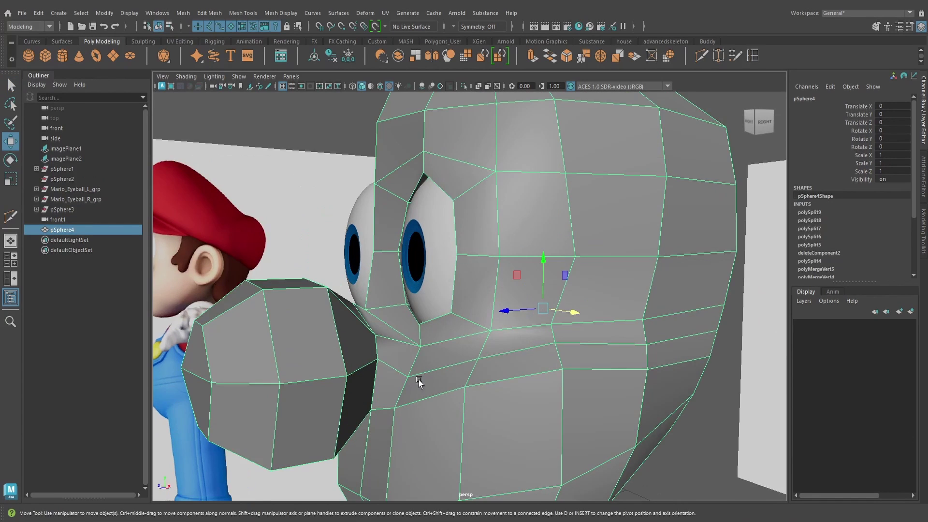
- Reposition the head vertices between the nose's rear rim and the lower eye corner to even out the new edges
left_click_drag(421, 383, 421, 375, "alt")
right_click_drag(452, 232, 407, 228)
left_click_drag(386, 348, 392, 294, "alt")
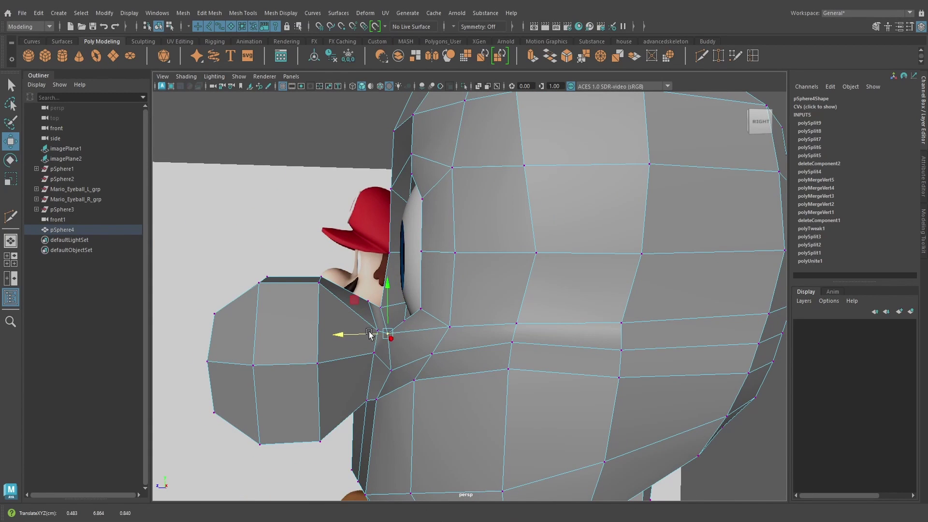
left_click_drag(386, 292, 392, 328, "alt")
left_click_drag(458, 367, 435, 350, "alt")
left_click(500, 369)
left_click_drag(398, 314, 399, 308)
- Shift the two vertices at the front inner edge of the neck opening beneath the chin
left_click_drag(551, 360, 594, 367, "alt")
left_click_drag(534, 378, 505, 349, "alt")
scroll(520, 380, "down", 3)
middle_click_drag(521, 476, 536, 341, "alt")
scroll(536, 342, "up", 4)
mouse_move(520, 352)
left_mouse_down("alt")
mouse_move(529, 338)
mouse_move(530, 349)
left_mouse_up("alt")
left_click(508, 366, "shift")
left_click_drag(439, 323, 426, 323)
left_click_drag(460, 305, 505, 302, "alt")
scroll(506, 300, "up", 3)
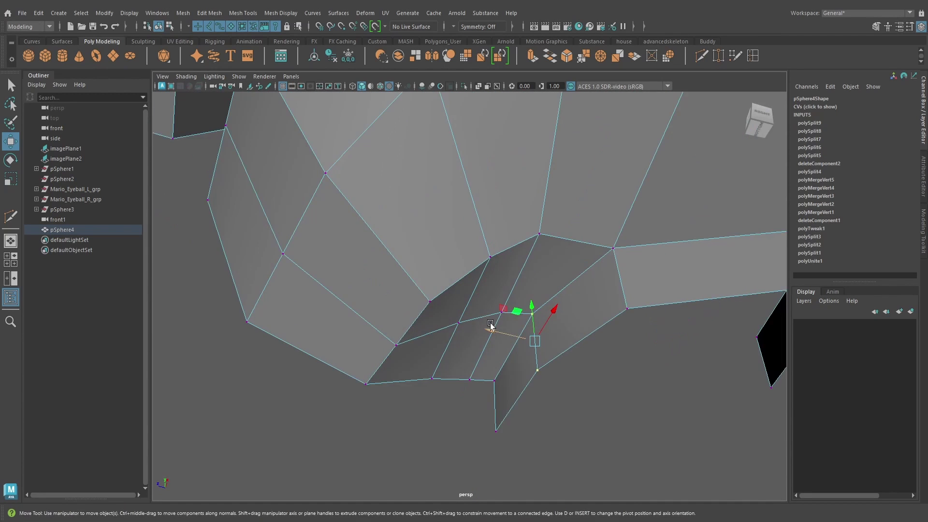
- Raise the vertices on the underside of the chin just in front of the neck opening
left_click(462, 334)
left_click_drag(473, 348, 449, 389, "alt")
left_click_drag(403, 415, 403, 420)
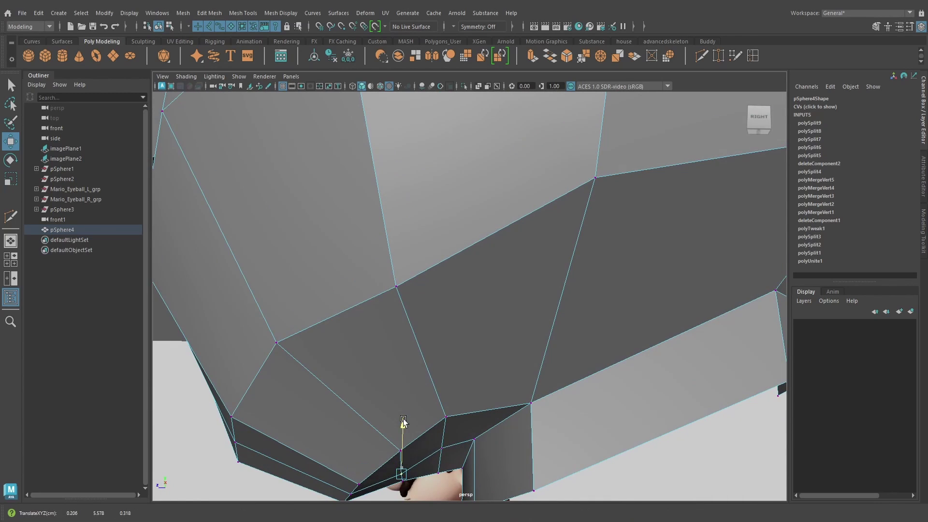
left_click(442, 449)
left_click_drag(449, 450, 503, 424, "alt")
scroll(437, 397, "down", 4)
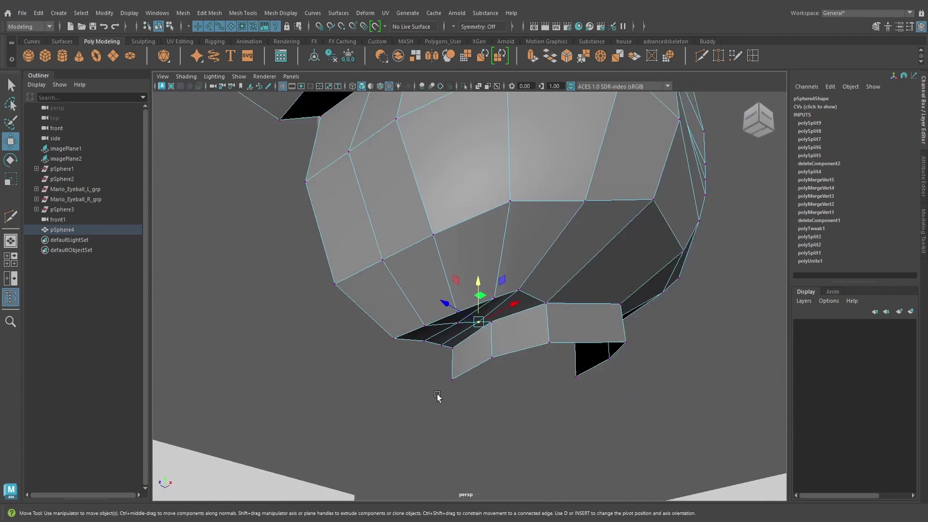
- Adjust the height of the new edge's vertex at the bottom of the chin
left_click_drag(437, 398, 391, 388, "alt")
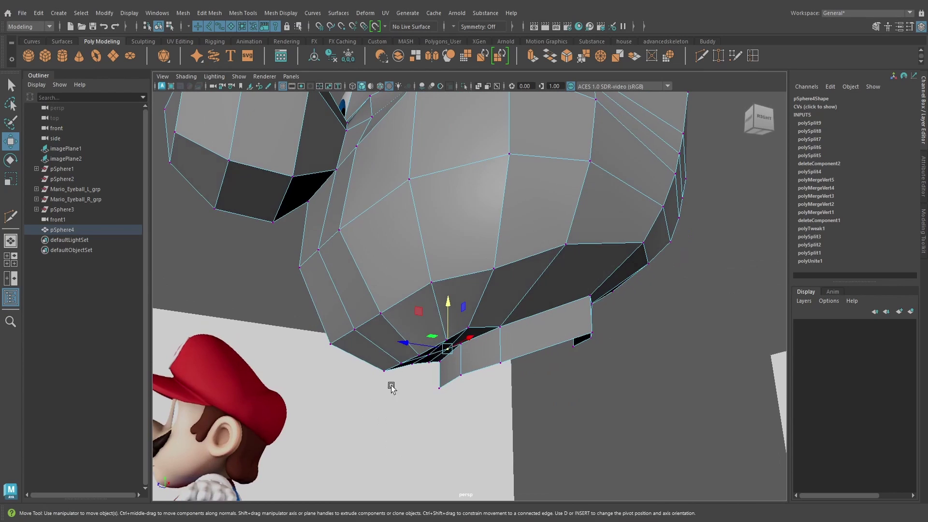
left_click(402, 362)
left_click_drag(403, 330, 497, 346)
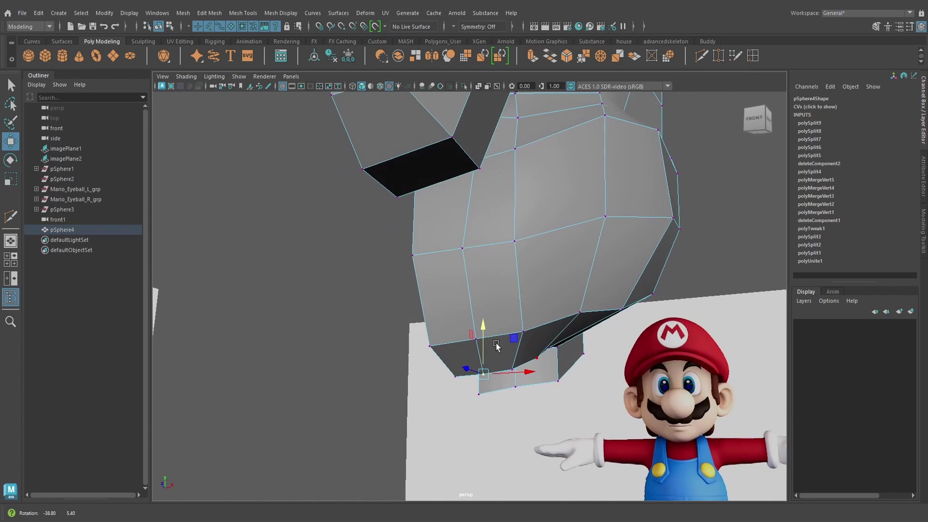
scroll(503, 375, "up", 5)
scroll(564, 390, "down", 4)
left_click_drag(564, 391, 434, 385, "alt")
- Adjust the depth of the cheek vertex next to the nose's side rim
left_click(386, 373)
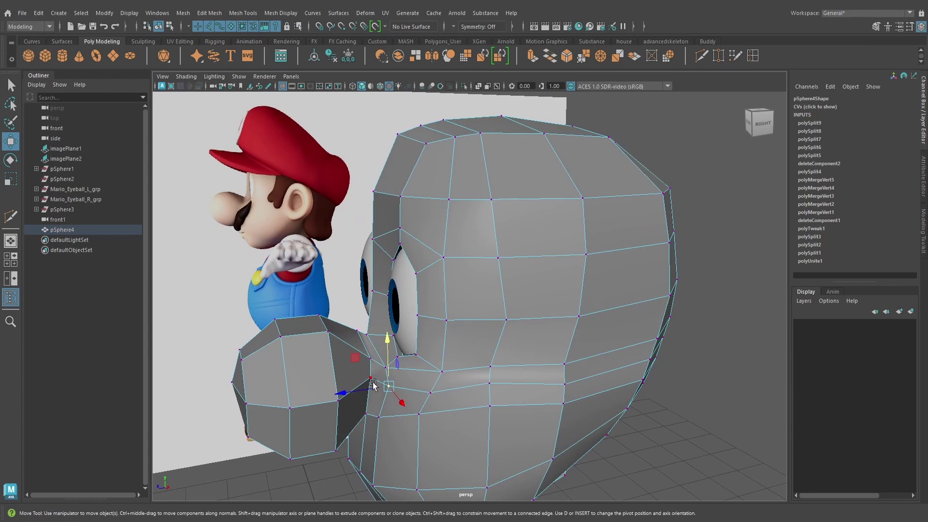
left_click(367, 385)
key("ctrl+z")
left_click_drag(373, 388, 367, 387)
left_click_drag(404, 388, 438, 391)
left_click_drag(524, 383, 481, 326, "alt")
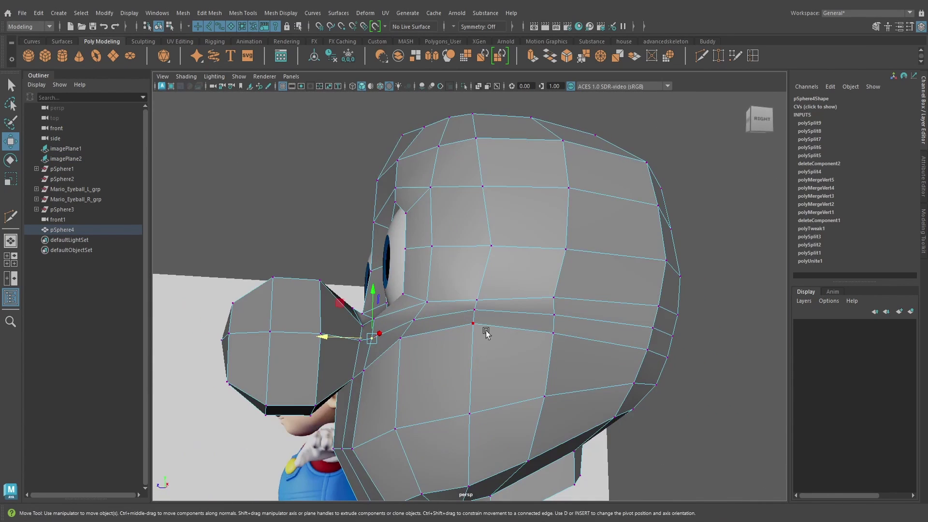
- Inspect the head's smoothed surface around the nose and cheek with the mesh deselected
key("3")
left_click_drag(410, 341, 415, 351, "alt")
right_click_drag(503, 302, 549, 218)
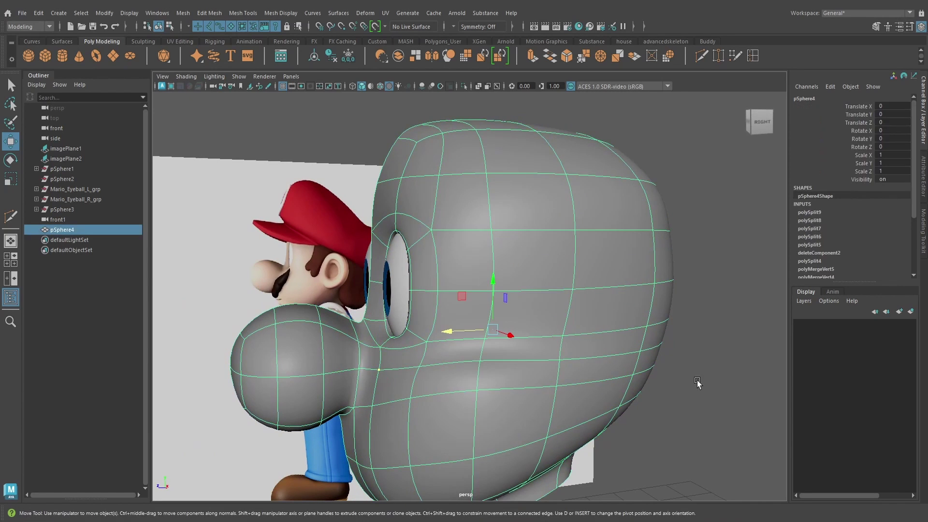
left_click(697, 383)
left_click_drag(447, 407, 475, 409, "alt")
right_click_drag(671, 410, 628, 410, "alt")
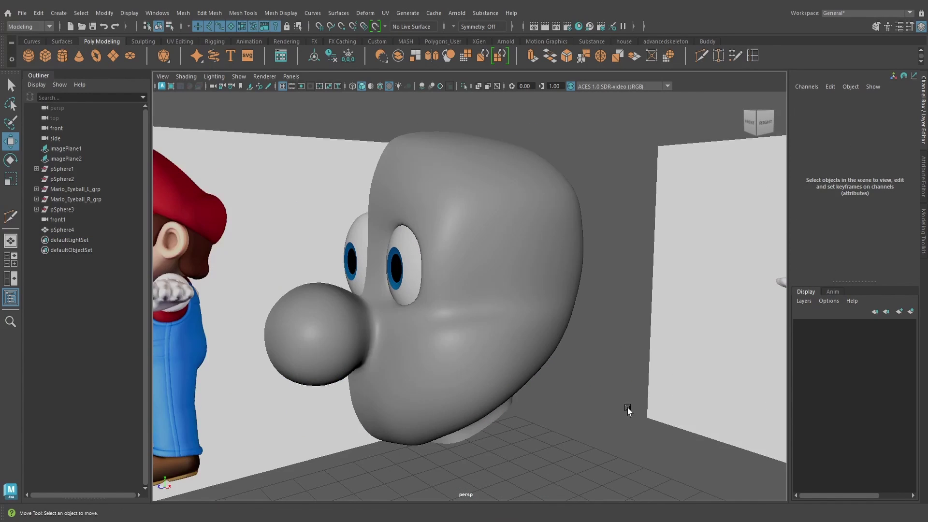
left_click_drag(628, 410, 669, 410, "alt")
- Move the half-head's pivot onto the face's vertical centre line in the front view
left_click(500, 396)
key("1")
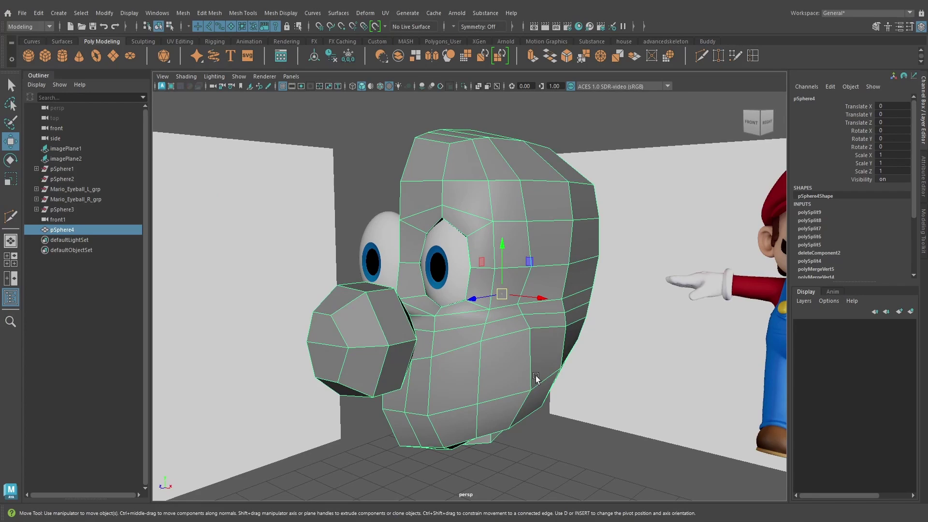
left_click_drag(534, 379, 552, 384, "alt")
key("space")
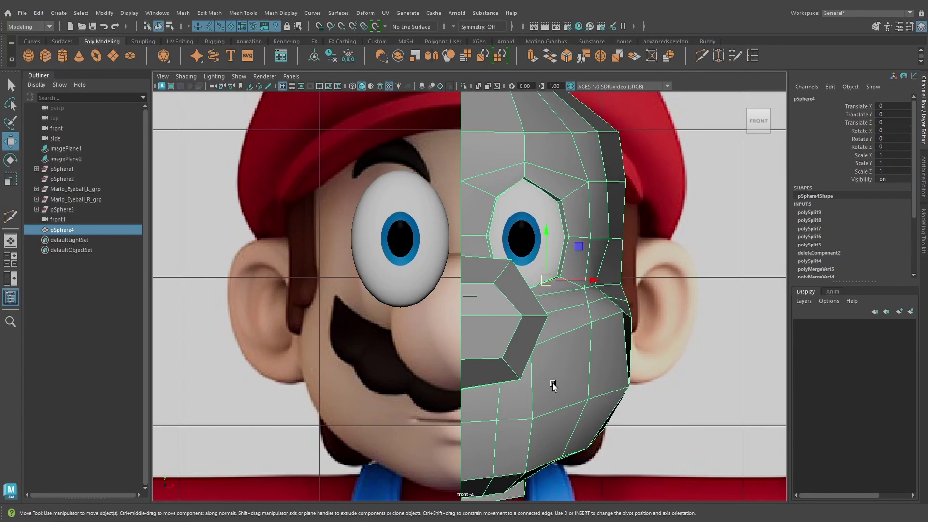
key("d")
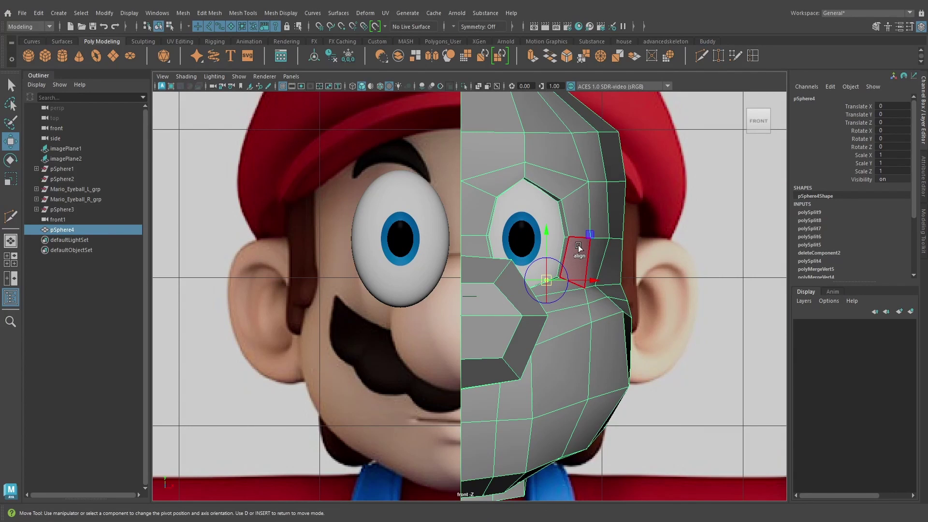
left_click_drag(585, 285, 468, 283)
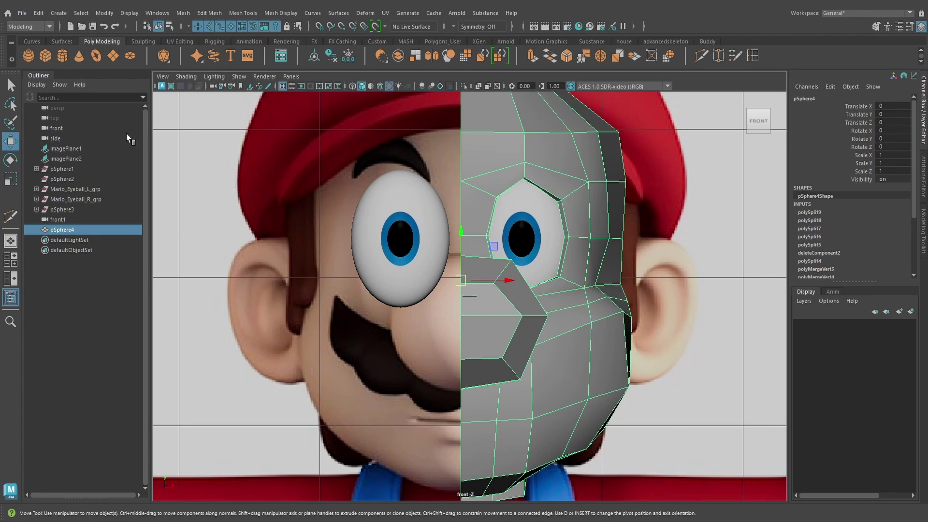
- Create a mirrored instance of the half-head with Duplicate Special, using Instance geometry and Scale X -1
left_click(39, 13)
left_click(162, 174)
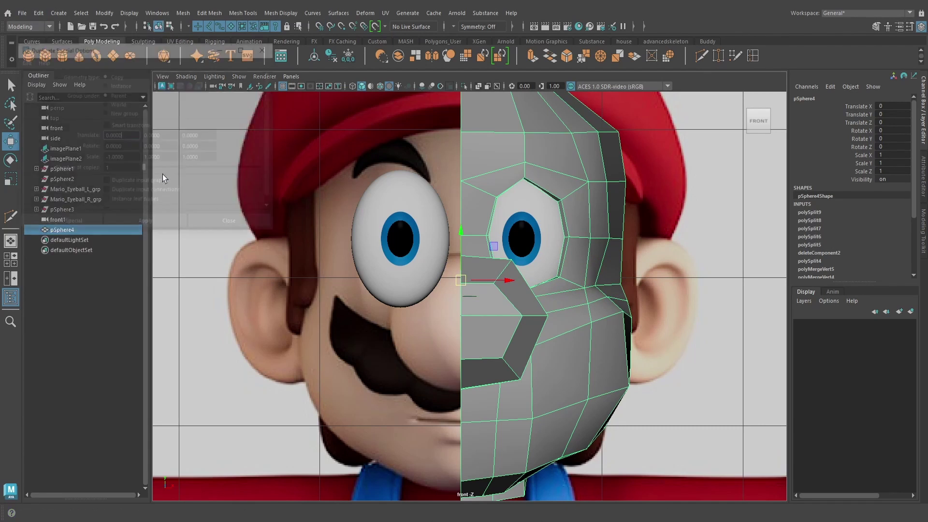
left_click(104, 84)
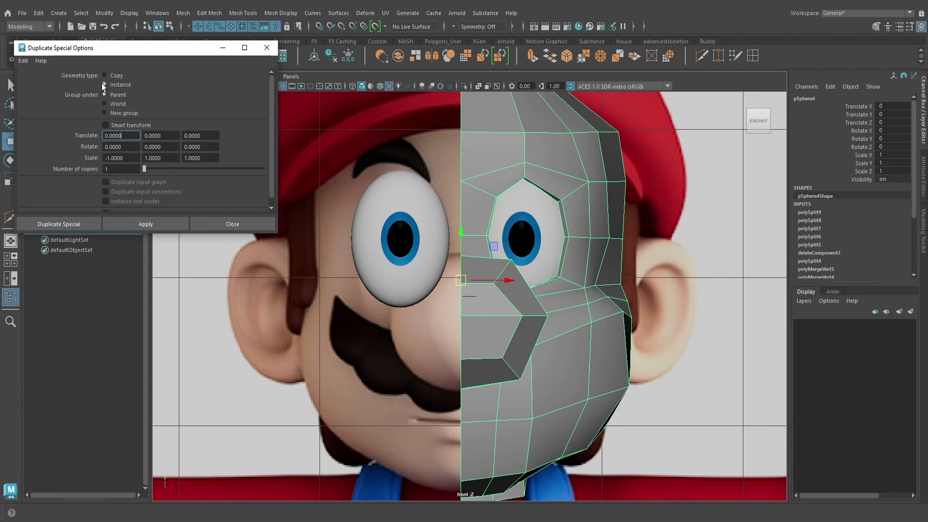
left_click(76, 224)
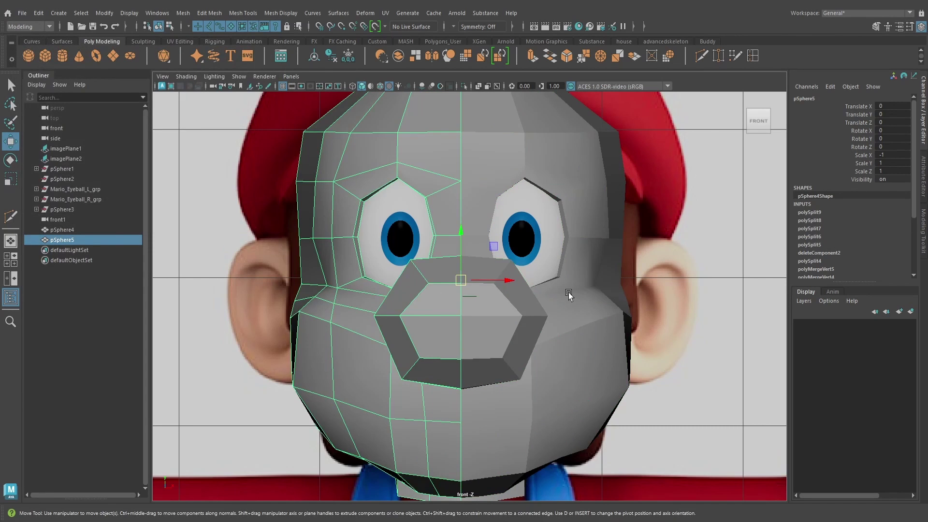
- Display both head halves with smooth preview in the perspective view and inspect the face
key("space")
left_click_drag(569, 293, 523, 309)
scroll(554, 281, "down", 3)
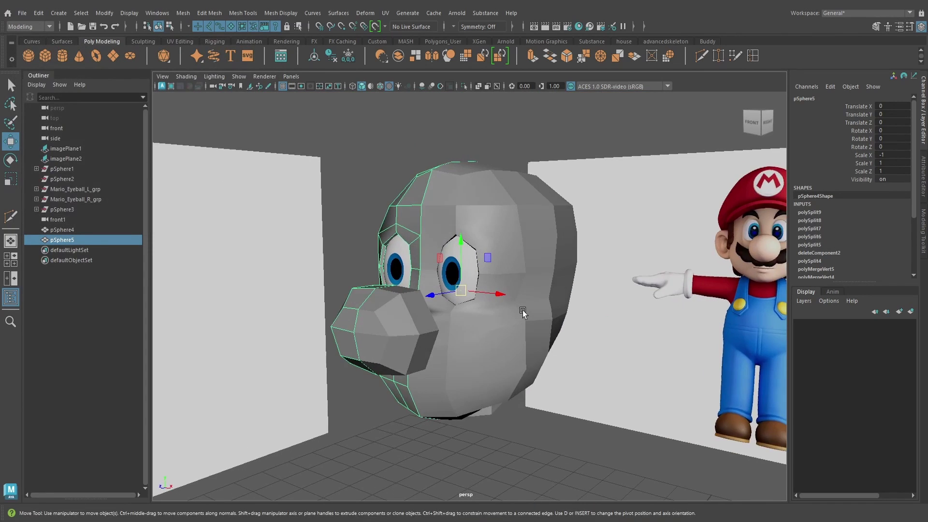
key("5")
key("6")
left_click(545, 342)
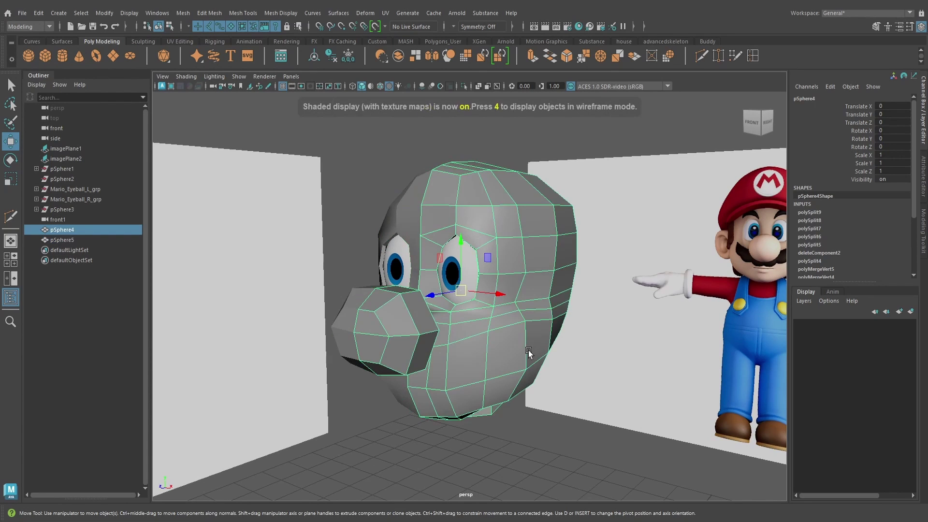
left_click_drag(530, 360, 517, 351, "alt")
left_click(497, 407)
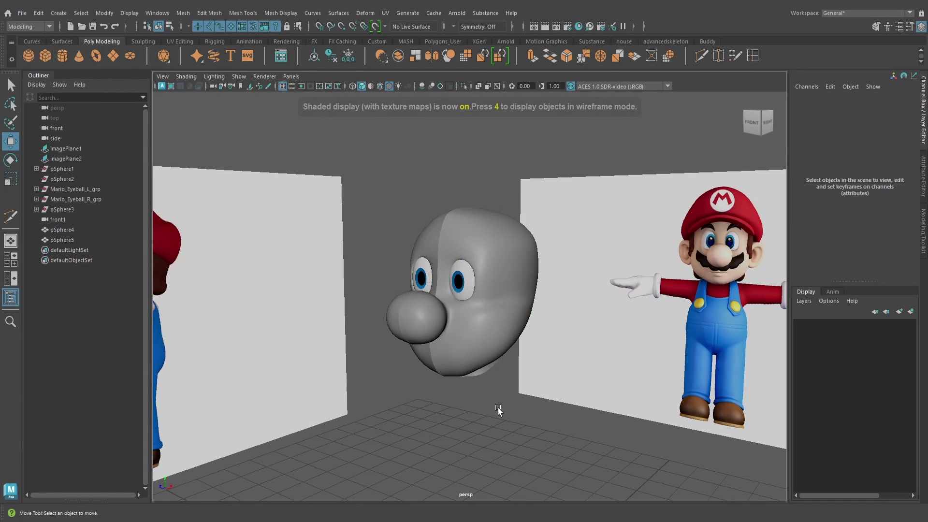
left_click_drag(497, 408, 551, 375, "alt")
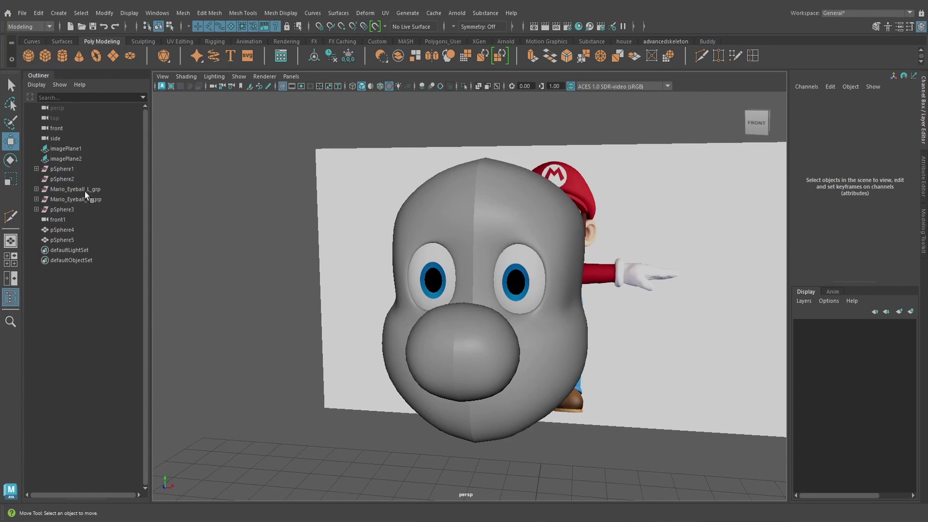
- Scale the left eyeball group to 1.379 on all axes about its centred pivot and push it back to Translate Z 0.406
left_click(76, 189)
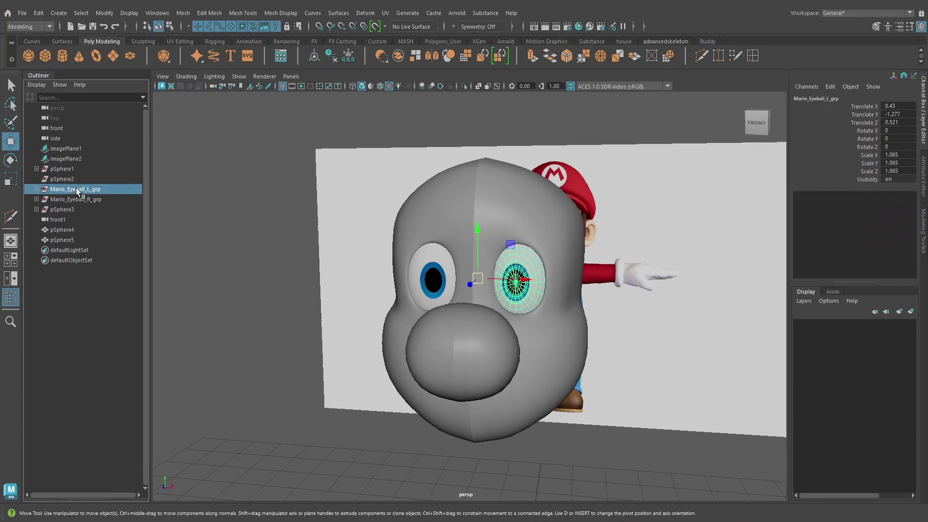
scroll(556, 320, "up", 3)
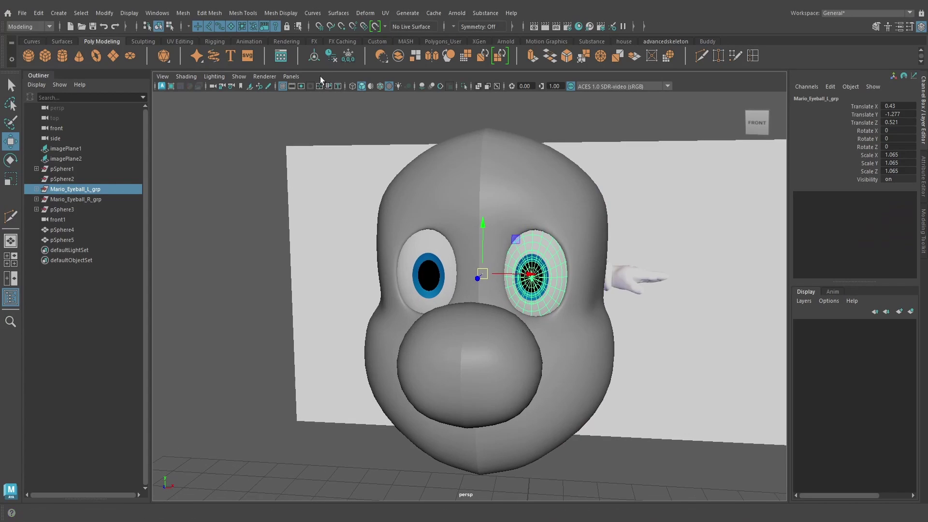
left_click(313, 58)
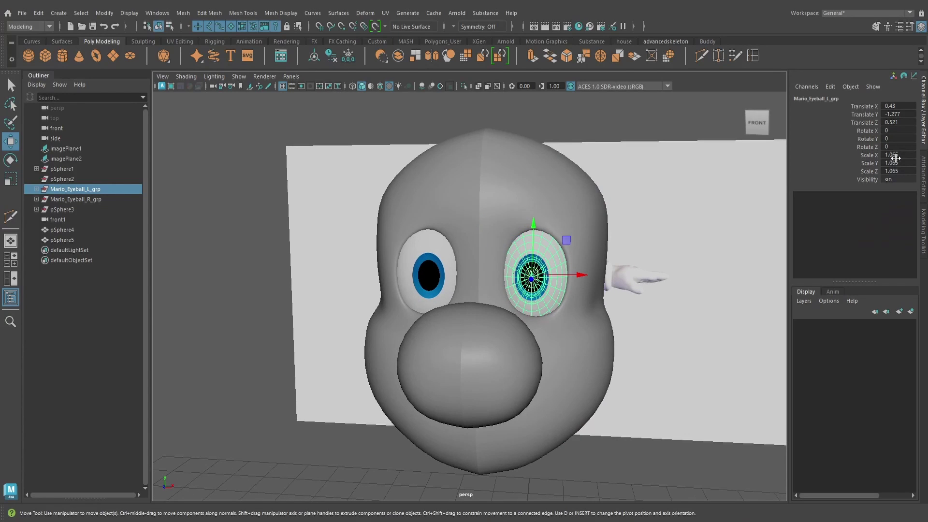
left_click_drag(896, 156, 895, 163)
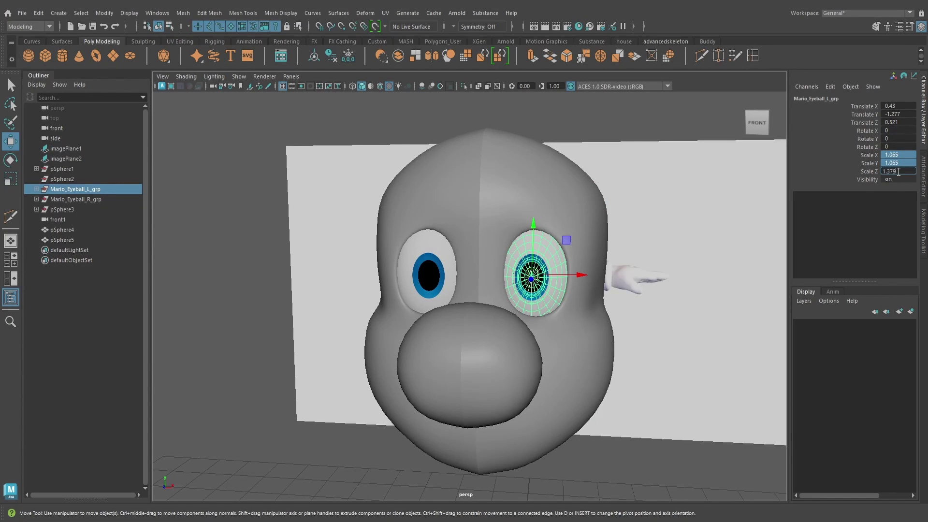
key("Return")
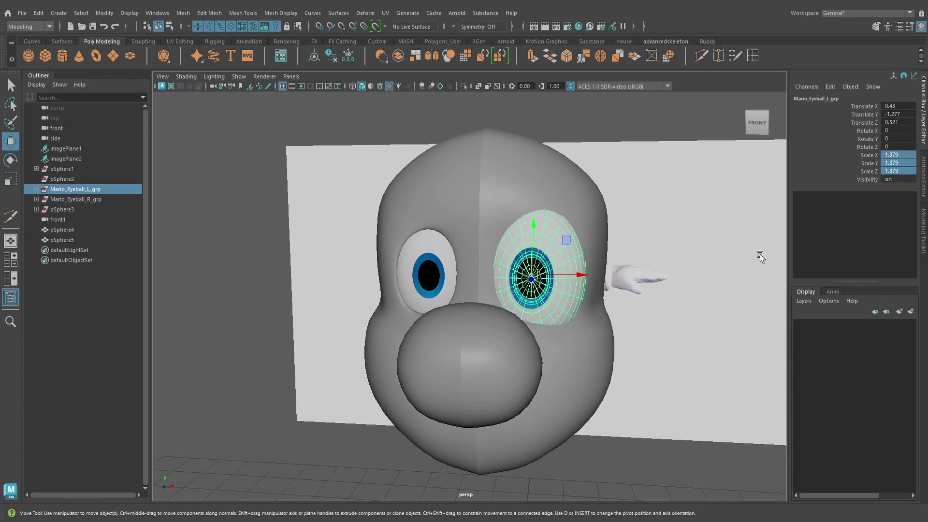
left_click_drag(760, 256, 419, 245, "alt")
left_click_drag(382, 182, 387, 188)
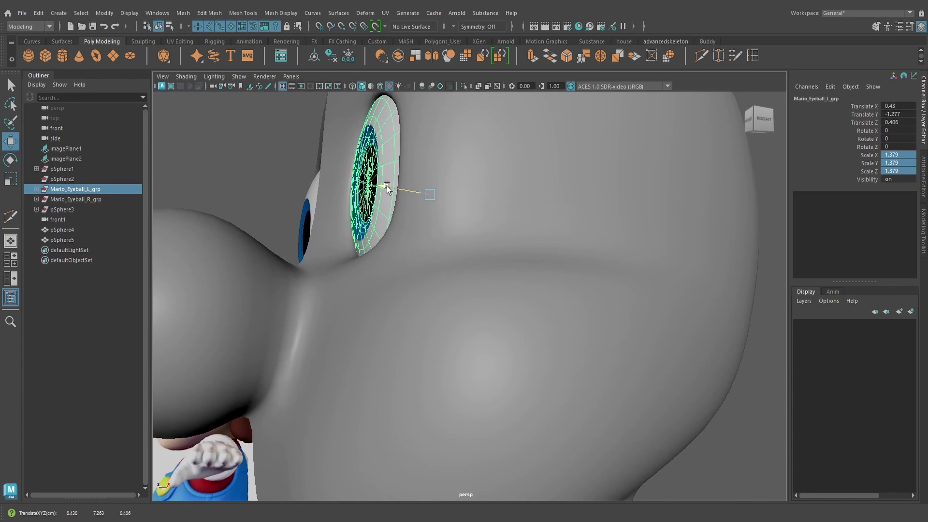
- Delete the right eyeball group
left_click_drag(518, 204, 605, 233, "alt")
scroll(590, 227, "down", 4)
left_click(101, 199)
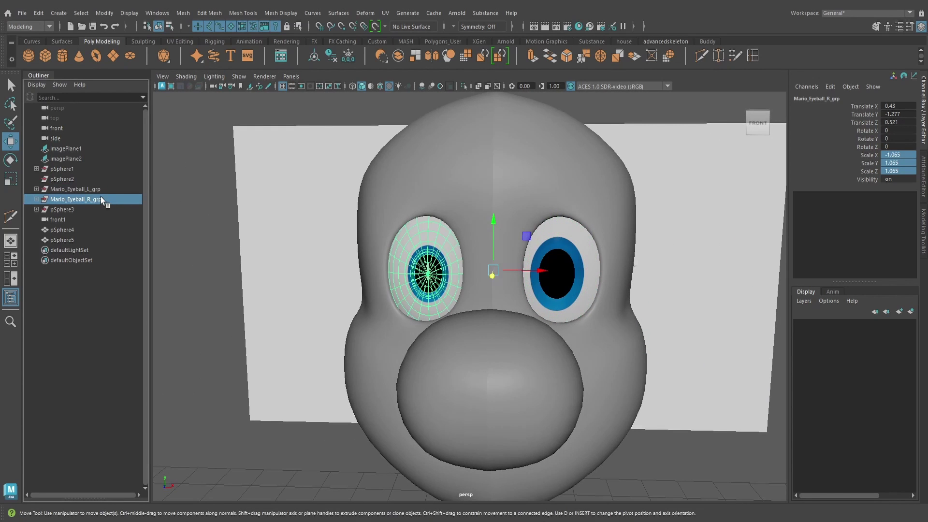
key("Delete")
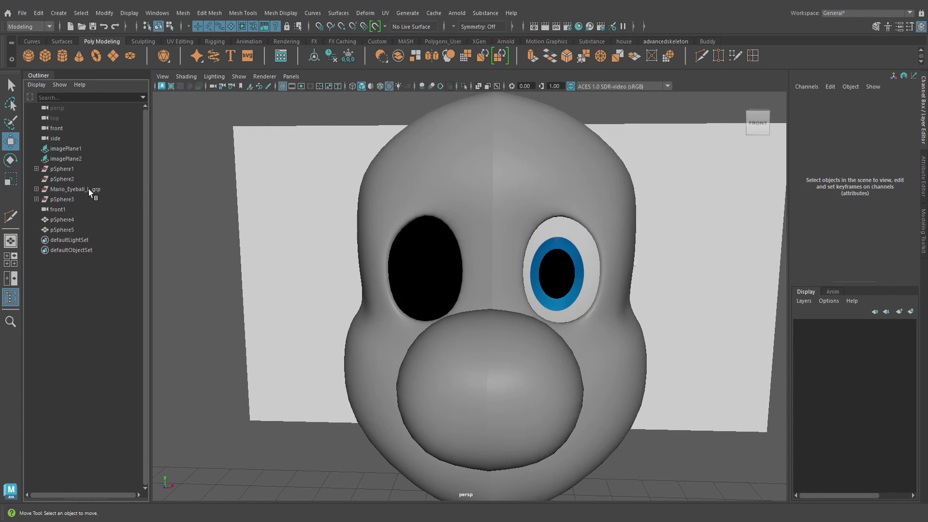
- Snap the left eyeball group's pivot onto the face's vertical centre line in the front view
left_click(88, 189)
mouse_move(488, 285)
left_mouse_down("alt")
mouse_move(512, 285)
mouse_move(503, 285)
left_mouse_up("alt")
key("space")
scroll(535, 315, "up", 6)
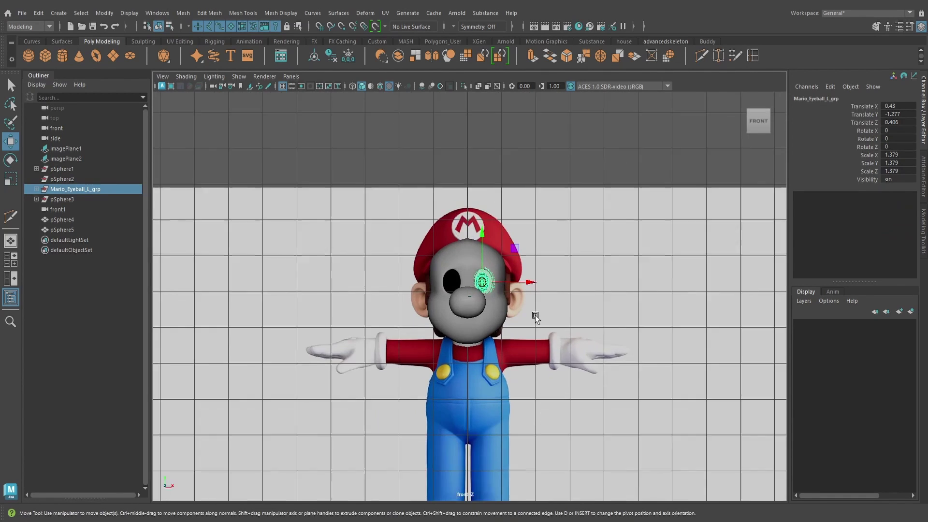
key("d")
scroll(552, 291, "up", 4)
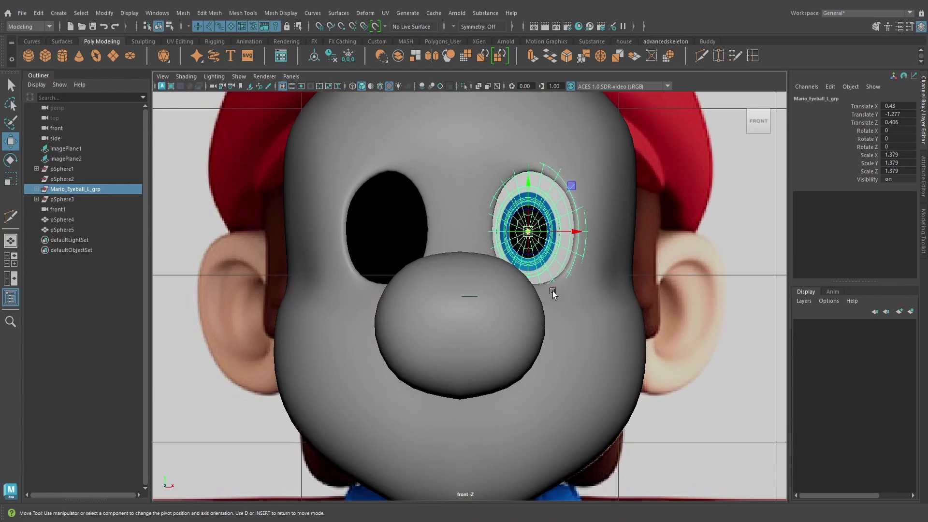
key("x")
left_click_drag(558, 229, 536, 233)
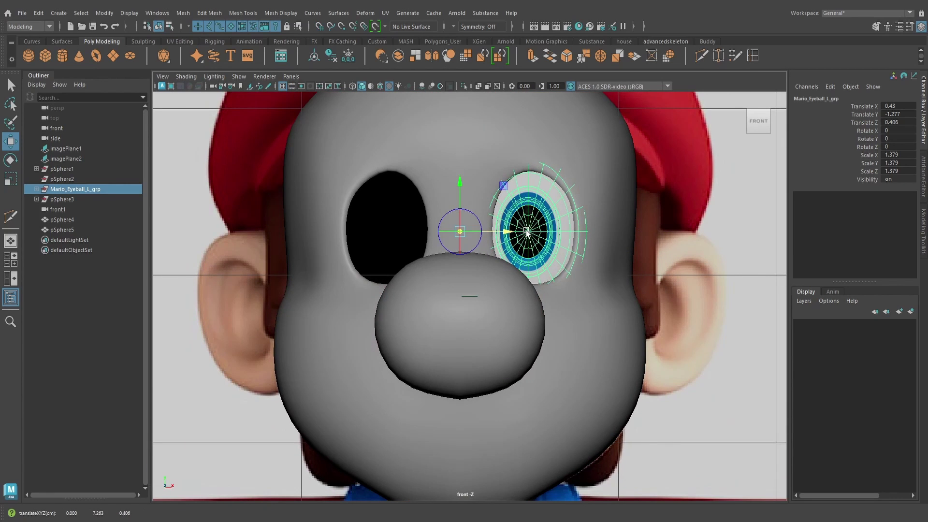
key("d")
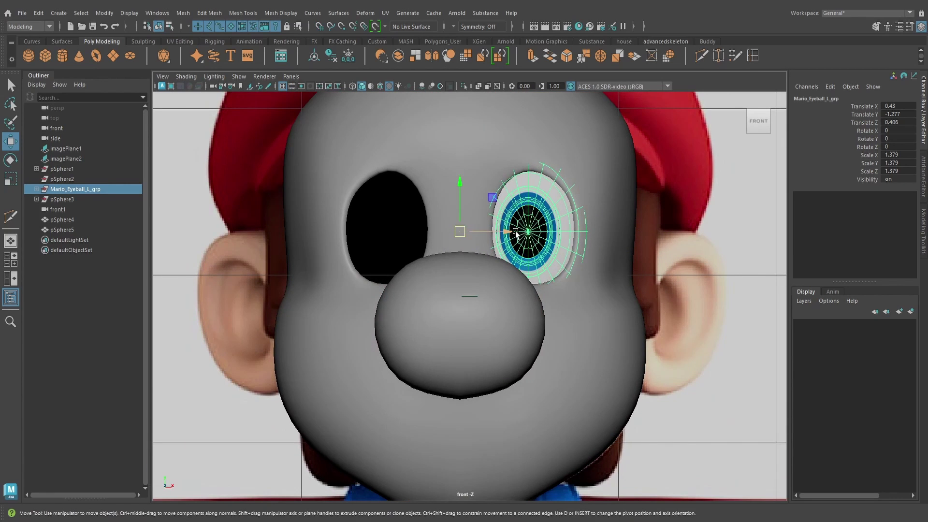
- Mirror the left eyeball group to the other side with Duplicate Special, using Copy geometry and Scale X -1
left_click(39, 13)
left_click(160, 172)
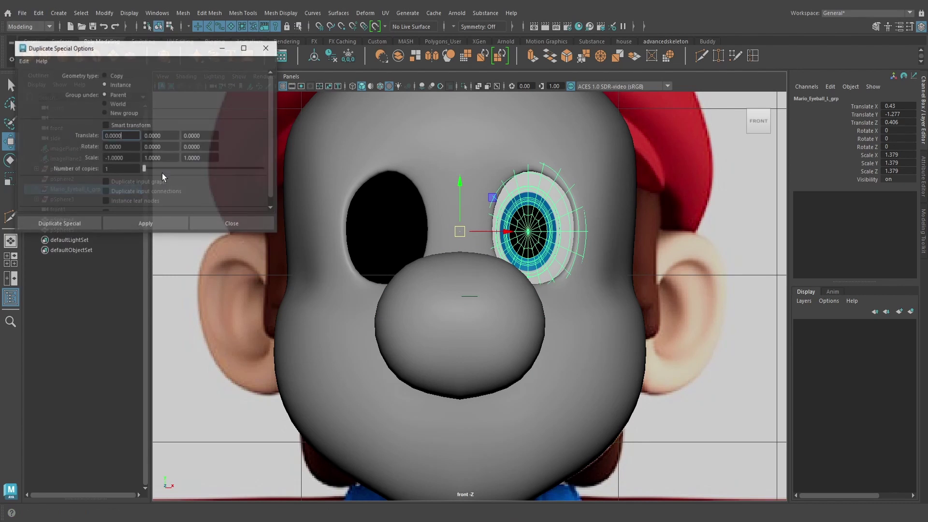
left_click(104, 75)
left_click(72, 222)
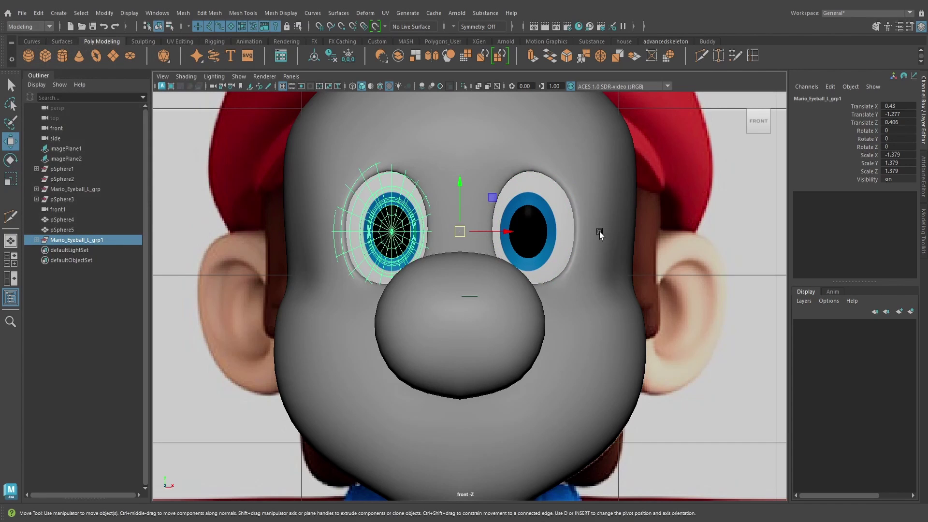
- Rename the mirrored eyeball group to Mario_Eyeball_R and deselect it in the perspective view
key("space")
left_click_drag(599, 231, 597, 205)
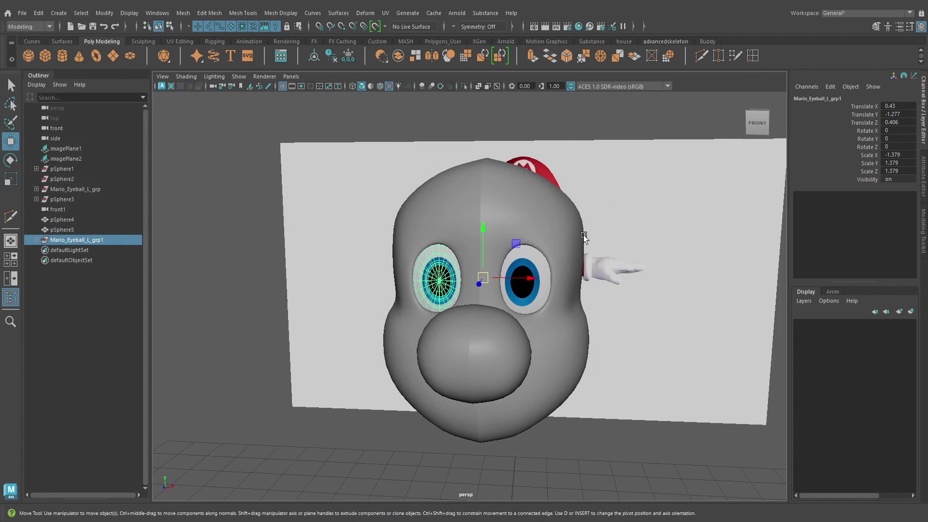
left_click(236, 419)
left_click_drag(321, 416, 325, 414, "alt")
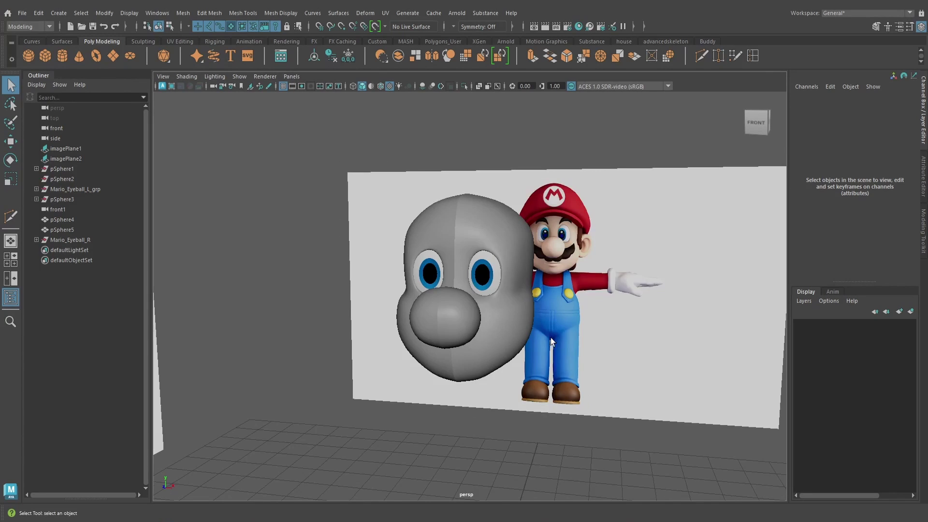
- Select the original head half and return it to its unsmoothed low-poly display
left_click_drag(550, 337, 387, 309, "alt")
left_click(573, 333)
key("1")
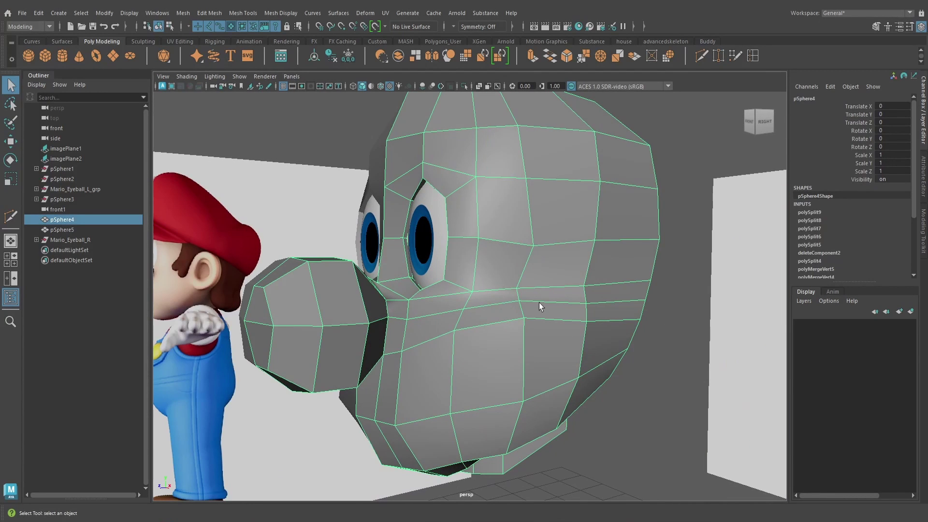
left_click_drag(534, 315, 498, 293, "alt")
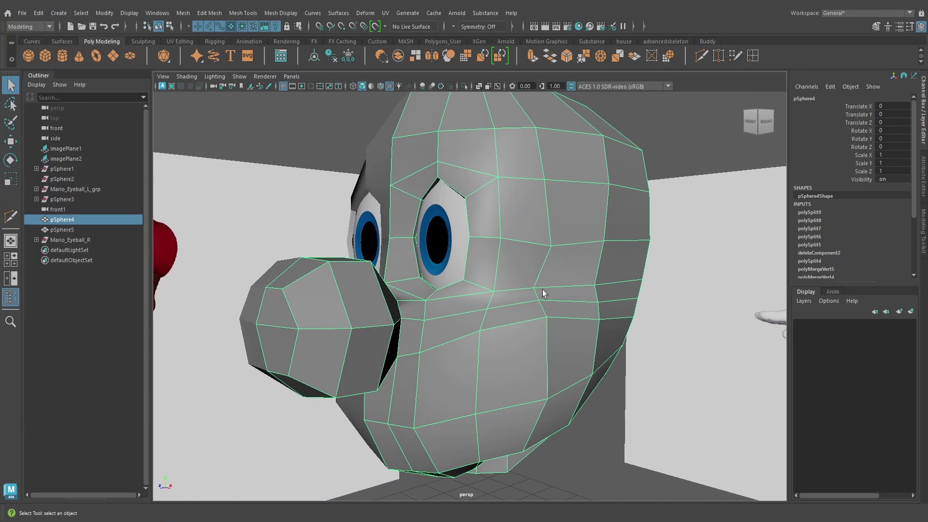
left_click_drag(574, 317, 519, 321, "alt")
left_click(639, 304)
left_click(519, 321)
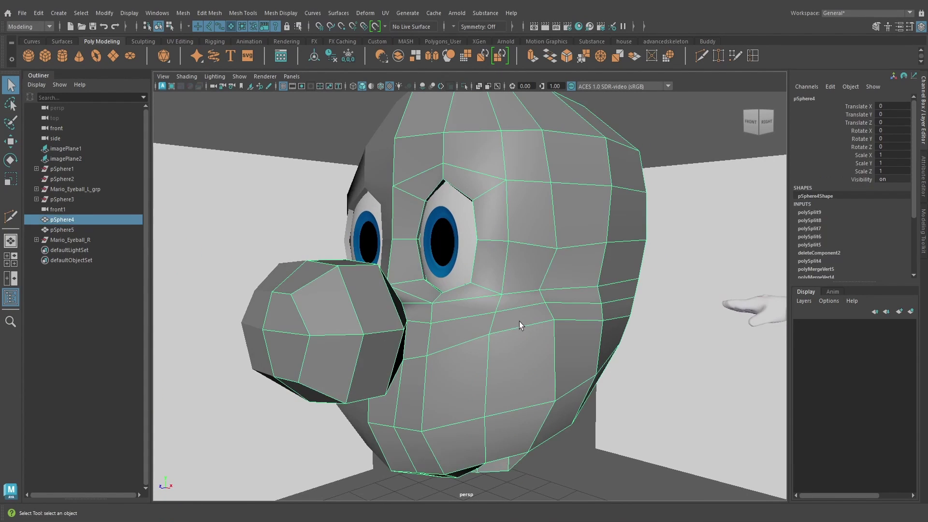
- Delete the extra horizontal edge loop running across the cheek just below the eye
right_click_drag(509, 307, 503, 291)
left_click(509, 204)
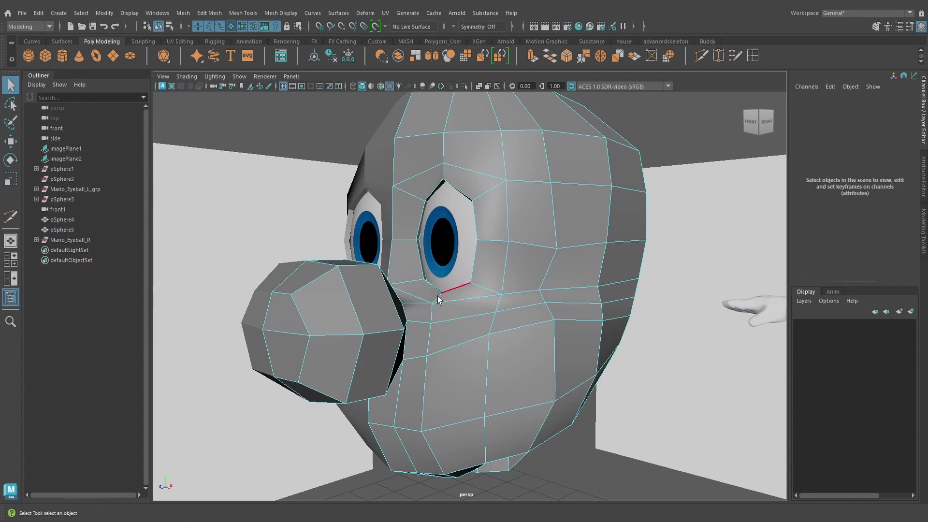
double_click(419, 323)
left_click_drag(419, 323, 542, 311, "alt")
left_click_drag(679, 311, 572, 304, "alt")
key("ctrl+Delete")
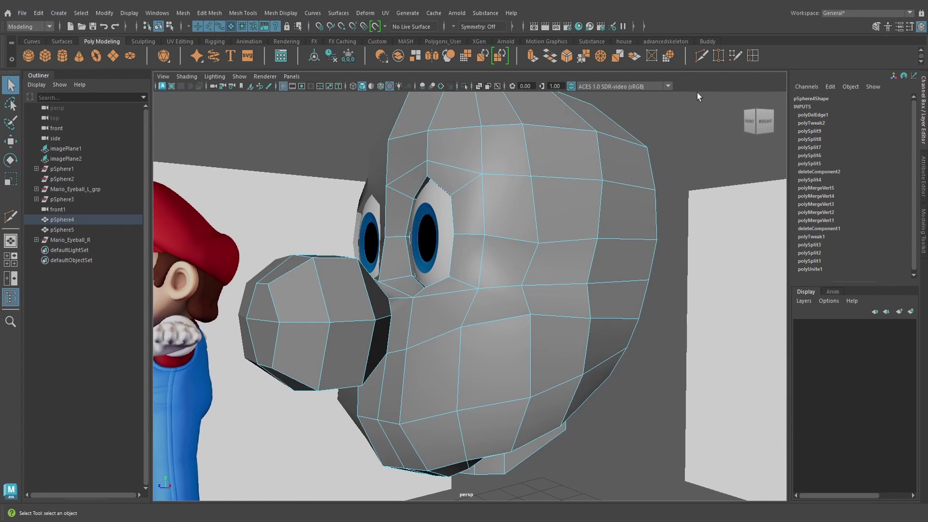
- Cut diagonal edges across the two cheek faces below and behind the eye with Multi-Cut
left_click(700, 55)
scroll(544, 271, "up", 2)
left_click_drag(482, 305, 488, 313, "alt")
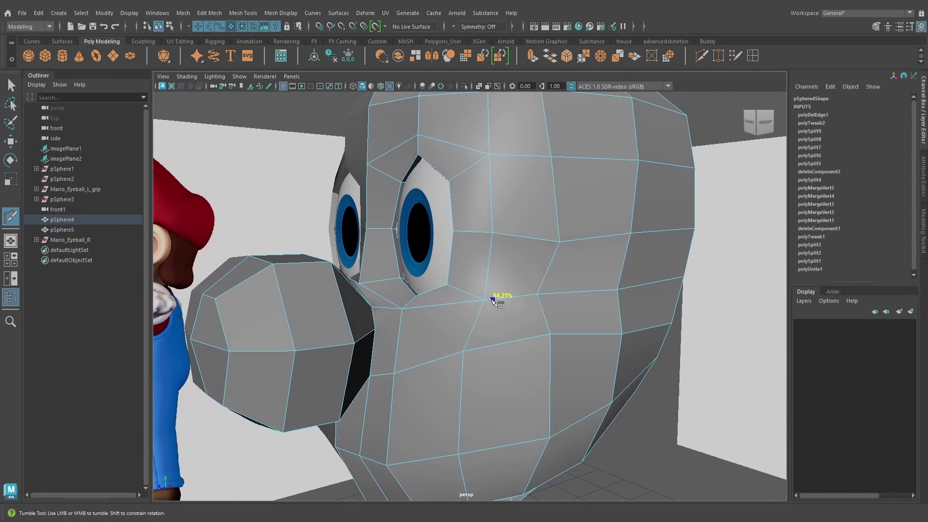
left_click(491, 298)
left_click_drag(606, 334, 555, 326, "alt")
left_click(561, 334)
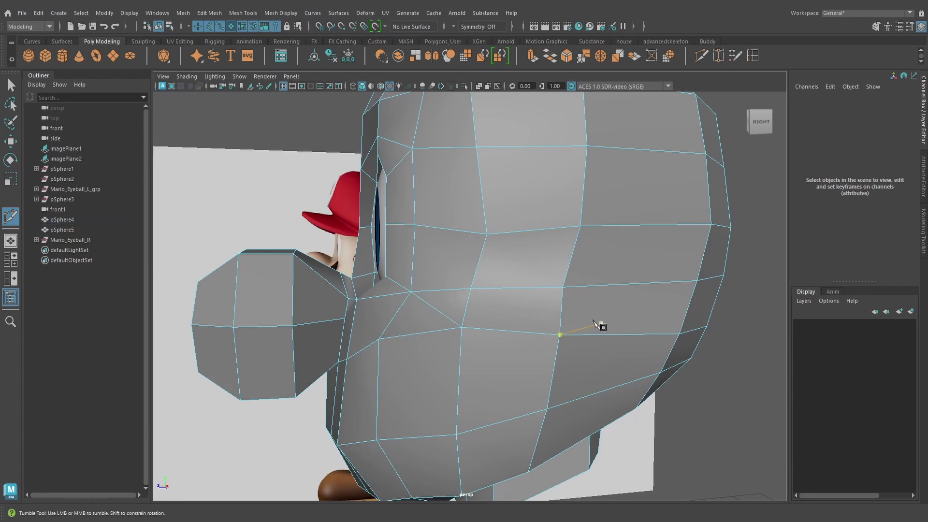
left_click(556, 334)
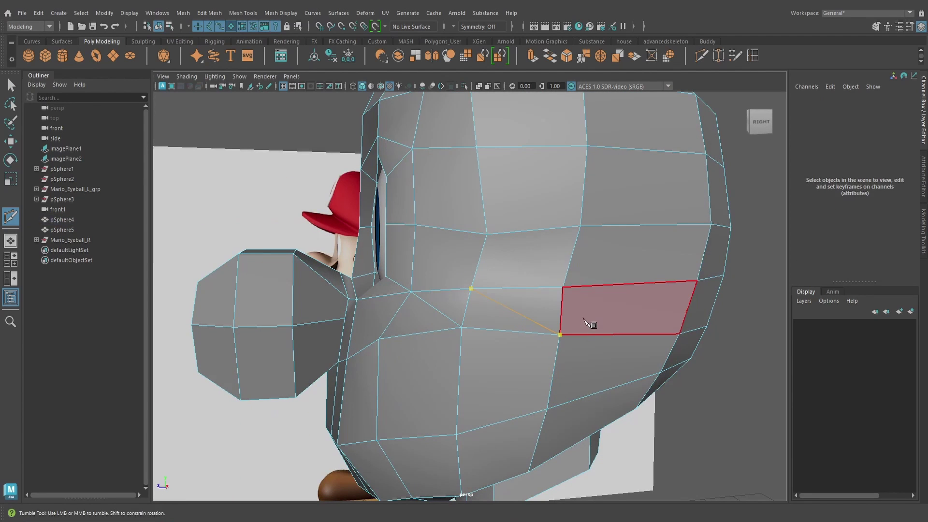
key("Return")
- Cut another diagonal on the rear cheek face, from its upper front vertex to the middle of its lower edge
left_click(562, 287)
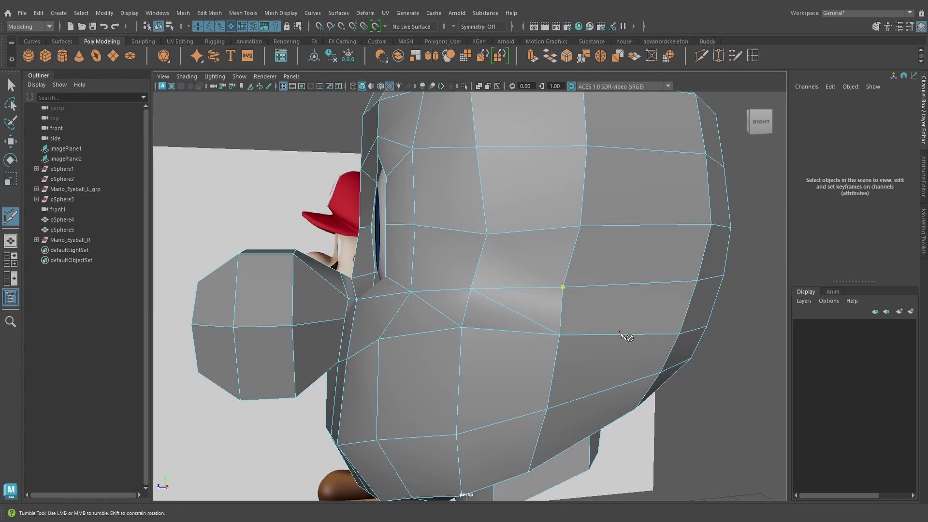
left_click(638, 341)
key("Return")
left_click_drag(638, 290, 639, 283, "alt")
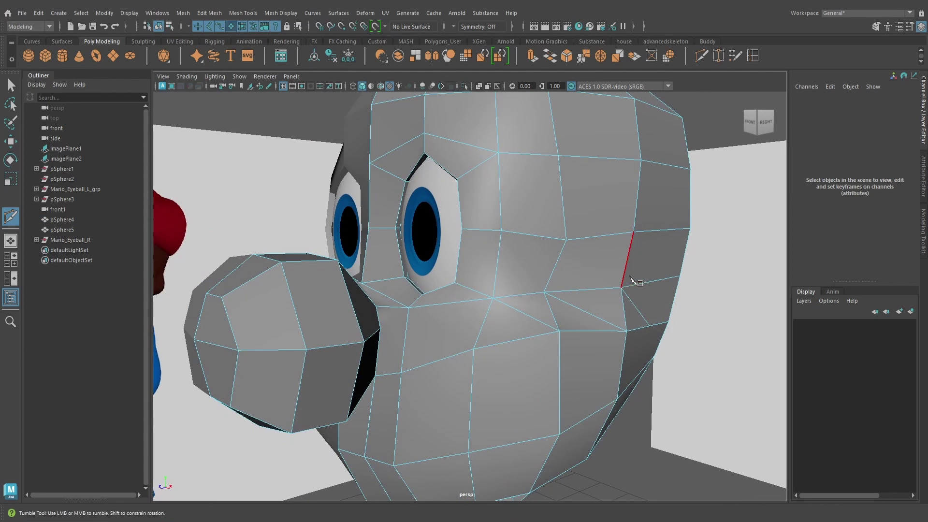
- Delete the old short vertical edges between the new diagonals on the cheek
key("q")
left_click(552, 310)
left_click_drag(599, 313, 578, 293, "alt")
left_click(606, 311, "shift")
key("ctrl+Delete")
key("ctrl+BackSpace")
- Move the cheek-crease vertex behind the eye's outer corner along the depth axis to even out the faces
right_click_drag(577, 293, 533, 240)
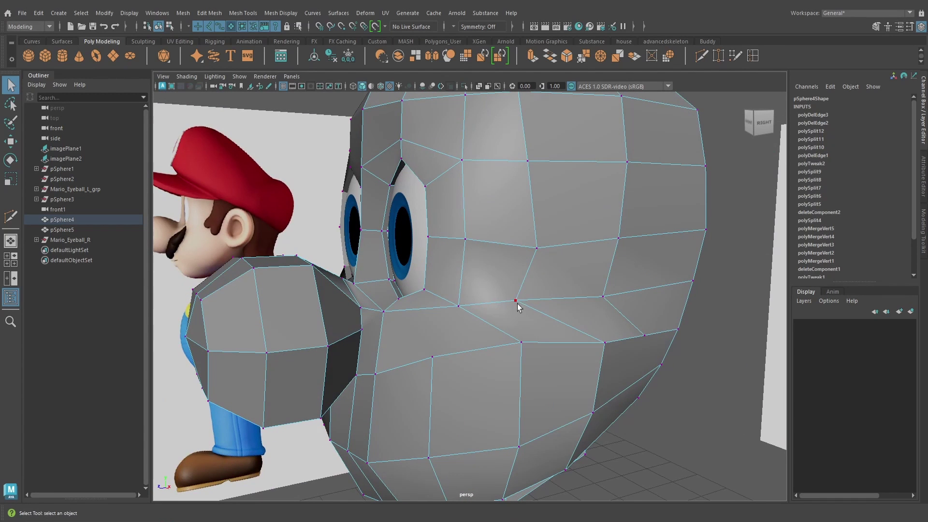
left_click(515, 300)
key("e")
key("w")
left_click_drag(540, 303, 561, 330, "alt")
left_click_drag(561, 329, 528, 332)
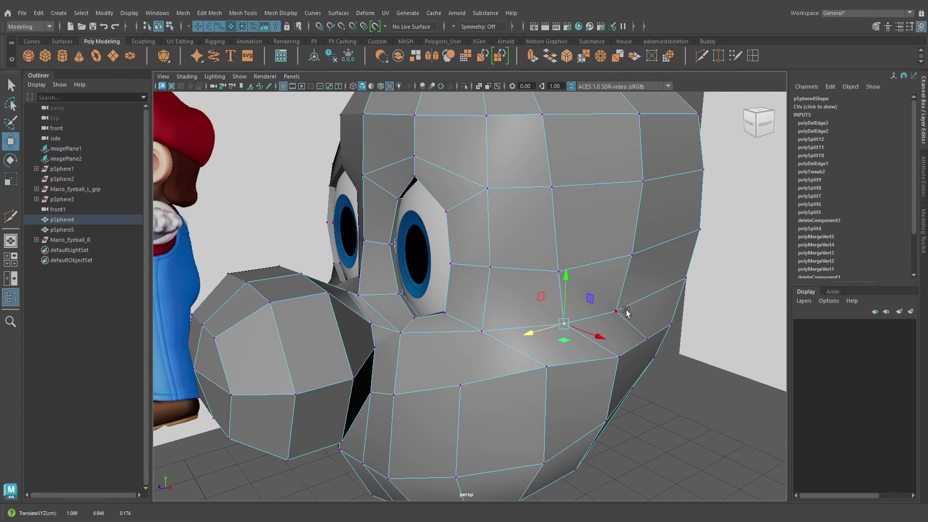
- Adjust the depth of the neighbouring vertices along the cheek crease
left_click_drag(643, 314, 610, 312, "alt")
left_click(510, 300)
left_click_drag(499, 301, 521, 302)
left_click_drag(511, 326, 508, 316, "alt")
left_click_drag(426, 296, 497, 296, "alt")
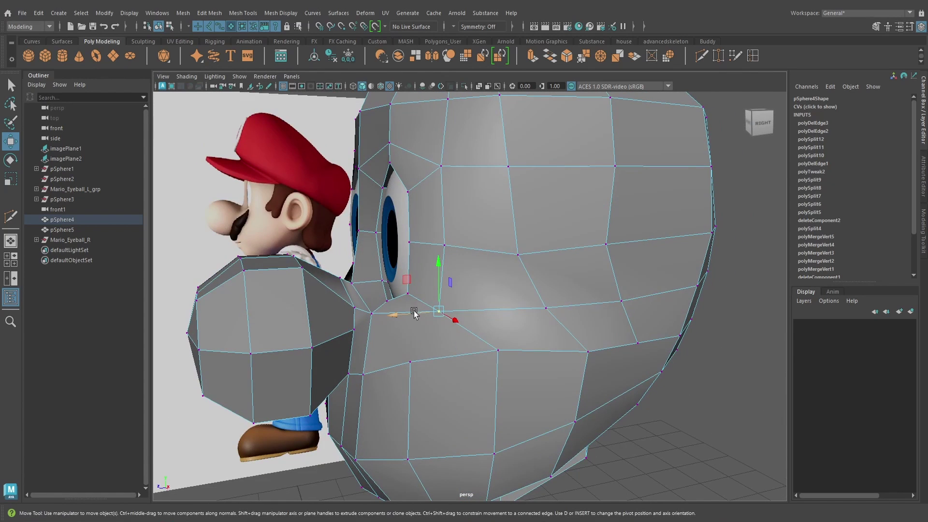
- In the wireframe side view, move the middle column of upper-head vertices, from crown to eye level, backward along the depth axis
left_click_drag(425, 312, 554, 304, "alt")
left_click_drag(580, 346, 600, 306, "alt")
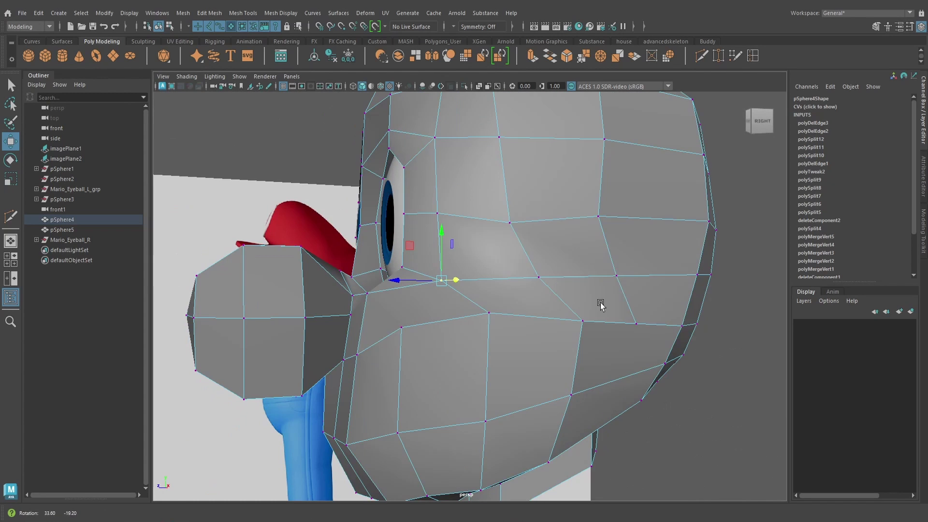
key("space")
left_click_drag(585, 267, 616, 267)
scroll(616, 268, "up", 4)
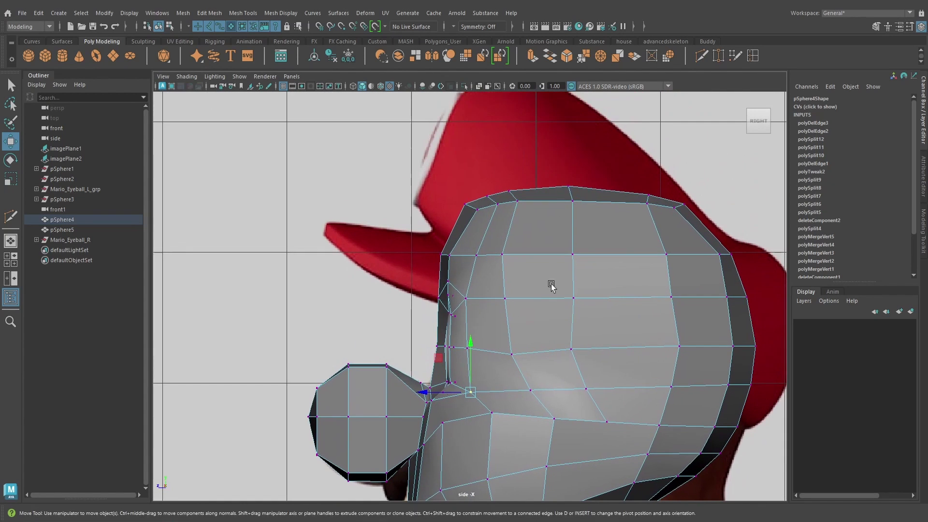
left_click_drag(545, 166, 593, 362)
key("4")
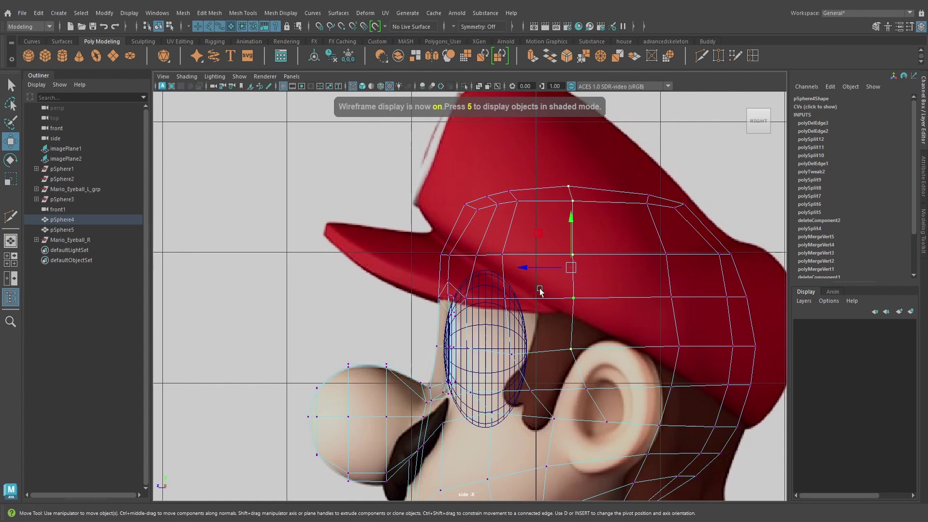
left_click_drag(530, 268, 547, 276)
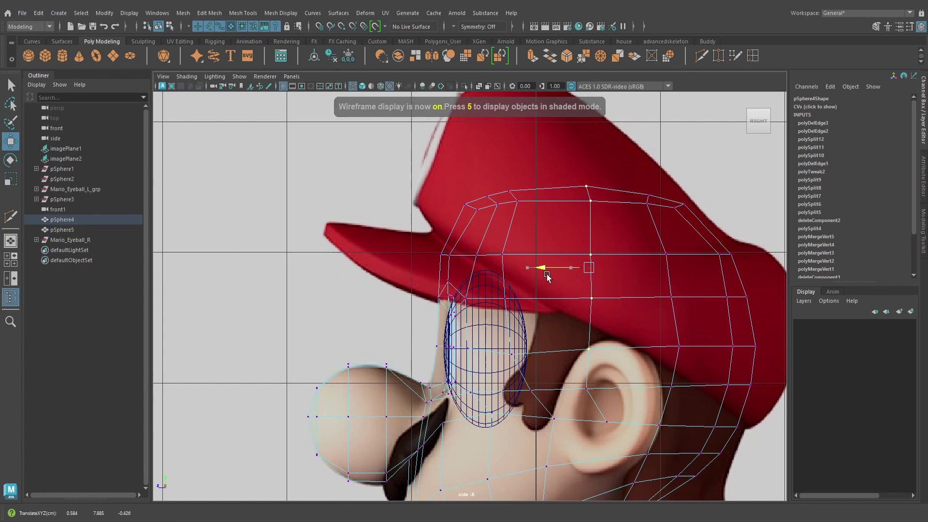
- Shift the two vertices over the reference ear farther back and nudge the vertices above them to straighten the column
left_click(585, 389)
left_click_drag(569, 390, 581, 394)
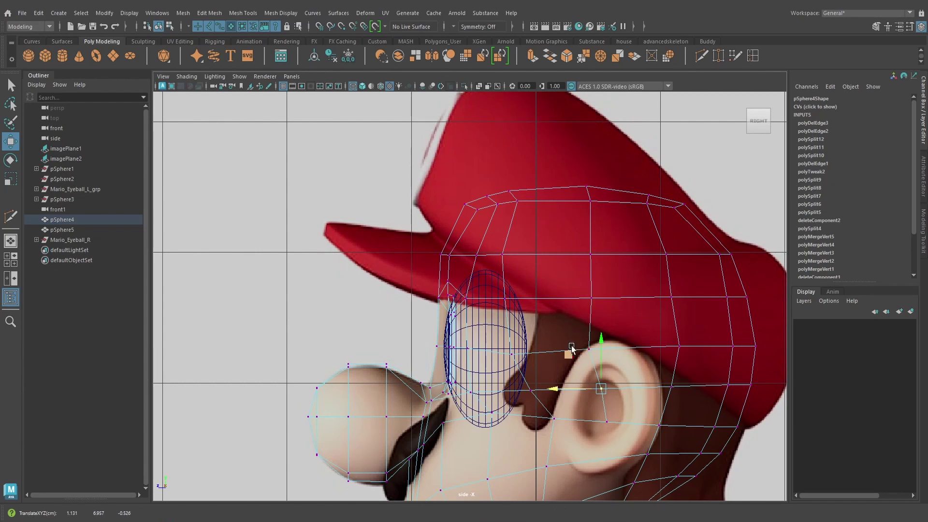
left_click(589, 347)
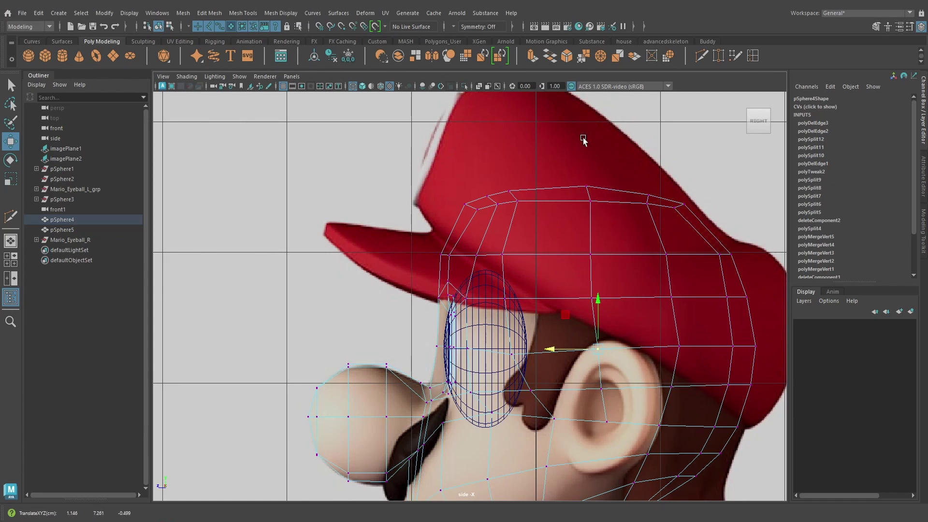
left_click_drag(560, 160, 616, 322)
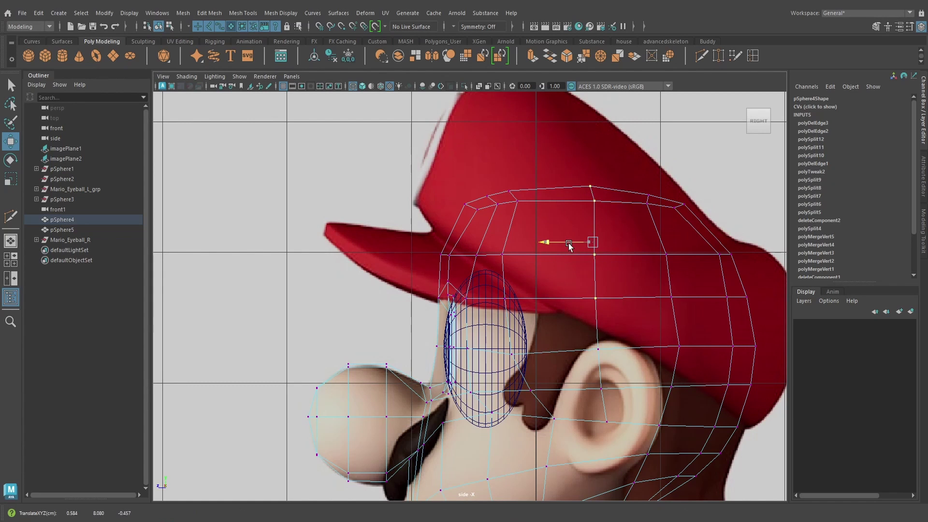
left_click_drag(569, 245, 574, 245)
- Move the column of head vertices just behind the eye, from crown to eye level, backward to even out the face widths
middle_click_drag(527, 196, 544, 198, "alt")
left_click_drag(545, 215, 545, 216)
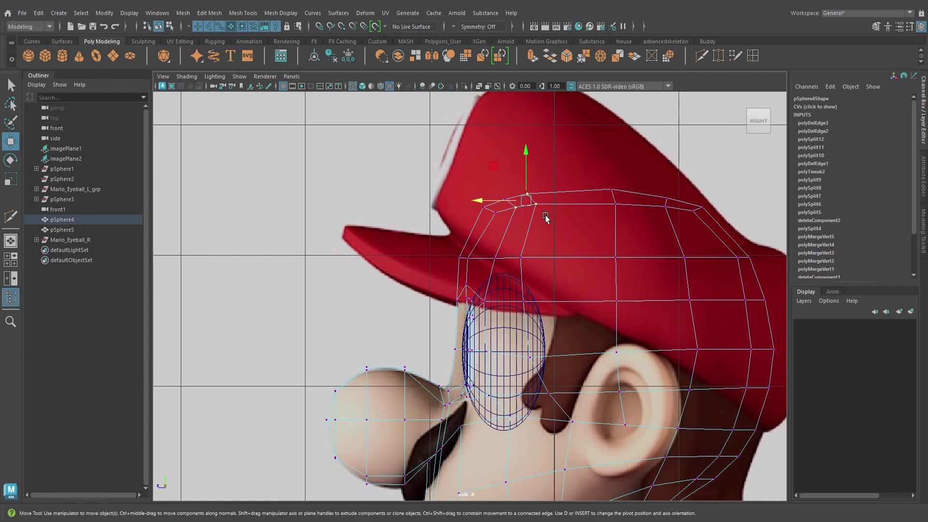
left_click_drag(530, 270, 531, 268, "shift")
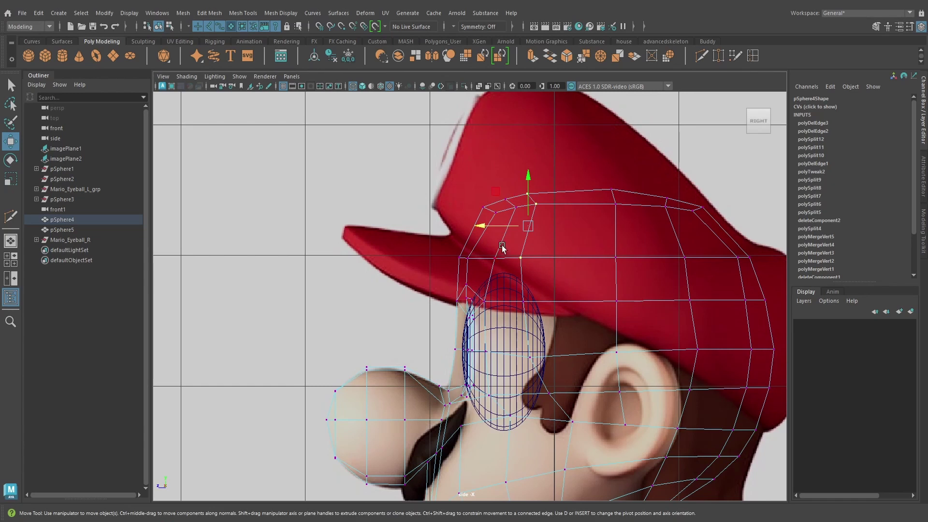
left_click_drag(538, 323, 538, 323, "shift")
left_click_drag(548, 375, 520, 342, "shift")
left_click_drag(504, 275, 529, 279)
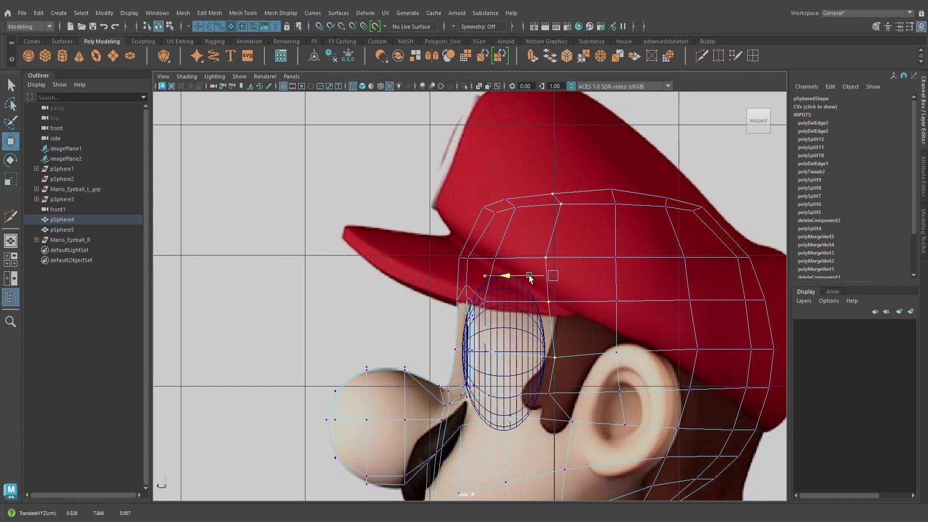
- Fine-tune the column behind the eye by moving its lower cheek vertex back and adjusting its forehead and crown vertices
left_click(547, 391)
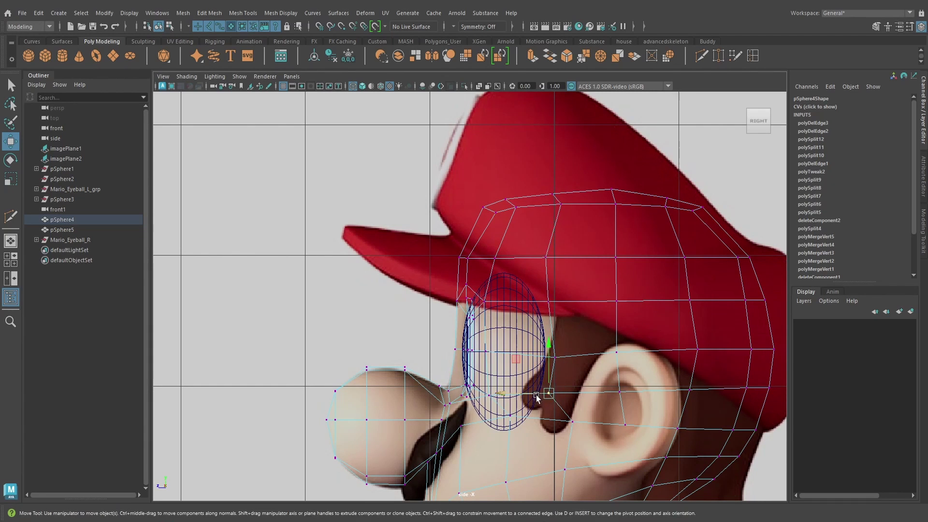
left_click(564, 422)
left_click(551, 394)
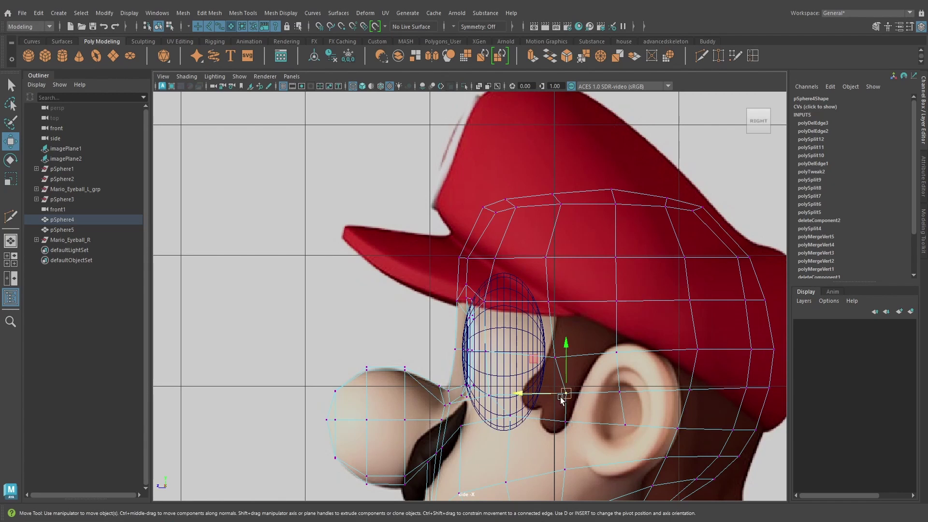
mouse_move(530, 244)
left_mouse_down()
mouse_move(555, 271)
mouse_move(531, 259)
left_mouse_up()
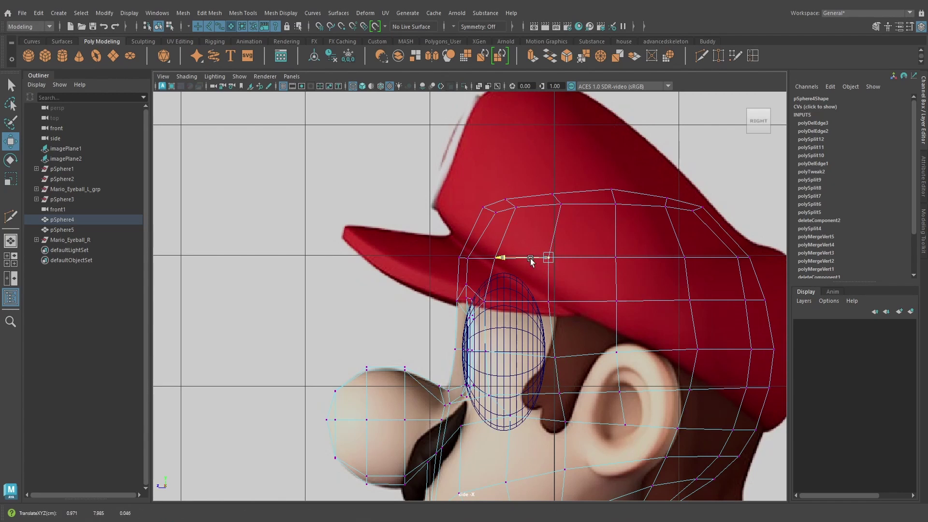
left_click_drag(540, 183, 579, 218)
left_click_drag(556, 176, 557, 175)
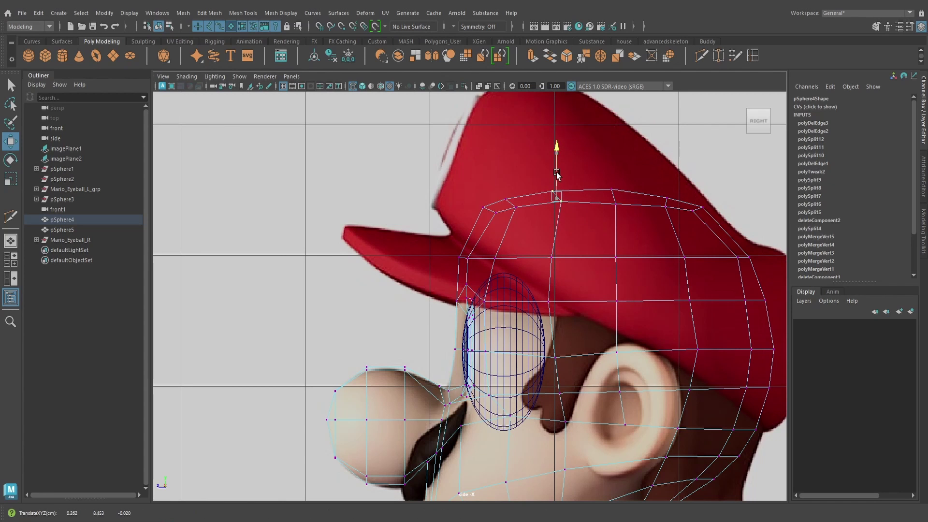
- In the shaded perspective view, insert a centred edge loop with Multi-Cut from the cheek crease down through the jaw to the neck opening
middle_click_drag(621, 322, 631, 235, "alt")
key("space")
mouse_move(629, 362)
left_mouse_down()
mouse_move(626, 331)
mouse_move(586, 333)
mouse_move(596, 334)
mouse_move(541, 290)
left_mouse_up()
left_click(627, 333)
key("6")
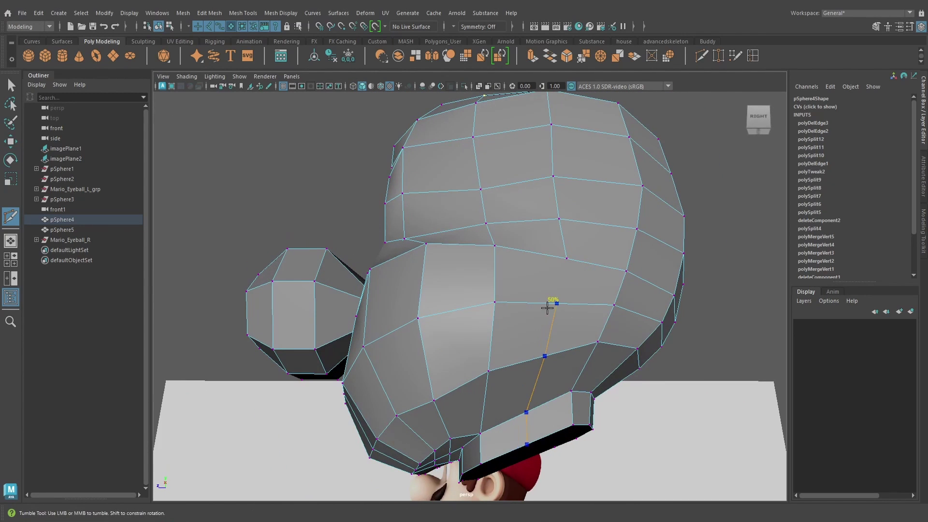
middle_click(548, 308, "ctrl")
left_click_drag(588, 286, 590, 303, "alt")
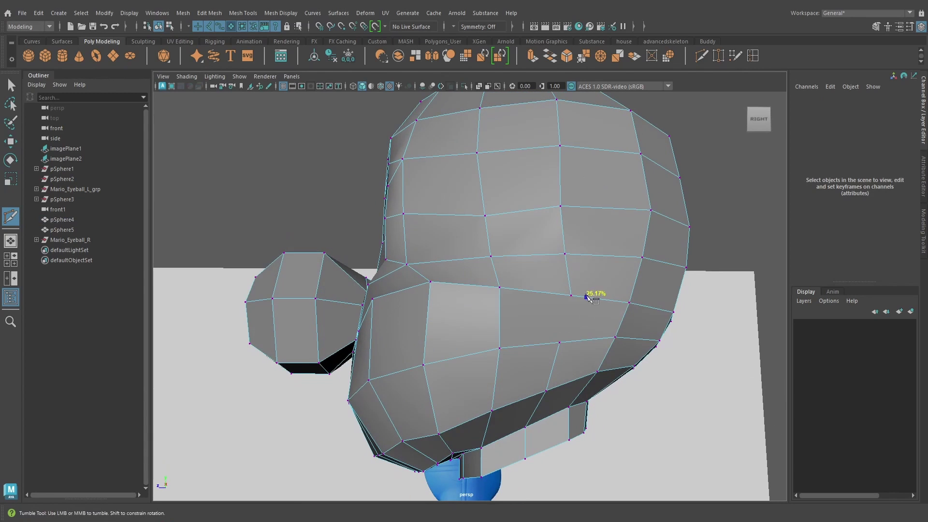
- Finish the pending cut on the side of the head and adjust the cheek vertex below the eye
right_click(605, 330)
left_click_drag(605, 331, 530, 374, "alt")
key("w")
scroll(535, 348, "up", 2)
left_click(535, 361)
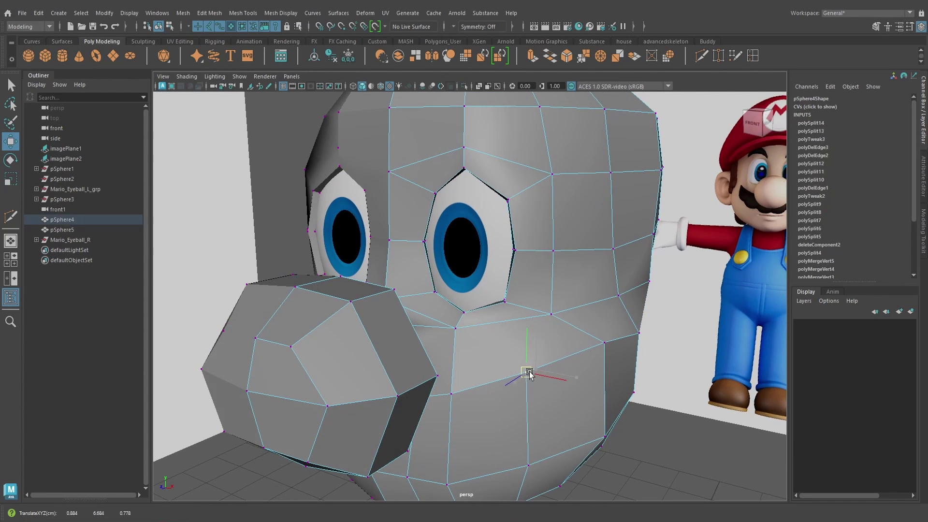
mouse_move(552, 343)
left_mouse_down("alt")
mouse_move(556, 360)
mouse_move(559, 352)
left_mouse_up("alt")
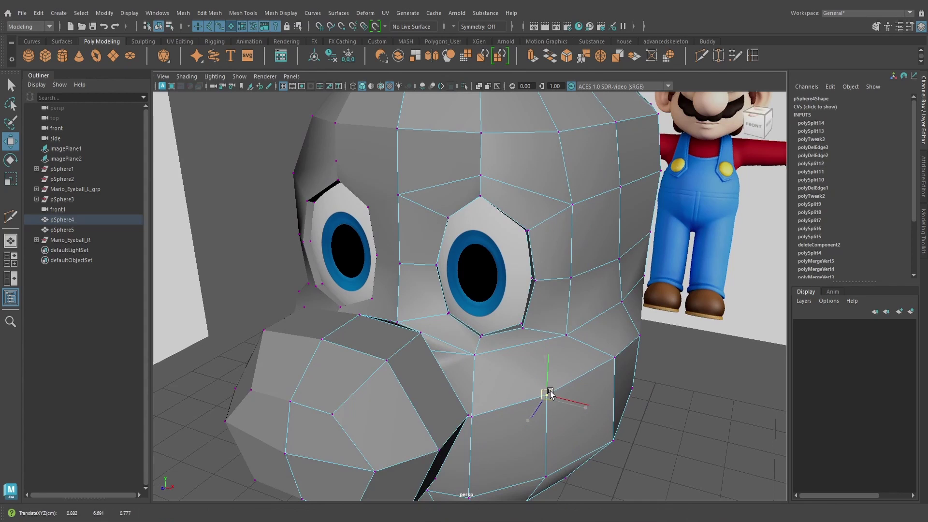
- Cut a new edge with Multi-Cut from the cheek vertex up to the lower rim of the eye socket
left_click(701, 56)
scroll(583, 271, "up", 3)
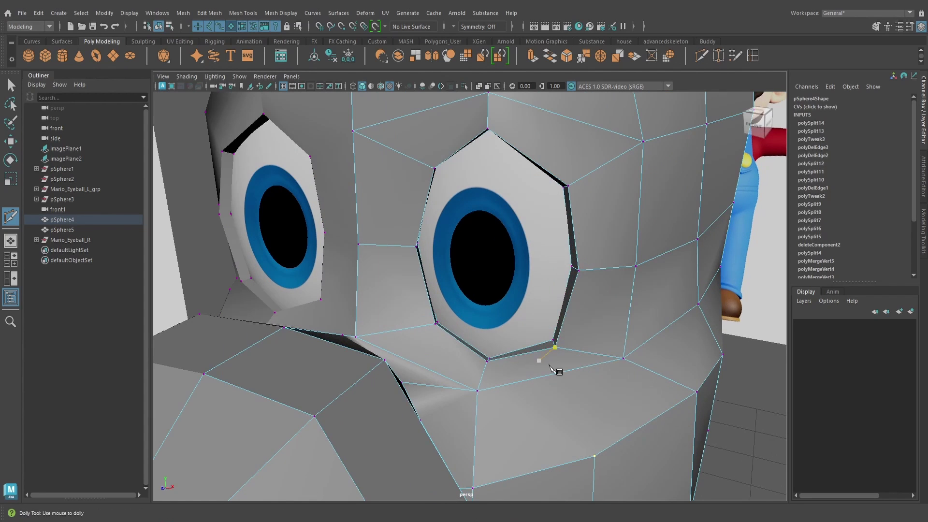
left_click(553, 410)
left_click_drag(549, 368, 582, 385, "alt")
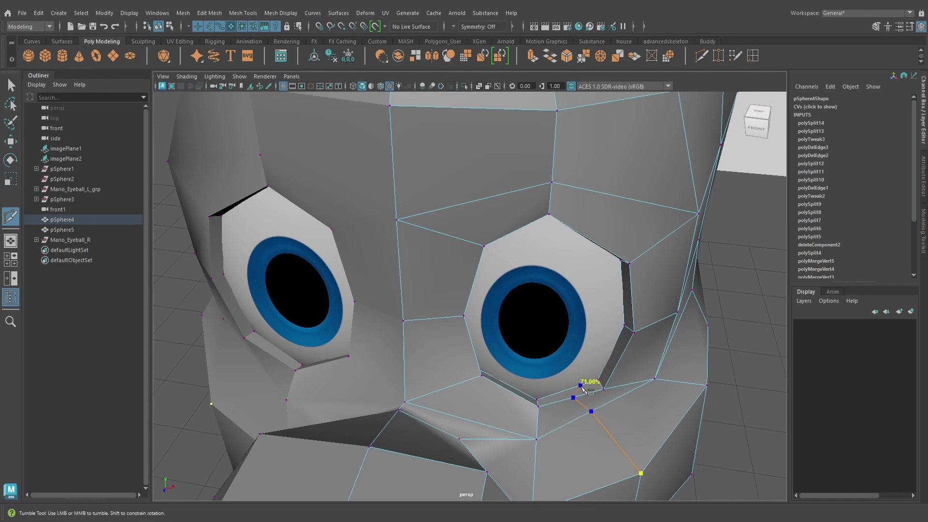
left_click(572, 388)
left_click_drag(681, 353, 648, 325, "alt")
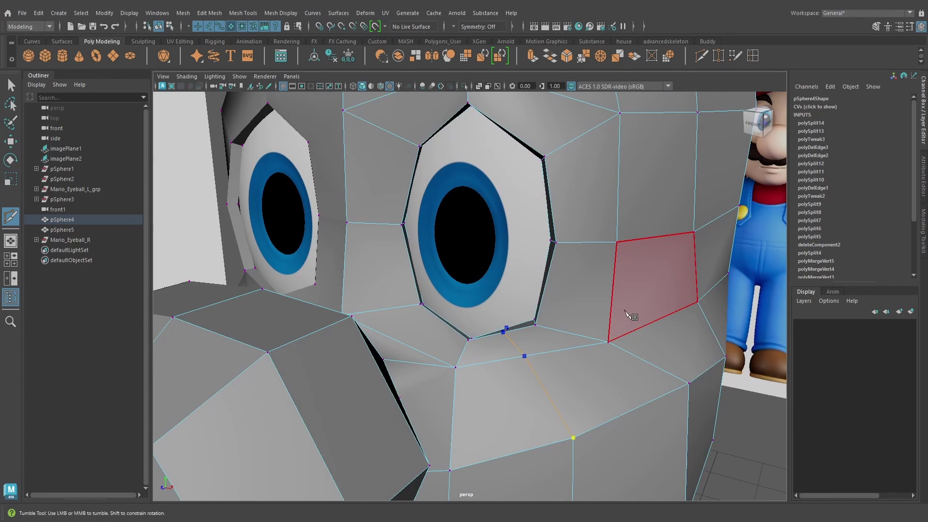
right_click(634, 314)
right_click_drag(634, 315, 620, 307, "alt")
key("w")
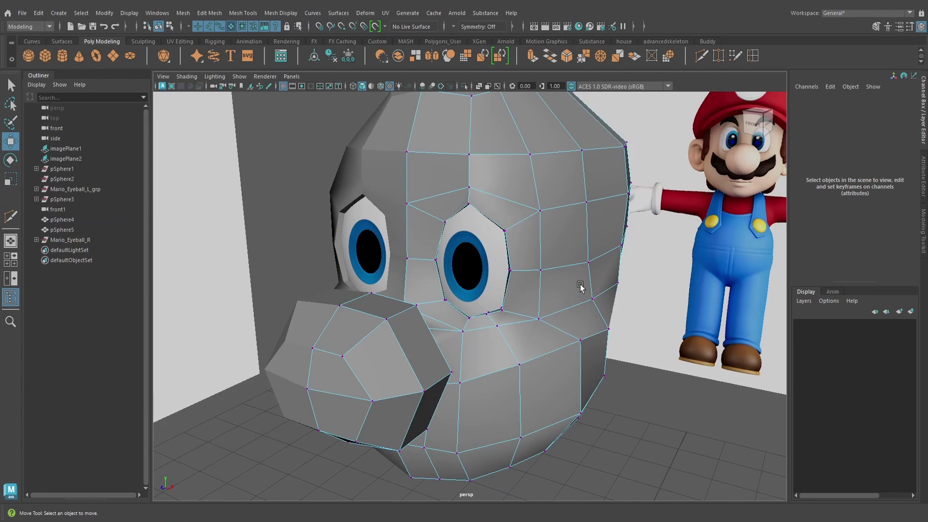
- Return to object mode with smooth preview and examine the head's cheek and eye area from several angles
right_click_drag(553, 266, 620, 212)
left_click_drag(552, 314, 479, 335, "alt")
key("3")
left_click(489, 384)
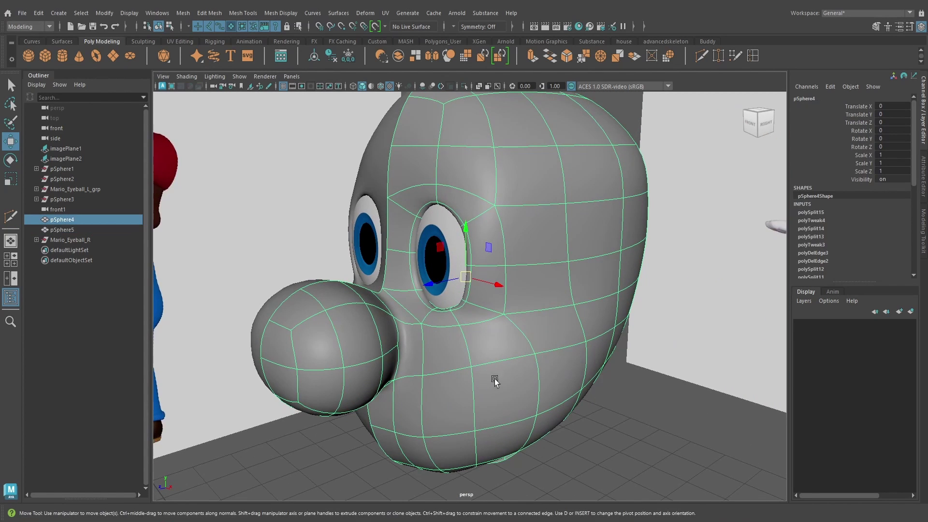
left_click_drag(494, 378, 493, 332, "alt")
left_click_drag(578, 350, 547, 273, "alt")
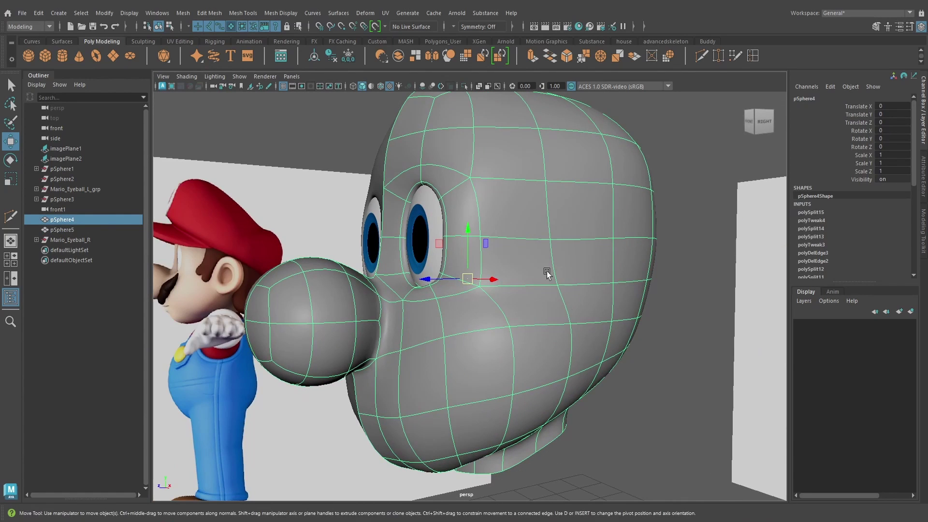
left_click_drag(572, 391, 593, 287, "alt")
scroll(527, 331, "up", 3)
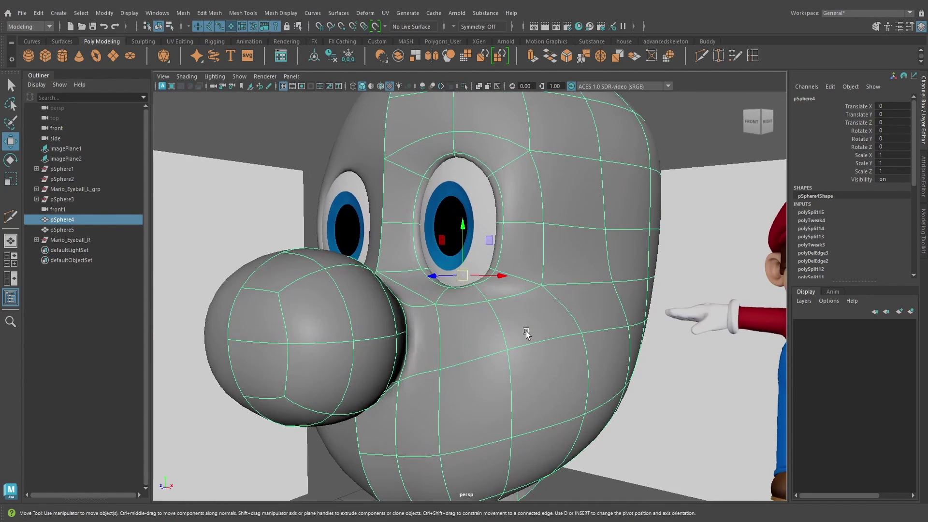
left_click_drag(526, 331, 484, 361, "alt")
scroll(529, 360, "down", 3)
left_click(485, 443)
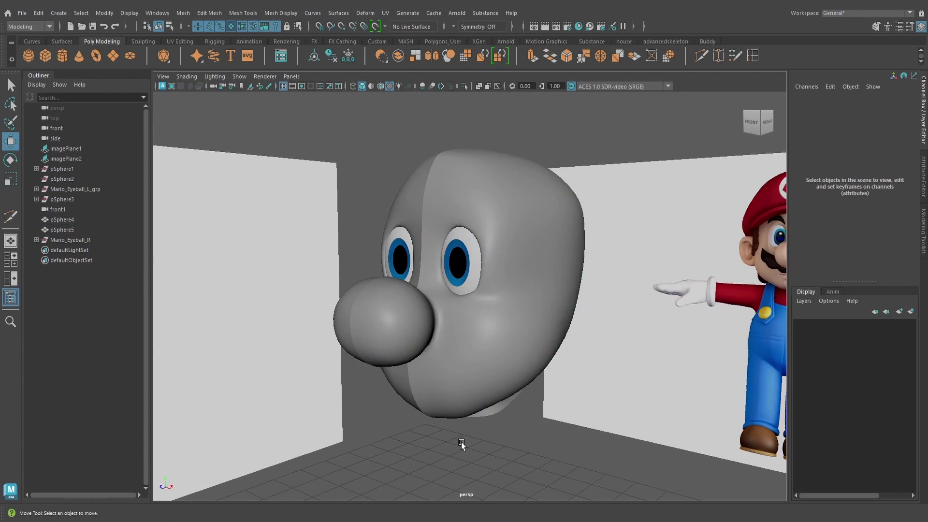
left_click_drag(461, 442, 461, 439, "alt")
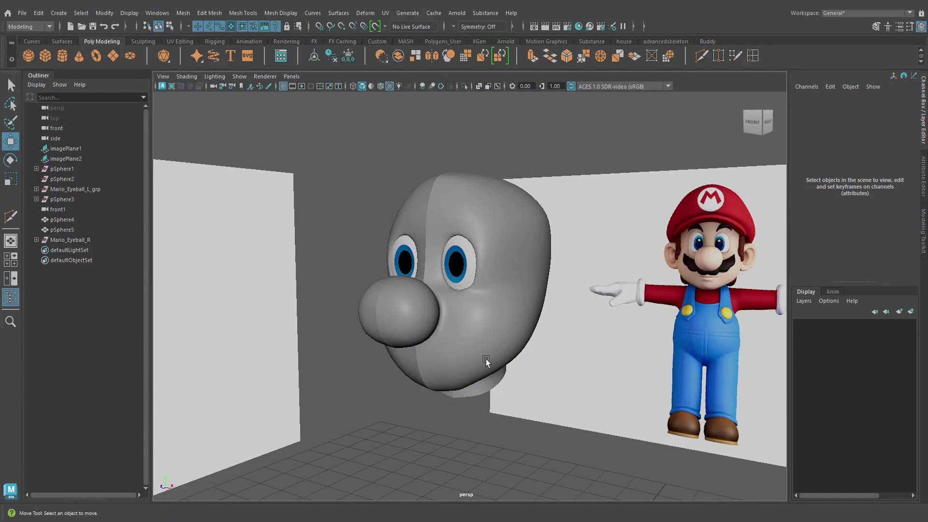
- Delete the construction history of the head mesh
left_click(486, 358)
scroll(485, 358, "up", 4)
left_click(331, 57)
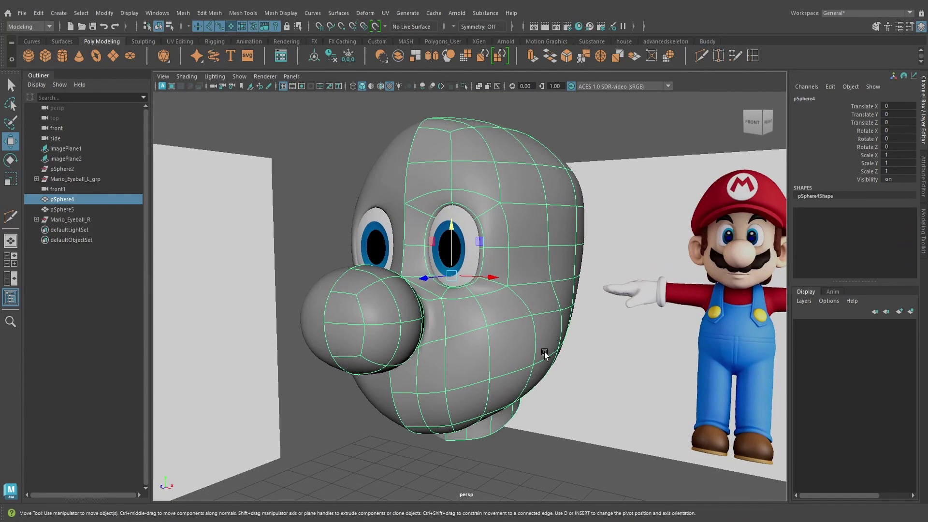
- Turn off smooth preview and reposition two cheek vertices below and beside the eye
key("1")
right_click_drag(550, 306, 514, 239)
left_click_drag(534, 342, 483, 332, "alt")
left_click(496, 326)
left_click_drag(483, 271, 491, 326)
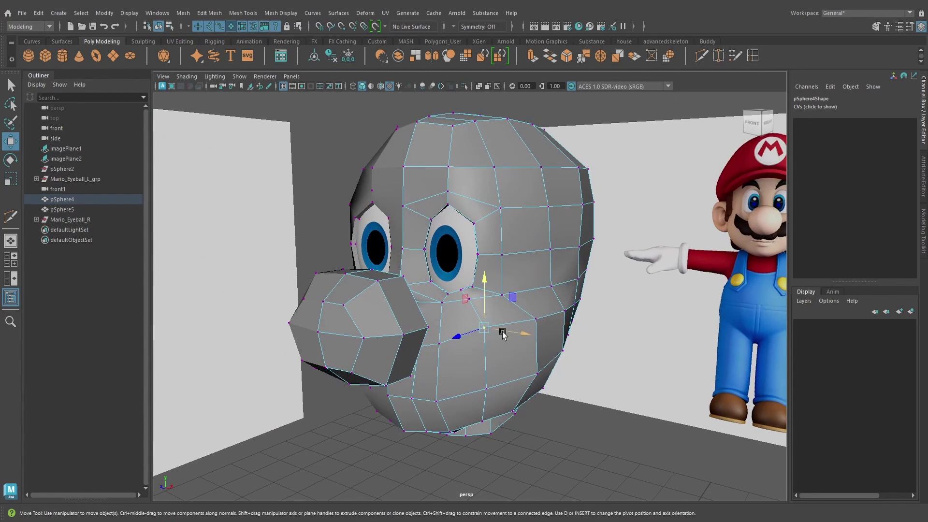
left_click_drag(477, 282, 475, 286)
left_click(527, 320)
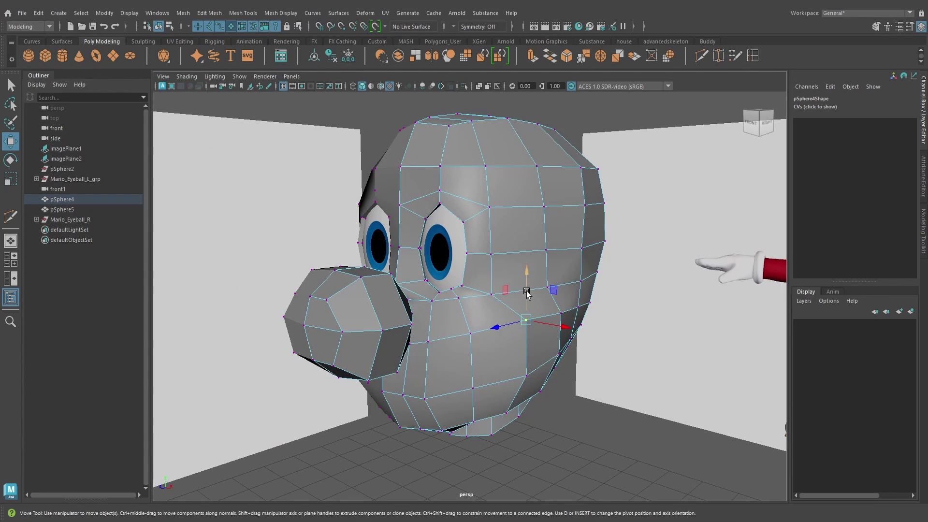
left_click_drag(527, 274, 527, 277)
- Turn on smooth preview in object mode and examine the reshaped cheek
left_click_drag(554, 318, 512, 389, "alt")
key("3")
left_click(578, 388)
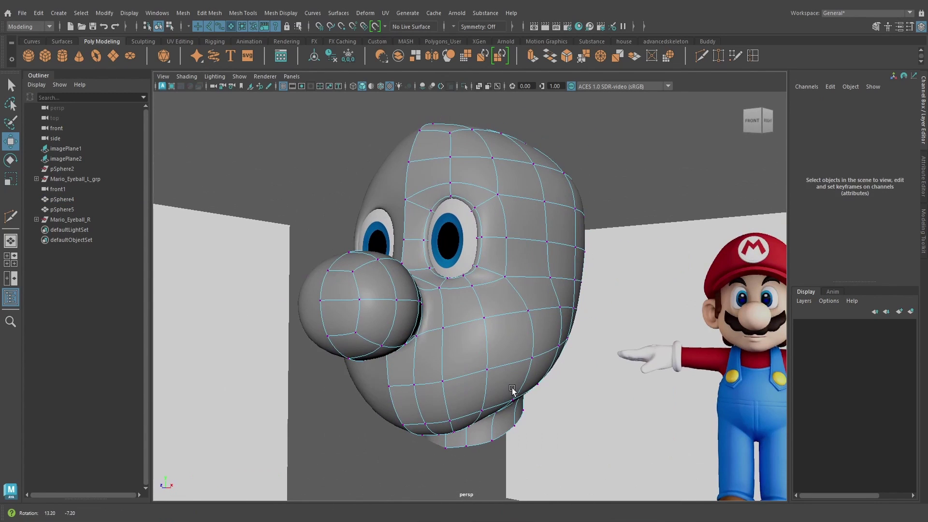
left_click(490, 368)
right_click_drag(460, 244, 507, 214)
left_click_drag(497, 308, 460, 364, "alt")
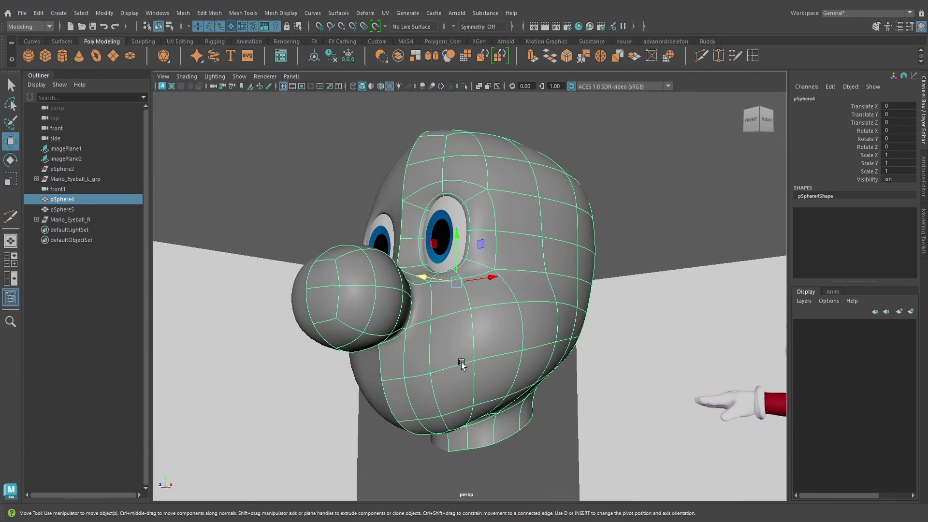
- Turn off smooth preview and cut new edges with Multi-Cut above and below the mouth line, forming the lips
key("1")
left_click_drag(453, 396, 469, 363, "alt")
scroll(486, 404, "up", 4)
key("ctrl+shift+x")
scroll(447, 346, "up", 3)
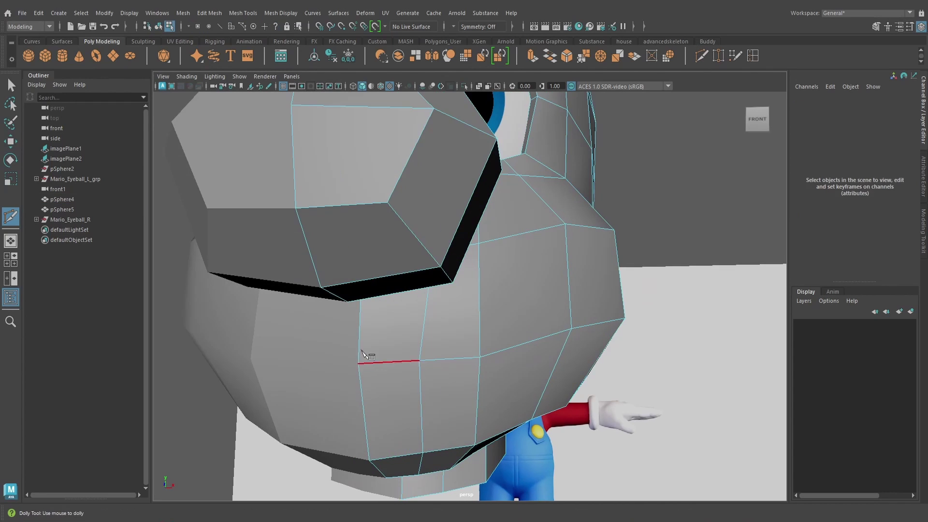
left_click(359, 349)
left_click(480, 367)
right_click_drag(504, 373, 476, 372, "alt")
left_click_drag(476, 372, 422, 377, "alt")
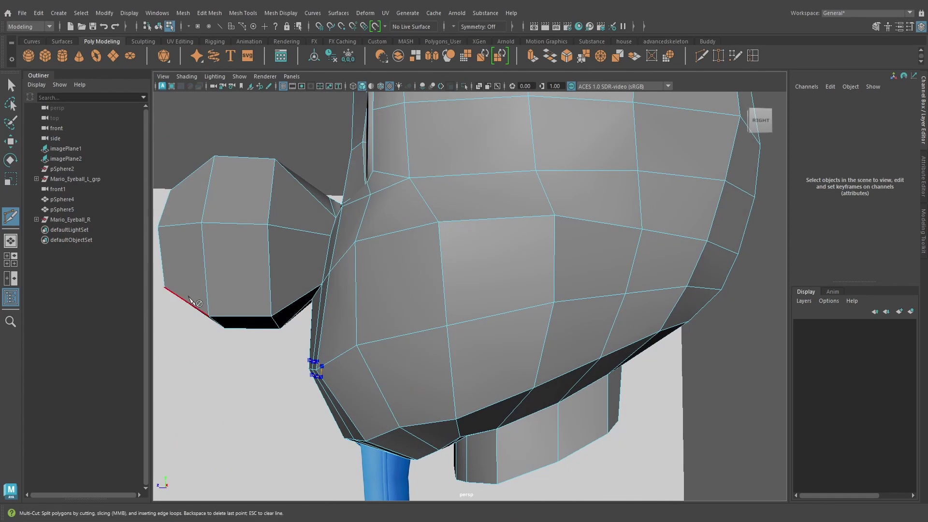
key("e")
- Show the mouth area in the side view with wireframe display over the reference image
right_click_drag(307, 356, 322, 354, "alt")
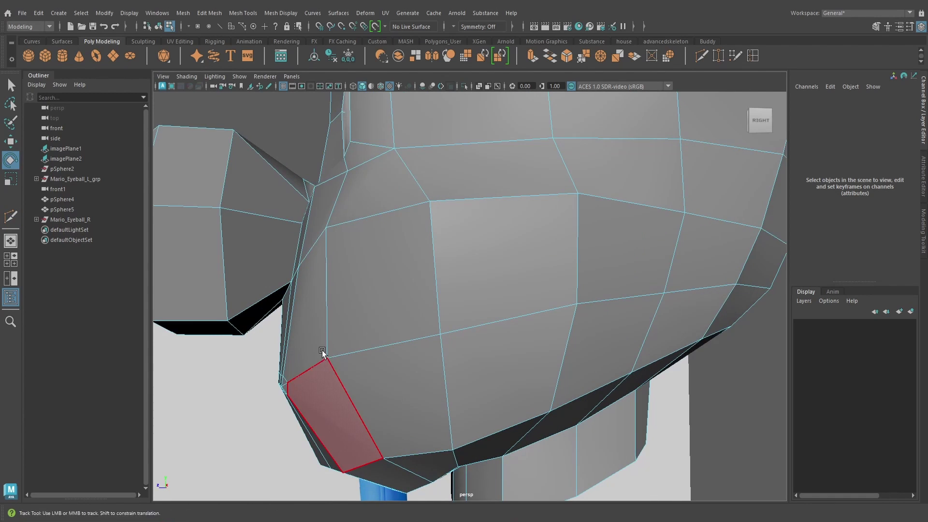
left_click_drag(322, 353, 332, 352, "alt")
middle_click_drag(333, 352, 389, 324, "alt")
key("space")
left_click_drag(389, 323, 419, 320)
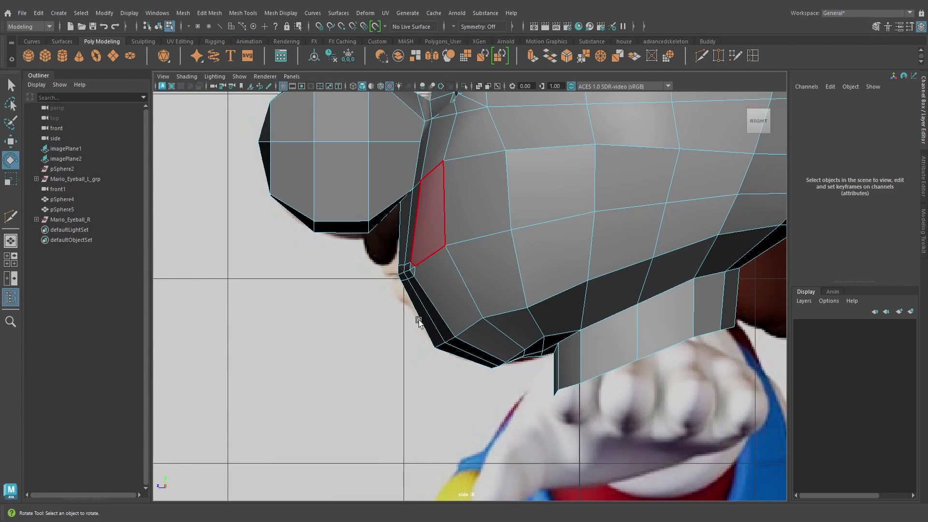
left_click(444, 306)
key("4")
middle_click_drag(441, 304, 431, 350, "alt")
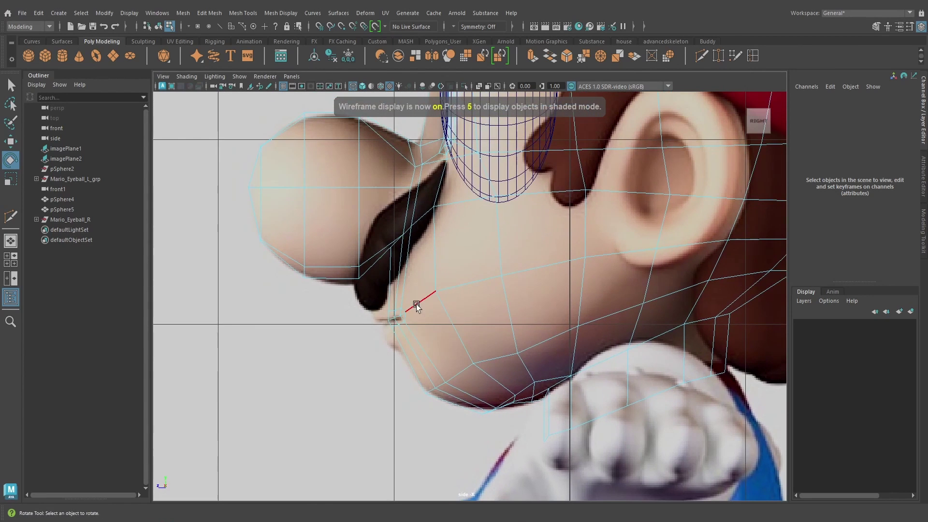
- Switch to vertex mode and move the upper lip vertices to match the side reference profile
right_click_drag(419, 303, 408, 314)
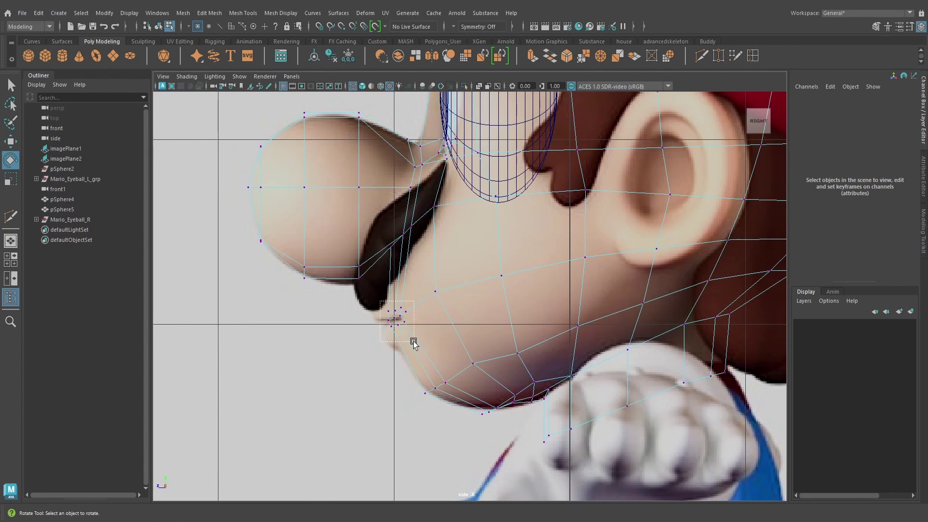
left_click_drag(413, 340, 388, 323)
key("w")
left_click(356, 352)
scroll(355, 344, "up", 3)
scroll(354, 344, "up", 2)
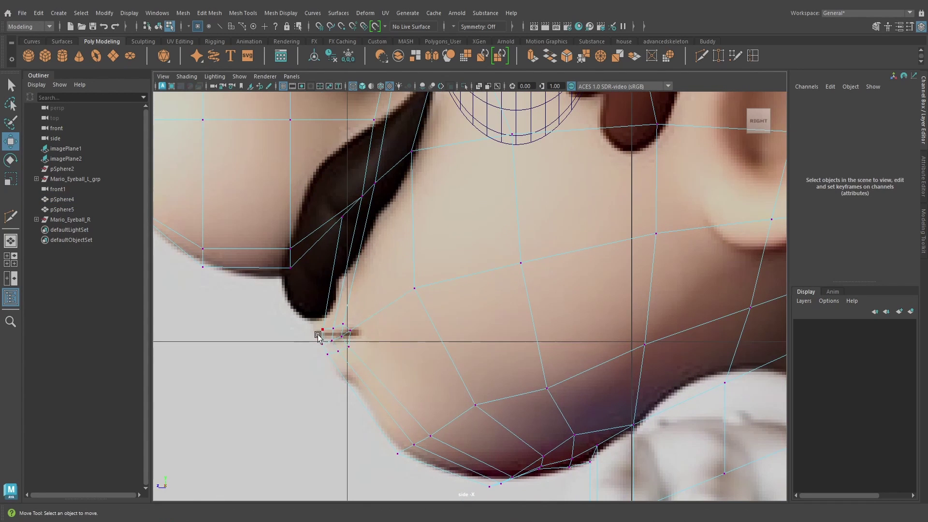
left_click(319, 328)
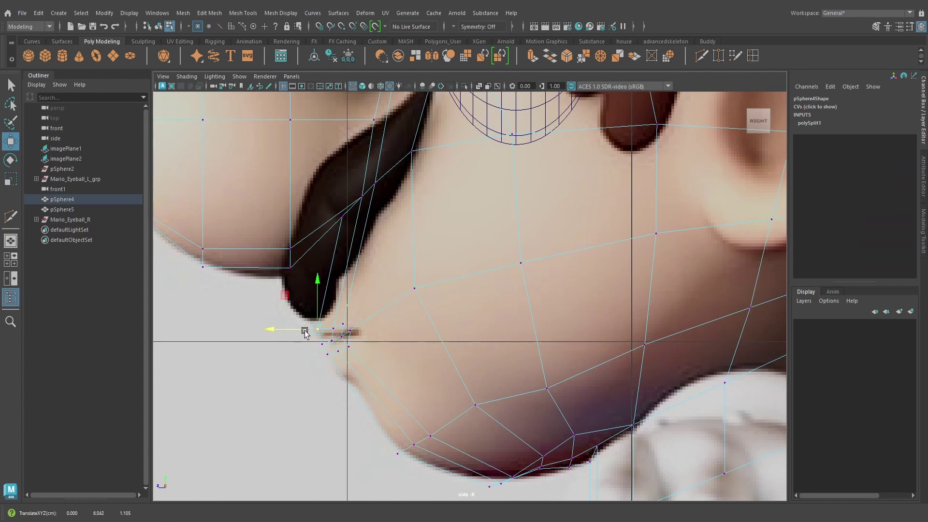
left_click_drag(334, 330, 328, 331)
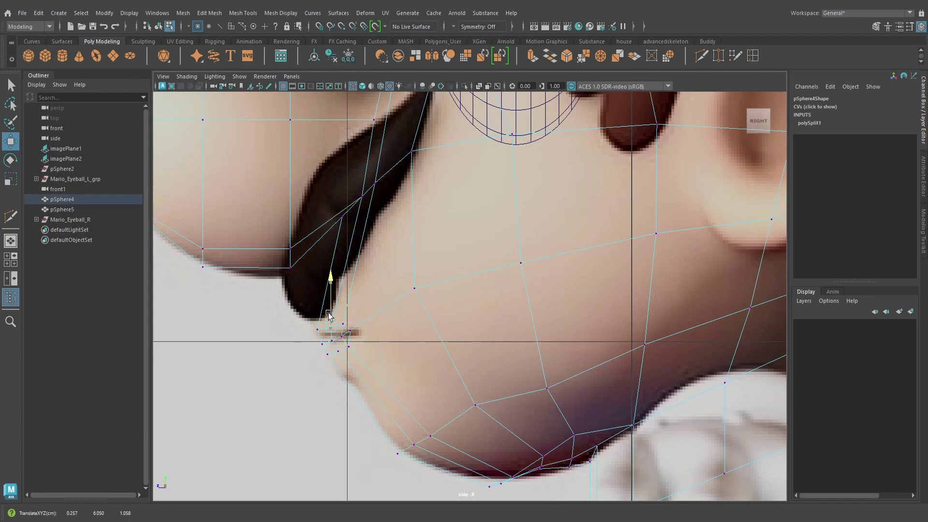
- Align the lower lip and mouth corner vertices with the reference, and return to the shaded perspective view
left_click(322, 344)
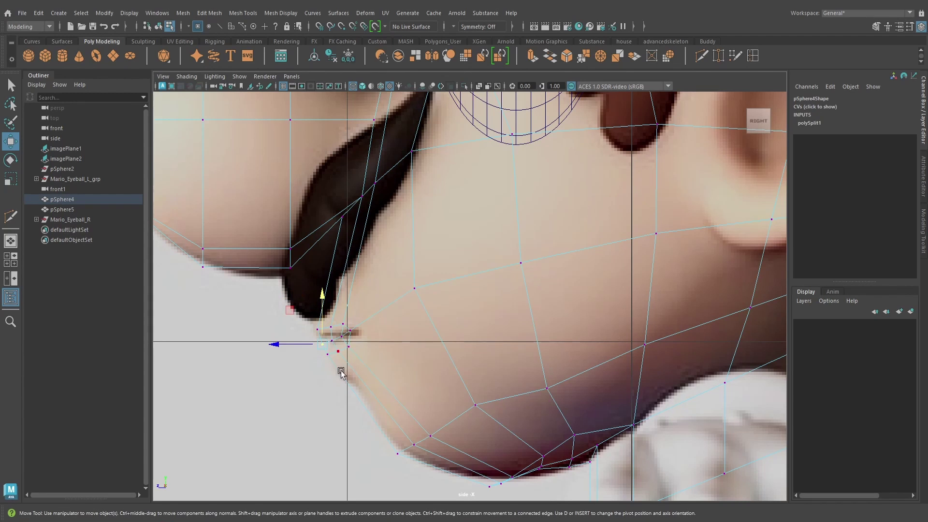
left_click_drag(323, 345, 342, 356)
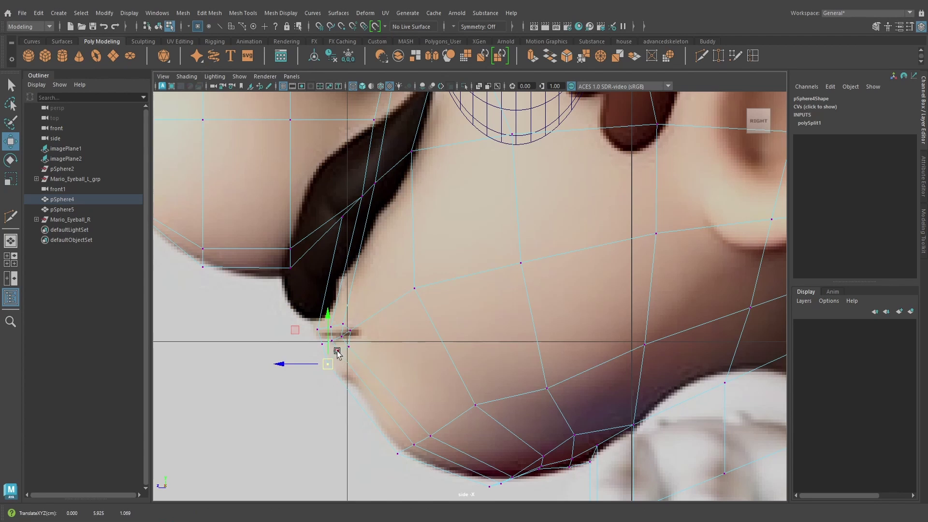
left_click(358, 334)
left_click(350, 330)
left_click_drag(351, 330, 386, 309)
key("space")
mouse_move(401, 322)
left_mouse_down("alt")
mouse_move(459, 327)
mouse_move(466, 348)
mouse_move(447, 354)
left_mouse_up("alt")
key("5")
scroll(456, 327, "down", 4)
scroll(445, 358, "up", 4)
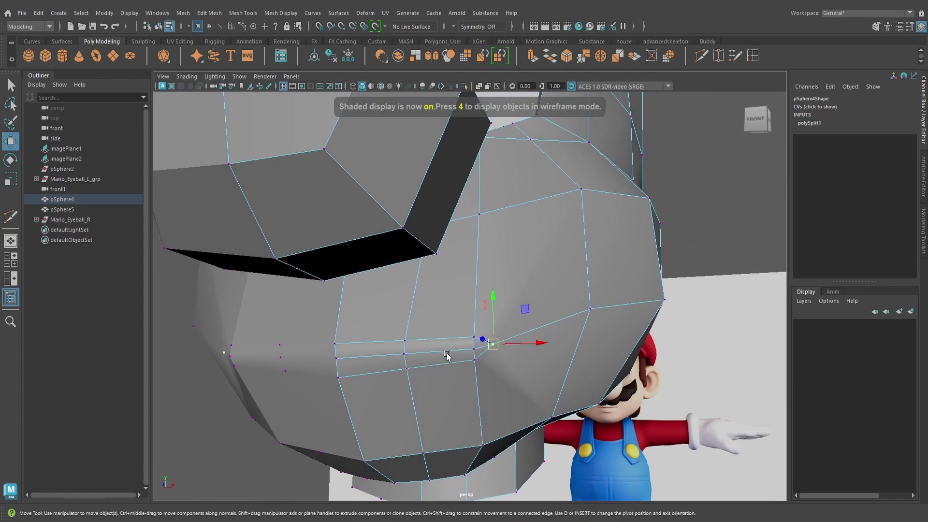
- Select the middle edges of the mouth line and move them back into the face in the wireframe side view
right_click_drag(447, 353, 445, 207)
left_click(449, 353)
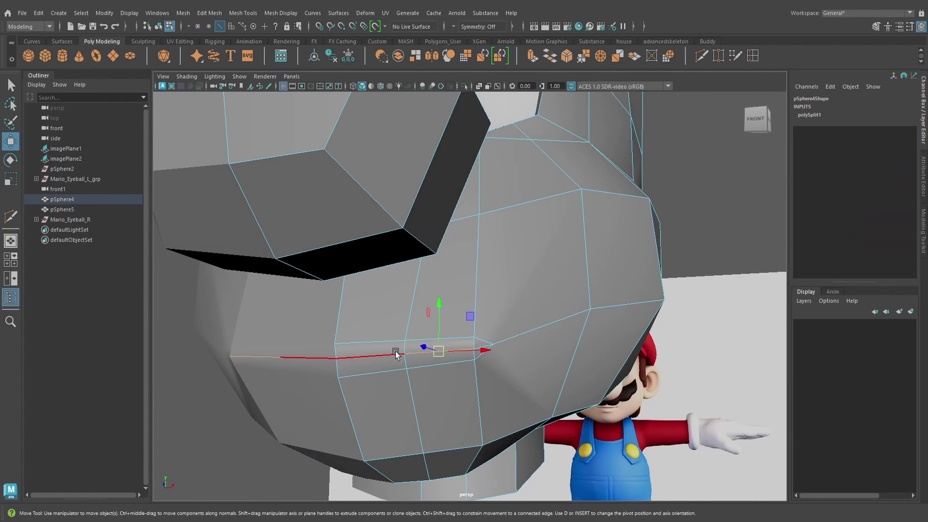
left_click(396, 353)
left_click_drag(445, 352, 359, 359, "alt")
key("space")
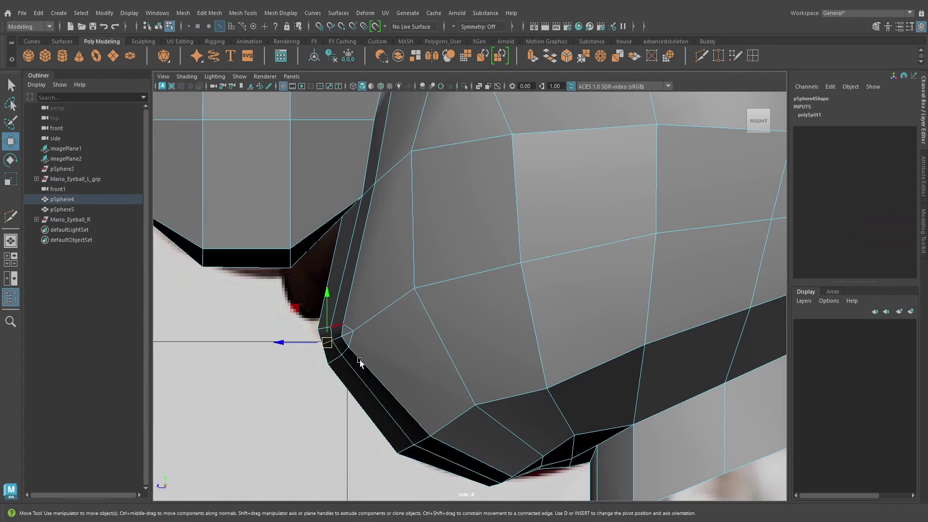
key("4")
left_click_drag(269, 344, 276, 349)
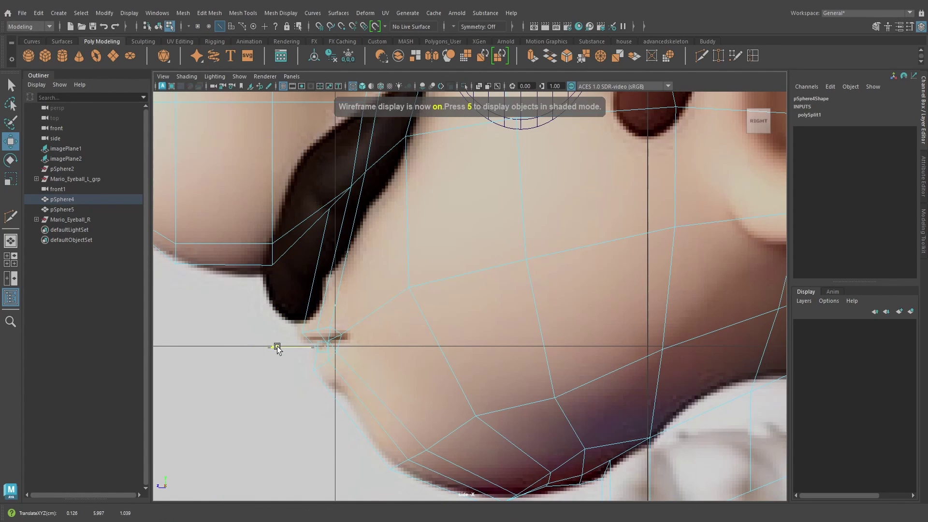
scroll(314, 347, "up", 3)
- Switch to vertex mode and move the inner vertex beside the mouth corner back into the face
right_click(321, 342)
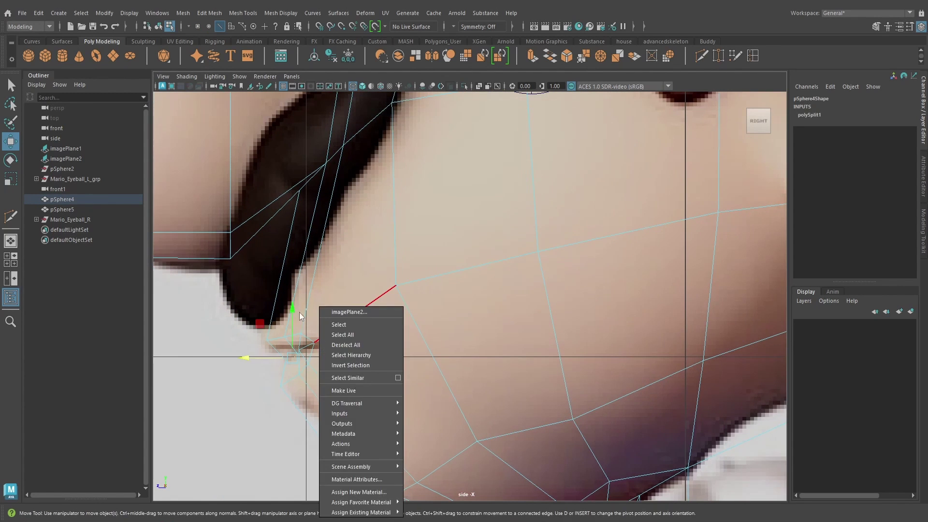
right_click_drag(308, 336, 252, 242)
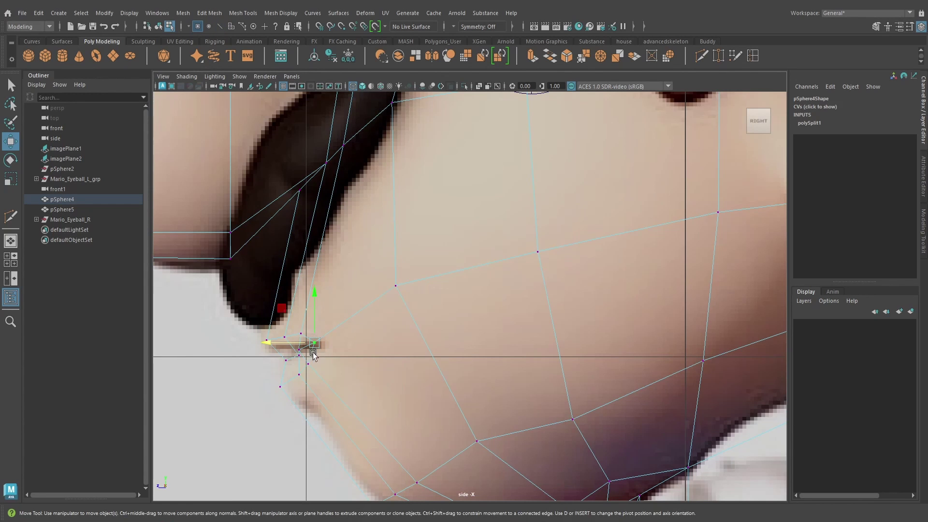
left_click(300, 349)
left_click_drag(285, 349, 293, 349)
- Return to the shaded perspective view and examine the mouth edges from the front
key("space")
left_click_drag(350, 342, 358, 313)
scroll(407, 348, "down", 3)
mouse_move(401, 349)
left_mouse_down("alt")
mouse_move(433, 353)
mouse_move(465, 342)
left_mouse_up("alt")
scroll(433, 352, "up", 5)
key("5")
scroll(495, 342, "down", 3)
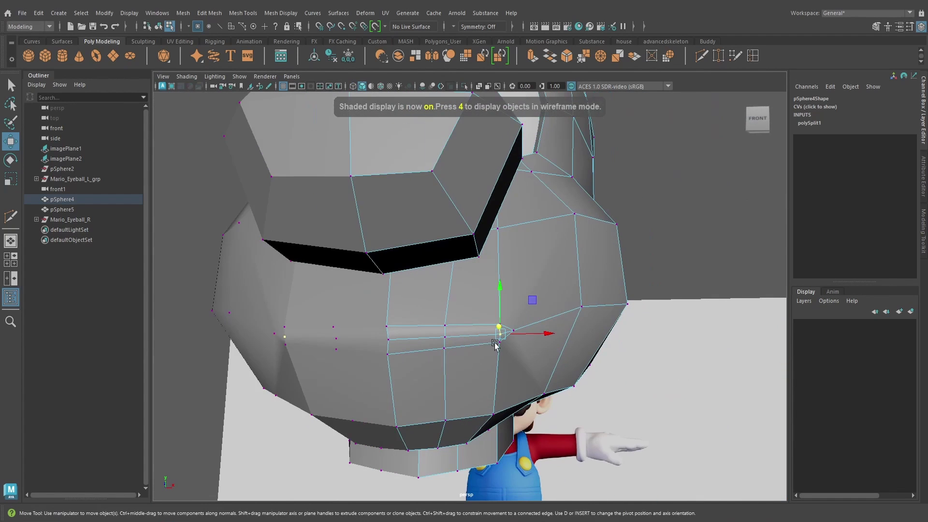
left_click(651, 271)
scroll(513, 347, "up", 3)
scroll(505, 337, "down", 10)
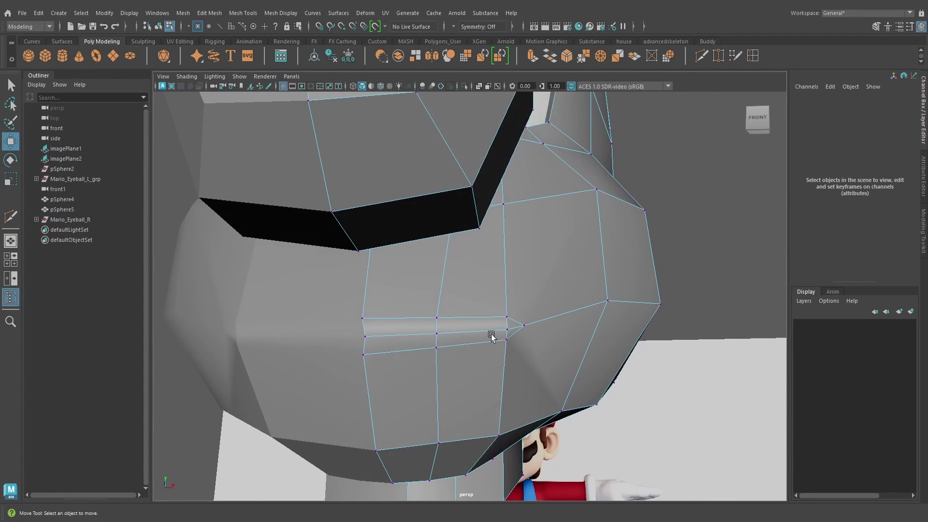
- Return the face mesh to object mode and show the head with textures in the perspective view
key("1")
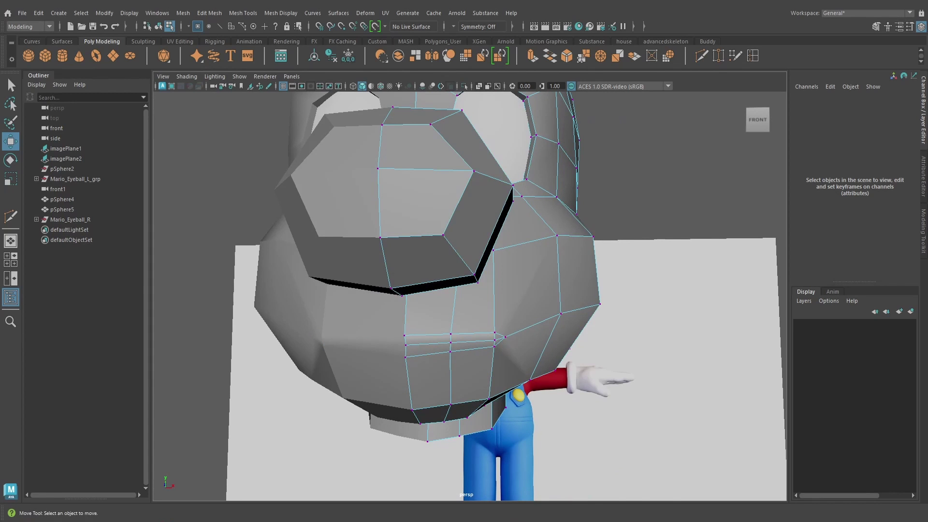
left_click_drag(505, 336, 488, 360, "alt")
right_click_drag(527, 278, 574, 219)
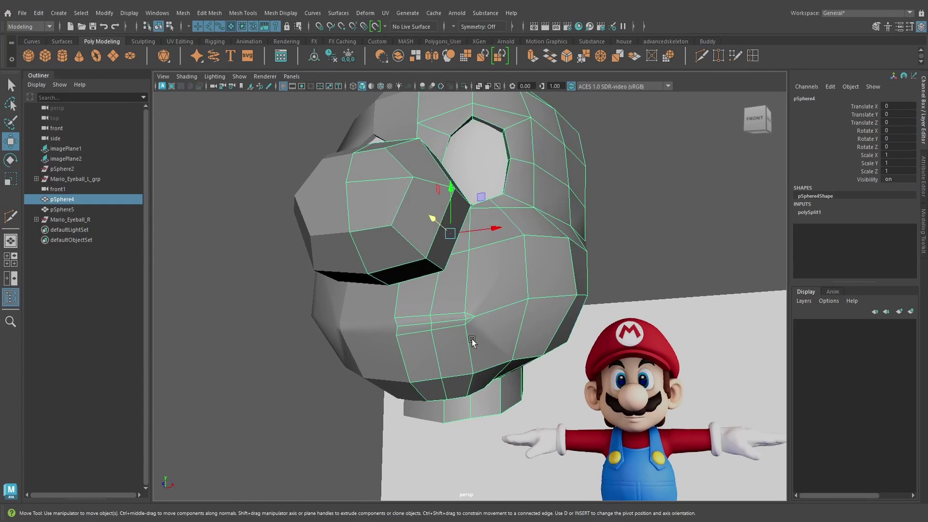
scroll(492, 326, "up", 3)
scroll(491, 326, "down", 3)
key("6")
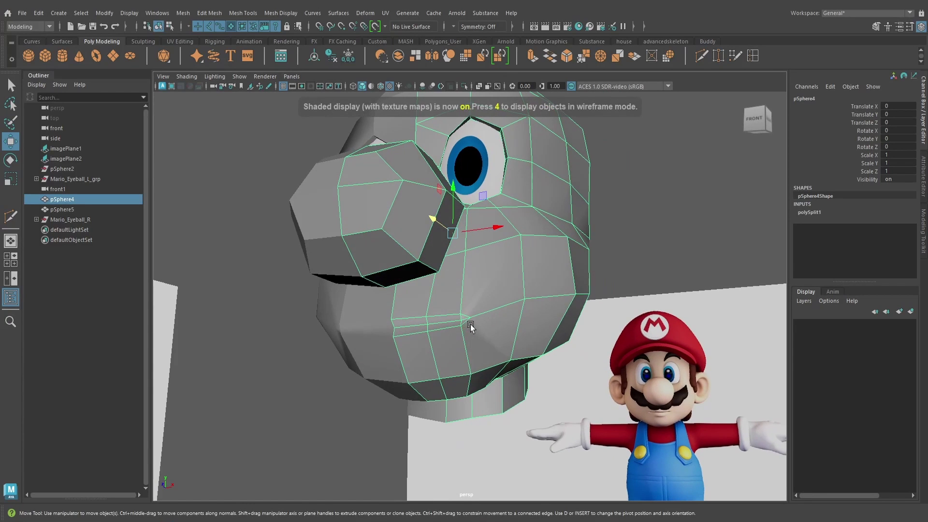
- Cut a new edge line across the face just above the upper lip in the wireframe side view with Multi-Cut
key("space")
left_click_drag(471, 322, 505, 322)
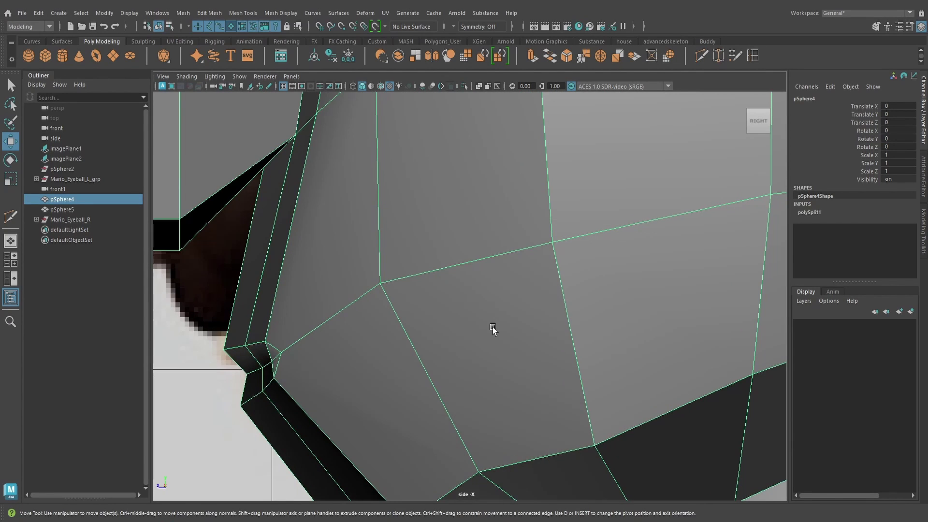
key("4")
middle_click_drag(375, 347, 409, 358, "alt")
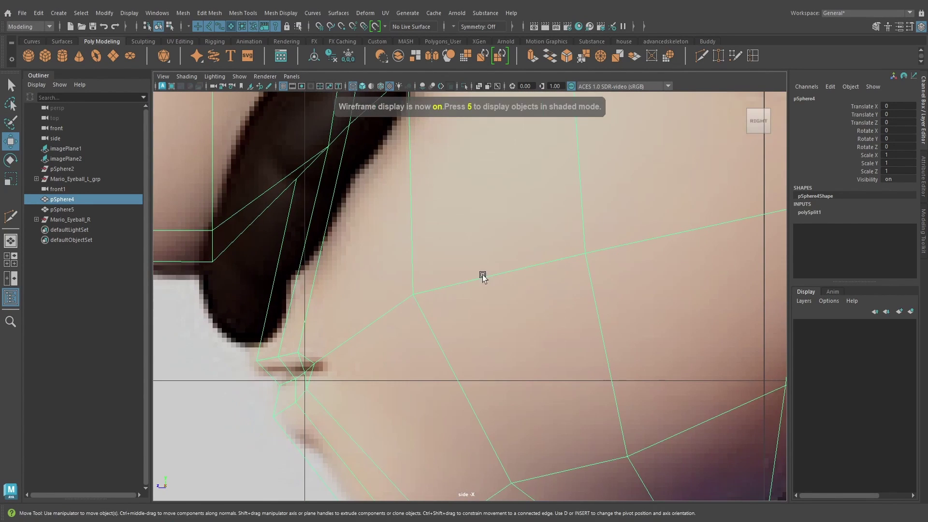
left_click(703, 56)
left_click(261, 341)
left_click(283, 333)
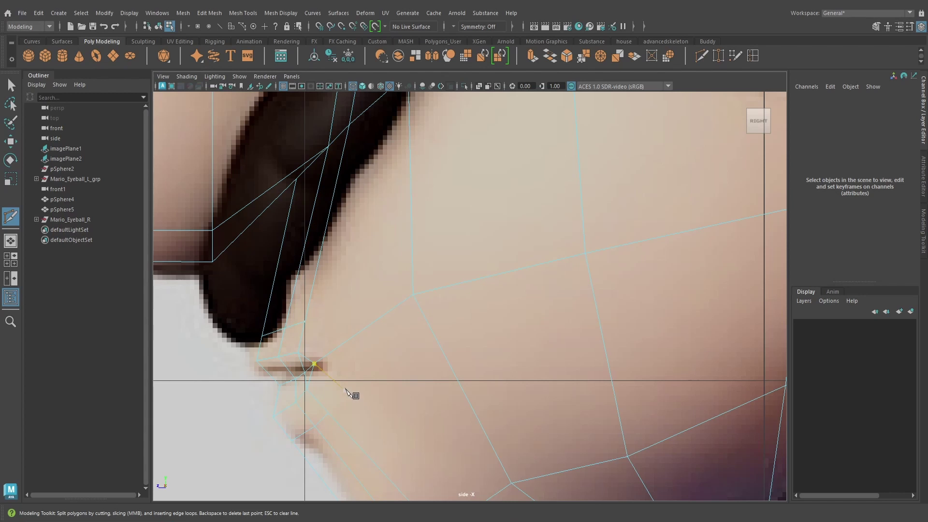
- Cut connecting edges around the mouth corner in the textured perspective view, linking the edge lines above and below the lips
key("space")
left_click_drag(346, 390, 369, 396)
key("5")
key("6")
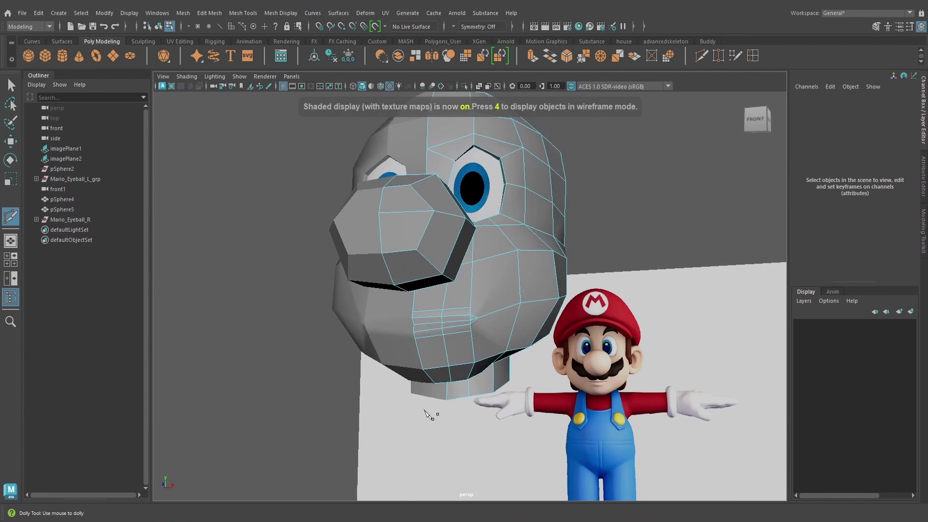
scroll(440, 403, "up", 8)
left_click(471, 341)
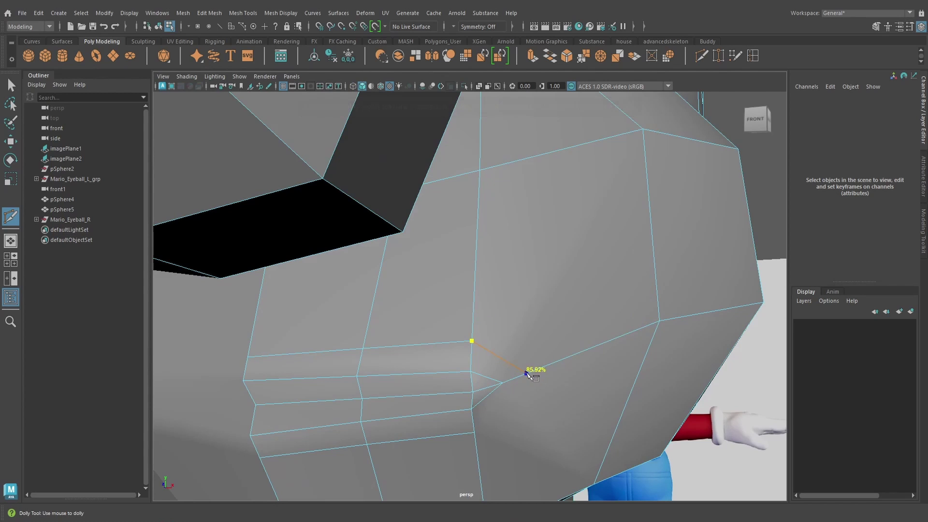
left_click_drag(518, 417, 507, 419, "alt")
right_click(507, 419)
left_click(438, 344)
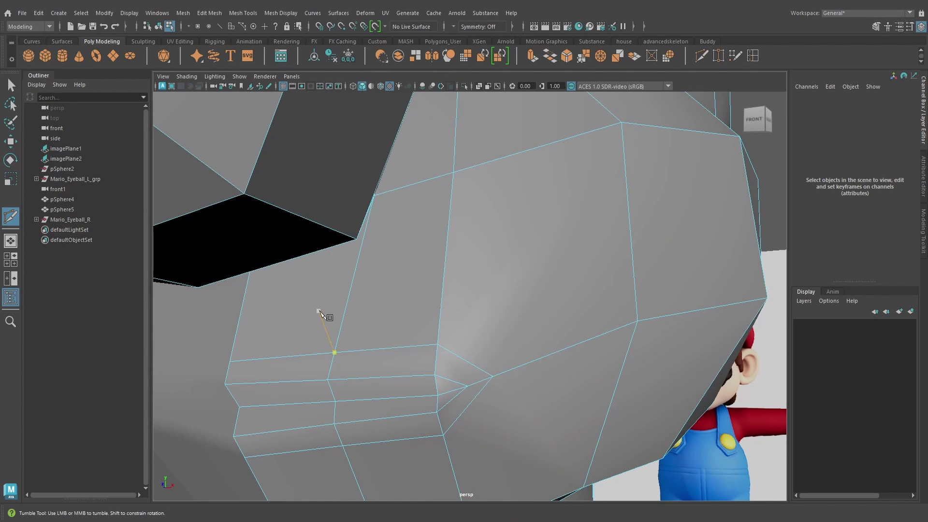
- Switch to vertex mode, select the column of mouth corner vertices and reposition them together on the face
key("w")
scroll(462, 356, "down", 4)
right_click_drag(491, 334, 445, 232)
left_click_drag(496, 319, 585, 336, "alt")
left_click(481, 338)
left_click_drag(667, 370, 419, 407, "alt")
left_click_drag(330, 406, 341, 401)
left_click_drag(386, 373, 400, 417, "alt")
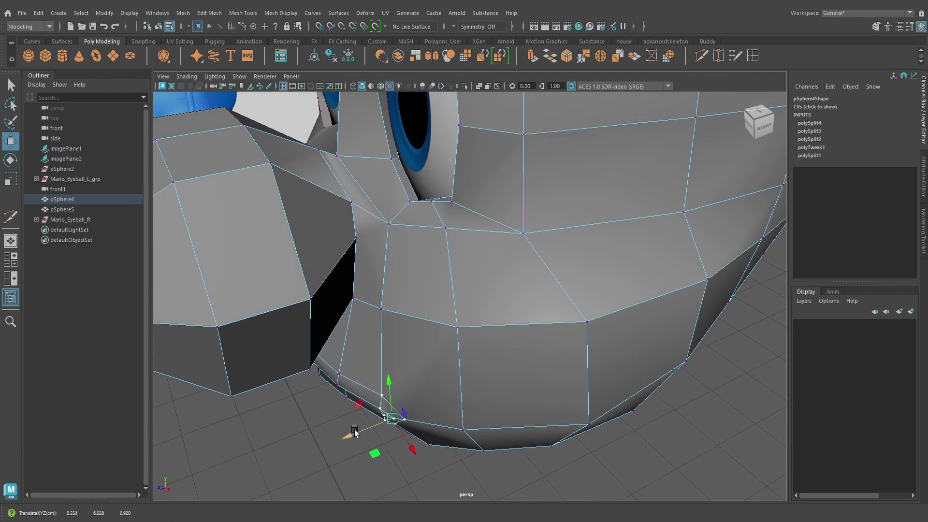
left_click_drag(348, 435, 482, 357, "alt")
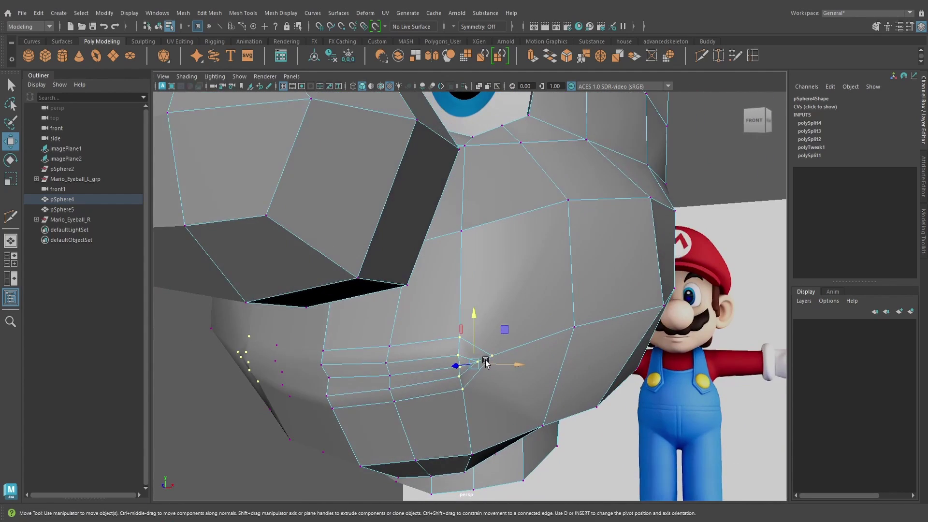
- Leave vertex editing of the face mesh, return to object mode and clear the selection
right_click_drag(482, 357, 468, 399, "alt")
left_click(316, 419)
left_click_drag(317, 420, 406, 411, "alt")
right_click(511, 336)
right_click_drag(511, 335, 550, 219)
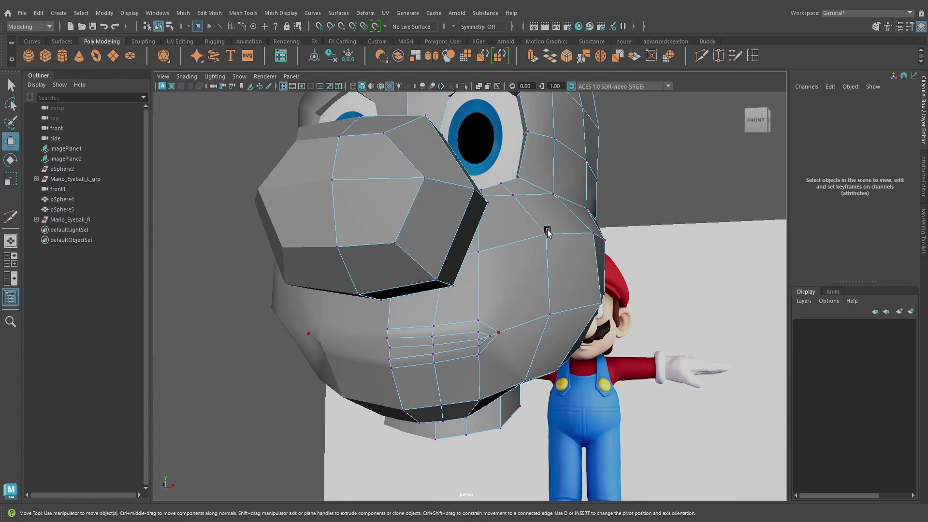
left_click_drag(503, 345, 521, 340, "alt")
scroll(521, 339, "up", 2)
scroll(439, 387, "down", 3)
left_click(249, 414)
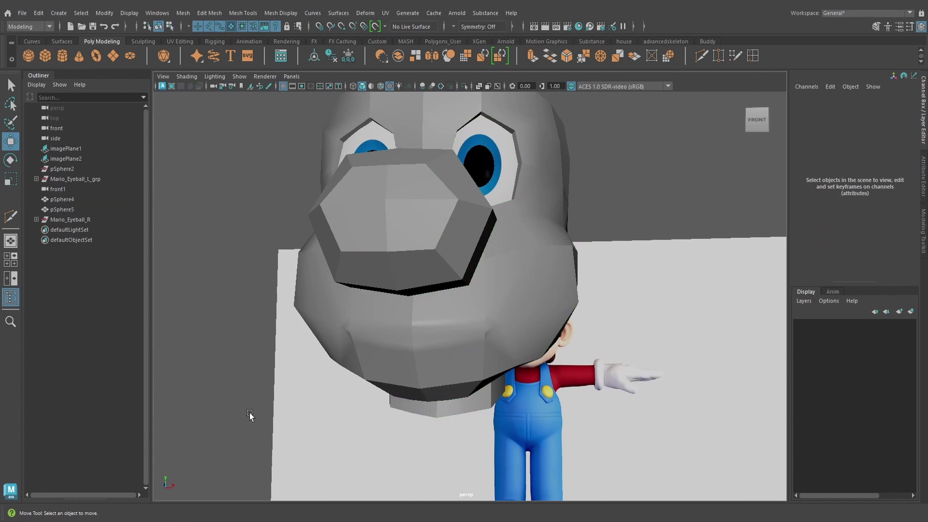
- Preview the face mesh in smoothed display and examine the shape of the mouth and its corner
left_click(481, 365)
key("3")
scroll(481, 365, "up", 2)
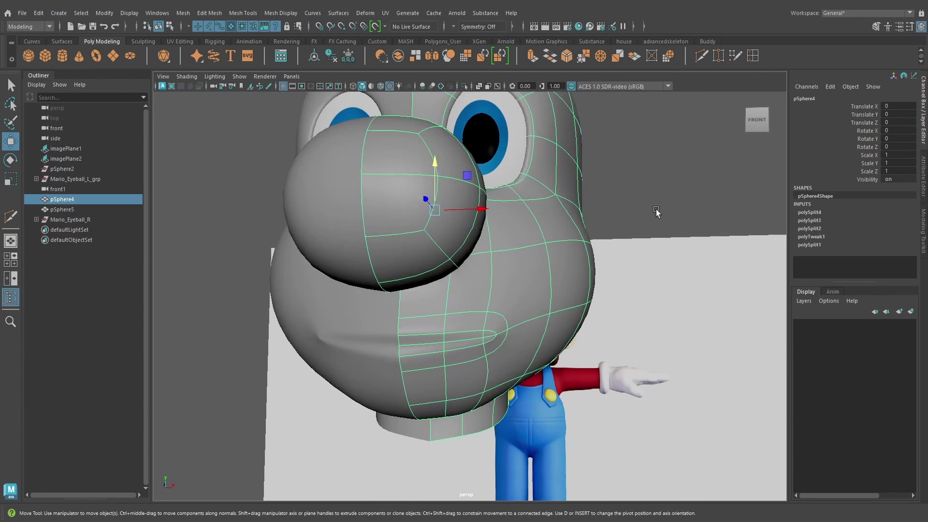
left_click(656, 213)
left_click_drag(471, 362, 489, 371, "alt")
left_click(483, 367)
scroll(480, 416, "down", 2)
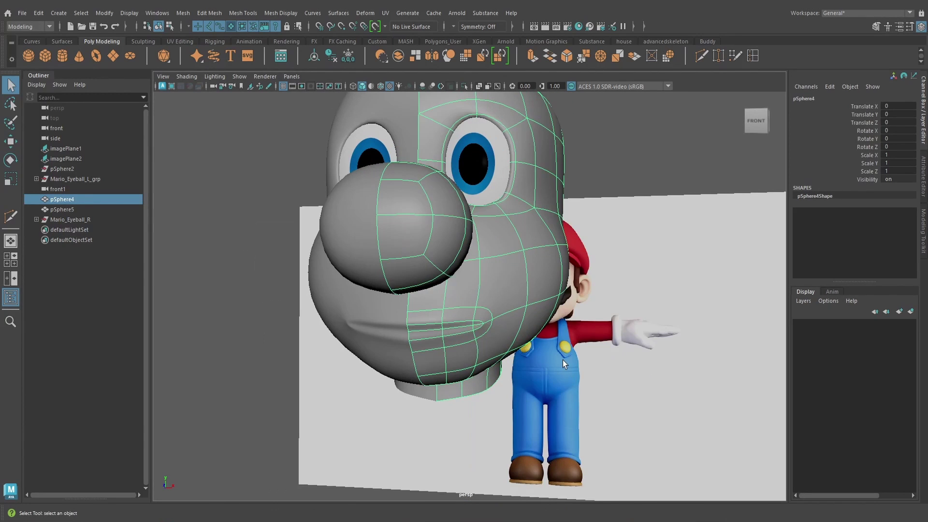
left_click_drag(563, 360, 561, 356, "alt")
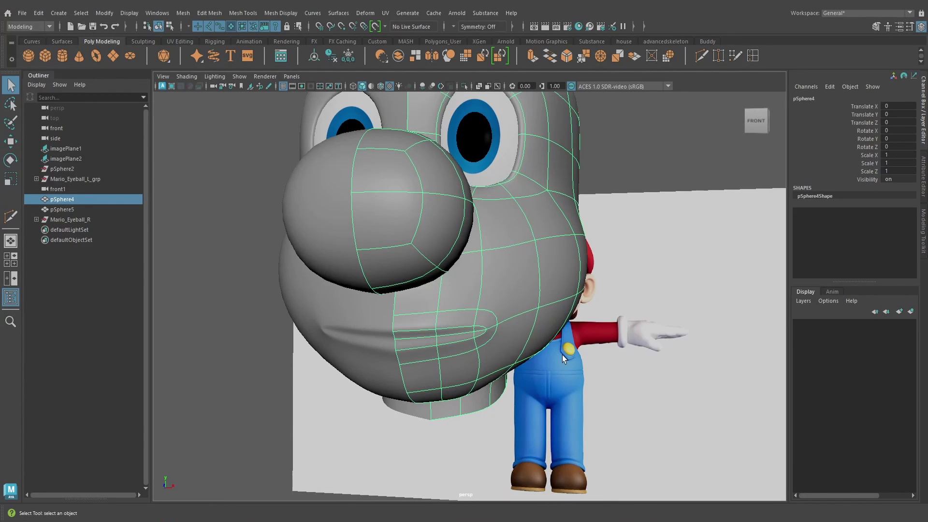
- Return to the unsmoothed display and cut an edge from the upper cheek vertex down to the mouth corner
right_click(509, 297)
key("1")
left_click_drag(507, 297, 512, 287, "alt")
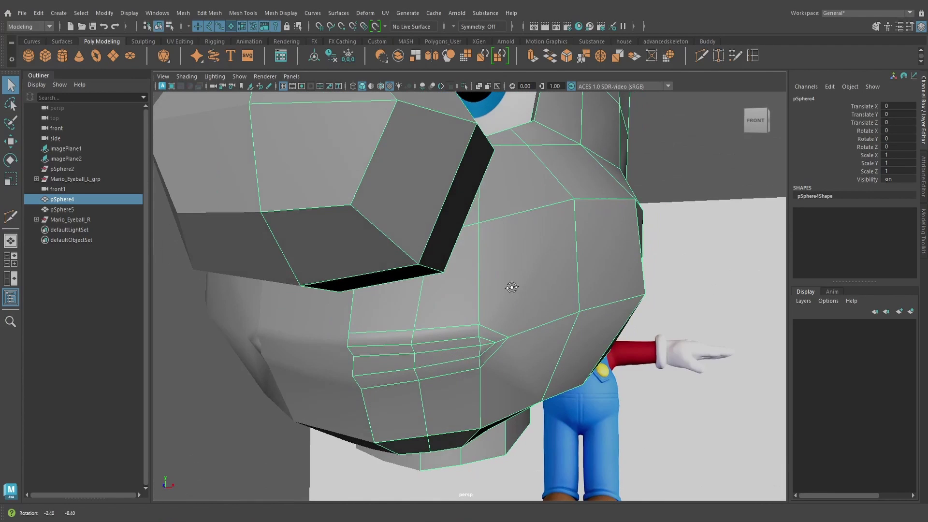
left_click(700, 54)
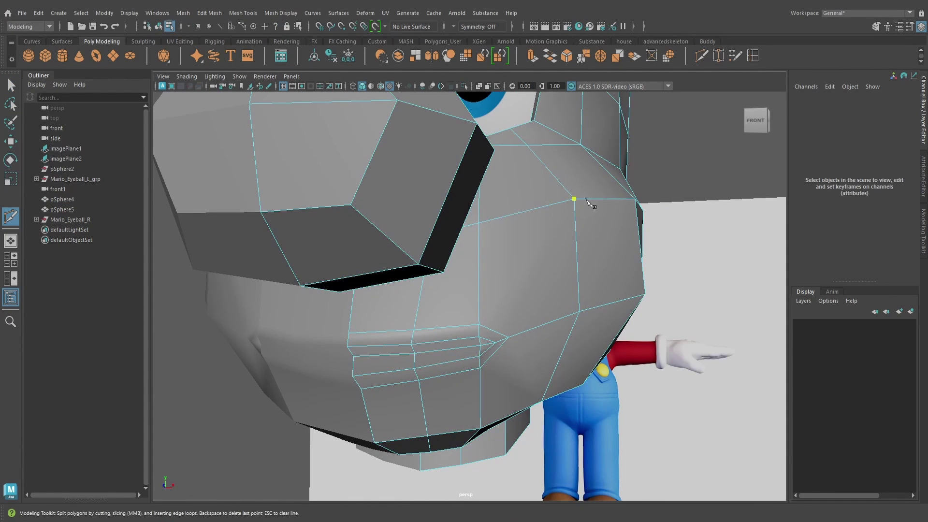
left_click_drag(522, 290, 510, 279, "alt")
scroll(512, 280, "up", 3)
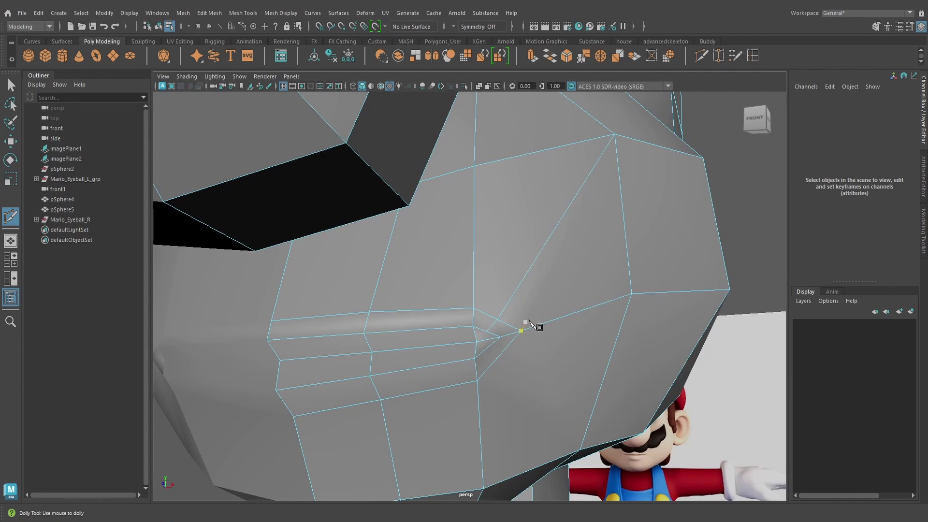
- Cut a matching edge from the lower jaw vertex up through the edges around the mouth corner
left_click_drag(530, 323, 584, 308, "alt")
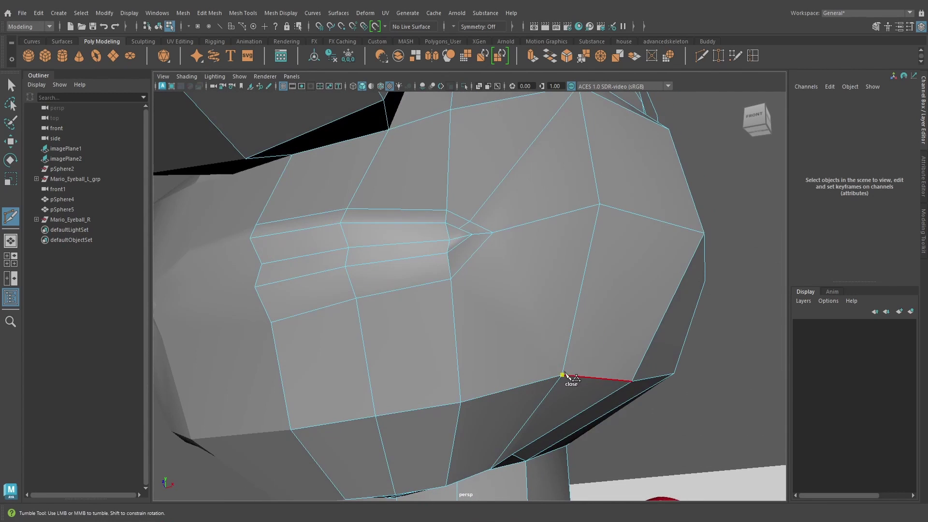
left_click_drag(562, 374, 538, 335, "alt")
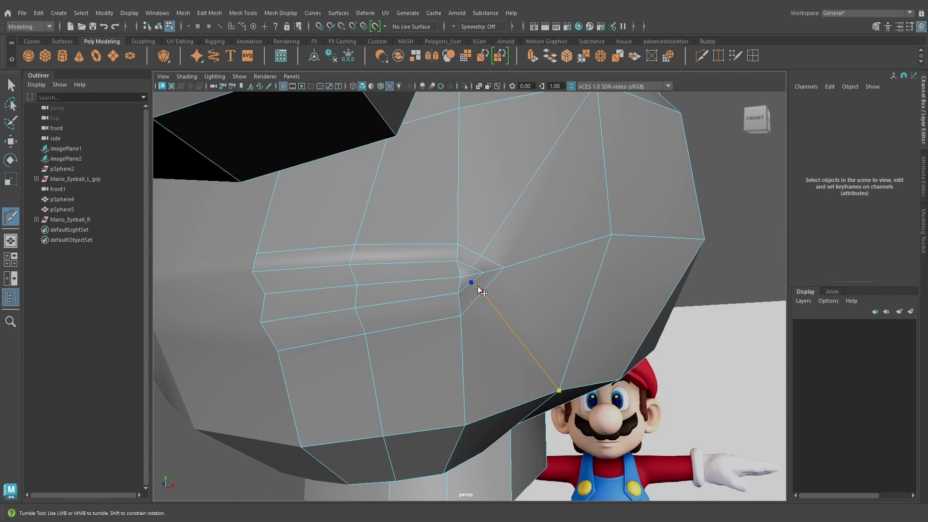
right_click(477, 286)
scroll(478, 287, "down", 3)
left_click(482, 280)
left_click_drag(485, 283, 515, 285, "alt")
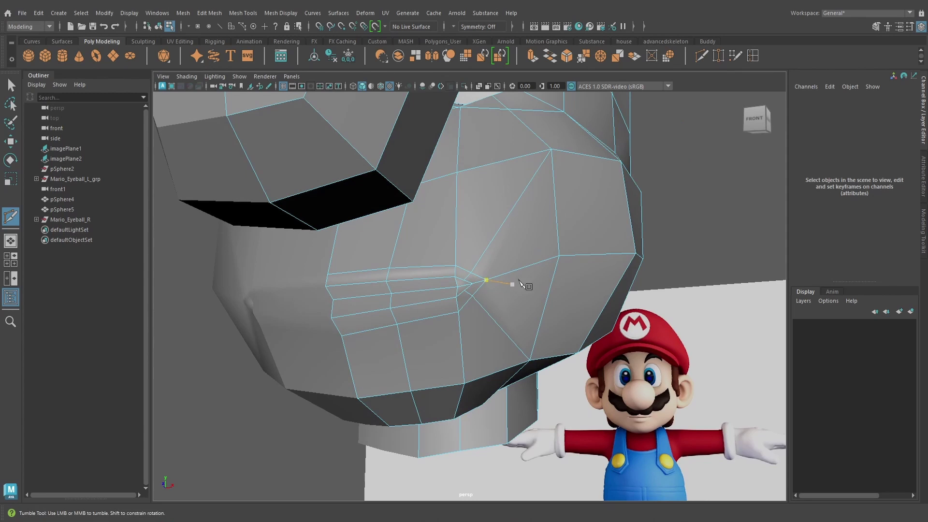
- Adjust the new upper and lower vertices around the mouth corner in vertex mode to round the corner's edge flow
key("w")
scroll(520, 271, "up", 3)
right_click_drag(512, 233, 468, 233)
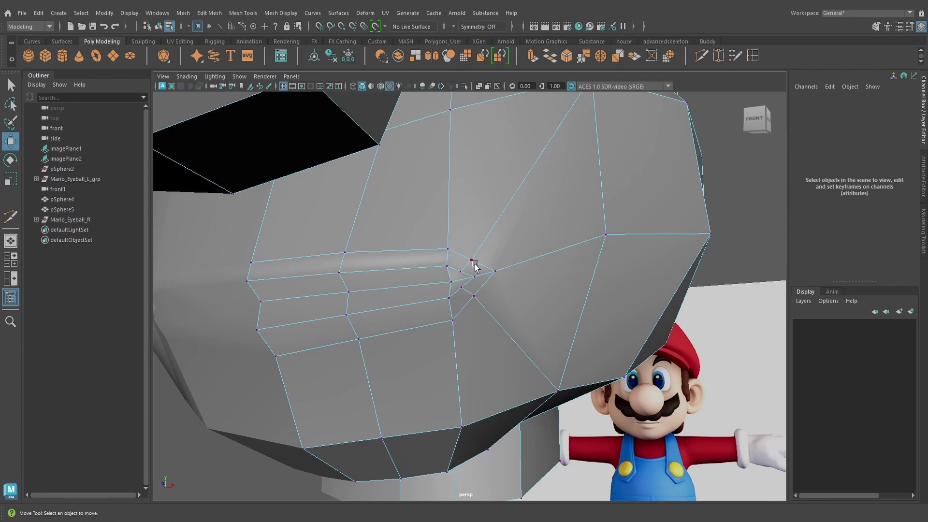
left_click(472, 260)
left_click_drag(490, 259, 489, 234, "alt")
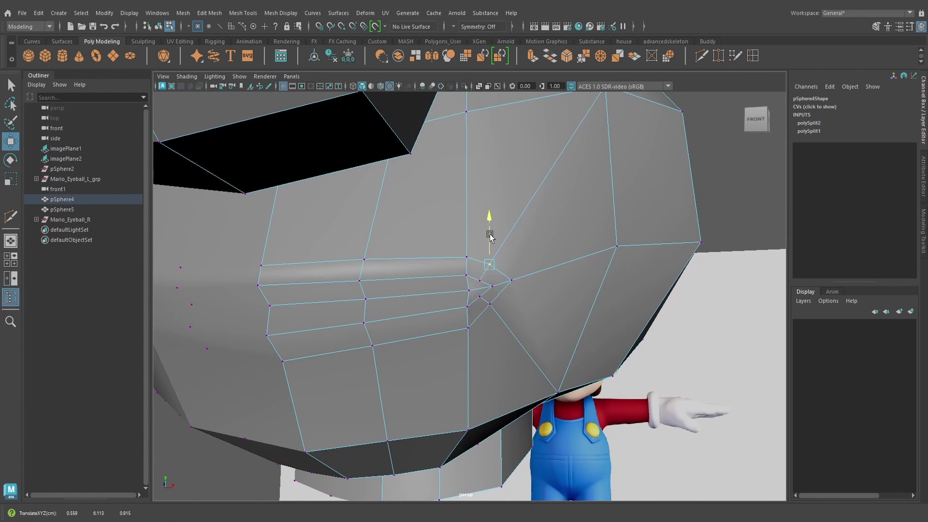
left_click(478, 280)
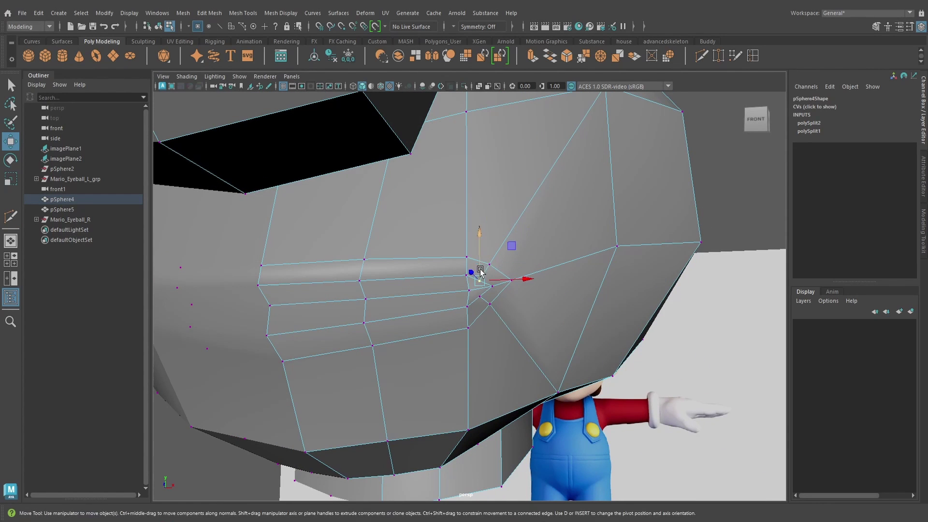
left_click(489, 306)
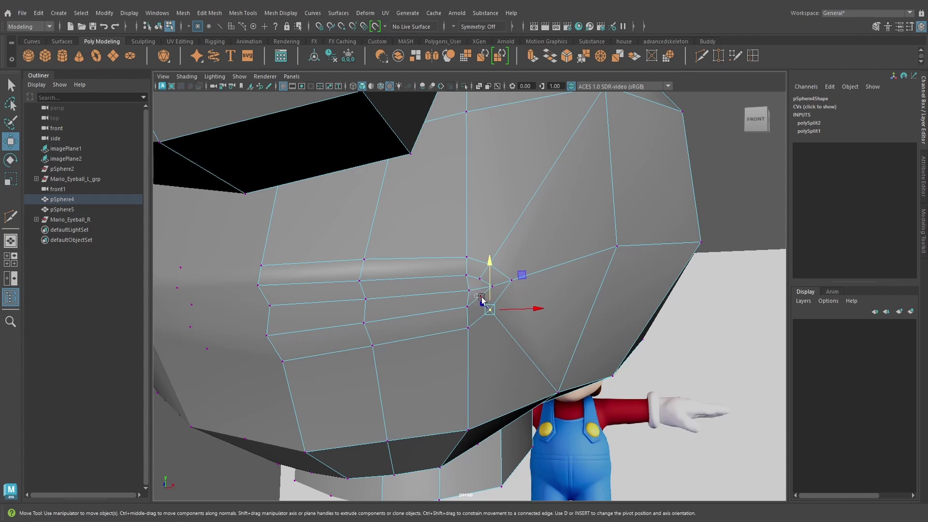
left_click(480, 296)
left_click_drag(480, 274, 503, 259)
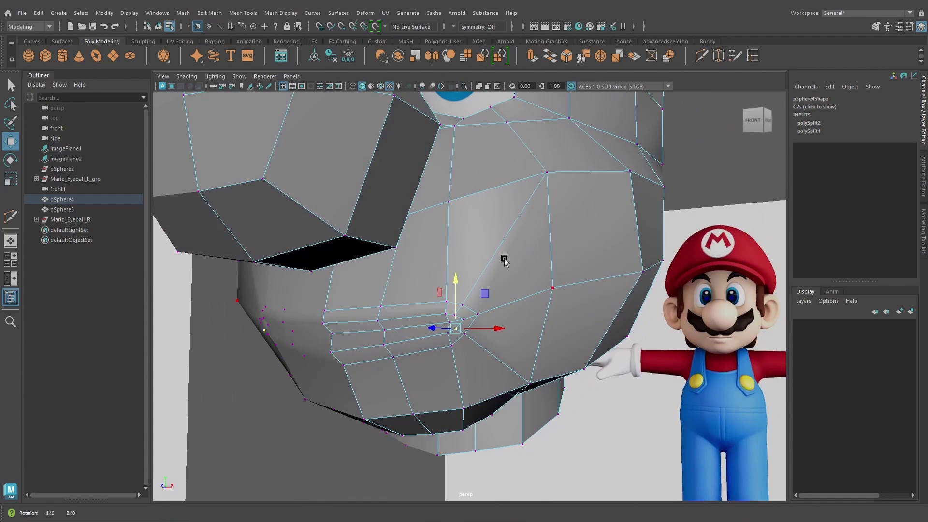
- Return to object mode and insert two edge loops around the mouth, between the lips and the cheek, with Multi-Cut
key("1")
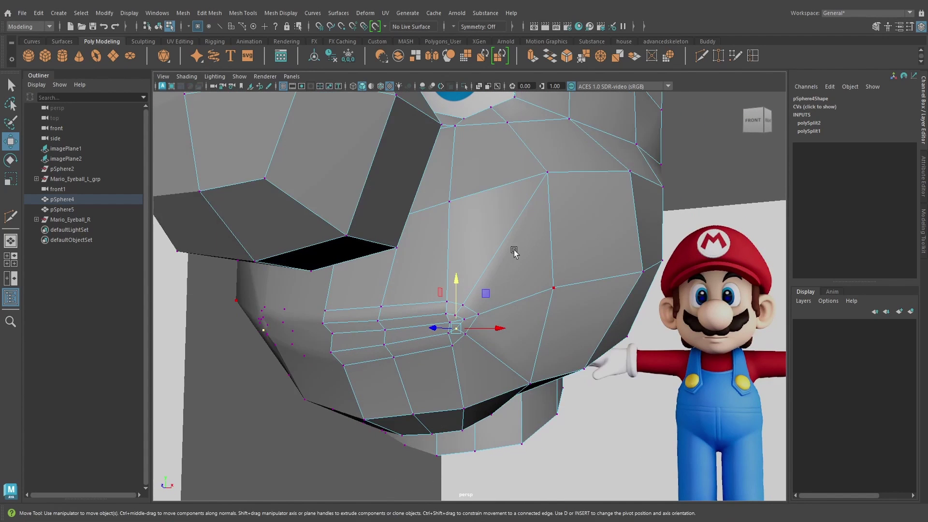
right_click_drag(514, 232, 515, 255)
right_click_drag(537, 208, 538, 209)
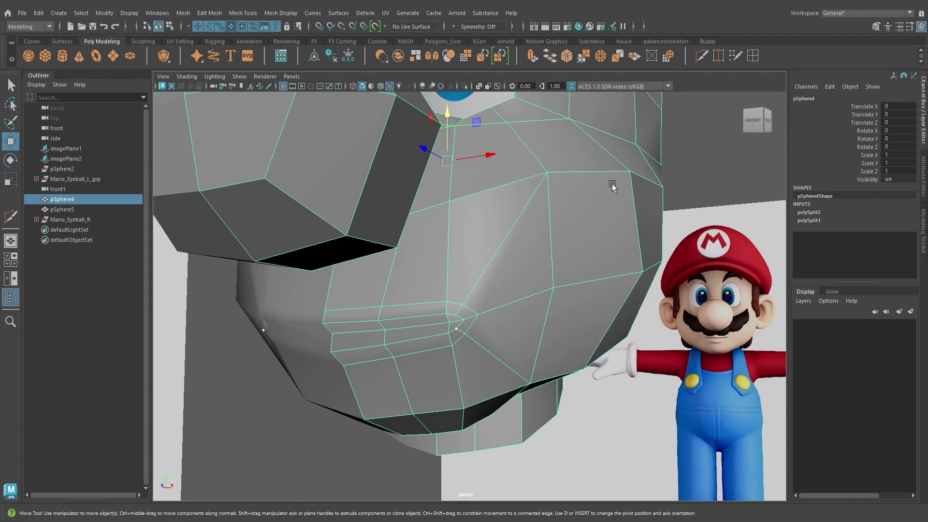
left_click(701, 56)
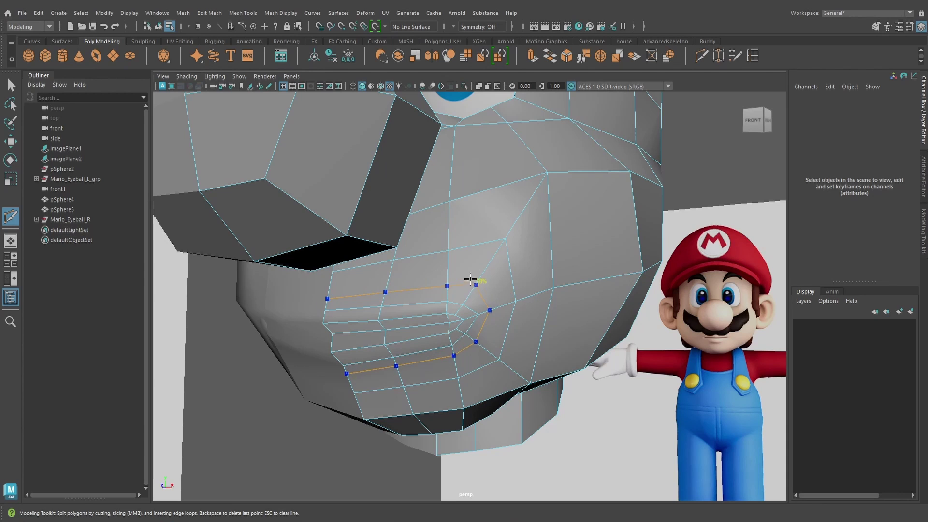
left_click_drag(561, 257, 587, 260, "alt")
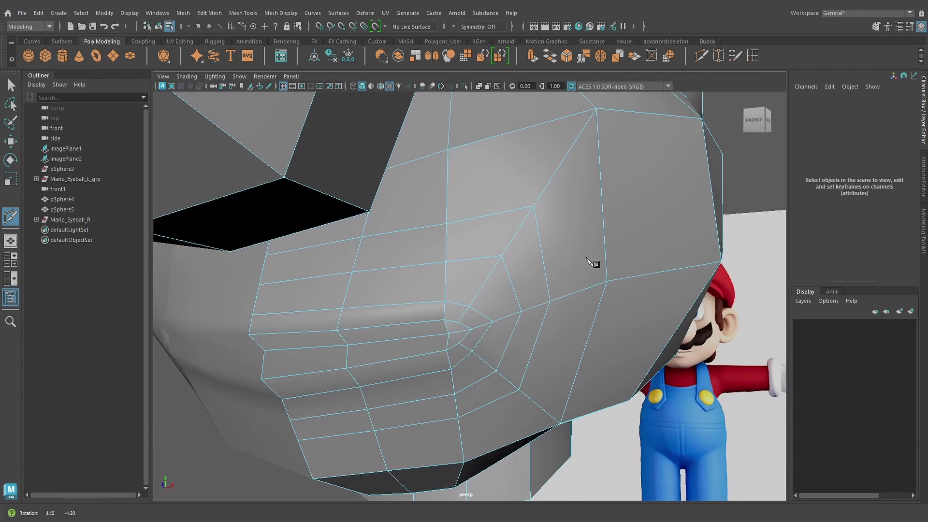
- Switch to vertex mode and adjust the inner new loop's vertex diagonally above the mouth corner
scroll(379, 227, "down", 4)
key("w")
scroll(519, 264, "up", 4)
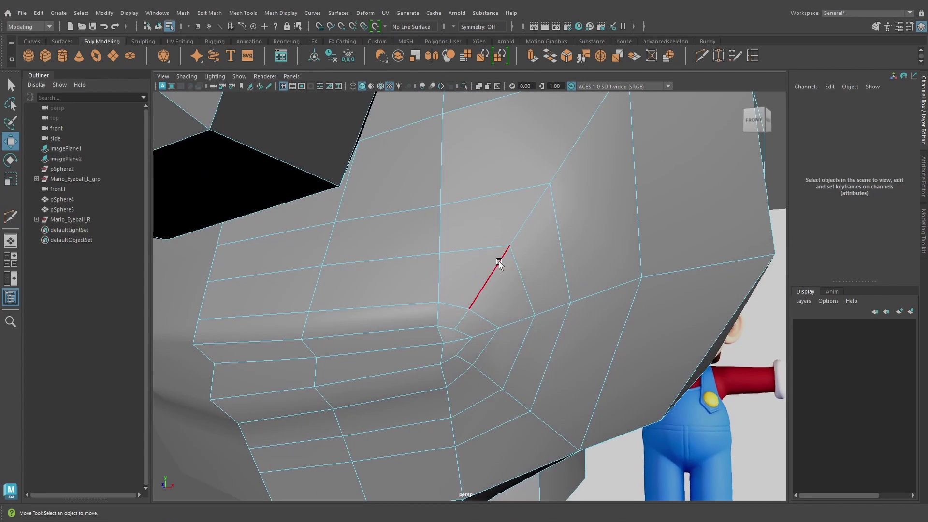
right_click_drag(517, 232, 477, 235)
left_click(510, 245)
left_click_drag(510, 246, 519, 200, "alt")
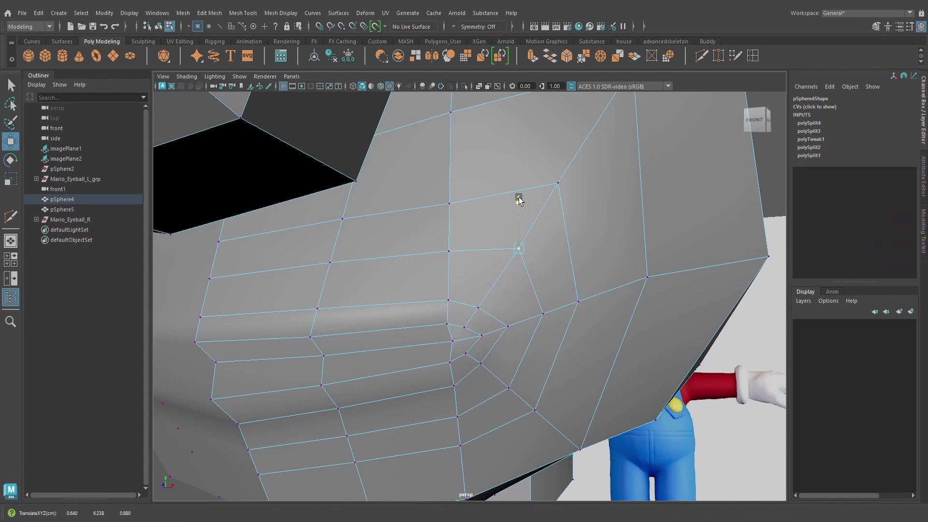
- Reposition the outer loop's vertex and the adjoining upper cheek vertex above the mouth corner to even out the cheek
left_click_drag(540, 264, 531, 173, "alt")
left_click(454, 277)
key("f")
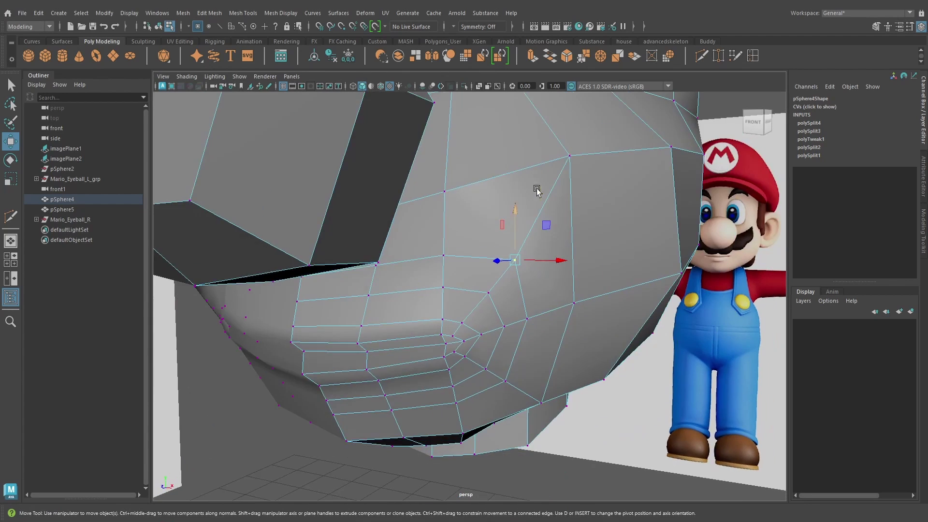
left_click_drag(530, 150, 461, 249, "alt")
left_click_drag(419, 281, 526, 227)
scroll(503, 338, "up", 4)
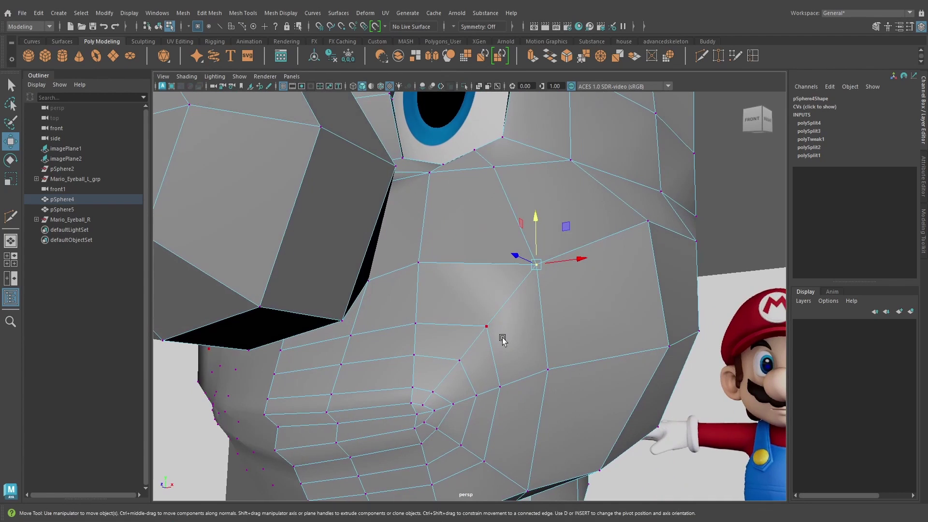
- Turn on the smooth preview, return to object mode and examine the smoothed mouth corner and cheek closely
key("3")
scroll(502, 338, "down", 3)
right_click_drag(502, 299, 527, 217)
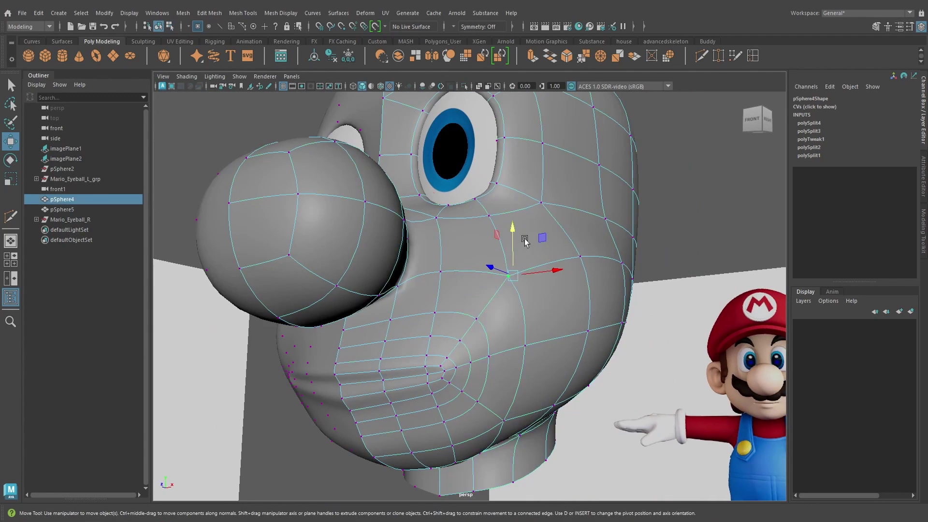
scroll(526, 240, "down", 2)
left_click_drag(525, 316, 506, 321, "alt")
left_click(568, 322)
scroll(520, 325, "up", 2)
left_click(512, 362)
left_click_drag(511, 362, 478, 377, "alt")
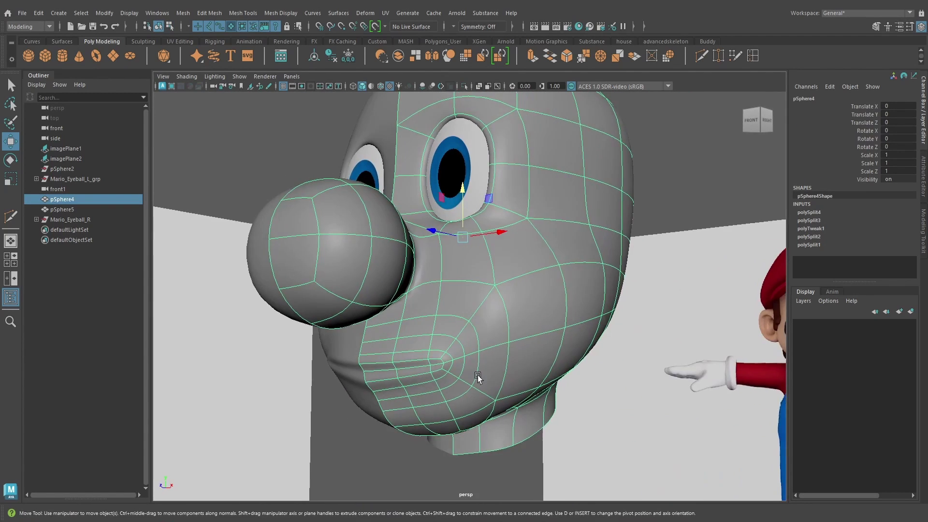
scroll(479, 377, "up", 3)
middle_click_drag(478, 376, 506, 291, "alt")
scroll(512, 288, "up", 3)
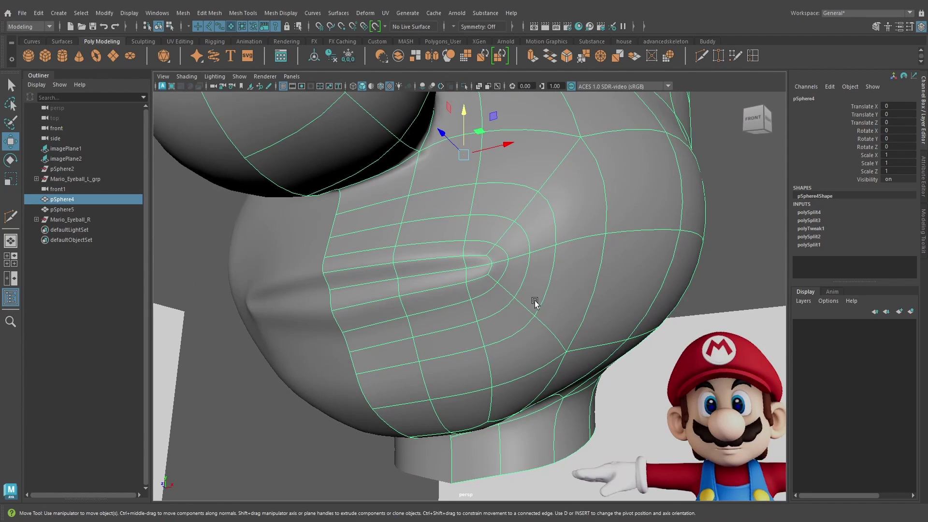
- Compare the head's unsmoothed polygon cage with its smooth preview around the mouth
key("1")
scroll(549, 300, "down", 5)
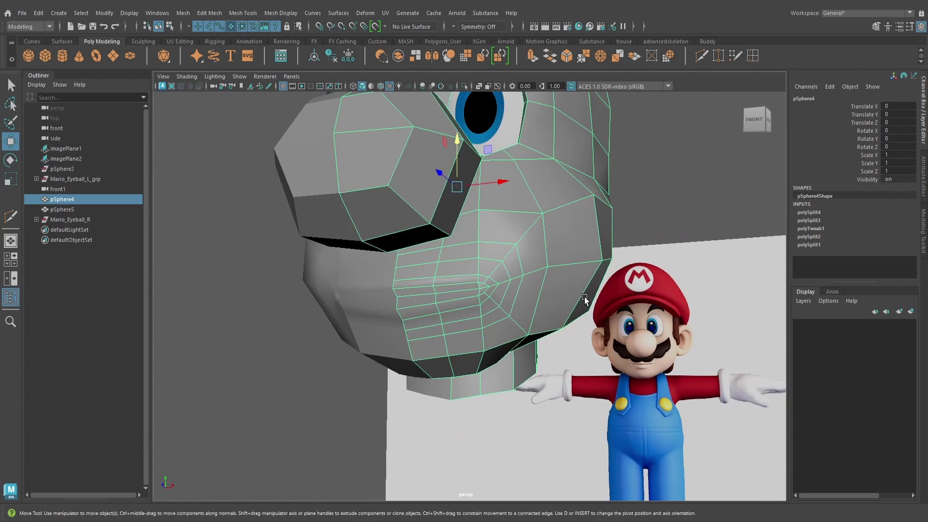
scroll(584, 297, "down", 5)
key("3")
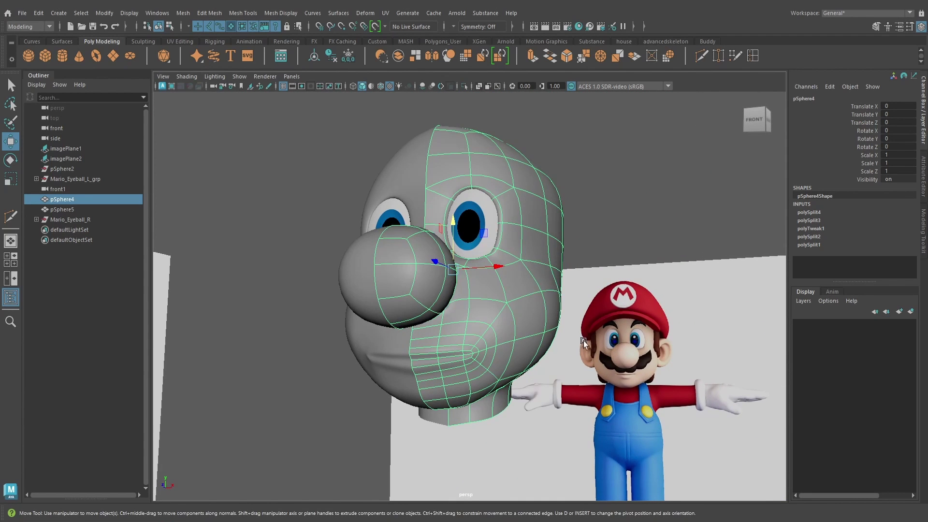
key("q")
scroll(457, 337, "up", 10)
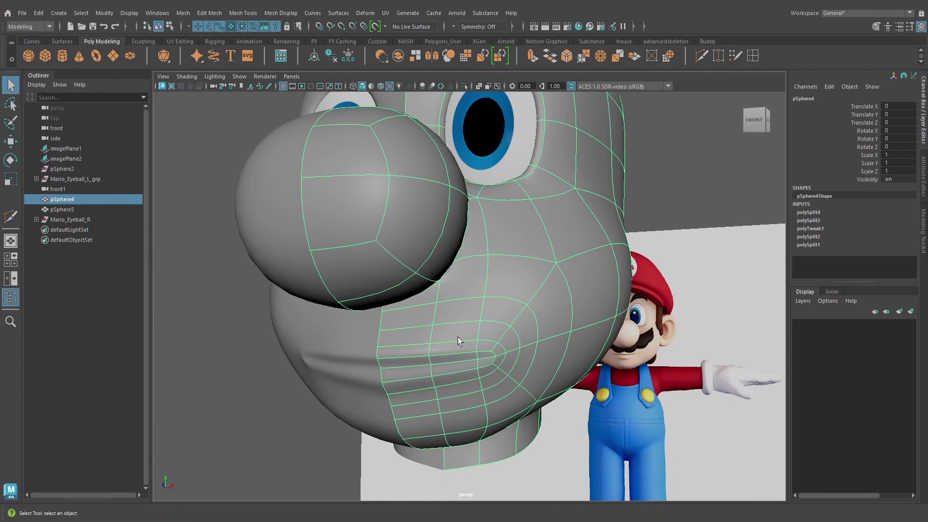
- On the unsmoothed mesh, cut new edges just above and below the mouth line with Multi-Cut, tying them in at the corner
key("1")
middle_click_drag(460, 336, 500, 333, "alt")
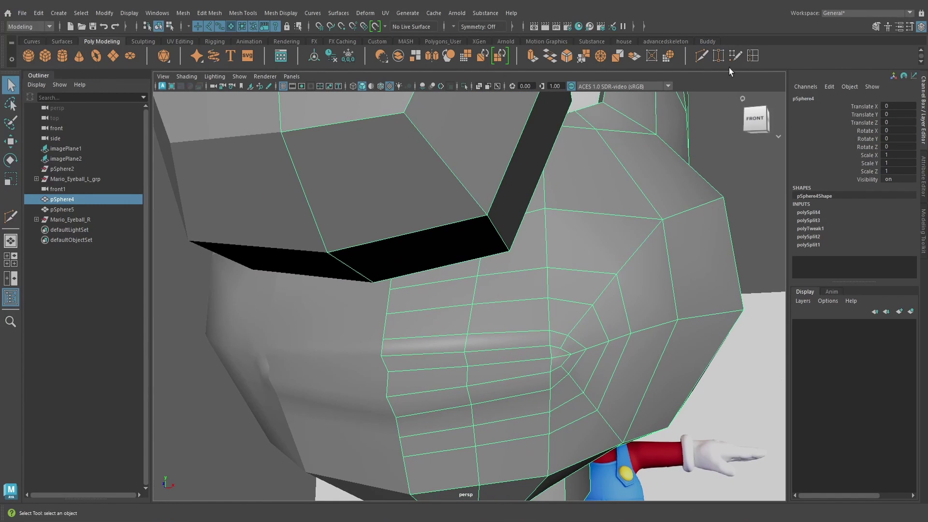
left_click(700, 54)
scroll(368, 354, "up", 5)
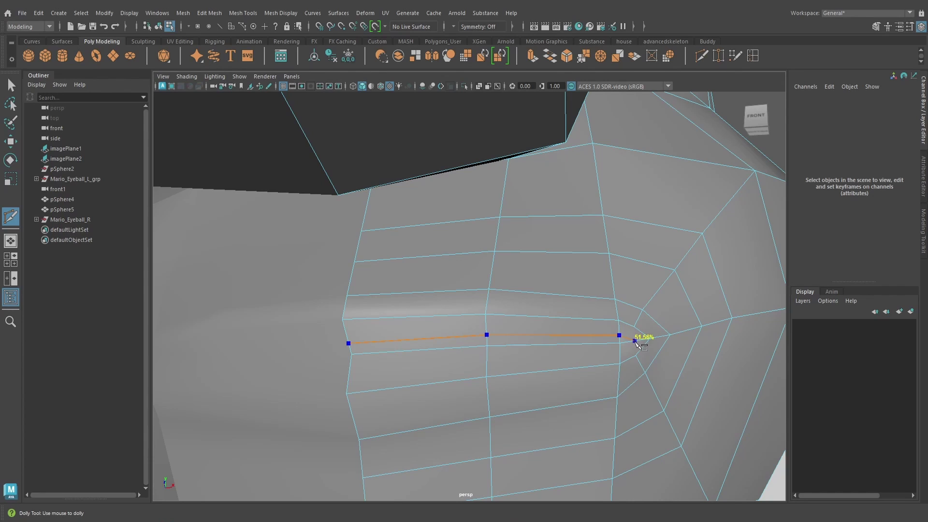
left_click(620, 354)
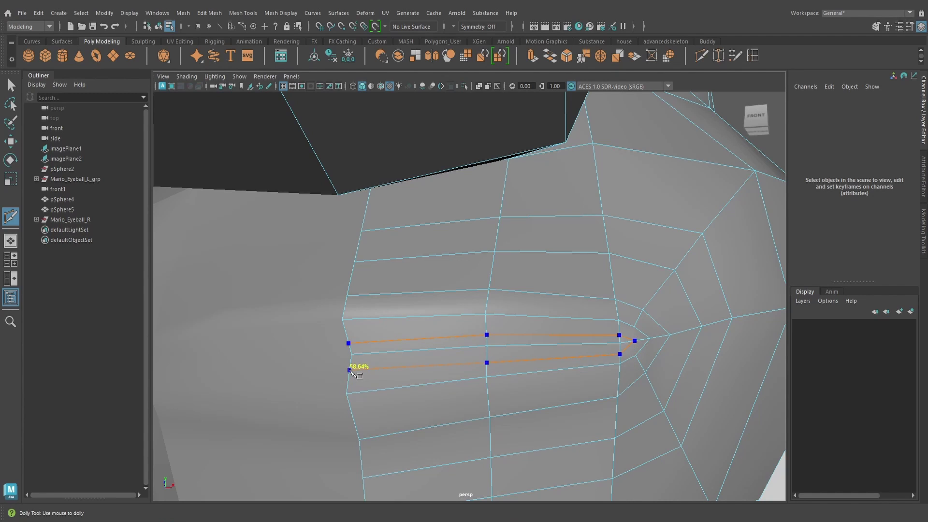
left_click(349, 370)
key("Return")
scroll(653, 333, "up", 2)
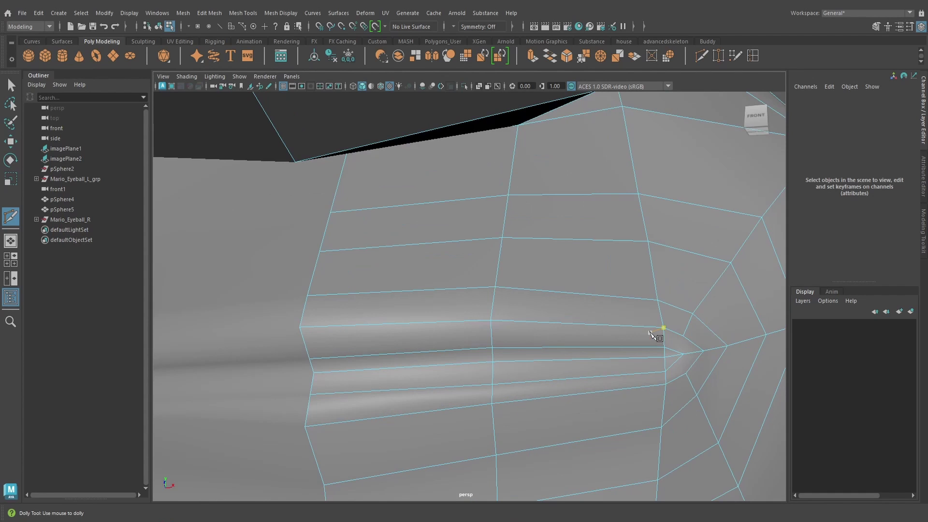
scroll(657, 334, "up", 2)
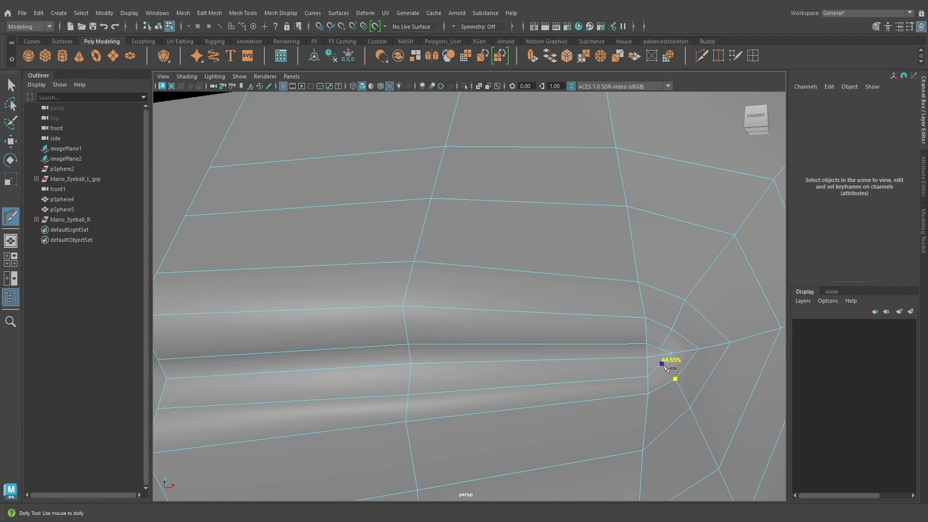
scroll(681, 357, "down", 3)
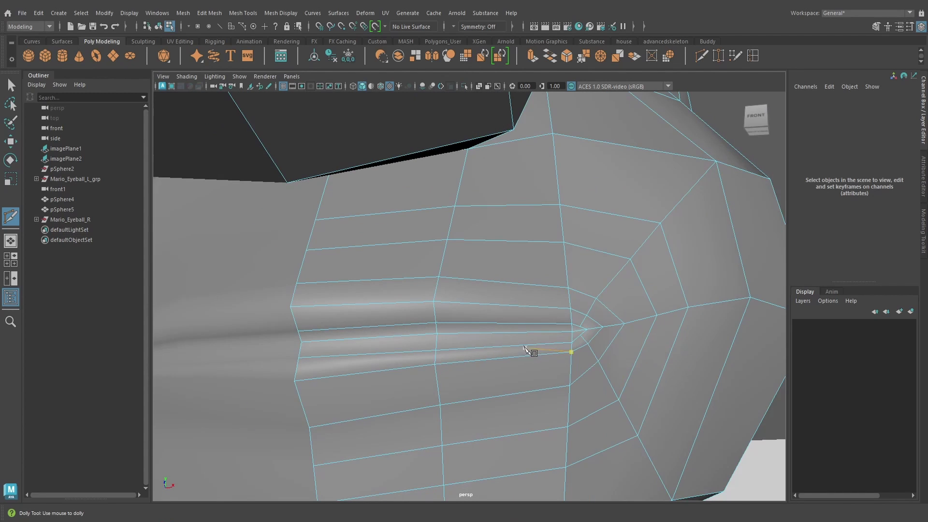
- In face mode, select the strip of faces along the mouth line through to the corner and delete it to open the mouth
key("w")
right_click_drag(395, 333, 389, 306)
left_click(393, 330)
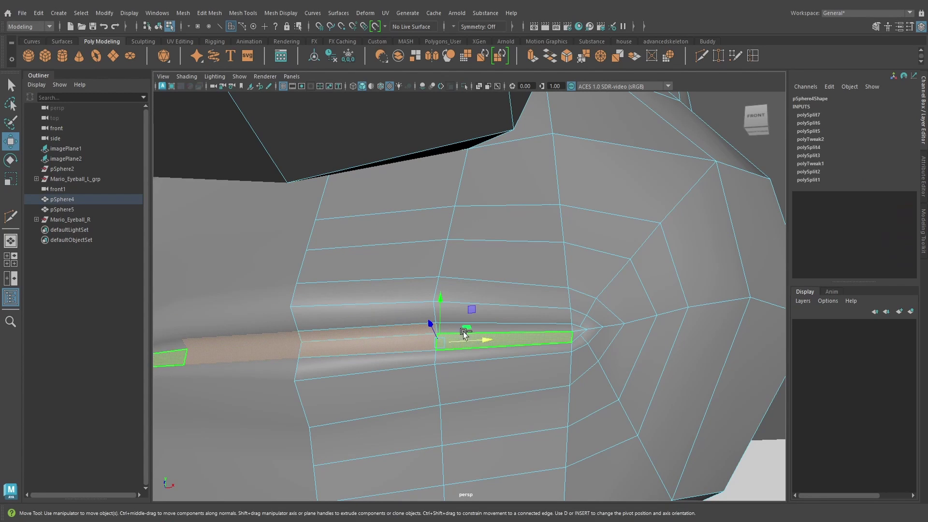
left_click(469, 327, "shift")
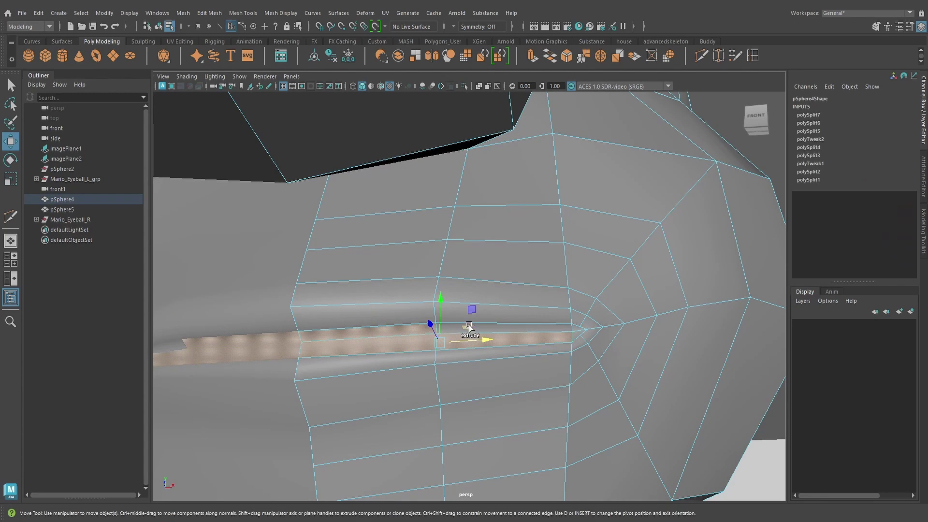
left_click(579, 328, "shift")
left_click_drag(521, 344, 518, 348, "alt")
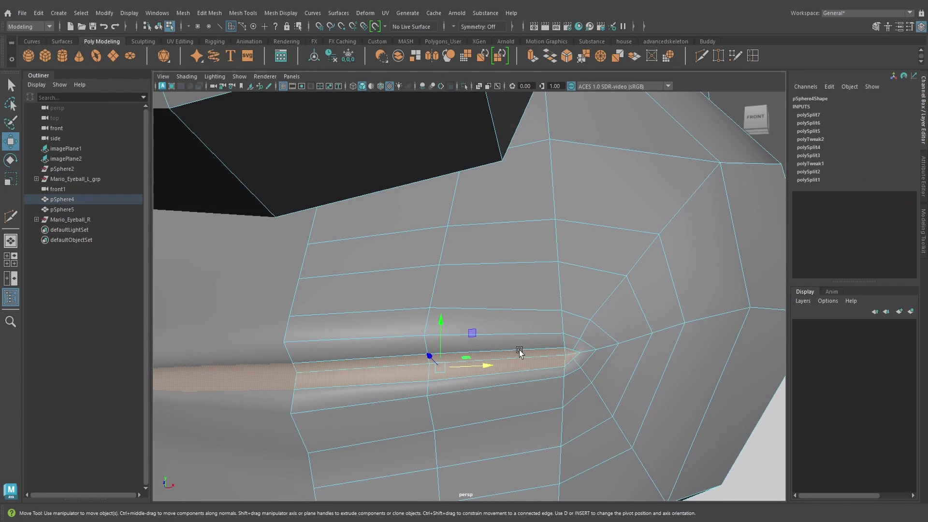
key("Delete")
scroll(532, 350, "down", 3)
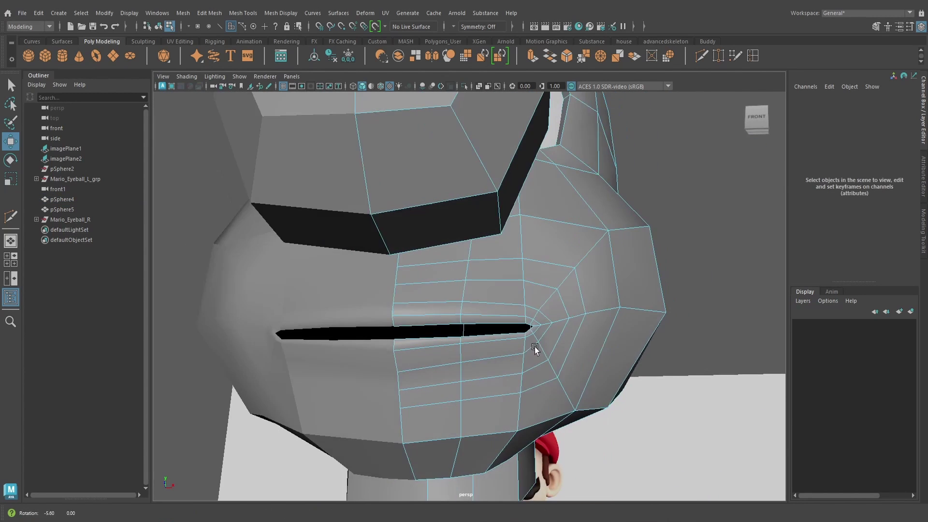
- Return to object mode with the smooth preview on, delete the head mesh's construction history and look over the mouth opening
scroll(519, 362, "up", 3)
left_click_drag(520, 362, 586, 348, "alt")
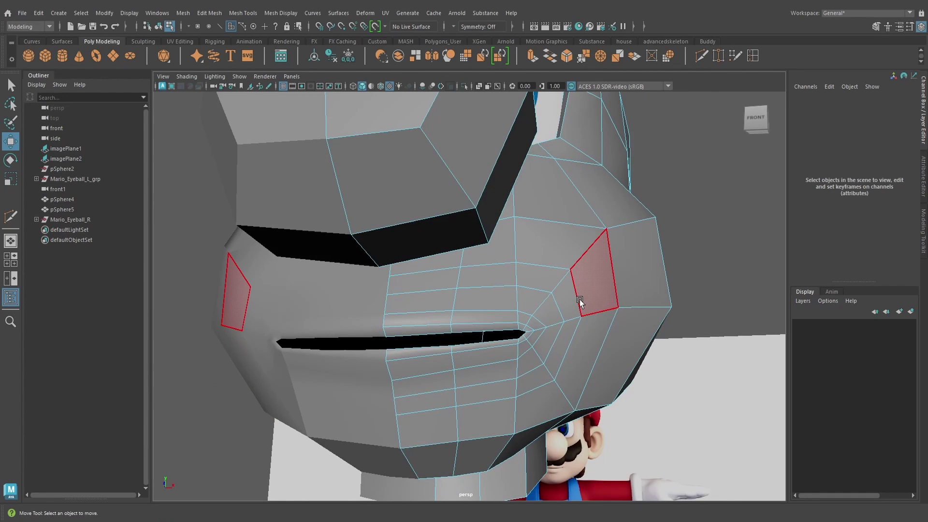
key("3")
right_click_drag(567, 288, 596, 224)
scroll(527, 302, "down", 6)
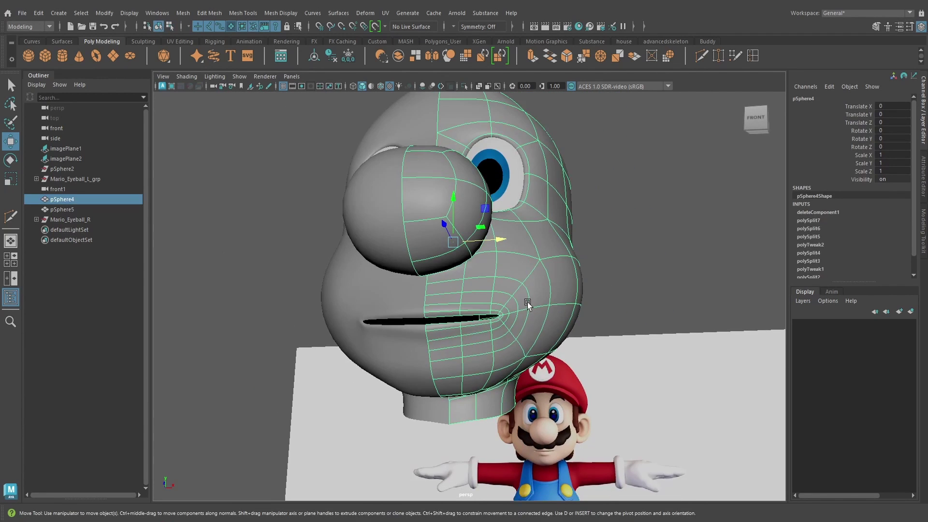
mouse_move(527, 302)
left_mouse_down("alt")
mouse_move(514, 310)
mouse_move(530, 311)
left_mouse_up("alt")
left_click(331, 55)
left_click_drag(534, 176, 555, 281, "alt")
left_click(556, 264)
scroll(556, 264, "up", 3)
left_click(534, 313)
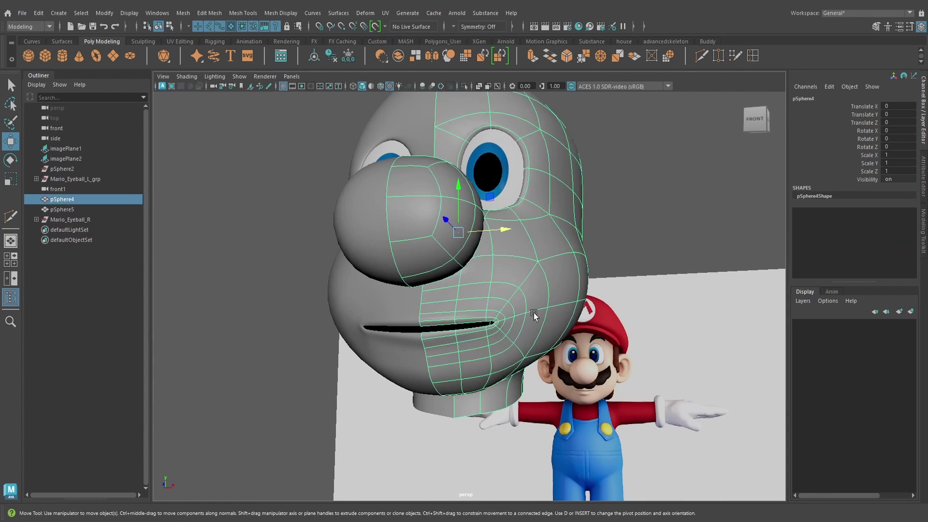
left_click_drag(534, 313, 543, 321, "alt")
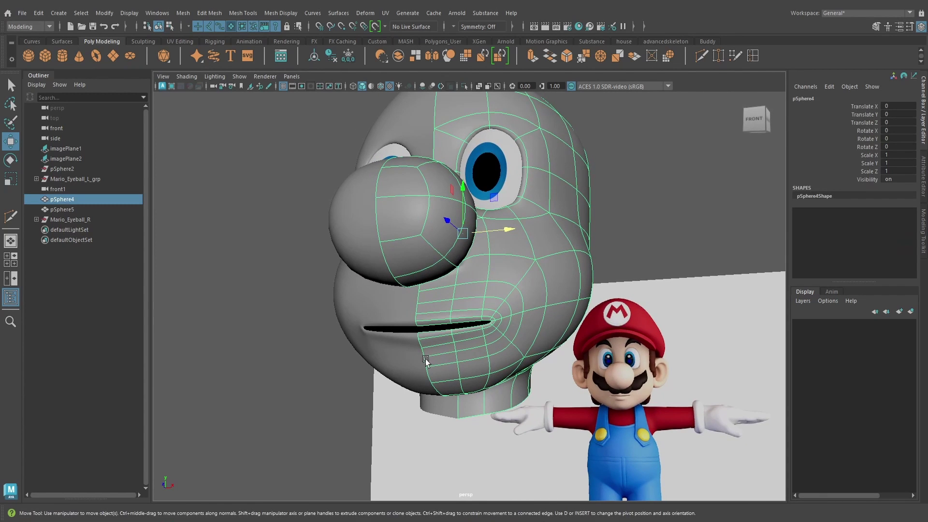
- Select the upper and lower border edges of the mouth opening, extrude them and move the extrusion back into the head
scroll(514, 366, "up", 6)
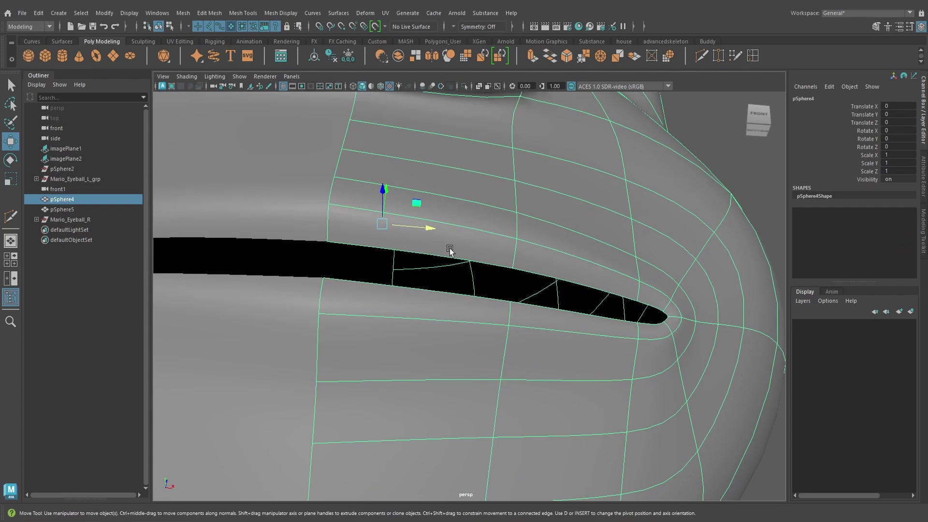
right_click_drag(450, 231, 444, 208)
left_click(437, 254)
left_click(544, 276, "shift")
left_click_drag(623, 293, 633, 327, "alt")
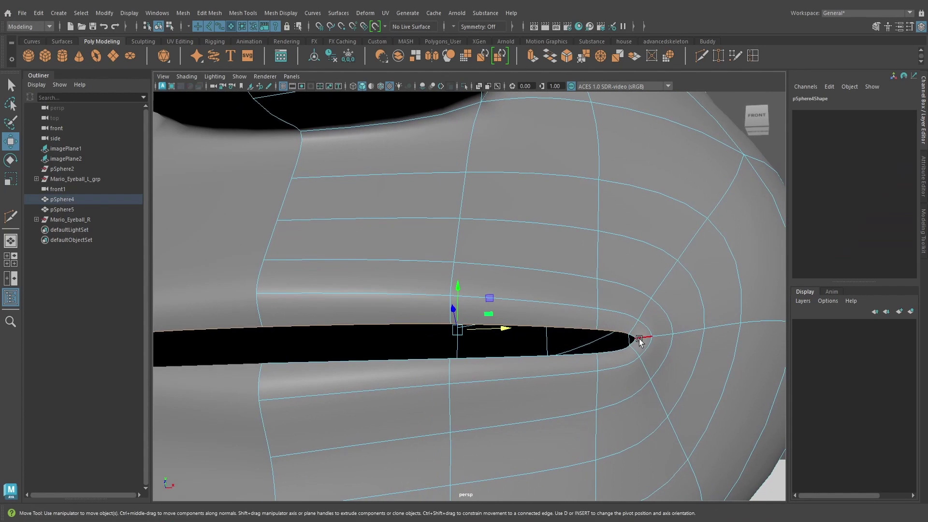
double_click(432, 362, "shift")
scroll(589, 354, "down", 5)
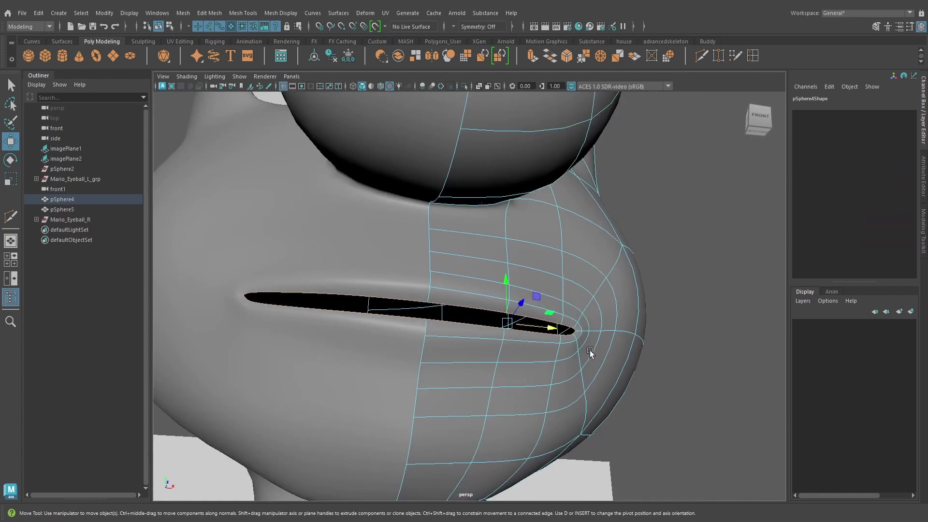
left_click(532, 56)
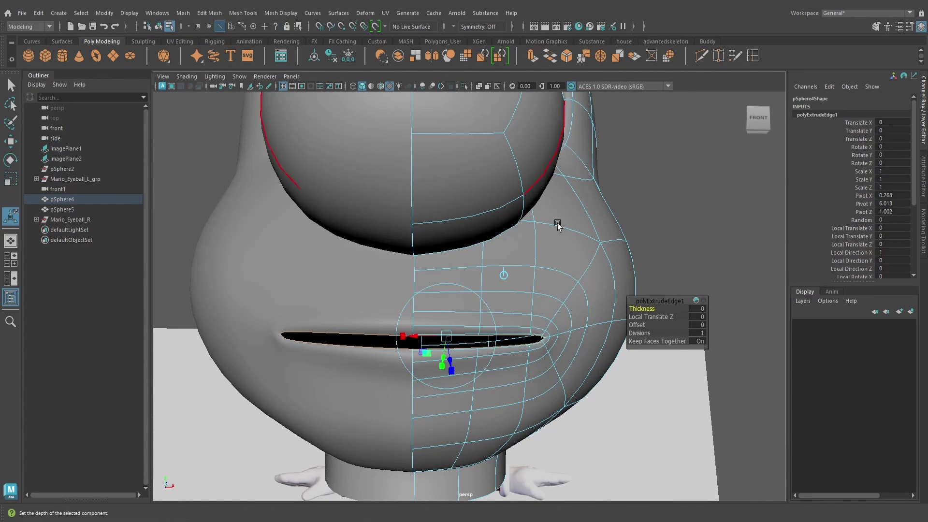
left_click_drag(555, 224, 507, 355, "alt")
key("w")
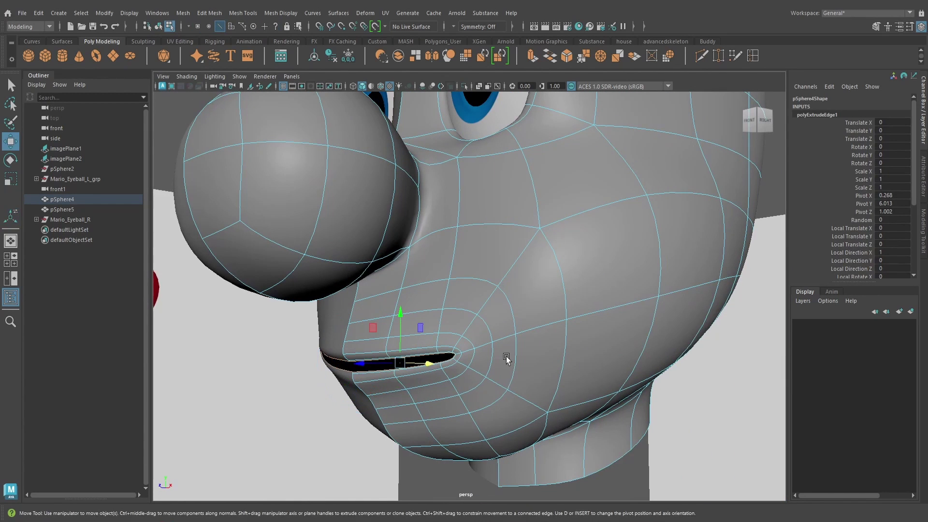
left_click_drag(410, 399, 383, 381, "alt")
left_click_drag(304, 404, 312, 404)
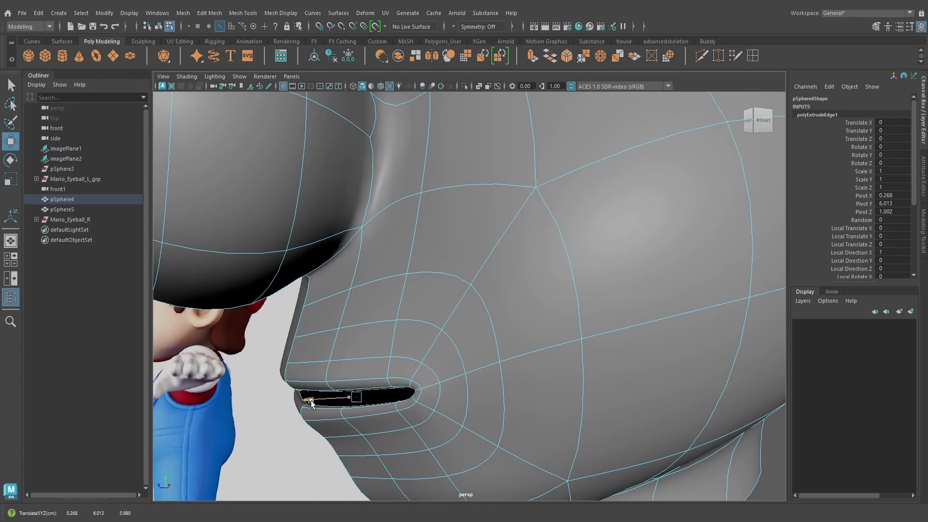
- Return to object mode and examine the opened mouth in the polygon cage and smooth preview from several angles
left_click_drag(414, 372, 448, 363, "alt")
key("1")
left_click_drag(362, 373, 575, 308, "alt")
right_click_drag(574, 305, 620, 217)
scroll(555, 369, "down", 4)
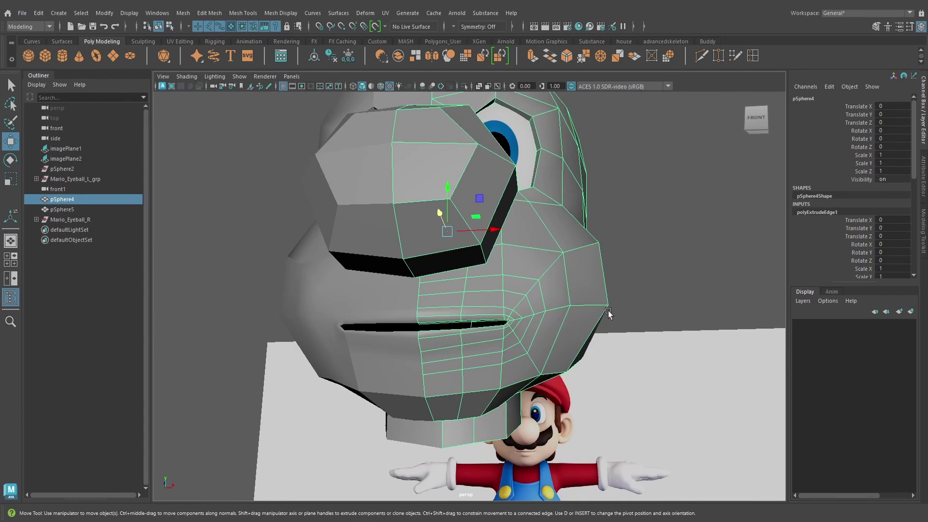
key("3")
left_click(635, 285)
left_click_drag(635, 285, 550, 366, "alt")
scroll(563, 330, "down", 1)
left_click(541, 358)
scroll(541, 358, "up", 3)
scroll(559, 339, "down", 2)
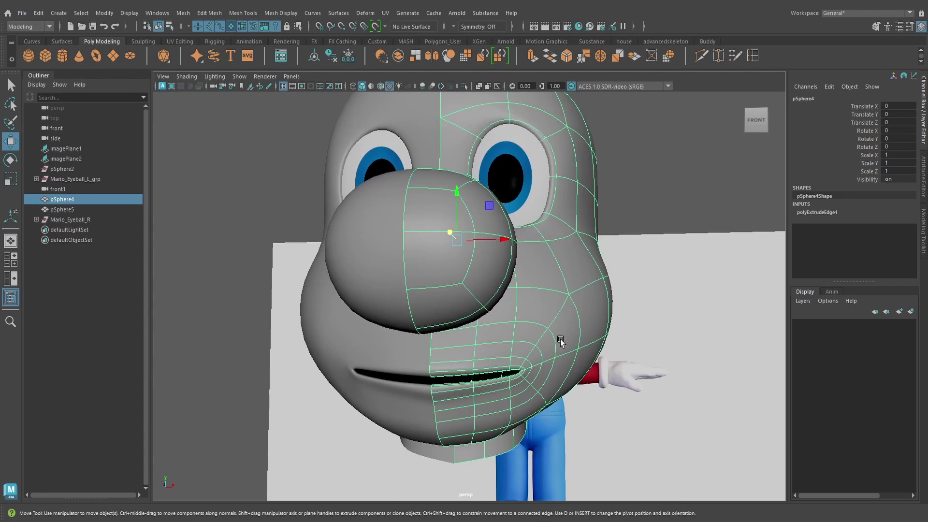
left_click(699, 240)
scroll(541, 307, "down", 3)
left_click_drag(527, 309, 567, 326, "alt")
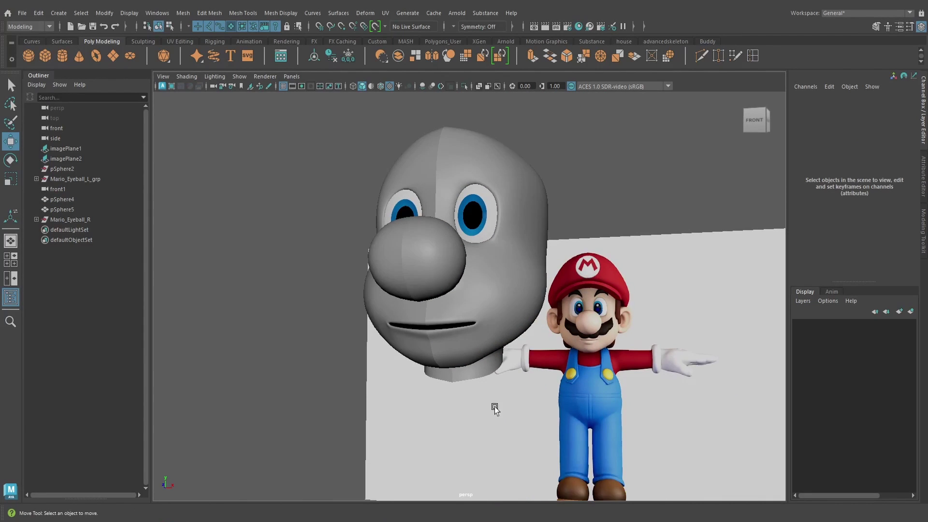
- Reselect the head mesh, switch to vertex mode and move the lower lip's center vertex down to fill out the lip
left_click(493, 406)
scroll(459, 386, "up", 10)
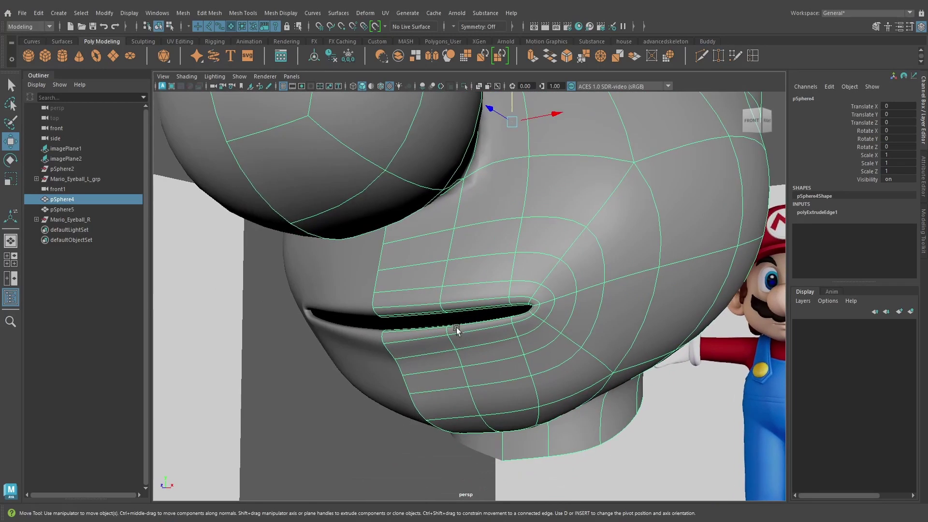
left_click_drag(406, 347, 414, 342, "alt")
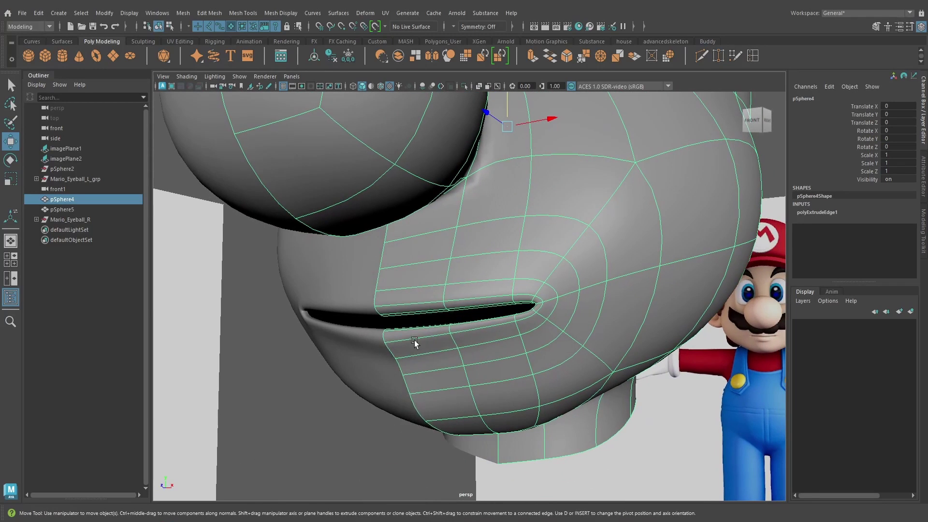
right_click_drag(415, 342, 360, 231)
left_click(384, 343)
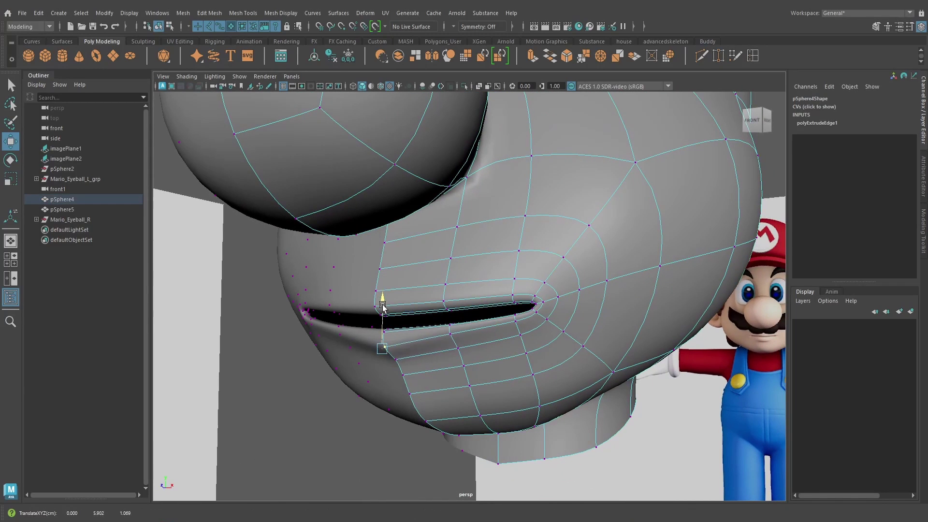
- Adjust the lower lip vertex beside the center in the wireframe side view and return to the shaded perspective view
left_click_drag(383, 299, 447, 354, "alt")
key("space")
scroll(446, 353, "up", 1)
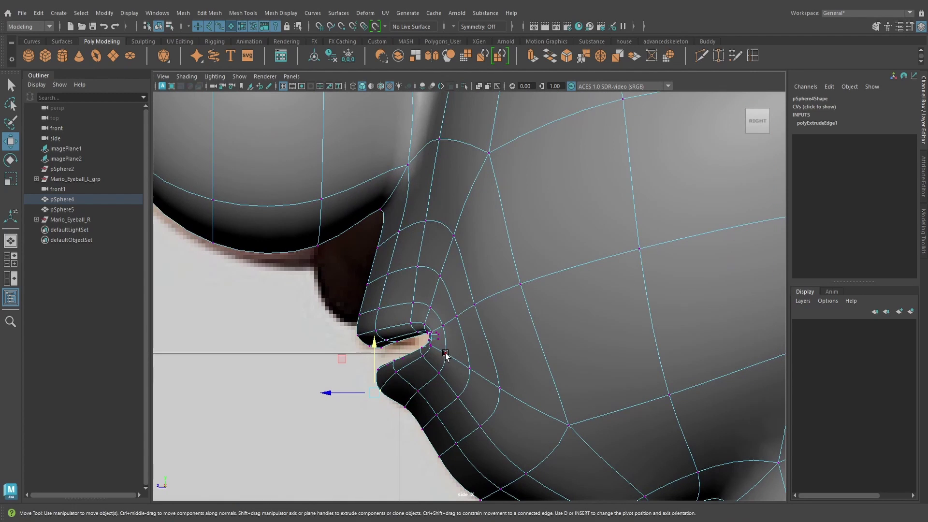
key("4")
left_click(397, 373)
mouse_move(389, 323)
left_mouse_down()
mouse_move(430, 356)
mouse_move(428, 329)
left_mouse_up()
key("space")
mouse_move(425, 360)
left_mouse_down("alt")
mouse_move(429, 377)
mouse_move(449, 384)
mouse_move(509, 348)
mouse_move(468, 356)
mouse_move(504, 355)
left_mouse_up("alt")
key("5")
key("6")
middle_click_drag(505, 355, 489, 385, "alt")
scroll(489, 385, "up", 2)
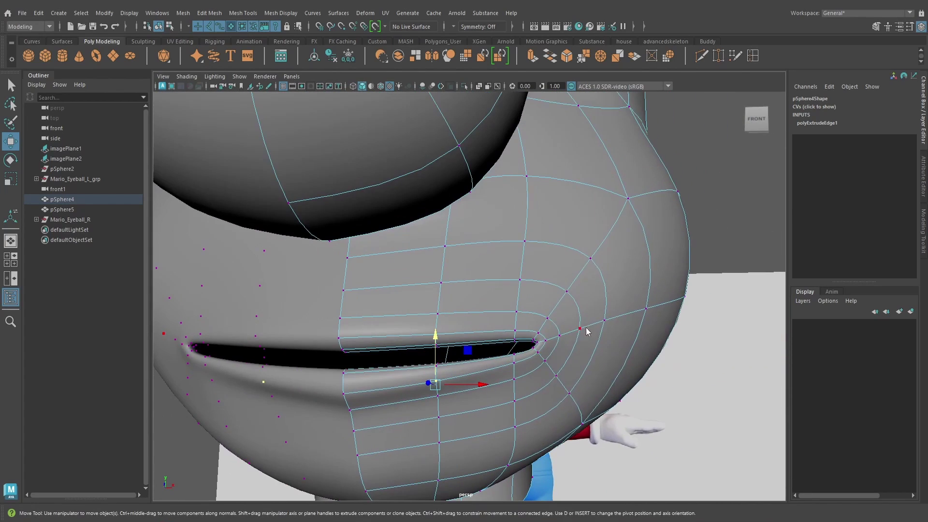
- Select the mouth-corner vertex of the head mesh in vertex mode and enable soft selection with Surface falloff for the Move tool
right_click_drag(587, 232, 546, 234)
left_click_drag(542, 356, 549, 356, "alt")
left_click(549, 354)
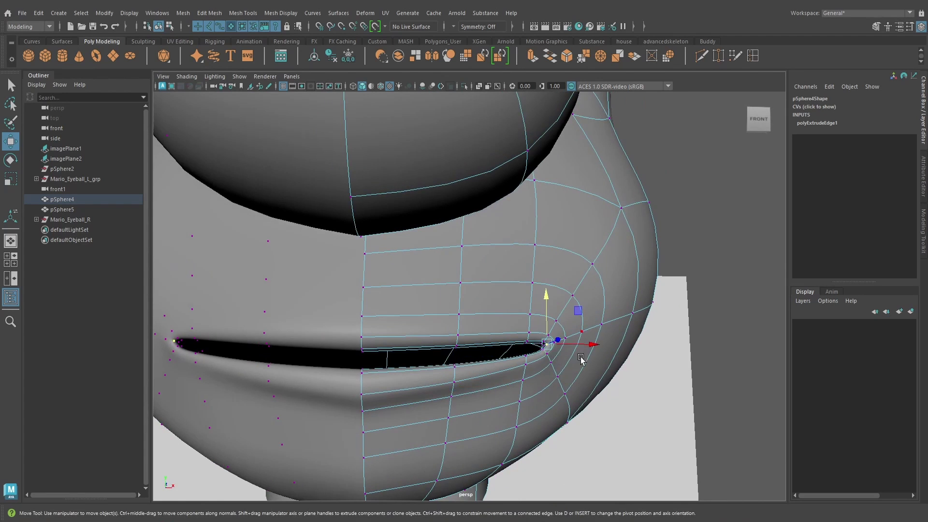
double_click(11, 141)
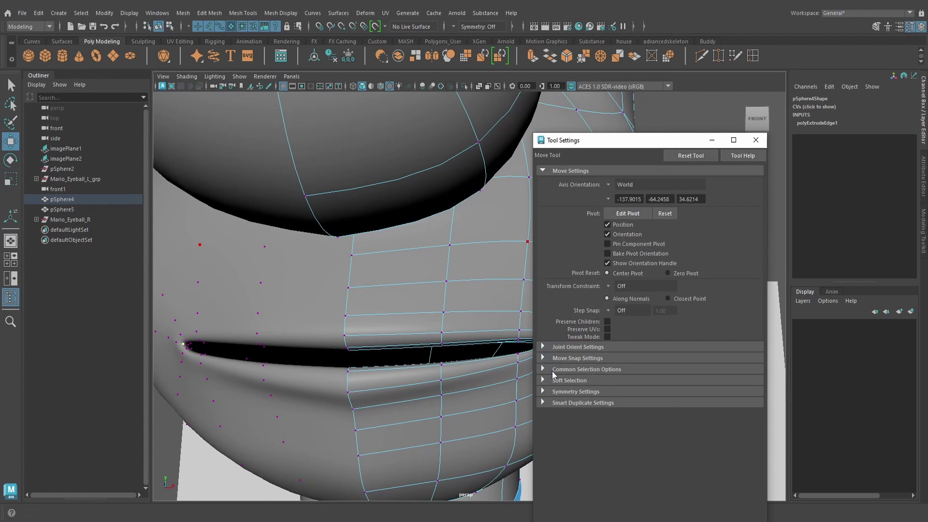
left_click(606, 392)
left_click(606, 392)
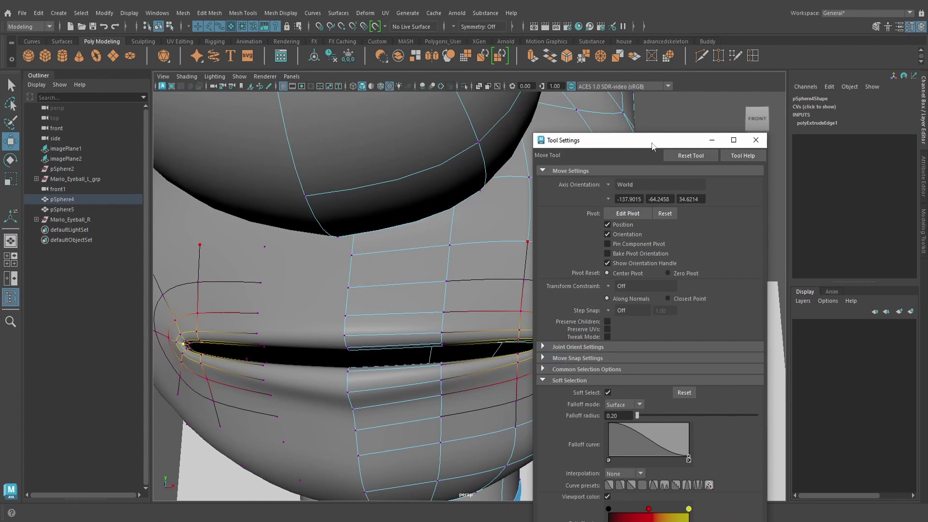
left_click_drag(652, 146, 219, 195)
- Adjust the soft selection falloff radius around the mouth corner to 0.21 and show the head as an unsmoothed polygon cage
key("q")
scroll(587, 366, "up", 4)
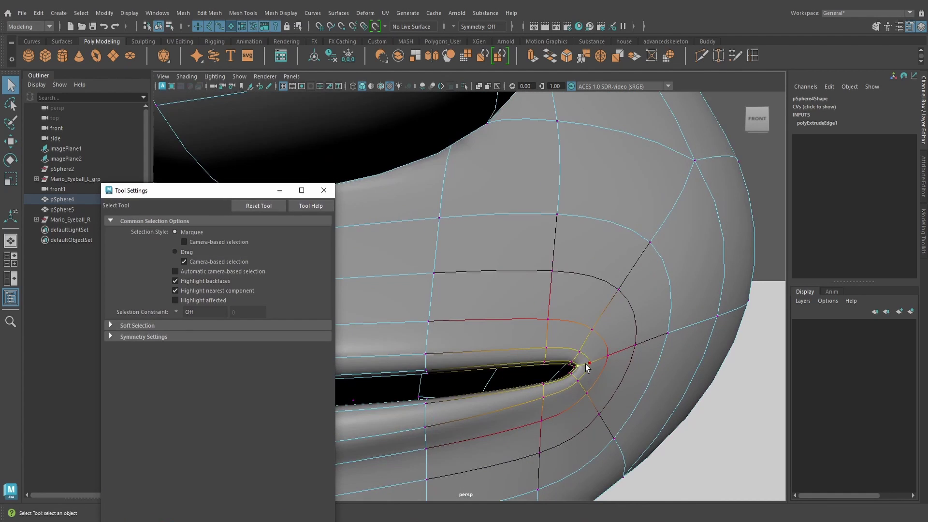
left_click_drag(582, 368, 594, 356, "alt")
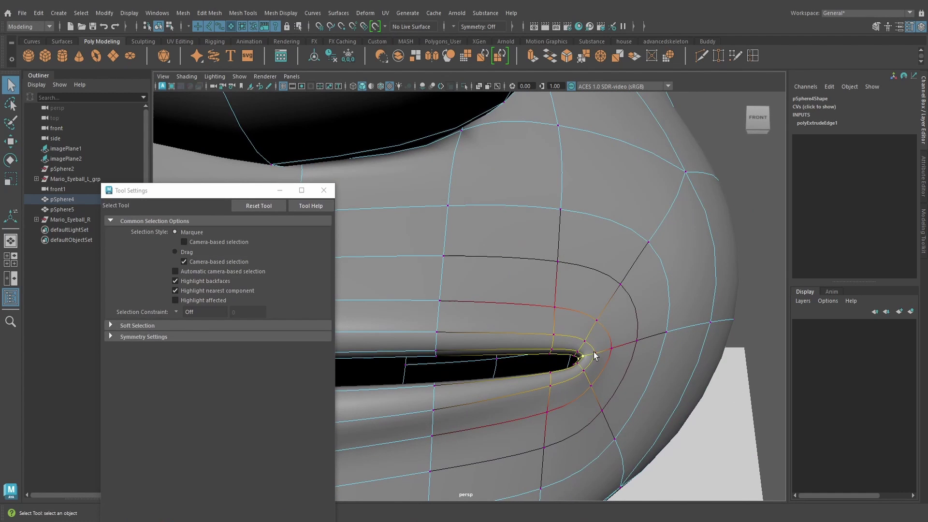
mouse_move(570, 341)
middle_mouse_down()
mouse_move(607, 381)
mouse_move(581, 356)
middle_mouse_up()
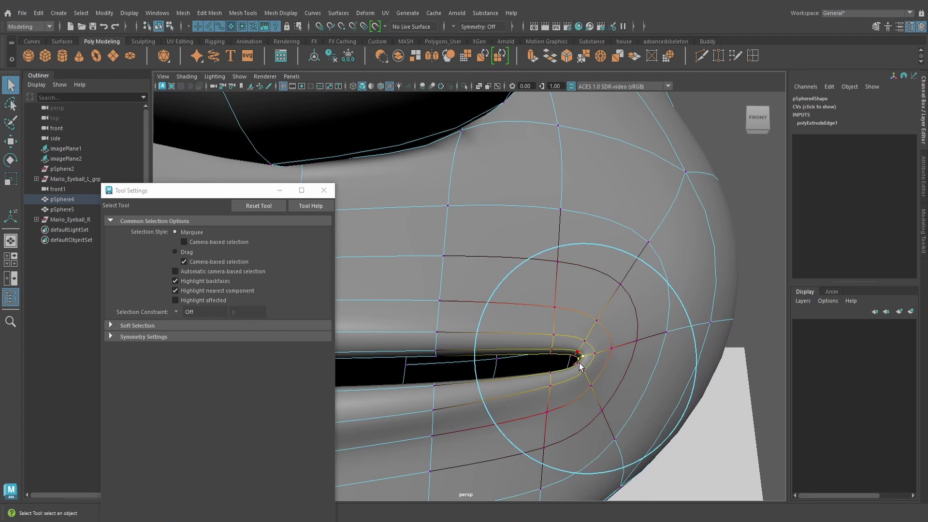
scroll(555, 349, "down", 4)
mouse_move(555, 348)
left_mouse_down("alt")
mouse_move(547, 347)
mouse_move(580, 335)
mouse_move(537, 338)
mouse_move(559, 334)
mouse_move(536, 340)
mouse_move(566, 354)
left_mouse_up("alt")
key("w")
key("1")
scroll(528, 348, "down", 3)
scroll(522, 348, "up", 4)
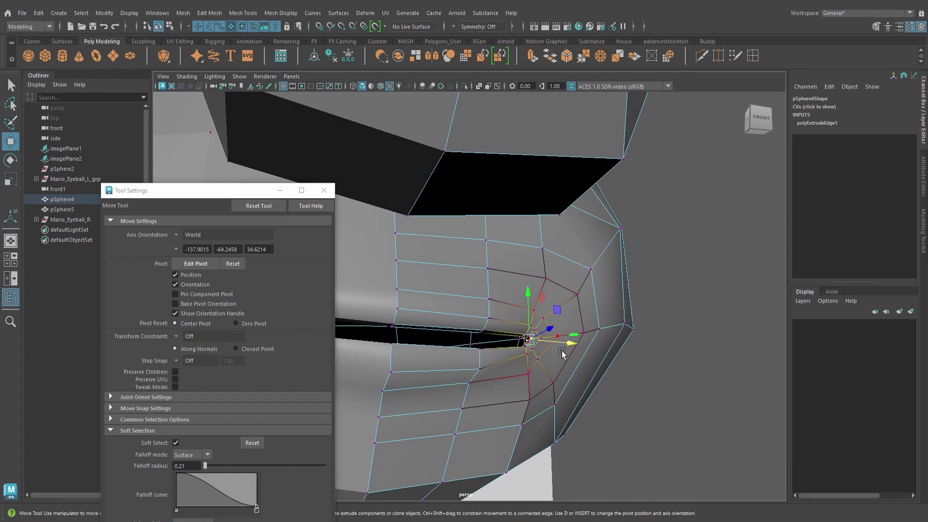
- Add the neighboring inner mouth-corner vertices to the soft selection and move the corner inward toward the face's center
key("q")
scroll(561, 350, "up", 5)
left_click(600, 386, "shift")
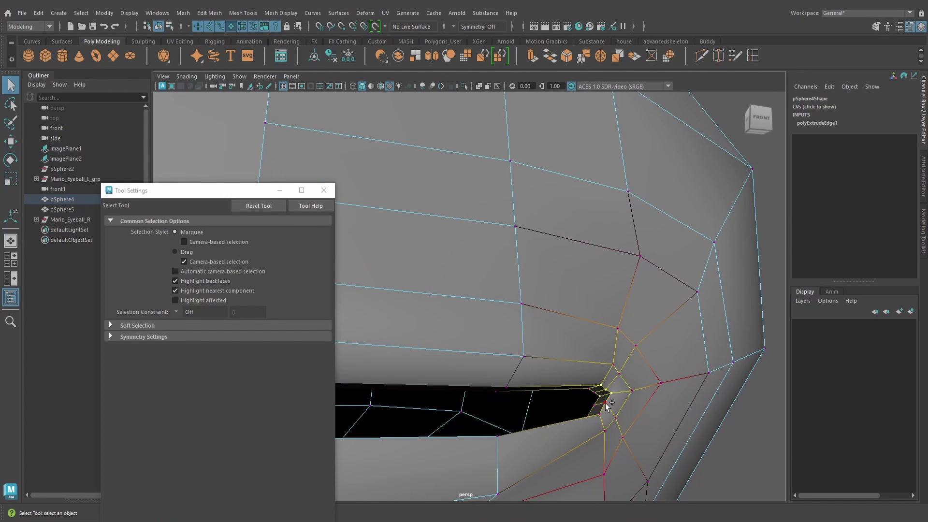
scroll(602, 379, "down", 4)
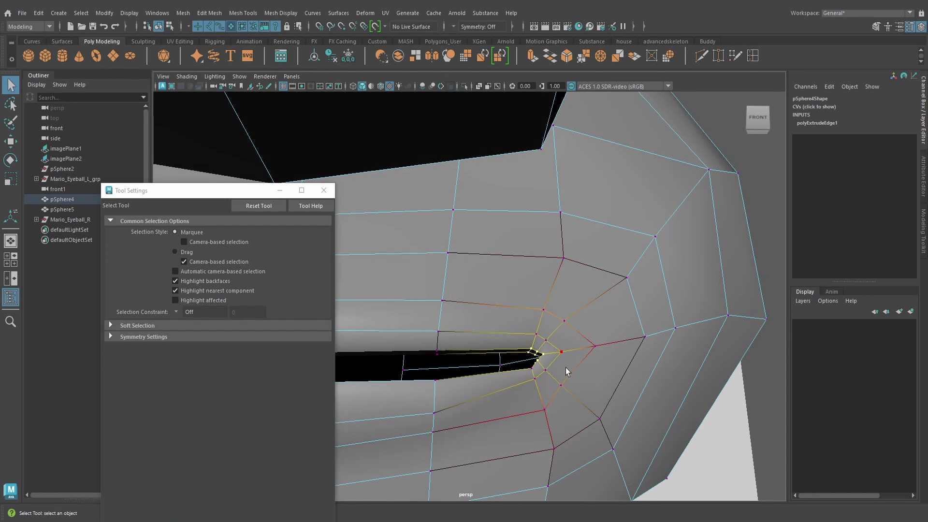
key("w")
scroll(533, 354, "down", 3)
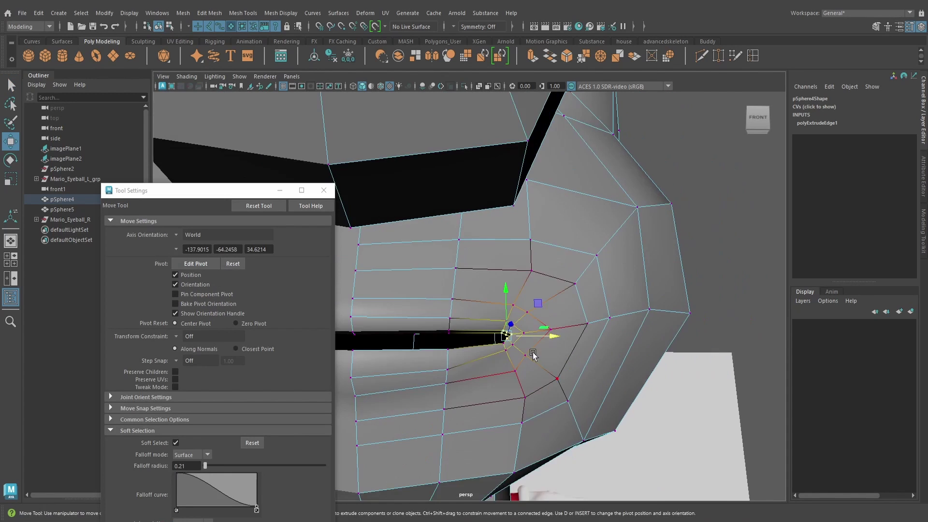
left_click_drag(533, 355, 516, 401, "alt")
- Return to object mode, examine the mouth shape from the front and close the tool settings
left_click_drag(531, 369, 587, 303, "alt")
right_click_drag(587, 232, 635, 218)
left_click(760, 278)
left_click_drag(581, 335, 591, 342, "alt")
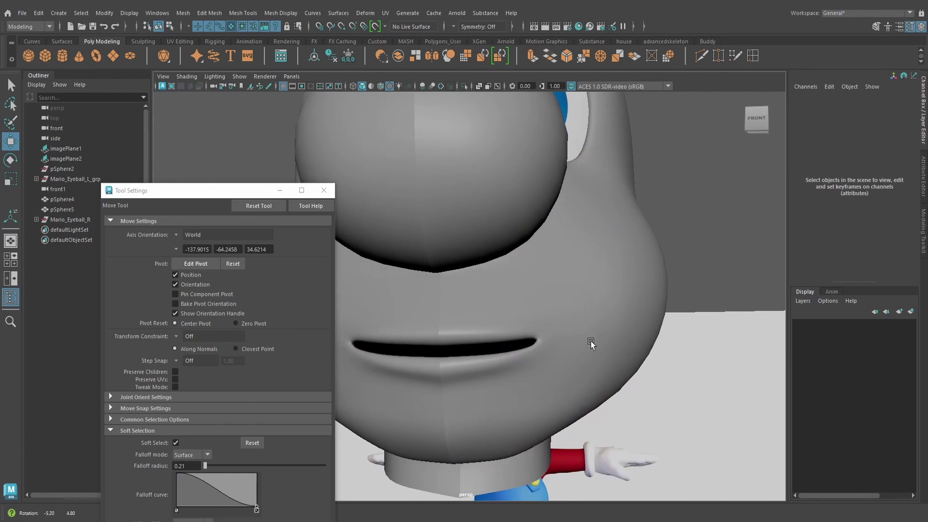
left_click(324, 190)
- Reselect the head in vertex mode, show the unsmoothed cage and reposition the loop vertex just above the mouth corner
left_click(524, 333)
scroll(617, 346, "up", 5)
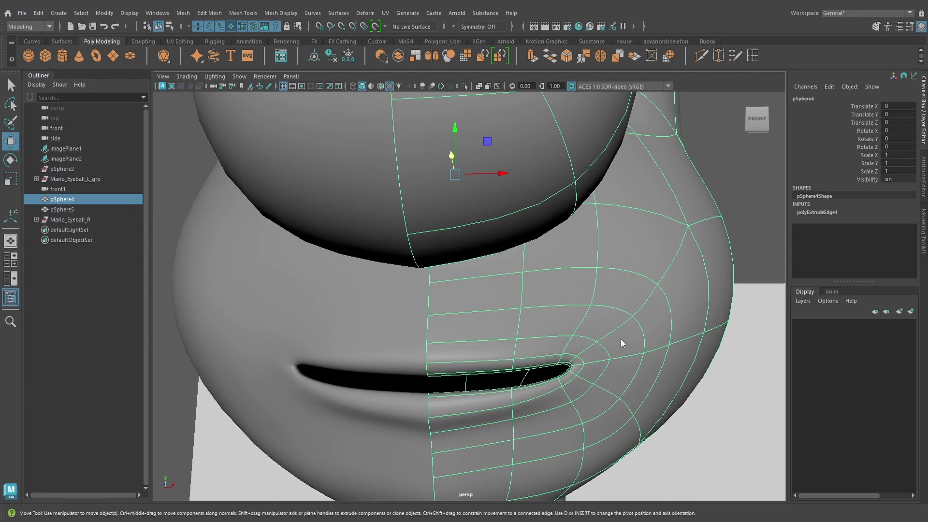
right_click_drag(620, 232, 584, 233)
scroll(601, 372, "up", 6)
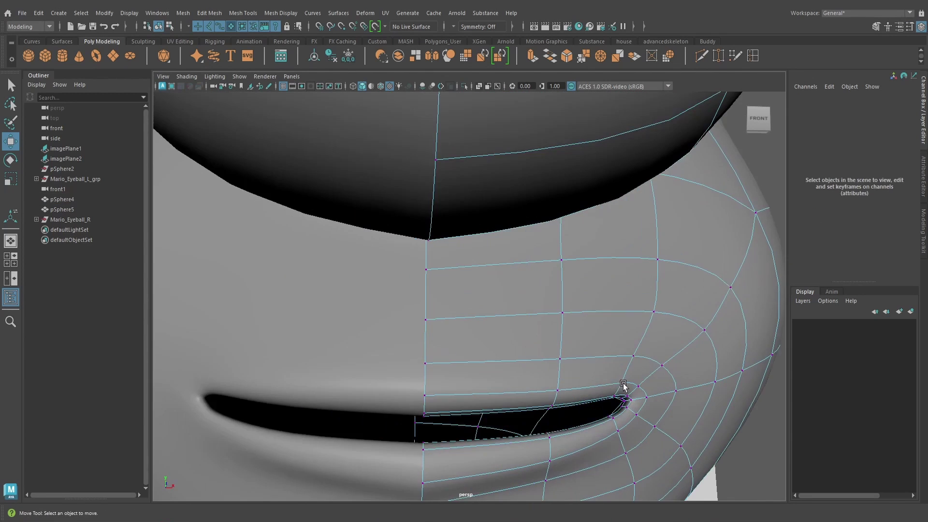
key("1")
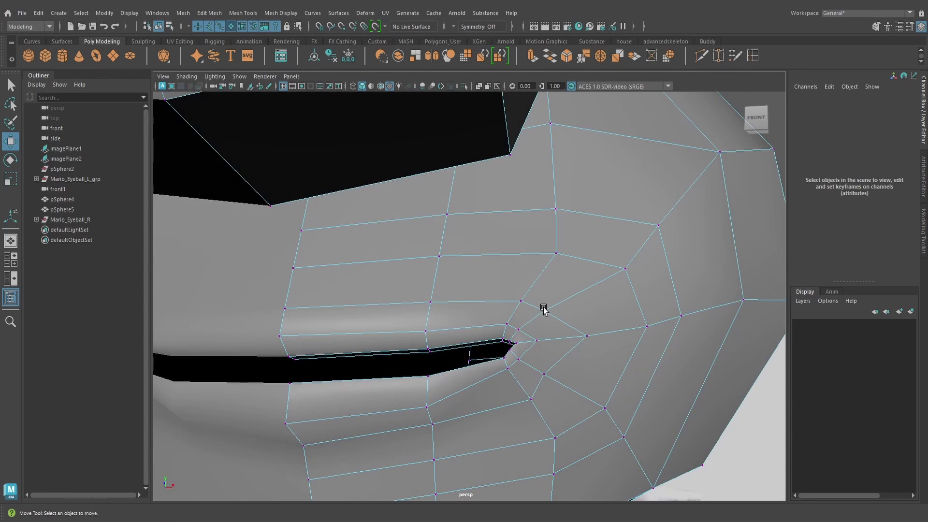
left_click(545, 312)
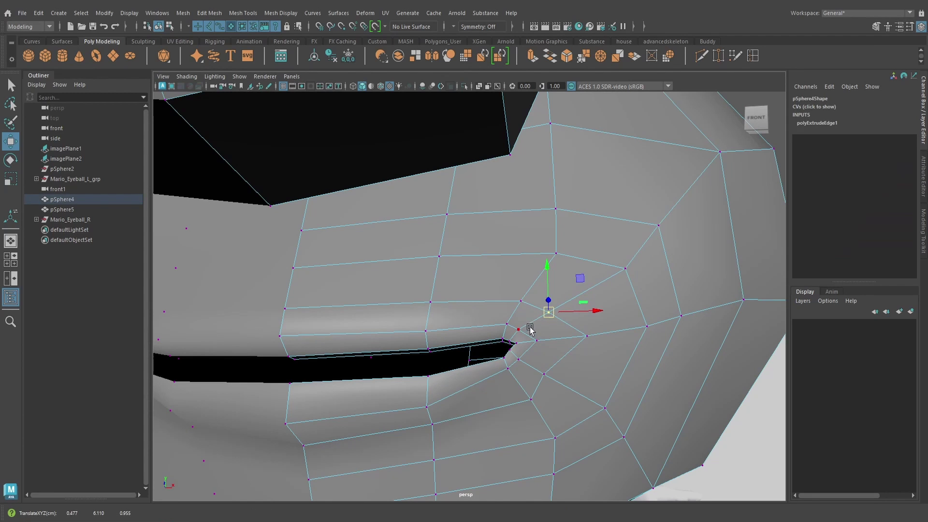
mouse_move(519, 333)
left_mouse_down("alt")
mouse_move(545, 335)
mouse_move(555, 383)
mouse_move(516, 362)
mouse_move(517, 320)
left_mouse_up("alt")
- Reposition individual vertices beside and below the mouth corner to even out the surrounding edge loops
left_click(546, 336)
left_click(524, 365)
left_click(517, 344)
left_click_drag(517, 321, 518, 323)
scroll(483, 362, "down", 8)
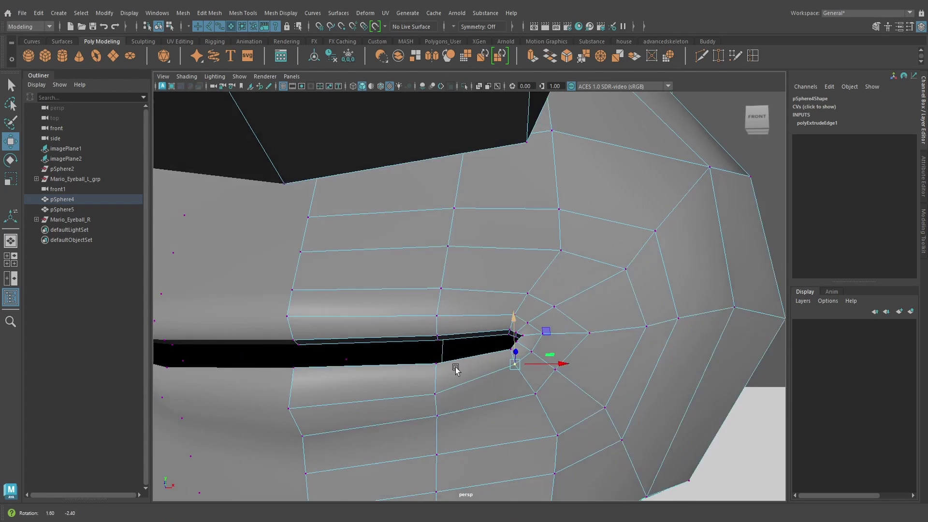
scroll(484, 349, "up", 8)
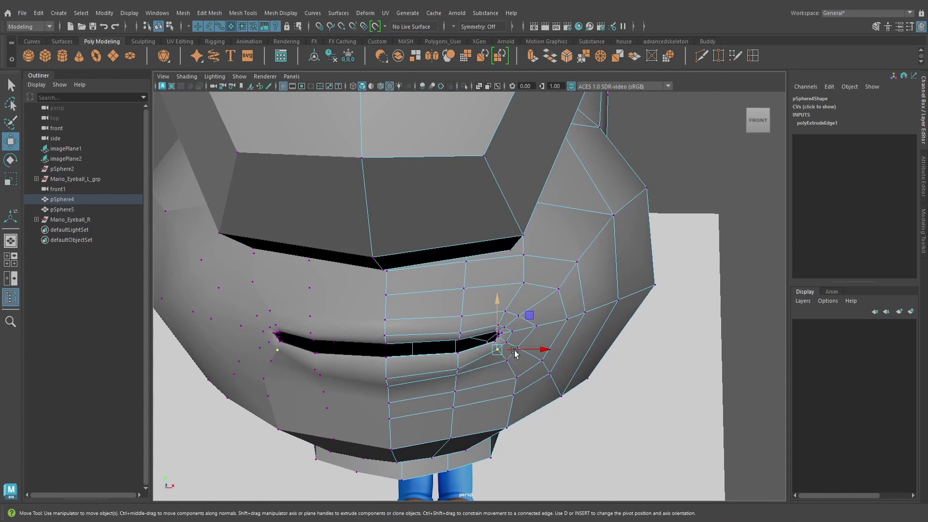
- Select the innermost ring of mouth-corner vertices together with the inner-lip vertices and move them slightly down
key("q")
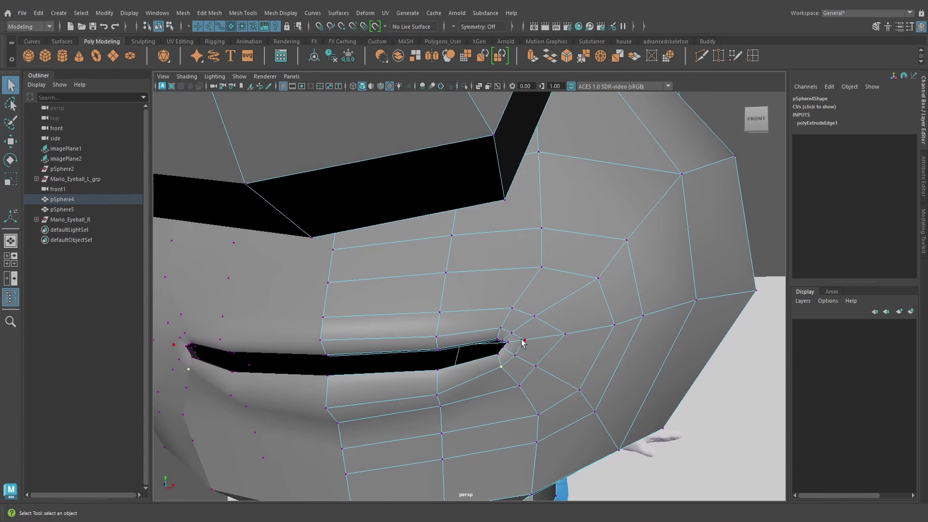
left_click_drag(513, 340, 572, 369, "alt")
scroll(539, 379, "up", 5)
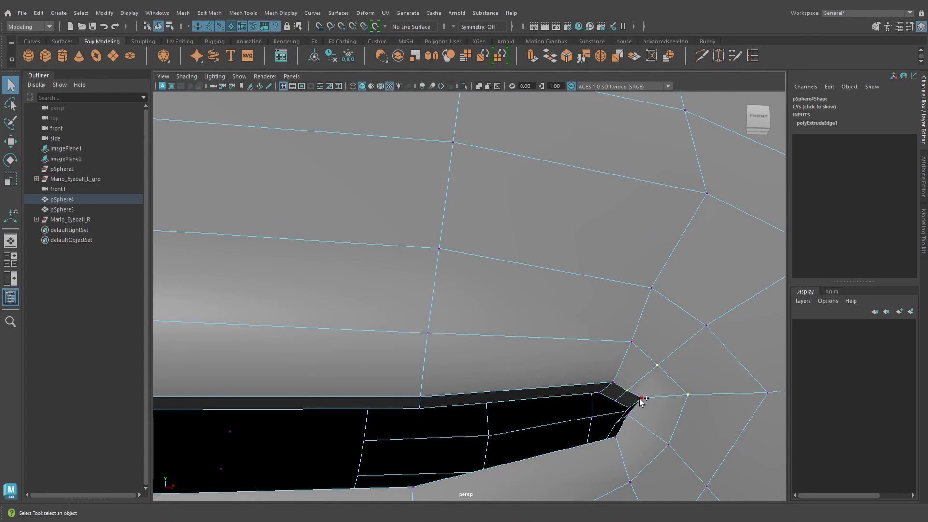
left_click_drag(629, 410, 722, 417, "alt")
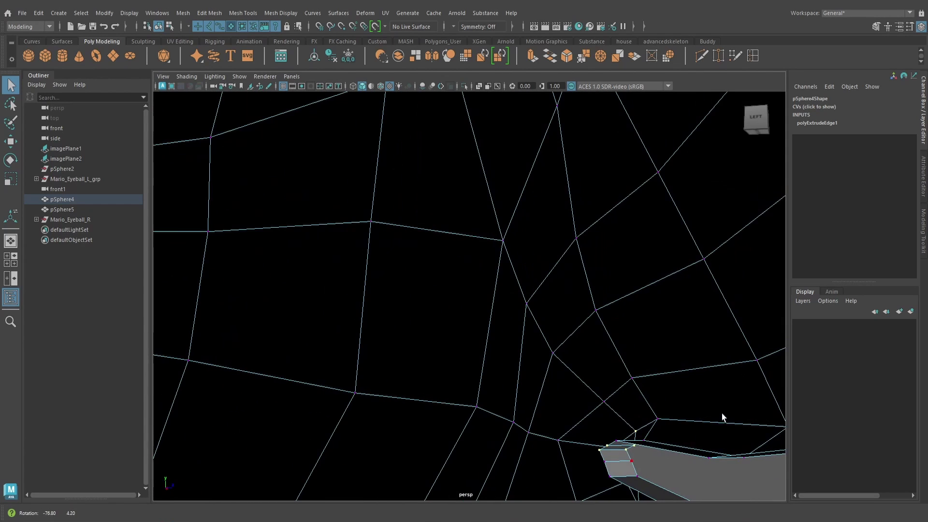
left_click_drag(594, 423, 542, 387)
scroll(578, 458, "down", 4)
scroll(540, 387, "up", 2)
left_click_drag(540, 354, 540, 353, "alt")
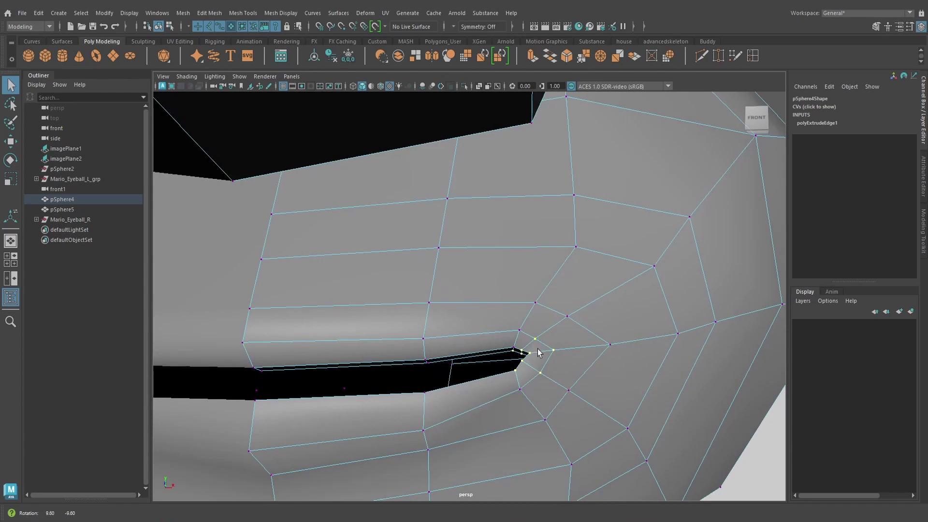
left_click(521, 388, "shift")
mouse_move(524, 385)
left_mouse_down("alt")
mouse_move(563, 361)
mouse_move(530, 370)
left_mouse_up("alt")
key("w")
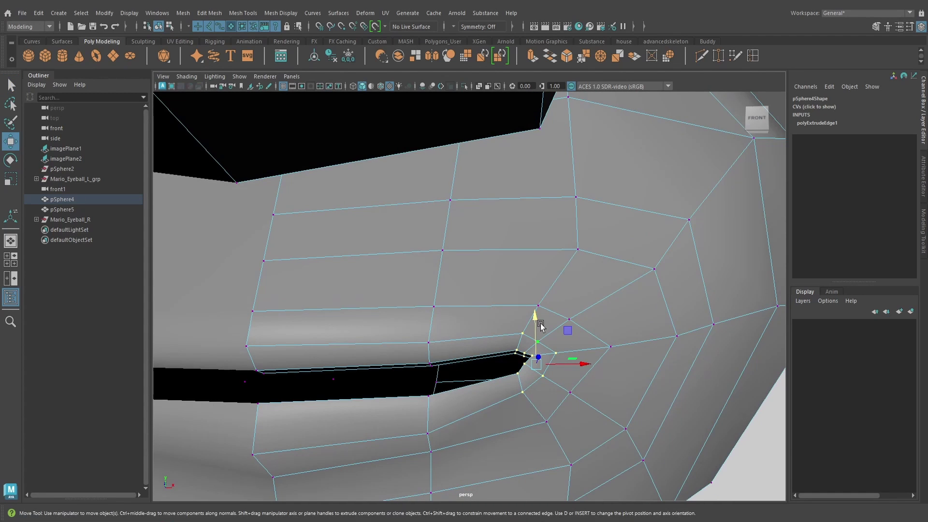
left_click_drag(535, 318, 512, 349)
scroll(539, 328, "down", 3)
- Refine the inner vertices right at the mouth corner and switch the head back to smooth preview
right_click_drag(511, 350, 543, 391, "alt")
left_click_drag(550, 396, 547, 396, "alt")
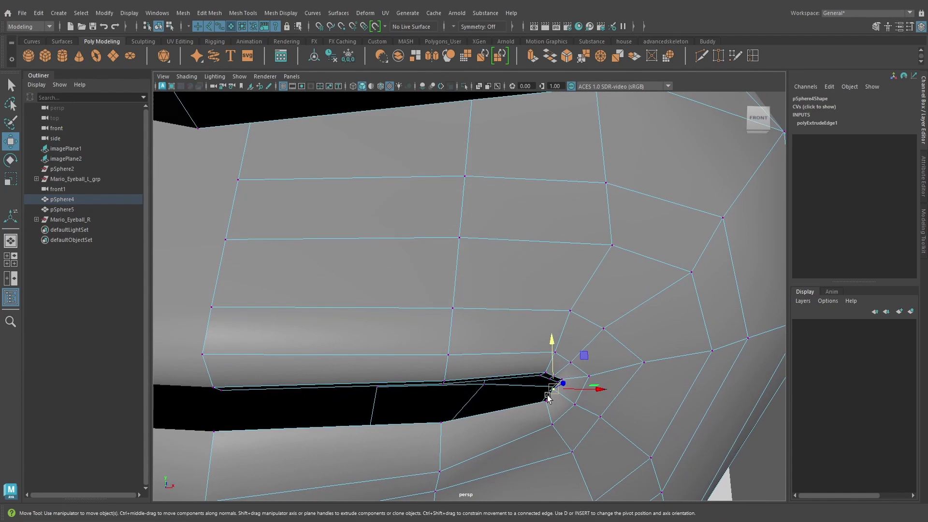
key("q")
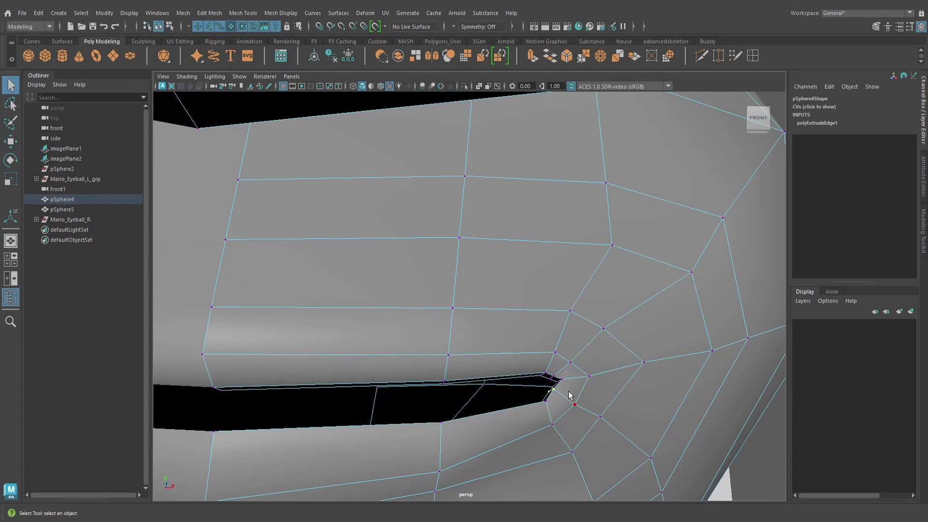
key("w")
left_click_drag(580, 388, 555, 371, "alt")
scroll(556, 371, "down", 5)
key("3")
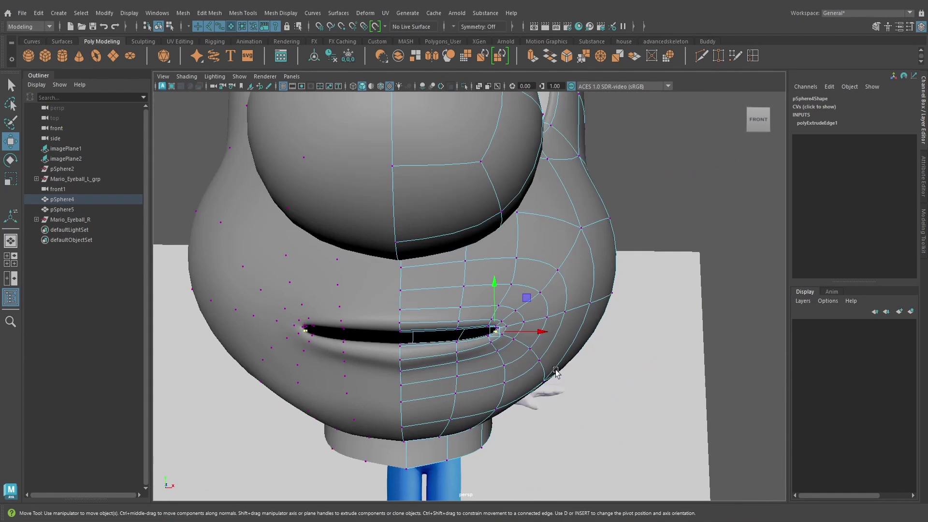
- Return to object mode and examine the whole head and mouth from the front and three-quarter views against the reference
left_click_drag(527, 339, 509, 339, "alt")
right_click_drag(530, 282, 557, 224)
scroll(557, 223, "down", 5)
left_click(573, 292)
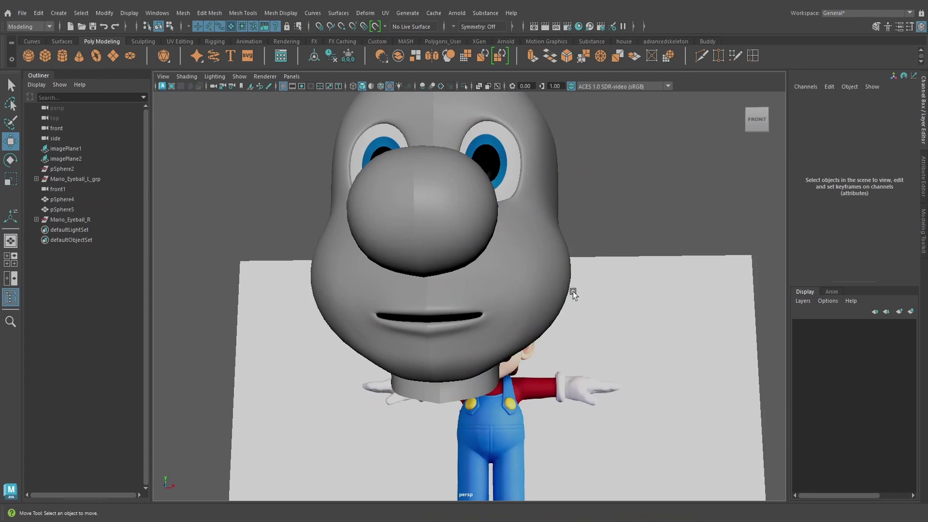
left_click_drag(572, 291, 547, 340, "alt")
scroll(531, 331, "up", 3)
left_click(530, 331)
middle_click_drag(547, 340, 504, 333, "alt")
left_click_drag(504, 334, 554, 284, "alt")
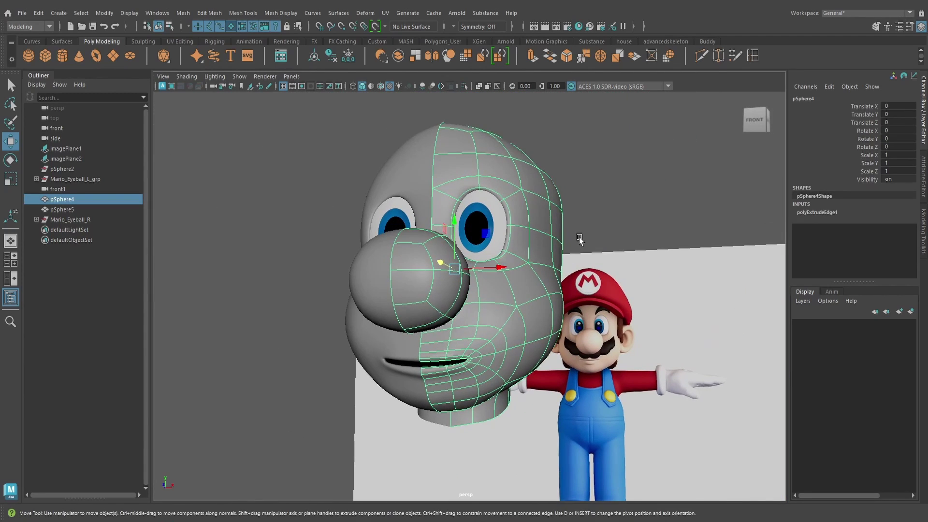
left_click(580, 239)
scroll(449, 437, "up", 3)
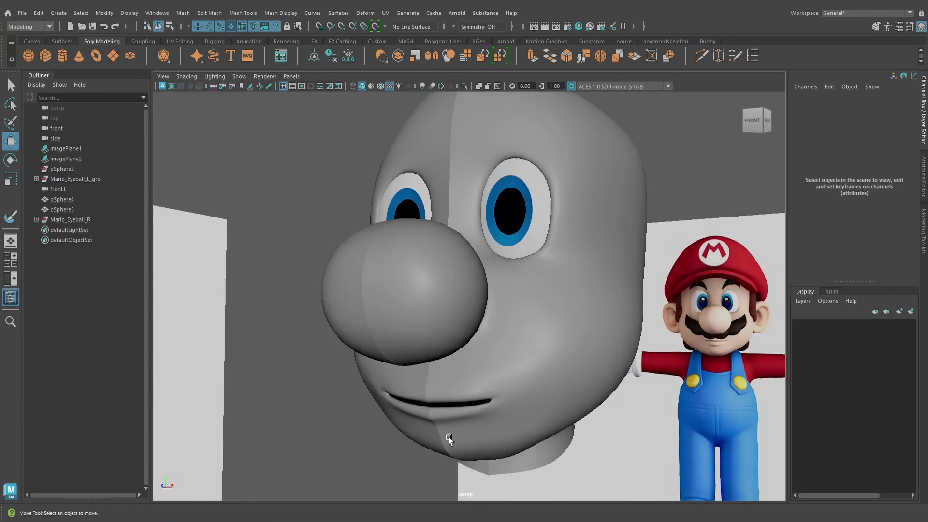
- Reselect the head in vertex mode and adjust the height of the lower lip's center vertex
left_click(507, 442)
scroll(505, 442, "up", 5)
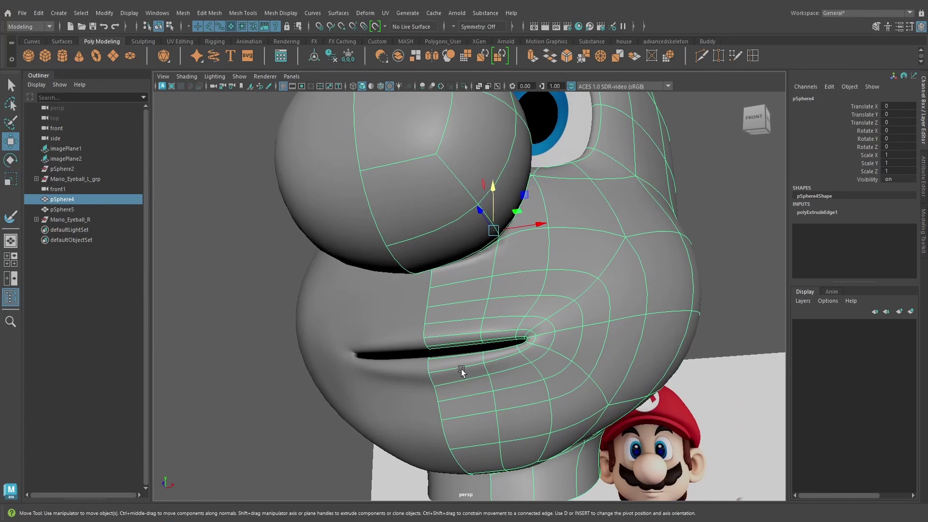
right_click_drag(461, 370, 415, 250)
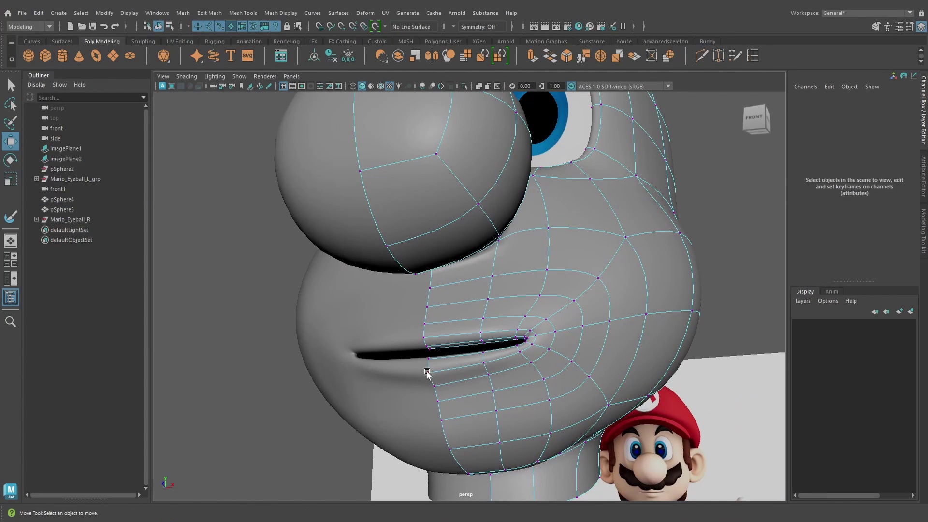
left_click_drag(427, 372, 471, 378)
left_click_drag(435, 343, 437, 339)
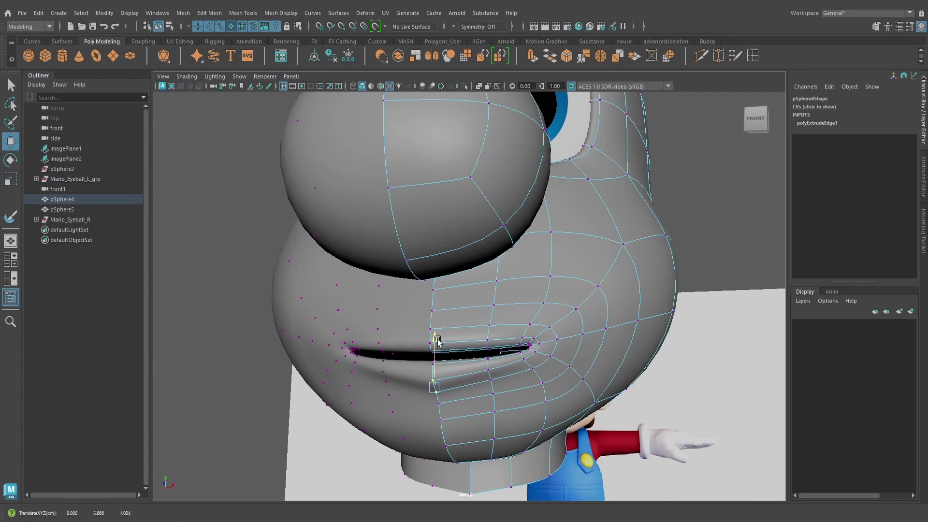
- Select the lower-lip vertex beside the center line and move it slightly down
left_click(489, 371)
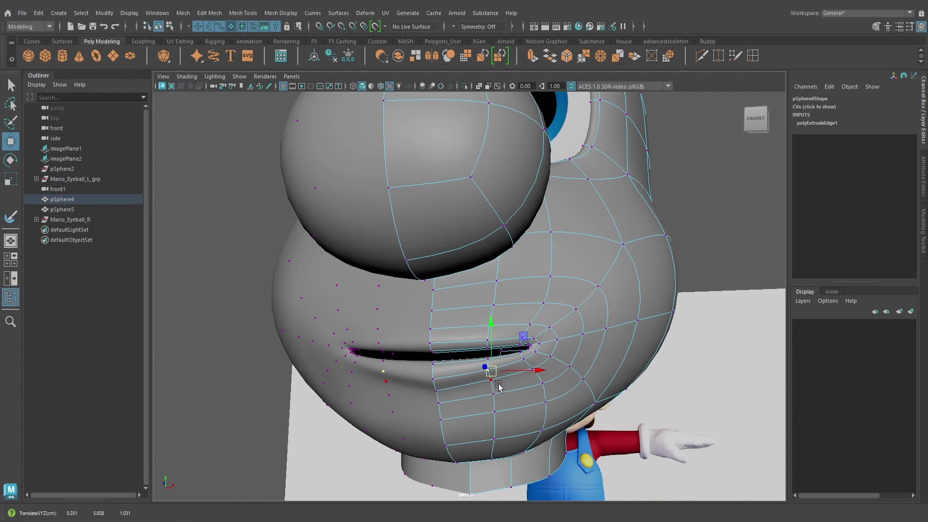
key("q")
key("w")
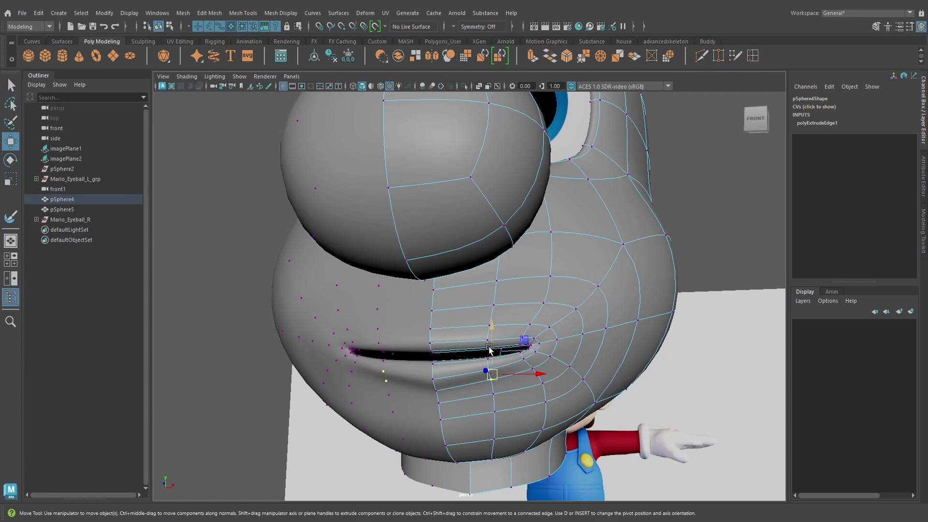
mouse_move(490, 365)
left_mouse_down("alt")
mouse_move(484, 360)
mouse_move(503, 373)
left_mouse_up("alt")
scroll(486, 361, "down", 3)
scroll(500, 373, "up", 3)
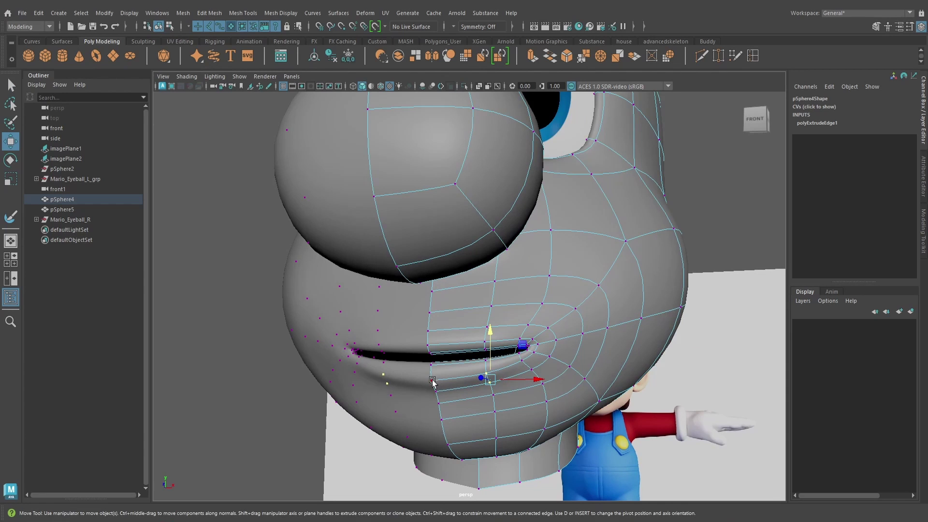
- Adjust the height of the lower lip's center-line vertex and of its neighbouring lip vertex
key("q")
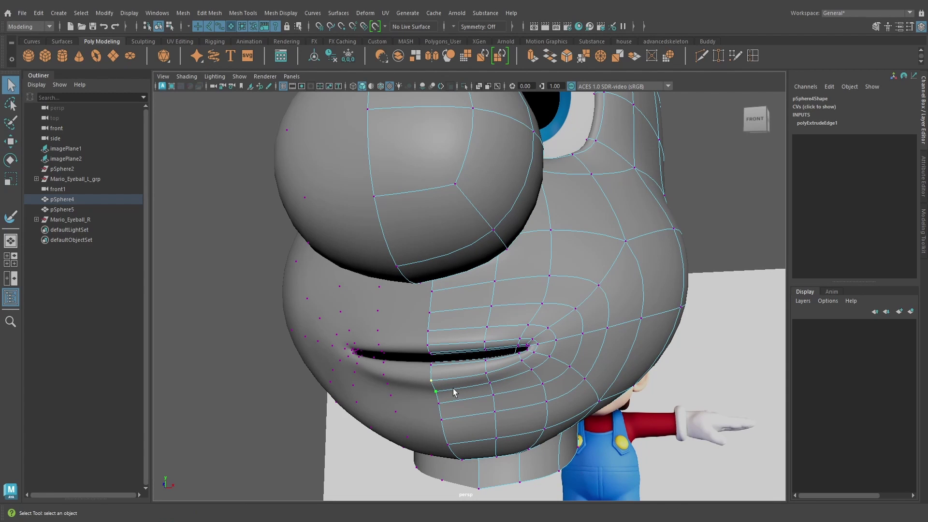
key("w")
left_click_drag(437, 339, 481, 363, "alt")
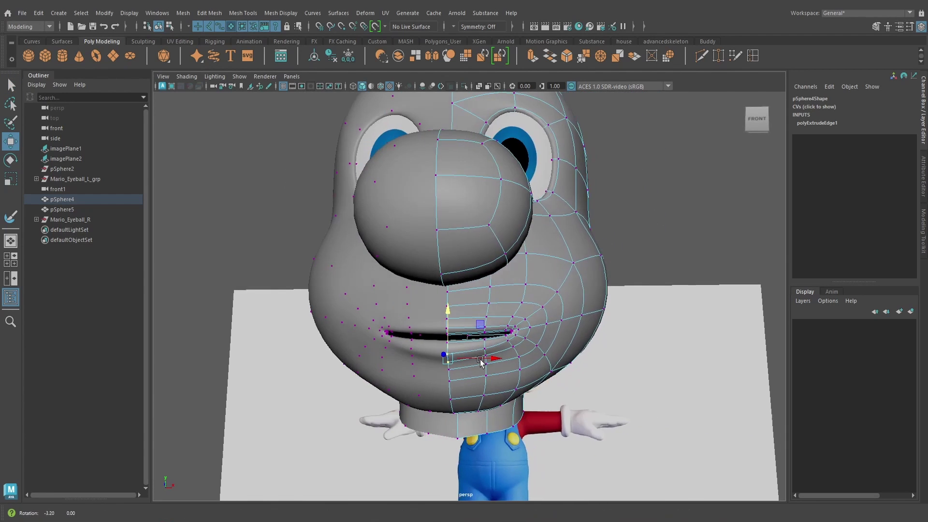
scroll(480, 361, "up", 5)
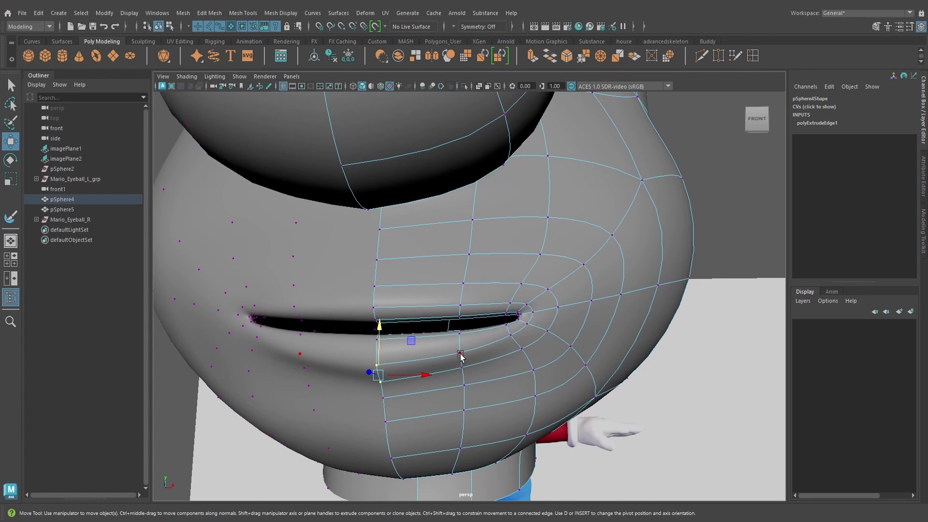
left_click(460, 355)
scroll(483, 356, "down", 3)
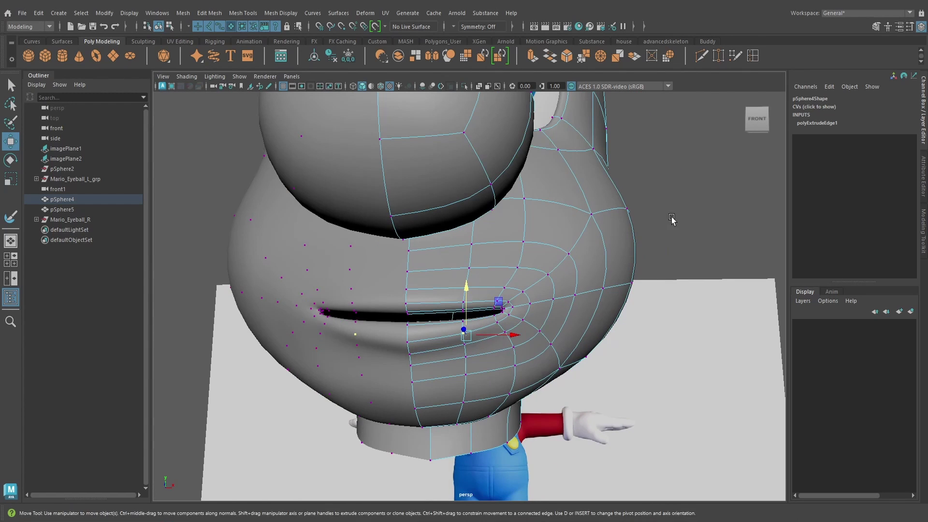
- Return the head to object mode and brush over the mouth corner with the Sculpt Geometry Tool
right_click_drag(505, 237, 544, 244)
left_click_drag(548, 273, 556, 260, "alt")
key("q")
left_click(339, 13)
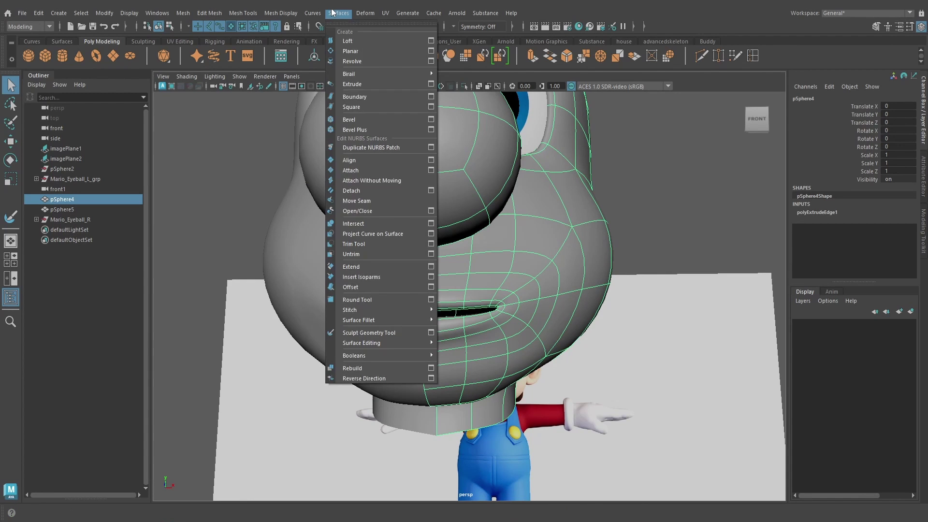
left_click(368, 333)
scroll(524, 321, "up", 5)
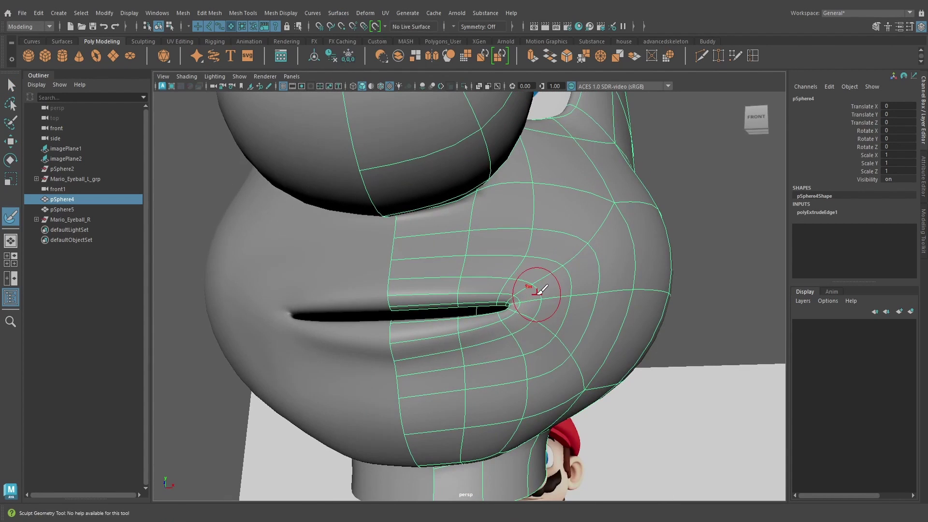
left_click_drag(536, 294, 533, 293)
- Set the Sculpt Geometry Tool to the pull operation with an upper radius of 0.0486 and work around the mouth corner and lips
left_click(339, 13)
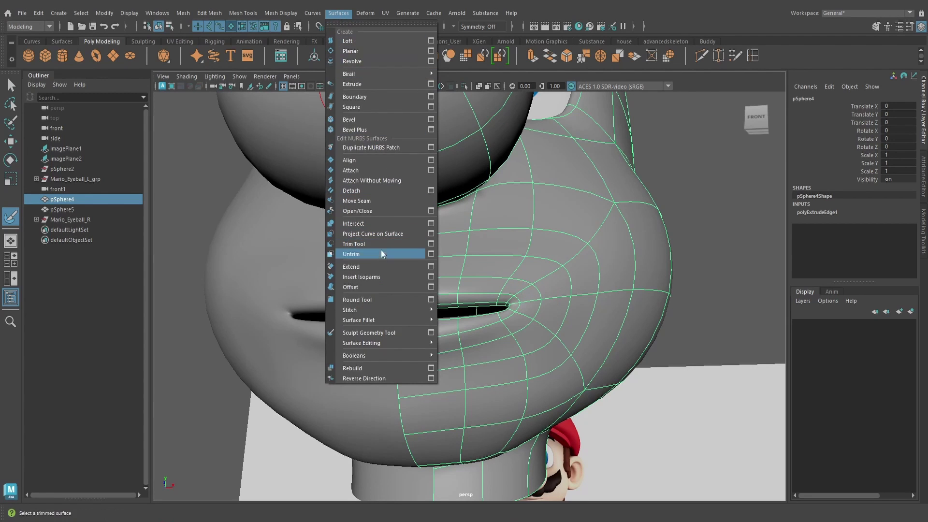
left_click(431, 332)
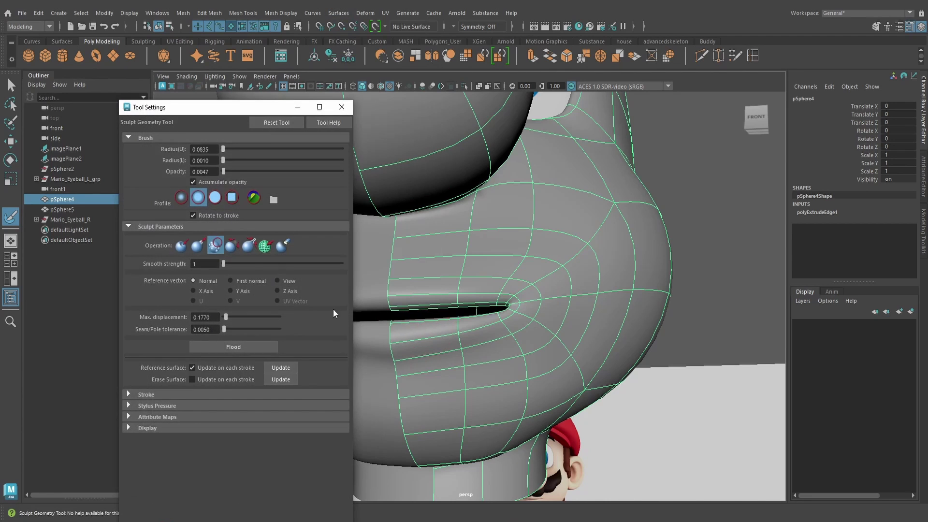
left_click(198, 245)
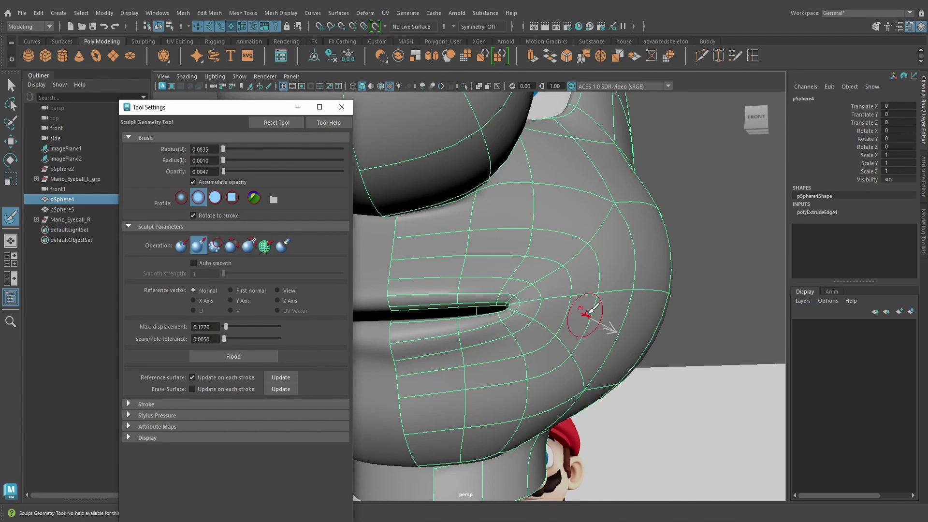
scroll(590, 311, "up", 3)
scroll(575, 282, "down", 2)
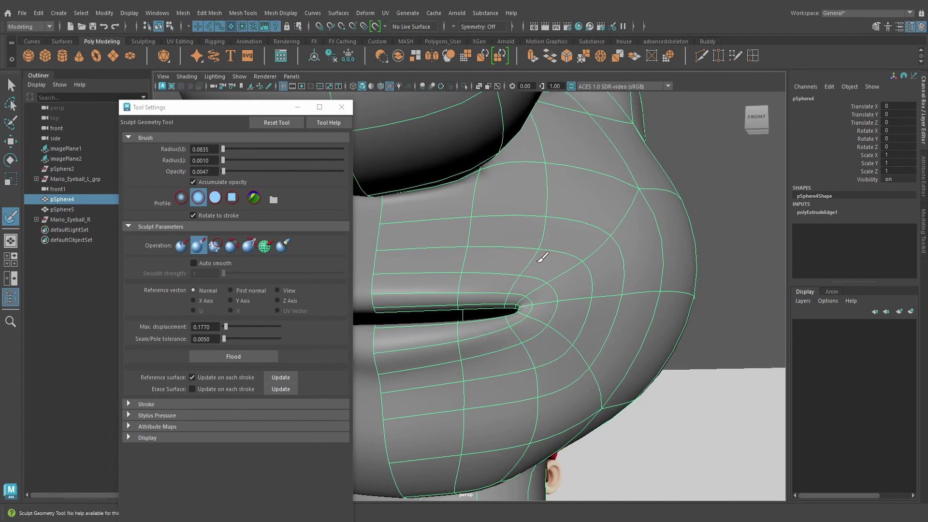
left_click_drag(536, 277, 485, 239, "alt")
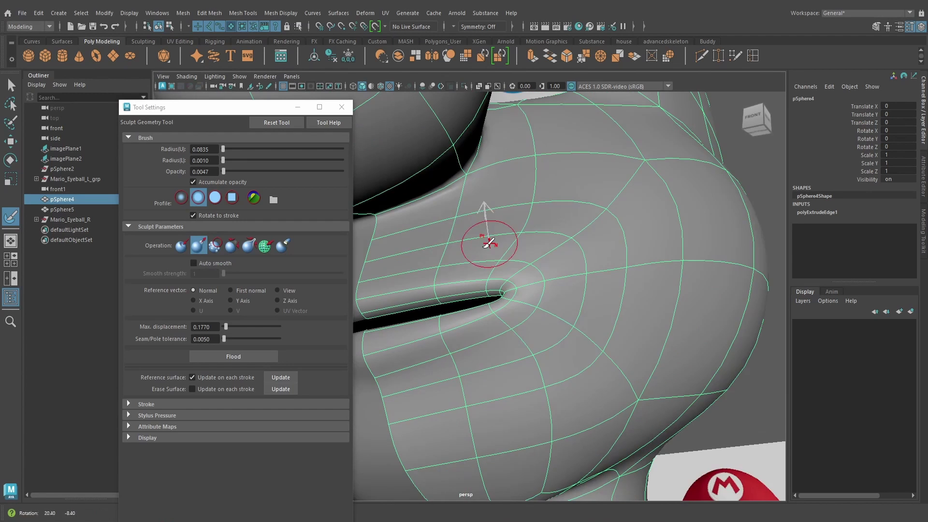
left_click_drag(572, 243, 595, 263, "alt")
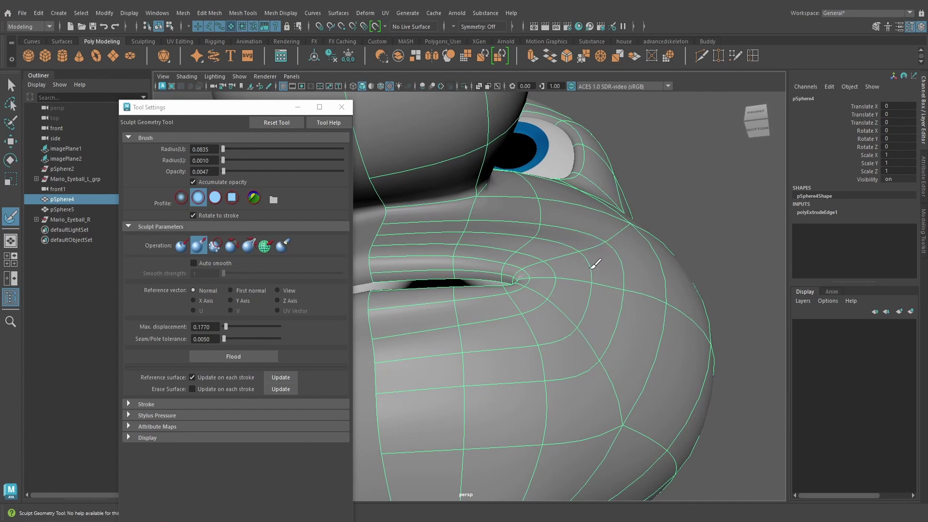
left_click_drag(545, 214, 557, 292, "alt")
left_click_drag(460, 293, 453, 325, "alt")
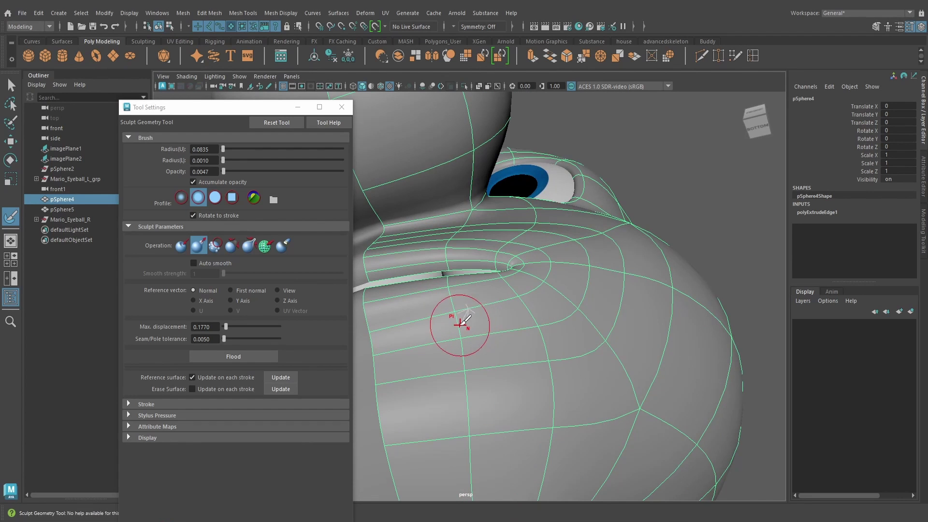
left_click_drag(577, 301, 603, 263, "alt")
left_click_drag(582, 366, 560, 264, "alt")
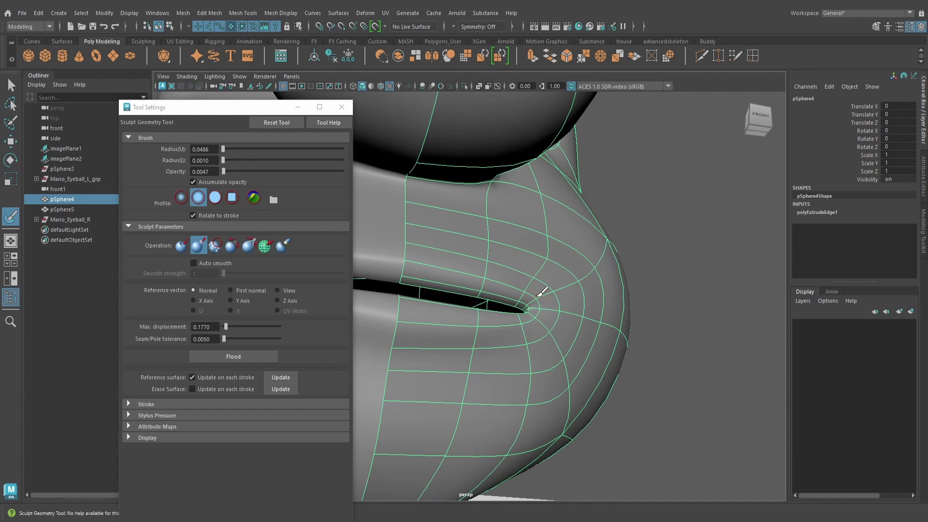
left_click_drag(539, 272, 435, 257, "alt")
- Smooth the cheek surface beside the mouth corner with the sculpt tool's smooth operation and close the tool settings
left_click(221, 247)
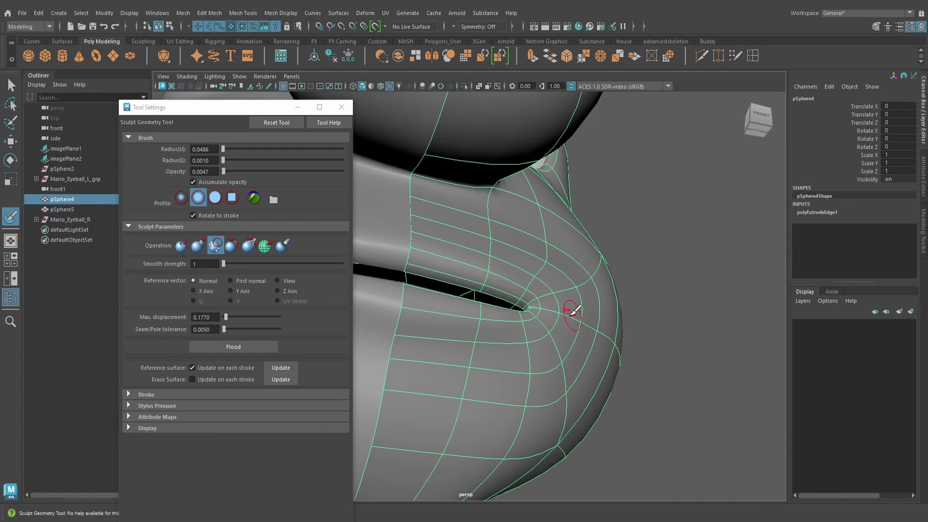
left_click_drag(566, 321, 579, 324)
mouse_move(540, 361)
left_mouse_down("alt")
mouse_move(459, 321)
mouse_move(491, 348)
mouse_move(526, 359)
left_mouse_up("alt")
scroll(526, 359, "down", 3)
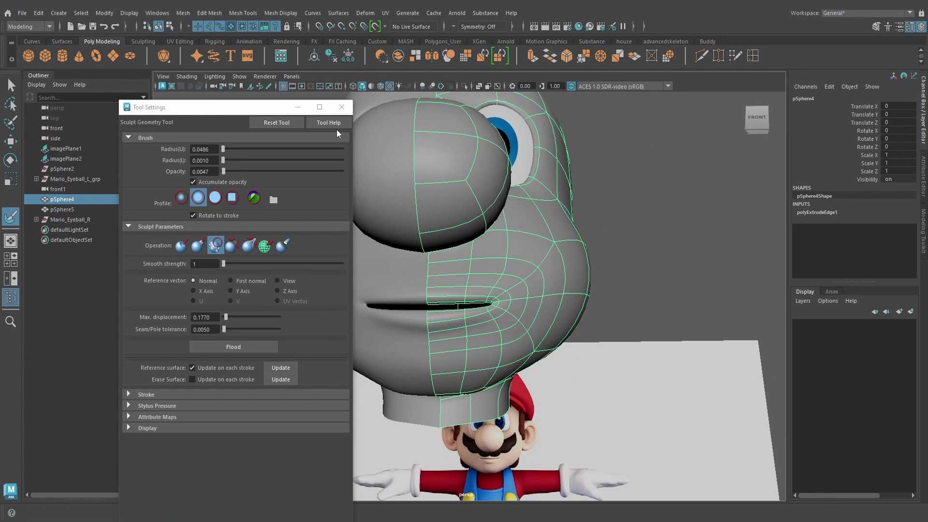
left_click(342, 107)
- Leave sculpting and examine the whole head and mouth from the front and three-quarter views
mouse_move(628, 271)
left_mouse_down("alt")
mouse_move(659, 274)
mouse_move(626, 273)
mouse_move(629, 289)
left_mouse_up("alt")
scroll(625, 273, "down", 2)
scroll(623, 269, "up", 2)
scroll(625, 269, "down", 3)
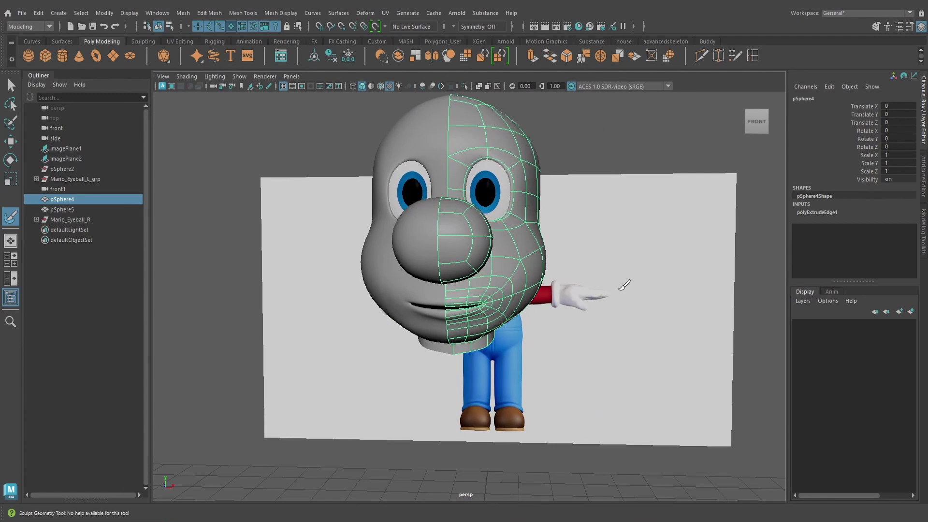
key("q")
mouse_move(545, 231)
right_mouse_down()
mouse_move(546, 251)
mouse_move(593, 218)
right_mouse_up()
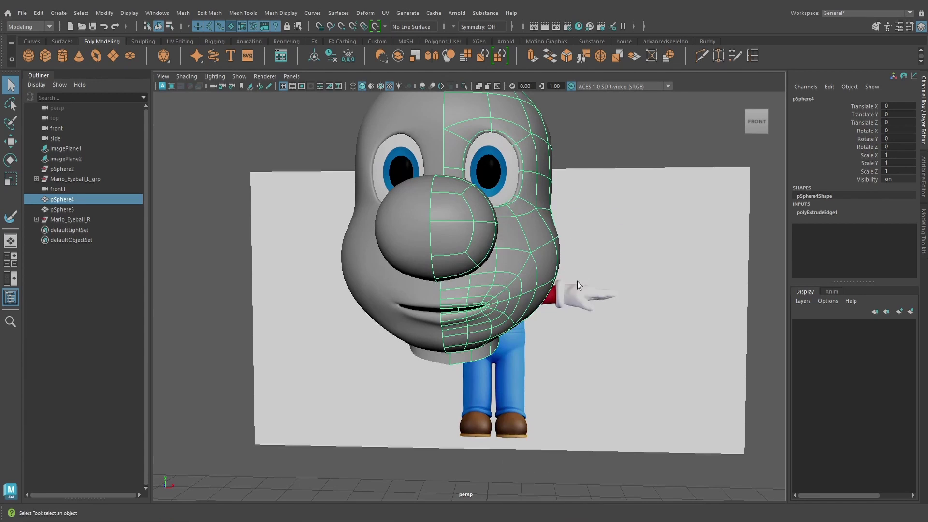
left_click(538, 364)
scroll(538, 362, "up", 3)
left_click_drag(538, 362, 507, 329, "alt")
scroll(485, 338, "down", 3)
left_click(489, 328)
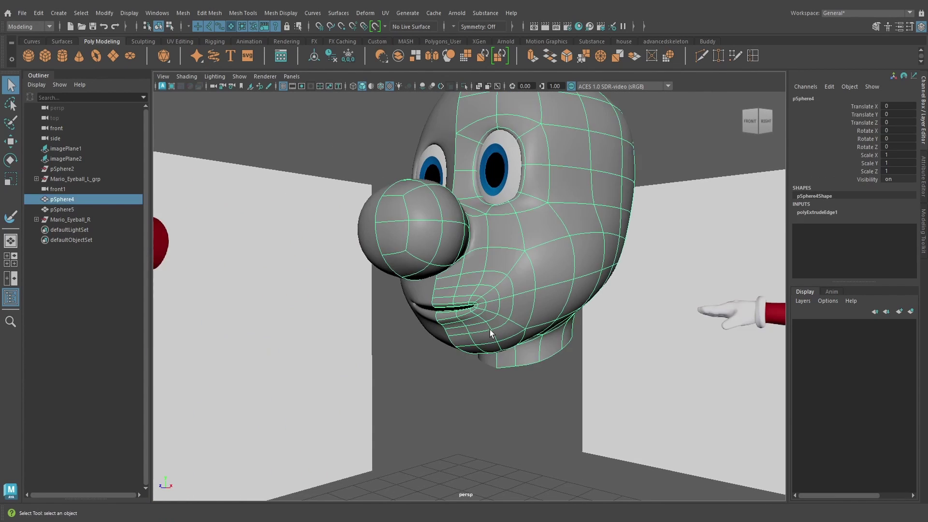
scroll(489, 328, "up", 3)
scroll(503, 333, "down", 3)
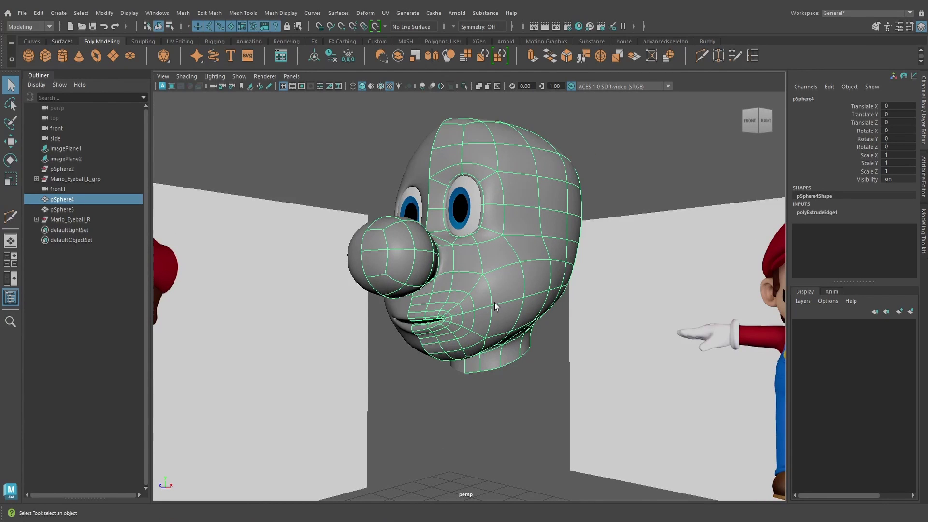
scroll(479, 301, "up", 3)
left_click_drag(494, 303, 420, 271, "alt")
- Turn off smooth preview and use Multi-Cut to add a short edge joining the cheek edge flow to the lower eye rim
key("1")
middle_click_drag(421, 271, 462, 351, "alt")
left_click_drag(462, 351, 507, 321, "alt")
scroll(508, 320, "up", 3)
left_click(699, 55)
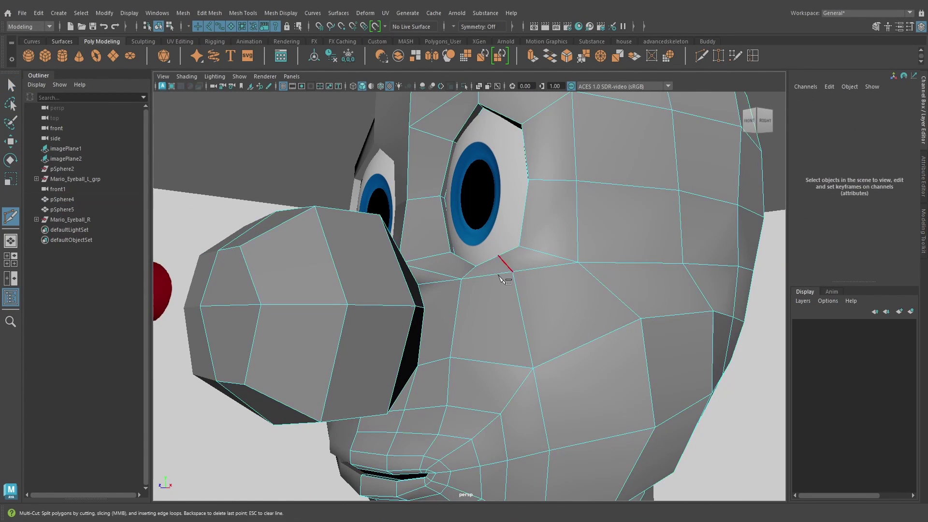
left_click_drag(501, 265, 488, 302, "alt")
left_click(430, 300)
left_click(460, 285)
right_click(484, 300)
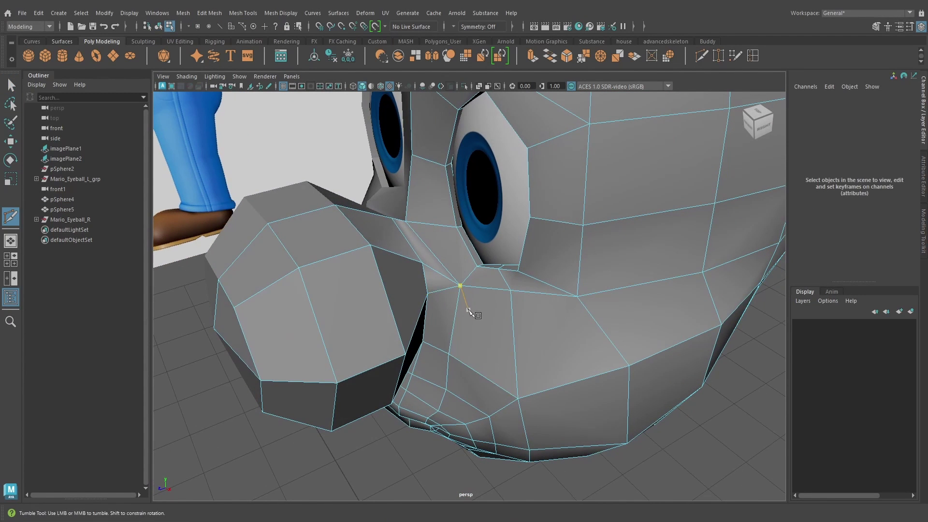
- Select and delete the surplus edge between the nose and the area below the inner eye corner
key("q")
left_click(441, 279)
left_click_drag(441, 280, 497, 319, "alt")
key("Delete")
mouse_move(386, 336)
left_mouse_down("alt")
mouse_move(401, 323)
mouse_move(389, 328)
left_mouse_up("alt")
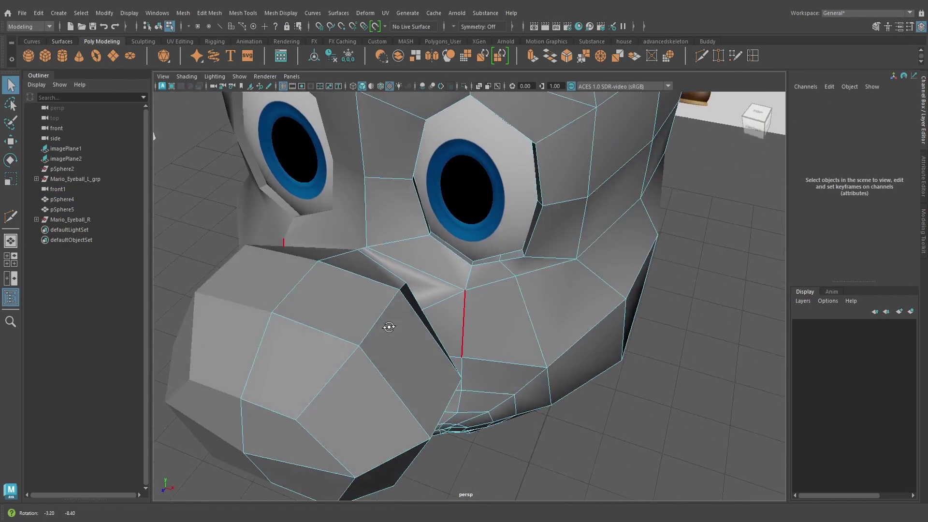
middle_click_drag(389, 327, 415, 365, "alt")
right_click_drag(415, 365, 448, 364, "alt")
left_click_drag(448, 364, 476, 386, "alt")
- Cut a new edge from beside the nose across the middle of the under-eye edge to the inner lower eye rim
left_click(701, 56)
left_click_drag(406, 282, 432, 325, "alt")
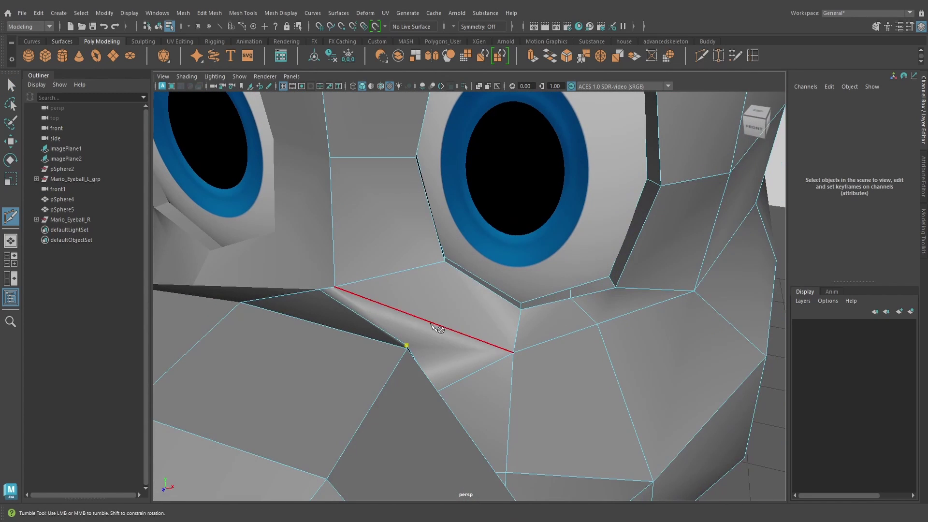
left_click(430, 323, "shift")
left_click(482, 287, "shift")
left_click_drag(485, 291, 466, 325, "alt")
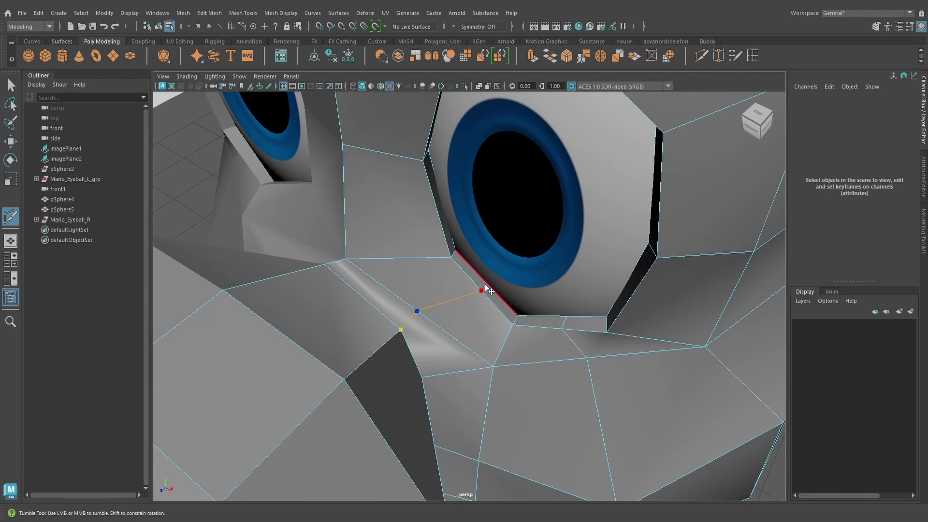
left_click_drag(486, 333, 510, 305, "alt")
key("q")
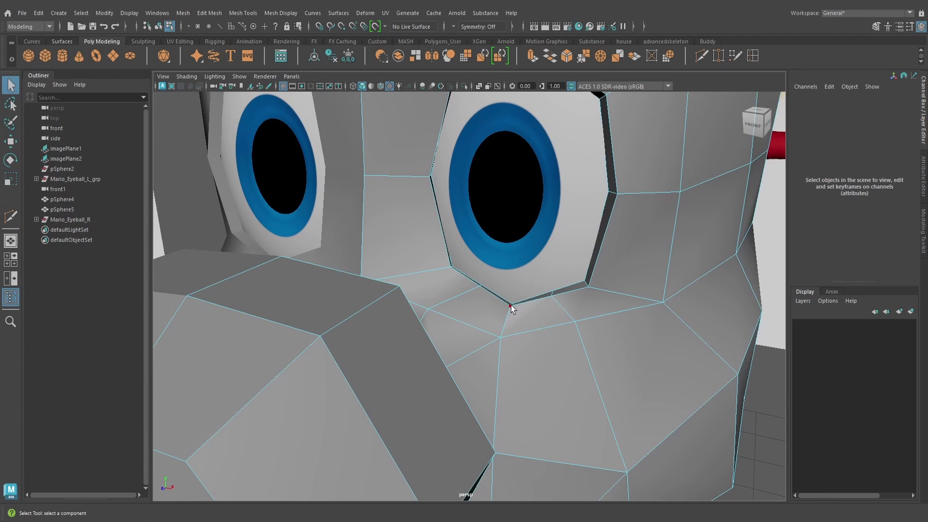
- In the front wireframe view, select the new outer vertices of the lower eye rim and move them down to round the socket outline
scroll(570, 309, "up", 3)
key("space")
left_click_drag(609, 304, 614, 320)
scroll(599, 339, "up", 2)
key("4")
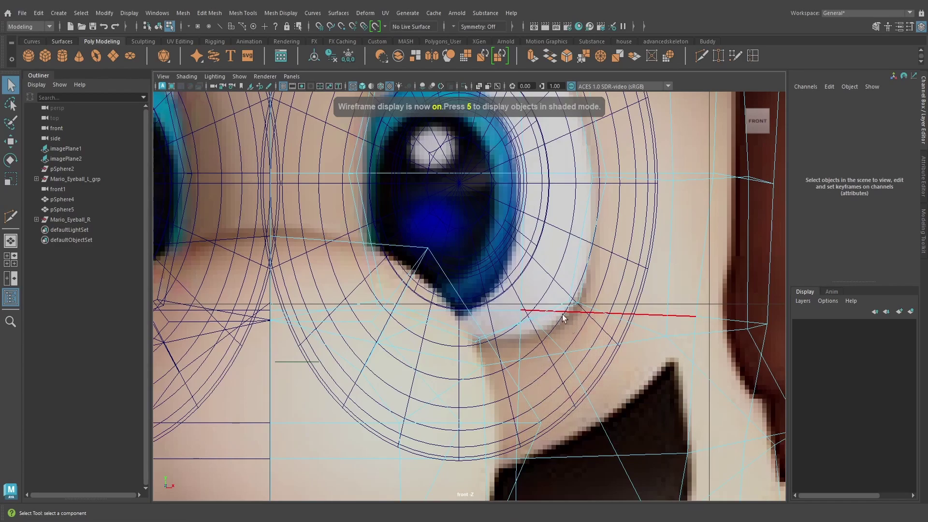
right_click_drag(556, 227, 517, 237)
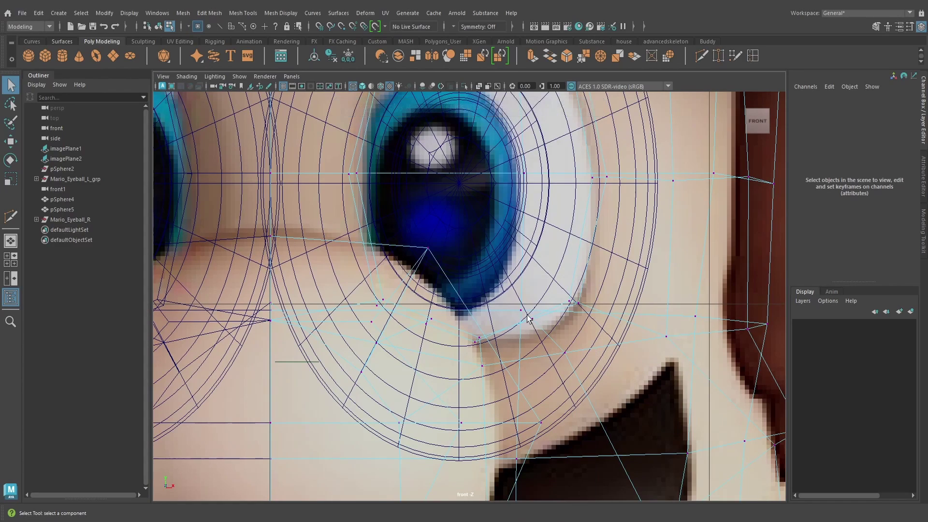
left_click(535, 324)
key("space")
left_click_drag(562, 329, 563, 347)
key("5")
key("space")
key("4")
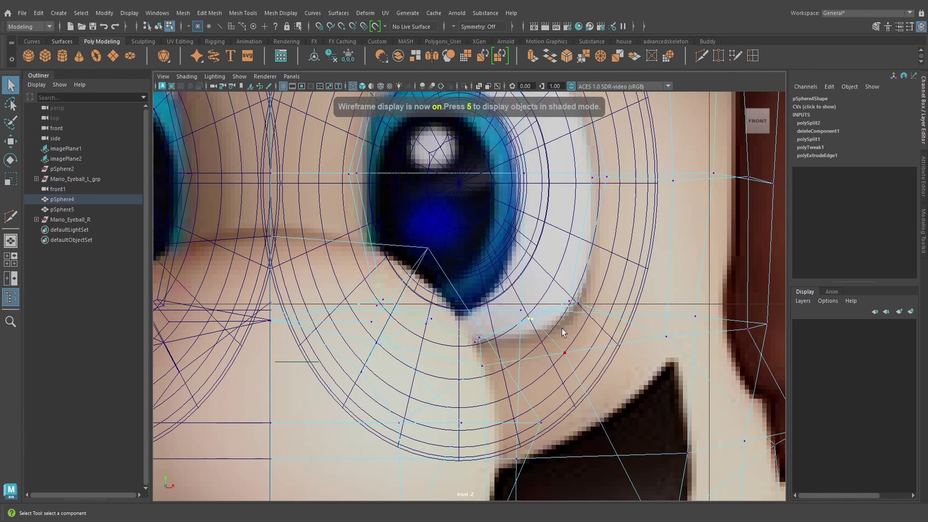
key("w")
left_click_drag(539, 272, 540, 289)
left_click_drag(571, 337, 532, 293)
- Select the new inner vertices of the lower eye rim, move them down in the front view and return to the textured perspective view
key("space")
left_click_drag(532, 296, 502, 302, "alt")
left_click(486, 287)
left_click(493, 283, "shift")
key("space")
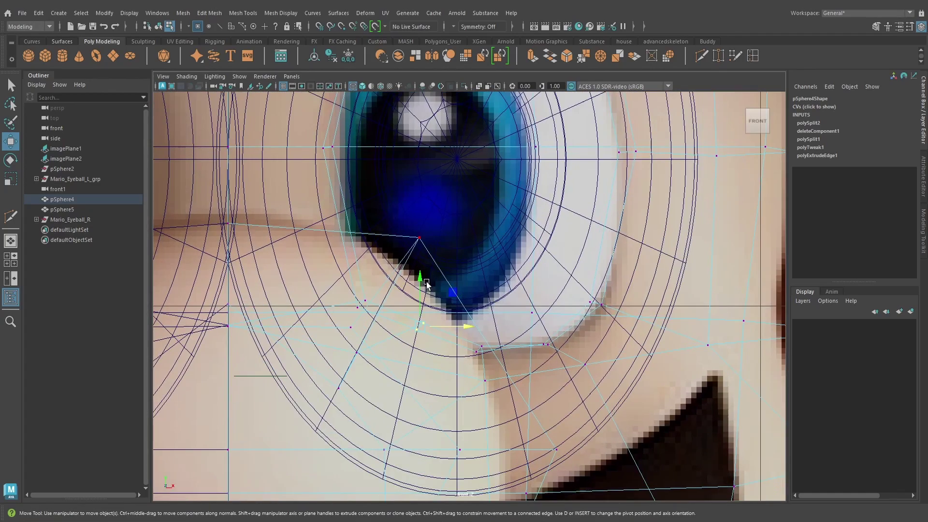
left_click_drag(426, 284, 420, 284)
key("space")
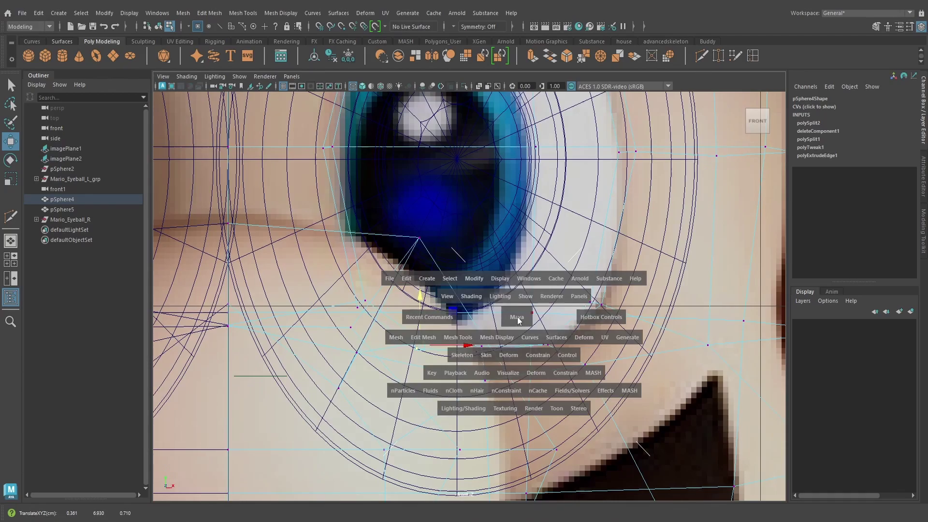
left_click_drag(486, 326, 554, 324)
key("6")
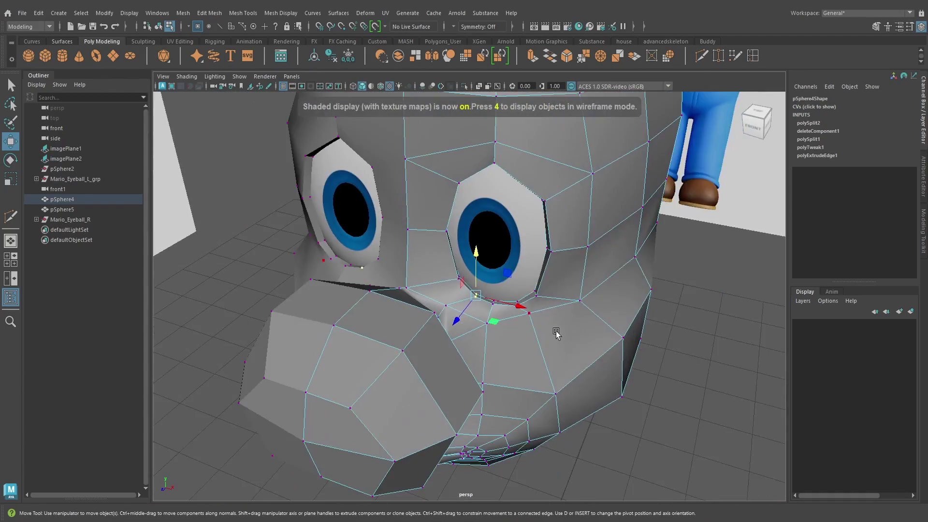
- Inspect the head in smoothed preview in object mode and return to the unsmoothed mesh seen from the side
key("3")
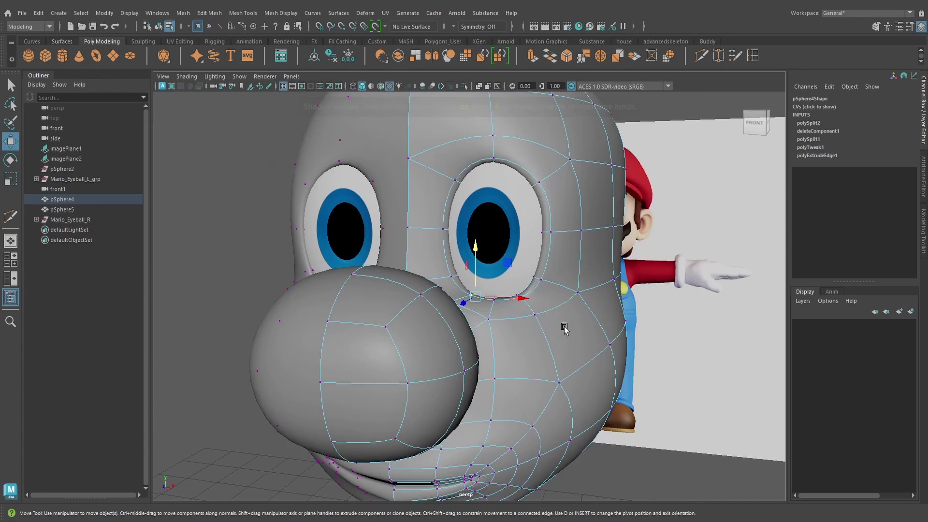
right_click_drag(564, 317, 598, 217)
right_click_drag(587, 324, 558, 336, "alt")
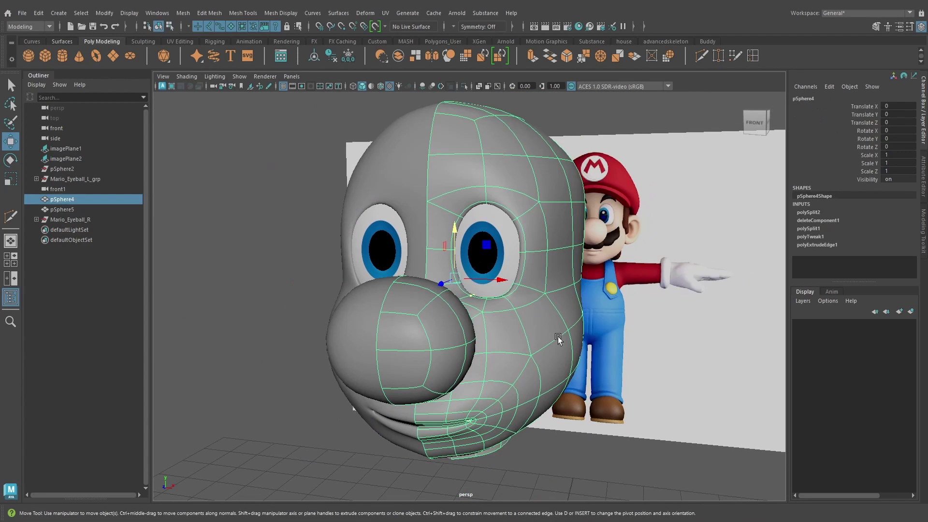
left_click(546, 453)
left_click_drag(547, 453, 522, 367, "alt")
left_click(515, 340)
scroll(541, 357, "up", 6)
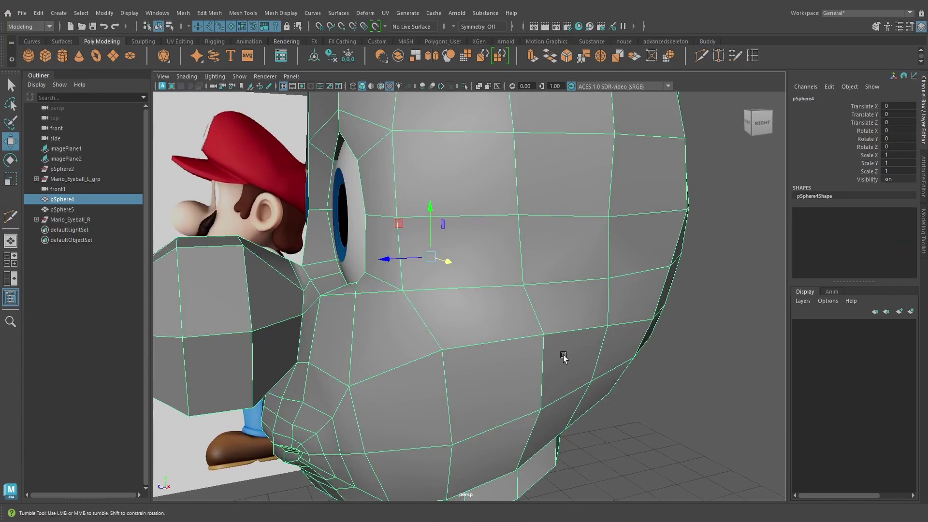
- In the right wireframe view, move the two vertices beside the sideburn back to the front edge of the reference ear
key("space")
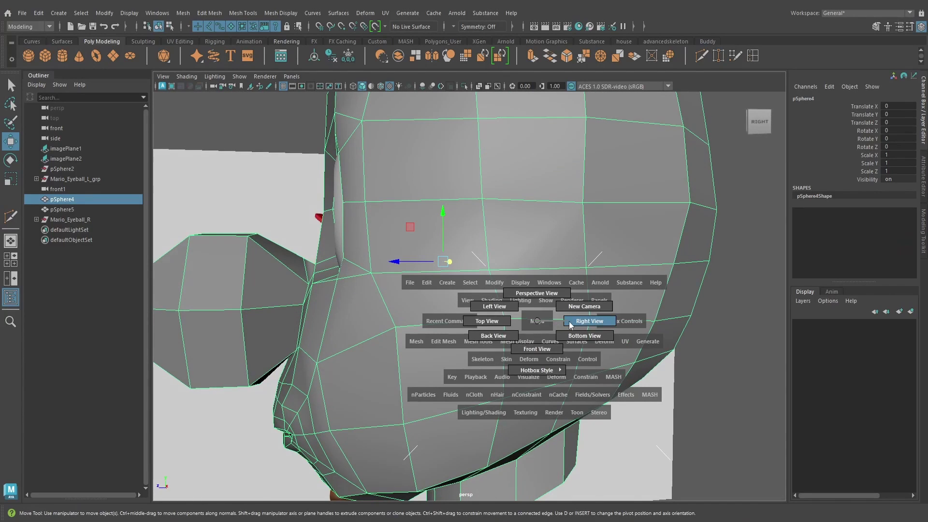
left_click(570, 321)
scroll(569, 304, "up", 10)
key("4")
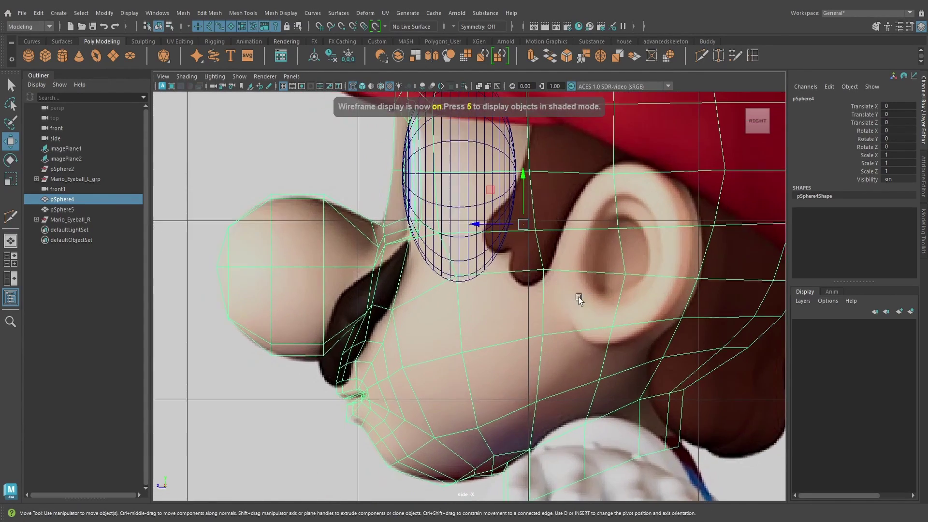
middle_click_drag(578, 296, 500, 360, "alt")
scroll(500, 360, "up", 2)
right_click_drag(501, 295, 459, 237)
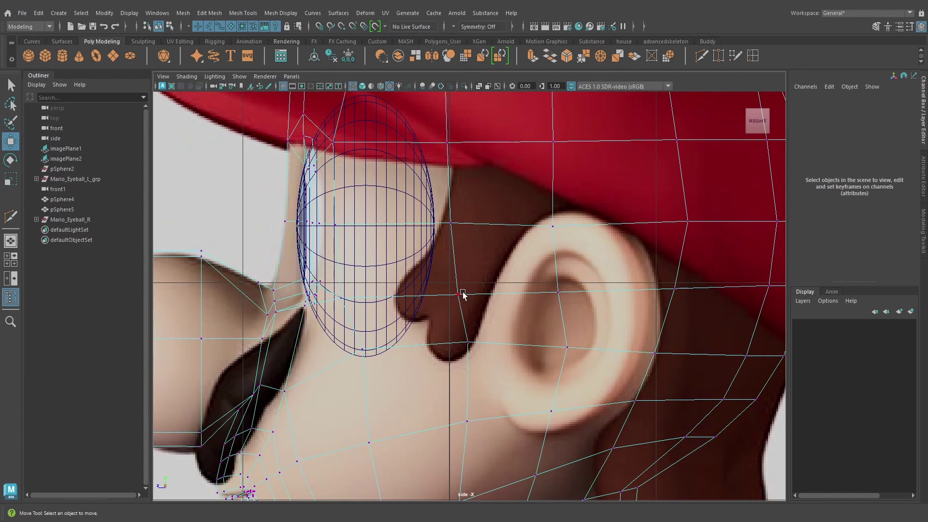
left_click(457, 294)
left_click_drag(457, 296, 444, 299)
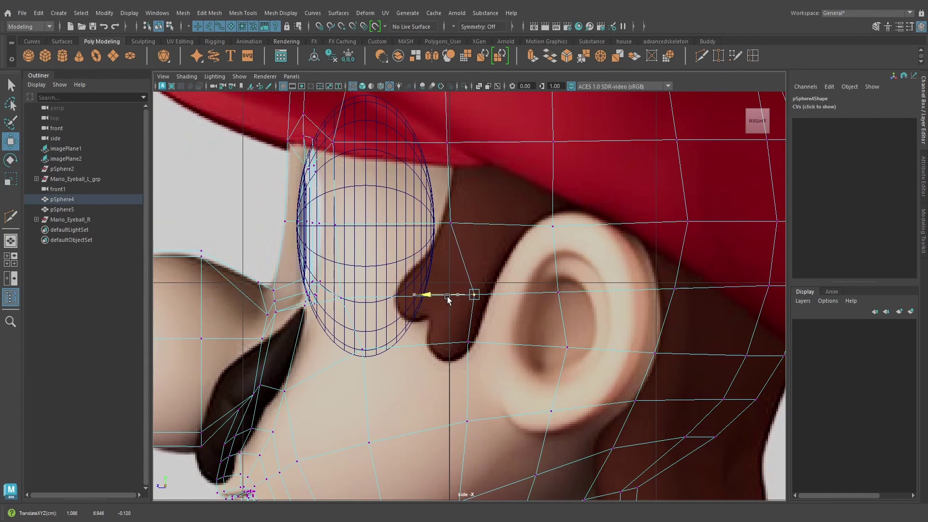
left_click(468, 342)
left_click_drag(462, 342, 473, 342)
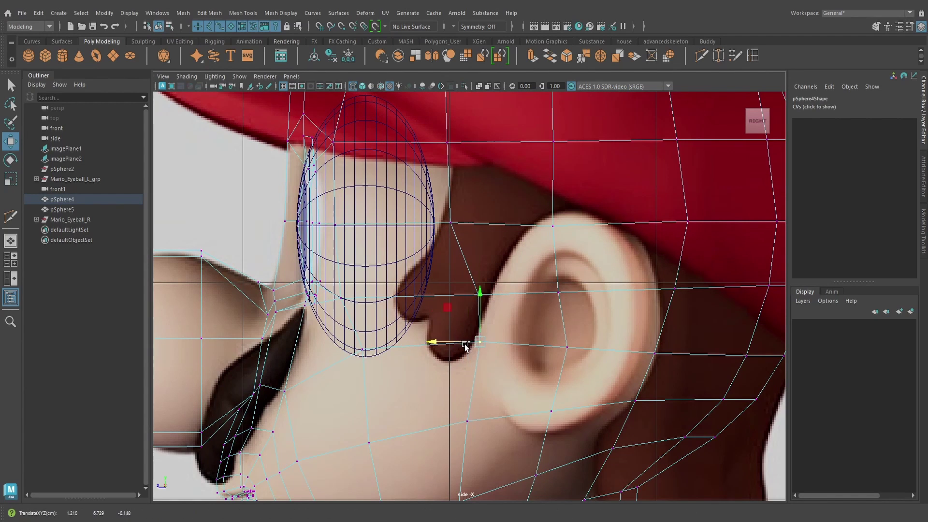
- Line up the vertex near the earlobe and the one at the top of the sideburn with the column in front of the ear
mouse_move(446, 423)
left_mouse_down()
mouse_move(473, 425)
mouse_move(462, 421)
left_mouse_up()
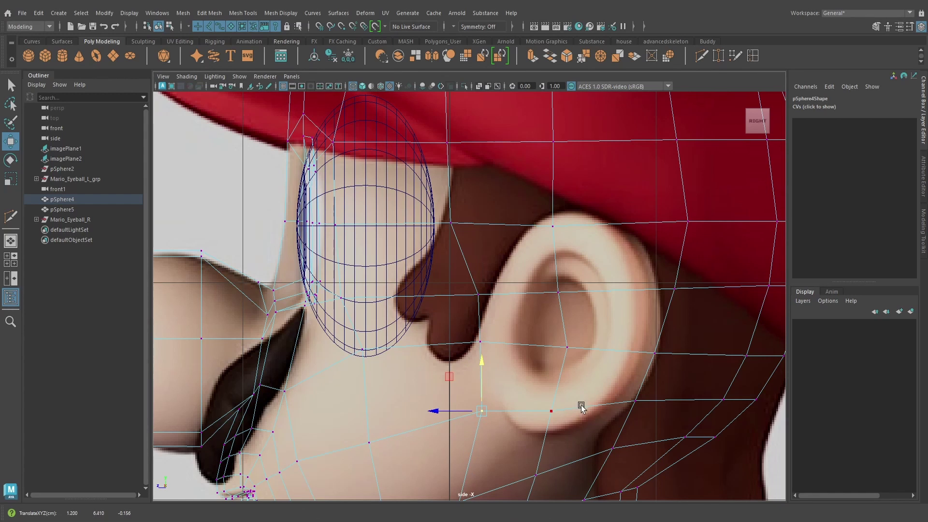
left_click(450, 221)
left_click_drag(436, 222, 463, 227)
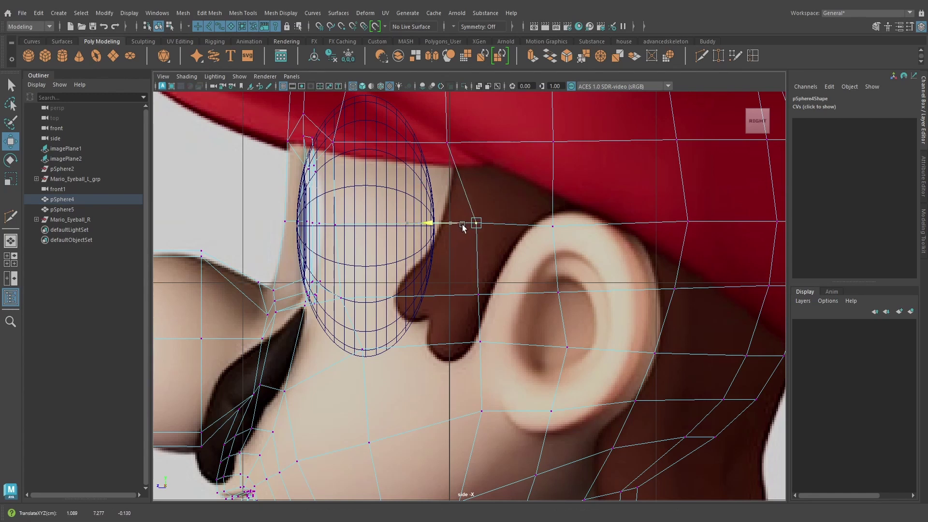
- Straighten the vertex column through the middle of the reference ear and shift the whole column slightly backward
left_click(568, 347)
left_click_drag(568, 347, 554, 346)
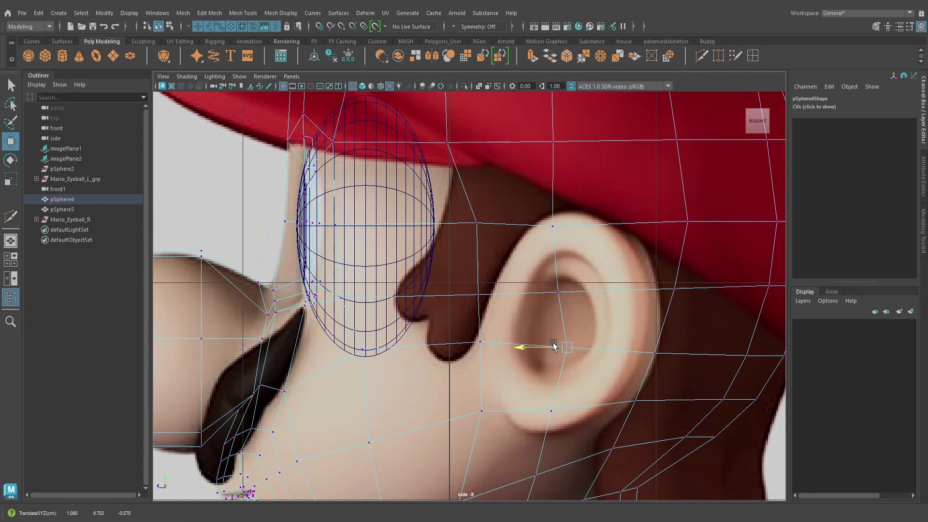
left_click(557, 292)
left_click_drag(546, 291, 541, 292)
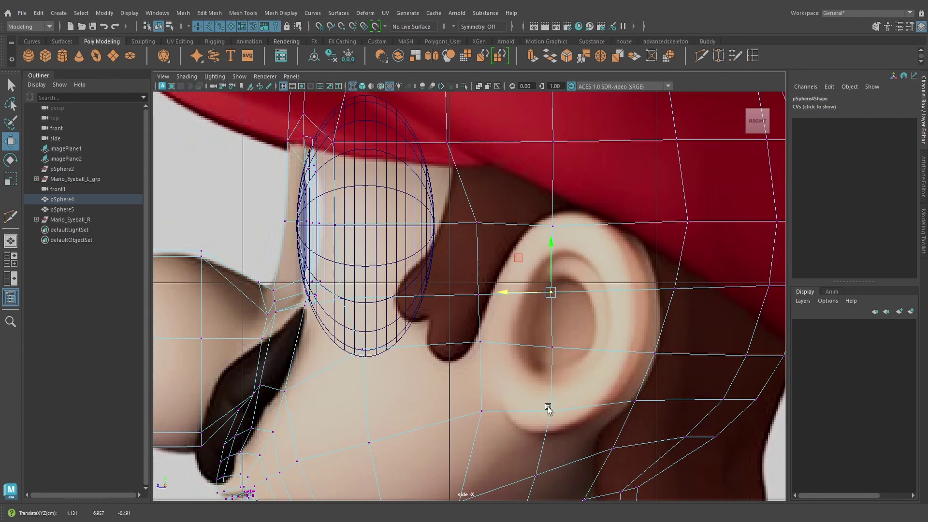
left_click_drag(535, 213, 540, 318)
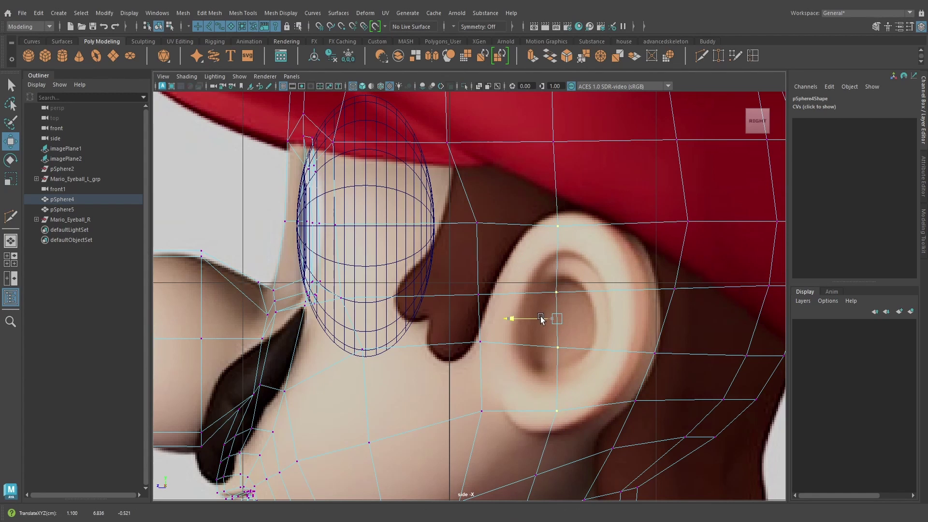
- Lower the vertex at the ear's front edge in line with its neighbouring row and return to the textured perspective view
left_click(482, 341)
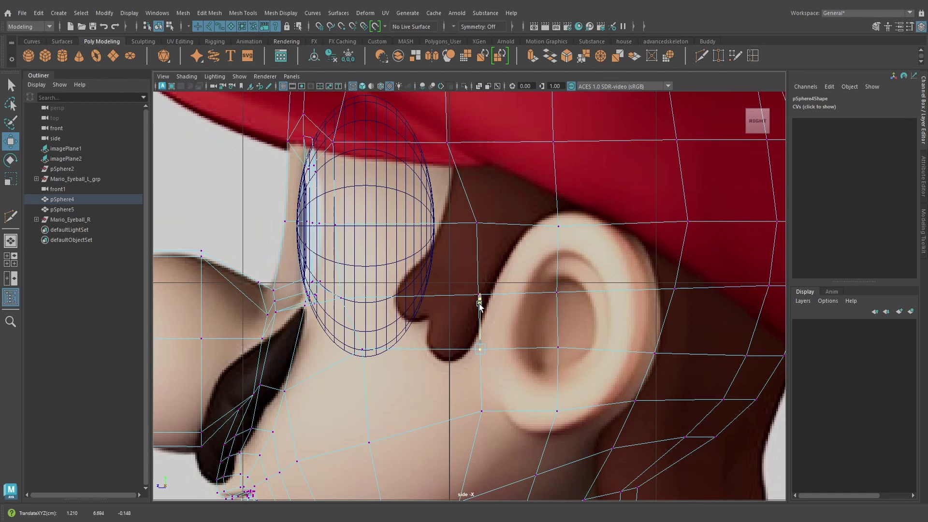
key("space")
mouse_move(533, 343)
left_mouse_down()
mouse_move(534, 319)
mouse_move(592, 345)
mouse_move(597, 307)
mouse_move(558, 320)
left_mouse_up()
key("6")
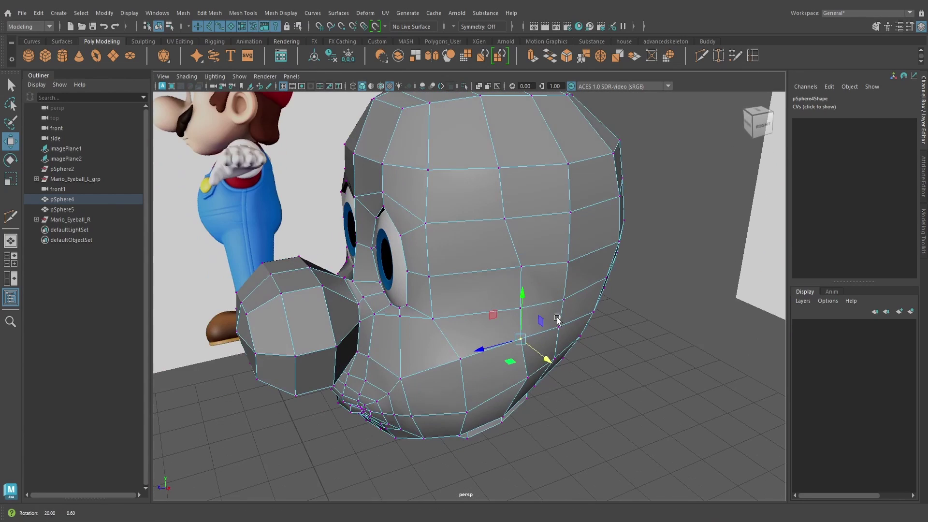
- Examine the topology on the side of the head where the ear attaches
left_click(615, 337)
left_click_drag(615, 336, 592, 337, "alt")
left_click(543, 297)
left_click_drag(543, 297, 594, 311, "alt")
left_click(546, 265)
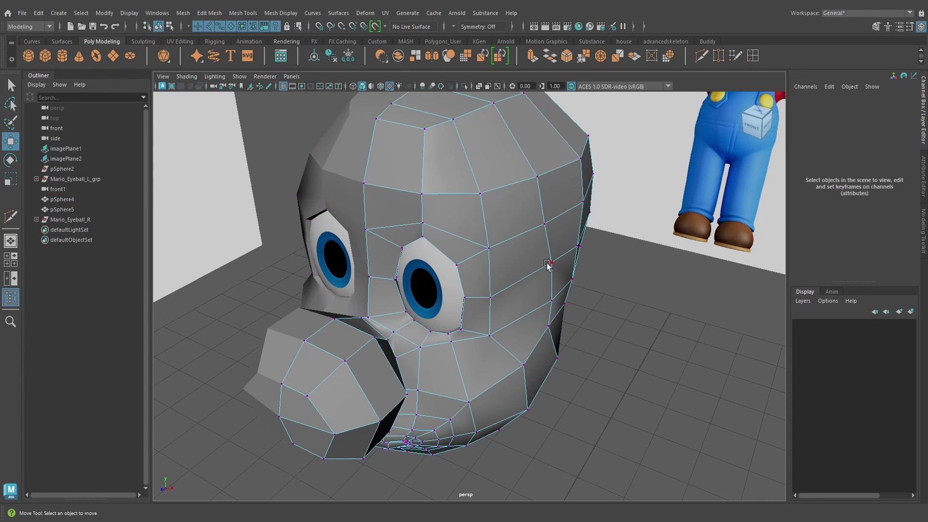
left_click(551, 262)
left_click_drag(594, 273, 576, 404)
left_click_drag(610, 431, 611, 309)
- Select the three stacked faces on the side of the head at the ear's position and extrude them outward into a block
right_click_drag(559, 221, 556, 249)
left_click(551, 243)
left_click(542, 290, "shift")
left_click(538, 346, "shift")
left_click_drag(582, 312, 627, 306, "alt")
right_click_drag(627, 306, 590, 318, "alt")
left_click_drag(591, 318, 590, 397, "alt")
left_click(530, 56)
left_click(618, 374)
- Select the front outer vertices of the extruded ear block and scale them along the Z axis to straighten their column
right_click(588, 330)
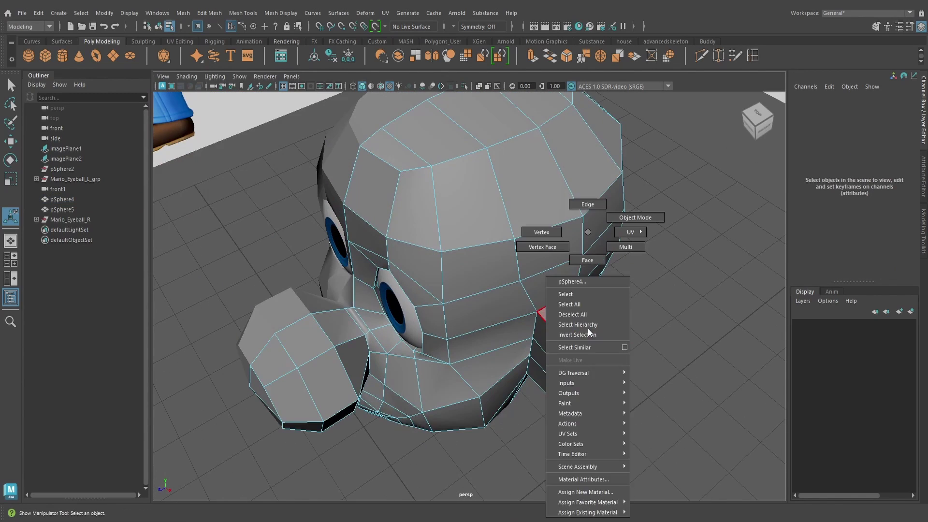
left_click(542, 232)
left_click_drag(545, 227, 572, 413, "alt")
left_click_drag(561, 448, 562, 448)
left_click_drag(561, 448, 347, 297, "alt")
key("r")
left_click(559, 413)
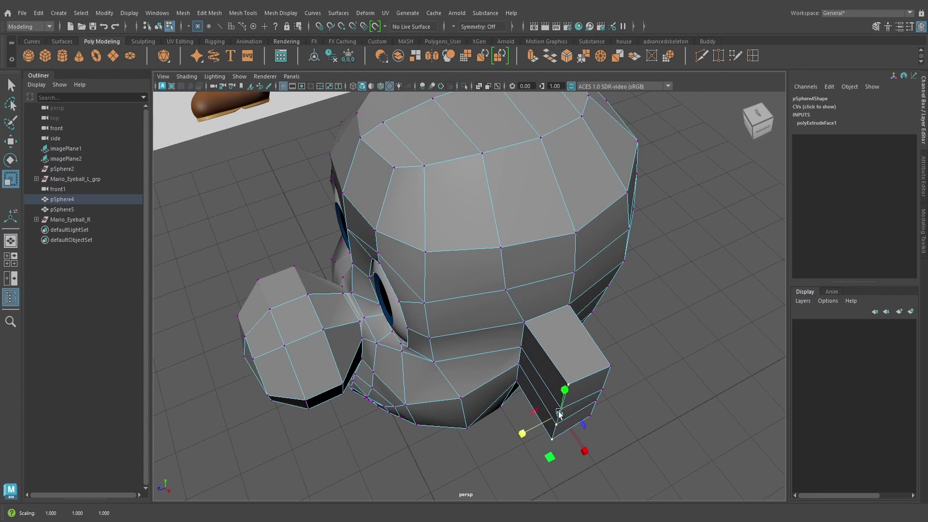
- Select the vertices at the outer end of the ear block and scale them to even out its outer face
left_click_drag(543, 348, 542, 346)
left_click_drag(556, 362, 594, 407, "alt")
left_click_drag(577, 375, 590, 399)
left_click(599, 422)
right_click_drag(591, 399, 532, 358, "alt")
left_click_drag(549, 294, 482, 397, "alt")
left_click_drag(551, 424, 550, 424)
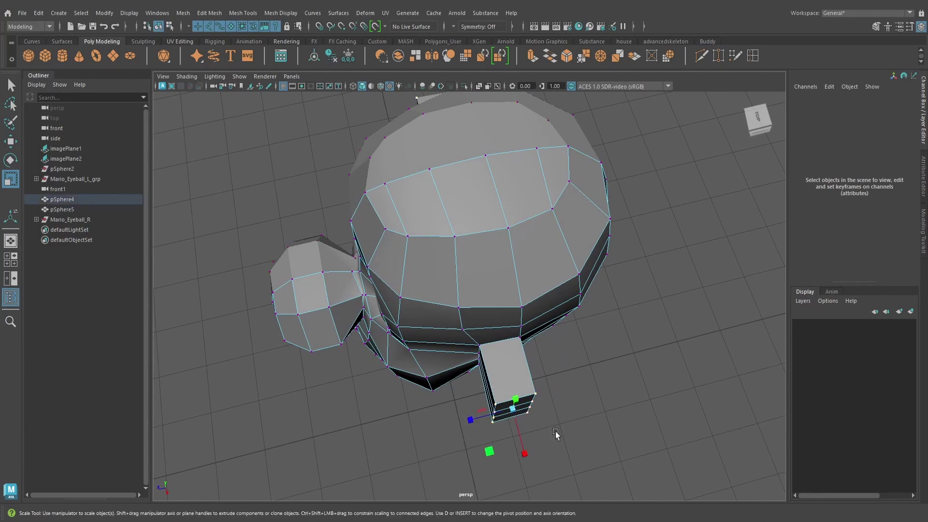
- Move the outer end of the ear block backward and push its front vertices further back to narrow the end
key("w")
left_click_drag(494, 419, 522, 430)
left_click_drag(462, 427, 477, 419)
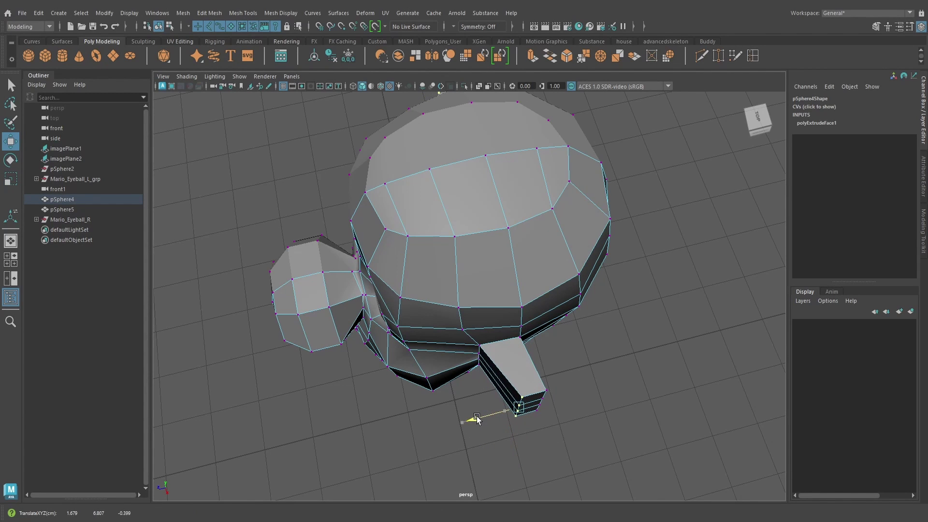
left_click_drag(531, 447, 567, 361, "alt")
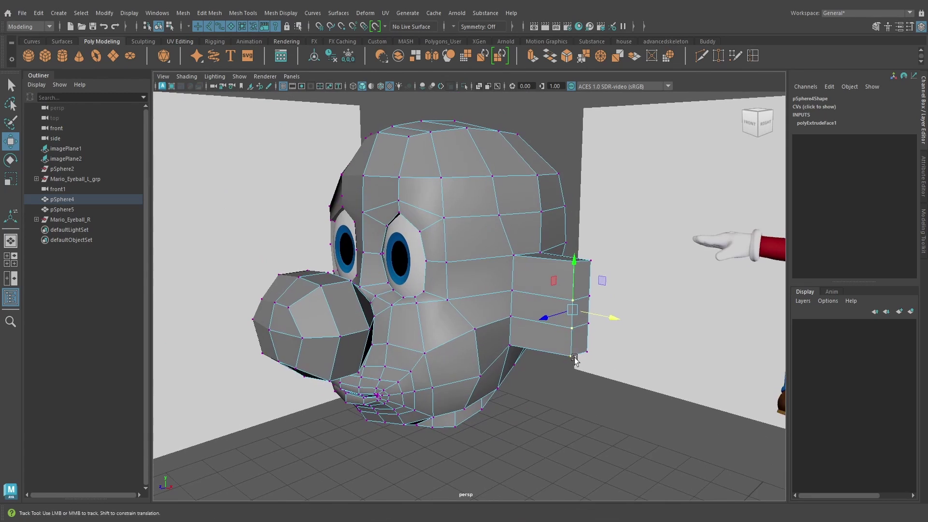
- Extrude the three front faces of the ear block and scale them inward to leave a border around the ear opening
scroll(576, 360, "up", 2)
middle_click_drag(576, 360, 544, 393, "alt")
left_click_drag(585, 381, 534, 232, "alt")
right_click_drag(533, 232, 533, 285)
left_click(534, 304)
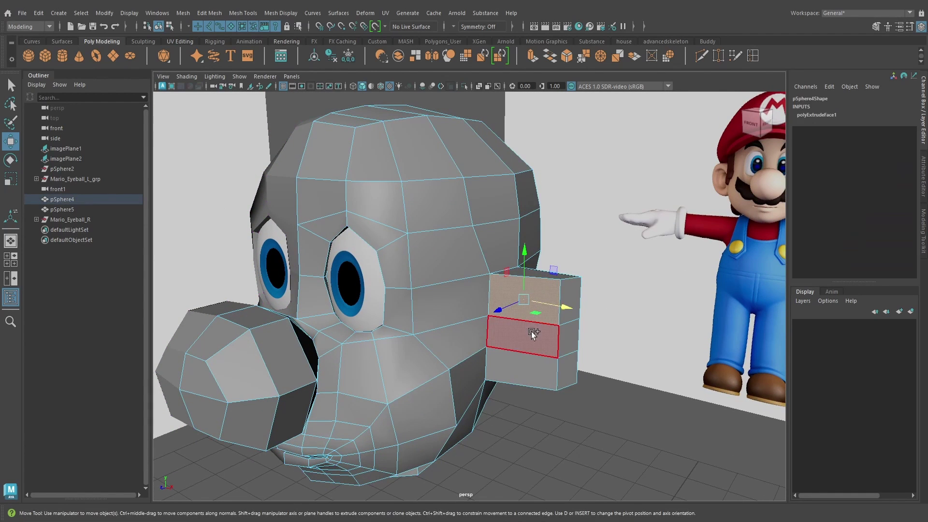
left_click_drag(532, 331, 550, 321, "alt")
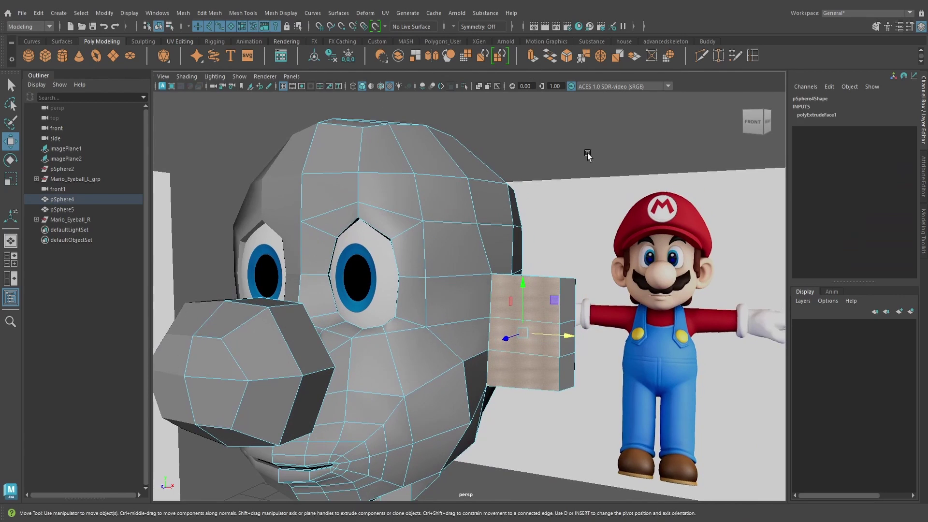
key("ctrl+e")
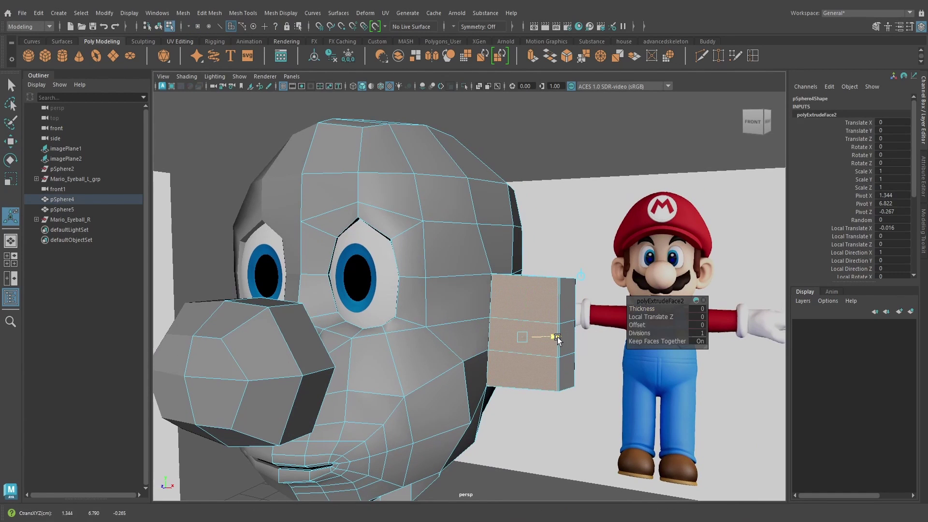
left_click_drag(580, 341, 558, 338)
left_click(524, 285)
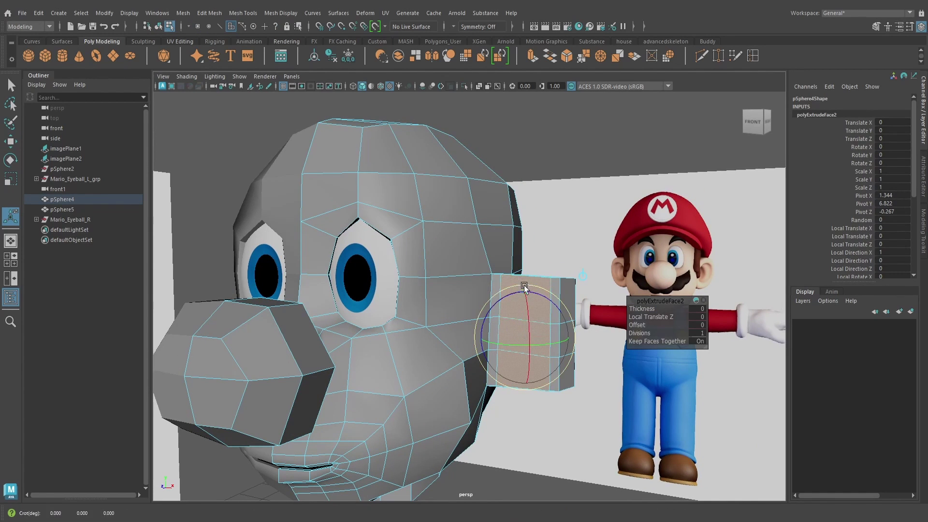
left_click(522, 292)
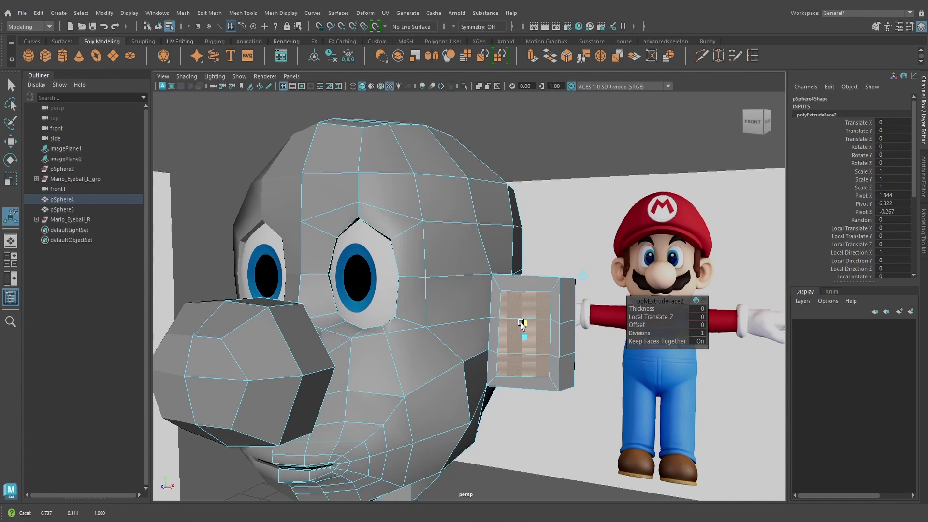
- Extrude the inset ear faces again and sink them into the block with a Local Translate Z of -0.162
left_click_drag(551, 332, 548, 298, "alt")
scroll(545, 340, "up", 2)
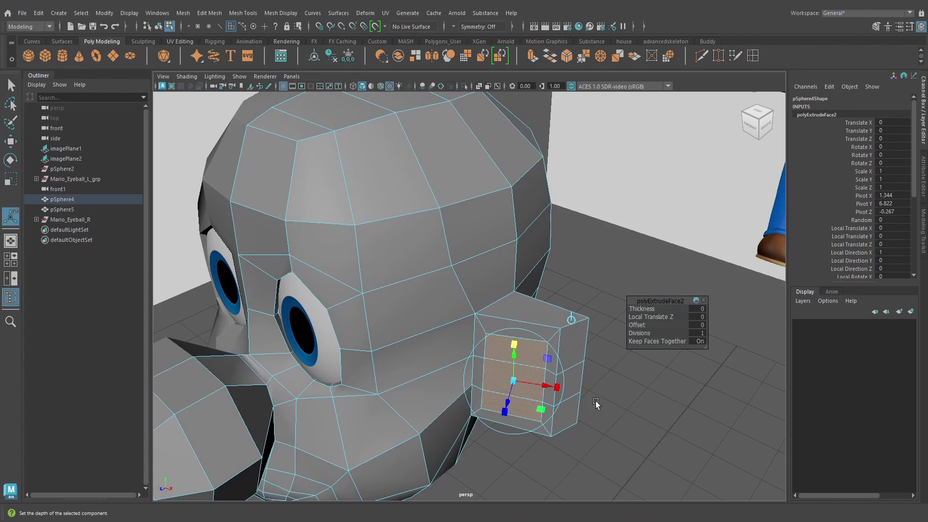
key("ctrl+e")
left_click_drag(532, 402, 296, 232, "alt")
left_click(16, 164)
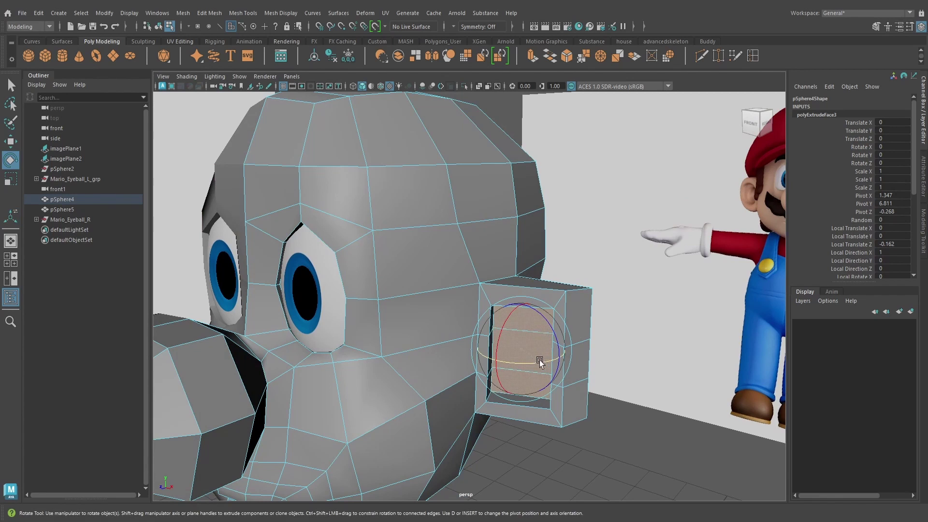
left_click_drag(530, 361, 559, 368, "alt")
left_click(12, 142)
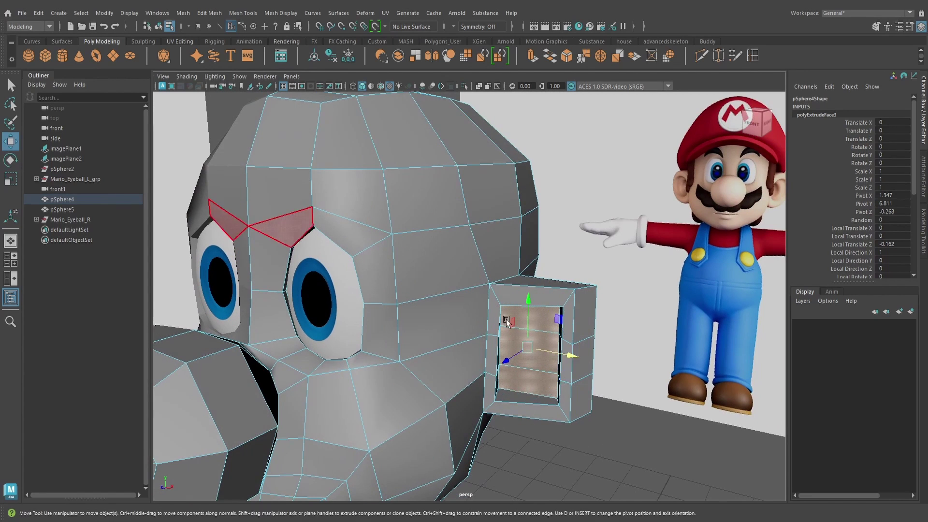
left_click_drag(508, 323, 475, 385, "alt")
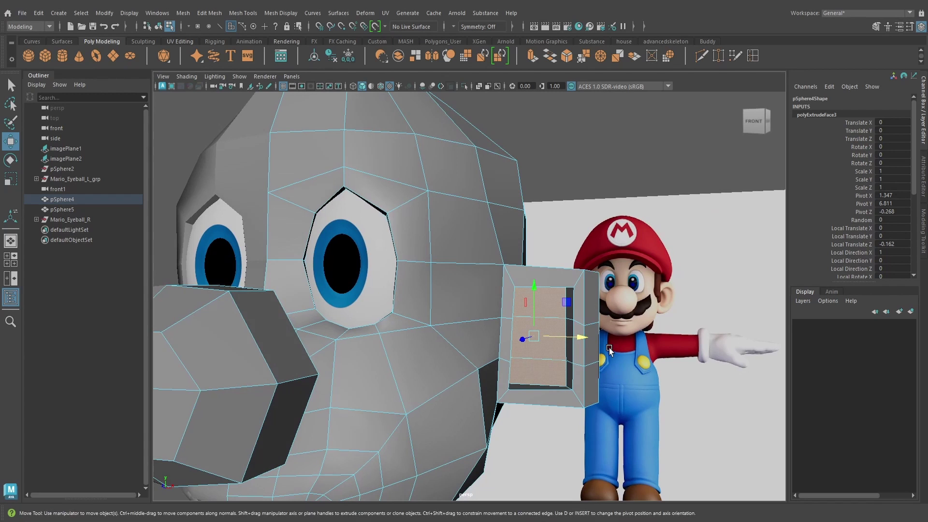
- Check the new ear in smoothed preview, return to the unsmoothed mesh and view the whole head in object mode
key("3")
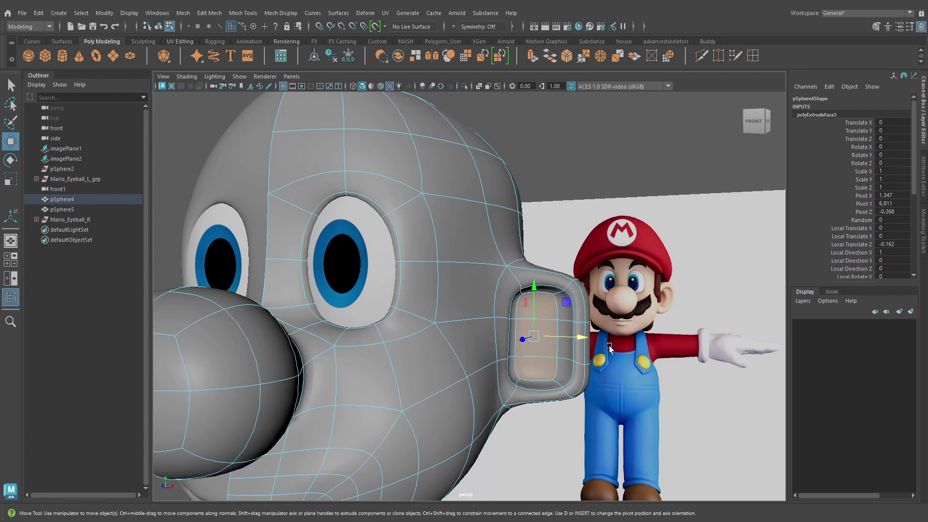
right_click_drag(609, 346, 554, 338, "alt")
left_click_drag(554, 337, 586, 335, "alt")
key("1")
scroll(553, 337, "up", 3)
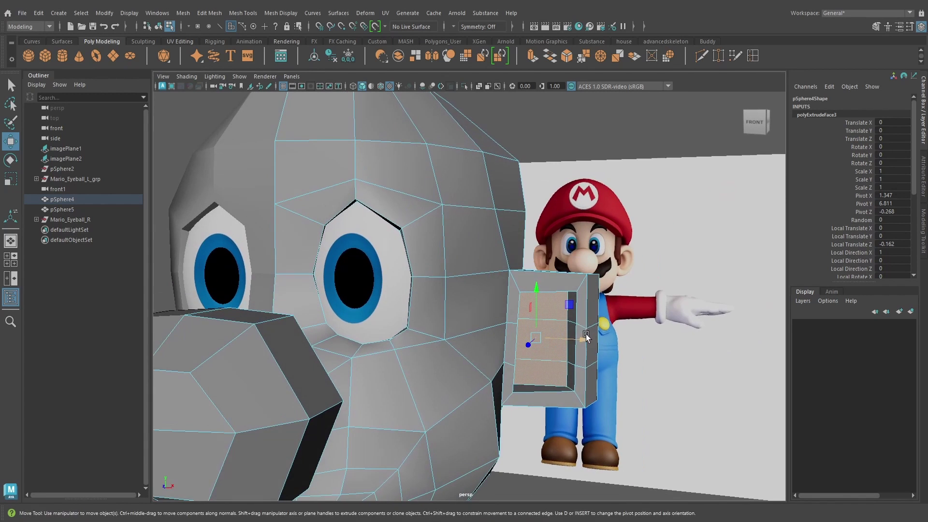
scroll(564, 289, "down", 5)
right_click_drag(472, 277, 503, 203)
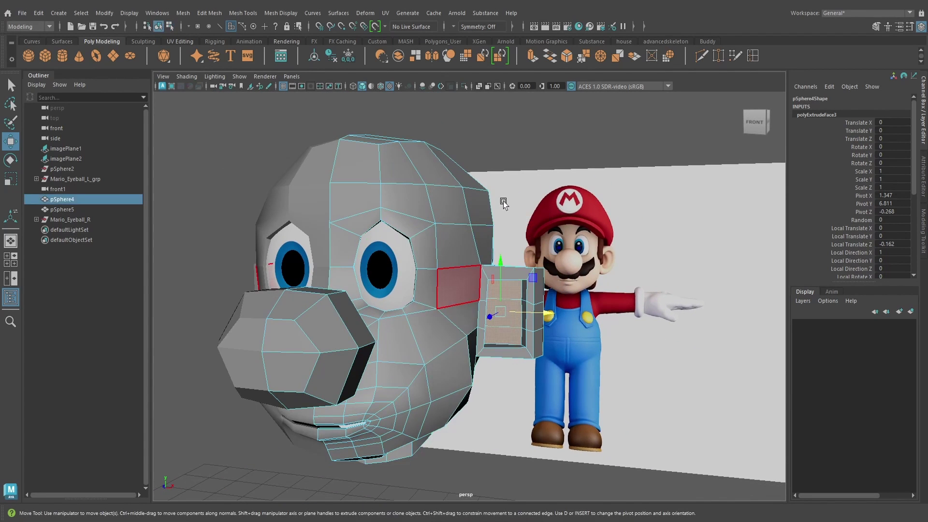
left_click_drag(505, 392, 506, 351, "alt")
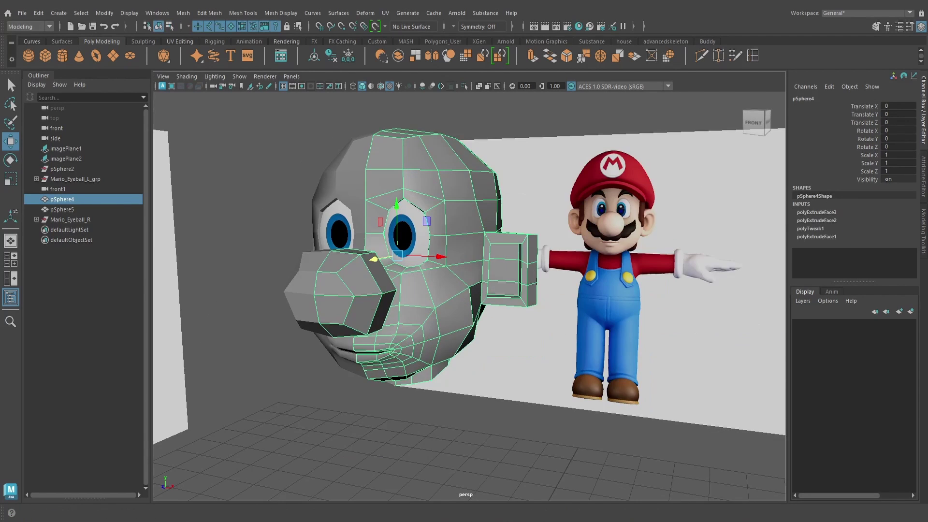
scroll(530, 285, "up", 3)
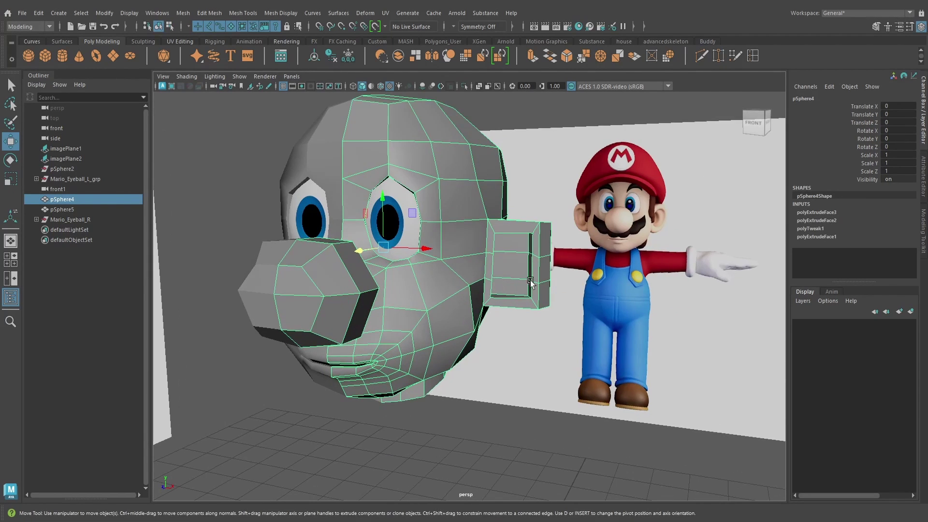
- In wireframe front view, move the ear's outer middle, lower and upper vertices to follow the rounded ear outline in the reference
mouse_move(530, 285)
left_mouse_down("alt")
mouse_move(549, 270)
mouse_move(549, 285)
left_mouse_up("alt")
key("space")
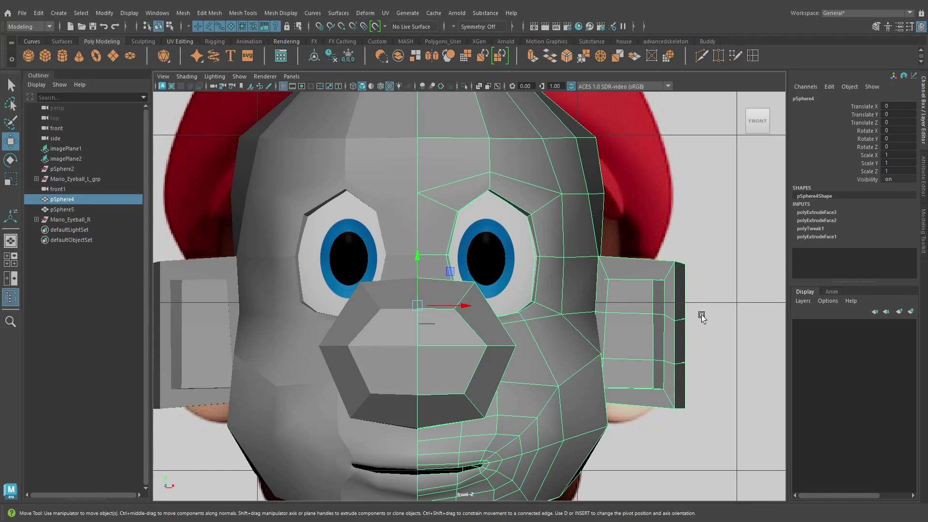
key("4")
right_click(687, 306)
right_click(668, 292)
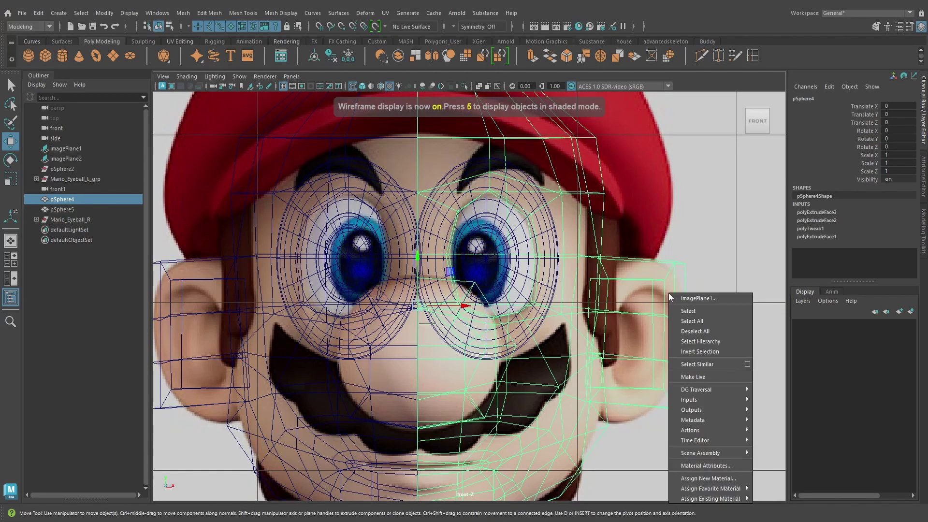
right_click(676, 269)
right_click_drag(674, 260, 634, 250)
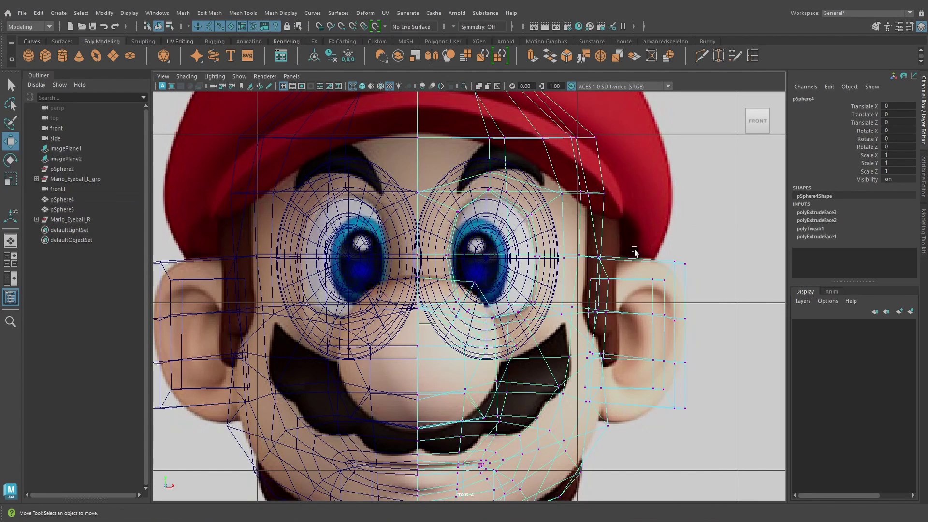
left_click_drag(645, 304, 704, 320)
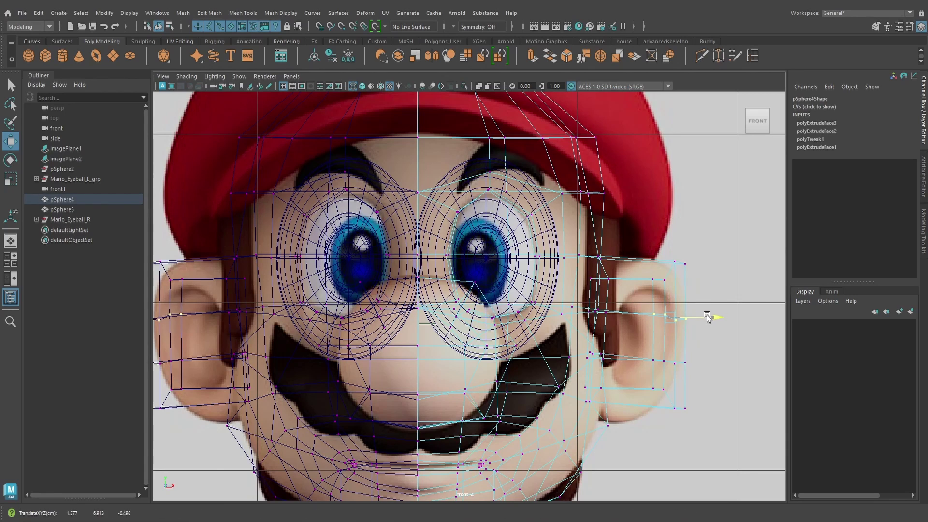
left_click_drag(647, 348, 683, 400)
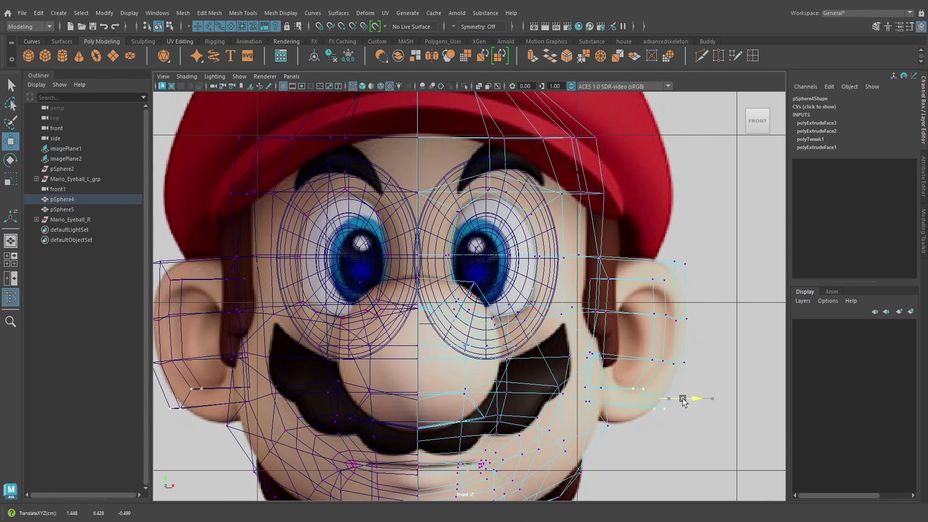
left_click_drag(643, 254, 699, 272)
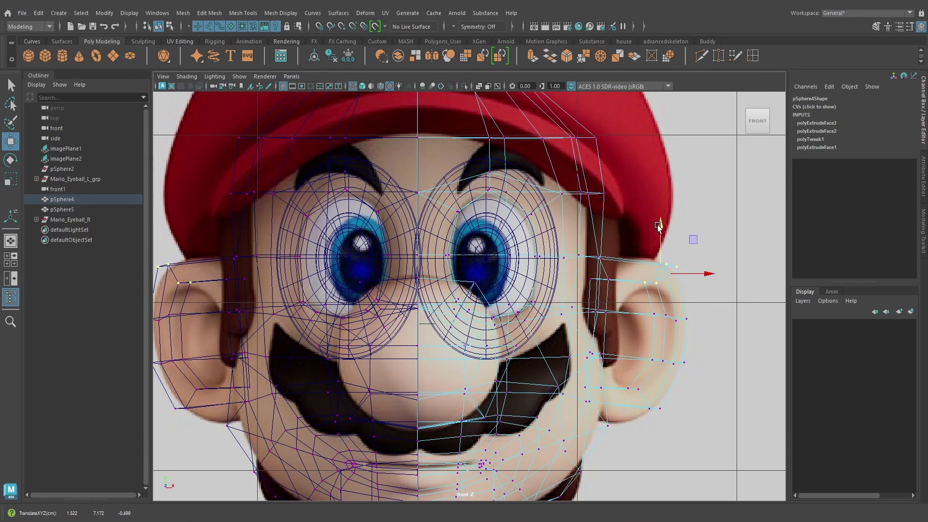
- In shaded perspective view, select the vertices along the ear's outer rim and move them to refine its depth
key("space")
left_click_drag(646, 432, 646, 373)
left_click_drag(696, 388, 637, 383, "alt")
key("4")
key("5")
scroll(623, 354, "up", 3)
mouse_move(602, 298)
left_mouse_down("alt")
mouse_move(586, 355)
mouse_move(573, 332)
mouse_move(481, 322)
mouse_move(482, 288)
mouse_move(485, 338)
left_mouse_up("alt")
left_click_drag(542, 446, 468, 394)
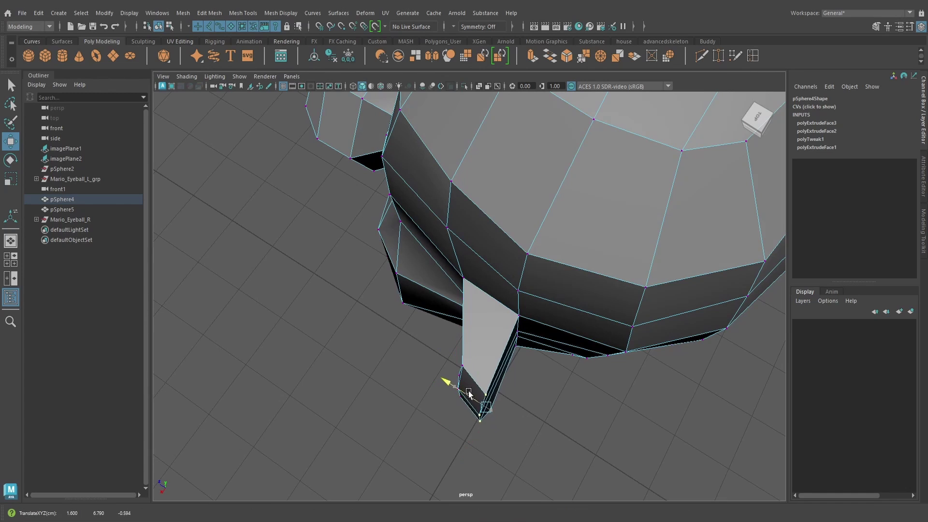
- Insert an edge loop across the ear between the head and its outer edge with the Multi-Cut tool
left_click_drag(462, 442, 578, 366, "alt")
scroll(609, 346, "up", 3)
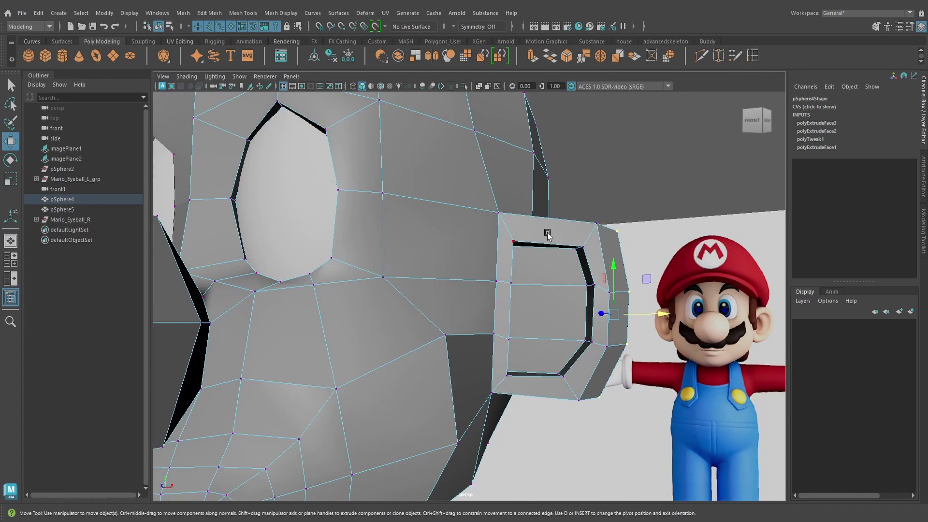
left_click(699, 54)
left_click_drag(559, 311, 576, 291, "alt")
left_click(549, 235, "ctrl")
- In wireframe front view, raise the new loop's top vertices and lower its bottom vertices to round the ear against the reference
key("space")
left_click_drag(638, 289, 638, 289)
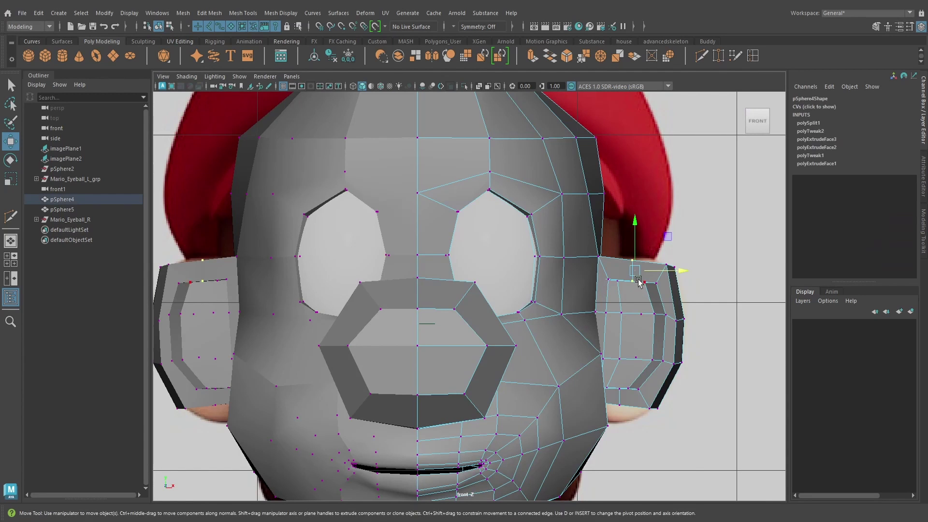
key("4")
left_click_drag(634, 227, 634, 222)
left_click_drag(616, 385, 625, 418)
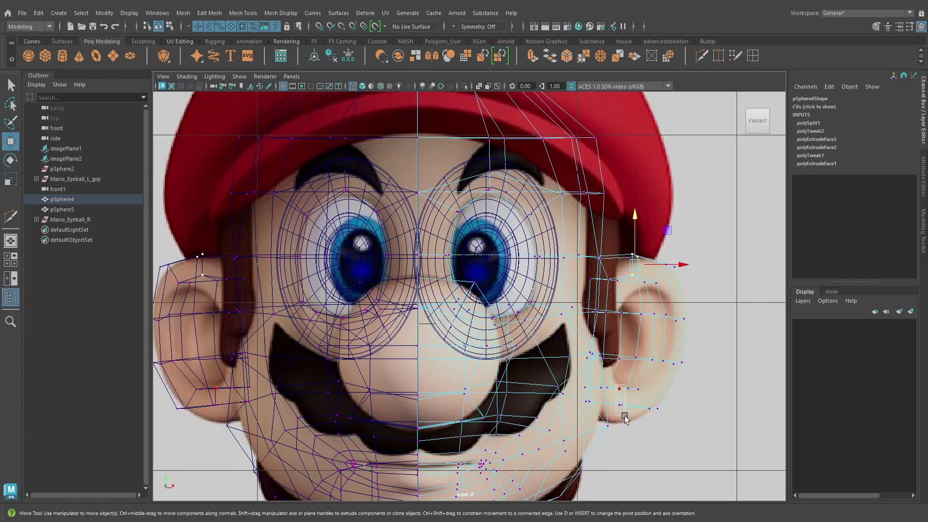
mouse_move(635, 356)
left_mouse_down()
mouse_move(623, 356)
mouse_move(672, 364)
mouse_move(621, 360)
mouse_move(590, 331)
mouse_move(618, 327)
mouse_move(613, 381)
mouse_move(604, 334)
mouse_move(594, 327)
mouse_move(574, 352)
left_mouse_up()
- Preview the head smoothed and shaded in perspective, and inspect the ear's shape in object mode
key("space")
key("6")
key("3")
scroll(592, 327, "down", 6)
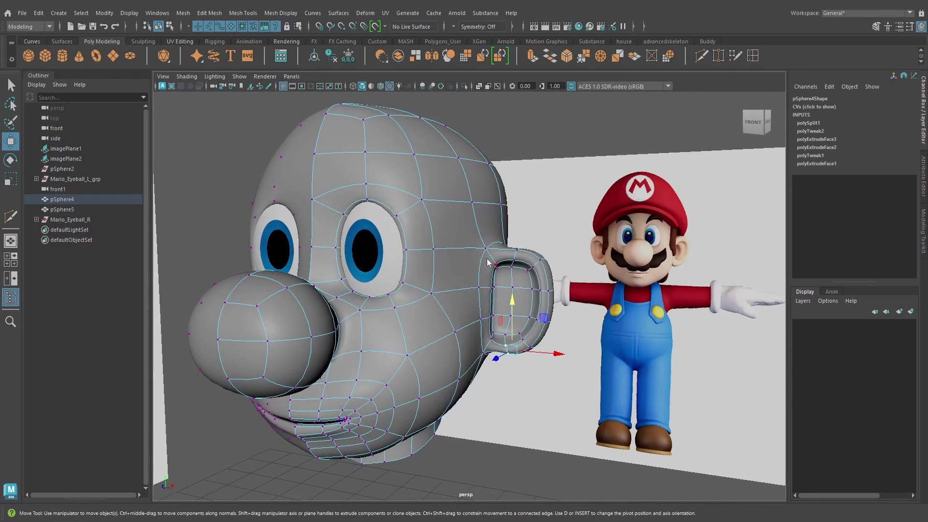
right_click_drag(488, 262, 530, 232)
left_click_drag(483, 346, 507, 331, "alt")
scroll(507, 329, "down", 2)
left_click(371, 475)
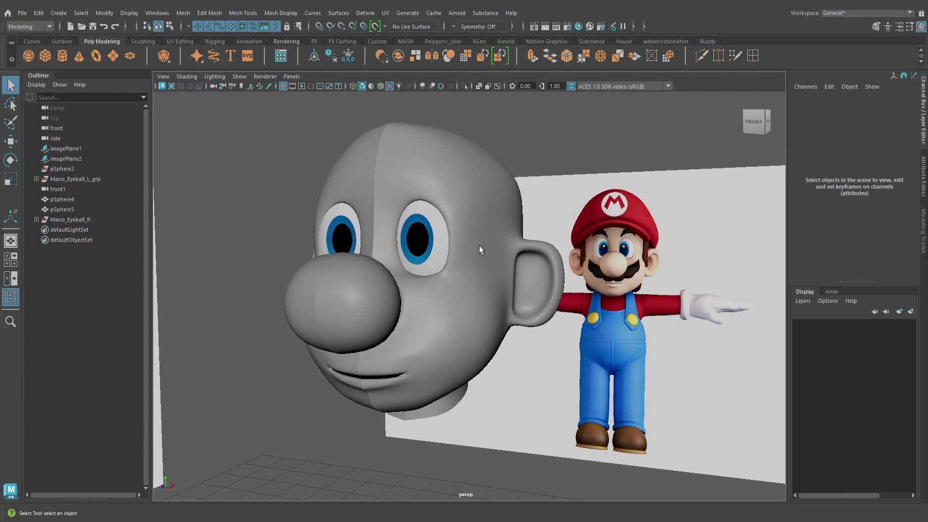
- Return the head half to its unsmoothed mesh and raise the middle vertices along the top of the ear
left_click(526, 266)
left_click_drag(526, 266, 515, 267, "alt")
right_click_drag(553, 272, 629, 262, "alt")
key("1")
left_click_drag(629, 261, 631, 286, "alt")
right_click_drag(575, 208, 539, 208)
mouse_move(558, 217)
left_mouse_down("alt")
mouse_move(580, 212)
mouse_move(564, 226)
left_mouse_up("alt")
left_click_drag(565, 226, 596, 173, "alt")
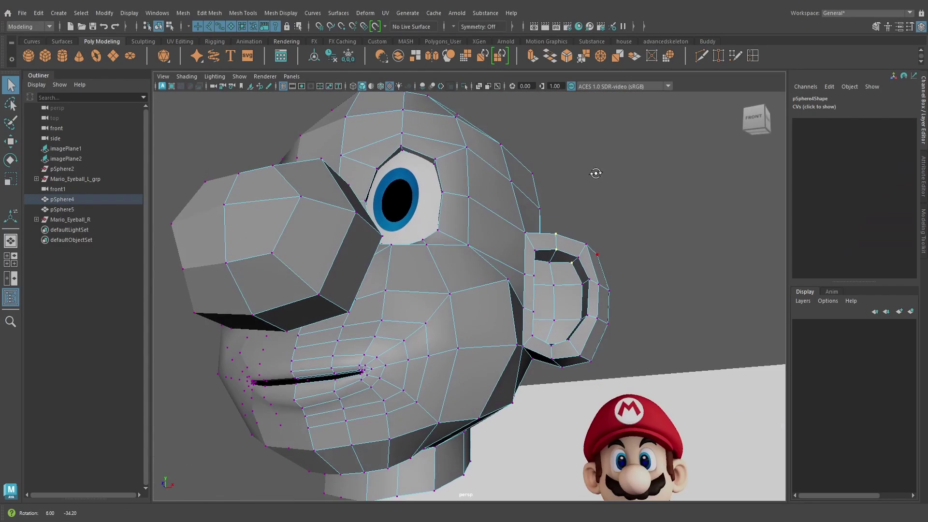
left_click_drag(571, 265, 625, 282, "alt")
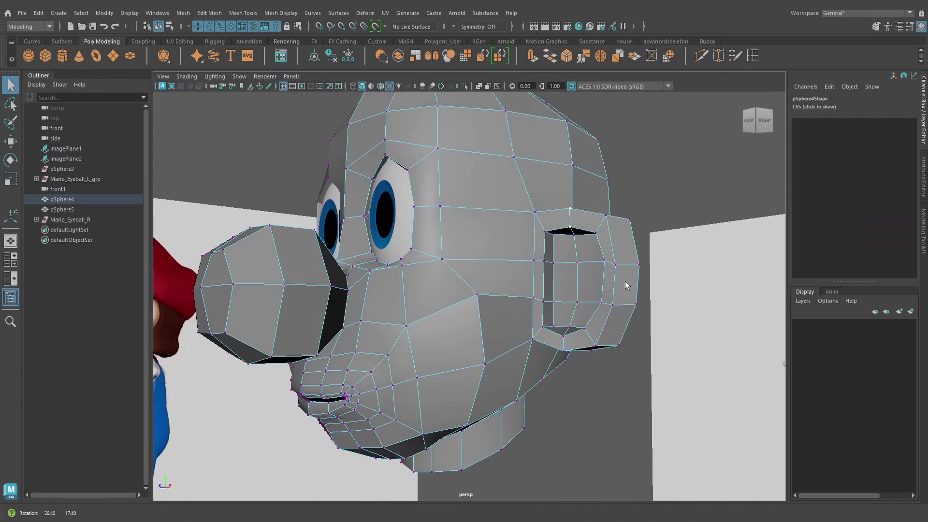
left_click(10, 141)
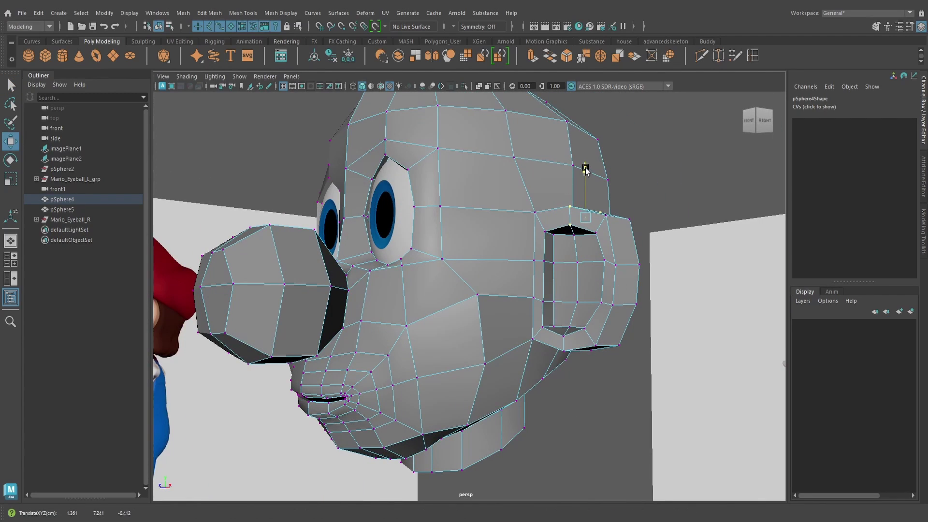
left_click_drag(587, 169, 561, 237, "alt")
- Lower the edge joining the top of the ear to the head and compare it with the front reference
right_click_drag(564, 215, 562, 186)
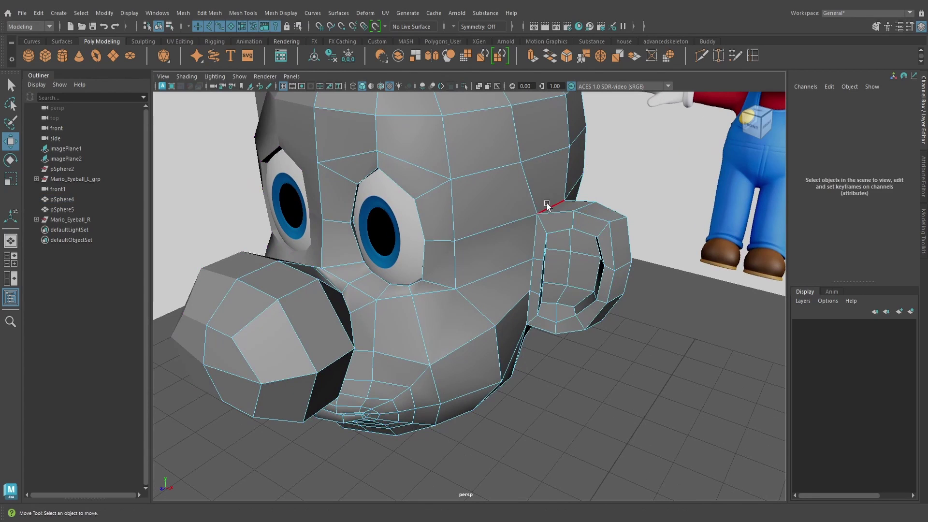
left_click(550, 206)
left_click_drag(550, 206, 552, 162, "alt")
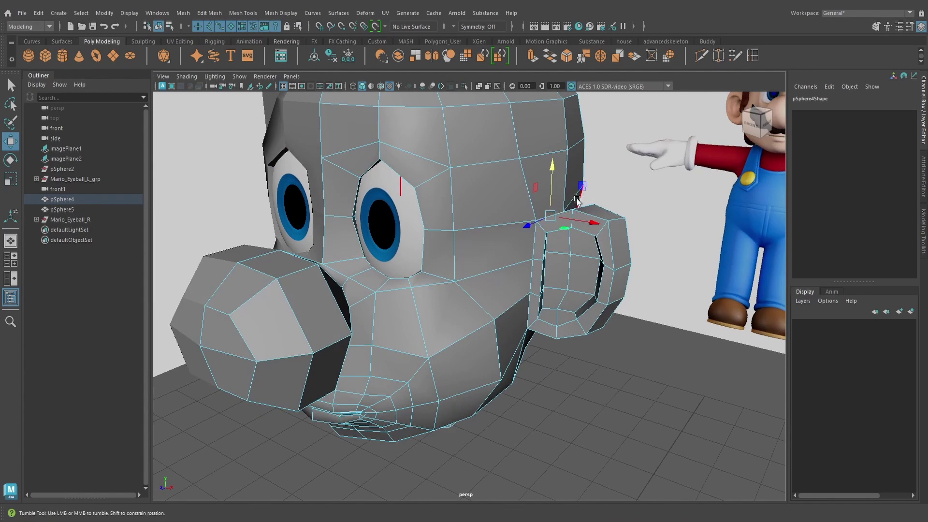
left_click_drag(576, 199, 590, 247, "alt")
key("space")
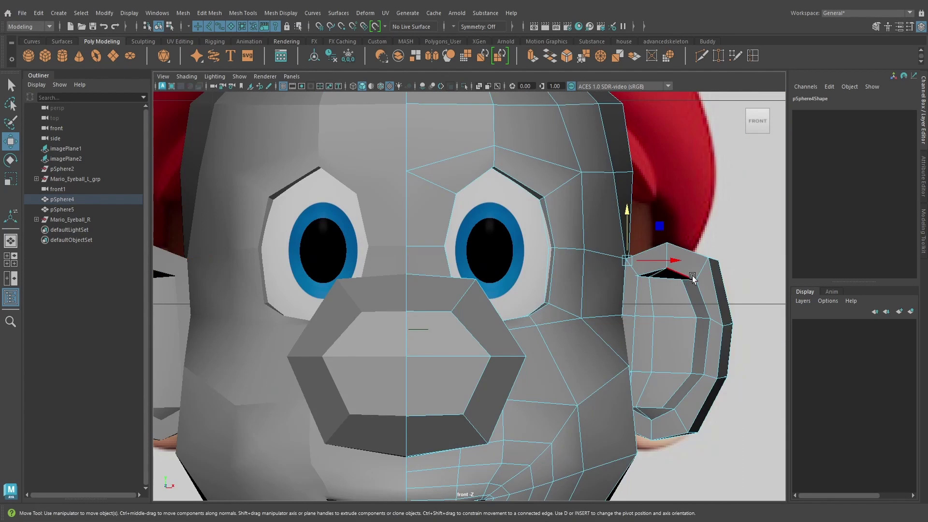
key("4")
key("5")
- Adjust the height of the ear's upper outer vertices and raise the edge joining the bottom of the ear to the head
key("space")
mouse_move(686, 256)
left_mouse_down()
mouse_move(614, 259)
mouse_move(635, 268)
mouse_move(653, 263)
left_mouse_up()
scroll(627, 257, "up", 3)
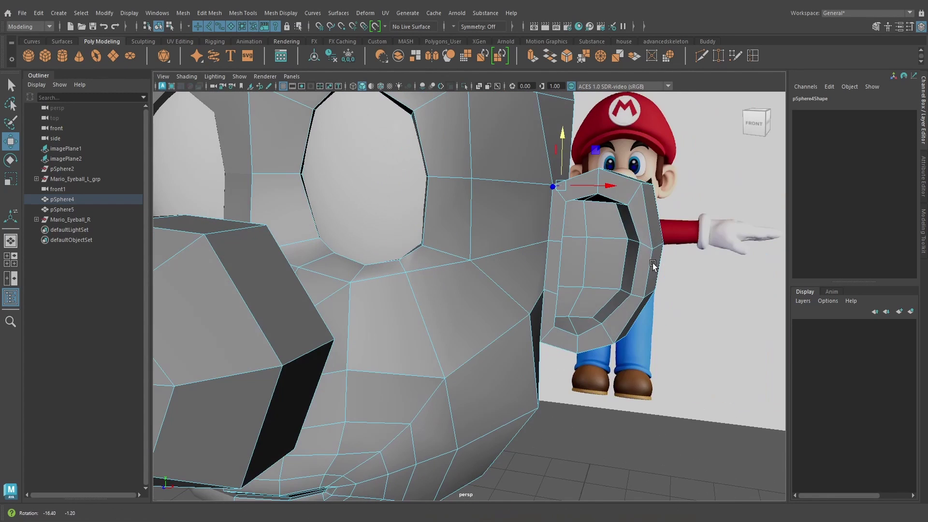
right_click_drag(652, 264, 634, 200)
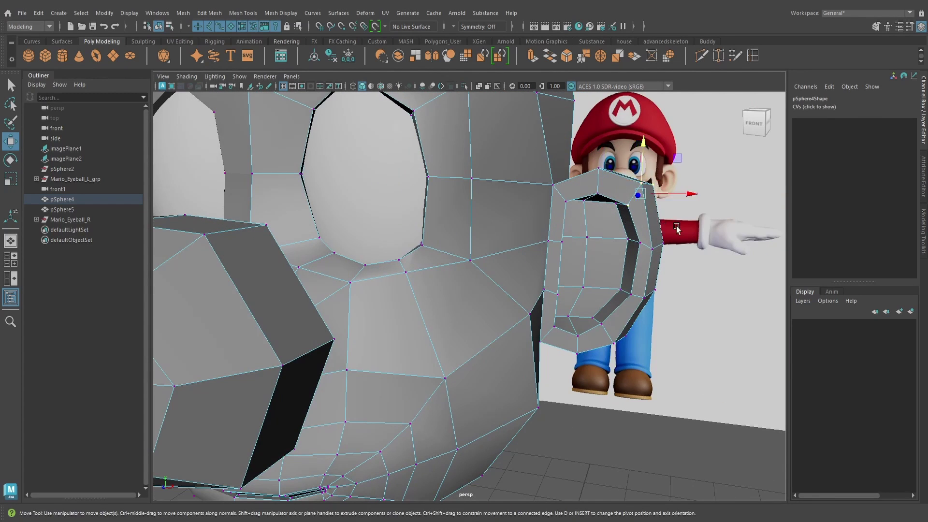
left_click_drag(677, 228, 583, 379, "alt")
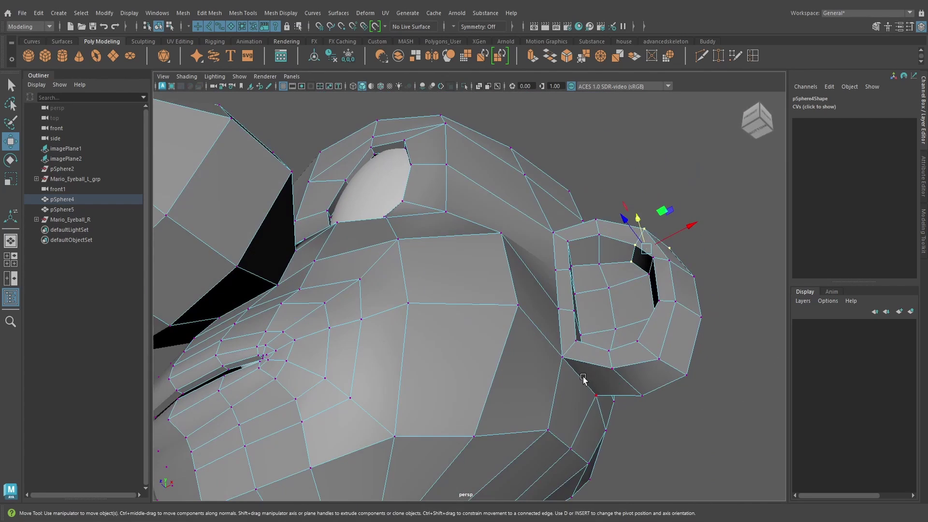
right_click_drag(582, 376, 581, 205)
left_click(582, 378)
left_click_drag(583, 378, 565, 291, "alt")
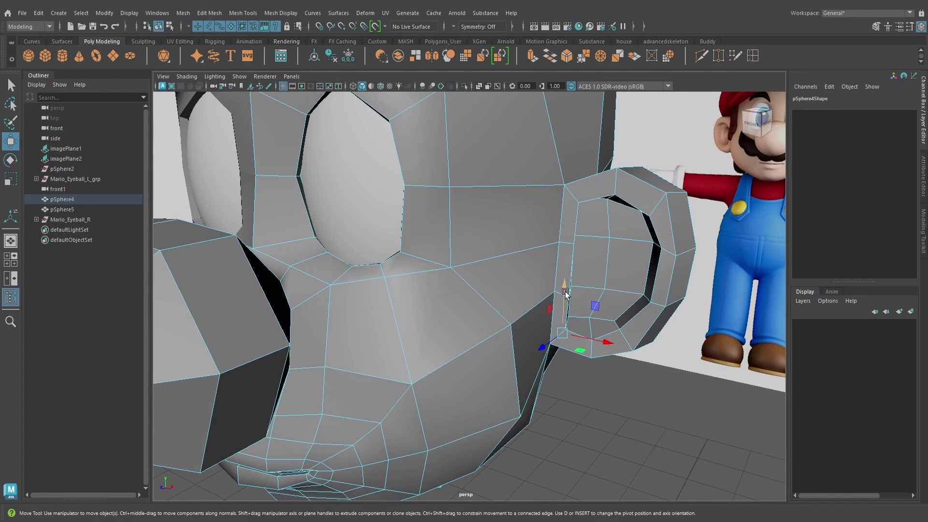
- In wireframe front view, lower the bottom middle vertices of the ear to the reference earlobe and select the lower outer vertices
key("space")
left_click_drag(623, 298, 656, 338)
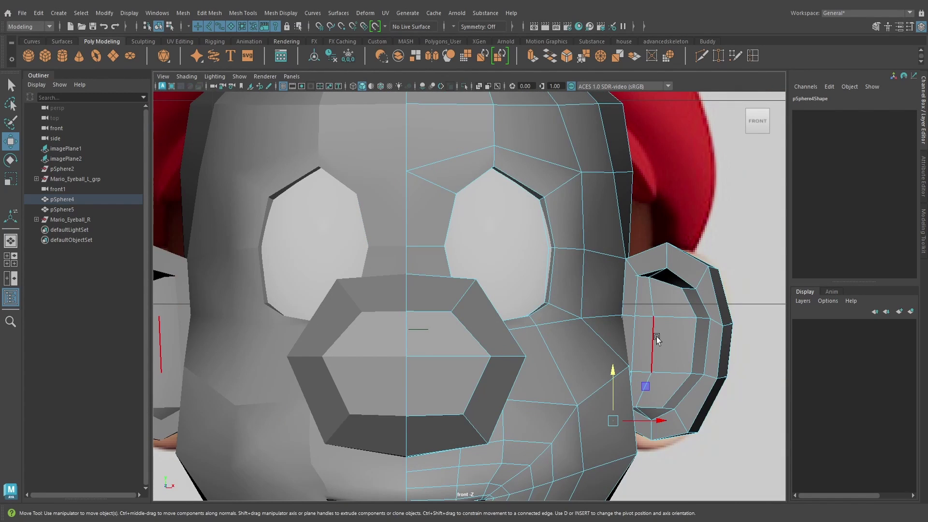
key("4")
key("space")
left_click(633, 381)
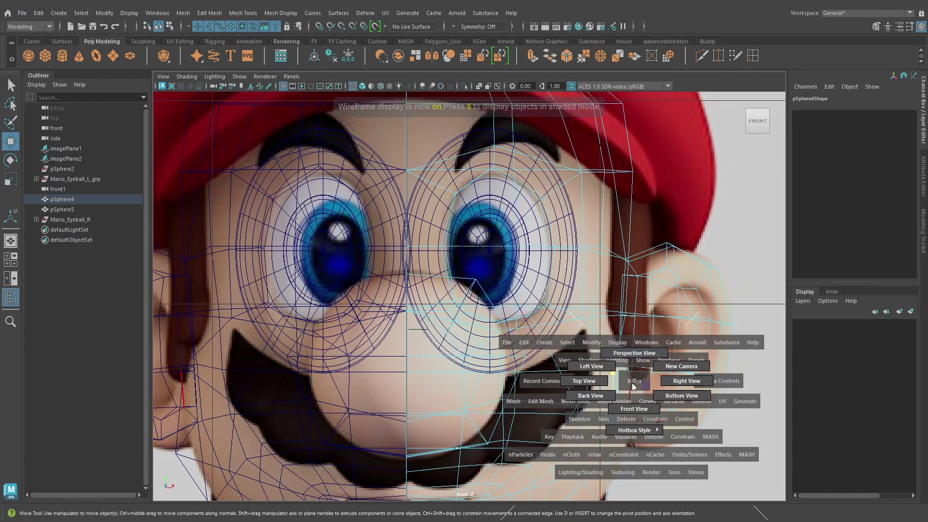
scroll(683, 407, "up", 1)
middle_click_drag(685, 408, 632, 344, "alt")
right_click(644, 341)
left_click(667, 325)
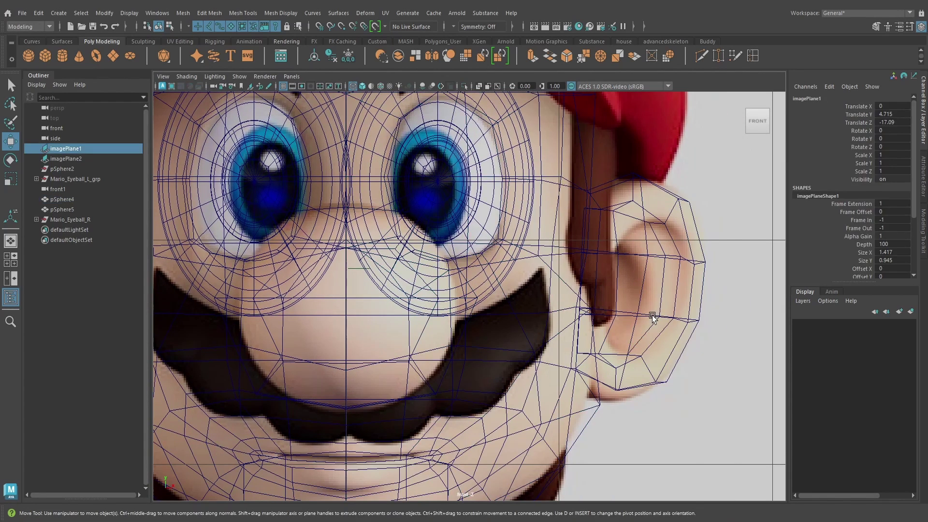
right_click_drag(652, 315, 632, 307)
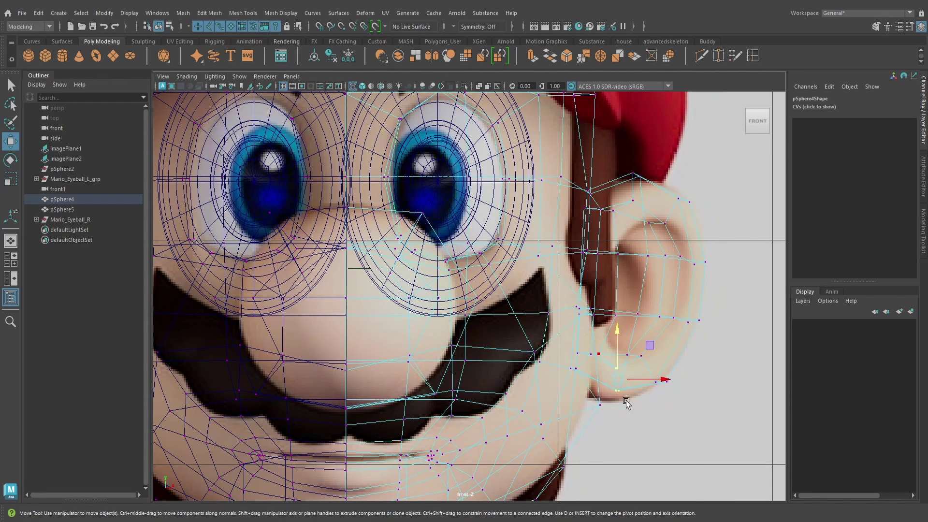
left_click_drag(617, 335, 617, 346)
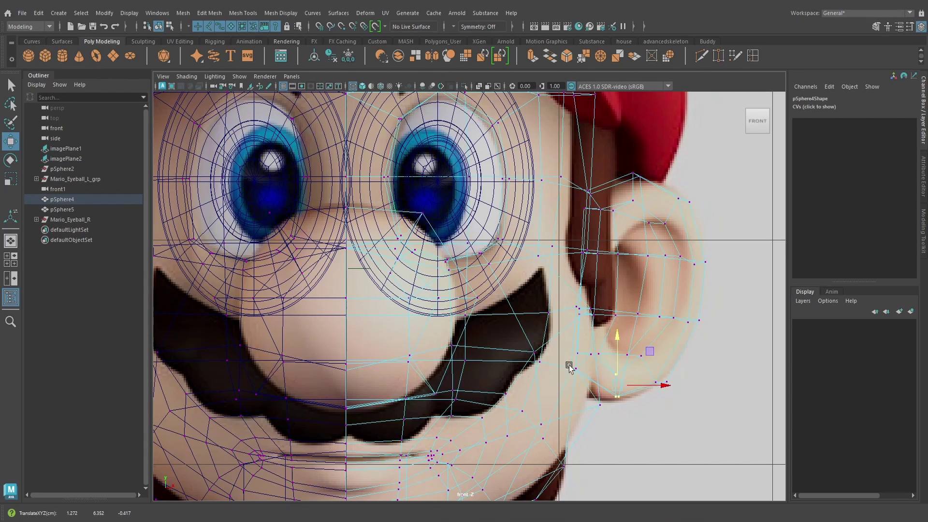
left_click_drag(683, 395, 633, 346)
- Compare the ear's position and shape with the reference in the side and perspective views
key("space")
left_click_drag(715, 303, 717, 275)
left_click_drag(708, 309, 693, 333, "alt")
key("space")
scroll(520, 333, "down", 2)
scroll(520, 334, "up", 6)
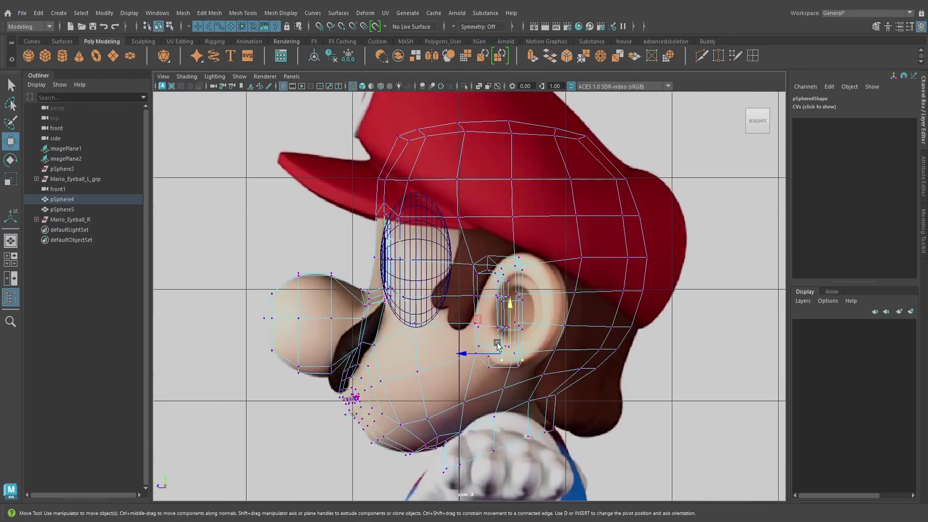
key("space")
left_click_drag(520, 334, 513, 283)
left_click_drag(513, 283, 517, 342, "alt")
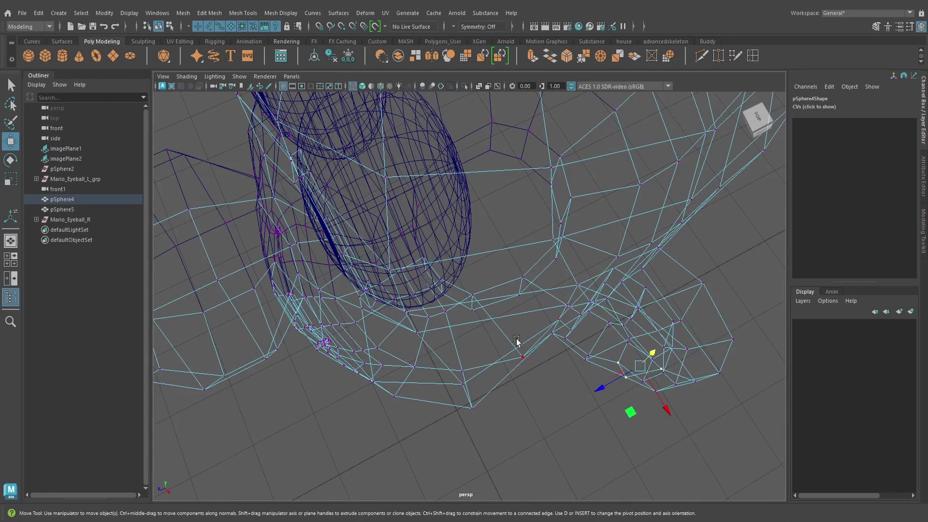
- From above in shaded view, select the outer ear vertices and rotate them slightly to adjust the ear's angle
key("5")
mouse_move(614, 329)
left_mouse_down("alt")
mouse_move(613, 344)
mouse_move(537, 339)
left_mouse_up("alt")
middle_click_drag(536, 338, 554, 242, "alt")
left_click_drag(554, 241, 540, 301, "alt")
left_click_drag(479, 265, 610, 380)
key("e")
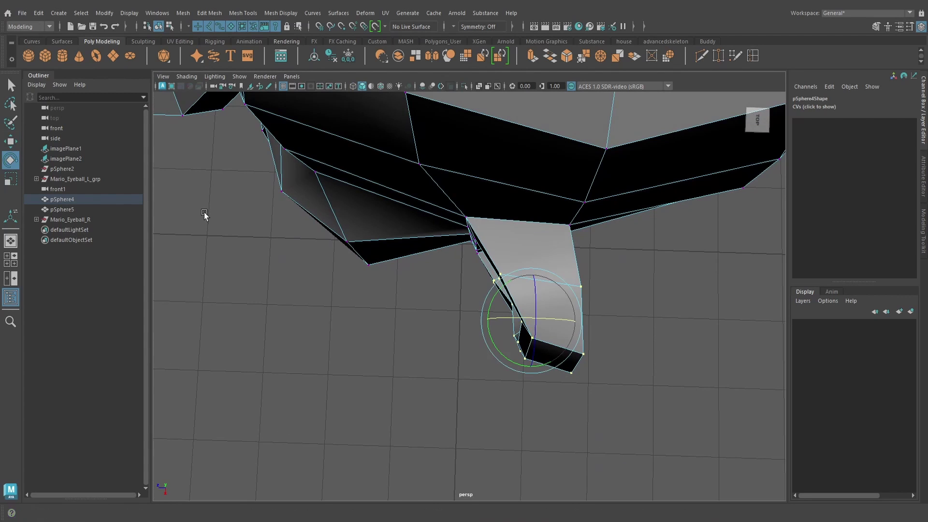
left_click_drag(526, 375, 526, 367)
left_click(10, 141)
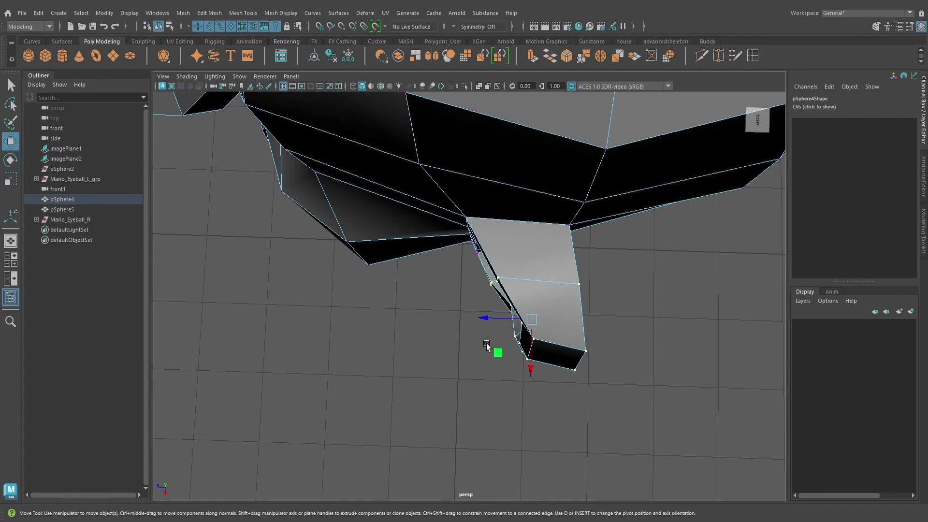
left_click_drag(616, 315, 599, 309, "alt")
key("e")
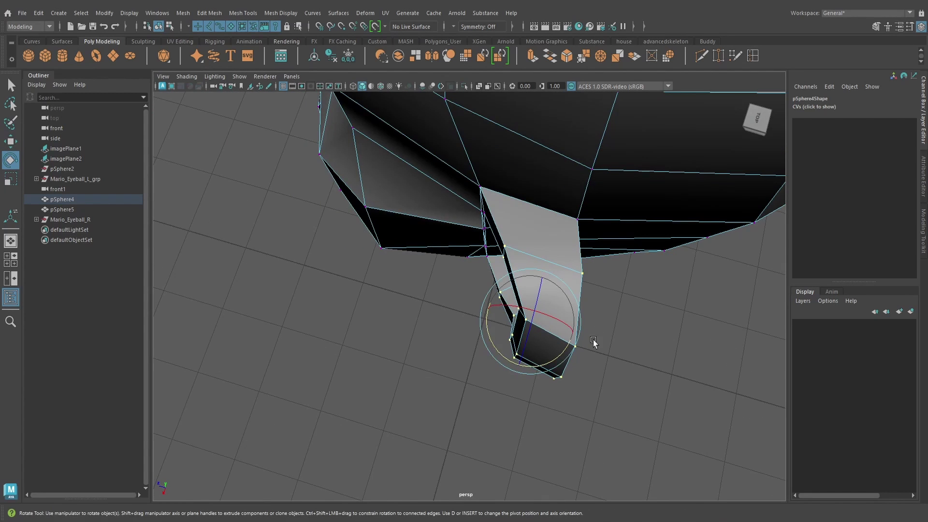
left_click_drag(561, 359, 563, 356)
left_click_drag(556, 351, 497, 311, "alt")
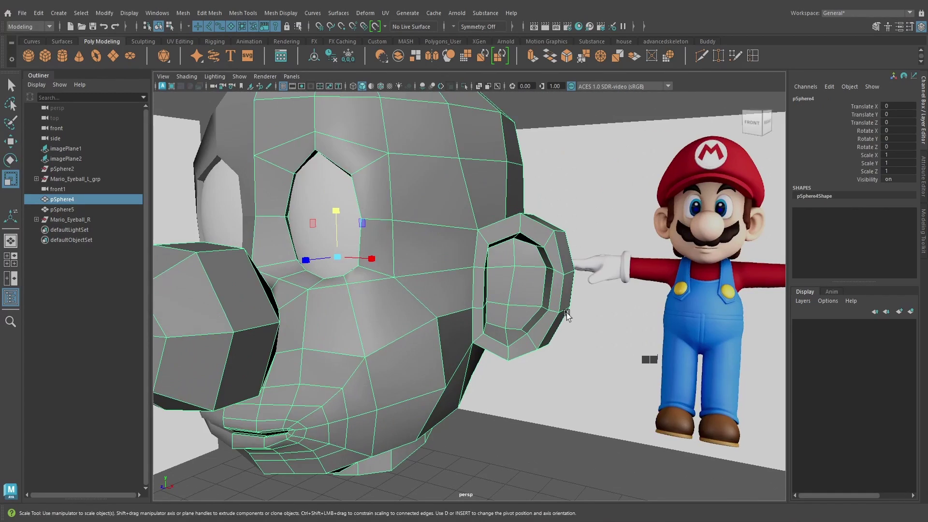
- Pull the lower middle vertex of the recessed inner ear surface forward
left_click_drag(532, 299, 520, 302, "alt")
scroll(518, 299, "down", 2)
right_click_drag(517, 232, 476, 233)
left_click_drag(529, 302, 549, 276, "alt")
left_click(500, 304)
key("w")
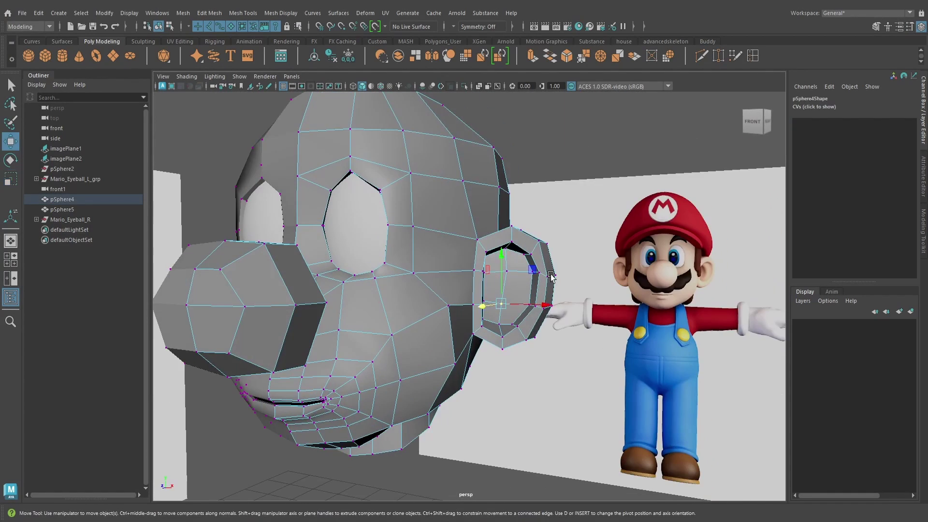
scroll(556, 295, "up", 3)
left_click_drag(561, 319, 497, 377, "alt")
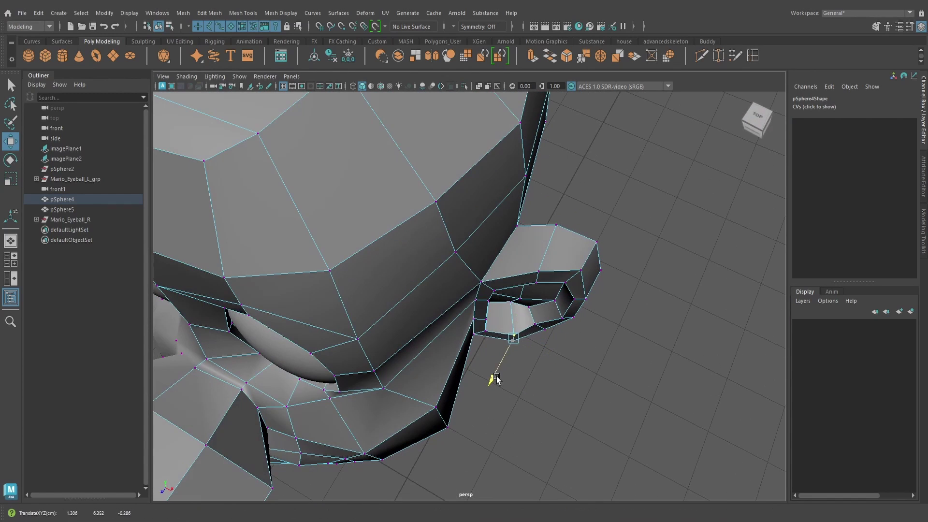
- Adjust the lower vertex of the inner ear surface and reposition a vertex on the back of the ear
left_click_drag(574, 337, 560, 368, "alt")
left_click(511, 330)
left_click(511, 328)
left_click_drag(562, 369, 492, 351)
left_click(490, 330)
left_click_drag(435, 335, 437, 340)
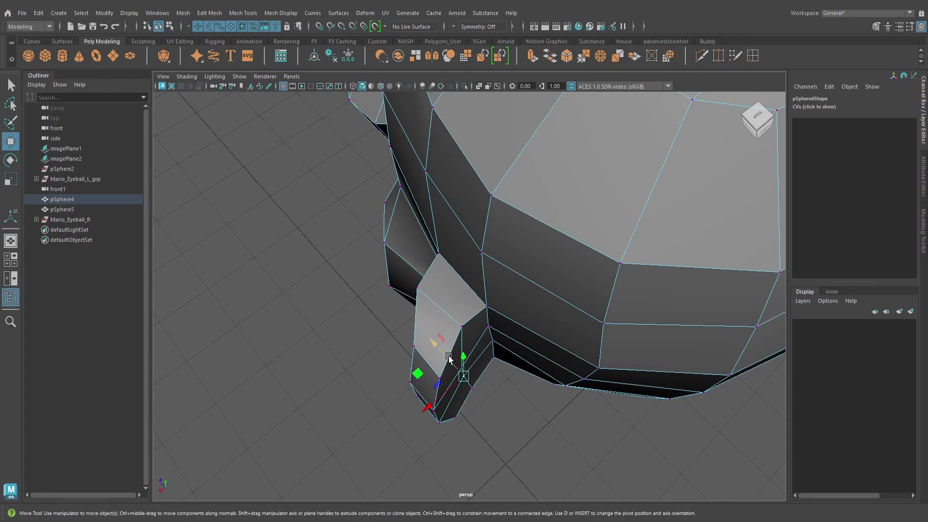
- Check the ear in wireframe against the reference, then rotate and shift the ear vertices slightly from above to refine its angle
left_click_drag(465, 380, 599, 285, "alt")
key("space")
key("4")
scroll(594, 305, "down", 6)
scroll(595, 305, "up", 3)
key("space")
left_click_drag(599, 285, 545, 395, "alt")
mouse_move(521, 345)
left_mouse_down("alt")
mouse_move(543, 300)
mouse_move(522, 327)
mouse_move(518, 356)
mouse_move(608, 279)
mouse_move(553, 327)
mouse_move(550, 319)
mouse_move(599, 311)
mouse_move(646, 313)
mouse_move(486, 391)
left_mouse_up("alt")
key("5")
key("e")
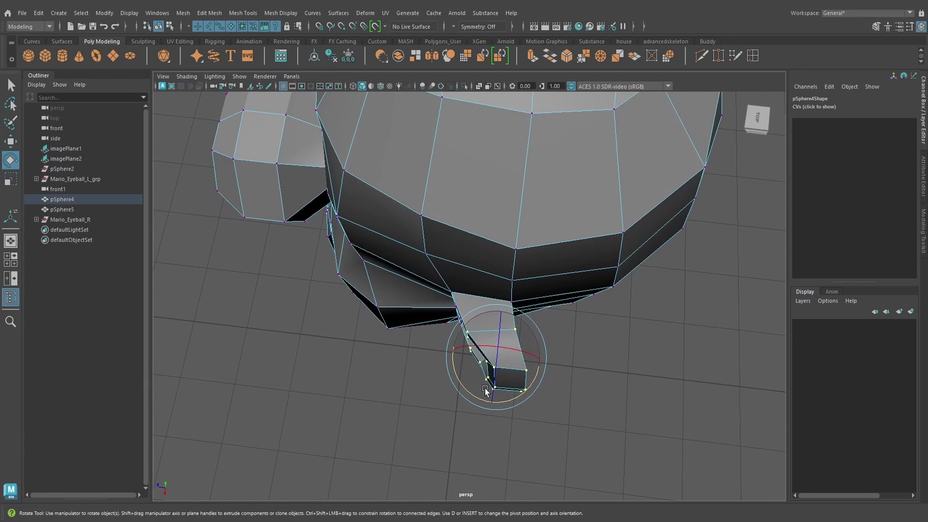
key("w")
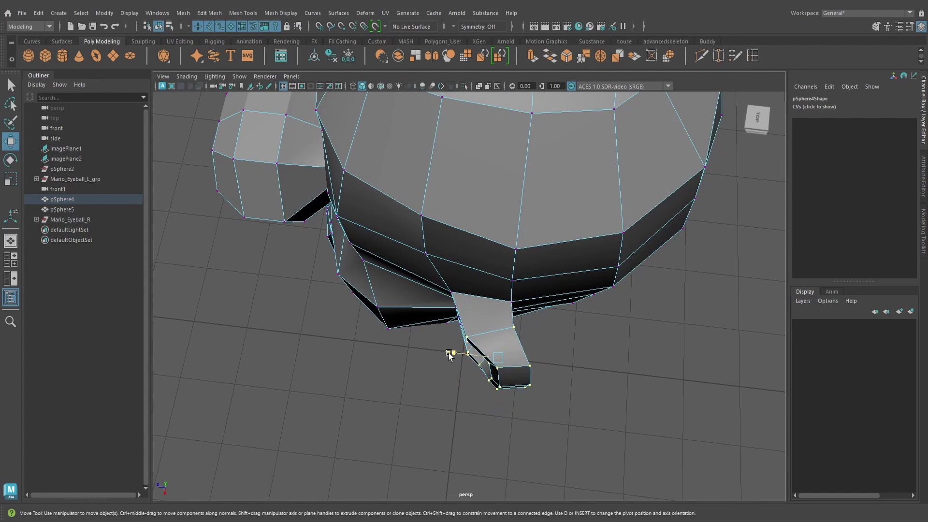
left_click_drag(450, 354, 560, 298)
- Return to object mode and examine the ear's shape in smooth preview from around and behind the head
right_click_drag(454, 268, 488, 217)
scroll(487, 217, "down", 5)
left_click_drag(478, 227, 367, 296, "alt")
left_click_drag(604, 309, 489, 375, "alt")
scroll(487, 352, "up", 3)
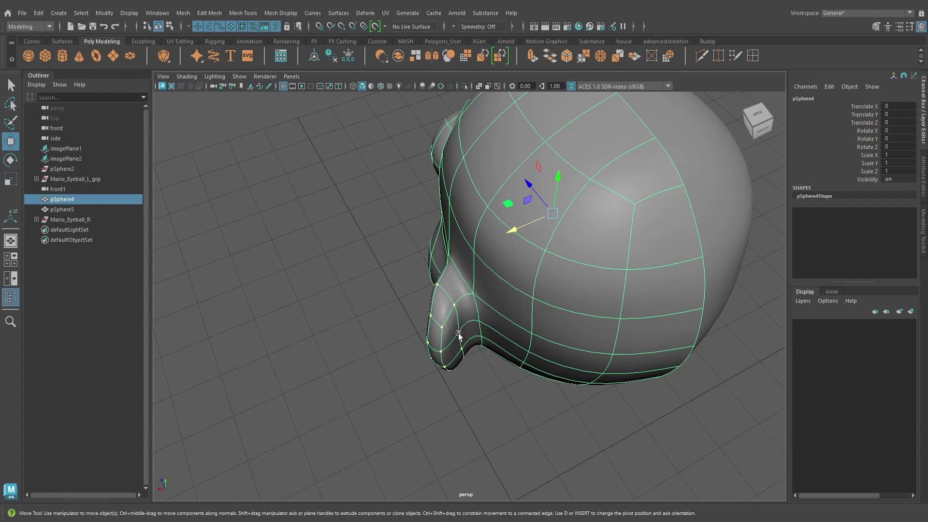
- Adjust individual vertices where the back of the ear meets the smoothed head
left_click_drag(458, 334, 474, 329, "alt")
right_click_drag(474, 329, 431, 232)
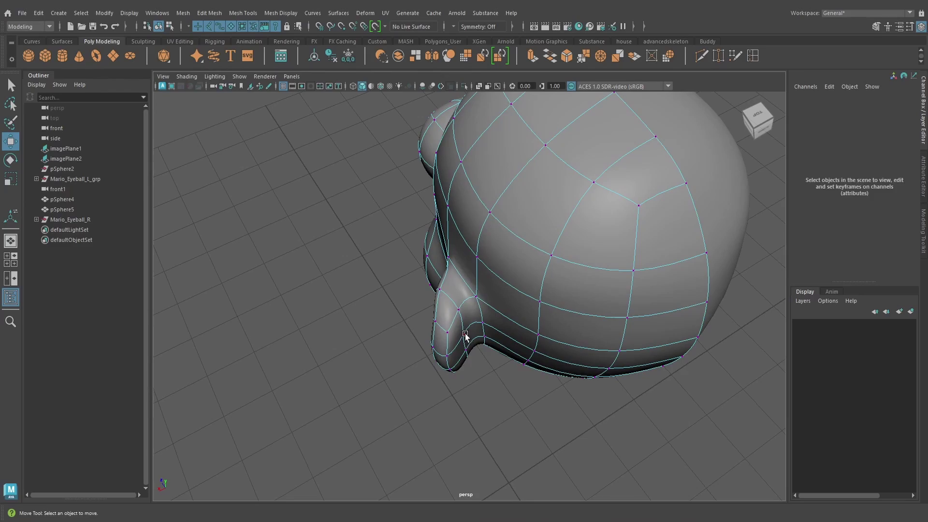
left_click(465, 334)
left_click_drag(453, 325, 576, 299, "alt")
left_click(523, 418)
left_click_drag(524, 419, 543, 402, "alt")
- Leave vertex editing and compare the smoothed head with the Mario reference in textured display
right_click_drag(489, 232, 522, 210)
scroll(518, 209, "down", 4)
left_click(519, 209)
left_click_drag(466, 309, 447, 304, "alt")
key("6")
scroll(455, 309, "down", 3)
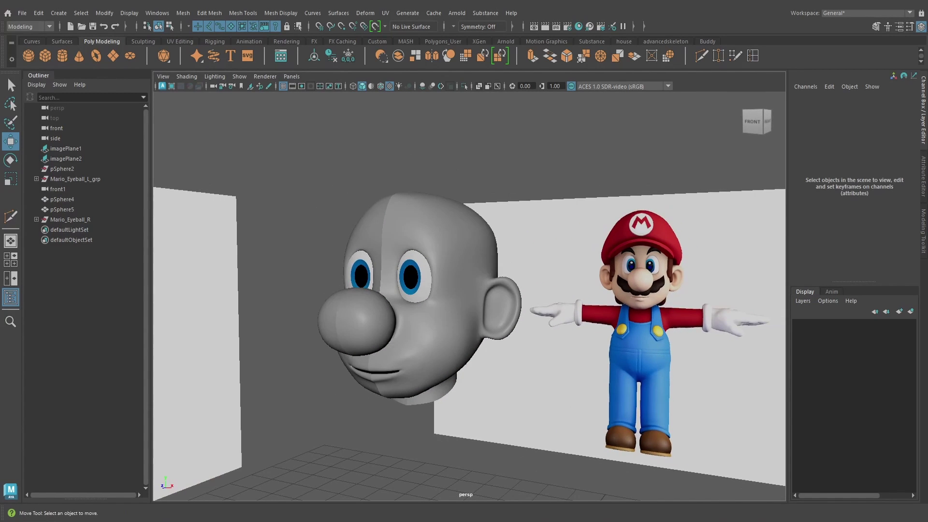
- Select the head mesh, turn off its smooth preview and hide the Outliner
left_click_drag(513, 344, 507, 365, "alt")
left_click(510, 323)
scroll(508, 326, "up", 5)
key("1")
left_click_drag(545, 339, 498, 318, "alt")
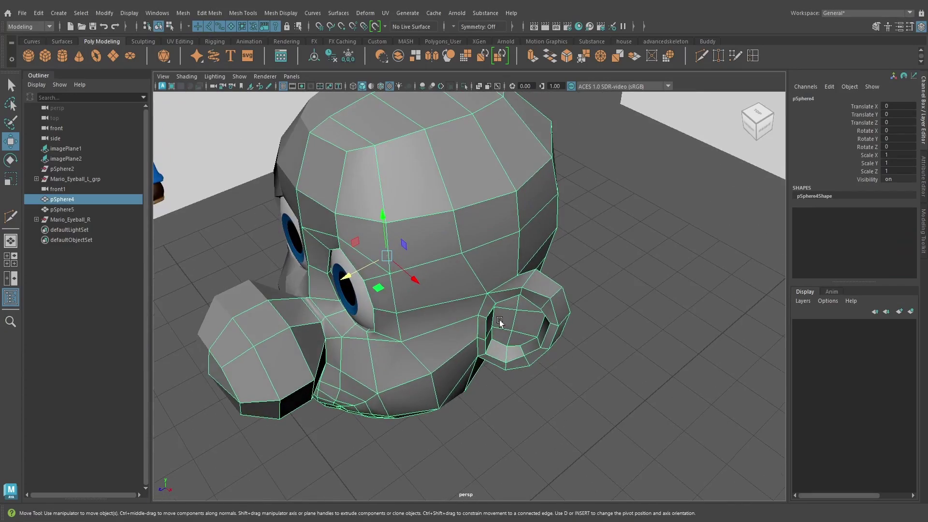
left_click(10, 297)
- Select the ear's vertices from above and compare their placement with the side reference in wireframe
left_click_drag(527, 347, 469, 343, "alt")
right_click_drag(437, 338, 390, 233)
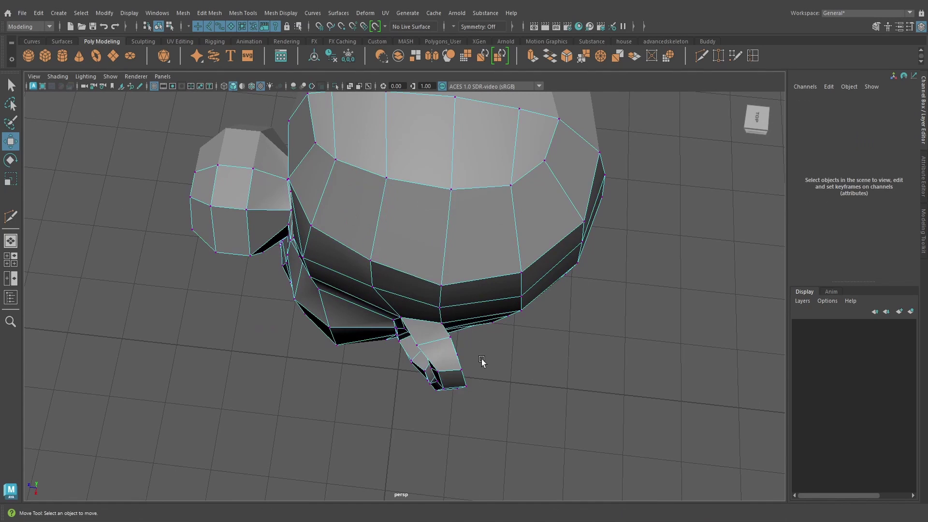
left_click_drag(483, 362, 479, 366, "alt")
left_click_drag(399, 349, 501, 262)
key("space")
key("4")
scroll(509, 299, "down", 5)
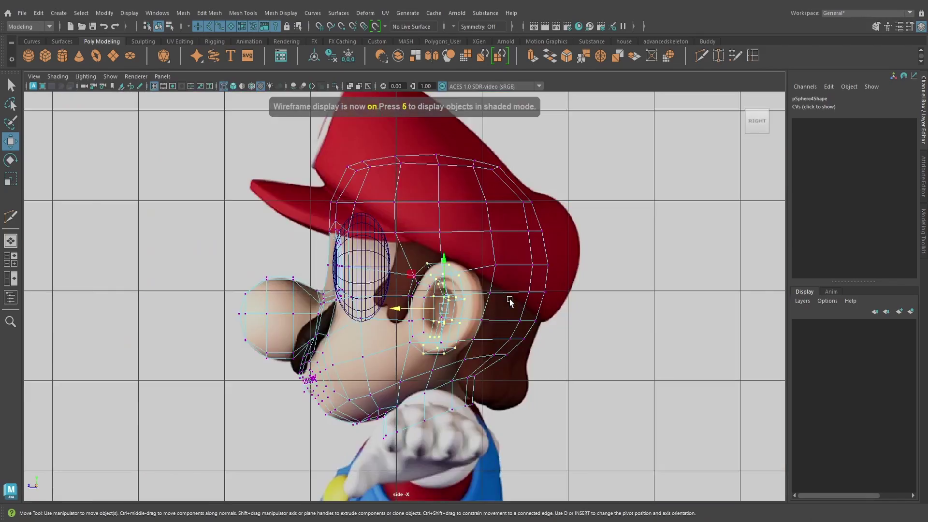
scroll(509, 299, "up", 5)
key("space")
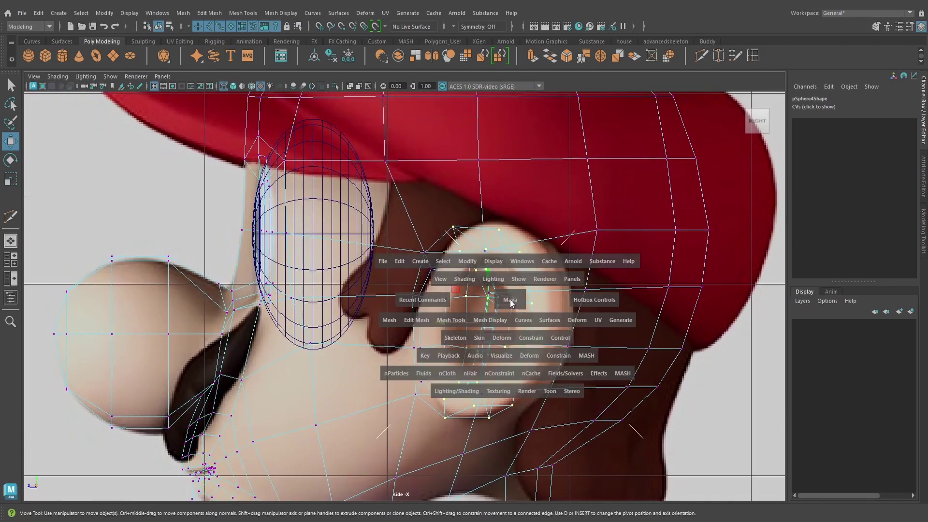
mouse_move(509, 299)
left_mouse_down()
mouse_move(485, 304)
mouse_move(506, 343)
mouse_move(502, 290)
left_mouse_up()
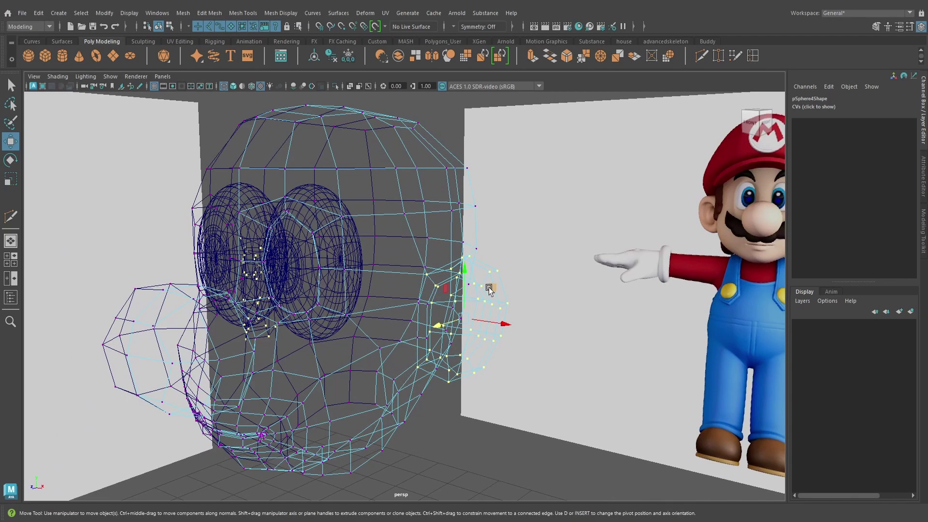
- In wireframe side view, move the selected ear vertices backward to align them with the reference ear
key("q")
key("5")
scroll(471, 307, "up", 3)
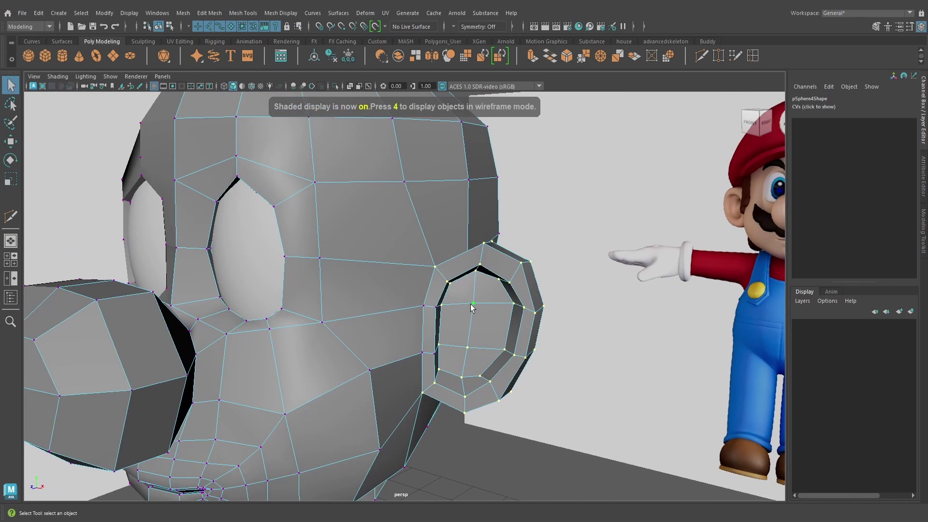
key("6")
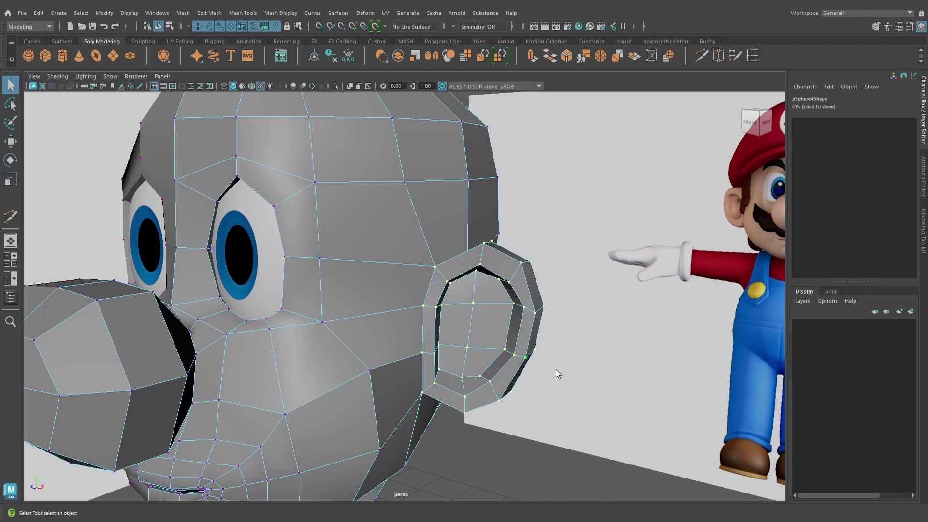
left_click_drag(556, 373, 533, 353, "alt")
key("space")
key("4")
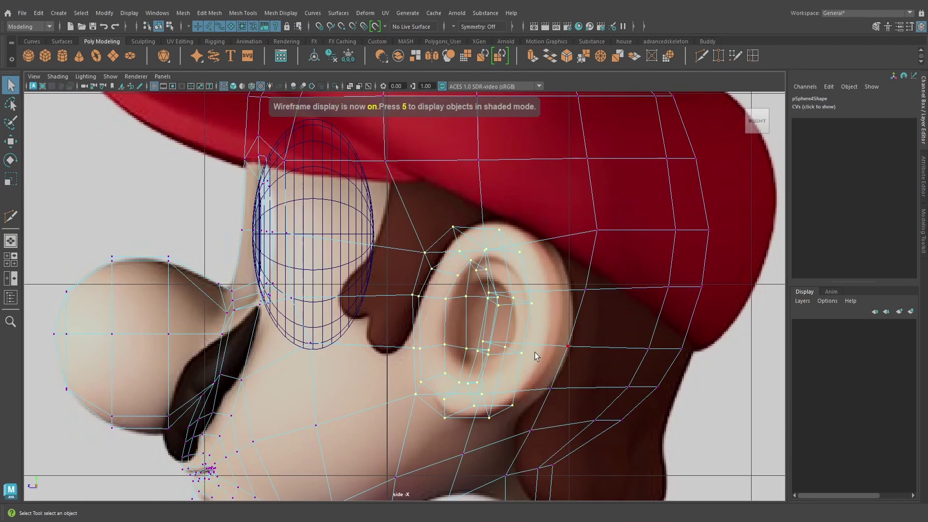
key("w")
left_click_drag(426, 326, 440, 326)
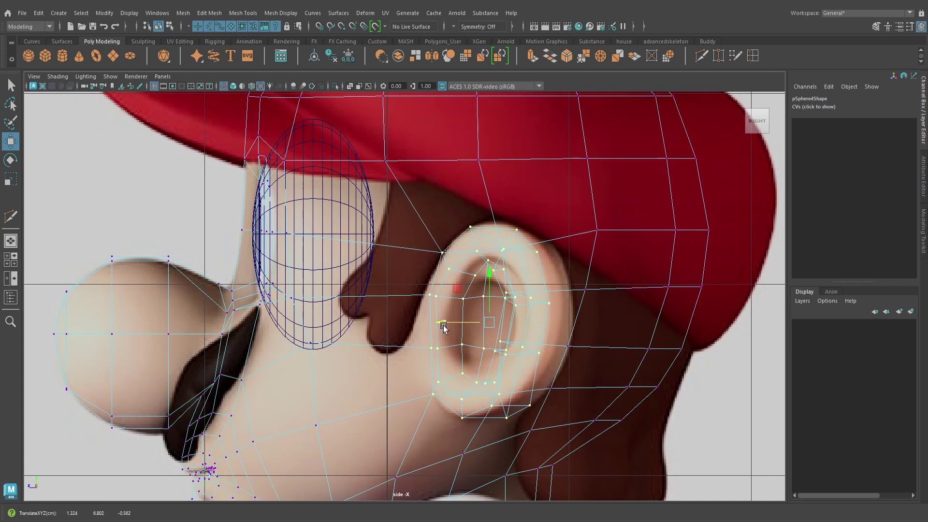
- Examine the repositioned ear and its surrounding topology in textured perspective view
key("space")
left_click_drag(495, 322, 467, 320)
key("6")
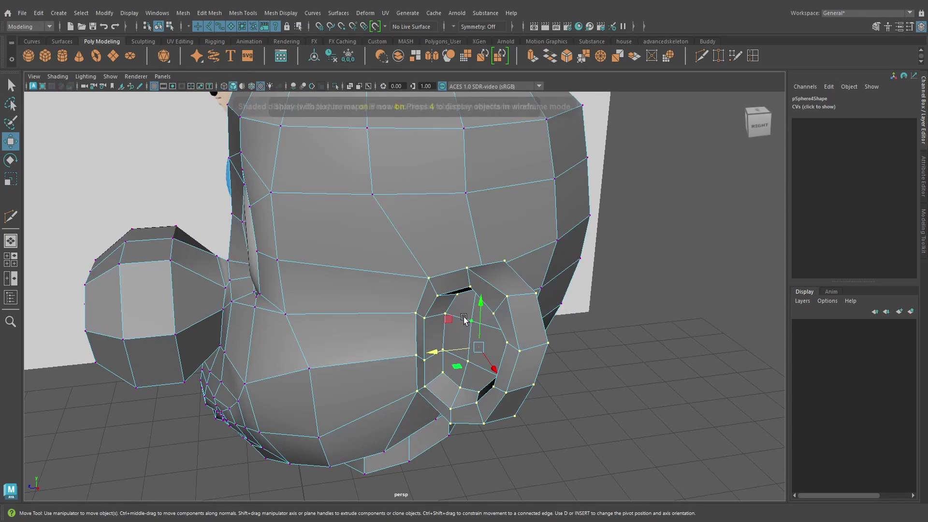
right_click_drag(466, 320, 410, 282, "alt")
left_click_drag(410, 283, 403, 265, "alt")
- Use Multi-Cut to add a vertical edge from the temple vertex down to the edge running into the ear's upper front
right_click_drag(393, 232, 394, 196)
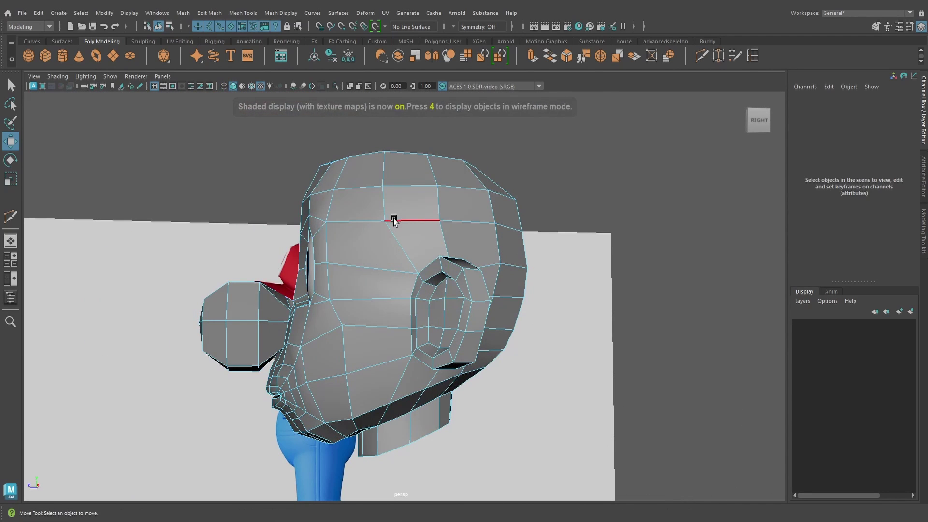
key("space")
left_click_drag(393, 218, 404, 222)
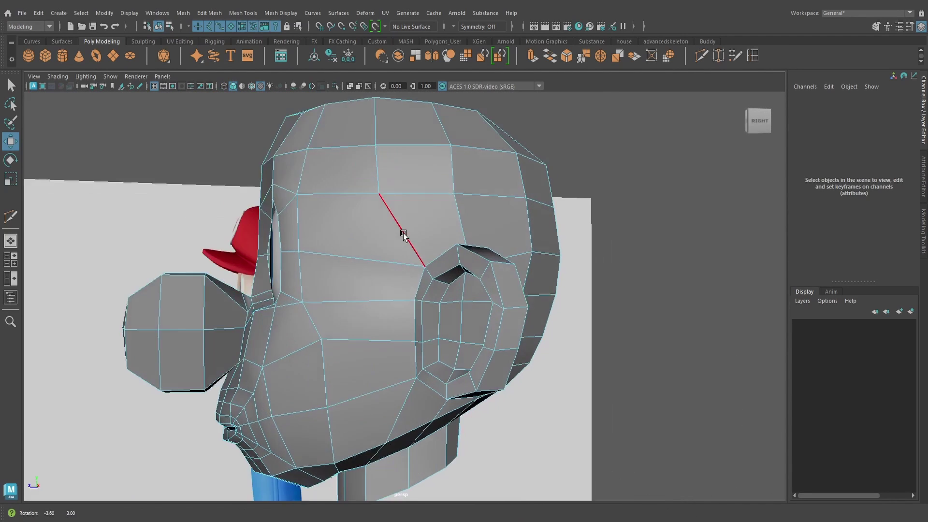
left_click(702, 56)
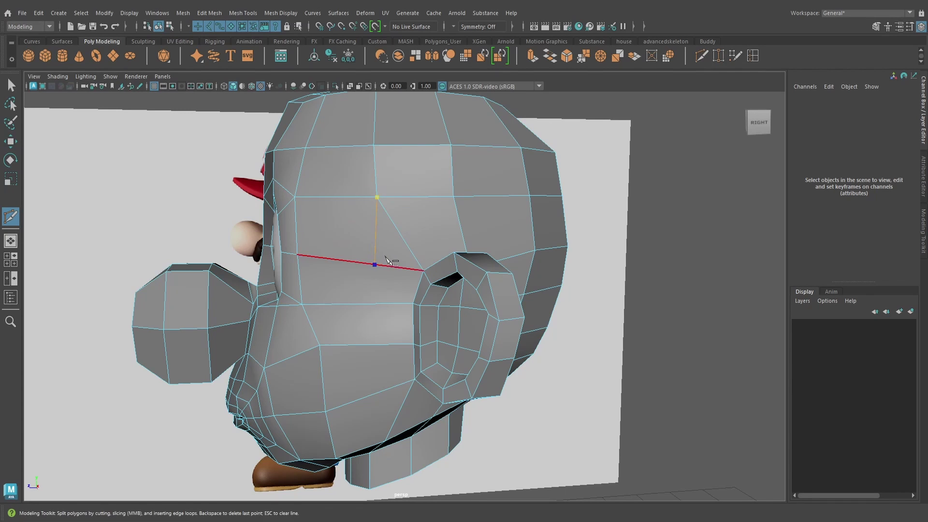
left_click(389, 261)
key("Return")
key("q")
- In wireframe side view, select the vertical column of head vertices in front of the ear and shift it slightly forward
left_click_drag(386, 184, 435, 188, "alt")
key("space")
scroll(434, 186, "down", 5)
middle_click_drag(427, 187, 426, 200, "alt")
key("4")
right_click_drag(423, 195, 386, 193)
left_click_drag(385, 173, 408, 248)
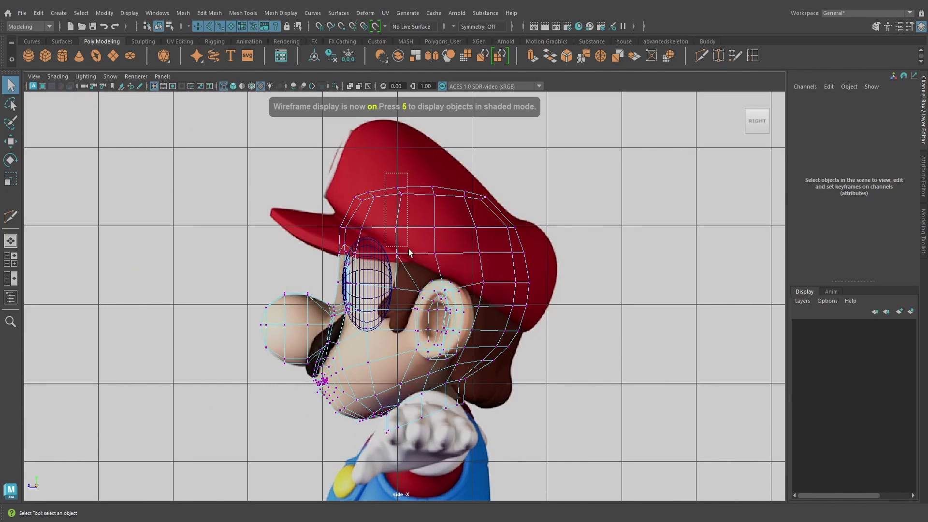
left_click_drag(406, 285, 404, 289)
key("w")
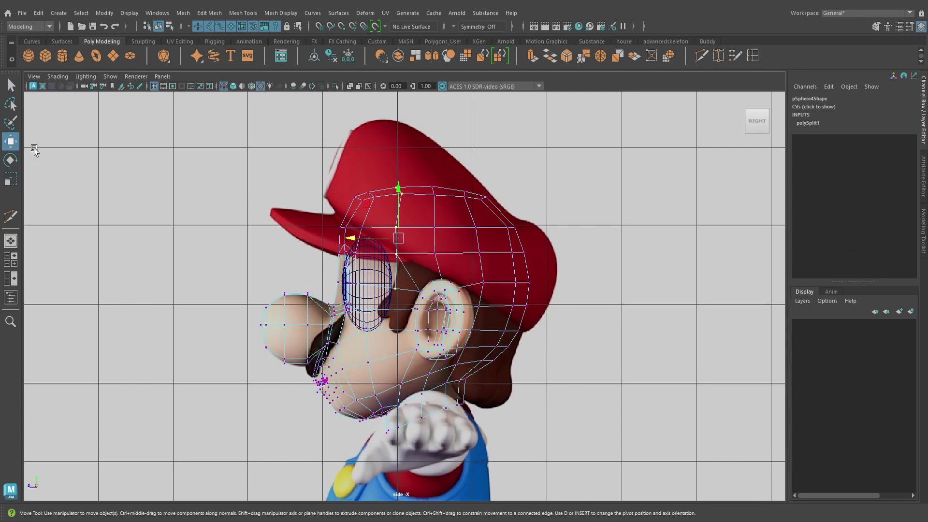
left_click(381, 239)
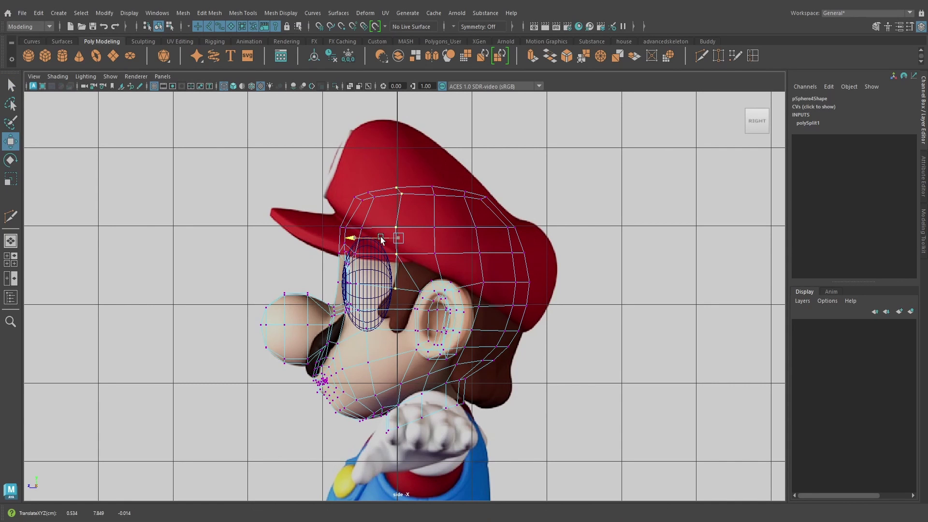
scroll(435, 242, "up", 5)
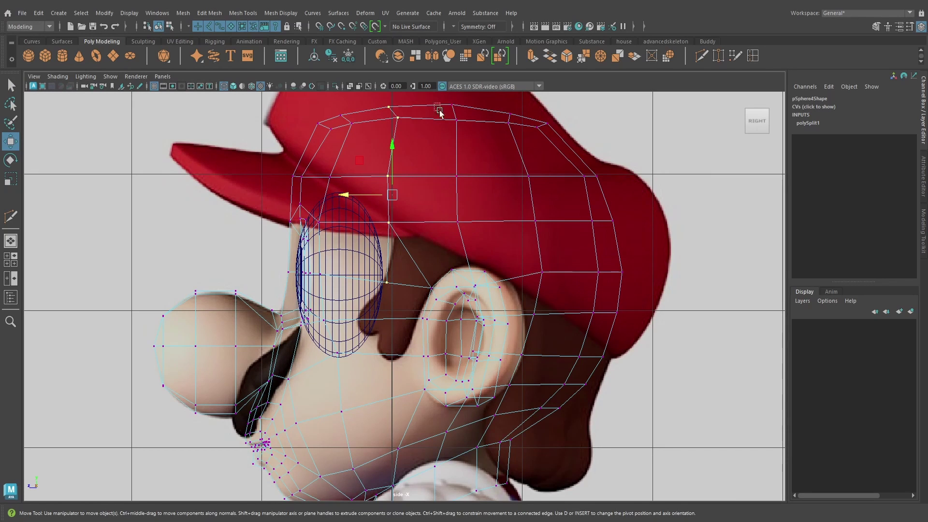
- Move the vertex column above the ear backward and straighten the upper vertices of the column in front of it
left_click_drag(437, 105, 473, 227)
left_click_drag(434, 164, 452, 167)
mouse_move(366, 107)
left_mouse_down()
mouse_move(409, 138)
mouse_move(378, 116)
left_mouse_up()
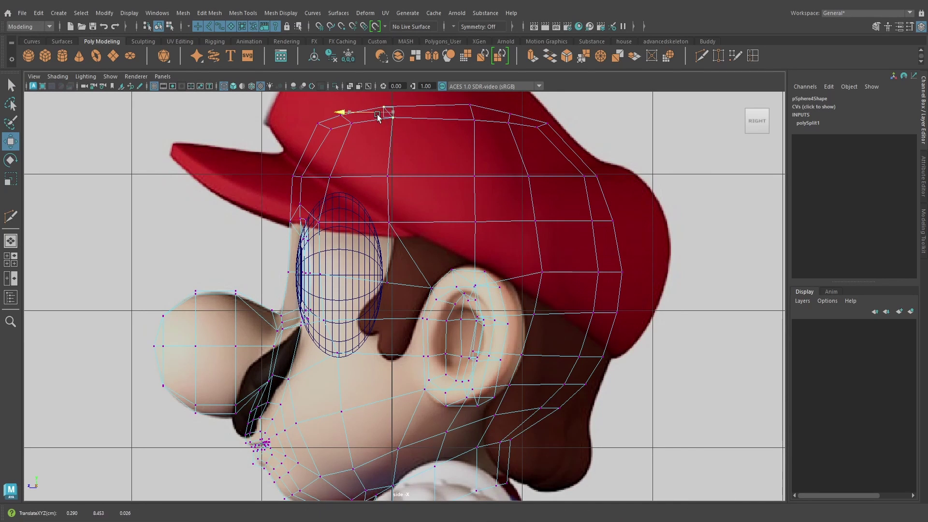
middle_click_drag(377, 116, 373, 153, "alt")
left_click_drag(382, 123, 383, 114)
middle_click_drag(437, 225, 432, 141, "alt")
left_click_drag(372, 176, 405, 166)
- In textured perspective view, delete the diagonal edge between the temple and the ear's upper front corner
key("space")
left_click_drag(397, 201, 418, 231, "alt")
key("6")
scroll(419, 232, "up", 5)
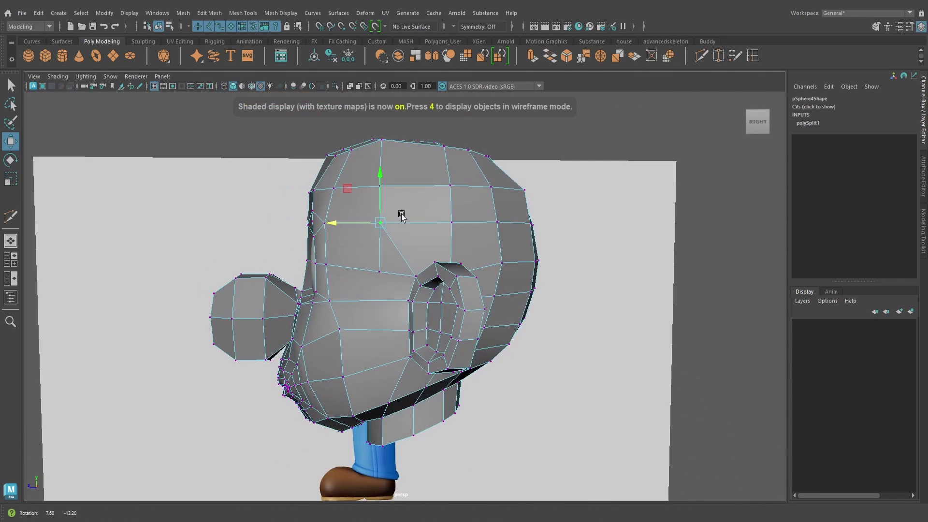
right_click_drag(421, 232, 416, 201)
left_click(394, 231)
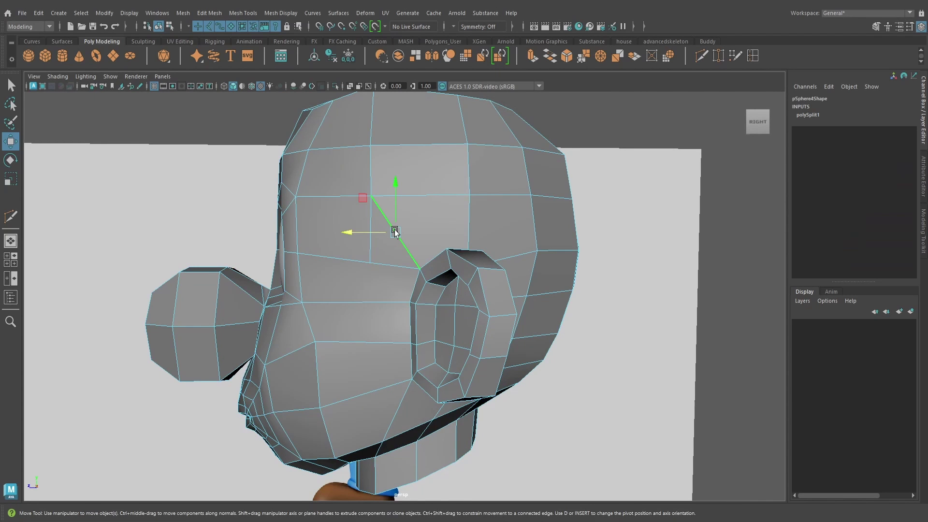
key("Delete")
- Use Multi-Cut to add a vertical line of edges from the crown down to the ear's upper front corner
scroll(394, 232, "up", 1)
scroll(393, 232, "down", 3)
left_click_drag(393, 232, 404, 261, "alt")
key("y")
key("Return")
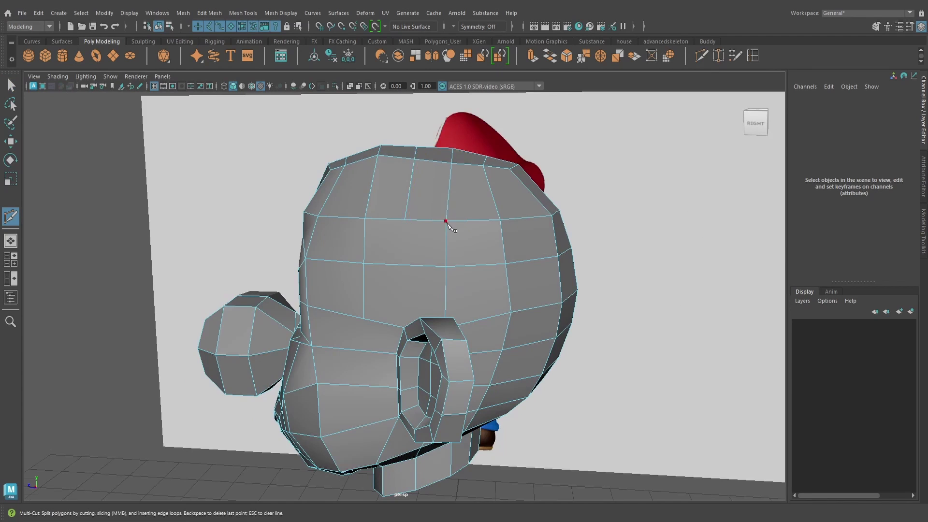
left_click_drag(451, 226, 419, 252, "alt")
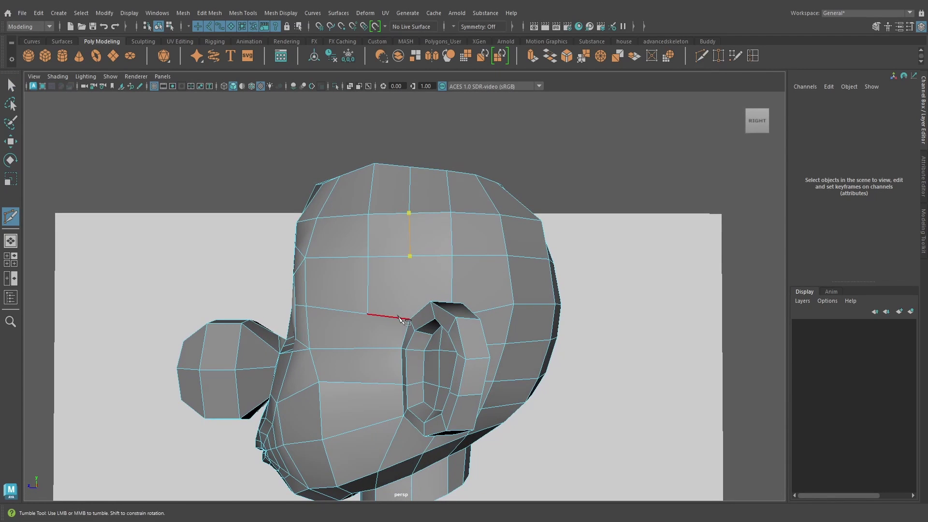
left_click(11, 85)
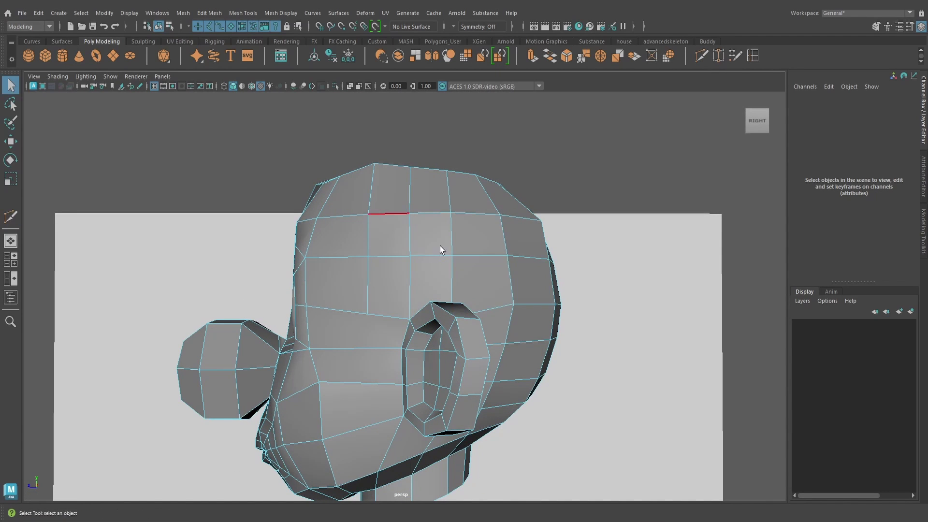
left_click_drag(439, 246, 444, 338, "alt")
key("y")
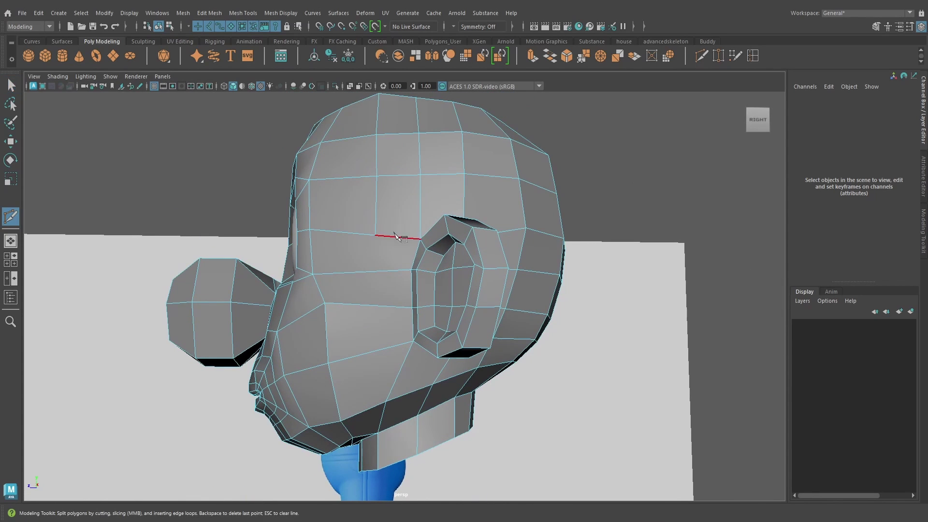
- Extend the temple's vertical edge line down across the cheek to the jaw with Multi-Cut
left_click_drag(372, 255, 378, 289, "alt")
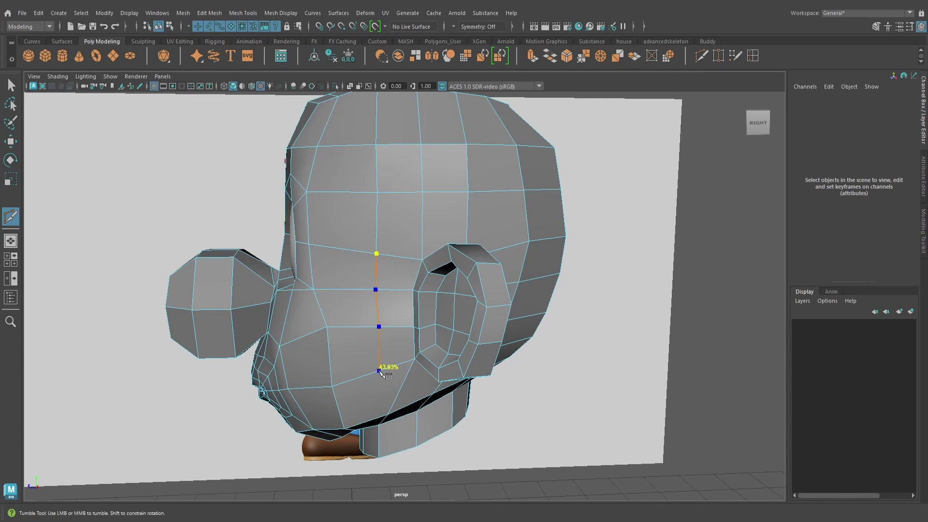
left_click(379, 371)
left_click_drag(380, 372, 375, 385, "alt")
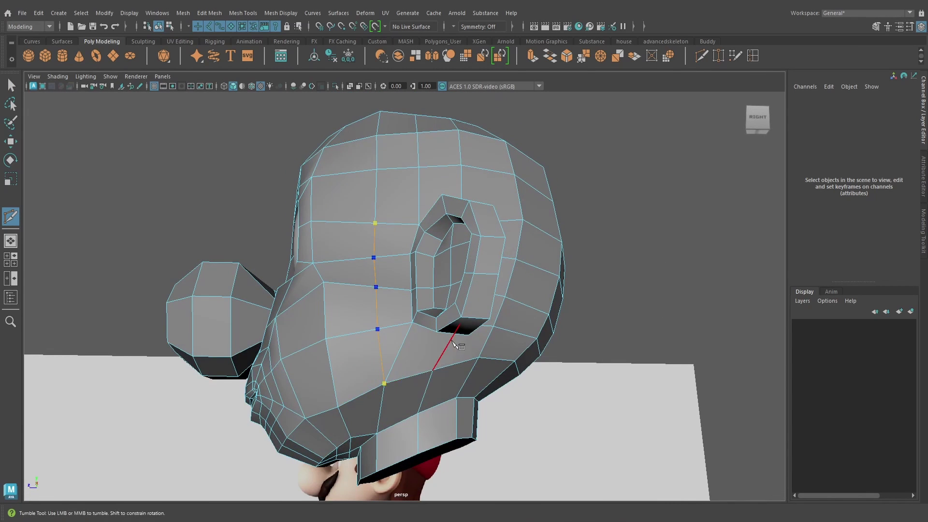
left_click_drag(405, 301, 454, 304, "alt")
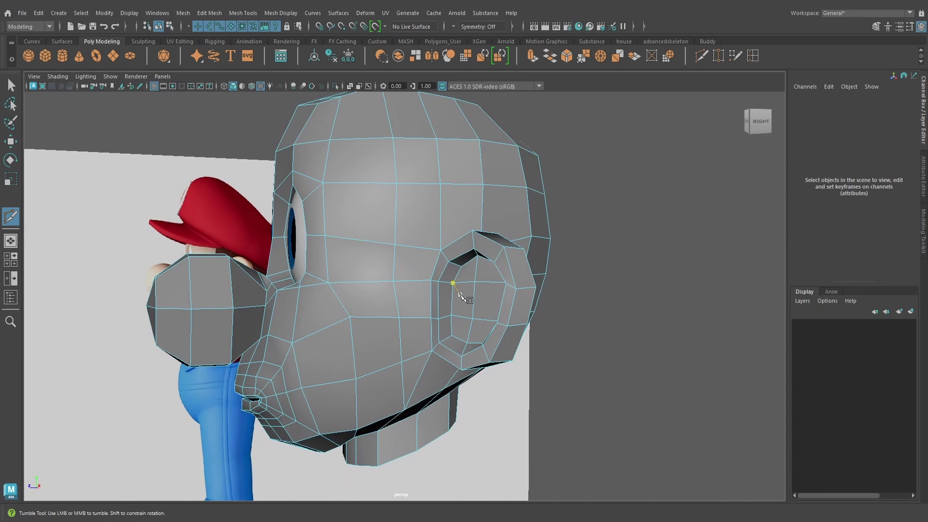
key("q")
- Return to object mode and examine the new topology around the ear in smooth preview
right_click_drag(461, 252, 486, 221)
left_click_drag(486, 221, 526, 265, "alt")
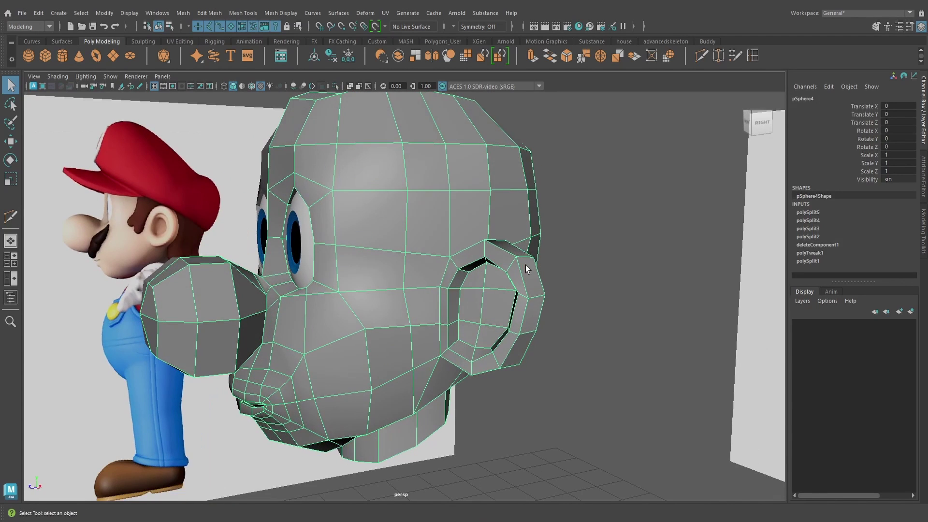
key("3")
left_click_drag(592, 264, 390, 291, "alt")
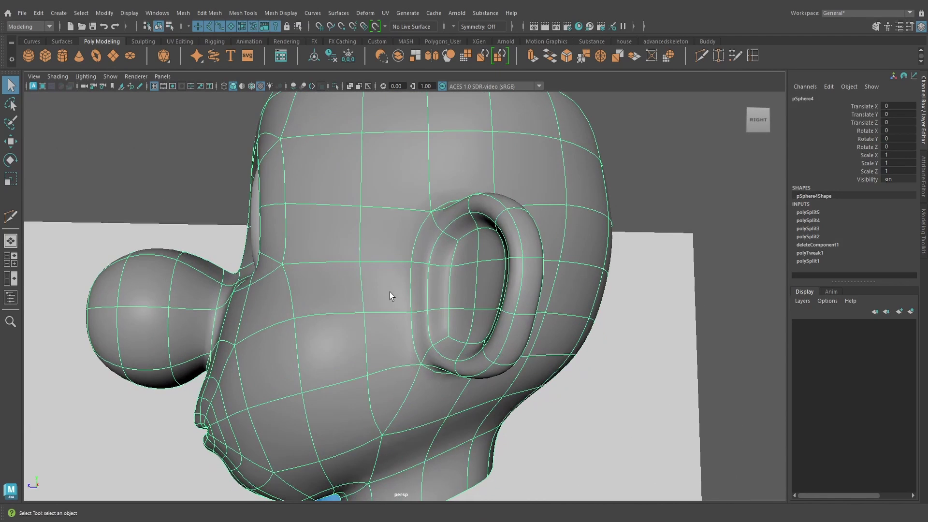
- Adjust the cheek vertex in front of the ear's lower front corner with the head unsmoothed
right_click_drag(355, 241, 322, 247)
left_click(364, 313)
left_click_drag(365, 313, 500, 398, "alt")
key("w")
left_click(448, 390)
left_click_drag(540, 380, 463, 272, "alt")
key("1")
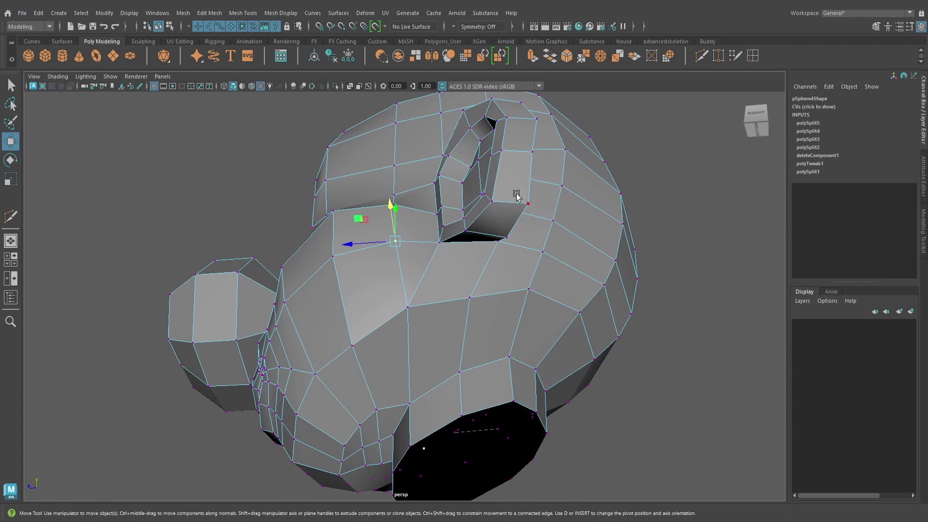
- Cut a new edge line with Multi-Cut from the ear's lower front corner down across the jaw to the neck opening
key("y")
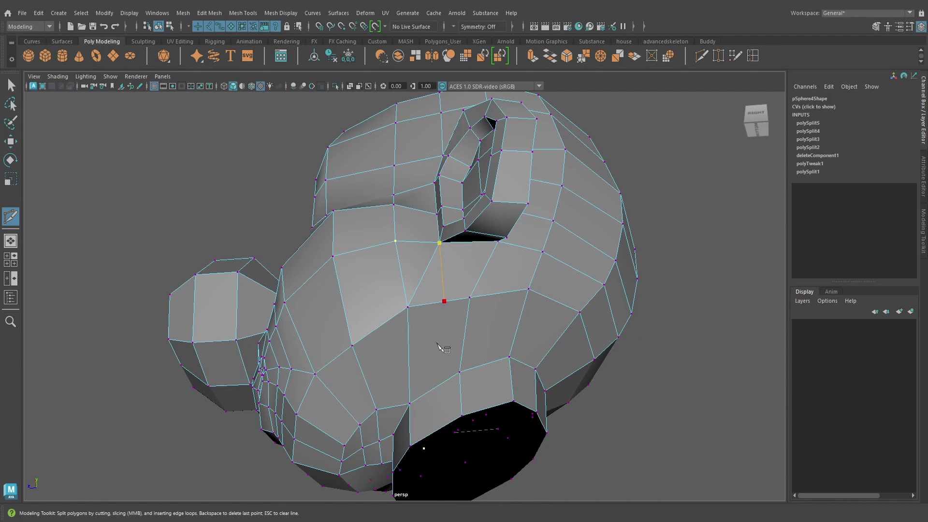
left_click(434, 387)
left_click_drag(433, 387, 473, 403, "alt")
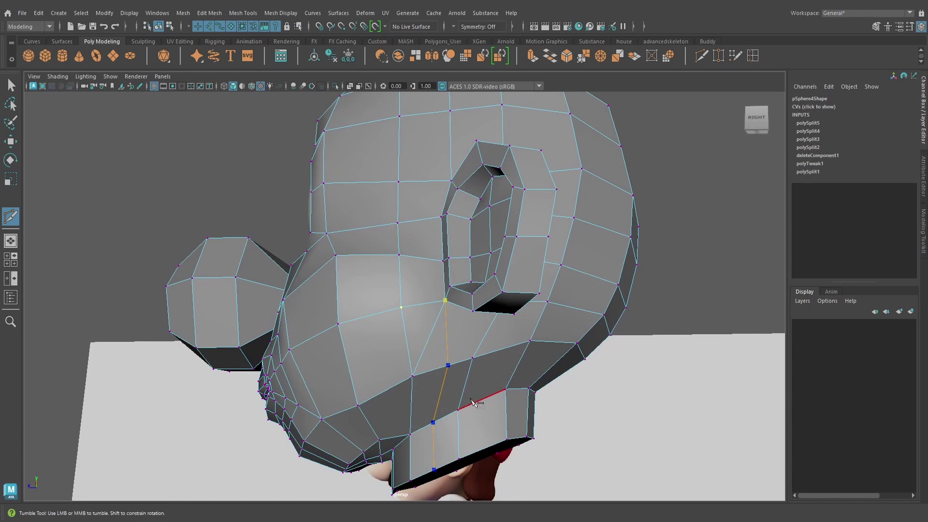
right_click(472, 399)
- Delete the diagonal edge running from the ear's lower front corner to the jaw
scroll(464, 392, "up", 3)
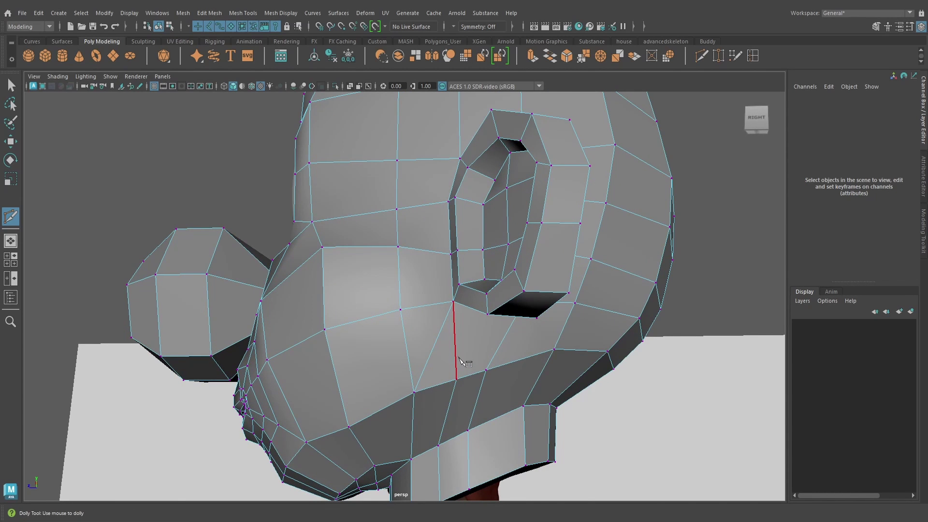
key("w")
right_click_drag(438, 341, 432, 191)
left_click(437, 330)
key("Delete")
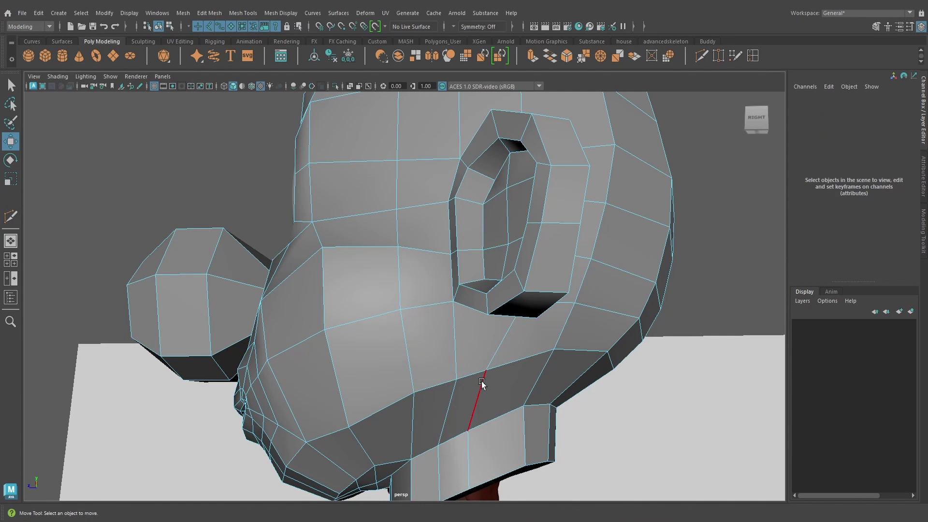
- Reposition the jaw vertex on the new edge line below the ear's lower front corner
left_click_drag(482, 382, 459, 314, "alt")
right_click_drag(459, 298, 425, 236)
left_click(396, 326)
left_click_drag(397, 327, 415, 333, "alt")
left_click_drag(418, 293, 464, 321)
left_click_drag(454, 272, 544, 279)
- In the wireframe side view, shift the ear's rear vertices slightly to follow the reference
key("space")
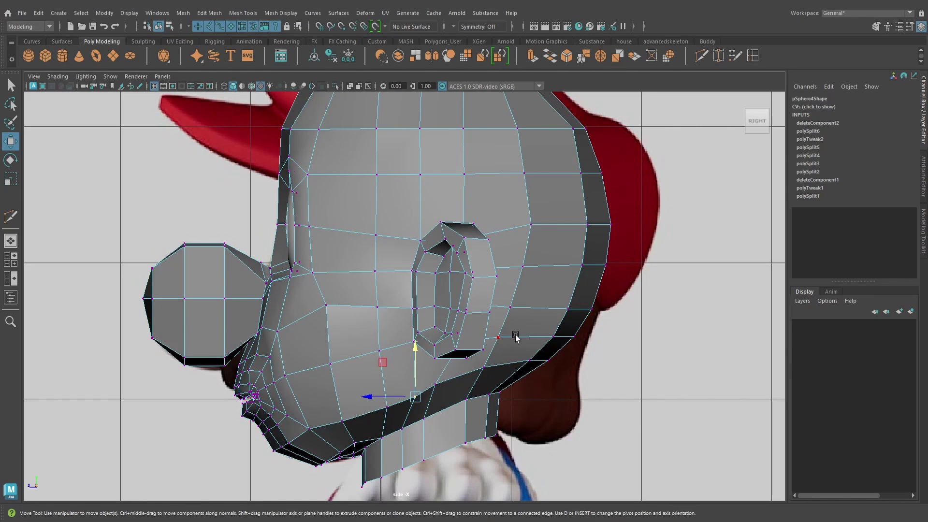
key("4")
scroll(514, 334, "down", 3)
scroll(515, 334, "up", 4)
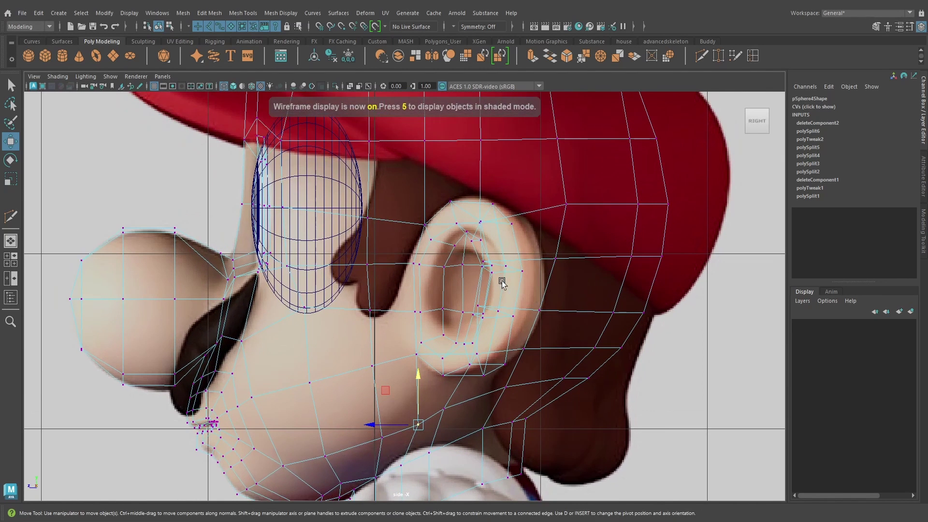
left_click_drag(478, 256, 520, 333)
left_click_drag(473, 314, 474, 313)
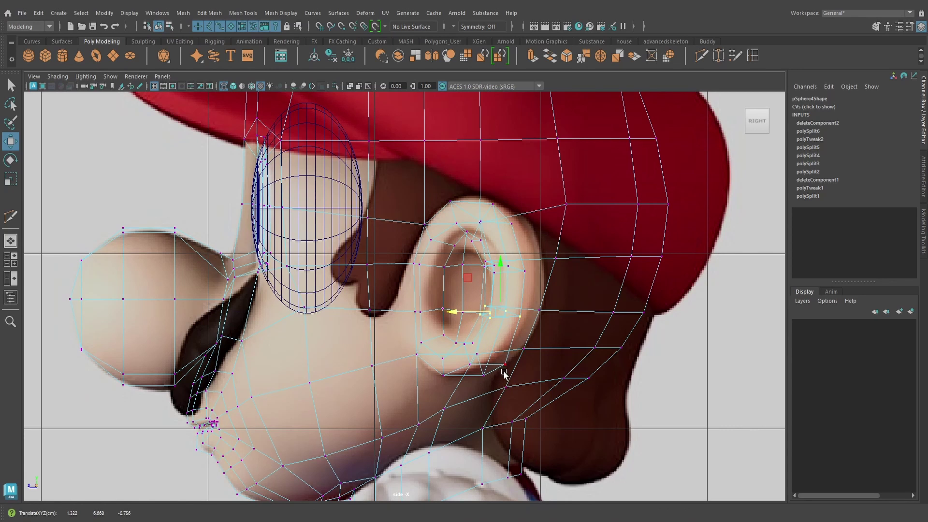
middle_click_drag(504, 371, 502, 354, "alt")
key("space")
- In textured perspective view, adjust the new edge line where it meets the neck
mouse_move(512, 314)
left_mouse_down()
mouse_move(510, 286)
mouse_move(492, 323)
mouse_move(544, 300)
mouse_move(518, 302)
mouse_move(501, 371)
mouse_move(414, 378)
mouse_move(594, 430)
mouse_move(489, 386)
mouse_move(515, 381)
left_mouse_up()
key("6")
right_click_drag(466, 300, 510, 216)
left_click_drag(527, 334, 474, 333, "alt")
key("1")
right_click_drag(481, 232, 441, 347)
left_click(441, 348)
left_click_drag(441, 348, 445, 306)
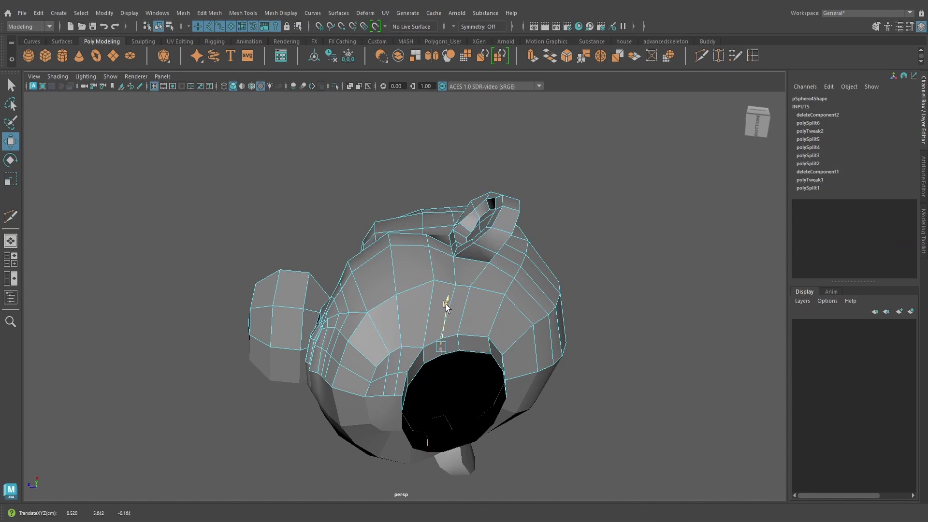
- Nudge the jaw vertex directly under the ear's front corner to even out the surface
right_click_drag(473, 271, 450, 236)
left_click(457, 284)
left_click_drag(460, 251, 461, 246)
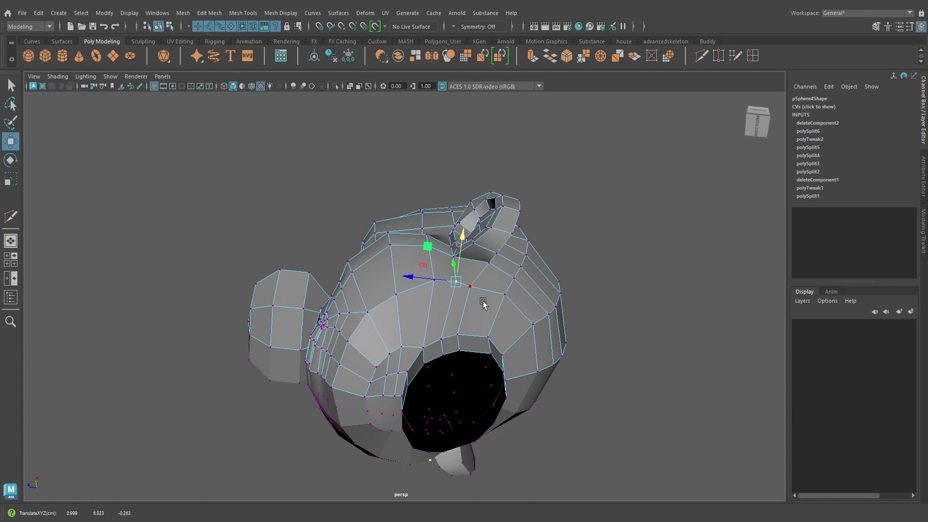
right_click_drag(482, 301, 526, 295, "alt")
mouse_move(526, 295)
left_mouse_down("alt")
mouse_move(526, 321)
mouse_move(531, 280)
left_mouse_up("alt")
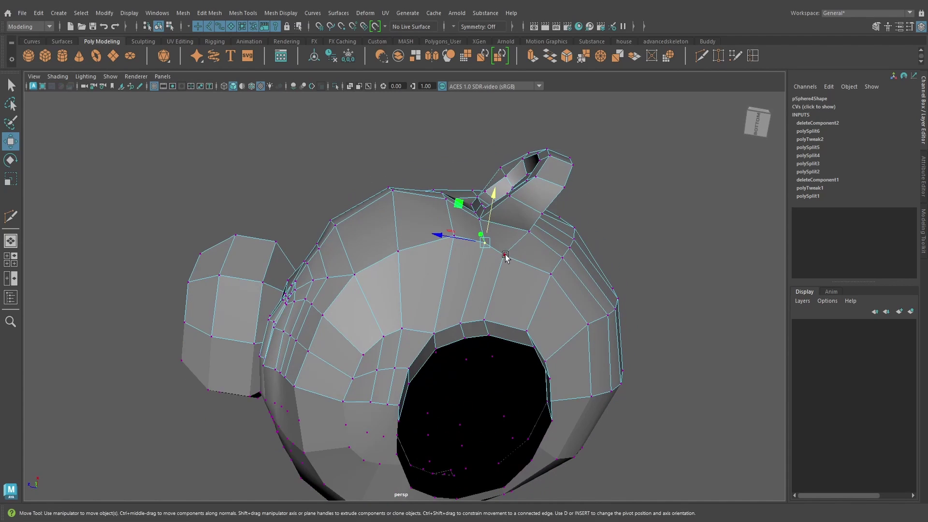
left_click_drag(512, 242, 572, 261, "alt")
- Switch the head to smooth preview in object mode and delete its construction history
right_click_drag(573, 261, 480, 277, "alt")
key("3")
right_click_drag(456, 232, 503, 217)
right_click_drag(495, 277, 505, 333, "alt")
left_click(505, 338)
left_click_drag(506, 338, 476, 361, "alt")
left_click(448, 354)
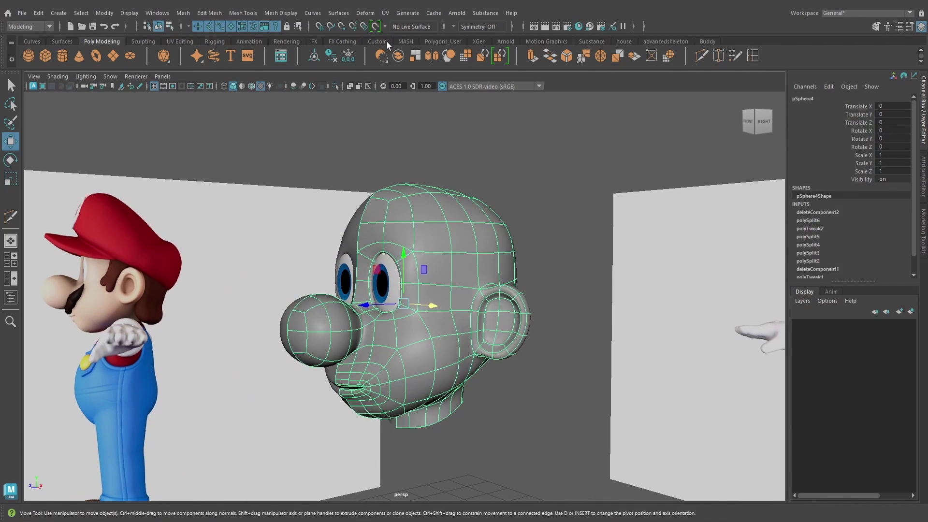
left_click(331, 56)
- Examine the smoothed head's proportions and ears from several angles beside the Mario reference images
scroll(453, 325, "down", 2)
scroll(500, 382, "down", 3)
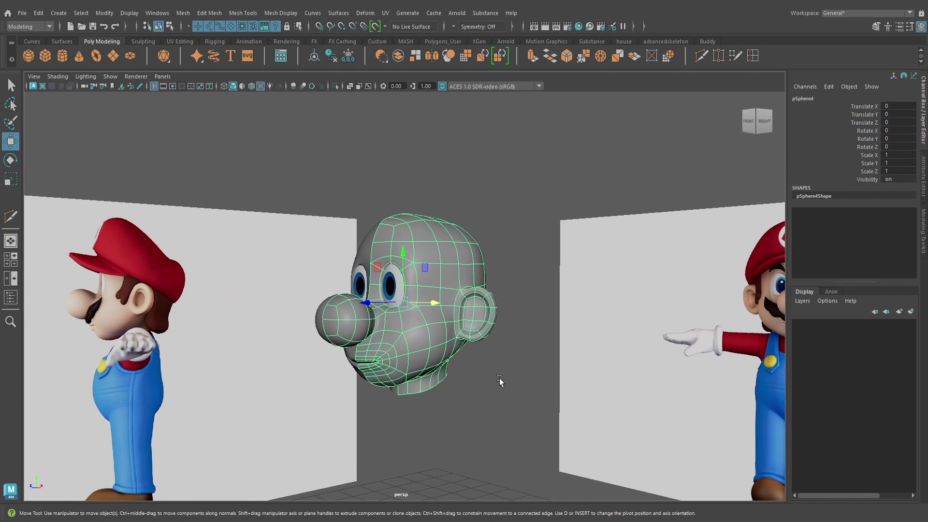
left_click(499, 380)
mouse_move(499, 381)
left_mouse_down("alt")
mouse_move(480, 392)
mouse_move(494, 389)
mouse_move(487, 372)
mouse_move(445, 372)
mouse_move(498, 391)
left_mouse_up("alt")
left_click(445, 355)
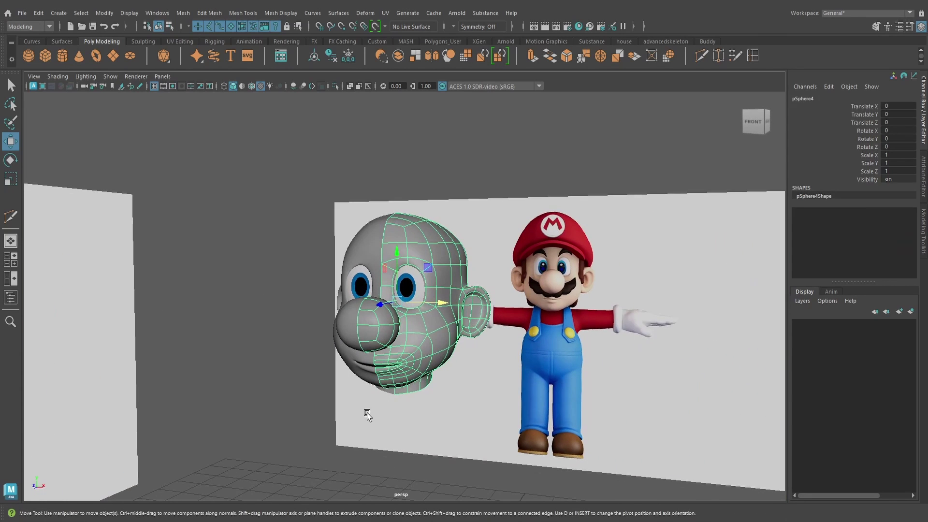
left_click(307, 414)
left_click_drag(395, 402, 454, 400, "alt")
key("q")
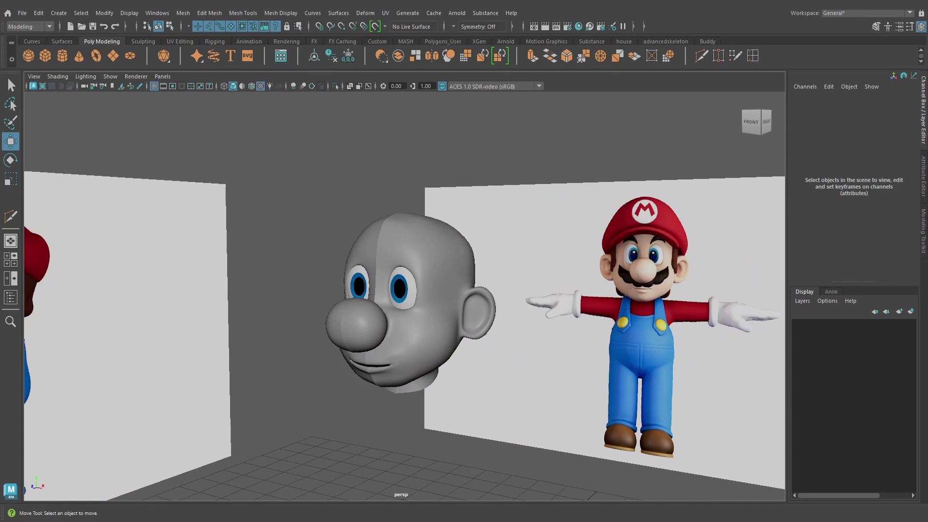
left_click_drag(504, 445, 514, 340, "alt")
- With the head unsmoothed, shift the vertices of the second jaw-to-neck edge line toward the back of the head
left_click(385, 334)
scroll(390, 349, "up", 5)
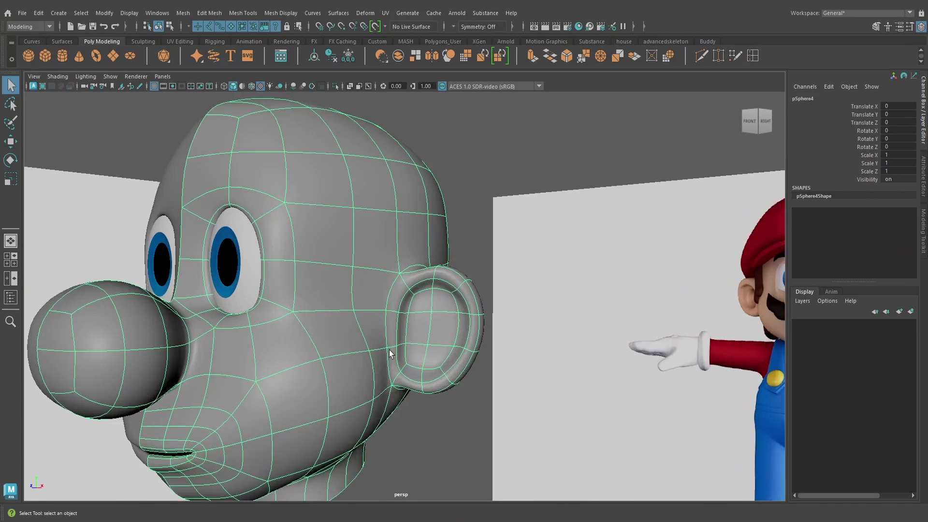
key("1")
left_click_drag(416, 325, 375, 304, "alt")
right_click_drag(374, 232, 346, 237)
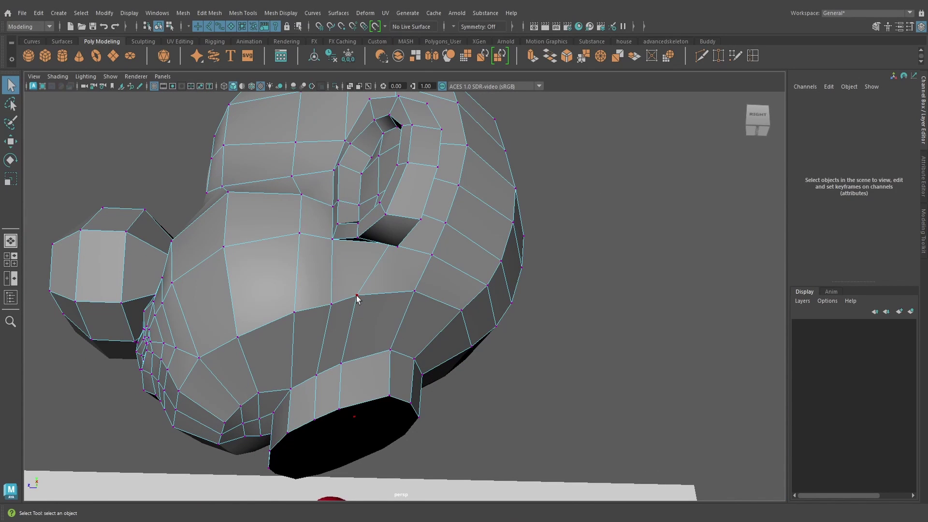
left_click(356, 295)
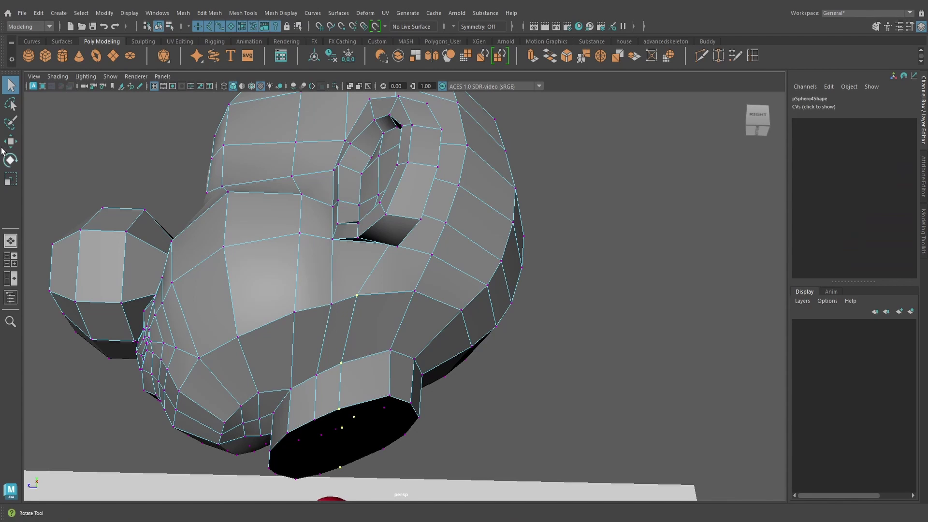
left_click(10, 141)
left_click_drag(305, 352, 316, 352)
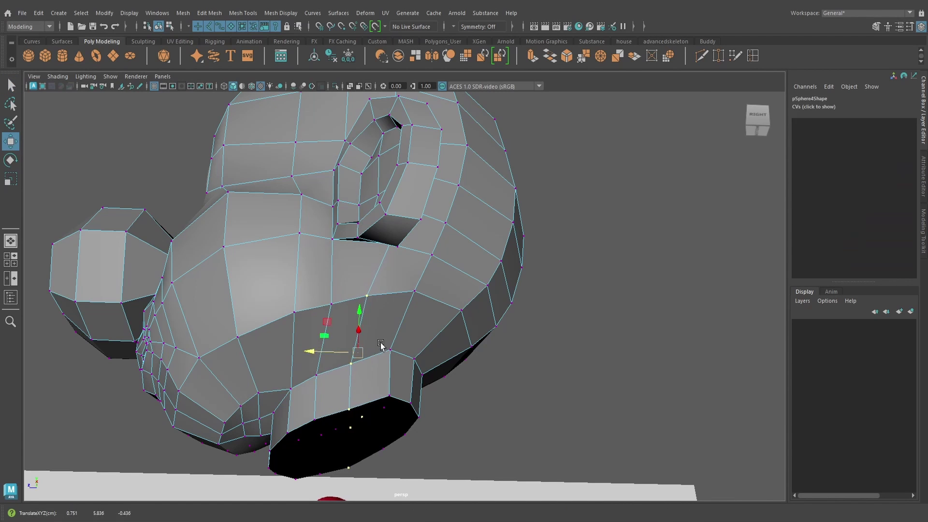
- Adjust the jaw vertex underneath the rear part of the ear
mouse_move(381, 344)
left_mouse_down("alt")
mouse_move(393, 325)
mouse_move(396, 338)
left_mouse_up("alt")
left_click(555, 385)
left_click_drag(401, 380, 394, 338, "alt")
left_click_drag(344, 323, 355, 288, "alt")
left_click(369, 365)
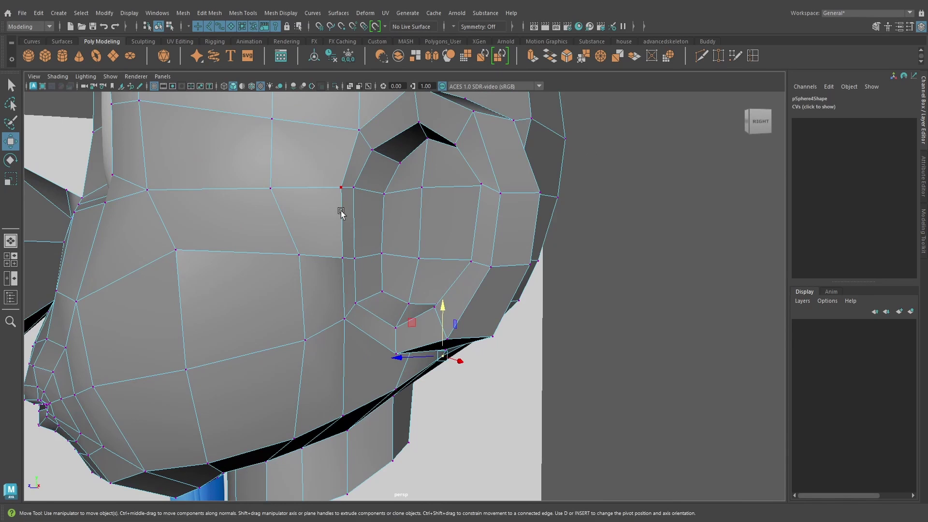
- Nudge the column of vertices where the front of the ear joins the cheek
key("q")
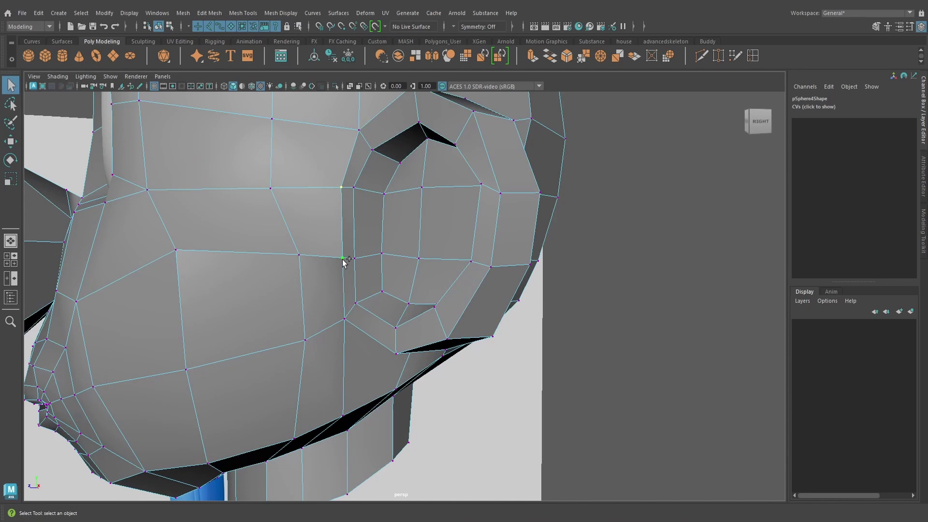
left_click_drag(345, 282, 411, 472, "alt")
key("w")
left_click_drag(357, 445, 355, 446)
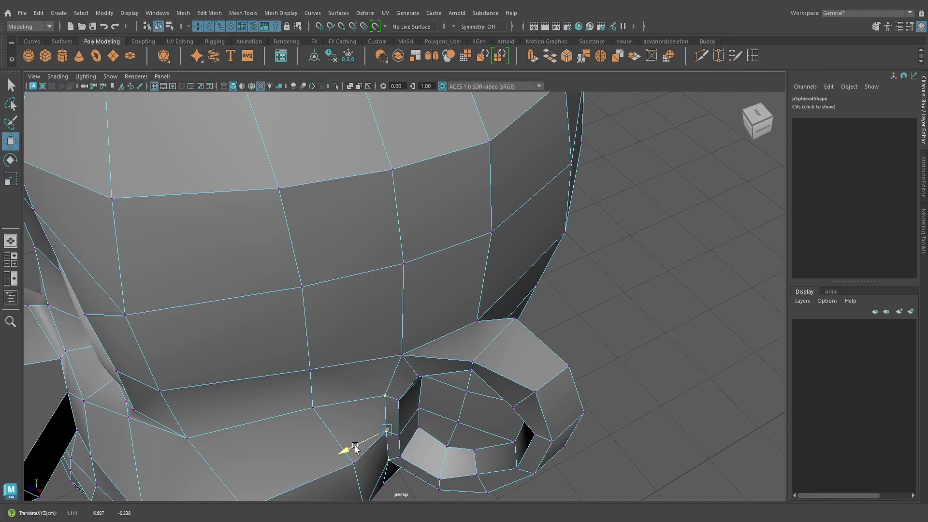
- Fine-tune the upper vertex of the ear's front join with the cheek
left_click_drag(406, 468, 355, 301)
middle_click_drag(356, 302, 372, 333, "alt")
left_click(634, 302)
left_click_drag(360, 313, 365, 369, "alt")
left_click(370, 397)
left_click_drag(421, 401, 304, 283, "alt")
left_click(400, 454)
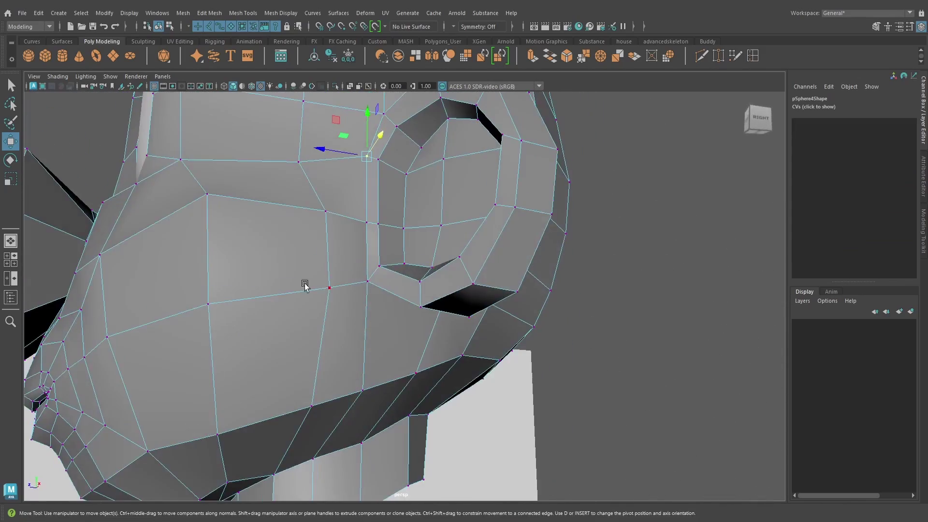
- Return to object mode and examine the adjusted ear and cheek in smooth preview
right_click_drag(305, 232, 330, 226)
left_click_drag(317, 353, 347, 358, "alt")
key("3")
key("q")
left_click(510, 224)
right_click_drag(347, 358, 479, 244, "alt")
left_click(425, 241)
middle_click_drag(479, 244, 461, 330, "alt")
- With the head unsmoothed, use Multi-Cut to add short edges from the inner ear's upper corners to its central faces
key("1")
left_click_drag(461, 331, 541, 324, "alt")
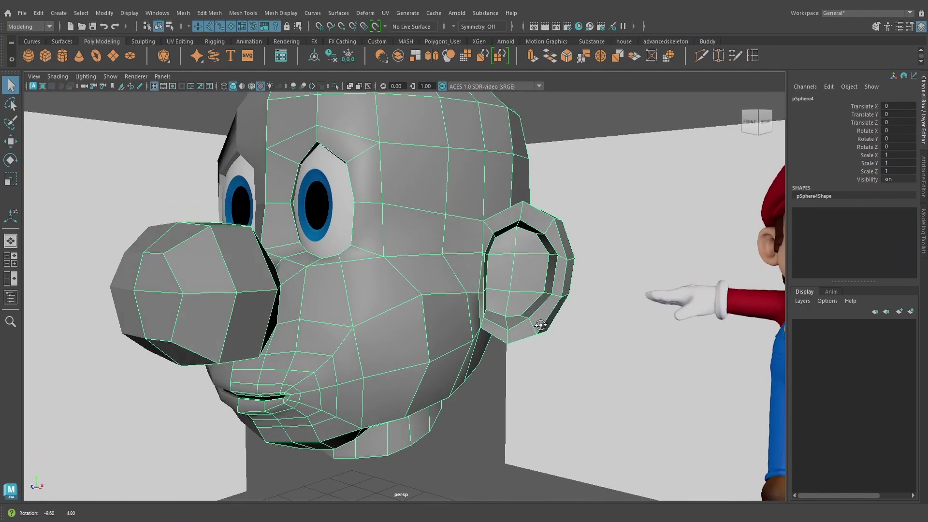
middle_click_drag(541, 324, 501, 329, "alt")
right_click_drag(500, 327, 622, 146, "alt")
left_click(701, 56)
left_click_drag(507, 246, 509, 258, "alt")
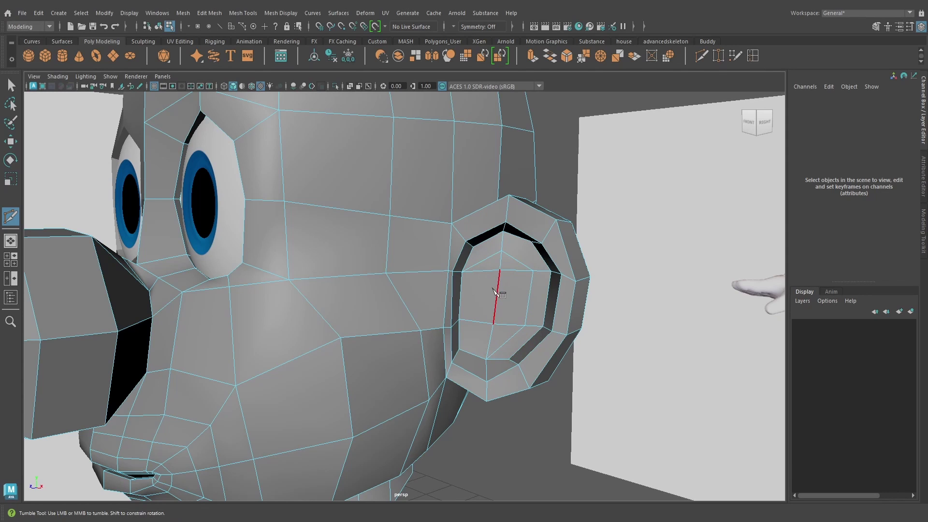
key("w")
scroll(492, 289, "up", 3)
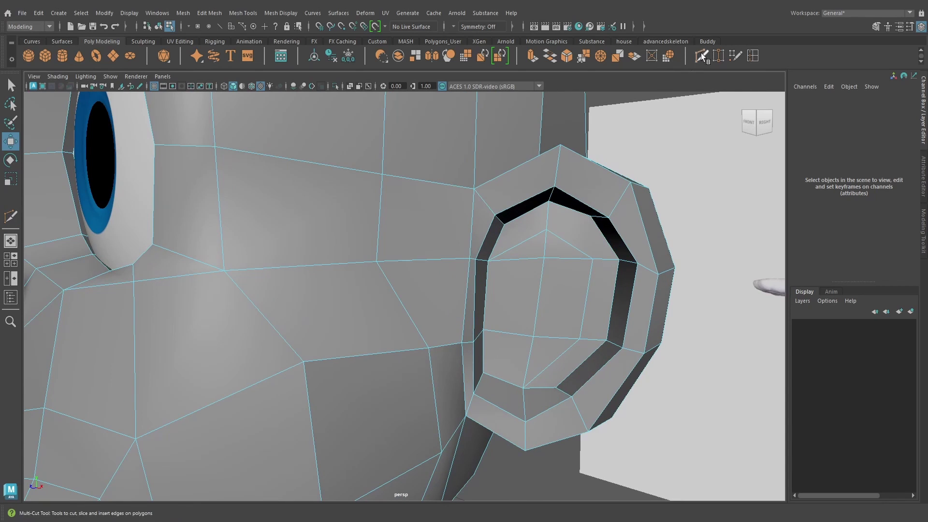
left_click(701, 56)
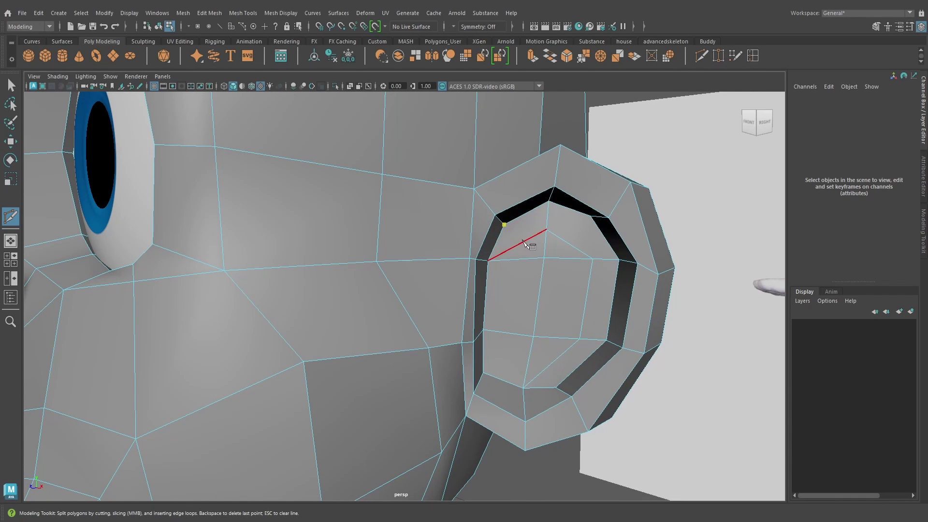
left_click(519, 245)
left_click_drag(600, 237, 589, 228, "alt")
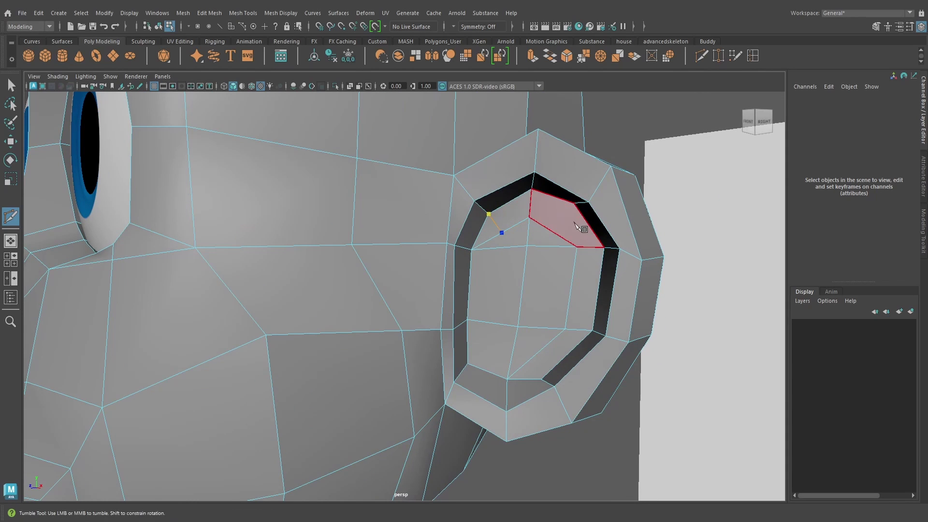
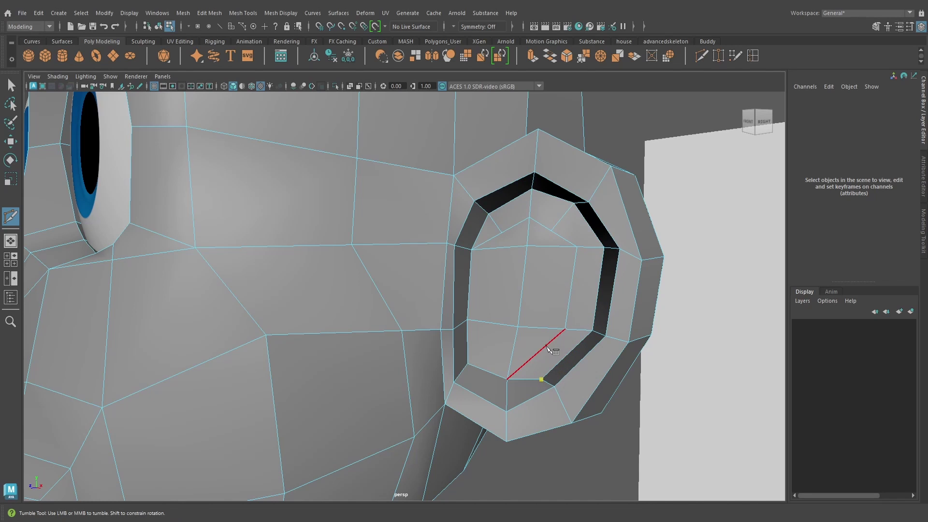
- Add a short Multi-Cut edge at the inner ear's lower rear corner
mouse_move(551, 330)
left_mouse_down("alt")
mouse_move(560, 341)
mouse_move(553, 321)
left_mouse_up("alt")
scroll(559, 344, "down", 3)
key("w")
scroll(502, 295, "up", 1)
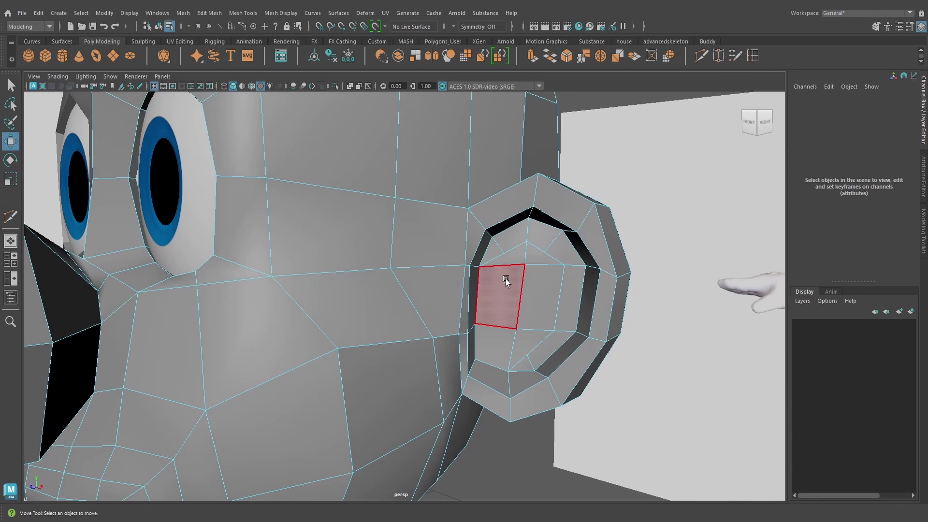
- Select the central faces of the inner ear and check the selection in wireframe and textured display
key("q")
right_click_drag(509, 232, 509, 259)
left_click(538, 260)
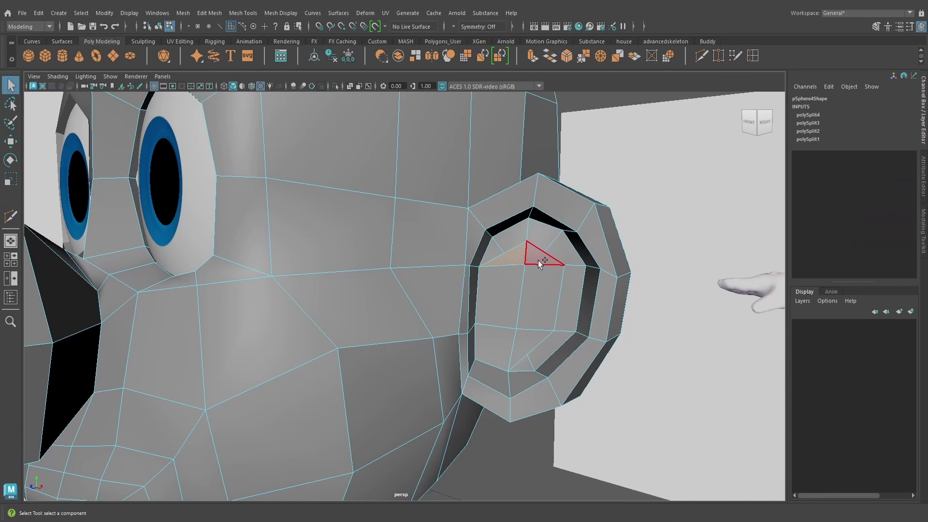
scroll(528, 332, "down", 4)
left_click_drag(529, 333, 418, 304, "alt")
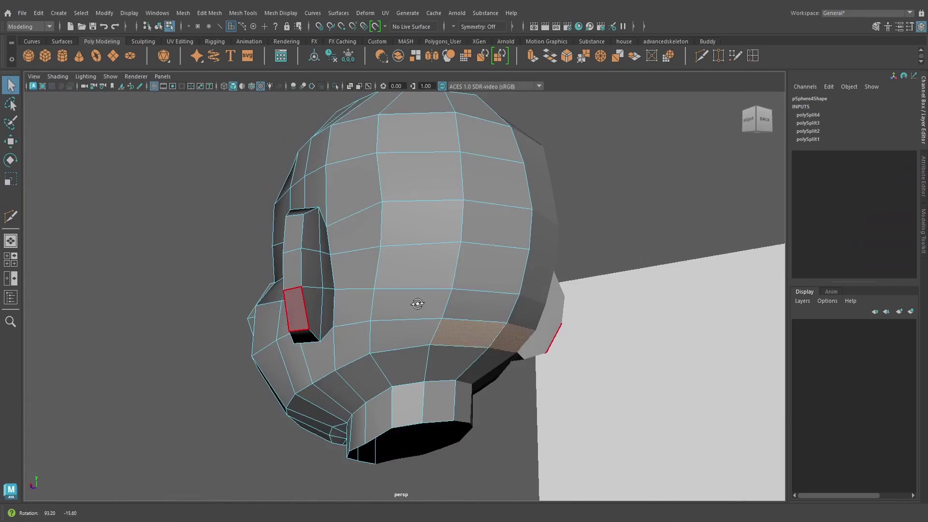
mouse_move(626, 362)
left_mouse_down("alt")
mouse_move(599, 201)
mouse_move(636, 234)
mouse_move(537, 268)
mouse_move(512, 263)
mouse_move(549, 280)
left_mouse_up("alt")
key("4")
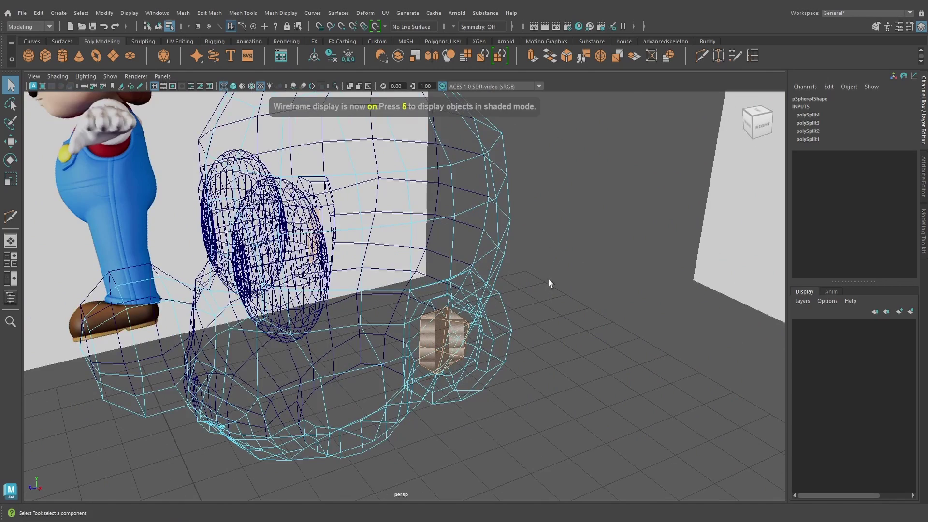
key("6")
scroll(549, 277, "up", 4)
left_click_drag(488, 282, 558, 276, "alt")
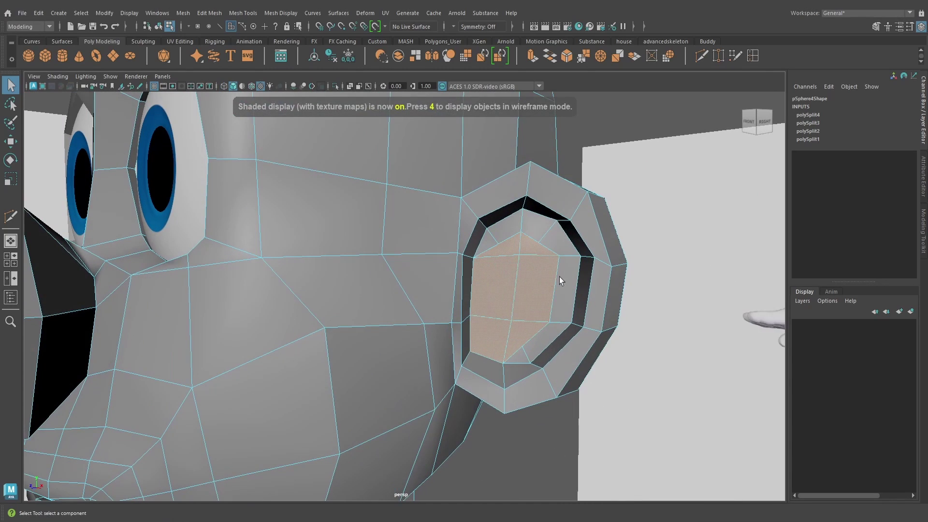
- Extrude the selected inner-ear faces to form a recess and view the ear in smooth preview
left_click(532, 56)
left_click_drag(535, 123, 443, 319, "alt")
left_click_drag(526, 303, 496, 261, "alt")
scroll(334, 342, "down", 4)
left_click(496, 261)
key("3")
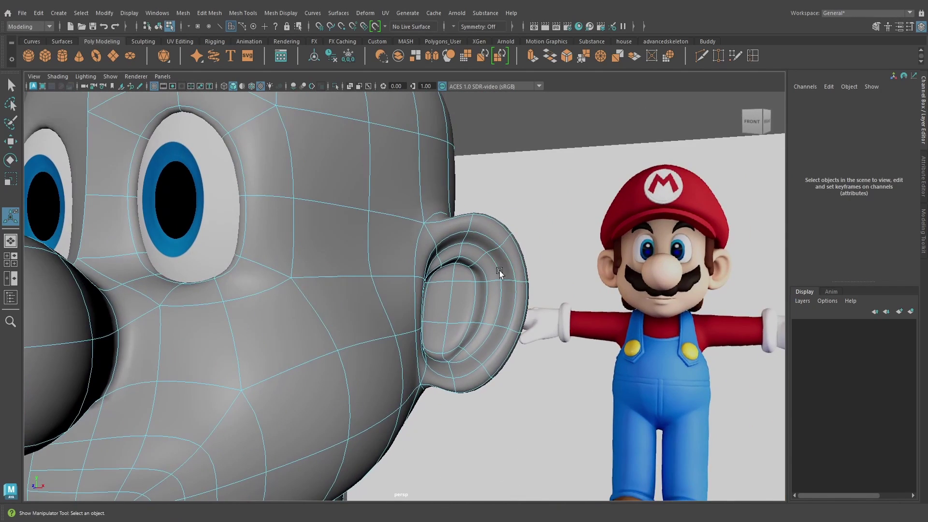
- With the head unsmoothed, move the short upper wall edges of the inner-ear recess outward to round its outline
key("1")
scroll(498, 271, "up", 3)
left_click_drag(497, 269, 474, 253, "alt")
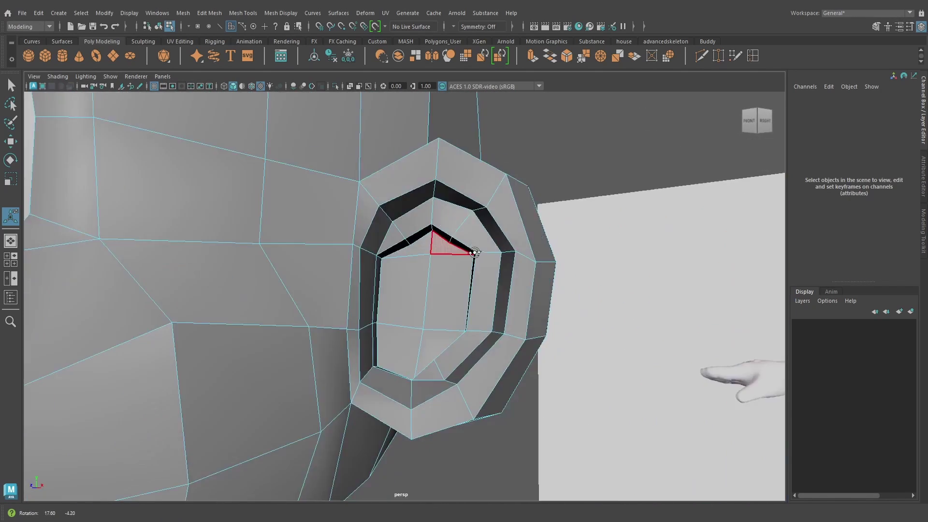
scroll(464, 245, "up", 2)
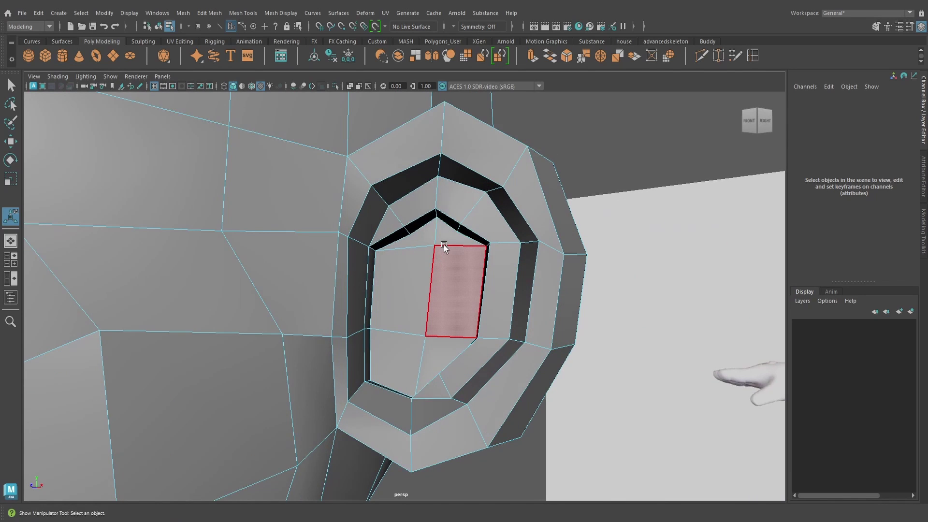
right_click_drag(408, 231, 406, 235)
left_click(406, 234)
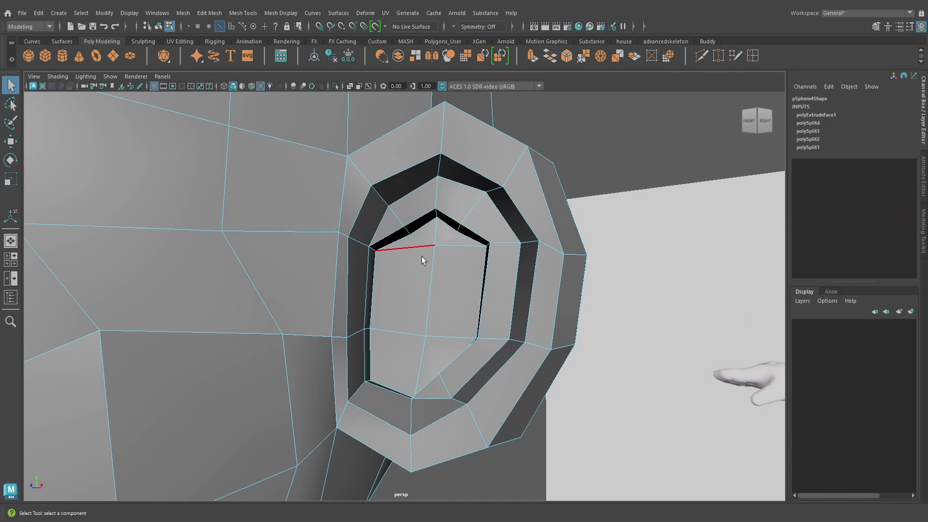
key("w")
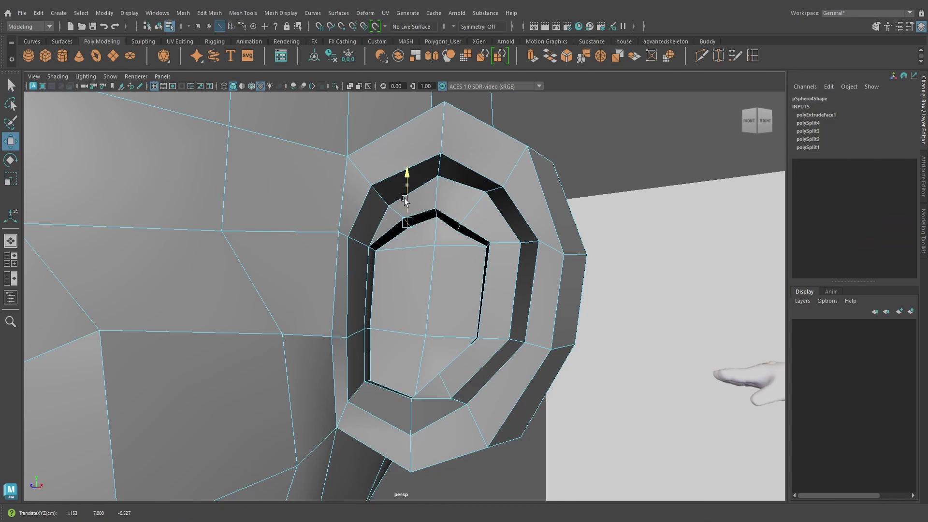
left_click(459, 227)
left_click_drag(460, 210, 486, 220)
- Adjust the wall edge at the recess's lower rear corner to round it, and view the whole head in smooth preview
mouse_move(503, 348)
left_mouse_down("alt")
mouse_move(502, 384)
mouse_move(488, 359)
left_mouse_up("alt")
left_click(486, 396)
mouse_move(524, 367)
left_mouse_down("alt")
mouse_move(530, 377)
mouse_move(515, 371)
left_mouse_up("alt")
left_click_drag(412, 397, 483, 404)
right_click_drag(483, 403, 488, 323, "alt")
key("3")
right_click_drag(468, 232, 514, 214)
right_click_drag(488, 309, 439, 337, "alt")
left_click_drag(438, 337, 435, 334, "alt")
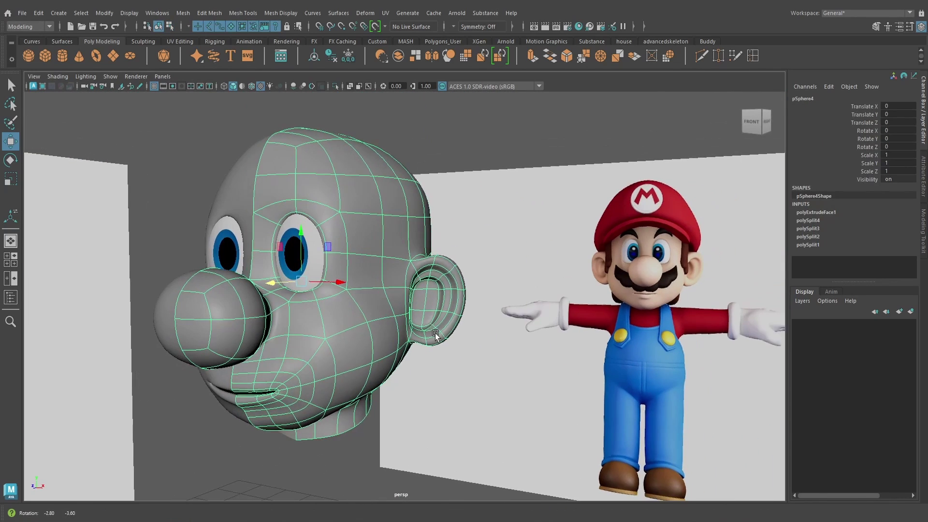
left_click(280, 452)
left_click_drag(280, 452, 355, 416, "alt")
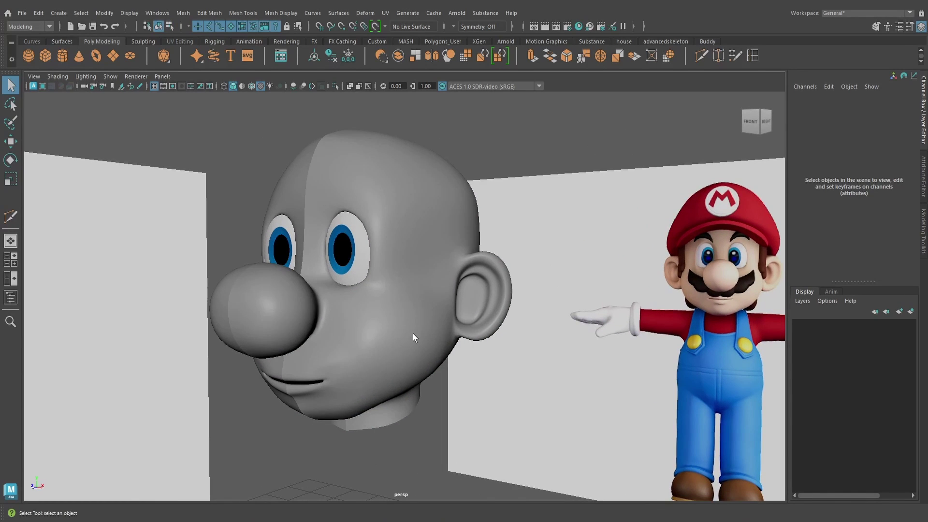
- With the head unsmoothed, extrude the upper face of the recess's front wall into the head by about -0.06 in local Z
left_click(413, 333)
key("1")
scroll(454, 338, "up", 5)
left_click_drag(430, 338, 431, 274, "alt")
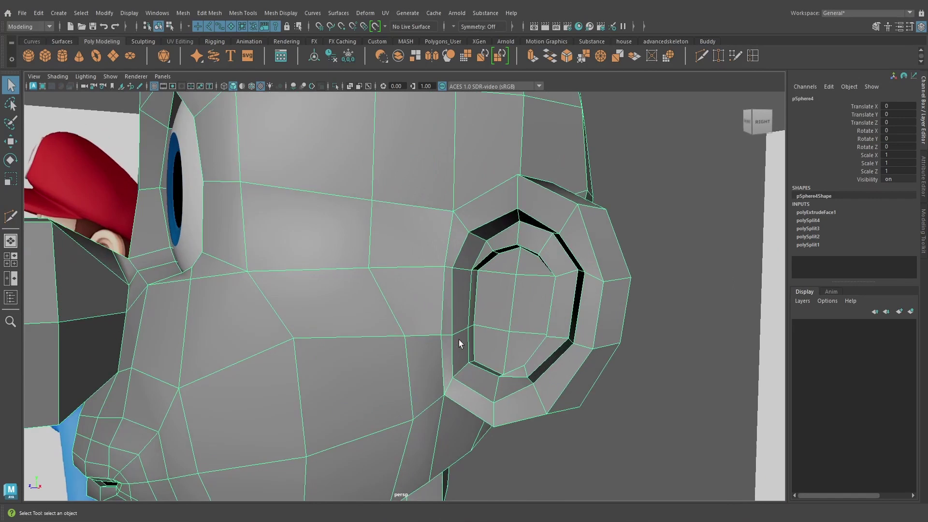
right_click_drag(431, 274, 423, 295)
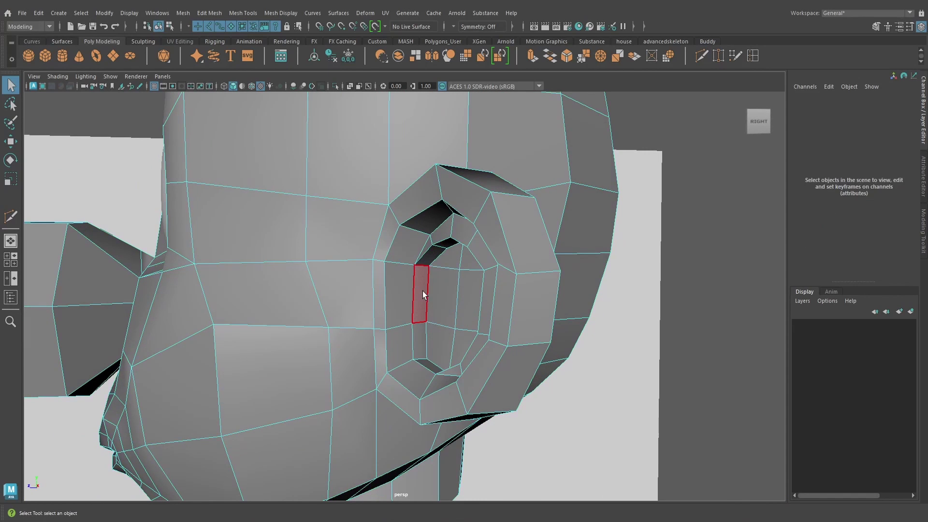
left_click(423, 295)
left_click_drag(432, 312, 454, 311, "alt")
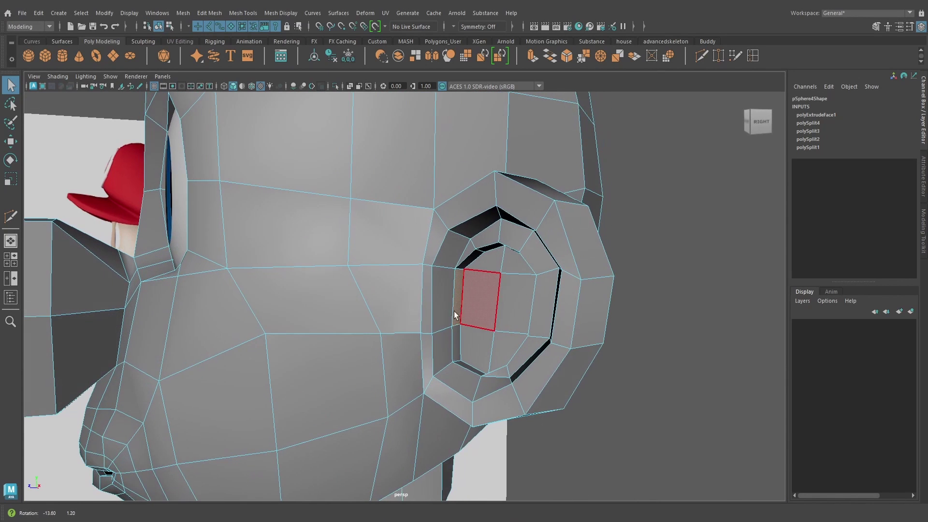
left_click(532, 56)
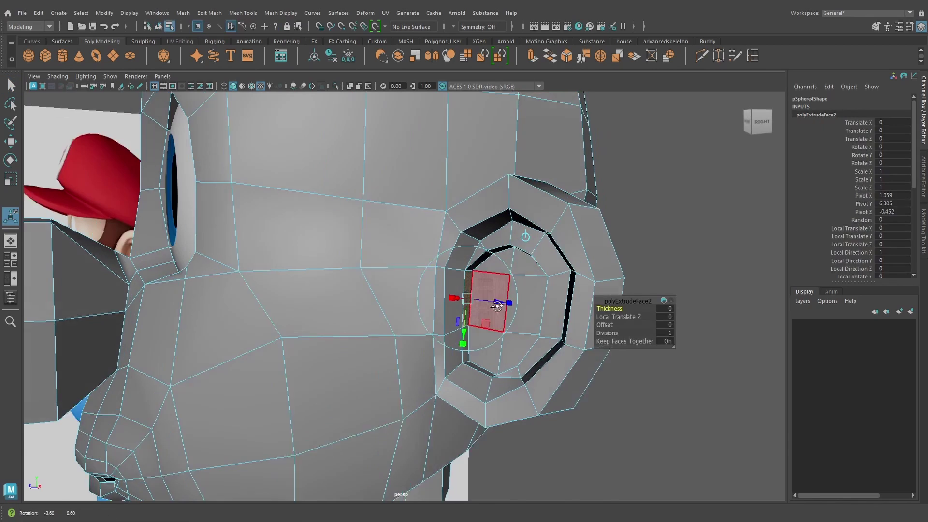
mouse_move(513, 298)
left_mouse_down("alt")
mouse_move(484, 296)
mouse_move(511, 297)
left_mouse_up("alt")
left_click_drag(449, 347, 448, 350)
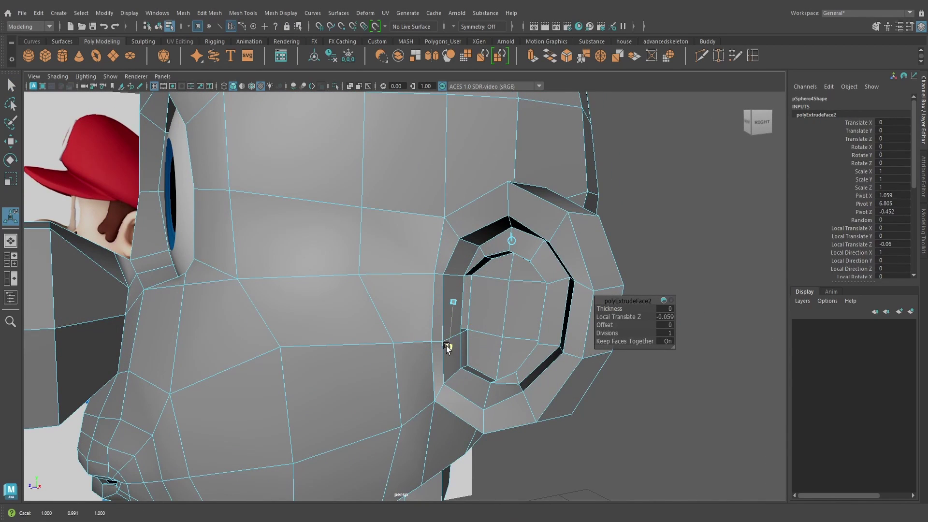
- Extrude the same front-wall face deeper with local translate X 0.087 and Z -0.145, and check it in wireframe and smooth preview
left_click_drag(505, 303, 408, 324, "alt")
left_click(532, 60)
key("3")
left_click_drag(344, 336, 343, 322)
left_click_drag(441, 306, 468, 370, "alt")
key("4")
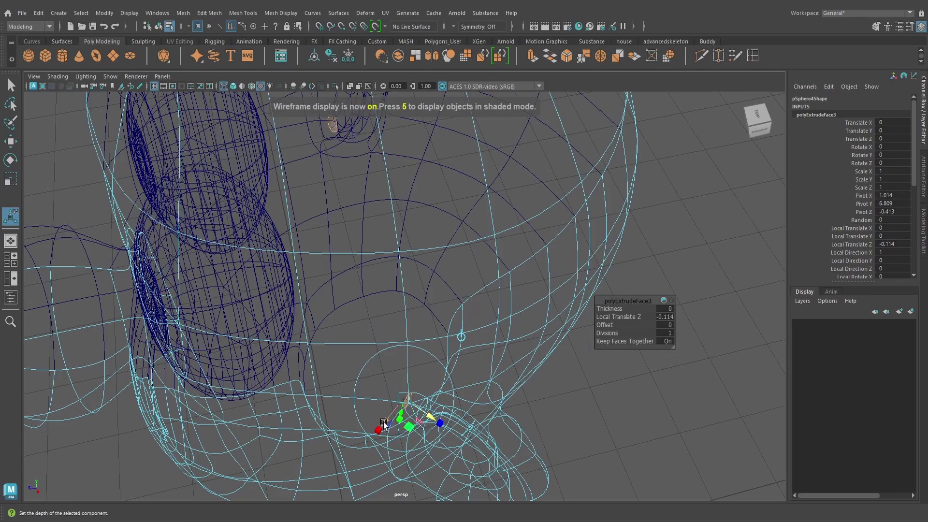
left_click_drag(383, 422, 376, 440)
left_click_drag(438, 387, 437, 385, "alt")
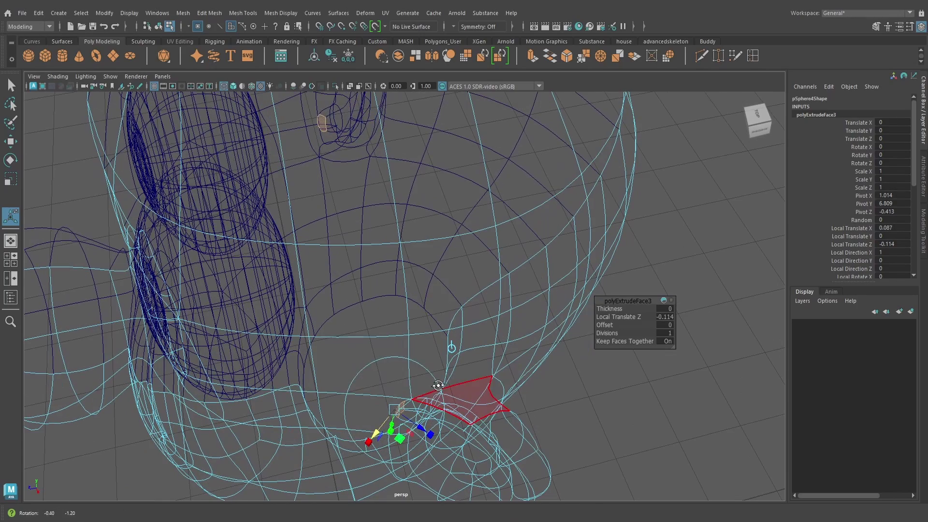
mouse_move(422, 429)
left_mouse_down()
mouse_move(460, 359)
mouse_move(528, 285)
left_mouse_up()
key("6")
right_click_drag(520, 232, 559, 213)
left_click_drag(531, 271, 498, 292, "alt")
scroll(490, 293, "up", 3)
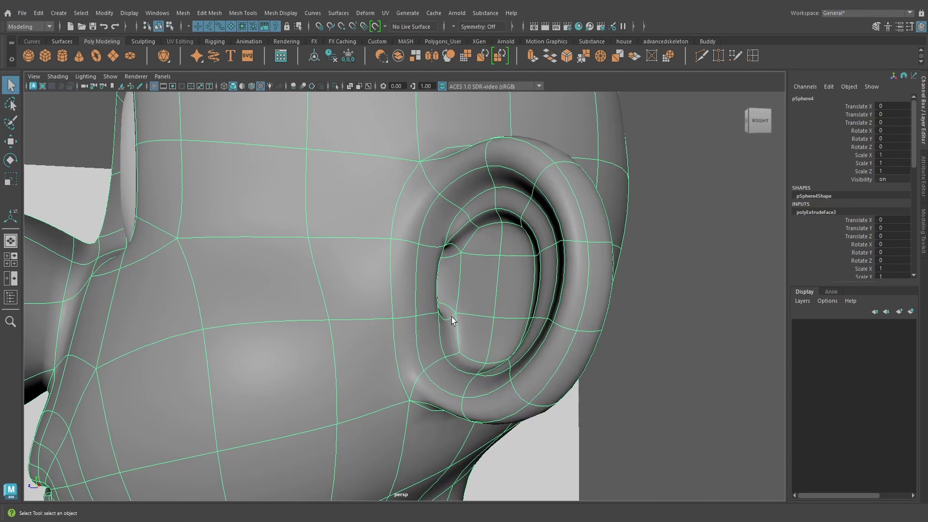
- With the head unsmoothed, lower the bottom edge of the ear-canal opening and check the ear in smooth preview
key("1")
right_click_drag(445, 232, 449, 205)
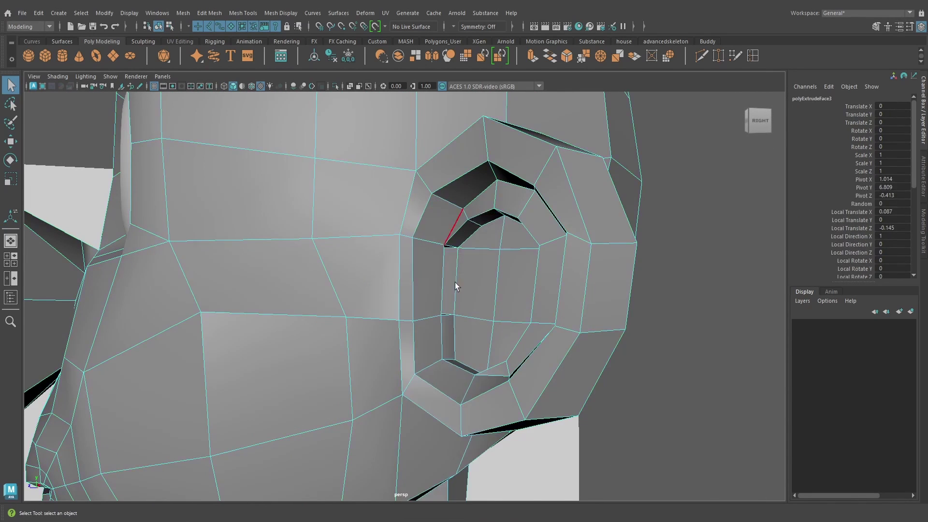
left_click_drag(454, 282, 421, 353, "alt")
left_click(413, 332)
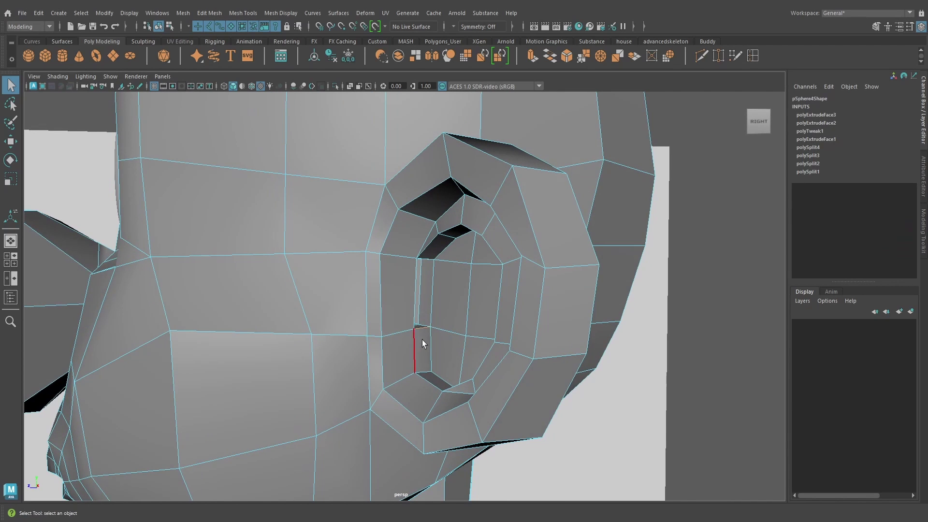
key("w")
left_click_drag(423, 279, 423, 361)
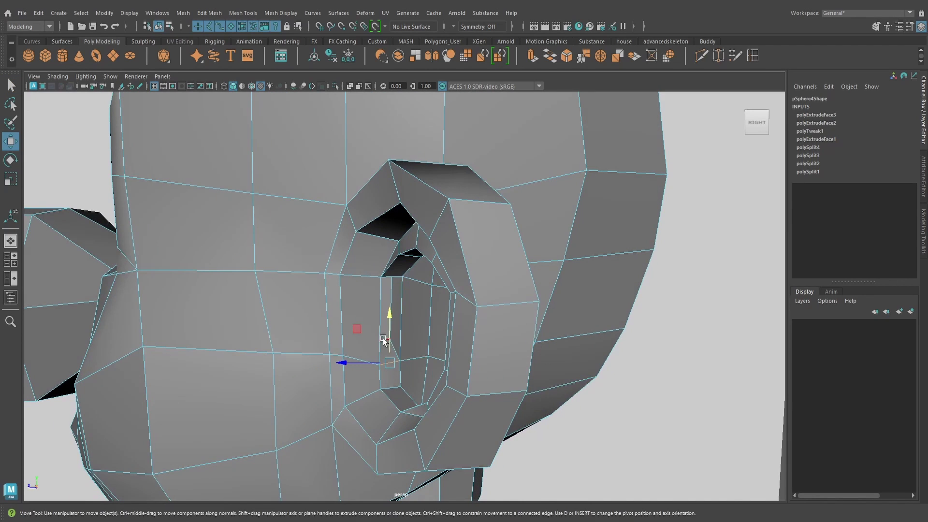
left_click_drag(381, 310, 431, 361)
left_click(421, 357)
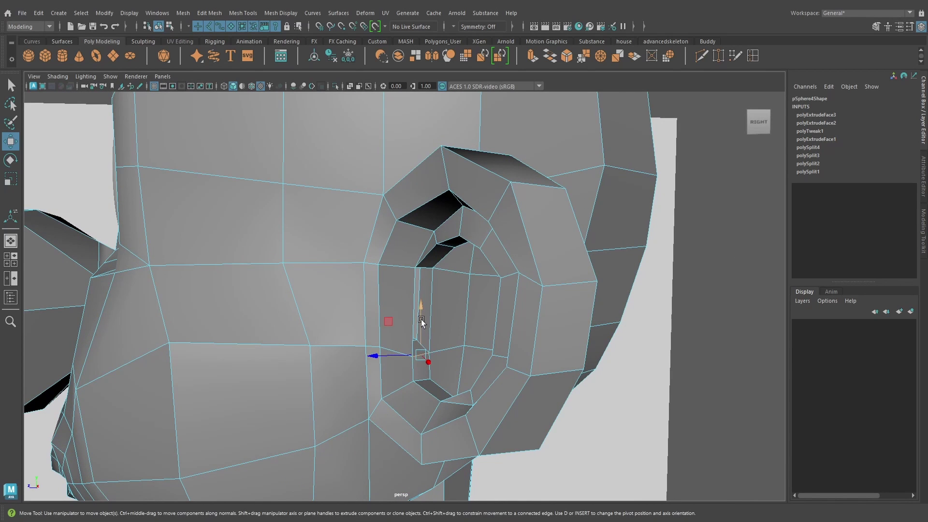
left_click_drag(421, 323, 422, 316)
left_click_drag(447, 356, 475, 351, "alt")
scroll(476, 349, "down", 8)
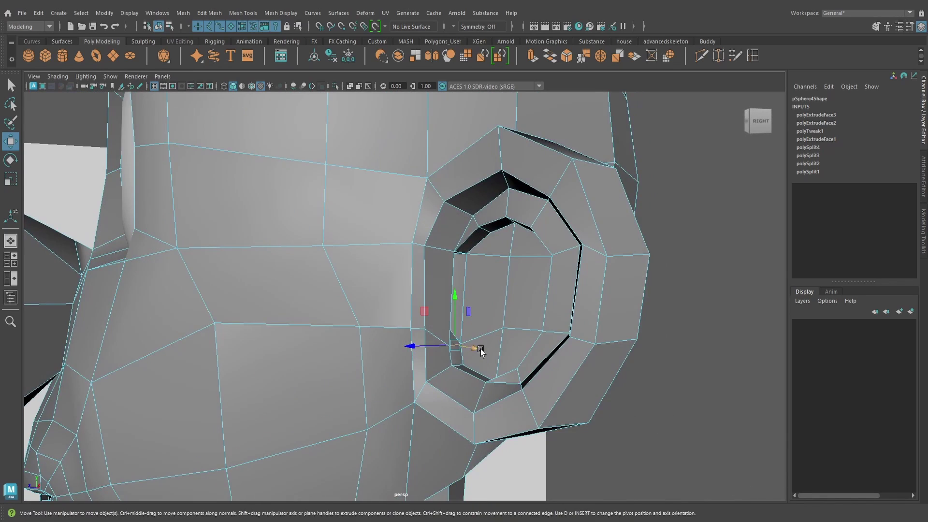
key("3")
right_click_drag(539, 209, 538, 209)
scroll(515, 298, "down", 5)
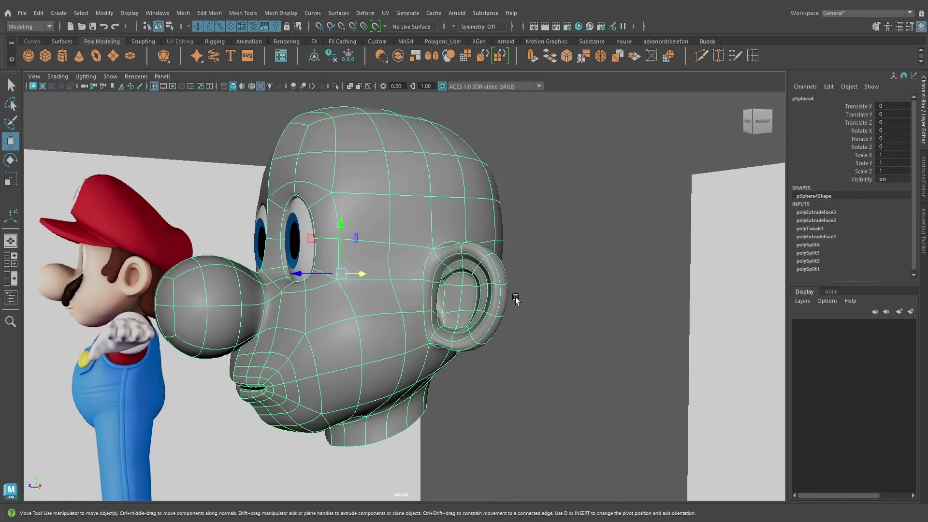
left_click_drag(515, 297, 516, 325, "alt")
left_click(517, 326)
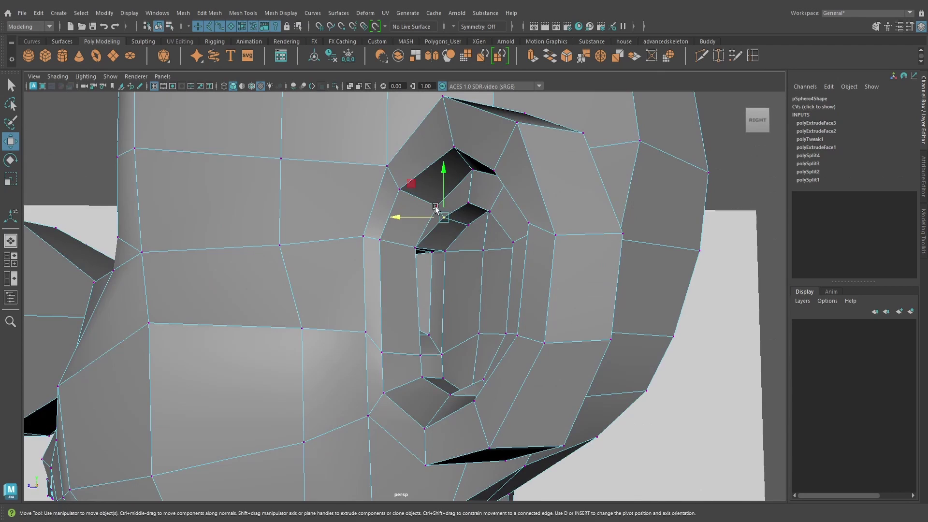
- With the head unsmoothed, reposition the vertices above and below the ear-canal opening along the recess's front rim
left_click_drag(426, 206, 421, 208)
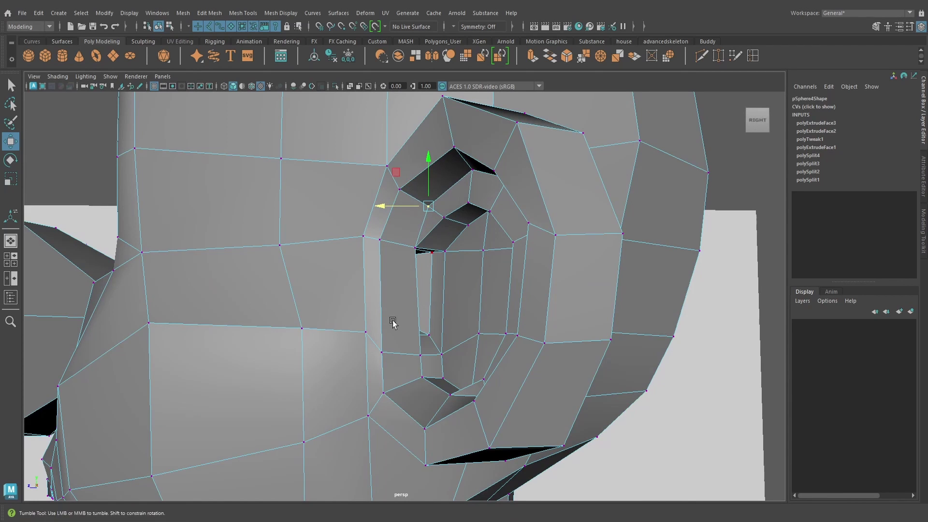
left_click_drag(392, 322, 395, 330, "alt")
right_click_drag(401, 315, 400, 333)
mouse_move(396, 329)
left_mouse_down("alt")
mouse_move(389, 323)
mouse_move(391, 339)
mouse_move(401, 334)
left_mouse_up("alt")
left_click(391, 340)
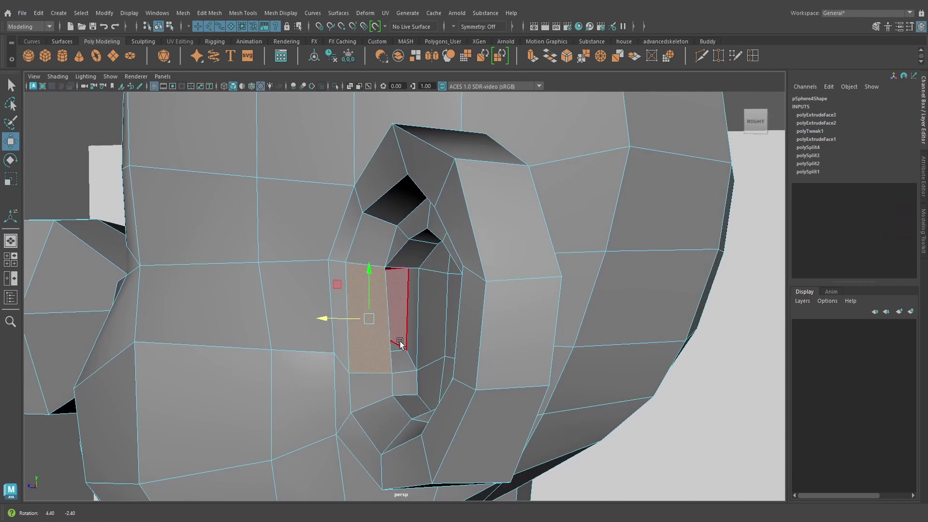
right_click_drag(405, 232, 395, 335)
right_click_drag(365, 238, 366, 239)
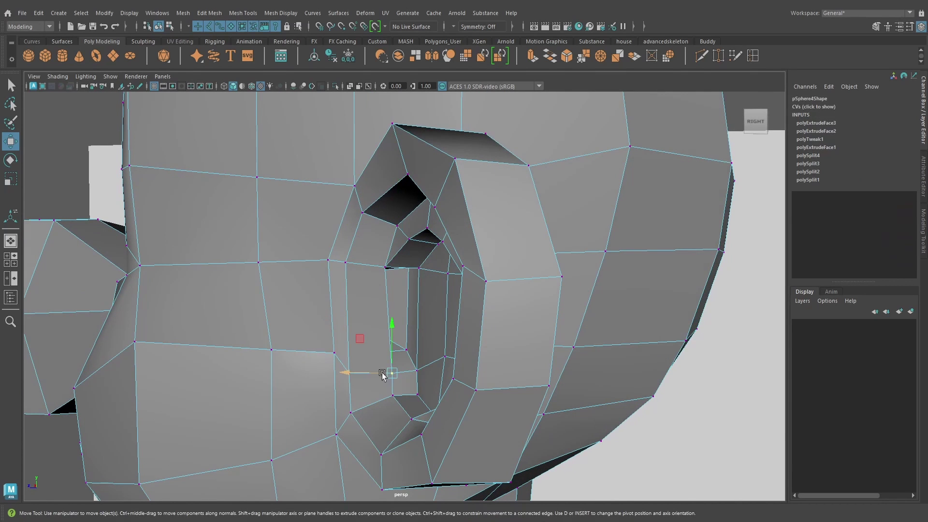
left_click_drag(382, 375, 414, 353)
- Extrude the rim face in front of the ear canal outward by about 0.096 in local Z to form a small flap
right_click_drag(377, 286, 372, 297)
left_click(371, 290)
left_click_drag(385, 334, 444, 290, "alt")
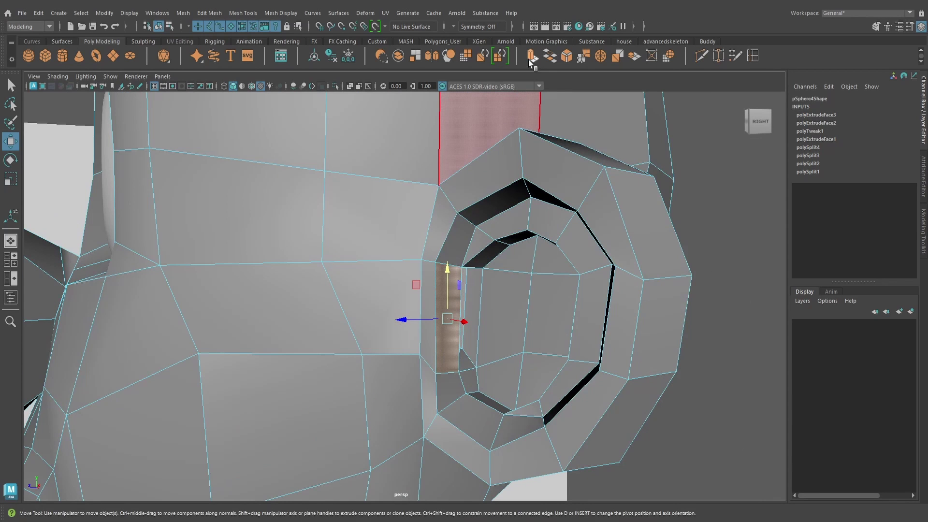
left_click_drag(505, 296, 372, 307, "alt")
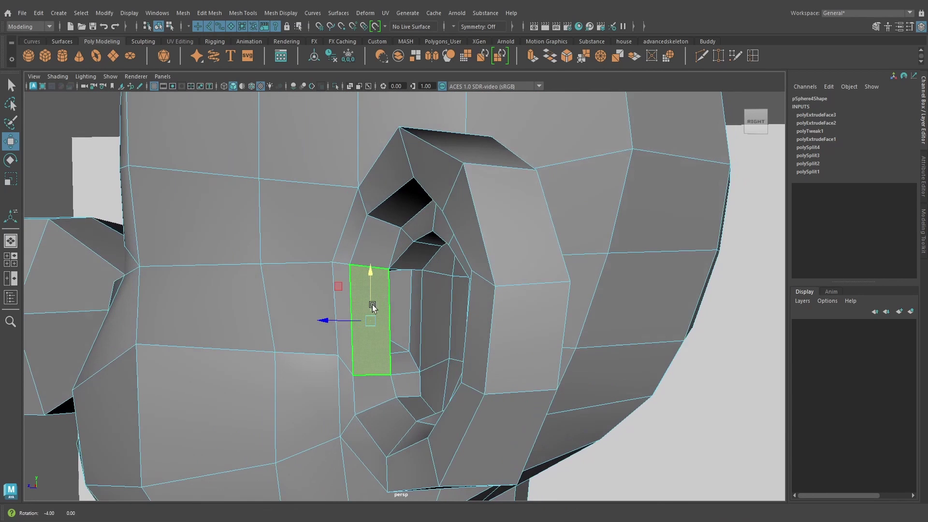
left_click(533, 56)
left_click_drag(384, 379, 456, 384, "alt")
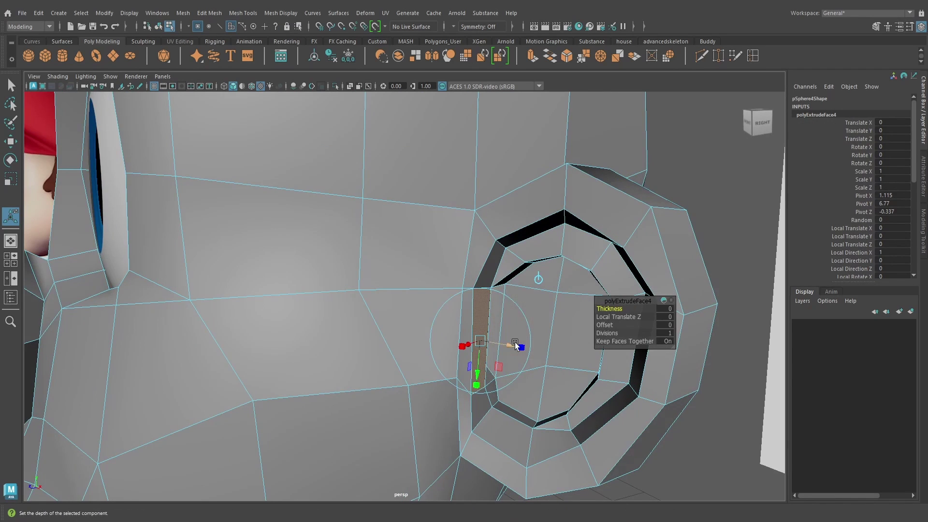
left_click_drag(516, 344, 462, 354)
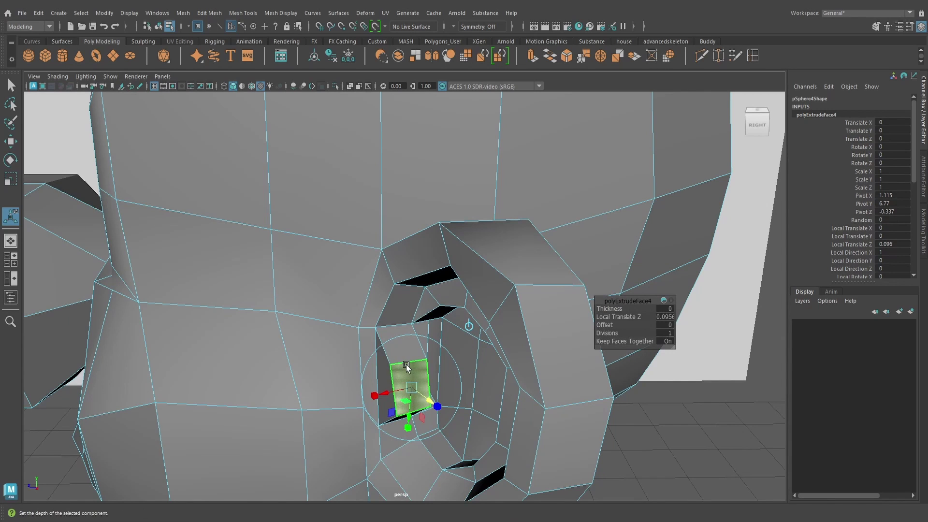
- Reposition the upper edge of the extruded ear flap and turn on smooth preview
right_click_drag(405, 230, 407, 204)
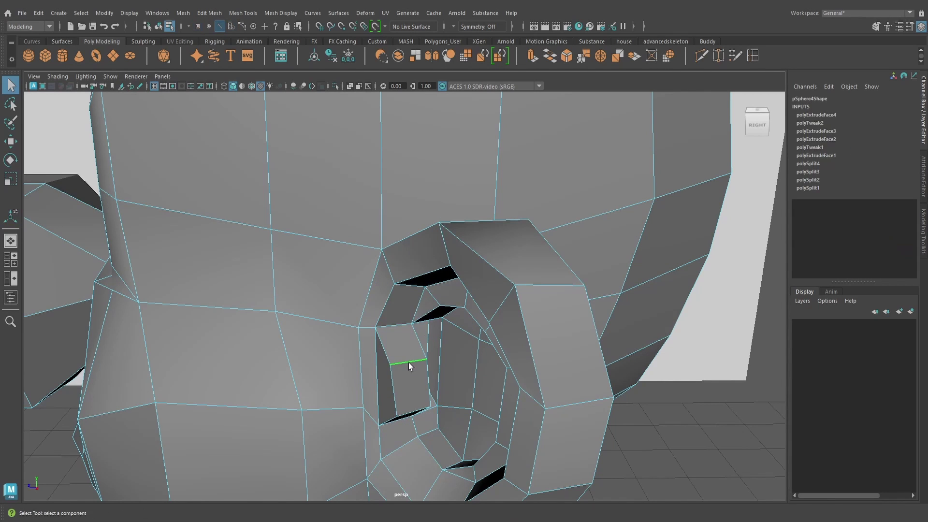
left_click(408, 362)
key("w")
mouse_move(437, 363)
left_mouse_down("alt")
mouse_move(427, 342)
mouse_move(416, 348)
mouse_move(404, 338)
mouse_move(427, 334)
mouse_move(436, 361)
mouse_move(450, 358)
left_mouse_up("alt")
key("3")
right_click_drag(506, 346, 505, 262)
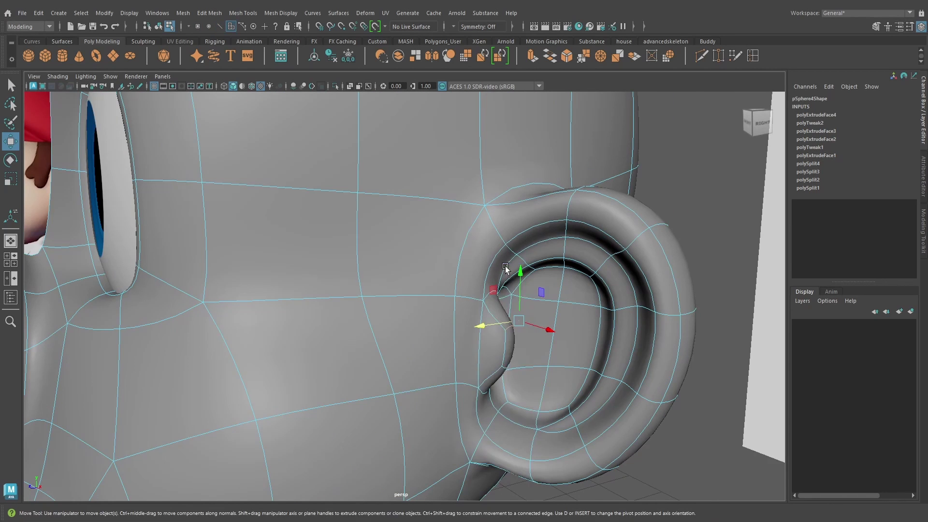
left_click(507, 339)
- Examine the shape of the ear and its front flap on the smoothed, deselected head
mouse_move(525, 342)
left_mouse_down("alt")
mouse_move(549, 348)
mouse_move(527, 336)
left_mouse_up("alt")
scroll(546, 346, "down", 3)
left_click_drag(516, 346, 502, 337, "alt")
right_click_drag(561, 232, 610, 218)
left_click(638, 253)
scroll(536, 349, "down", 3)
left_click_drag(536, 349, 555, 341, "alt")
scroll(516, 356, "down", 2)
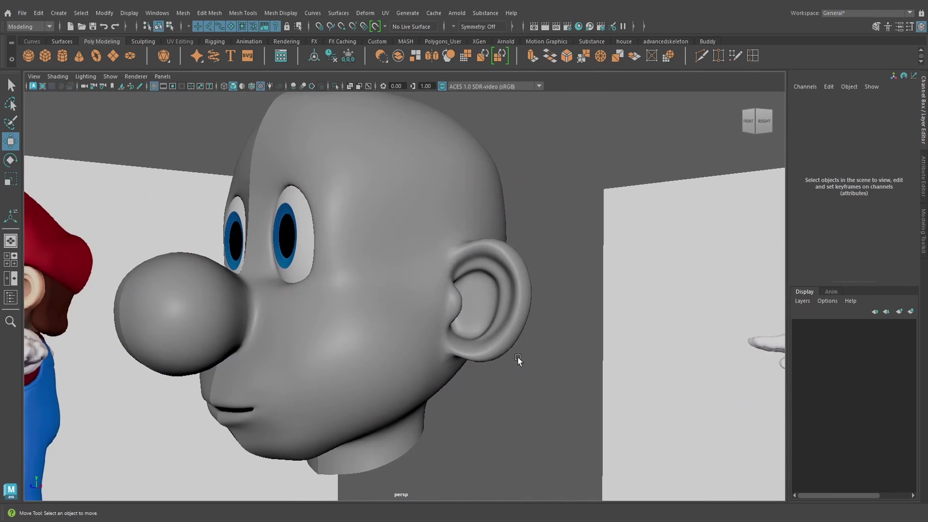
middle_click_drag(500, 358, 500, 370, "alt")
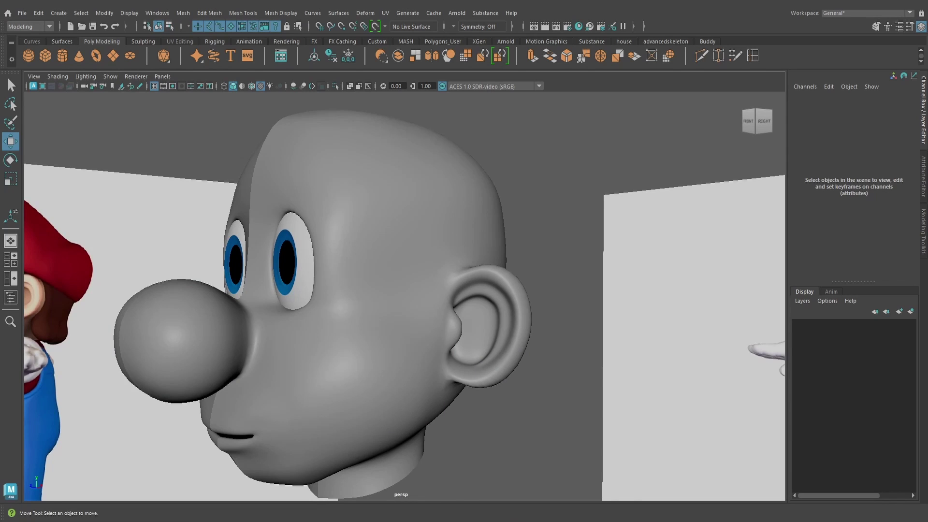
- Select the mirrored half of the head and delete it
left_click_drag(748, 418, 769, 426, "alt")
left_click_drag(293, 401, 422, 396, "alt")
left_click(423, 395)
left_click_drag(344, 401, 454, 373, "alt")
key("ctrl+shift+d")
key("Delete")
- Select the border edges of the mouth opening on the half head and extrude them inward with a local Z translation of -0.026
middle_click_drag(453, 373, 385, 324, "alt")
left_click_drag(520, 359, 546, 359, "alt")
left_click(487, 359)
left_click(487, 360)
scroll(488, 362, "up", 10)
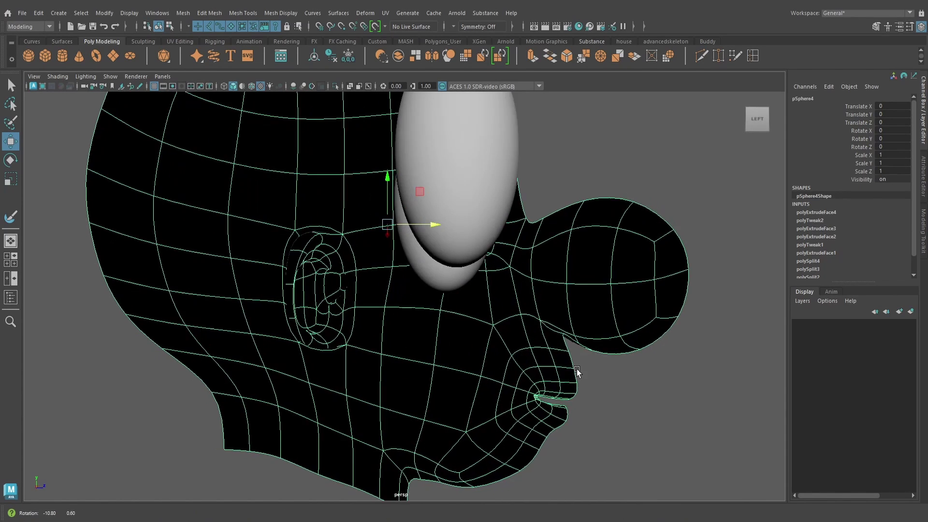
right_click_drag(500, 231, 501, 205)
left_click(465, 396)
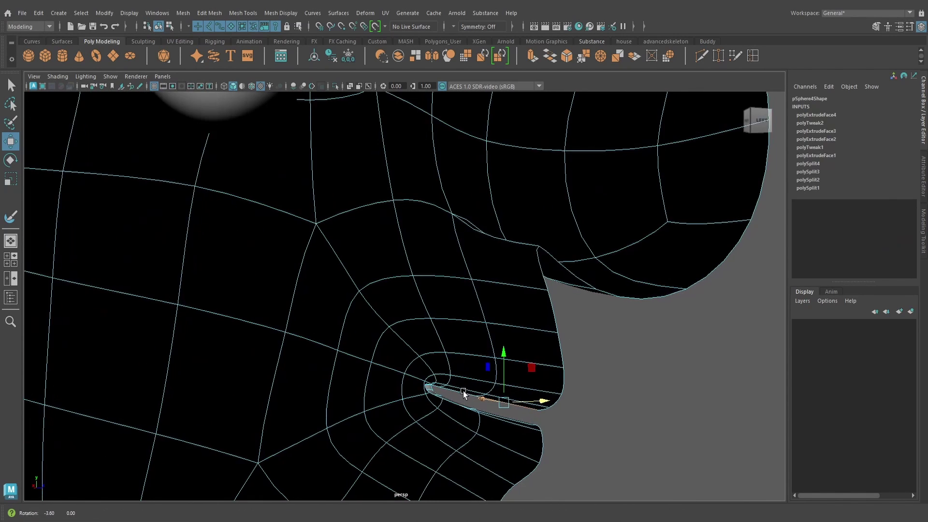
scroll(467, 409, "up", 2)
key("q")
left_click_drag(534, 433, 583, 390, "alt")
double_click(560, 405)
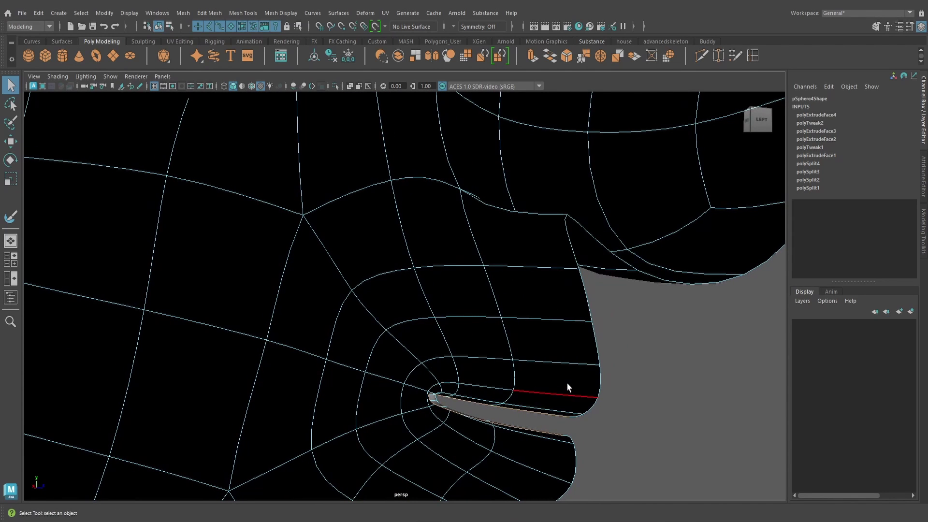
key("ctrl+e")
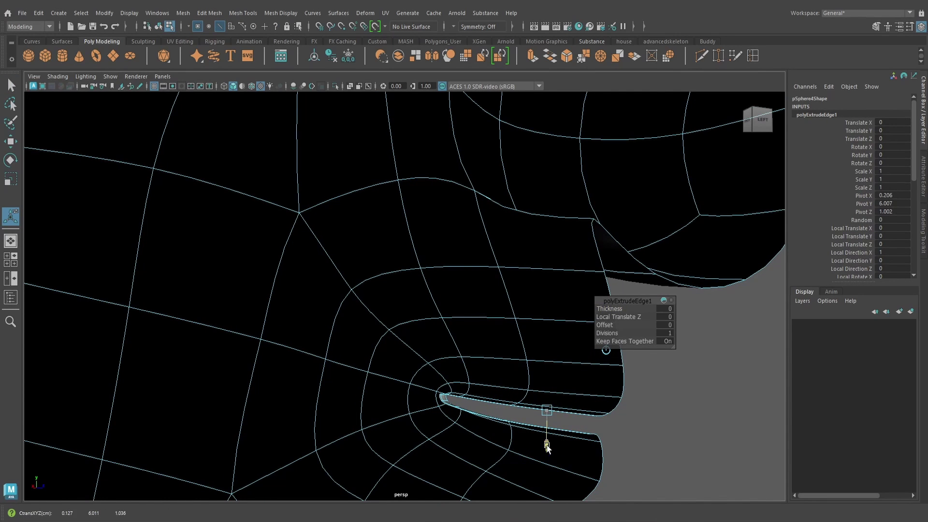
mouse_move(547, 445)
left_mouse_down("alt")
mouse_move(549, 424)
mouse_move(535, 440)
left_mouse_up("alt")
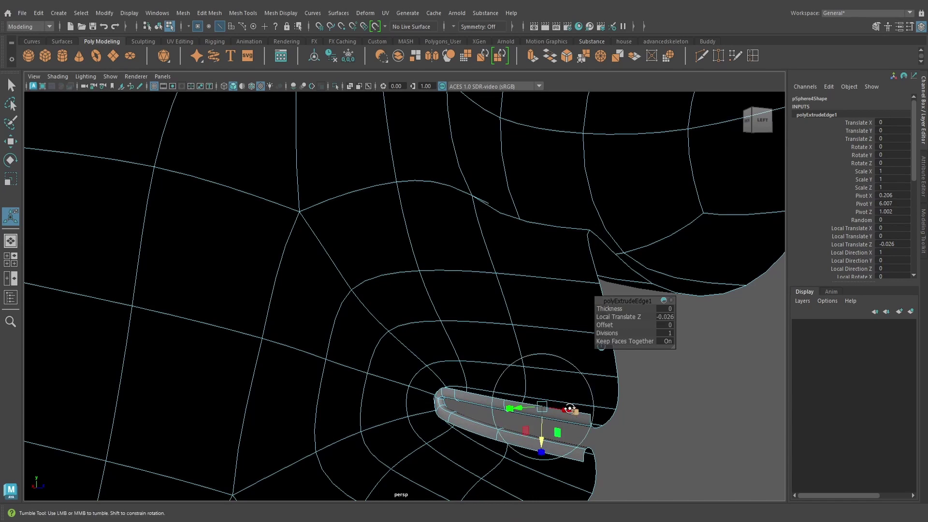
- Turn off smooth preview and reposition the mouth-corner vertex at the inner border of the extruded lip strip
left_click_drag(571, 409, 497, 379, "alt")
scroll(592, 402, "up", 2)
key("1")
scroll(564, 411, "up", 2)
scroll(398, 387, "up", 2)
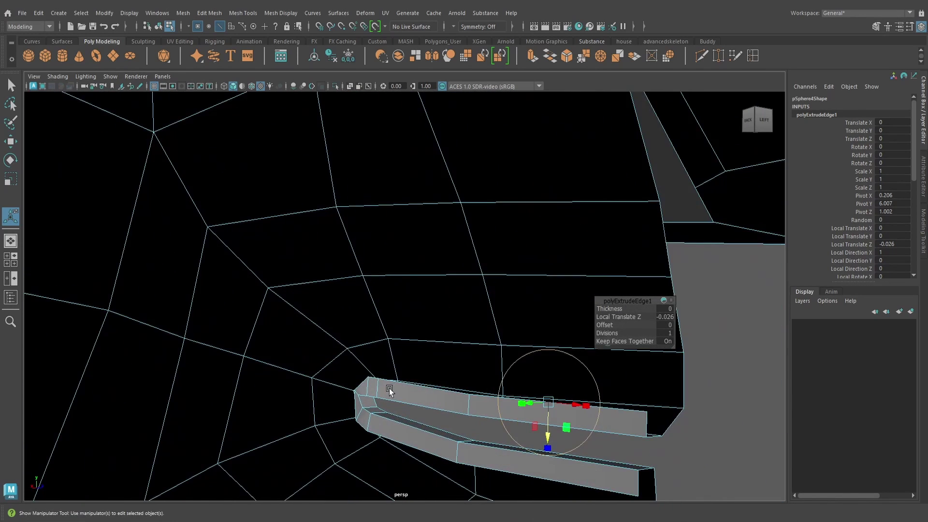
middle_click_drag(389, 389, 428, 339, "alt")
left_click_drag(379, 355, 447, 352, "alt")
right_click_drag(465, 337, 415, 231)
left_click(423, 346)
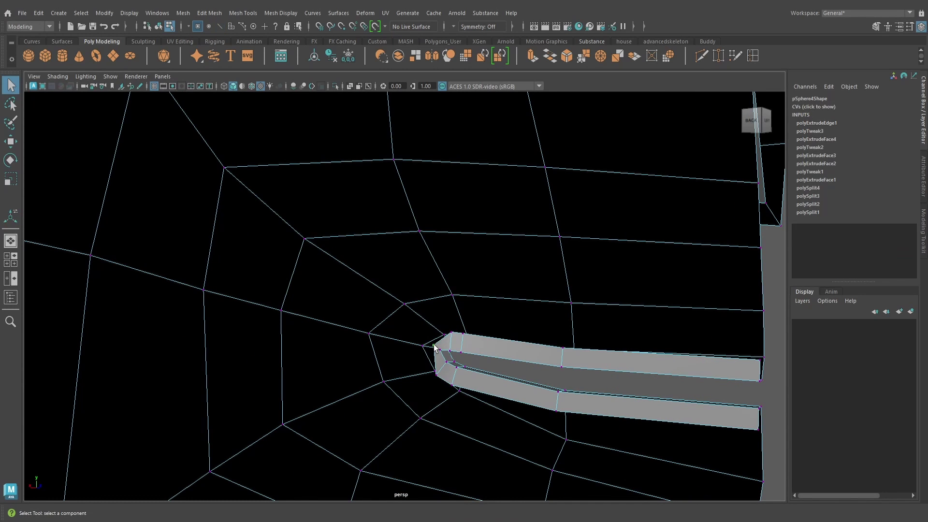
key("w")
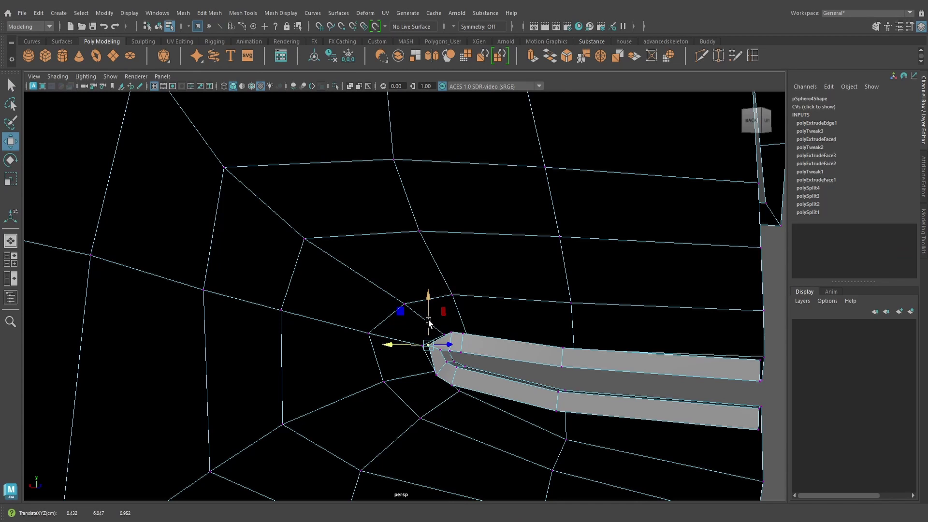
left_click_drag(429, 324, 511, 356, "alt")
scroll(511, 357, "down", 3)
- Extrude the inner border edges of the lip strip again with local translations of 0.028 in Y and 0.013 in Z
right_click_drag(560, 358, 559, 279)
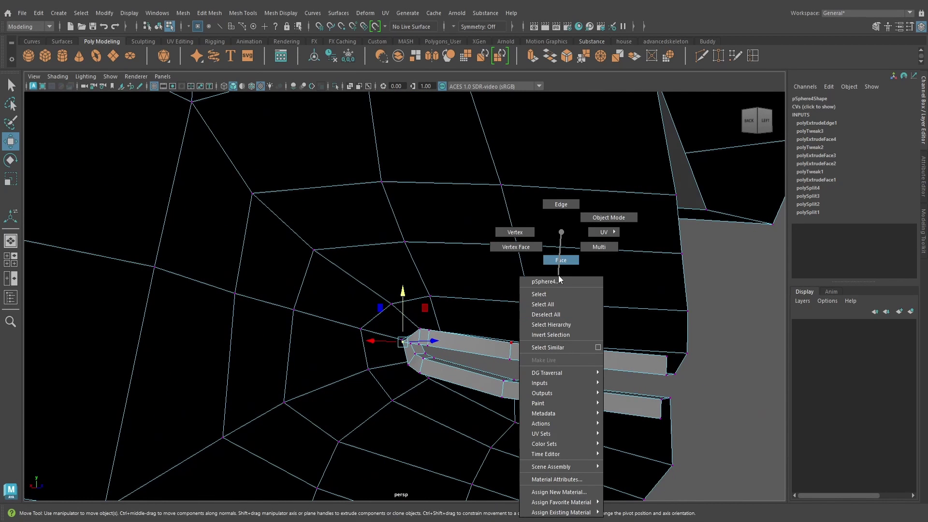
right_click_drag(573, 212, 562, 196)
left_click_drag(582, 352, 501, 357, "alt")
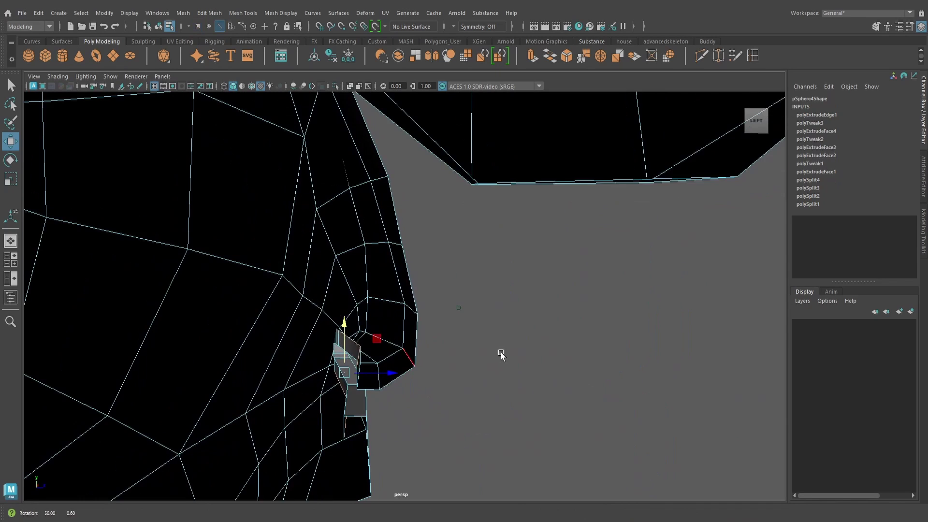
left_click(565, 358)
left_click_drag(427, 381, 488, 368, "alt")
left_click(488, 369)
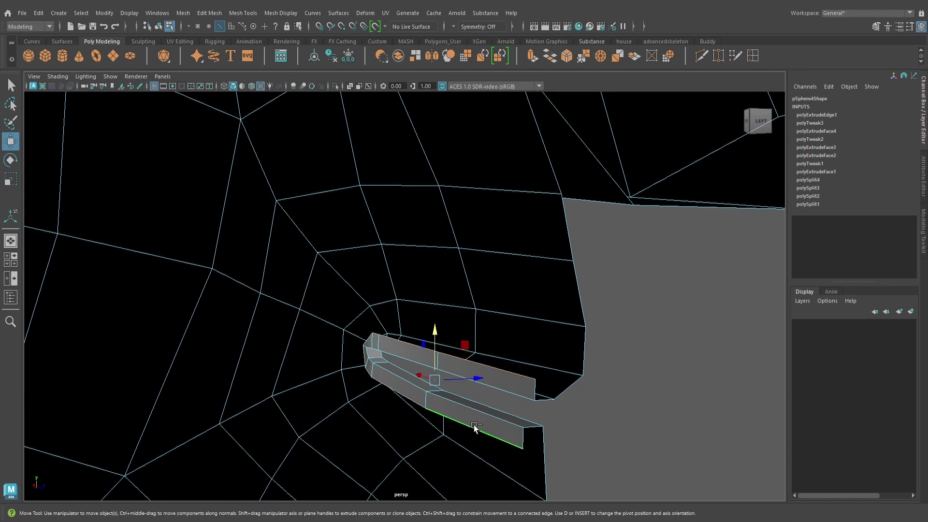
left_click_drag(474, 428, 491, 386, "alt")
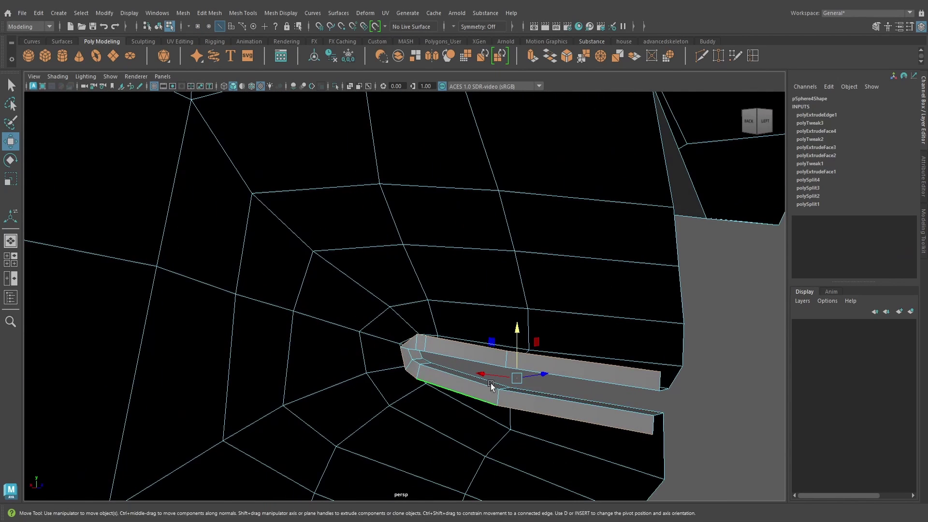
left_click(532, 56)
left_click_drag(580, 325, 550, 332)
left_click_drag(457, 379, 335, 352)
left_click_drag(208, 291, 216, 291)
left_click_drag(216, 291, 284, 300, "alt")
left_click_drag(240, 322, 367, 312, "alt")
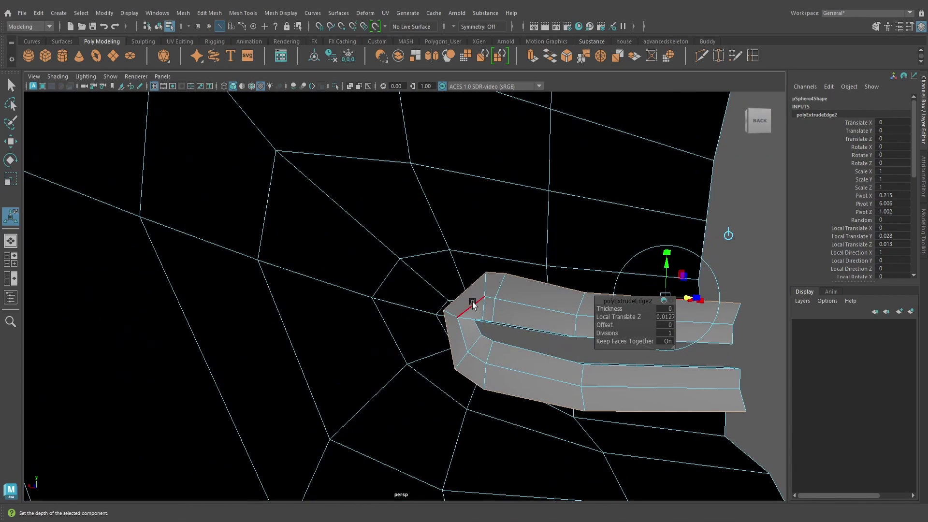
- Adjust the position of the mouth-corner vertex on the border of the second extruded strip
right_click_drag(474, 305, 430, 223)
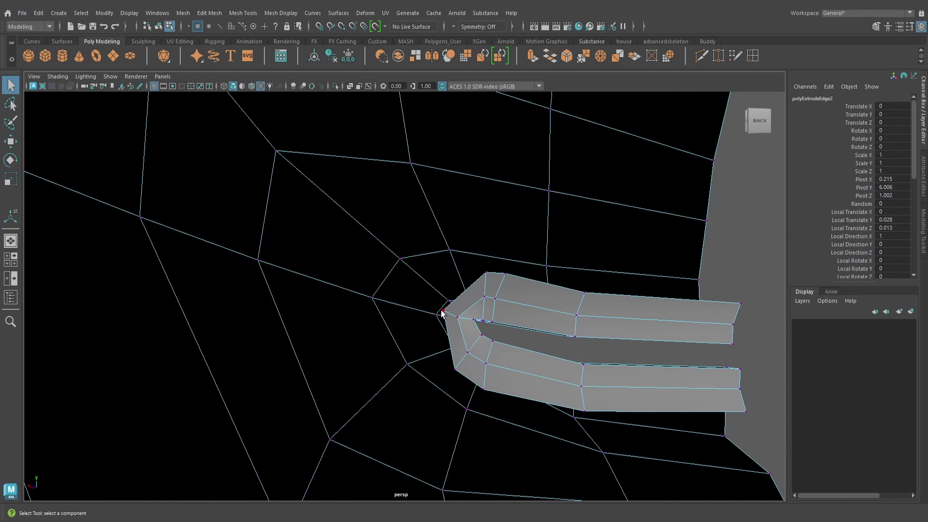
left_click(443, 312)
key("w")
left_click_drag(466, 325, 467, 386, "alt")
left_click_drag(611, 394, 443, 365, "alt")
- Select the new inner border edges of the mouth and extrude them outward behind the lips with a local Y translation of 0.033
right_click_drag(318, 354, 316, 205)
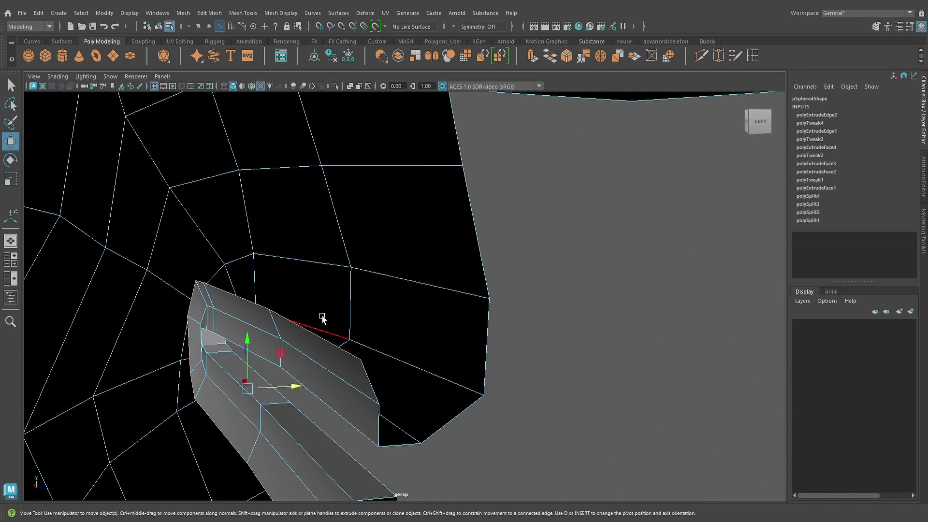
left_click(322, 337)
scroll(323, 340, "down", 4)
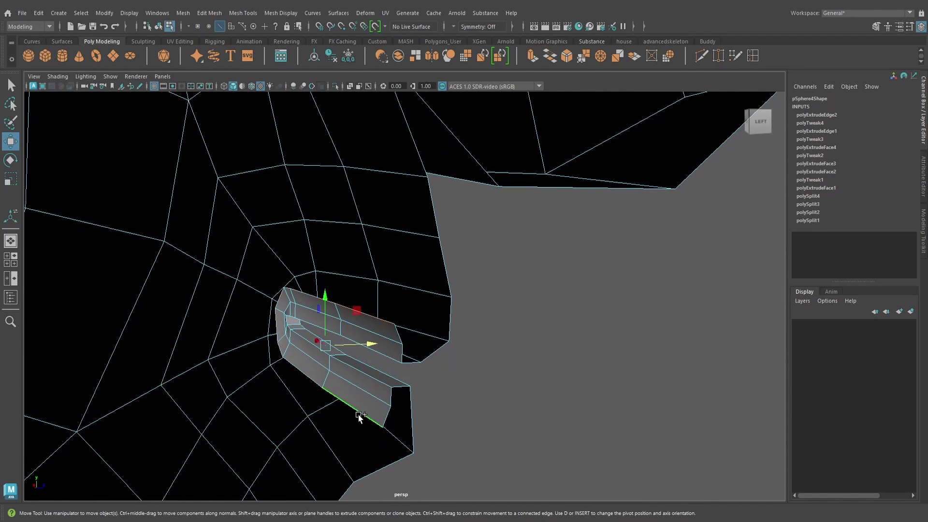
left_click_drag(424, 349, 447, 329, "alt")
left_click(532, 56)
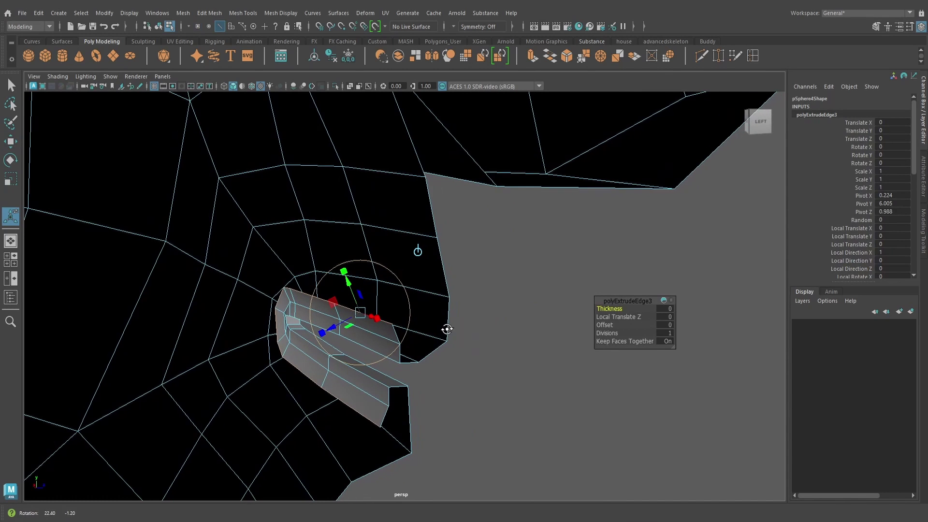
mouse_move(348, 283)
left_mouse_down()
mouse_move(339, 263)
mouse_move(331, 276)
left_mouse_up()
left_click_drag(323, 309, 323, 306)
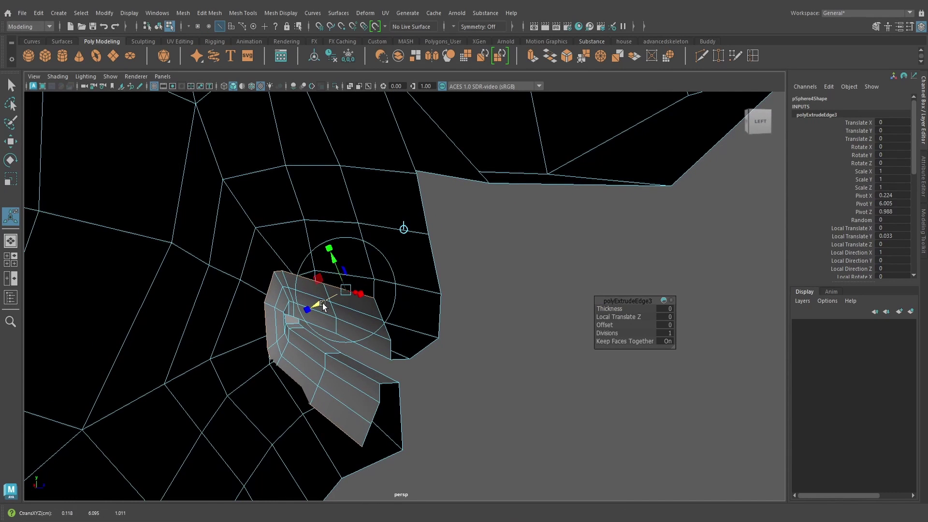
key("w")
mouse_move(348, 346)
left_mouse_down("alt")
mouse_move(363, 326)
mouse_move(357, 336)
mouse_move(307, 306)
mouse_move(342, 306)
mouse_move(319, 308)
mouse_move(354, 347)
left_mouse_up("alt")
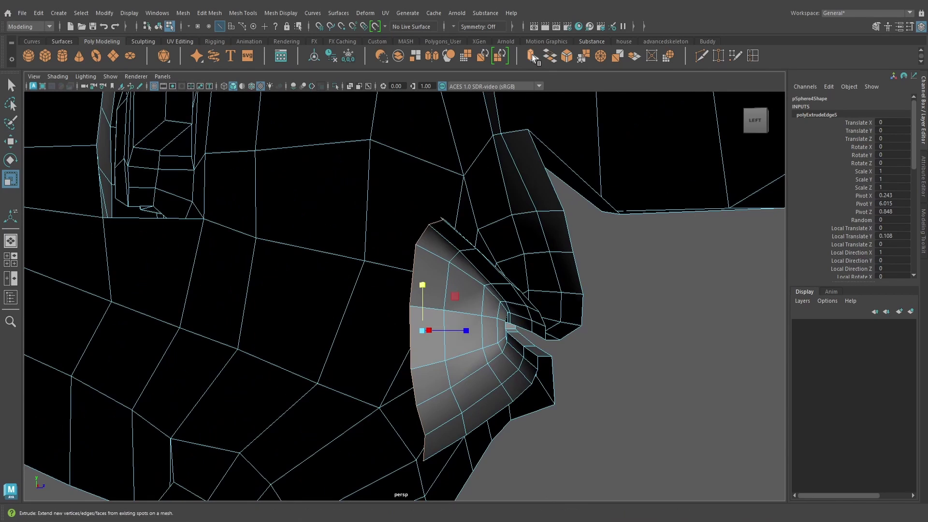
- Extrude the back border edges of the mouth lining further into the head with a local Y translation of 0.116
left_click(533, 56)
left_click_drag(427, 198, 381, 164)
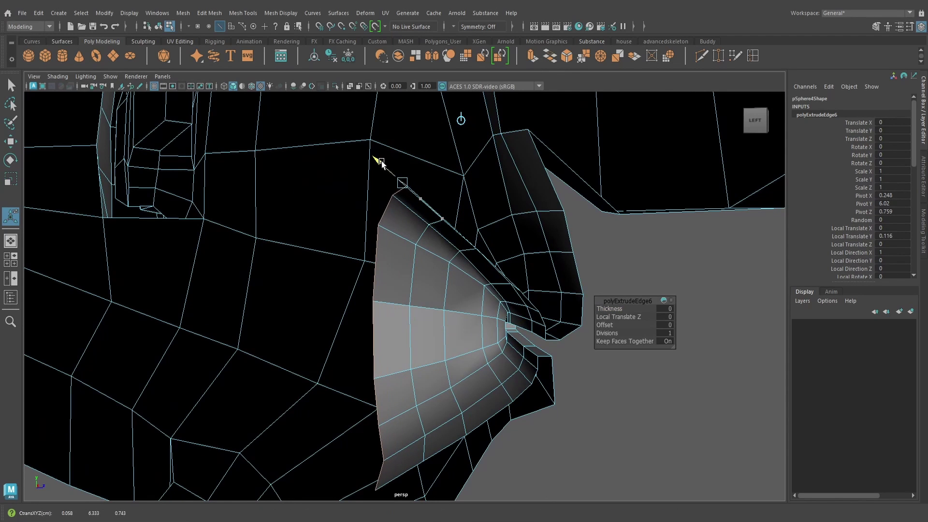
left_click_drag(375, 217, 431, 185)
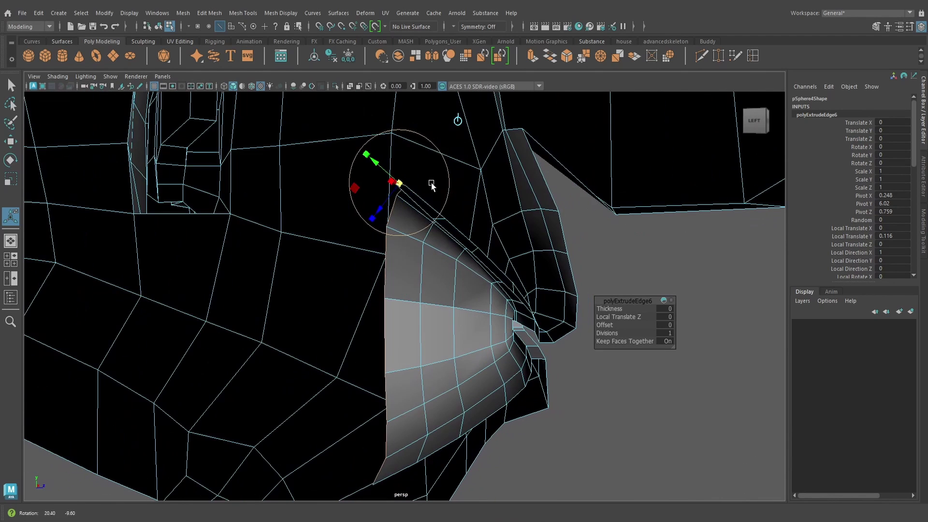
left_click_drag(427, 224, 417, 227, "alt")
left_click(10, 179)
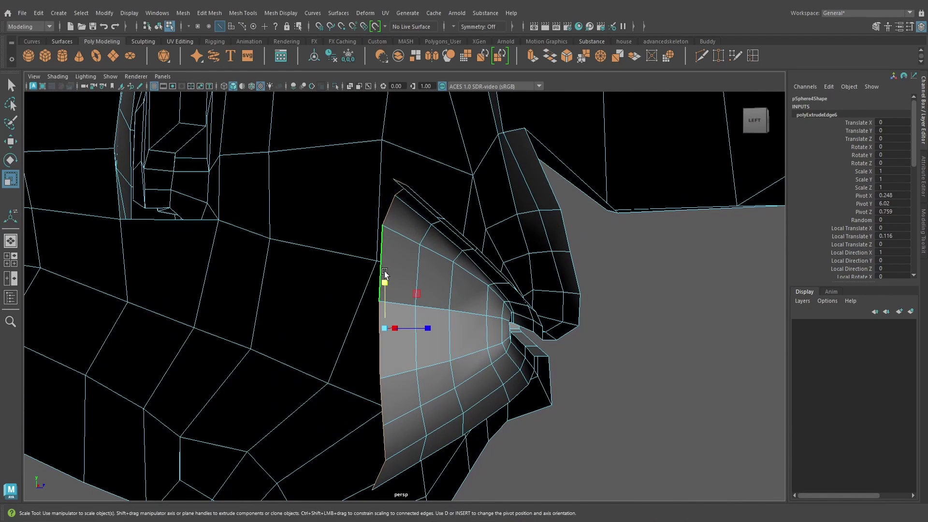
left_click_drag(385, 272, 634, 326, "alt")
- Delete the construction history of the half-head mesh
left_click(634, 325)
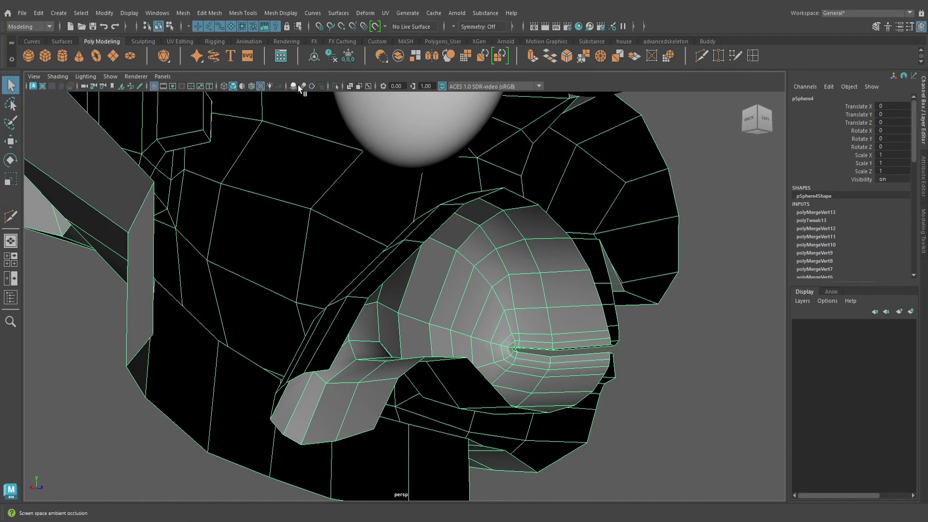
left_click(325, 57)
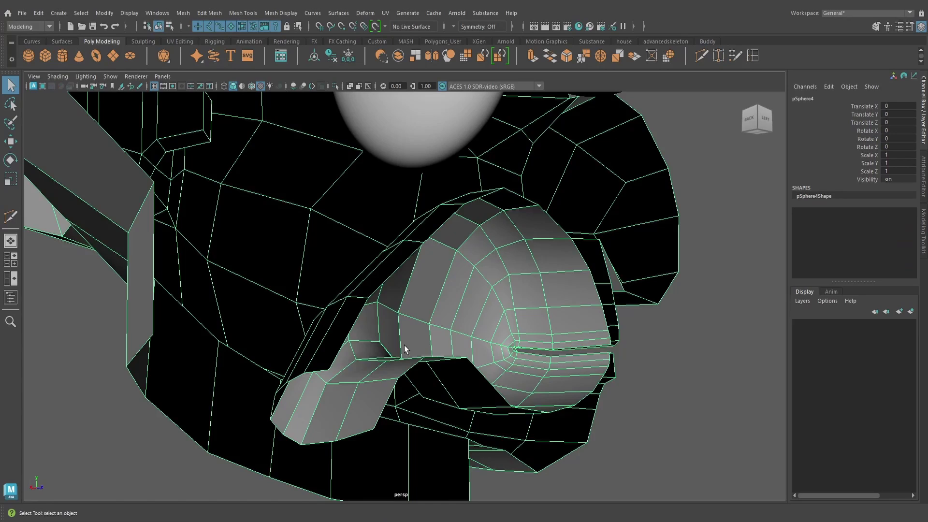
left_click_drag(403, 345, 423, 360, "alt")
- Append two neighbouring polygons across the throat opening at the back of the mouth cavity, starting beside the centre line
left_click(242, 13)
left_click(270, 51)
left_click(344, 368)
left_click_drag(345, 369, 382, 416, "alt")
left_click(385, 422)
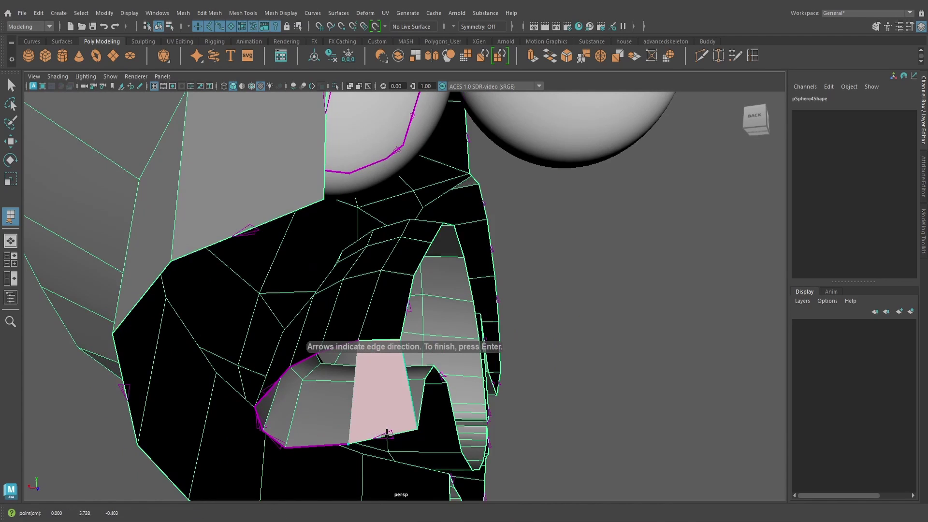
key("Return")
key("y")
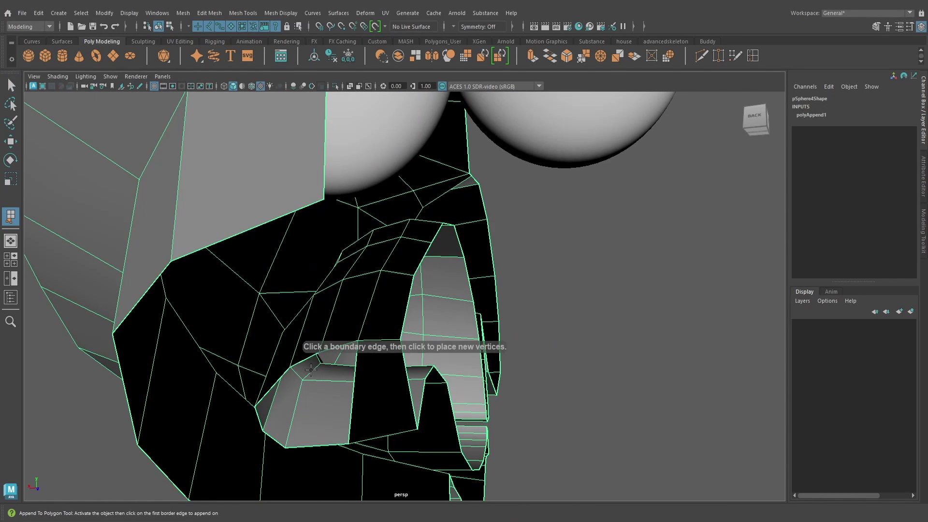
left_click_drag(311, 367, 323, 438, "alt")
left_click(326, 370)
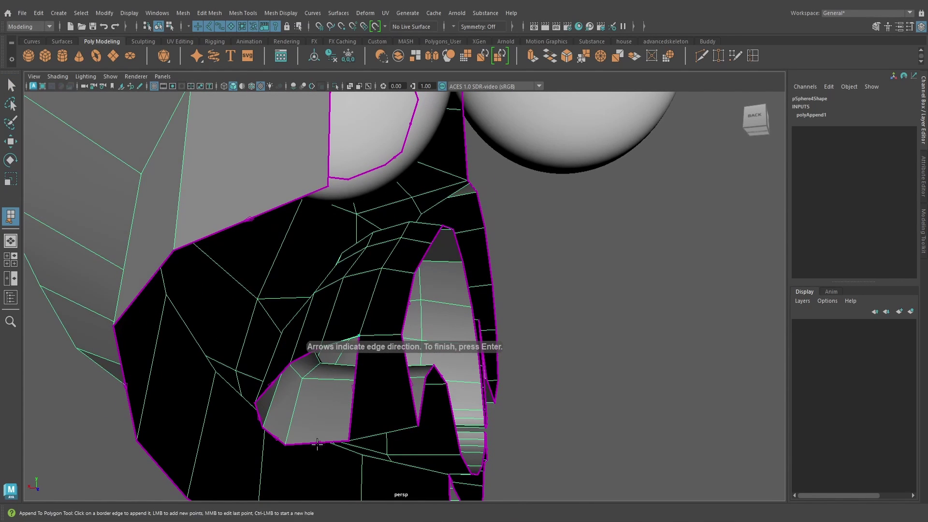
left_click(323, 439)
key("Return")
- Append two more polygons at the outer side of the throat opening to close the remaining gap
left_click_drag(321, 387, 358, 375, "alt")
key("y")
left_click(277, 391)
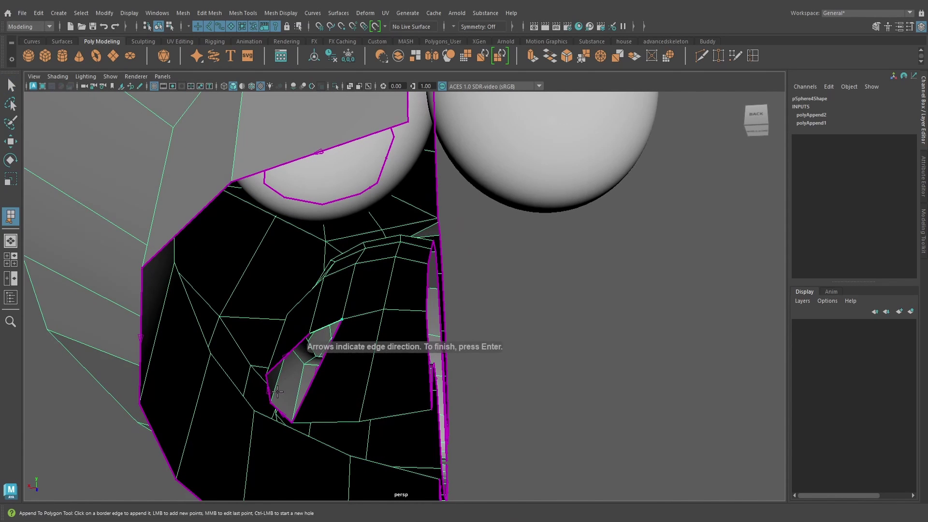
left_click(279, 406)
key("Return")
left_click_drag(292, 393, 315, 361, "alt")
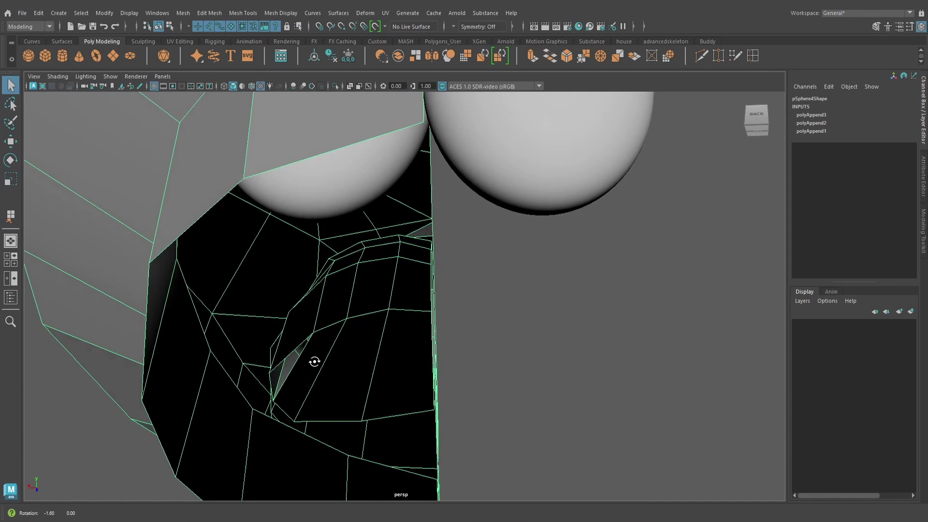
key("y")
left_click(284, 360)
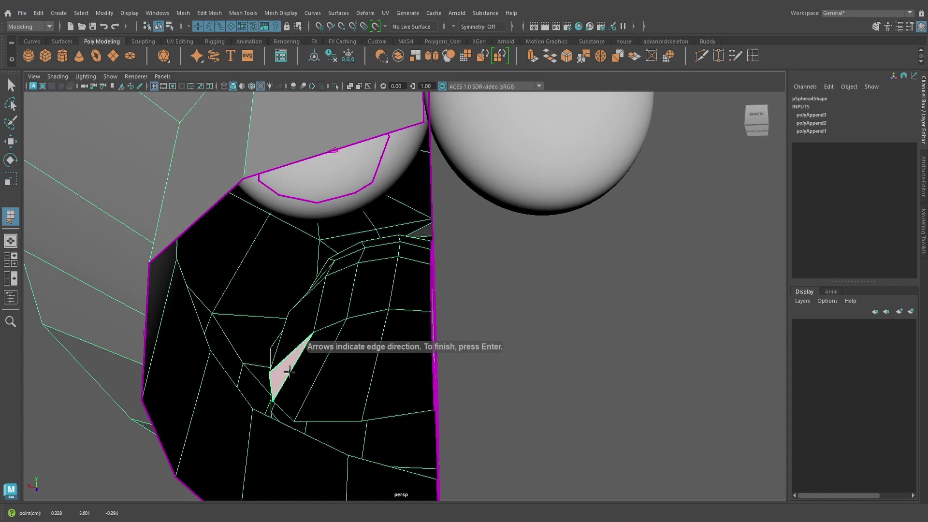
key("Return")
- Cut an edge line at 50% across the appended throat-cap faces, then select edges in the middle of the cap and reposition them
left_click(701, 57)
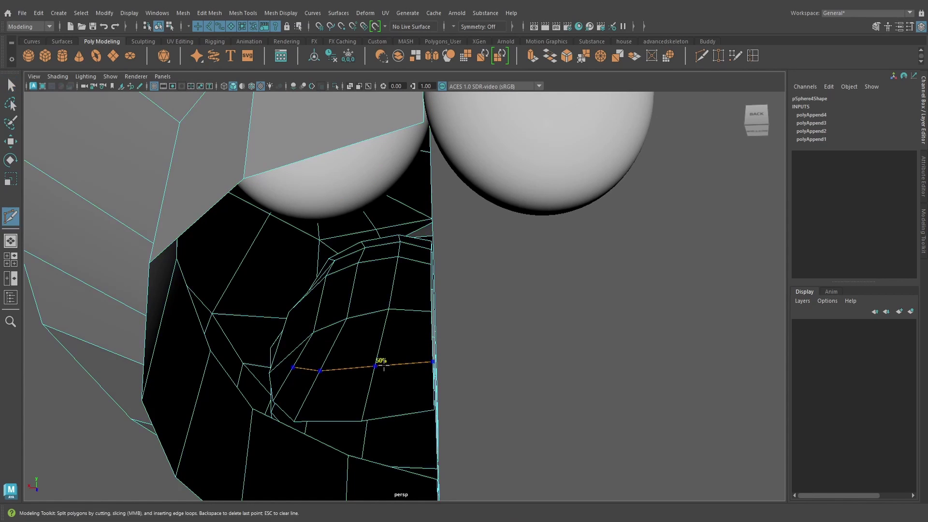
left_click_drag(497, 370, 341, 399, "alt")
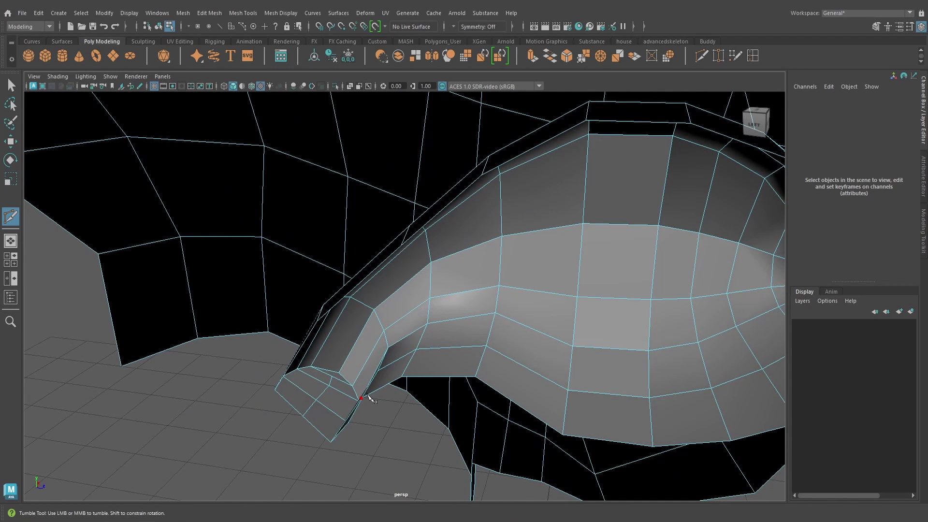
key("q")
left_click(330, 383)
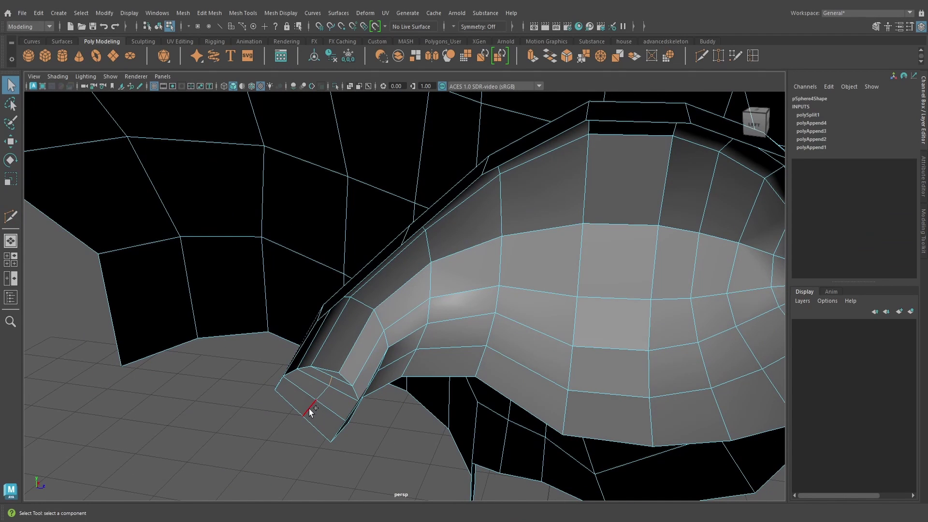
left_click(324, 392)
key("w")
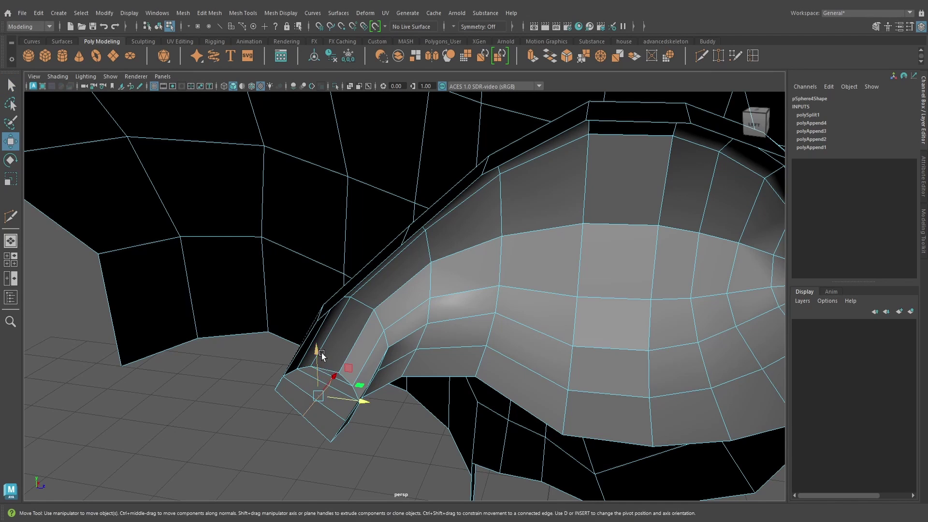
left_click_drag(319, 353, 356, 428)
- Turn on smooth preview and return the half head to object mode to view the finished mouth cavity
scroll(380, 383, "down", 1)
key("3")
right_click_drag(463, 332, 505, 218)
scroll(504, 263, "down", 8)
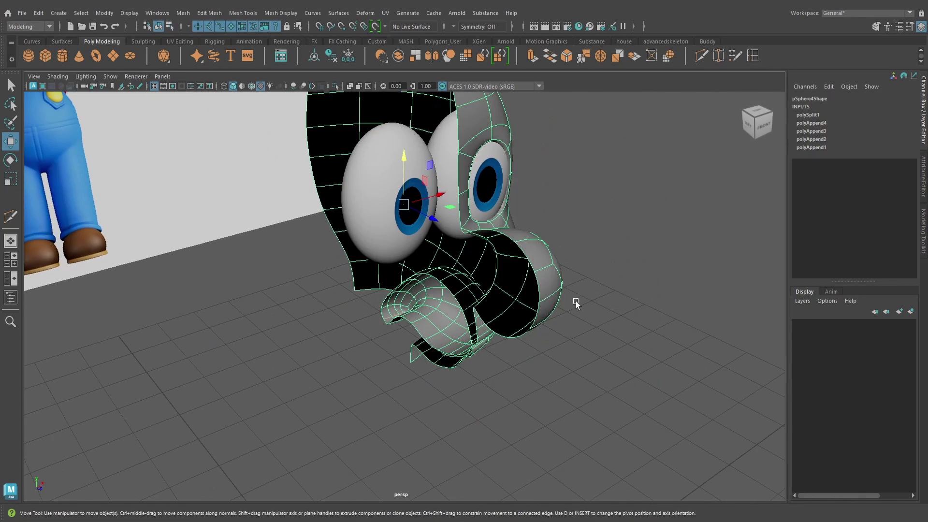
- Return the half head to object mode and delete its construction history
left_click_drag(576, 302, 517, 282, "alt")
middle_click_drag(518, 281, 520, 352, "alt")
scroll(520, 352, "down", 3)
left_click_drag(516, 341, 516, 334, "alt")
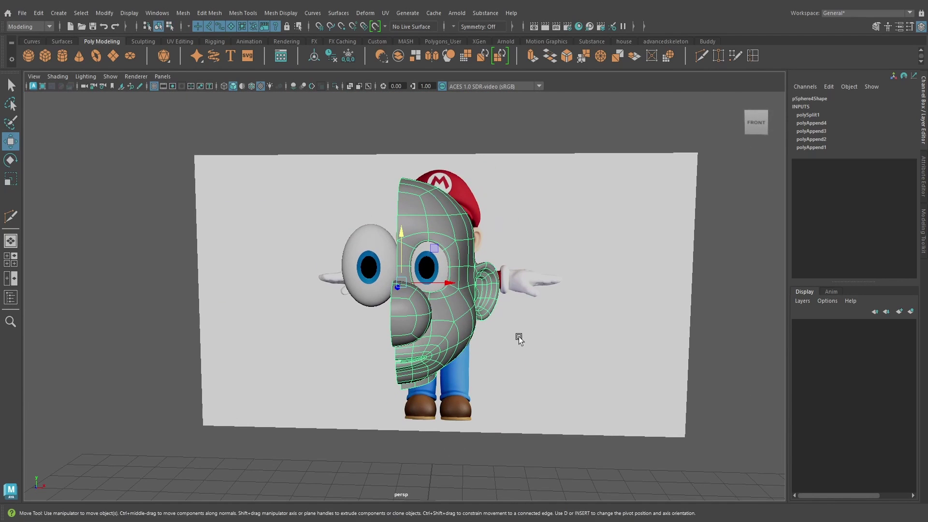
scroll(439, 299, "down", 1)
key("F8")
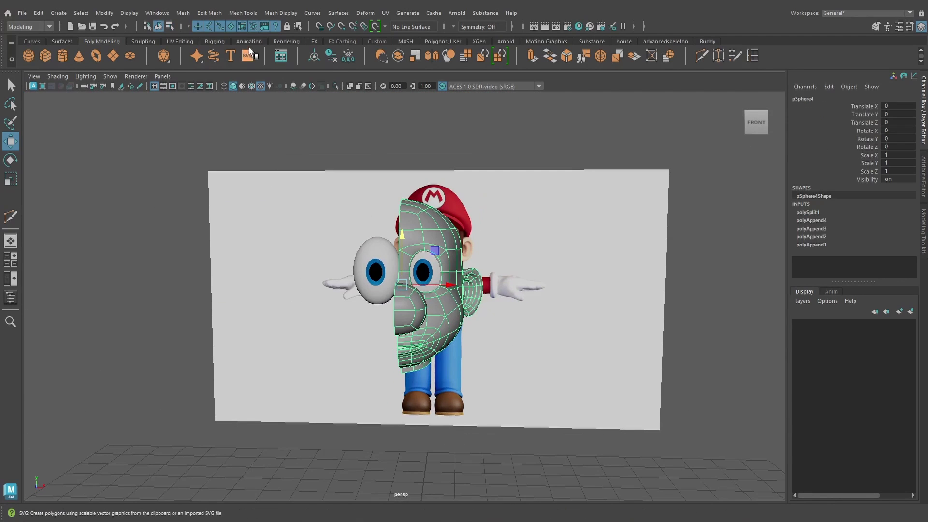
left_click(330, 59)
- Mirror the half head with Duplicate Special as one instance, scaled -1 in X, and clear the selection
left_click(37, 14)
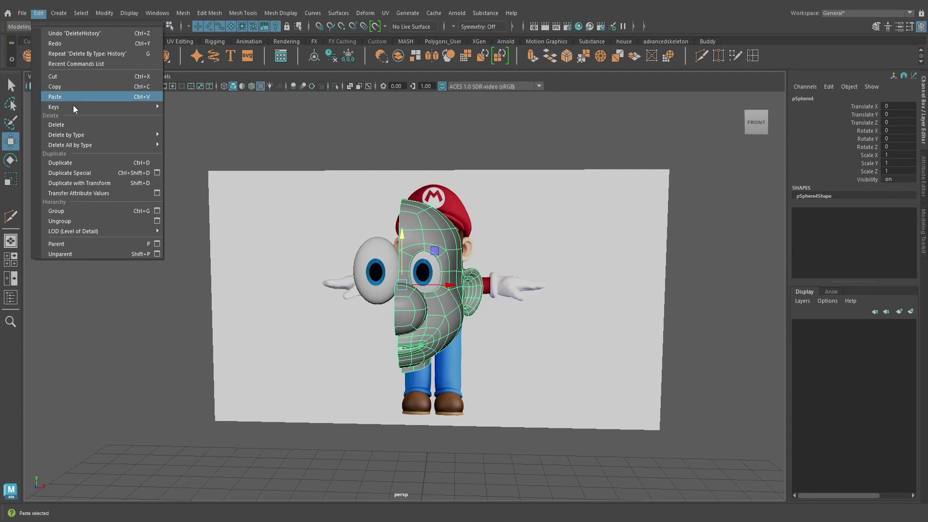
left_click(155, 173)
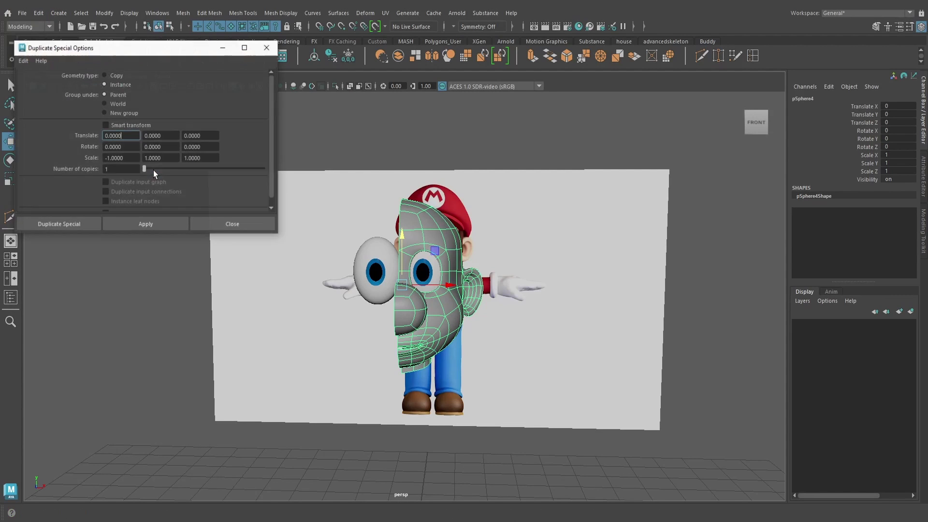
left_click(73, 223)
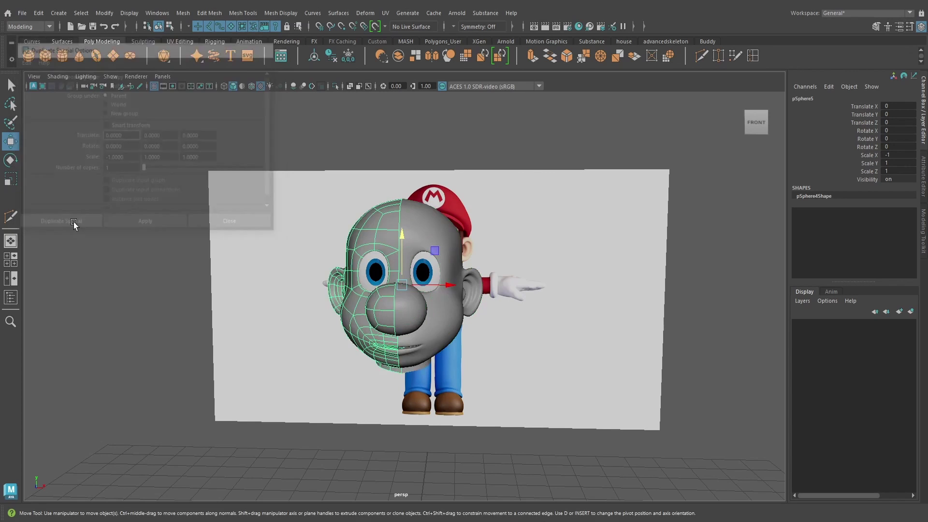
left_click(598, 263)
- Select the open border edge loop at the base of the neck and flatten it vertically with the Scale tool
scroll(496, 305, "up", 3)
left_click(496, 305)
left_click_drag(496, 306, 468, 333, "alt")
middle_click_drag(468, 333, 506, 220, "alt")
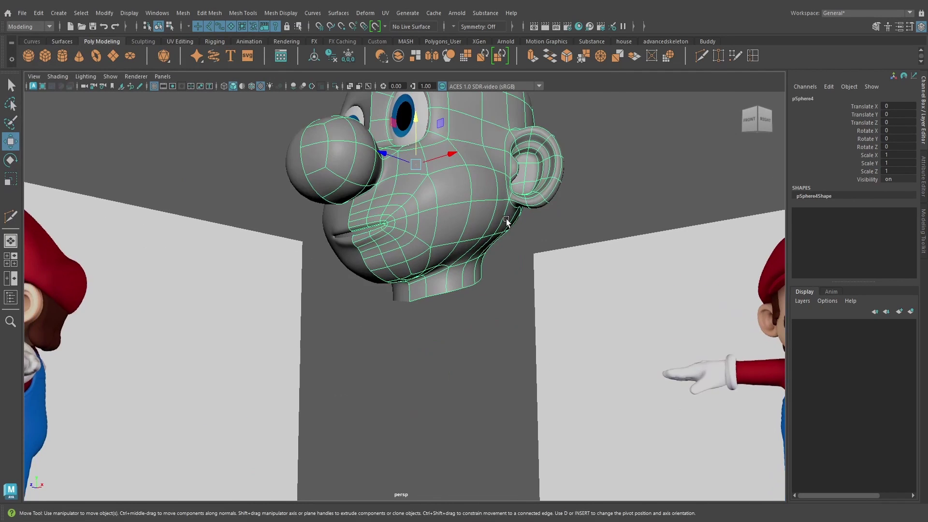
scroll(502, 241, "up", 3)
scroll(466, 284, "up", 1)
middle_click_drag(465, 290, 458, 397, "alt")
right_click(463, 380)
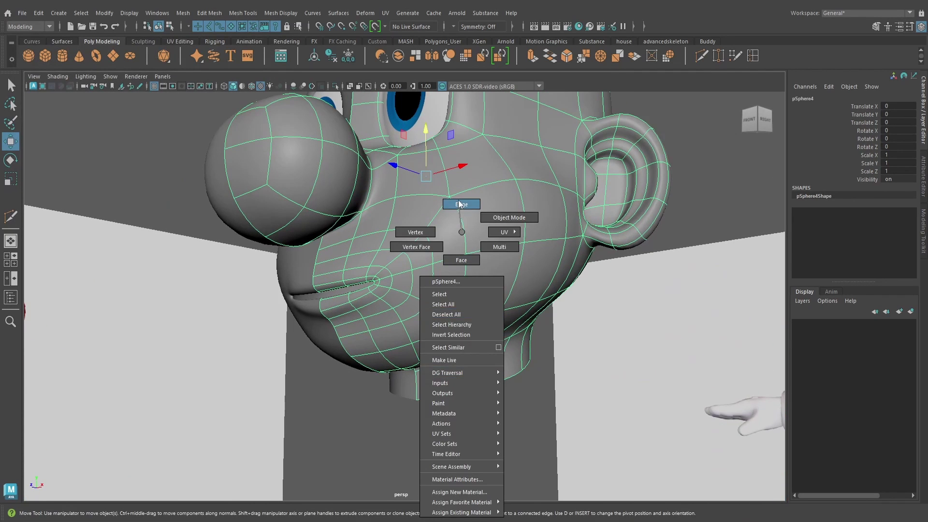
right_click_drag(461, 232, 458, 201)
left_click(429, 400)
left_click_drag(524, 389, 382, 382, "alt")
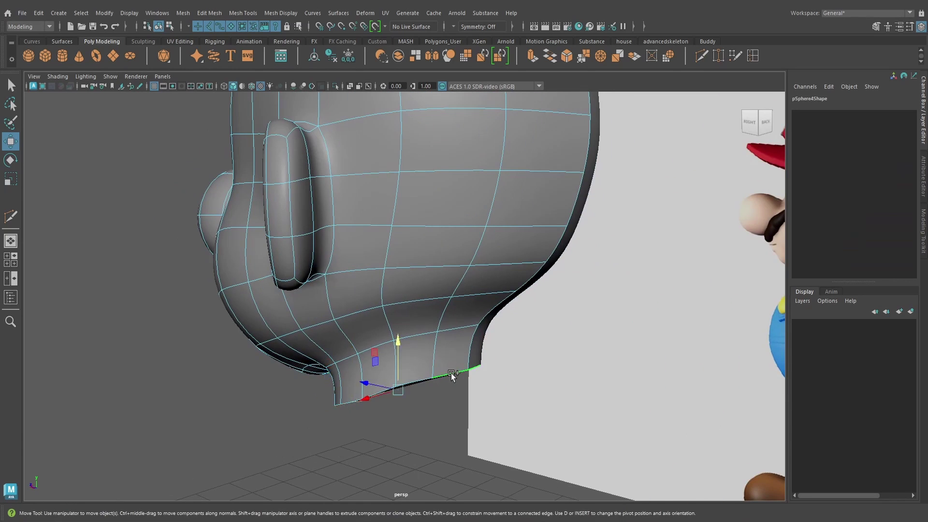
left_click_drag(452, 376, 287, 321, "alt")
key("r")
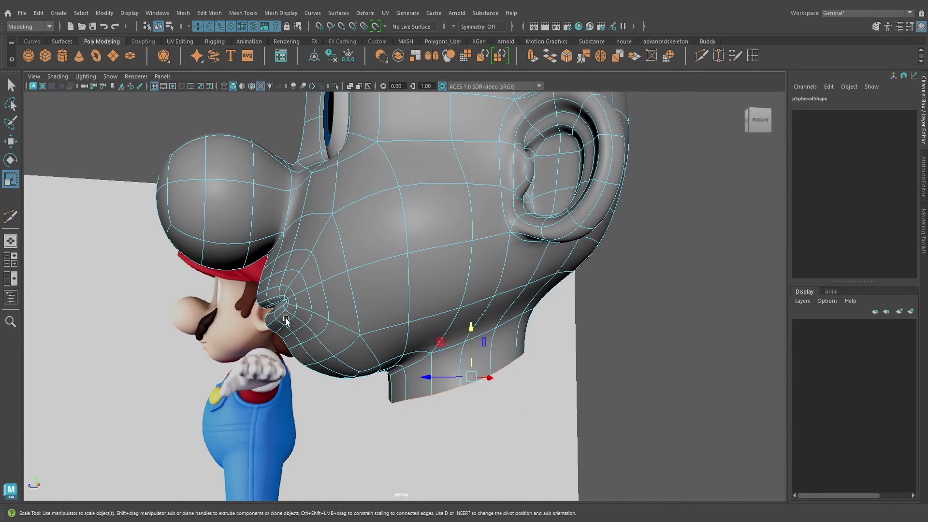
mouse_move(475, 329)
left_mouse_down()
mouse_move(472, 357)
mouse_move(488, 360)
mouse_move(447, 358)
left_mouse_up()
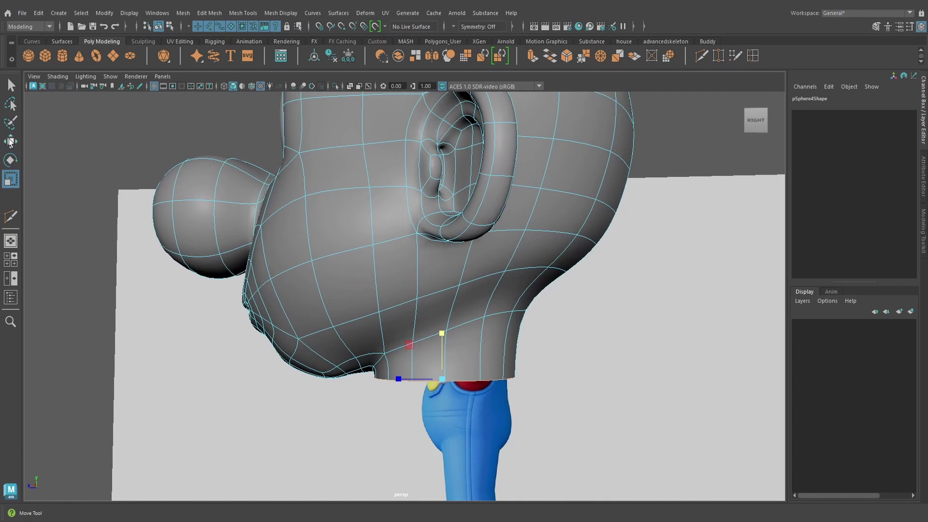
left_click(10, 141)
- Return the head to object mode and deselect it to check the mirrored shape against the reference images
scroll(600, 346, "down", 2)
left_click_drag(600, 346, 543, 294, "alt")
scroll(516, 352, "down", 3)
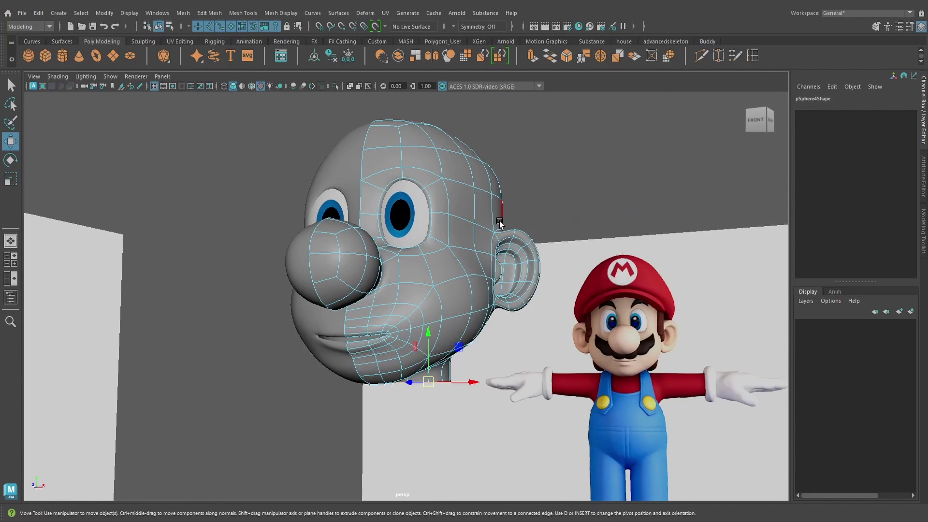
right_click_drag(500, 221, 531, 206)
left_click_drag(489, 292, 484, 306, "alt")
middle_click_drag(489, 303, 496, 319, "alt")
left_click_drag(496, 319, 489, 327, "alt")
left_click(303, 445)
left_click_drag(465, 411, 496, 411, "alt")
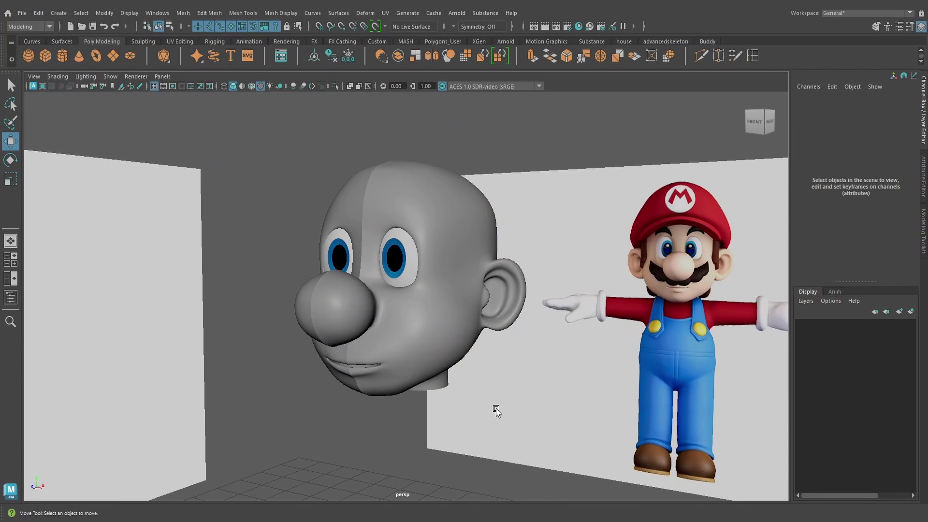